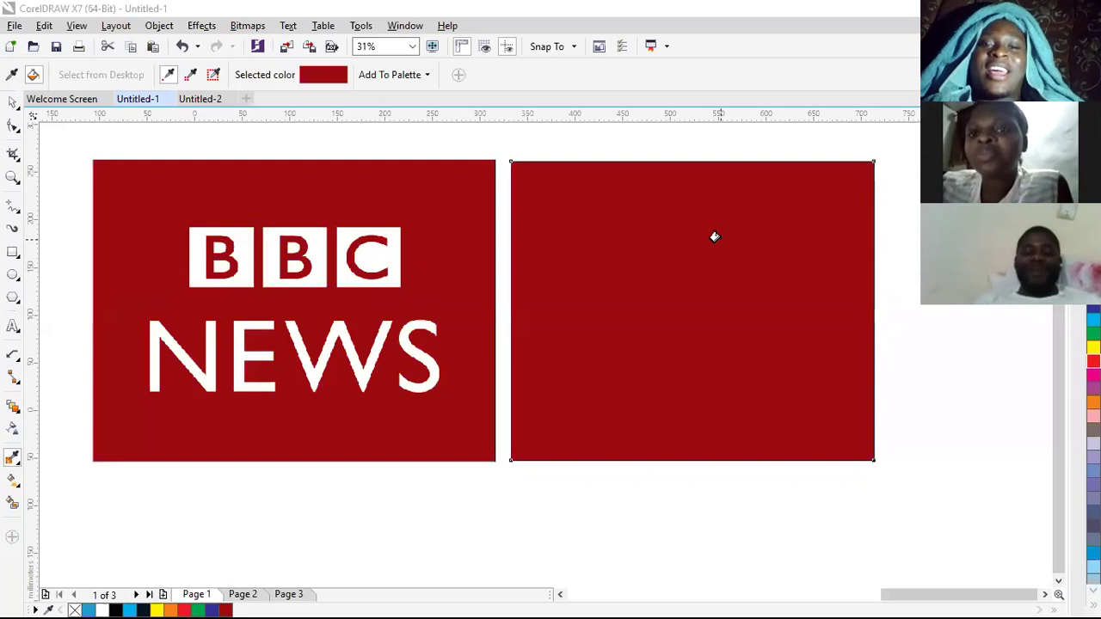
Step: Delete the plain red rectangle beside the logo and draw a new one there, about 383 mm wide and 316 mm high
{"action": "left_click", "coordinate": [14, 105]}
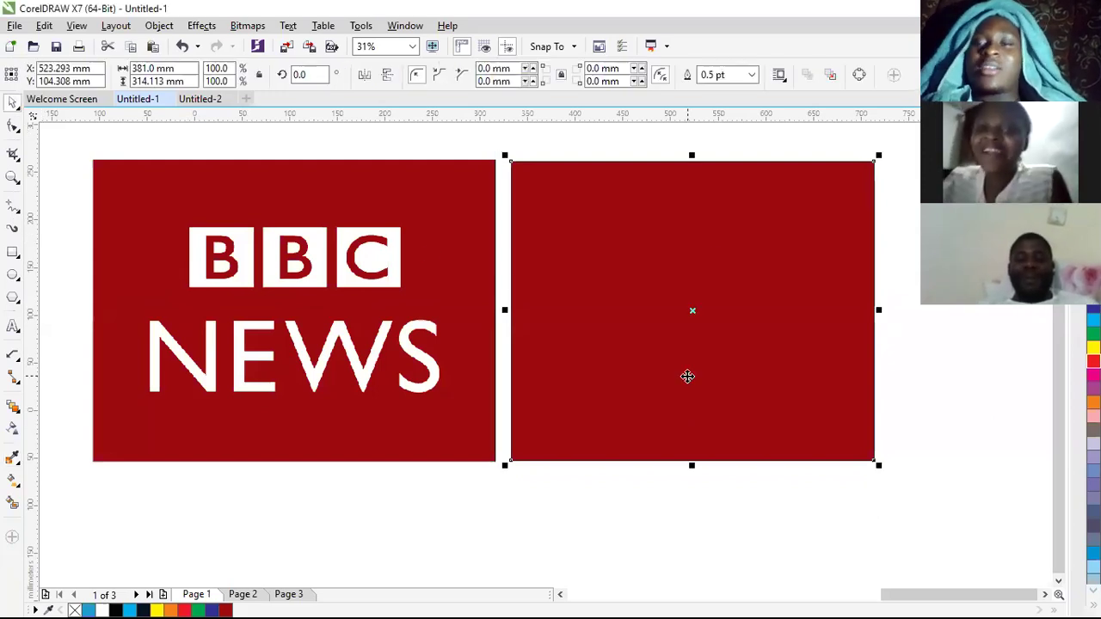
{"action": "key", "text": "Delete"}
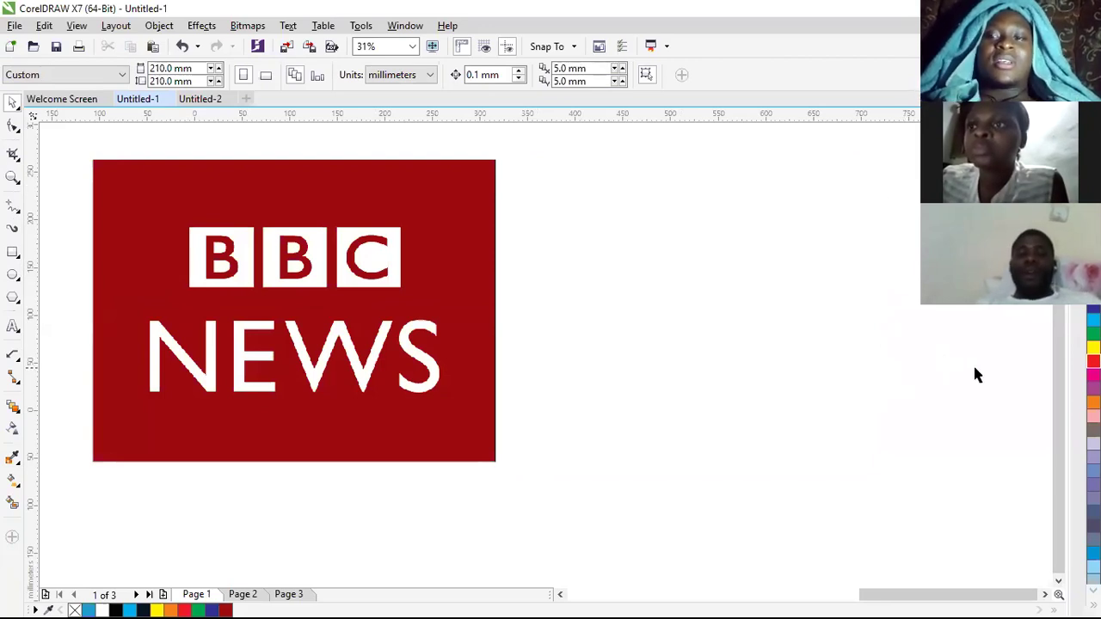
{"action": "left_click", "coordinate": [12, 252]}
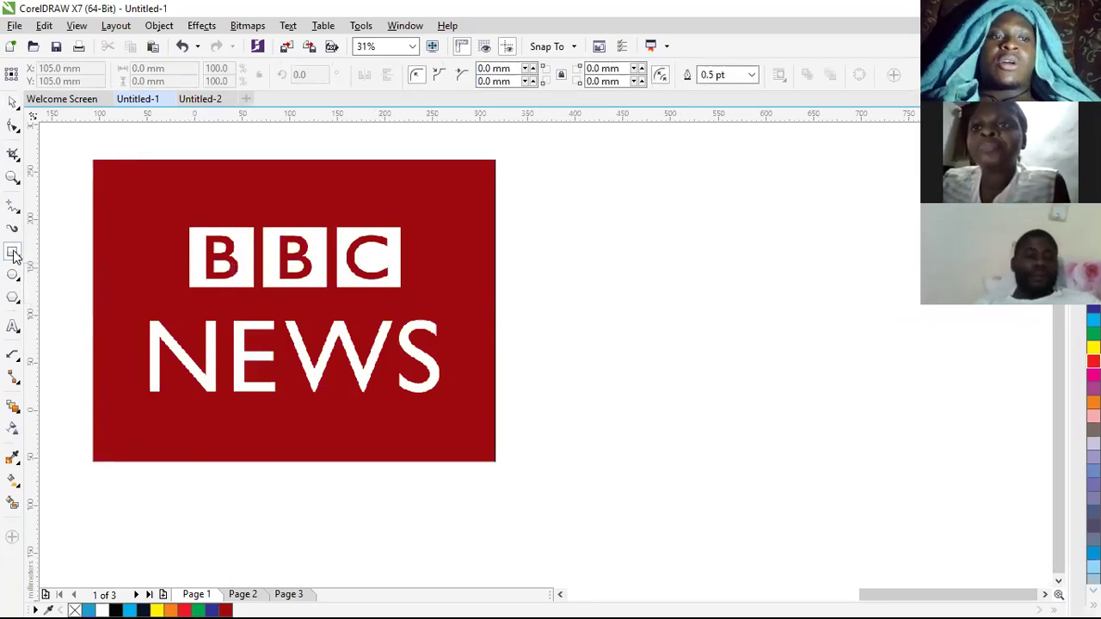
{"action": "left_click_drag", "start_coordinate": [506, 161], "coordinate": [870, 462]}
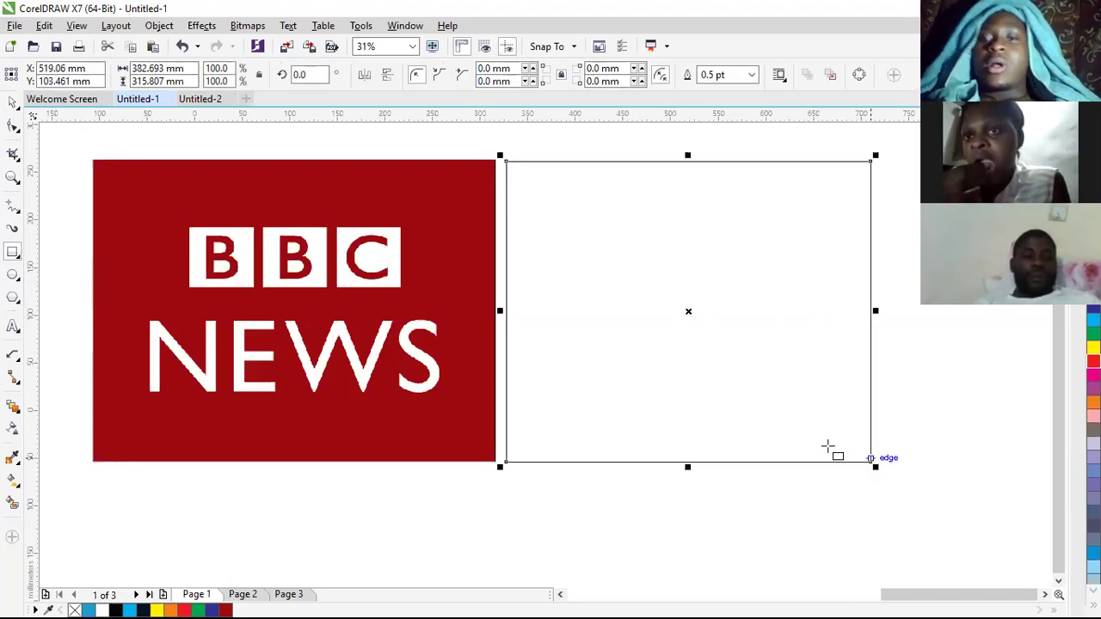
Step: Fill the new rectangle with the logo's dark red using the Color Eyedropper, and deselect it
{"action": "left_click", "coordinate": [13, 459]}
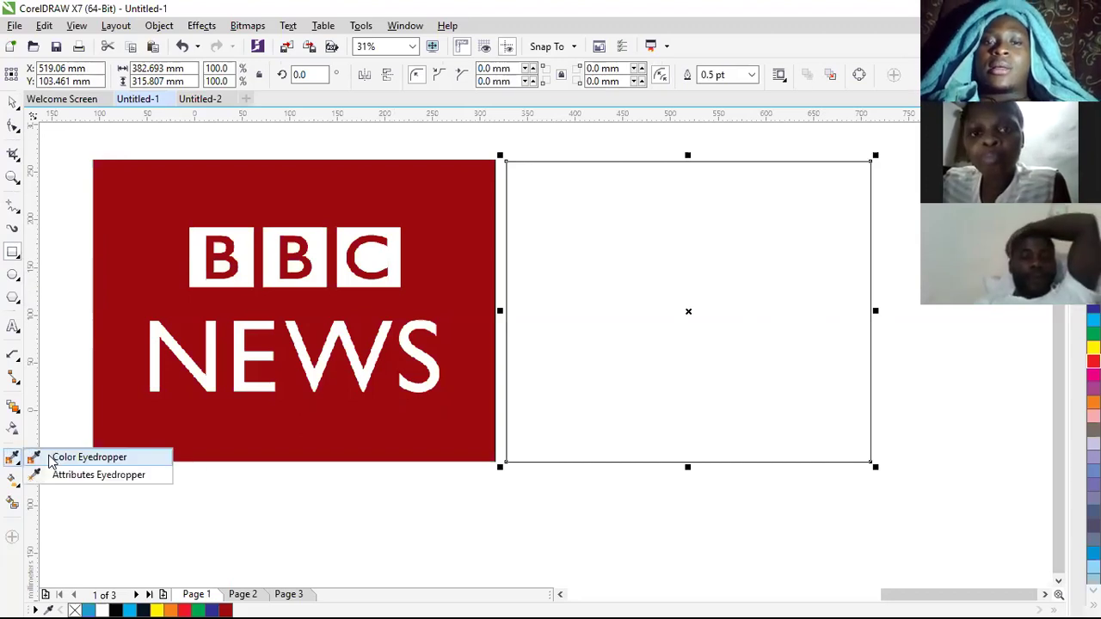
{"action": "left_click", "coordinate": [86, 458]}
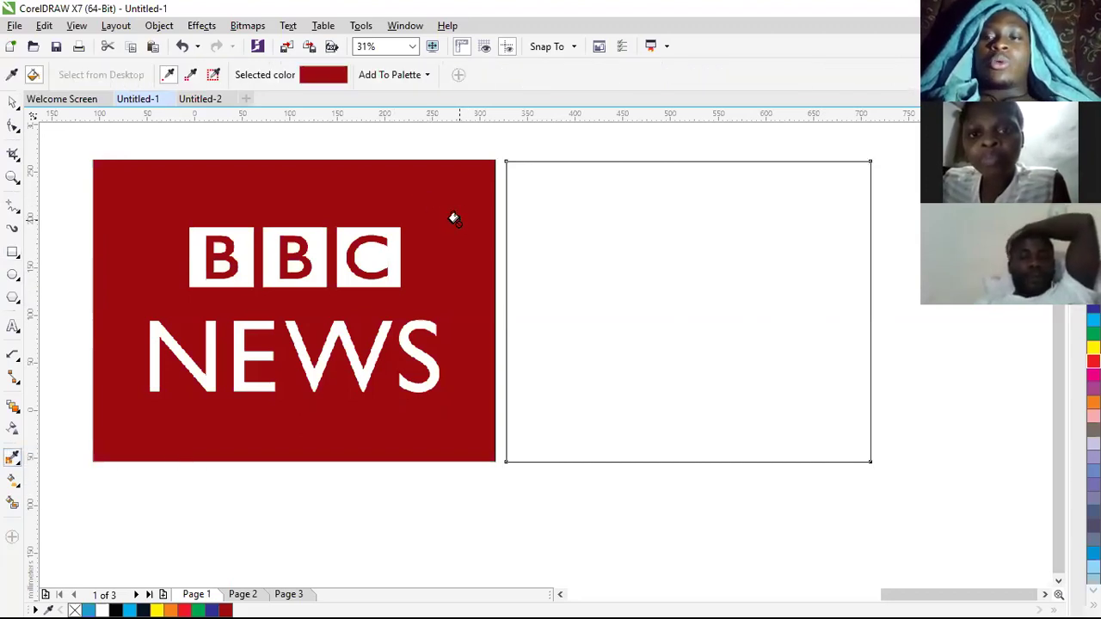
{"action": "left_click", "coordinate": [723, 204]}
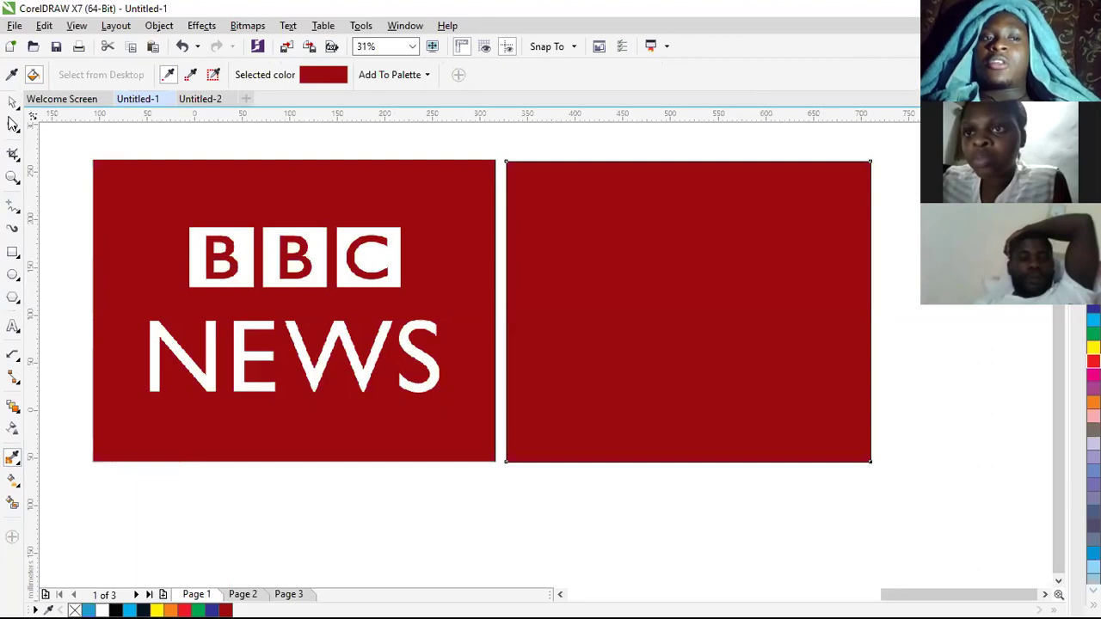
{"action": "left_click", "coordinate": [12, 102]}
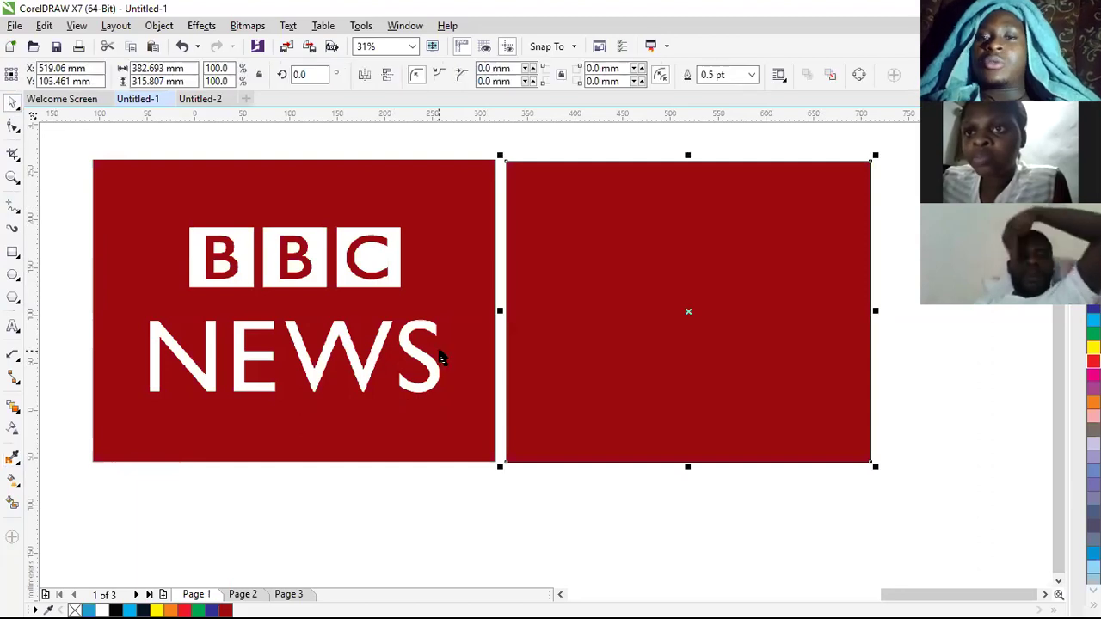
{"action": "left_click", "coordinate": [680, 489]}
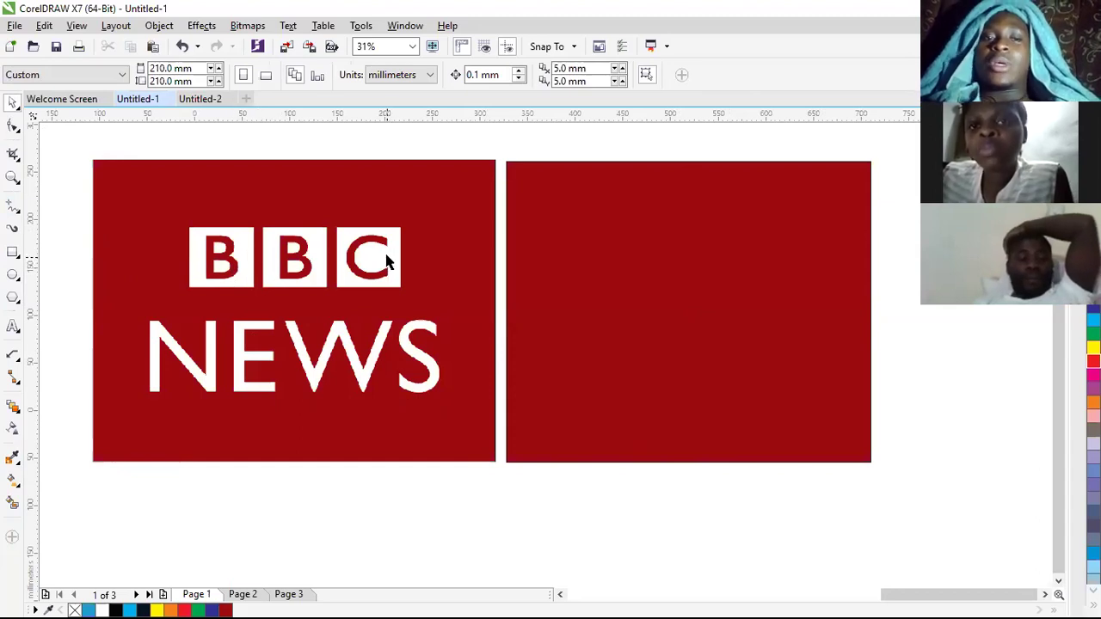
Step: Trace the white square behind the logo's first B with a rectangle about 67 mm wide and 64 mm high
{"action": "left_click", "coordinate": [12, 252]}
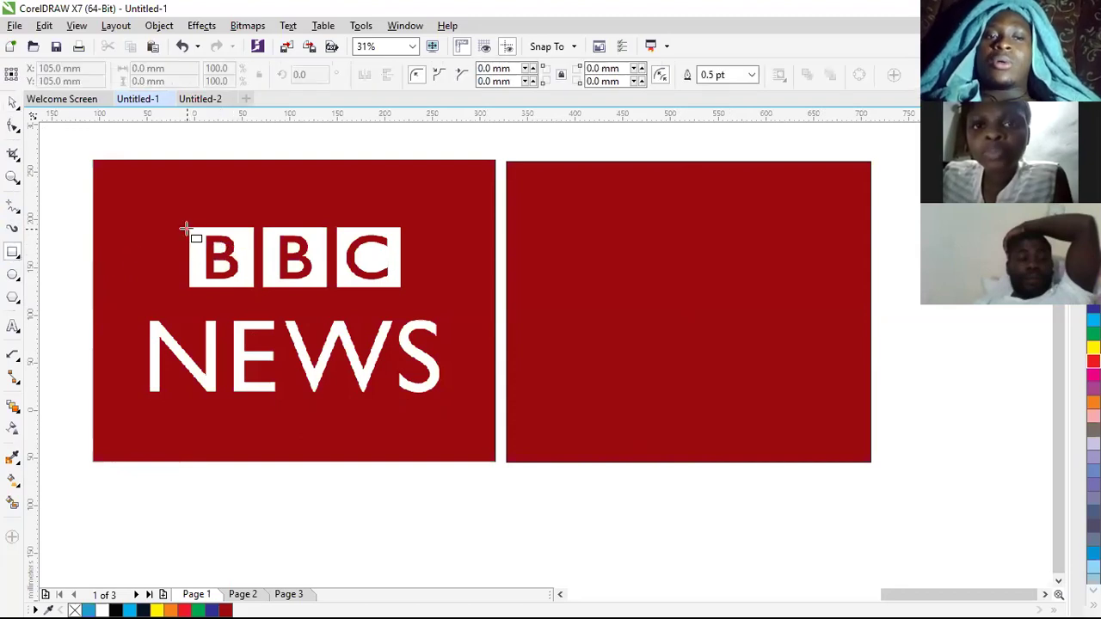
{"action": "scroll", "coordinate": [168, 232], "scroll_direction": "up", "scroll_amount": 2}
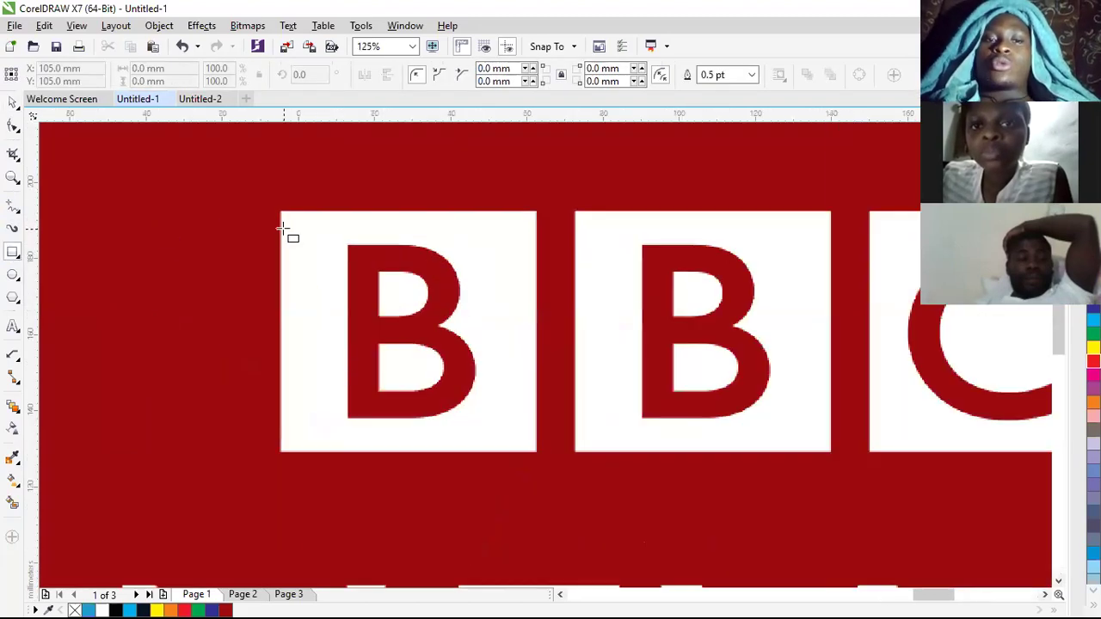
{"action": "scroll", "coordinate": [319, 224], "scroll_direction": "down", "scroll_amount": 1}
{"action": "scroll", "coordinate": [319, 225], "scroll_direction": "up", "scroll_amount": 1}
{"action": "scroll", "coordinate": [319, 225], "scroll_direction": "down", "scroll_amount": 2}
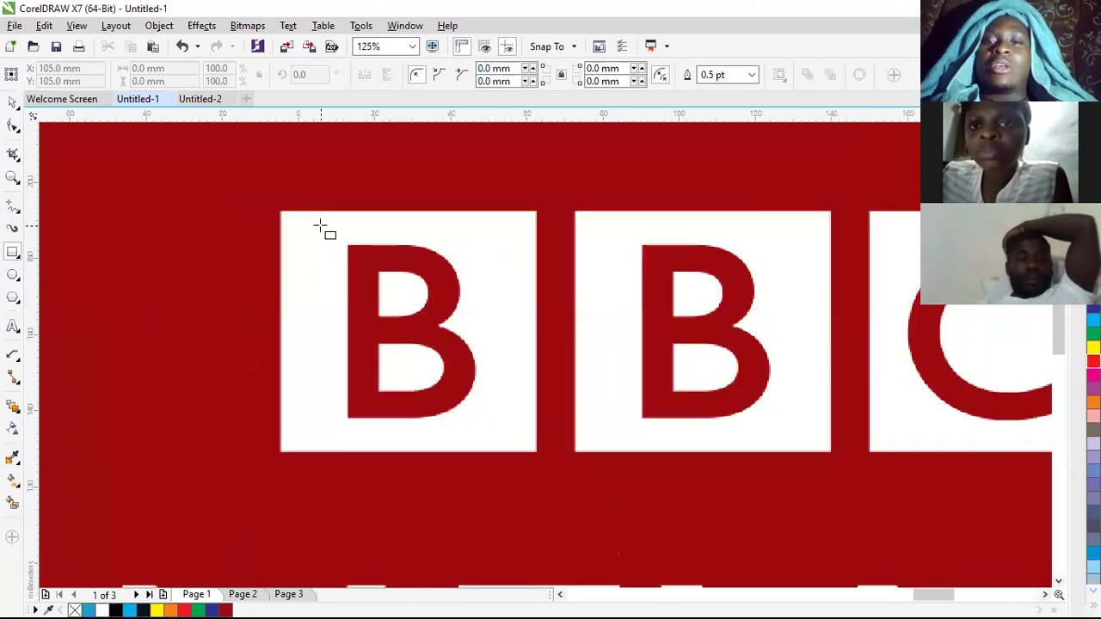
{"action": "scroll", "coordinate": [319, 225], "scroll_direction": "down", "scroll_amount": 1}
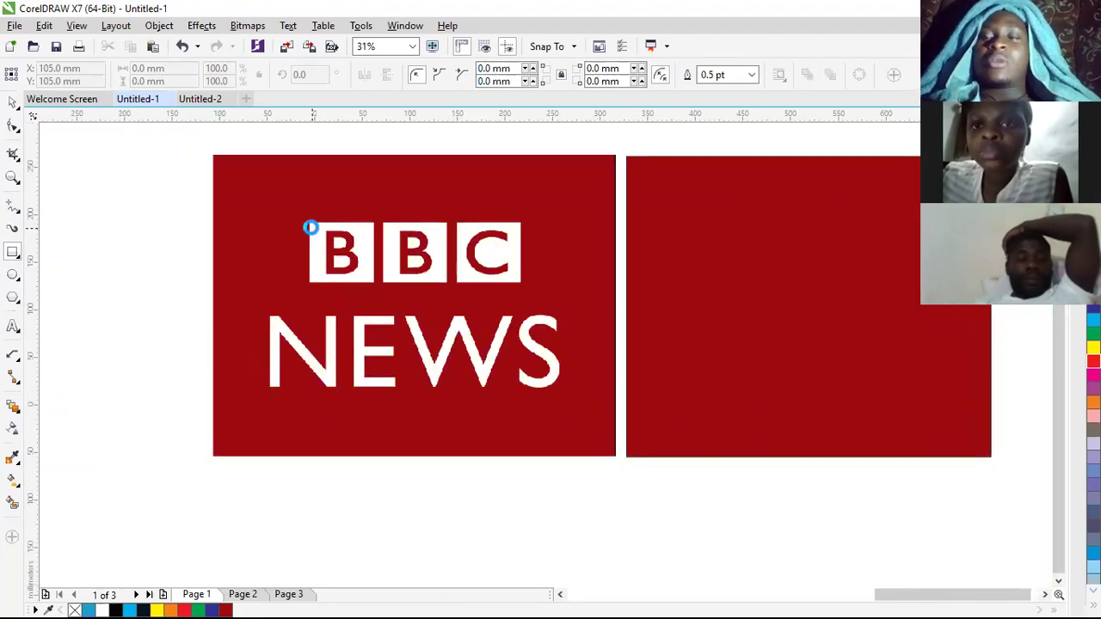
{"action": "scroll", "coordinate": [315, 229], "scroll_direction": "up", "scroll_amount": 1}
{"action": "scroll", "coordinate": [312, 229], "scroll_direction": "down", "scroll_amount": 2}
{"action": "scroll", "coordinate": [315, 230], "scroll_direction": "up", "scroll_amount": 2}
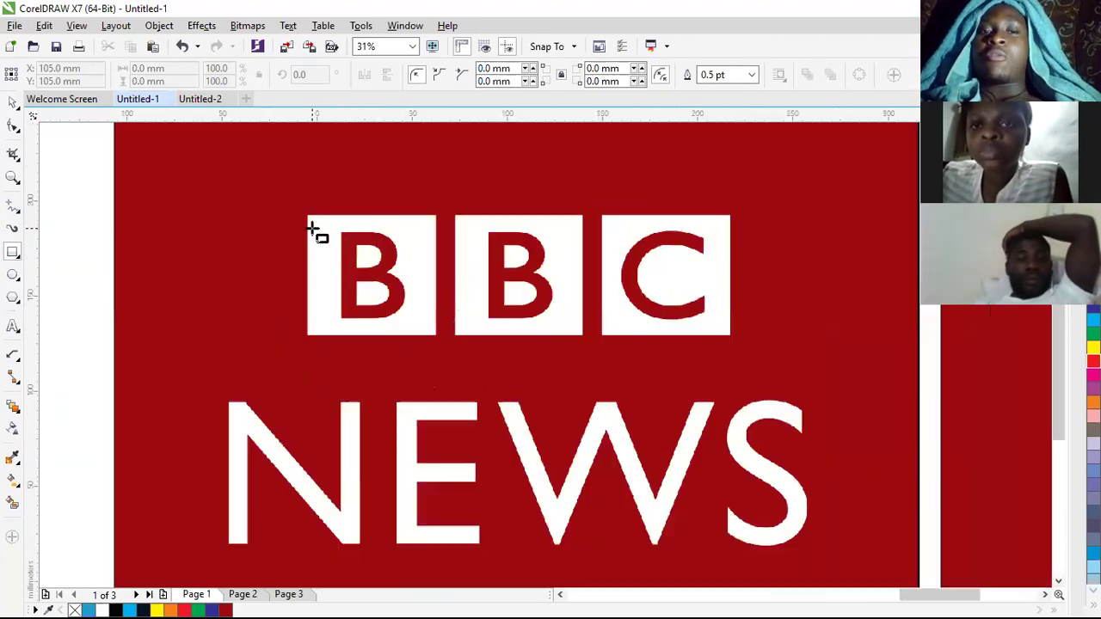
{"action": "scroll", "coordinate": [317, 233], "scroll_direction": "down", "scroll_amount": 1}
{"action": "scroll", "coordinate": [318, 236], "scroll_direction": "up", "scroll_amount": 3}
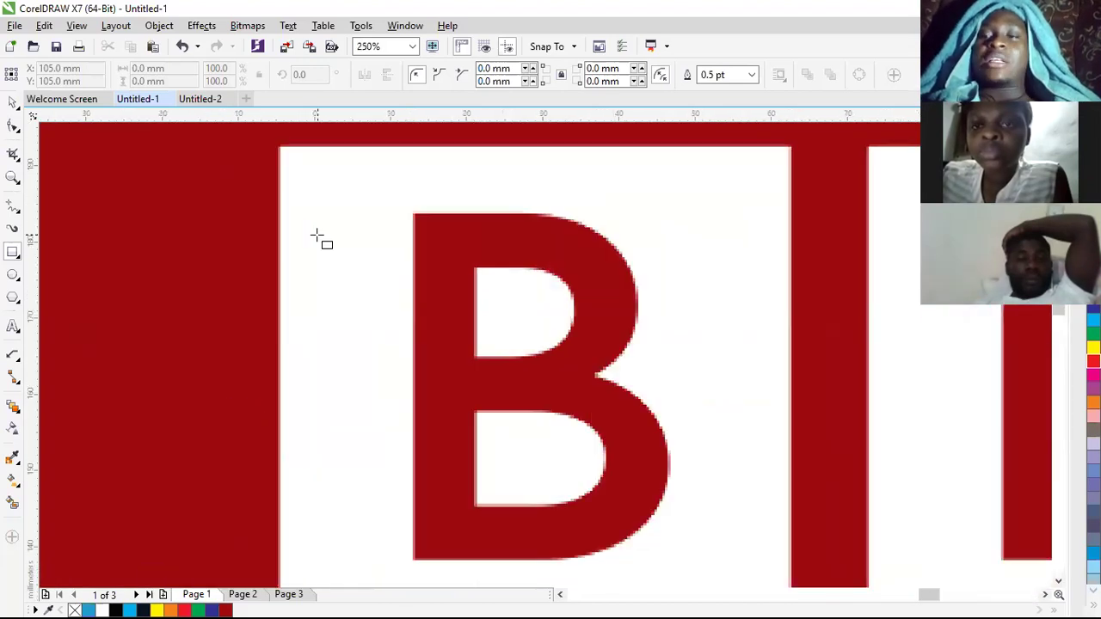
{"action": "scroll", "coordinate": [316, 236], "scroll_direction": "down", "scroll_amount": 4}
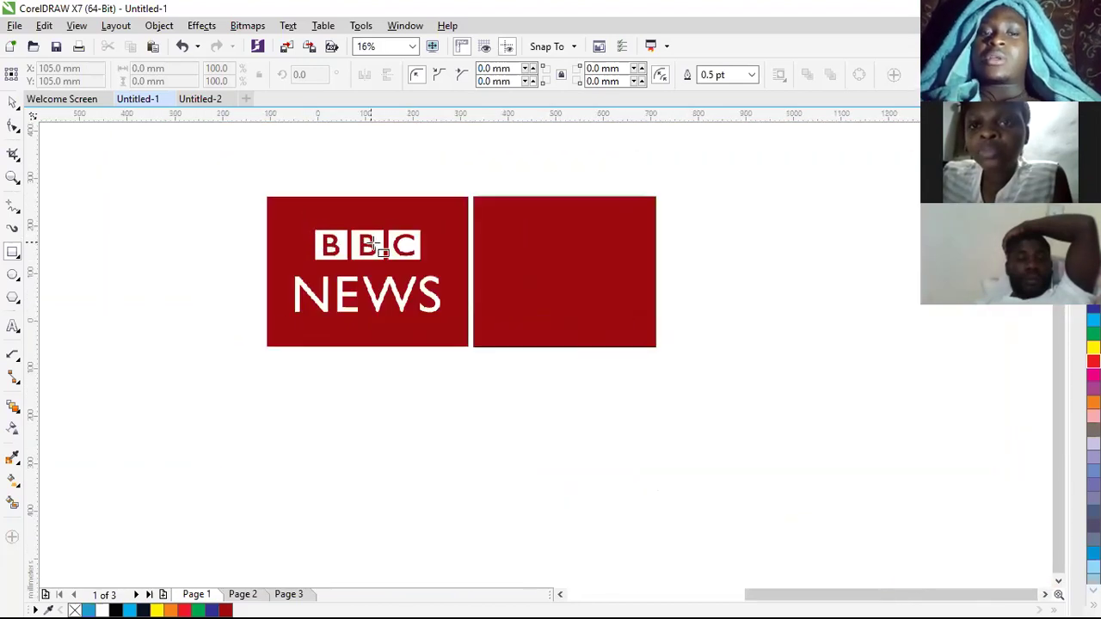
{"action": "scroll", "coordinate": [417, 249], "scroll_direction": "up", "scroll_amount": 1}
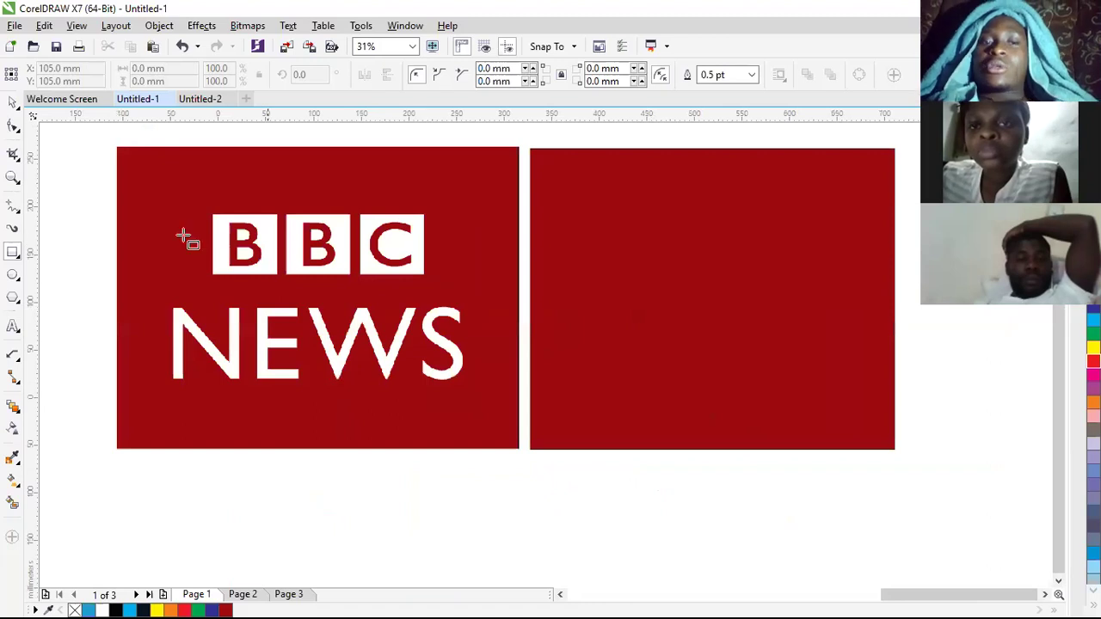
{"action": "scroll", "coordinate": [223, 229], "scroll_direction": "up", "scroll_amount": 2}
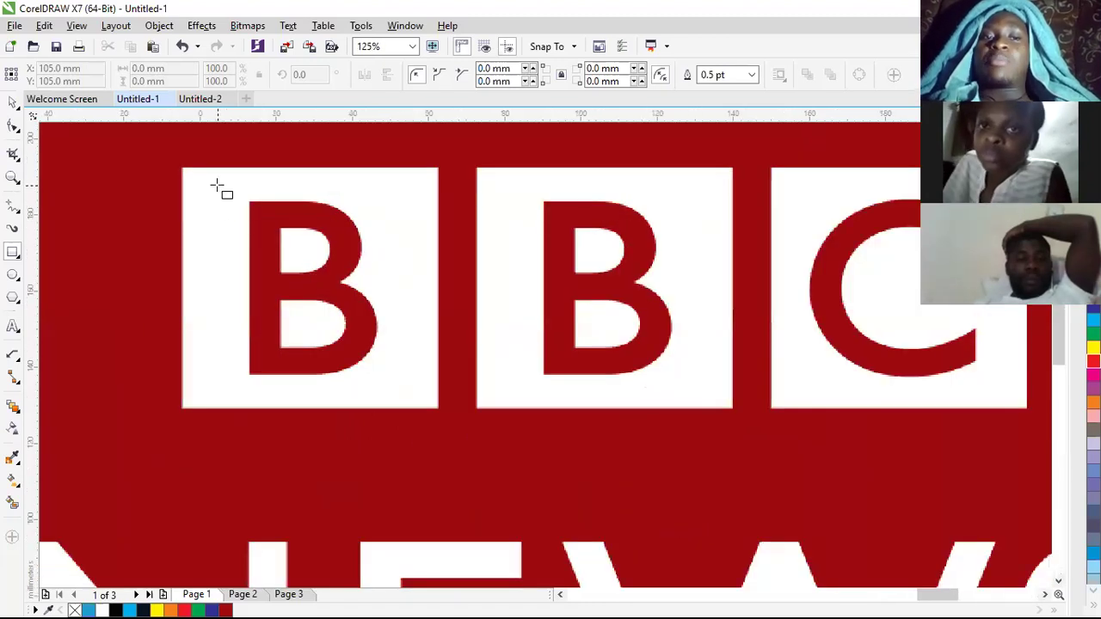
{"action": "left_click_drag", "start_coordinate": [183, 168], "coordinate": [437, 409]}
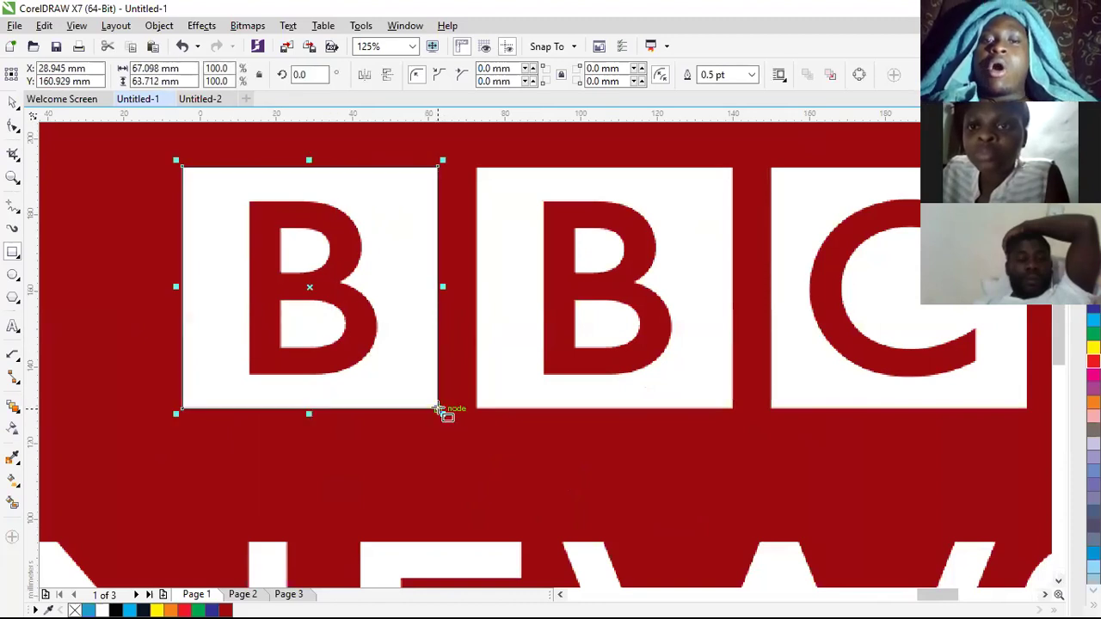
{"action": "scroll", "coordinate": [323, 337], "scroll_direction": "down", "scroll_amount": 3}
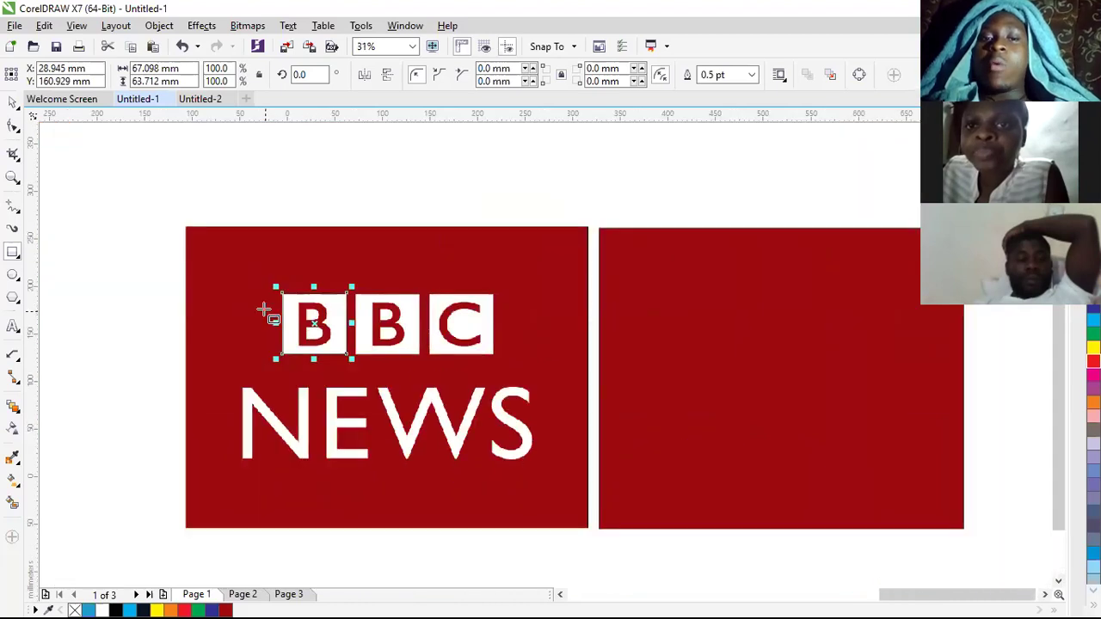
Step: Move the traced square straight across onto the upper part of the red rectangle and fill it white
{"action": "left_click", "coordinate": [12, 103]}
{"action": "left_click_drag", "start_coordinate": [316, 323], "coordinate": [702, 324]}
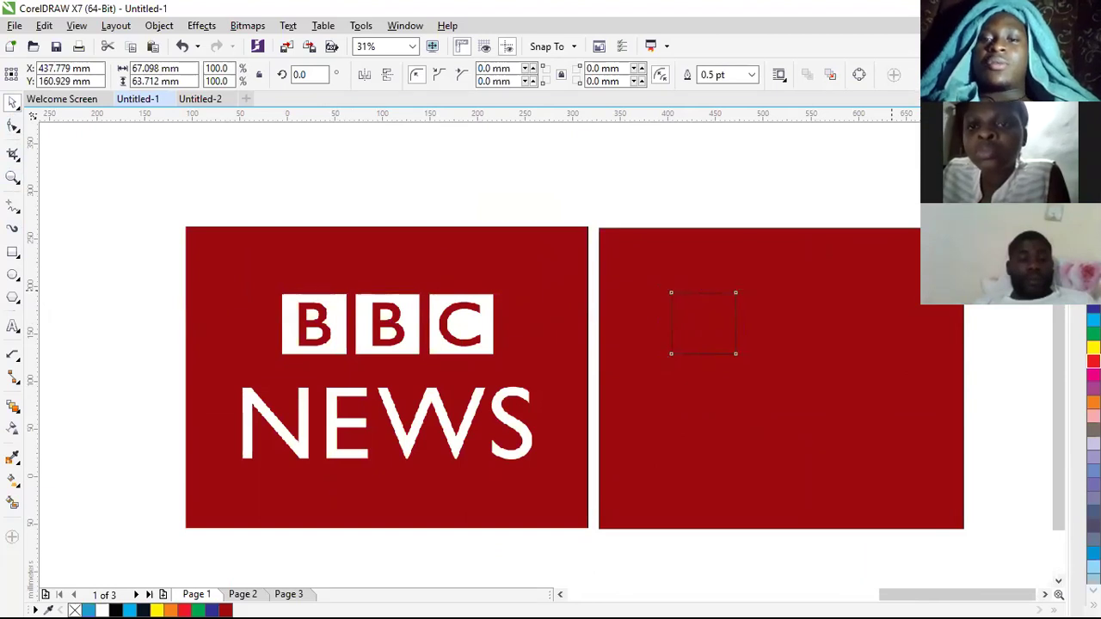
{"action": "left_click", "coordinate": [1093, 293]}
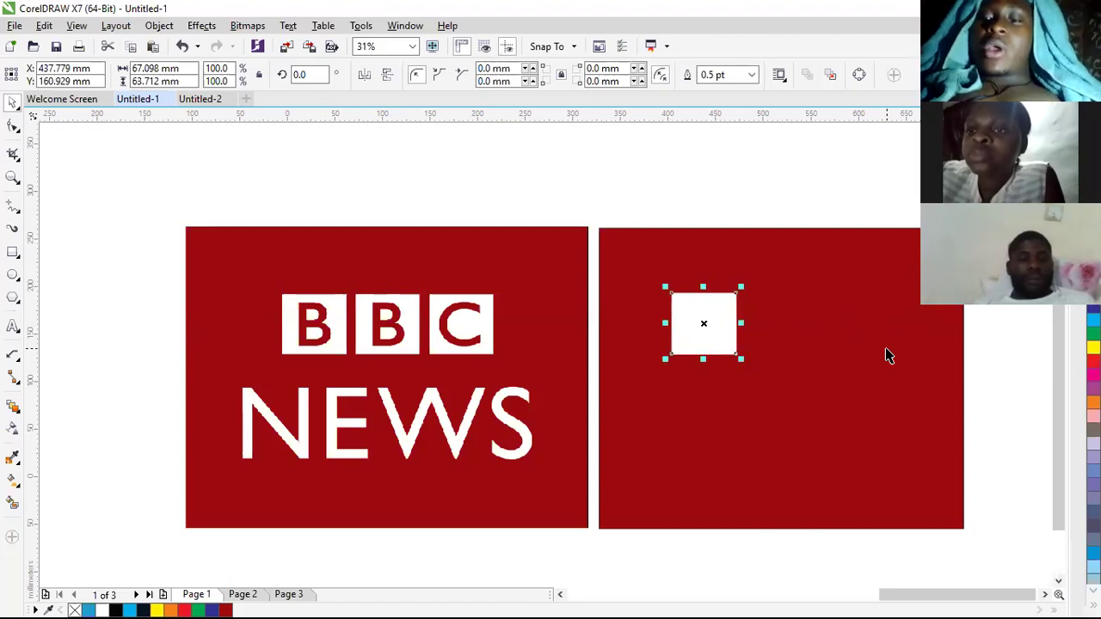
Step: Duplicate the white square twice along the same line to form a spaced row of three squares on the red rectangle
{"action": "key", "text": "Right"}
{"action": "key", "text": "Right"}
{"action": "key", "text": "Right"}
{"action": "key", "text": "Right"}
{"action": "key", "text": "Right"}
{"action": "key", "text": "Right"}
{"action": "key", "text": "Right"}
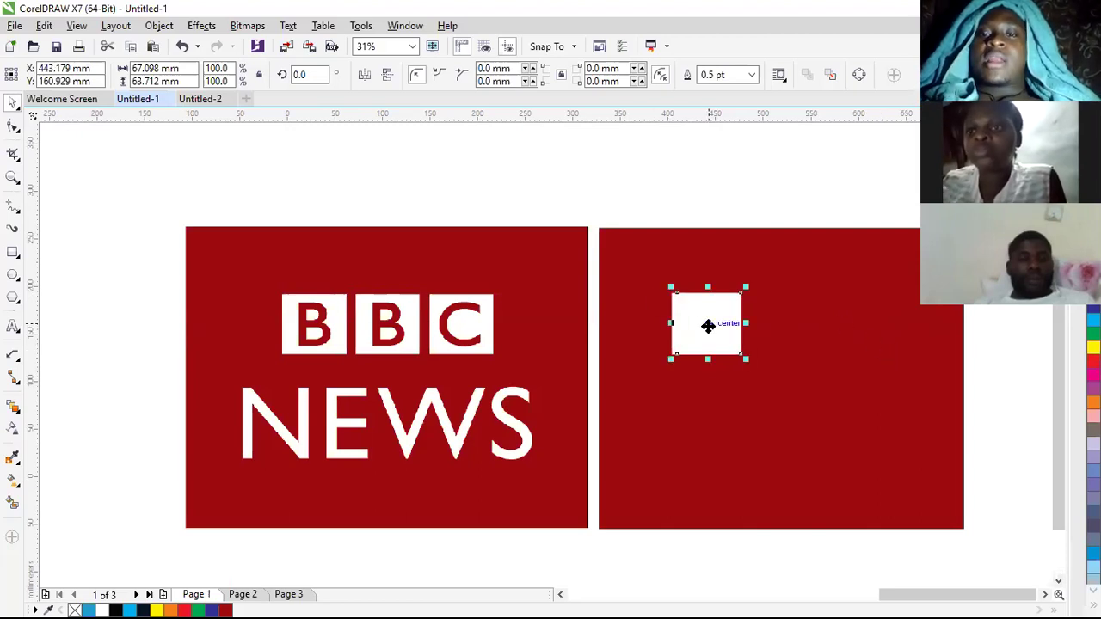
{"action": "left_click_drag", "start_coordinate": [708, 324], "coordinate": [866, 324]}
{"action": "left_click", "coordinate": [671, 192]}
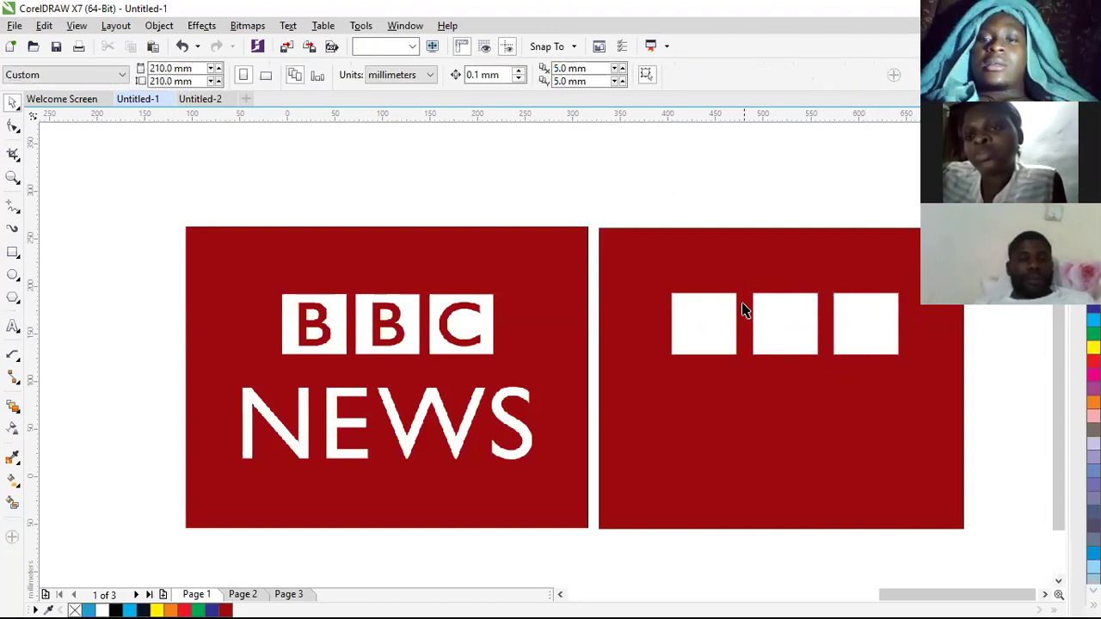
Step: Shift the second and third white squares together about 9 mm closer to the first square
{"action": "left_click_drag", "start_coordinate": [649, 224], "coordinate": [782, 368]}
{"action": "left_click", "coordinate": [711, 130]}
{"action": "left_click_drag", "start_coordinate": [856, 390], "coordinate": [892, 370]}
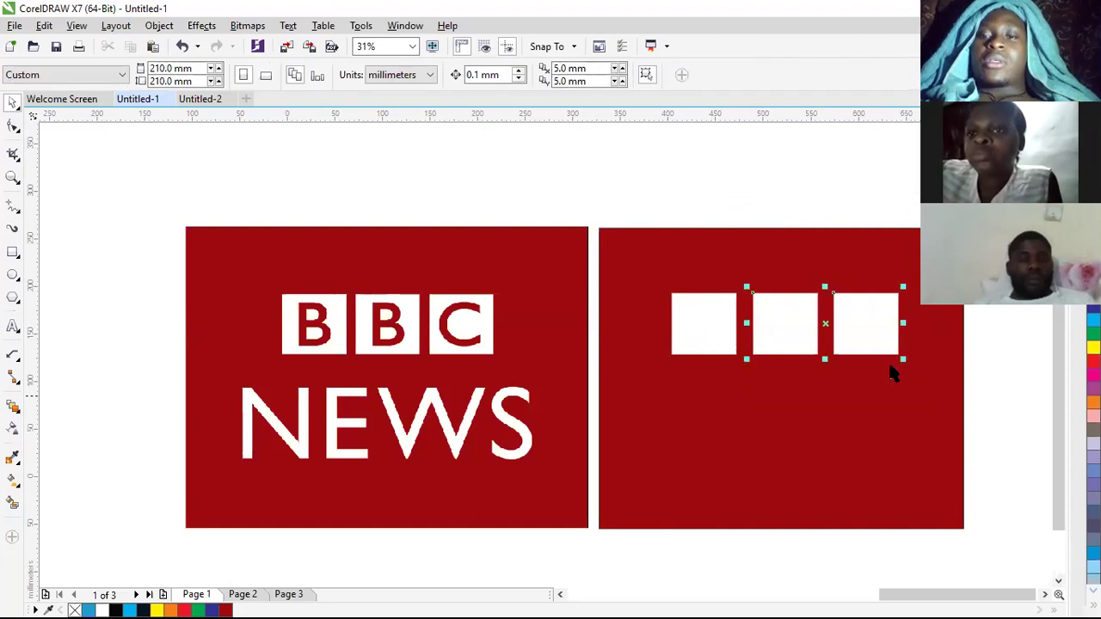
{"action": "left_click", "coordinate": [844, 323], "text": "shift"}
{"action": "left_click", "coordinate": [851, 324]}
{"action": "left_click", "coordinate": [774, 322], "text": "shift"}
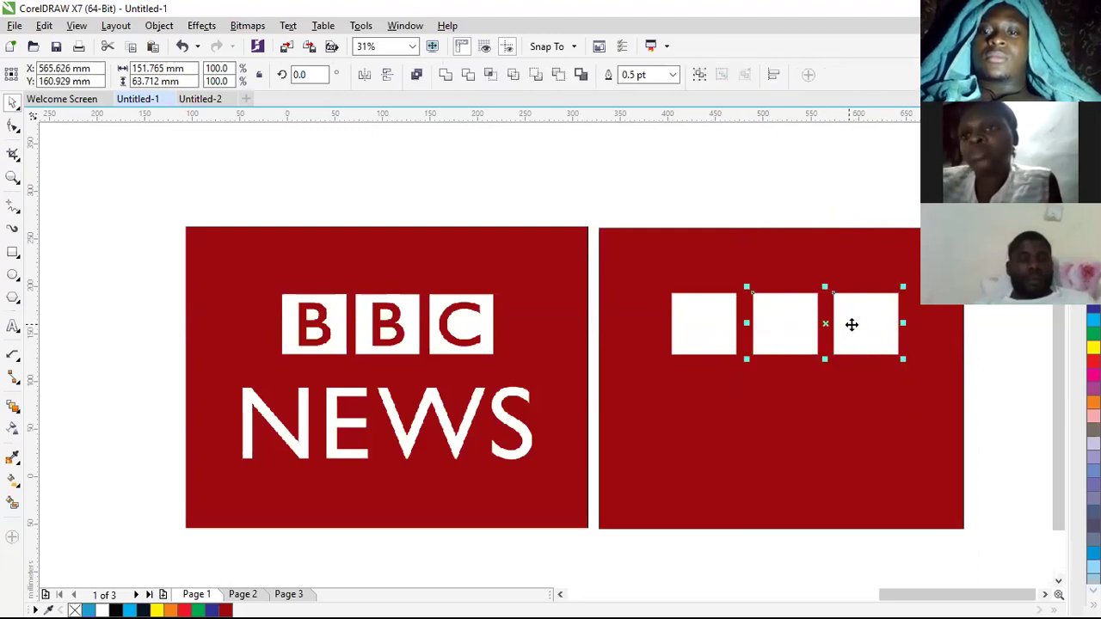
{"action": "left_click_drag", "start_coordinate": [850, 325], "coordinate": [814, 327]}
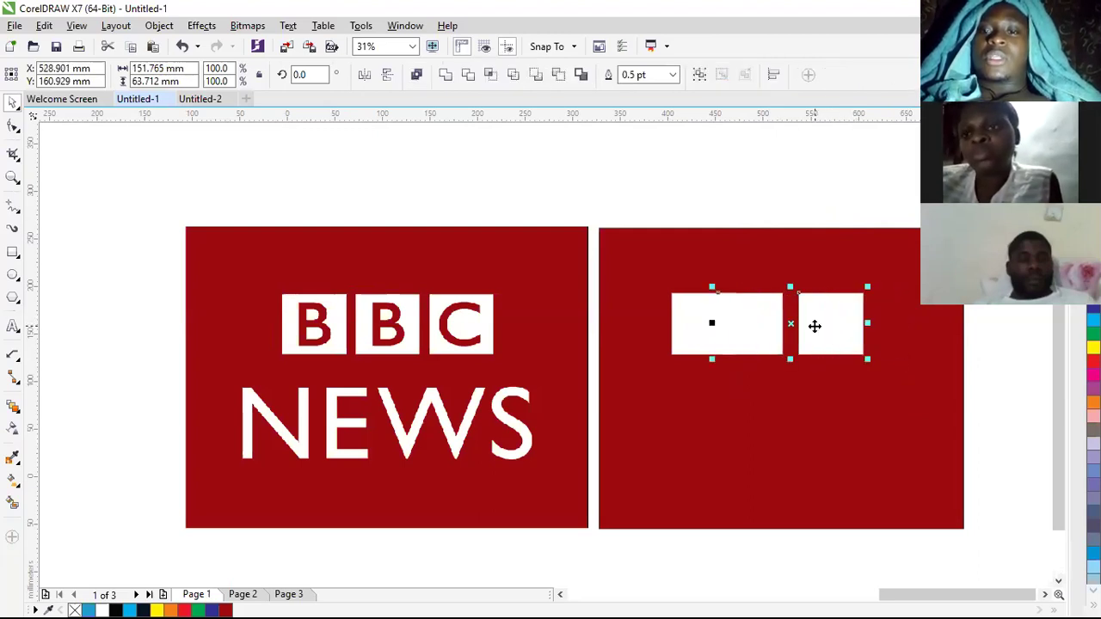
{"action": "key", "text": "ctrl+z"}
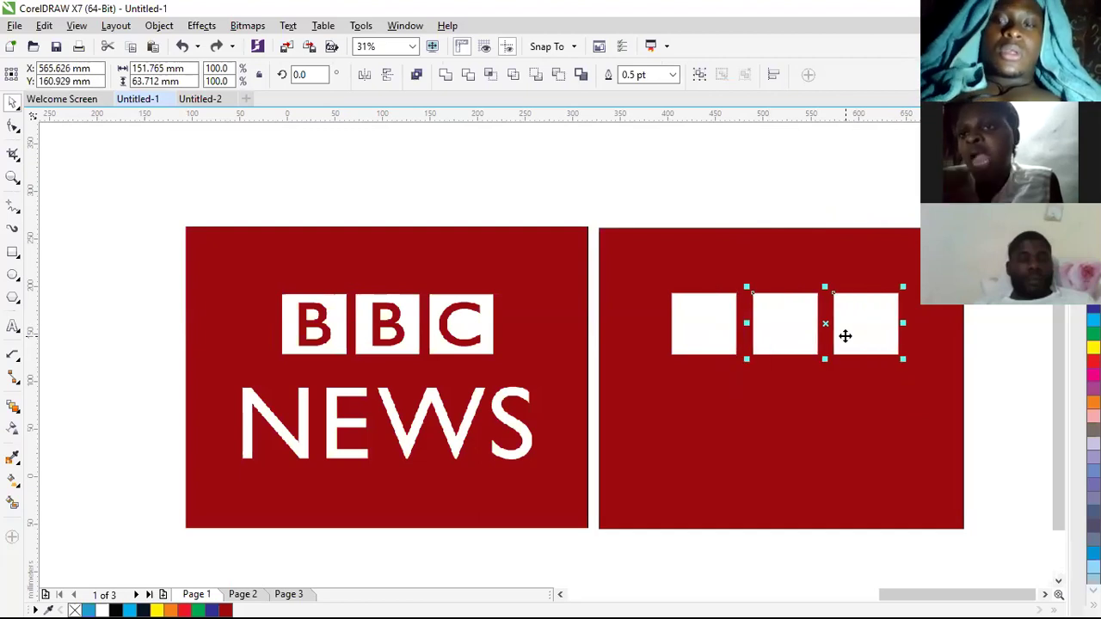
{"action": "key", "text": "Left"}
{"action": "key", "text": "Left"}
{"action": "key", "text": "Left"}
{"action": "key", "text": "Left"}
{"action": "key", "text": "Left"}
{"action": "key", "text": "Left"}
{"action": "key", "text": "Left"}
{"action": "key", "text": "Left"}
{"action": "key", "text": "Left"}
{"action": "key", "text": "Left"}
{"action": "key", "text": "Left"}
{"action": "key", "text": "Left"}
{"action": "key", "text": "Left"}
{"action": "key", "text": "Left"}
{"action": "key", "text": "Left"}
{"action": "key", "text": "Left"}
{"action": "key", "text": "Left"}
{"action": "key", "text": "Left"}
{"action": "key", "text": "Left"}
{"action": "key", "text": "Left"}
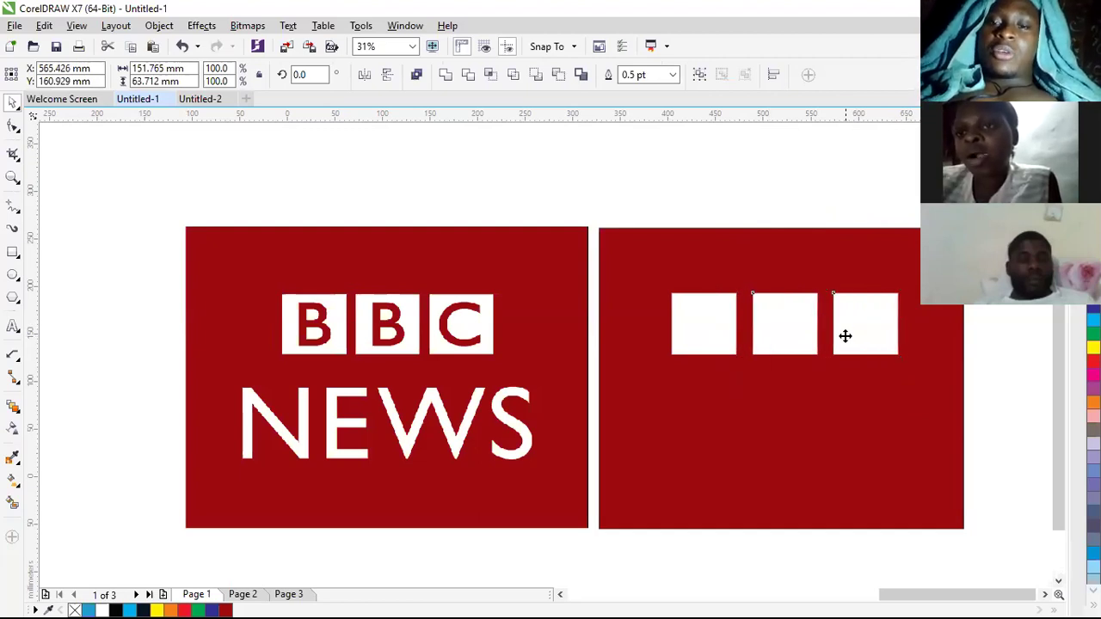
{"action": "key", "text": "Left"}
{"action": "key", "text": "Left"}
{"action": "key", "text": "Left"}
{"action": "key", "text": "Left"}
{"action": "key", "text": "Left"}
{"action": "key", "text": "Left"}
{"action": "key", "text": "Left"}
{"action": "key", "text": "Left"}
{"action": "key", "text": "Left"}
{"action": "key", "text": "Left"}
{"action": "key", "text": "Left"}
{"action": "key", "text": "Left"}
{"action": "key", "text": "Left"}
{"action": "key", "text": "Left"}
{"action": "key", "text": "Left"}
{"action": "key", "text": "Left"}
{"action": "key", "text": "Left"}
{"action": "key", "text": "Left"}
{"action": "key", "text": "Left"}
{"action": "key", "text": "Left"}
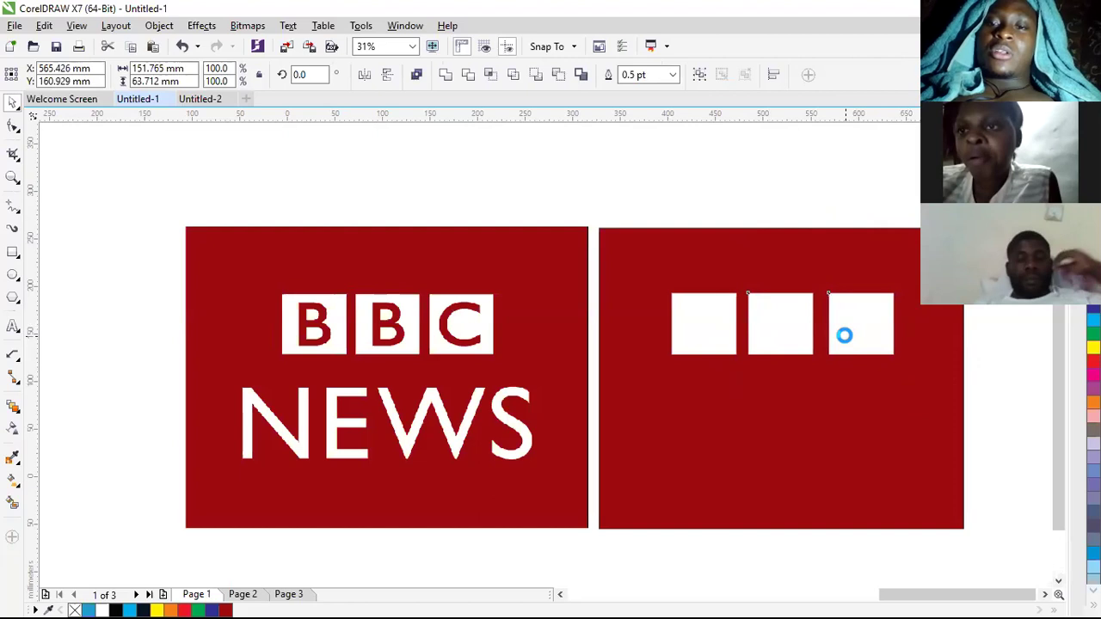
{"action": "key", "text": "Left"}
{"action": "key", "text": "Left"}
{"action": "key", "text": "Left"}
{"action": "key", "text": "Left"}
{"action": "key", "text": "Left"}
{"action": "key", "text": "Left"}
{"action": "key", "text": "Left"}
{"action": "key", "text": "Left"}
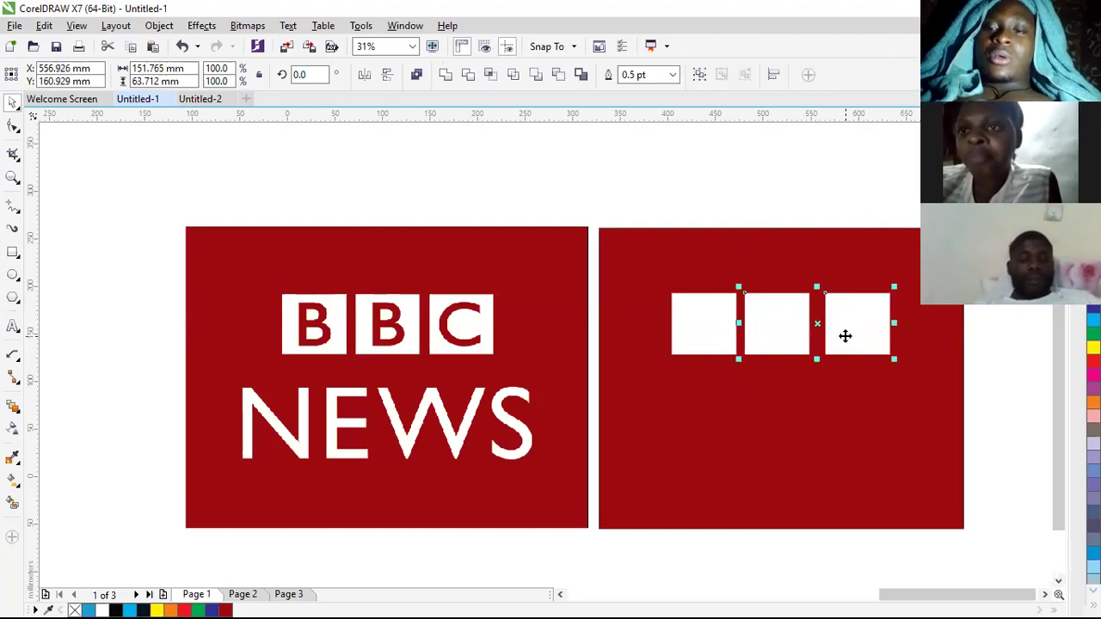
Step: Shift the third white square about 8 mm toward the second so both gaps in the row match
{"action": "left_click", "coordinate": [867, 247]}
{"action": "left_click", "coordinate": [858, 305]}
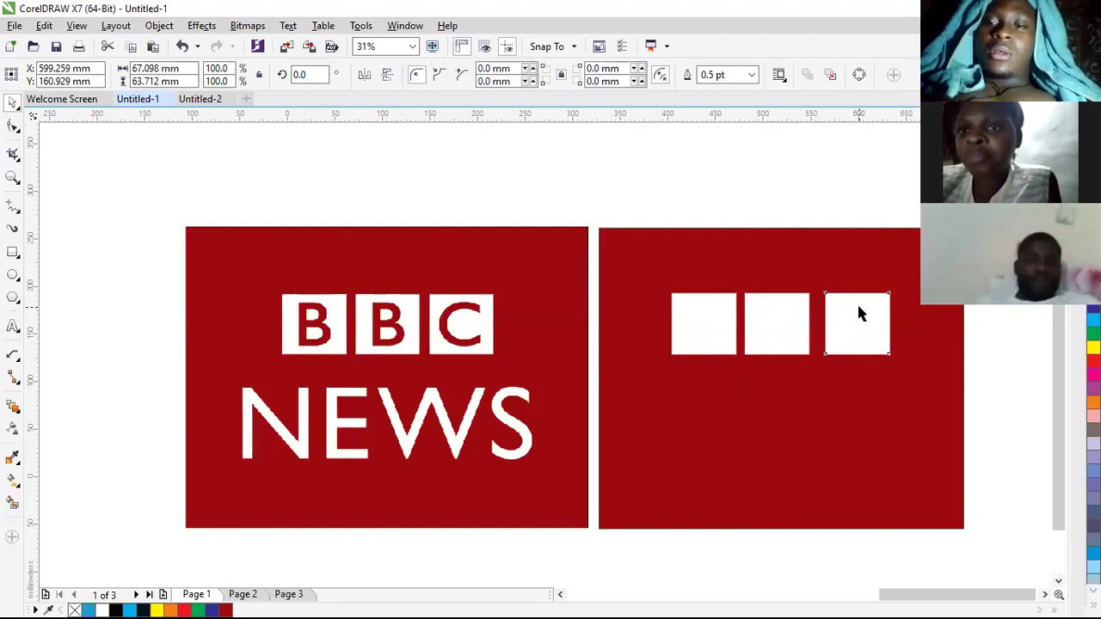
{"action": "key", "text": "Left"}
{"action": "key", "text": "Left"}
{"action": "key", "text": "Left"}
{"action": "key", "text": "Left"}
{"action": "key", "text": "Left"}
{"action": "key", "text": "Left"}
{"action": "key", "text": "Left"}
{"action": "key", "text": "Left"}
{"action": "key", "text": "Left"}
{"action": "key", "text": "Left"}
{"action": "key", "text": "Left"}
{"action": "key", "text": "Left"}
{"action": "key", "text": "Left"}
{"action": "key", "text": "Left"}
{"action": "key", "text": "Left"}
{"action": "key", "text": "Left"}
{"action": "key", "text": "Left"}
{"action": "key", "text": "Left"}
{"action": "key", "text": "Left"}
{"action": "key", "text": "Left"}
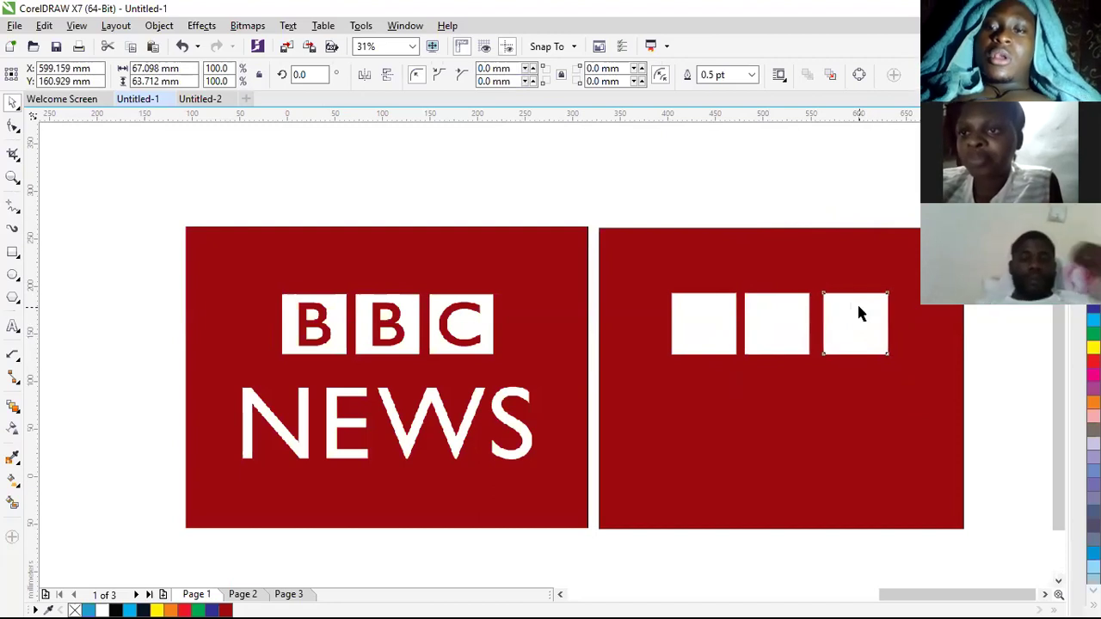
{"action": "key", "text": "Left"}
{"action": "key", "text": "Left"}
{"action": "key", "text": "Left"}
{"action": "key", "text": "Left"}
{"action": "key", "text": "Left"}
{"action": "key", "text": "Left"}
{"action": "key", "text": "Left"}
{"action": "key", "text": "Left"}
{"action": "key", "text": "Left"}
{"action": "key", "text": "Left"}
{"action": "key", "text": "Left"}
{"action": "key", "text": "Left"}
{"action": "key", "text": "Left"}
{"action": "key", "text": "Left"}
{"action": "key", "text": "Left"}
{"action": "key", "text": "Left"}
{"action": "key", "text": "Left"}
{"action": "key", "text": "Left"}
{"action": "key", "text": "Left"}
{"action": "key", "text": "Left"}
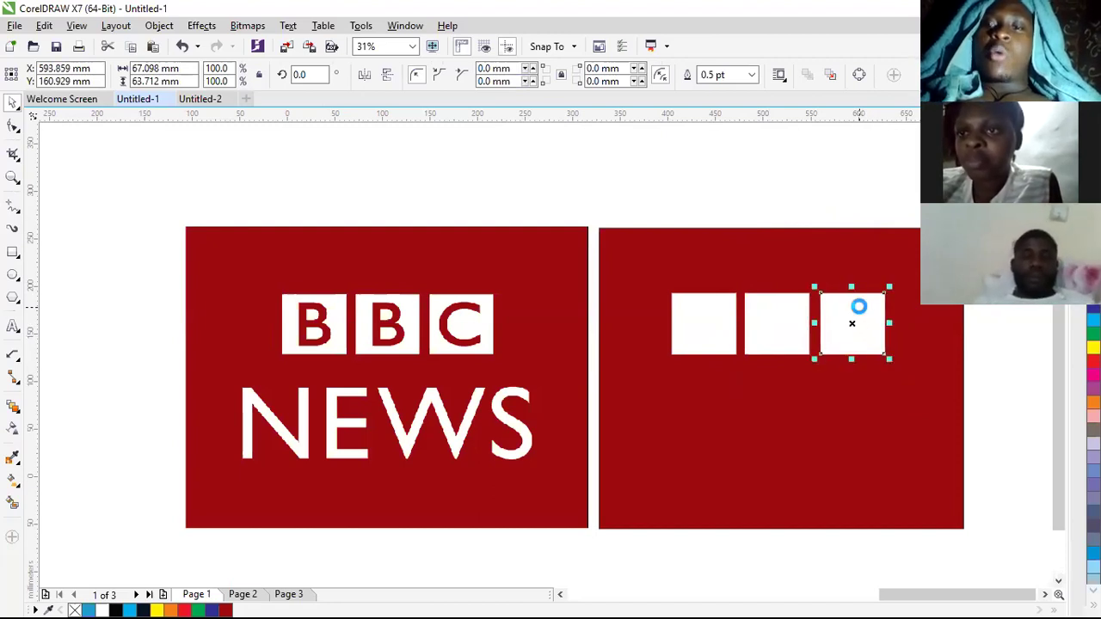
{"action": "key", "text": "Left"}
{"action": "key", "text": "Left"}
{"action": "key", "text": "Left"}
{"action": "key", "text": "Left"}
{"action": "key", "text": "Left"}
{"action": "key", "text": "Left"}
{"action": "key", "text": "Left"}
{"action": "key", "text": "Left"}
{"action": "key", "text": "Left"}
{"action": "key", "text": "Left"}
{"action": "key", "text": "Left"}
{"action": "key", "text": "Left"}
{"action": "key", "text": "Left"}
{"action": "key", "text": "Left"}
{"action": "key", "text": "Left"}
{"action": "key", "text": "Left"}
{"action": "key", "text": "Left"}
{"action": "key", "text": "Left"}
{"action": "key", "text": "Left"}
{"action": "key", "text": "Left"}
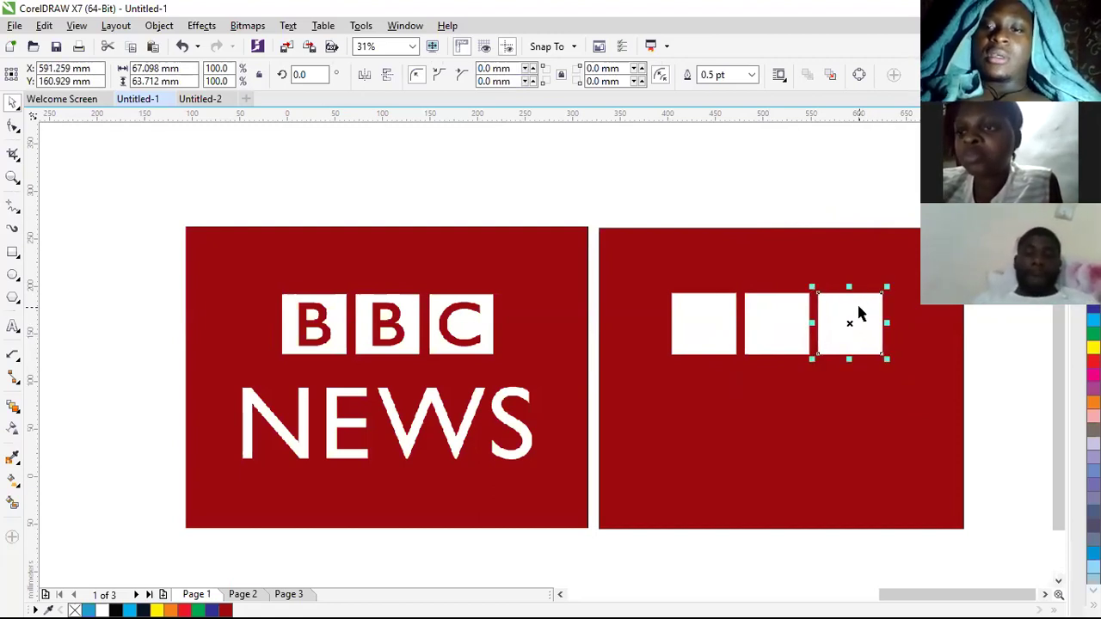
Step: Select the three white squares together and one by one to check whether they are separate objects
{"action": "left_click_drag", "start_coordinate": [646, 192], "coordinate": [925, 403]}
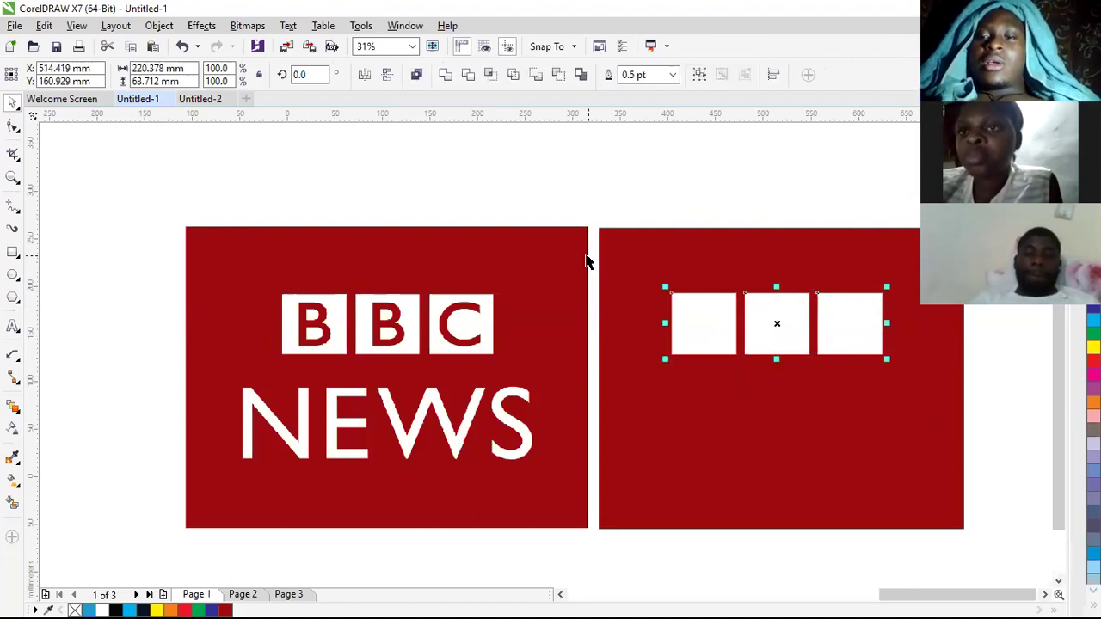
{"action": "scroll", "coordinate": [587, 255], "scroll_direction": "down", "scroll_amount": 1}
{"action": "scroll", "coordinate": [808, 275], "scroll_direction": "up", "scroll_amount": 1}
{"action": "left_click", "coordinate": [757, 317]}
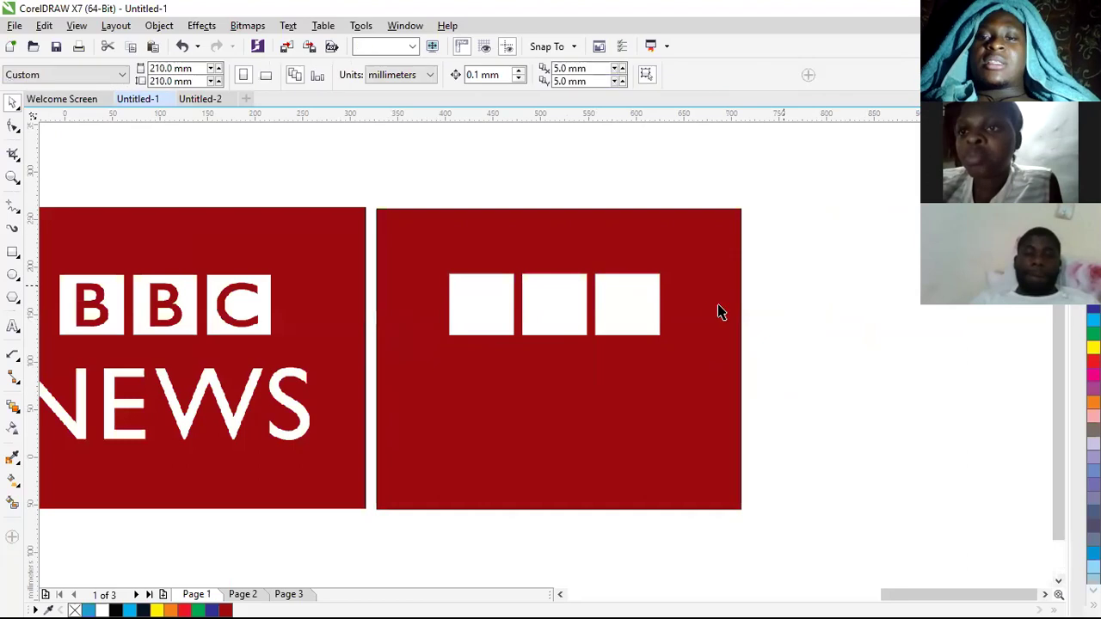
{"action": "left_click", "coordinate": [632, 308]}
{"action": "left_click", "coordinate": [578, 305]}
{"action": "left_click", "coordinate": [474, 290]}
{"action": "left_click", "coordinate": [627, 304]}
{"action": "left_click", "coordinate": [571, 304]}
{"action": "left_click", "coordinate": [495, 298]}
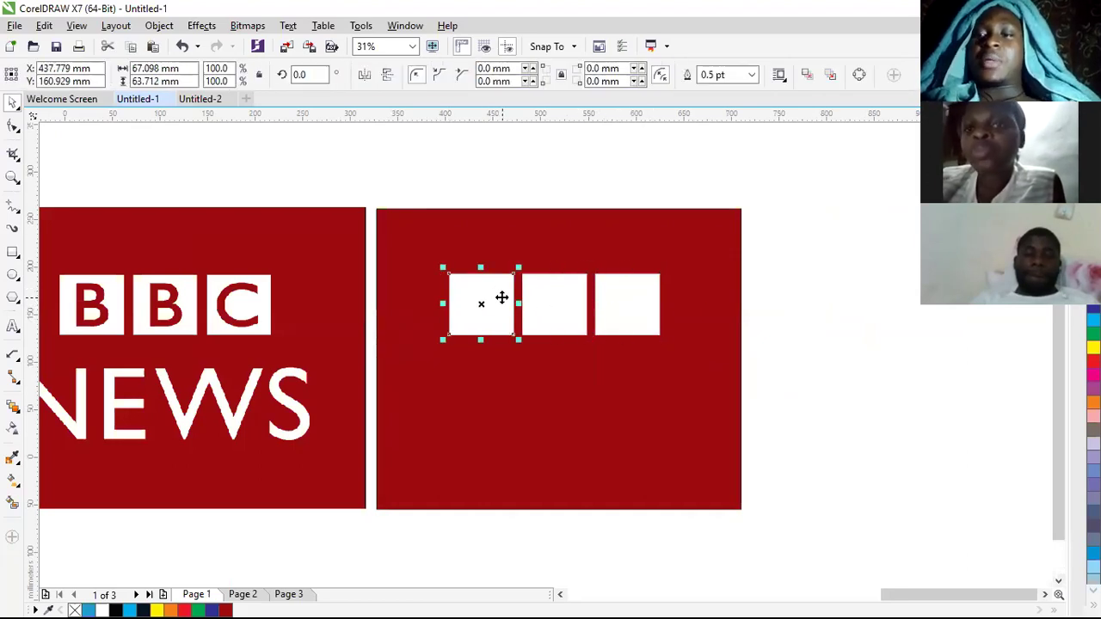
{"action": "left_click", "coordinate": [611, 303]}
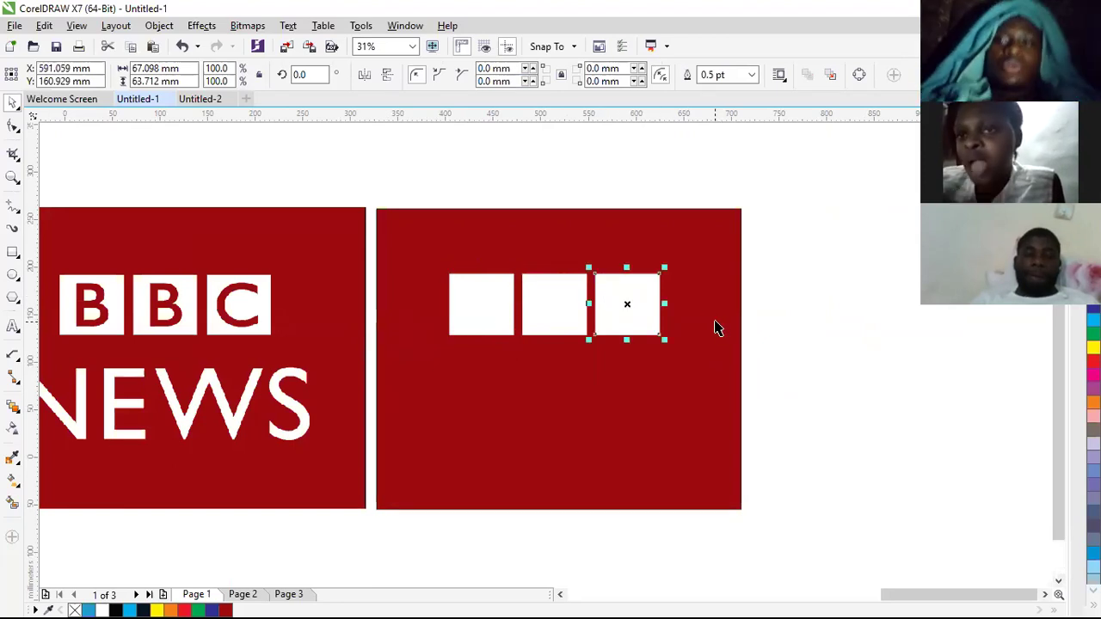
{"action": "left_click", "coordinate": [779, 258]}
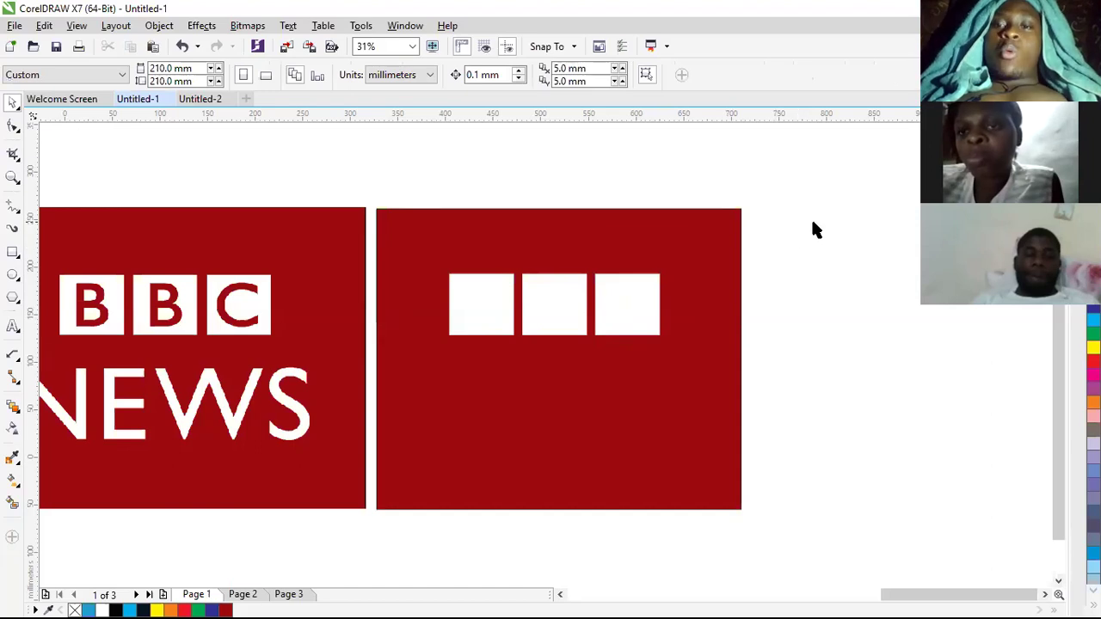
Step: Group the three white squares on the red rectangle into one object
{"action": "left_click_drag", "start_coordinate": [682, 243], "coordinate": [408, 372]}
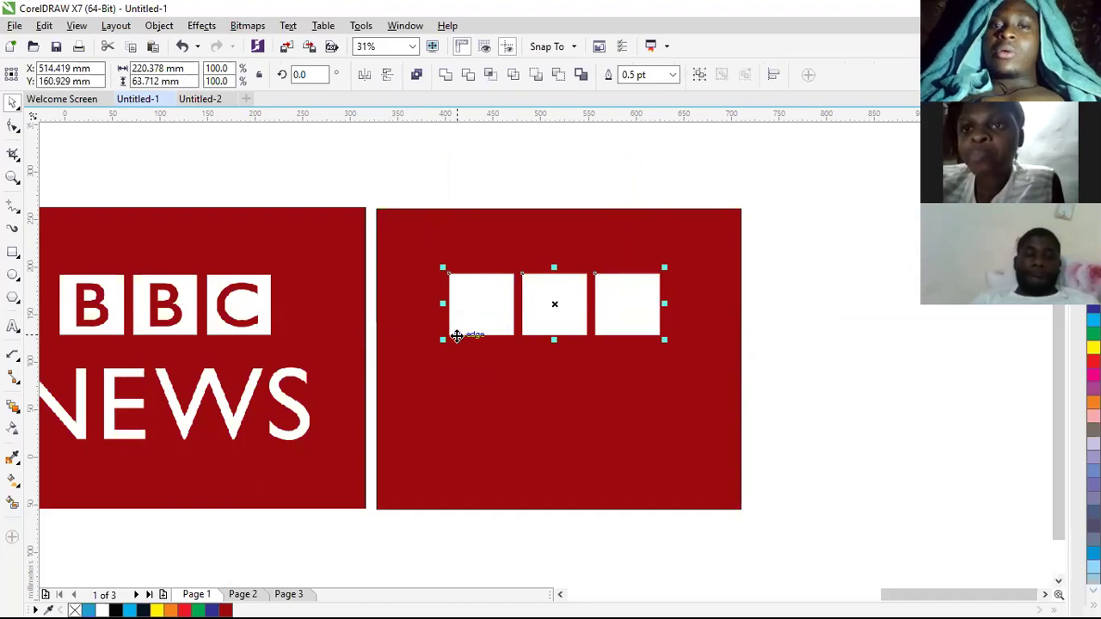
{"action": "left_click", "coordinate": [157, 25]}
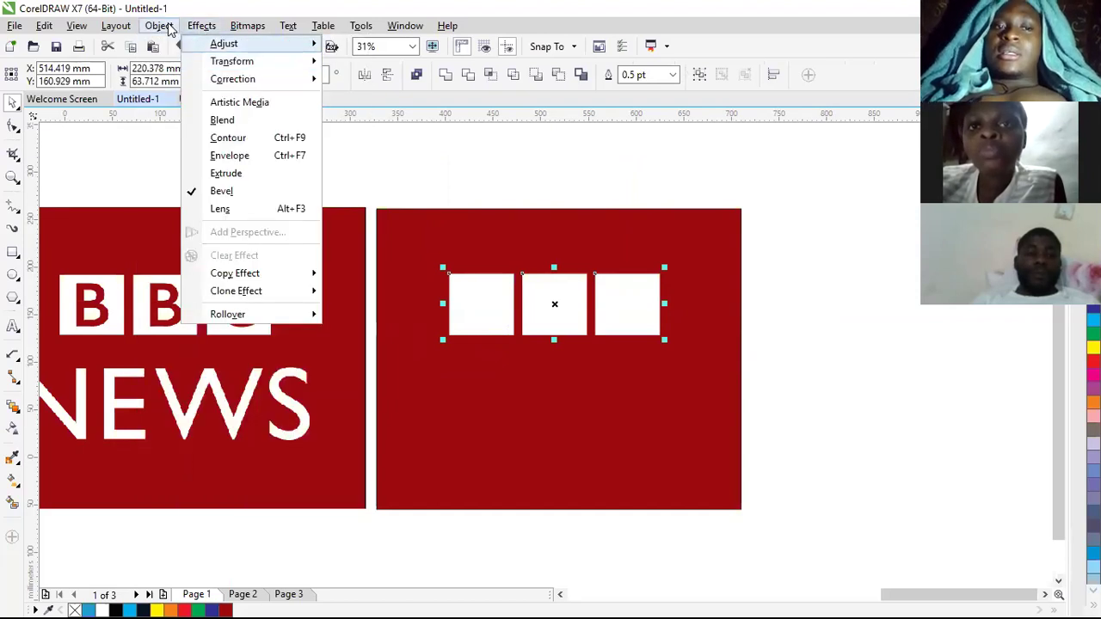
{"action": "mouse_move", "coordinate": [284, 297]}
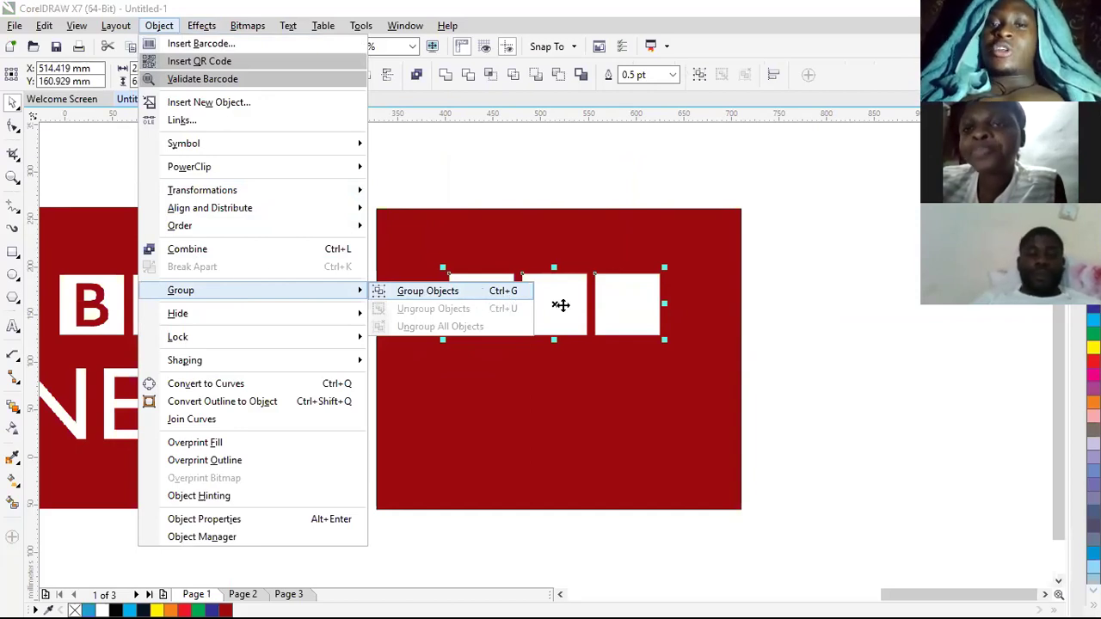
{"action": "left_click", "coordinate": [484, 296]}
{"action": "left_click", "coordinate": [827, 299]}
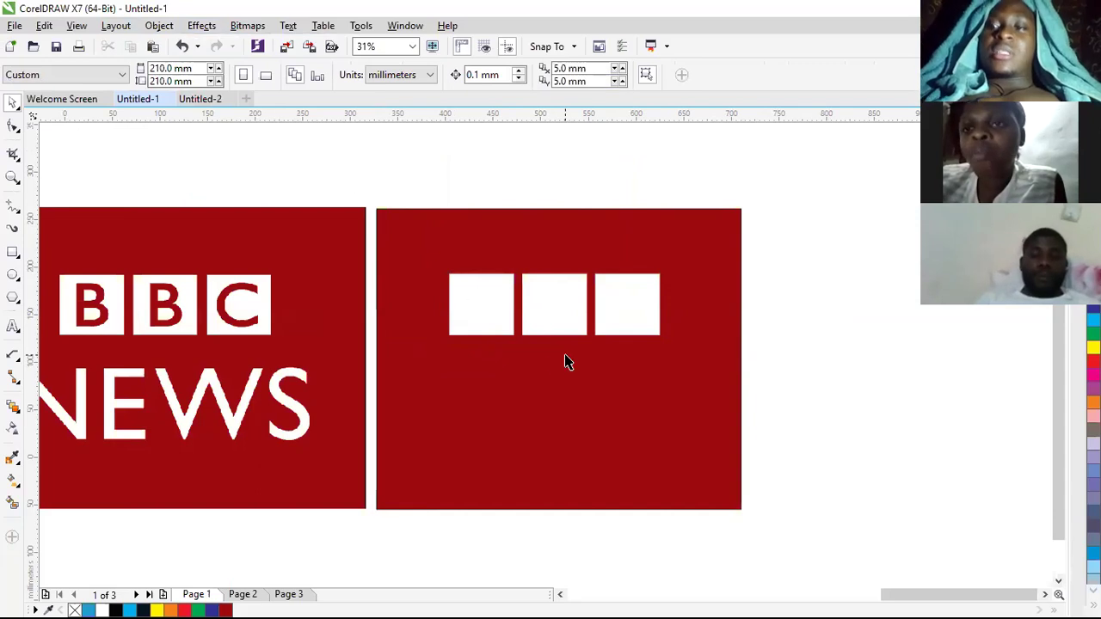
Step: Move the group of white squares about 20 mm lower on the red rectangle
{"action": "left_click", "coordinate": [565, 300]}
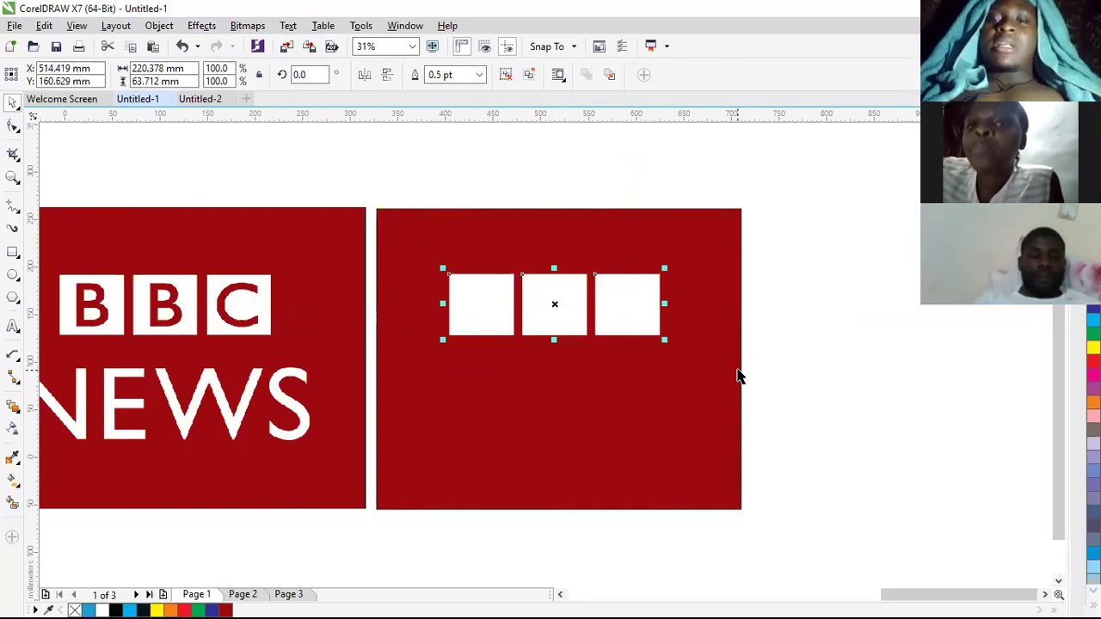
{"action": "left_click_drag", "start_coordinate": [591, 300], "coordinate": [562, 317]}
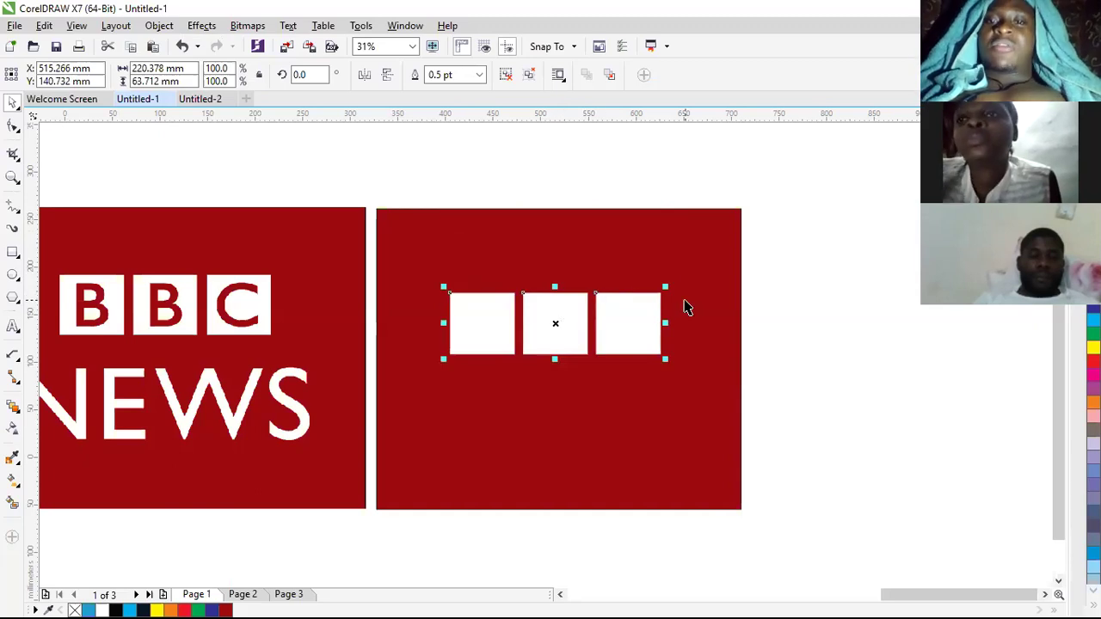
{"action": "left_click", "coordinate": [685, 301]}
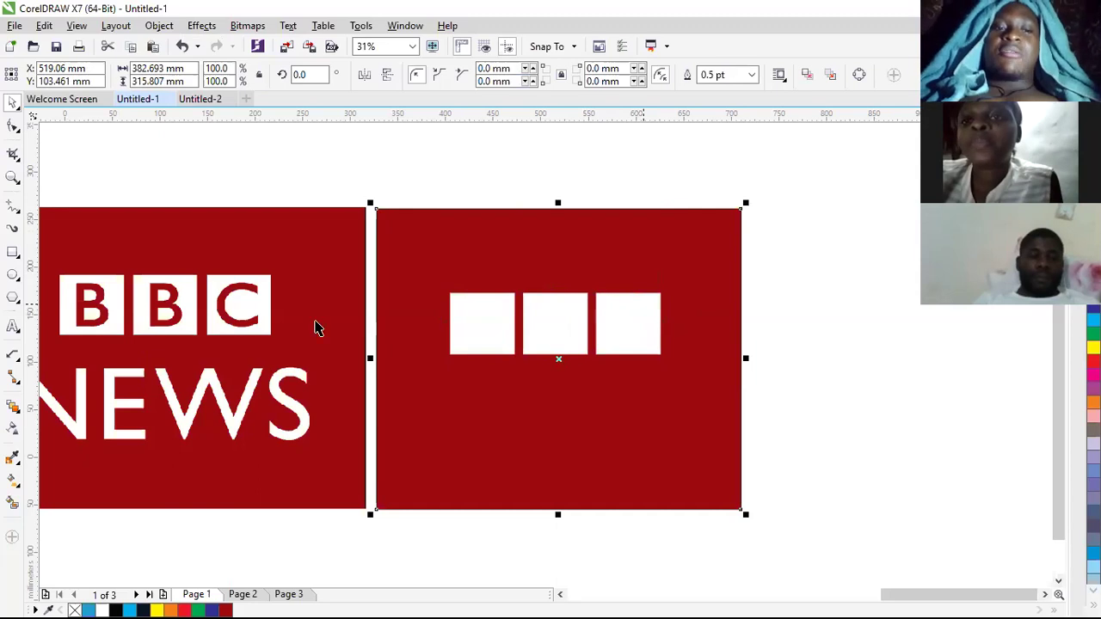
{"action": "left_click", "coordinate": [762, 272]}
Step: Add the artistic text "BBC" in 24 pt Arial on the red rectangle, above the first white square
{"action": "scroll", "coordinate": [433, 344], "scroll_direction": "down", "scroll_amount": 2}
{"action": "scroll", "coordinate": [340, 326], "scroll_direction": "up", "scroll_amount": 2}
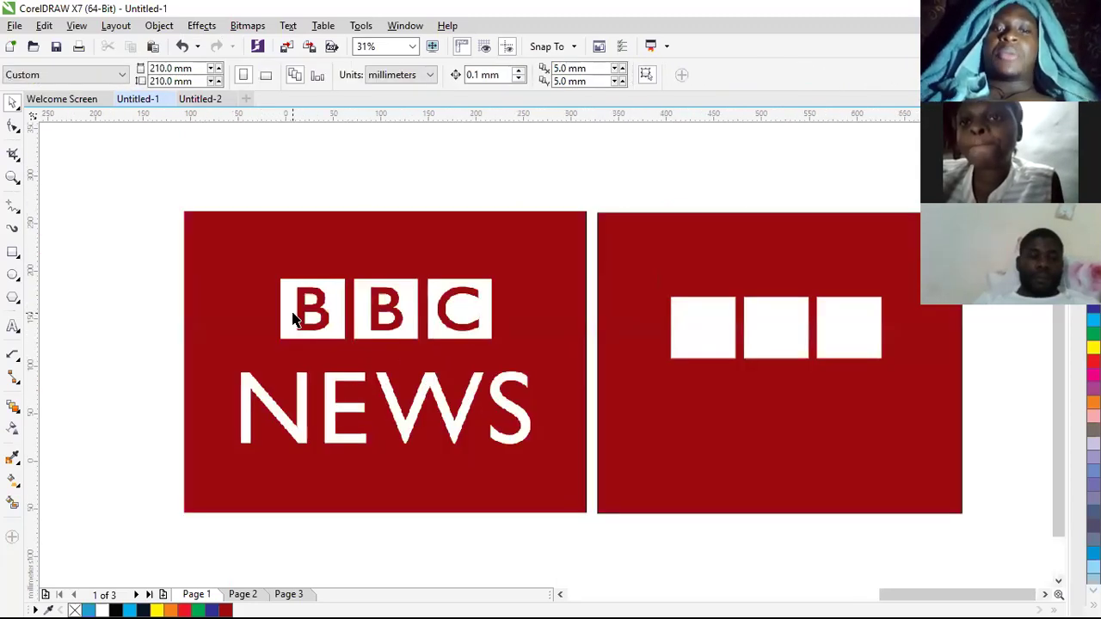
{"action": "scroll", "coordinate": [534, 343], "scroll_direction": "down", "scroll_amount": 2}
{"action": "scroll", "coordinate": [637, 349], "scroll_direction": "up", "scroll_amount": 2}
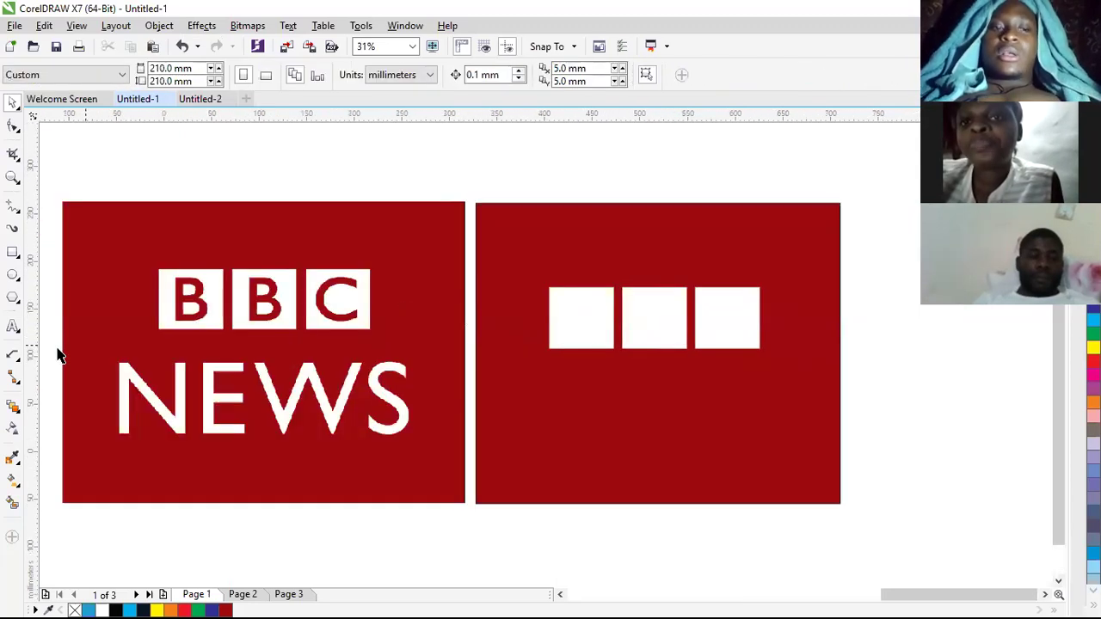
{"action": "left_click", "coordinate": [13, 327]}
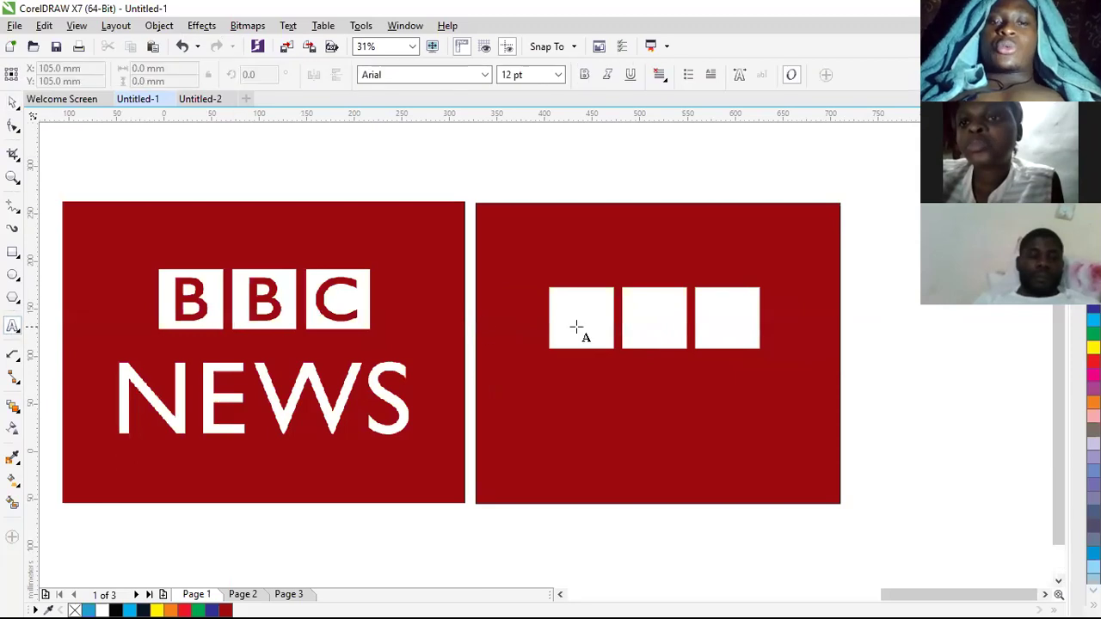
{"action": "left_click", "coordinate": [535, 252]}
{"action": "scroll", "coordinate": [546, 238], "scroll_direction": "up", "scroll_amount": 4}
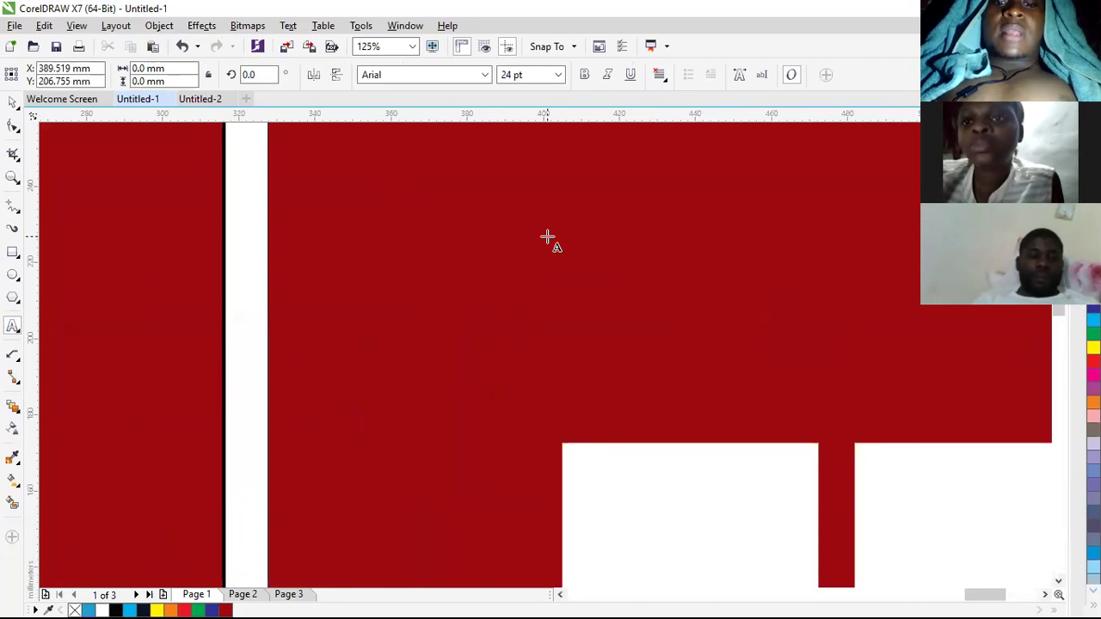
{"action": "type", "text": "B"}
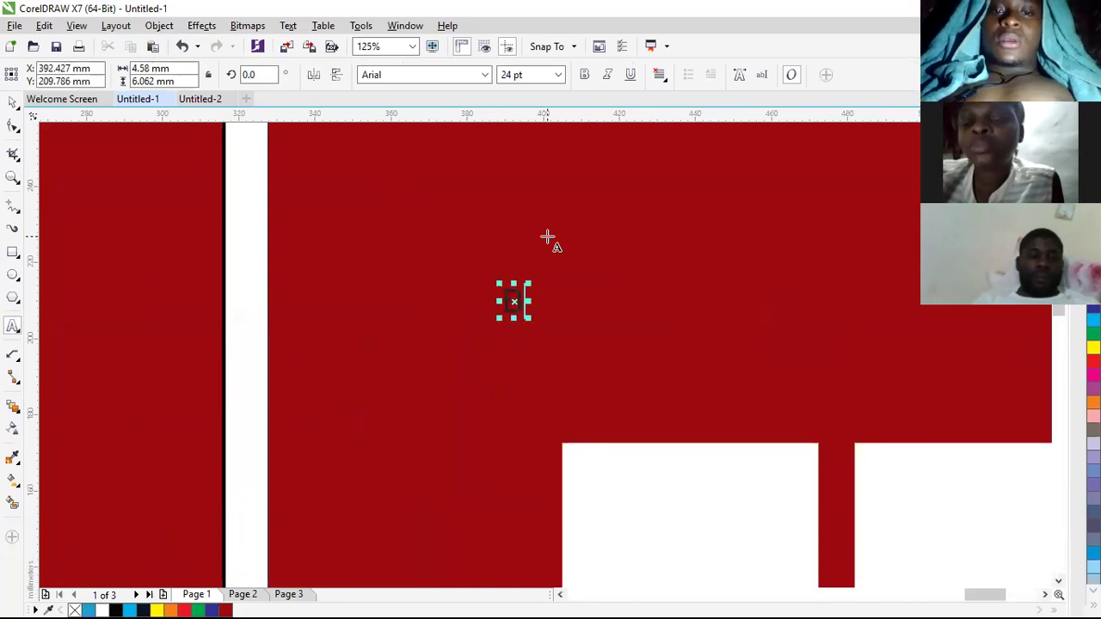
{"action": "type", "text": "BC"}
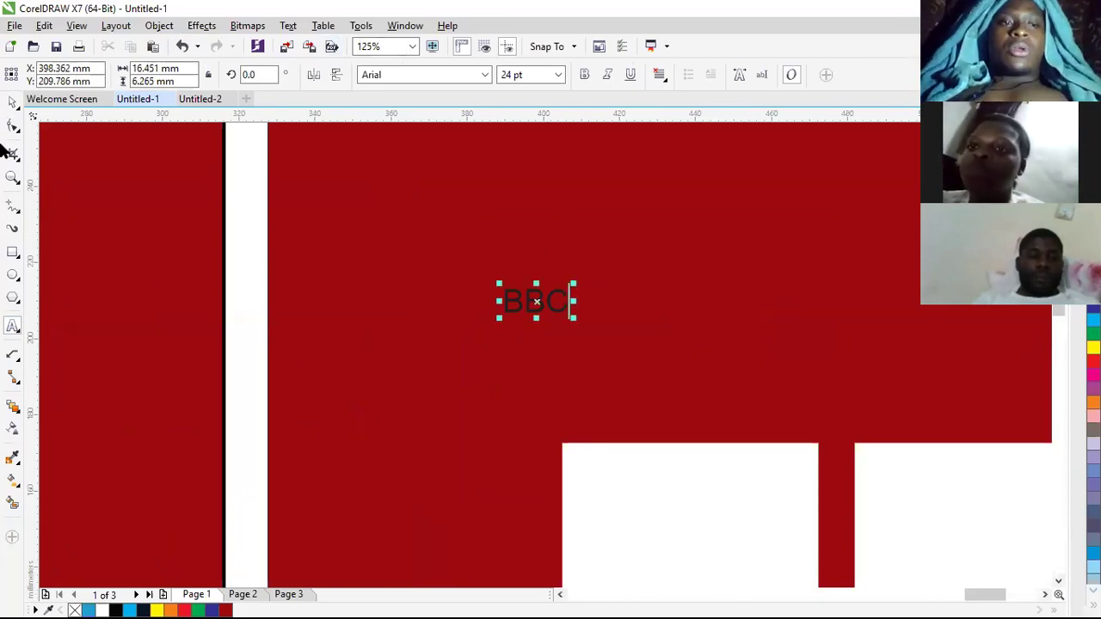
{"action": "left_click", "coordinate": [14, 101]}
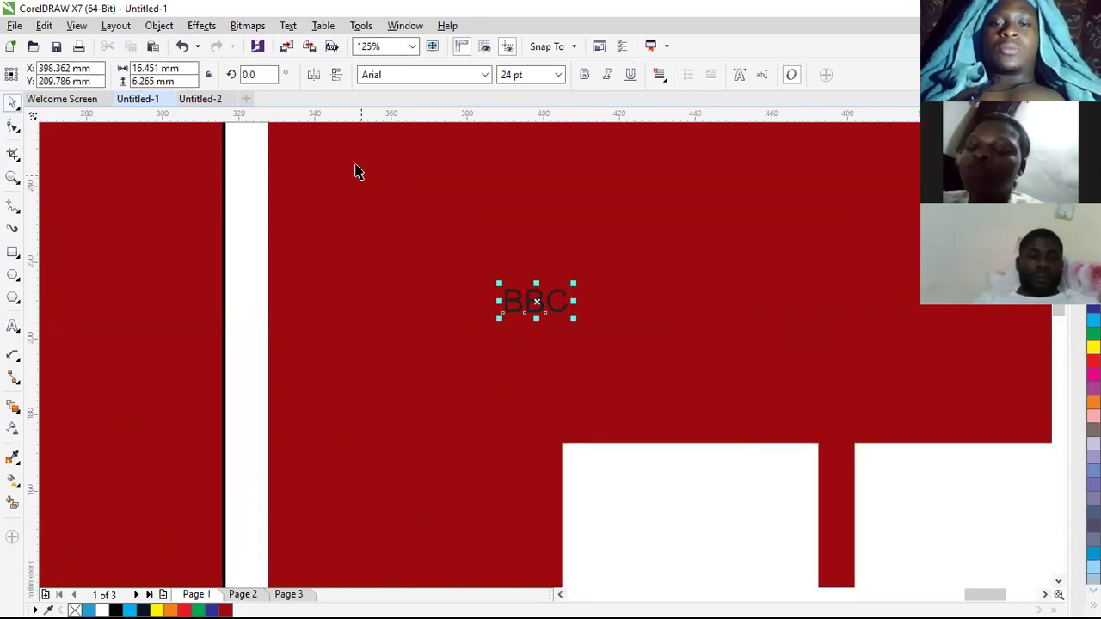
Step: Enlarge the BBC text proportionally to about 208 pt and place it over the row of white squares, starting in the first one
{"action": "scroll", "coordinate": [461, 187], "scroll_direction": "down", "scroll_amount": 1}
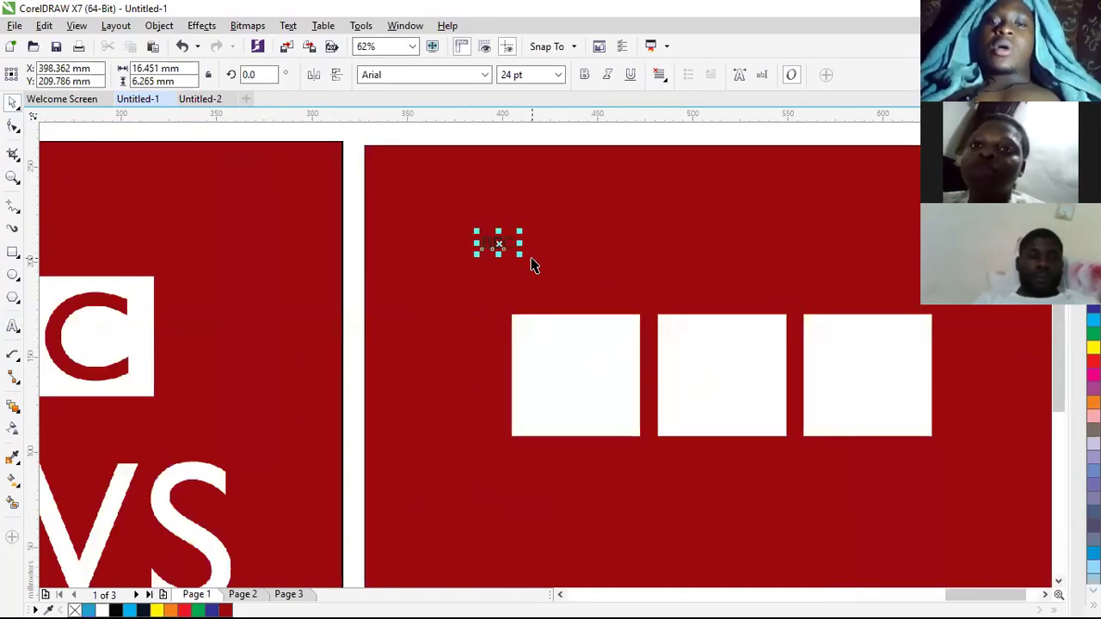
{"action": "scroll", "coordinate": [510, 249], "scroll_direction": "up", "scroll_amount": 2}
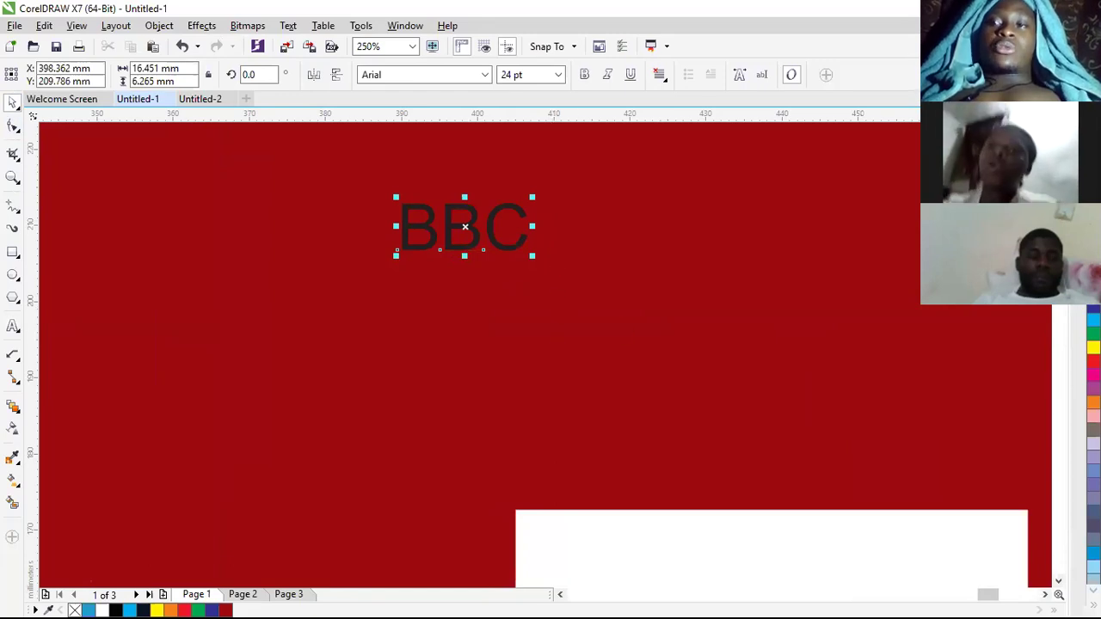
{"action": "left_click_drag", "start_coordinate": [533, 256], "coordinate": [753, 394]}
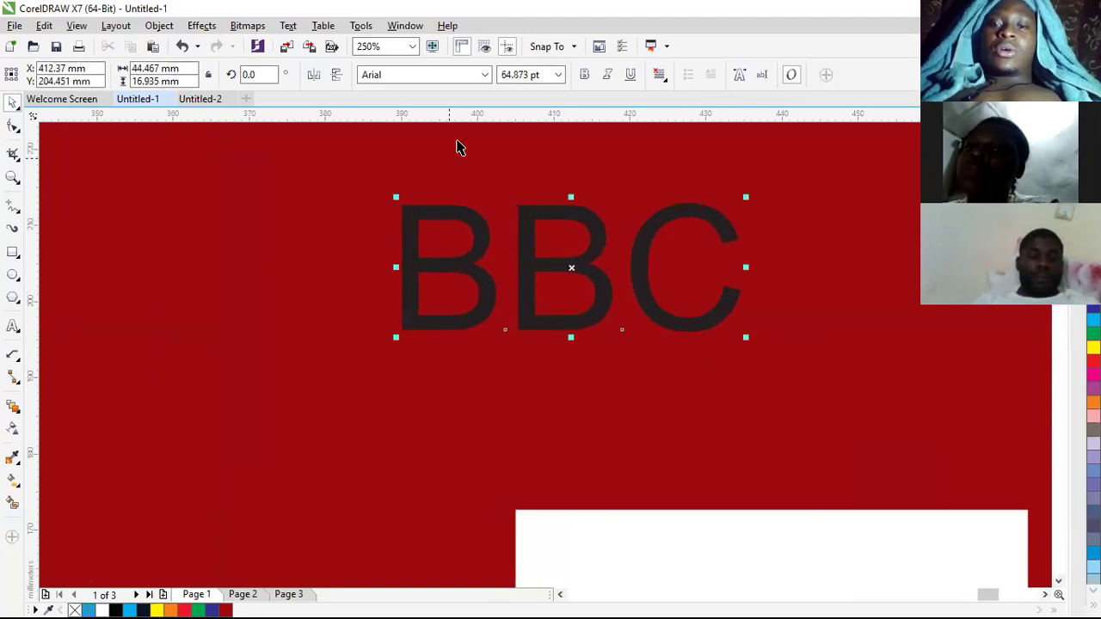
{"action": "scroll", "coordinate": [464, 143], "scroll_direction": "down", "scroll_amount": 2}
{"action": "scroll", "coordinate": [412, 214], "scroll_direction": "down", "scroll_amount": 4}
{"action": "left_click_drag", "start_coordinate": [467, 220], "coordinate": [580, 303]}
{"action": "left_click_drag", "start_coordinate": [499, 226], "coordinate": [518, 267]}
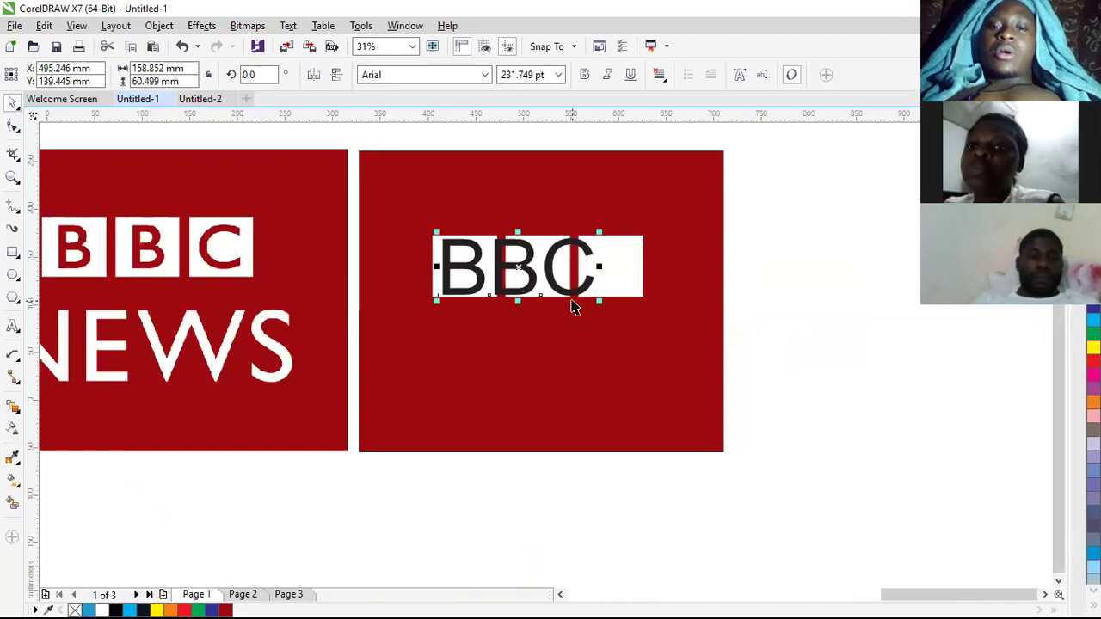
{"action": "left_click_drag", "start_coordinate": [601, 304], "coordinate": [584, 294]}
{"action": "left_click_drag", "start_coordinate": [512, 264], "coordinate": [514, 267]}
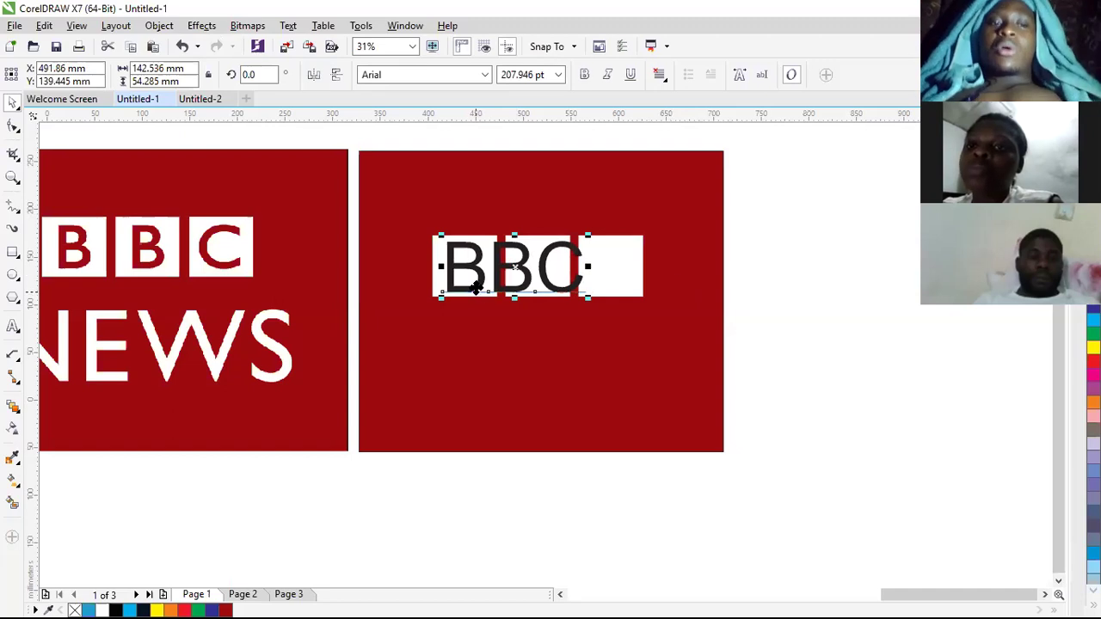
Step: Break the BBC text apart into individual letters
{"action": "scroll", "coordinate": [534, 270], "scroll_direction": "up", "scroll_amount": 1}
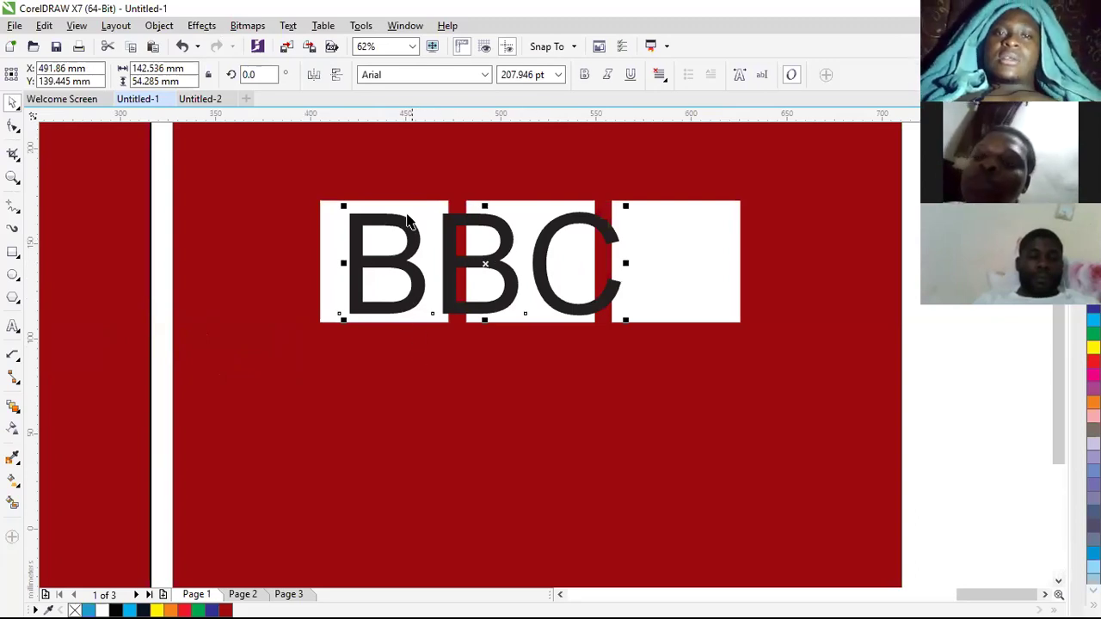
{"action": "left_click", "coordinate": [289, 26]}
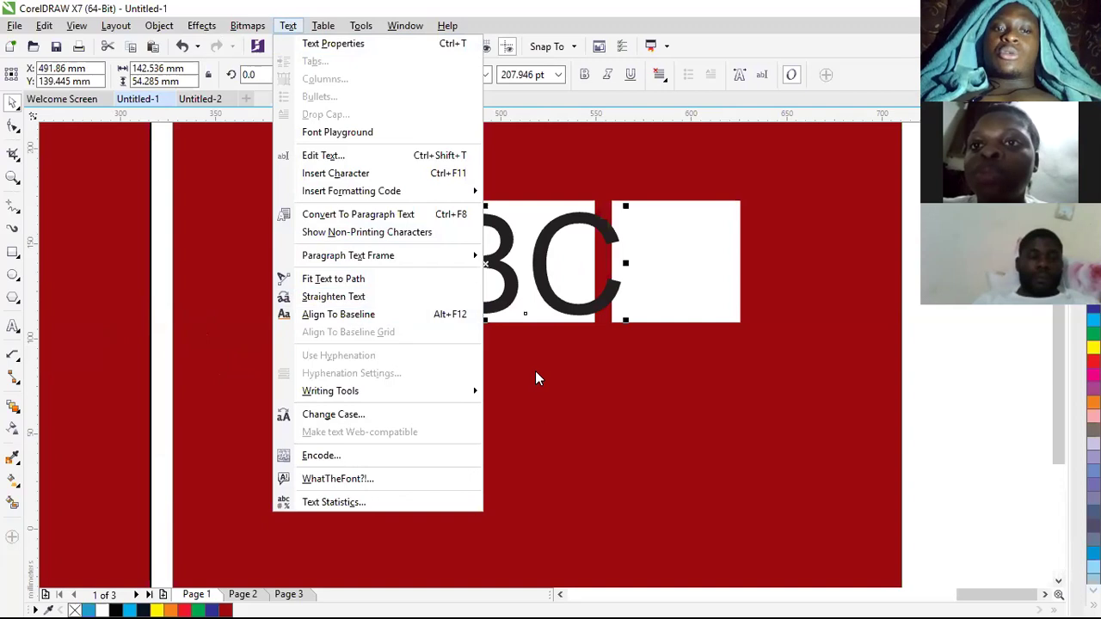
{"action": "left_click", "coordinate": [542, 257]}
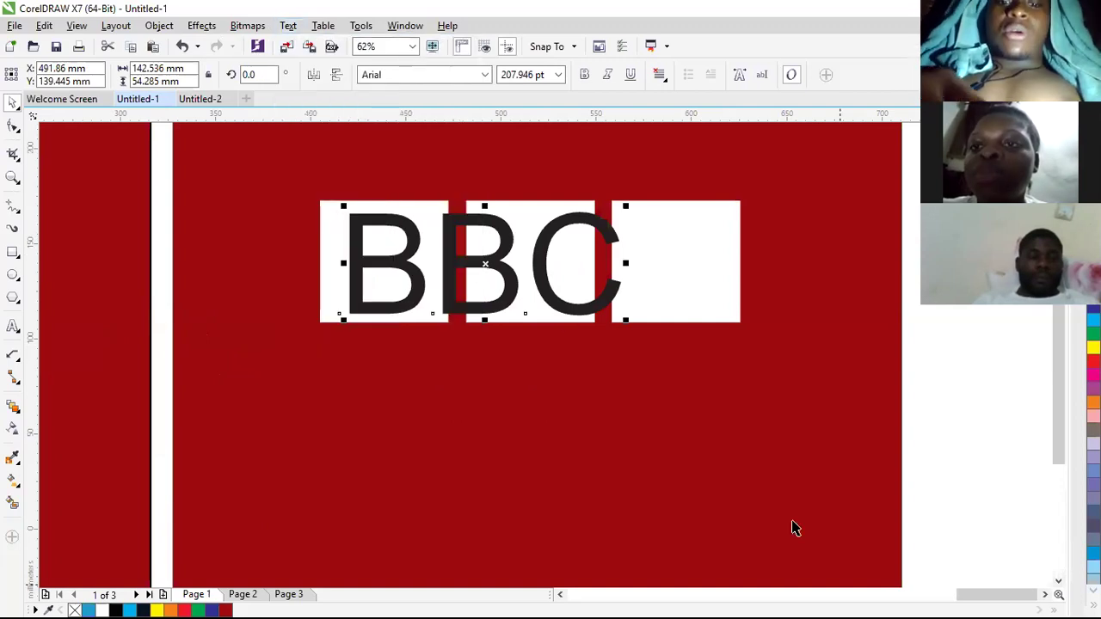
{"action": "key", "text": "ctrl+k"}
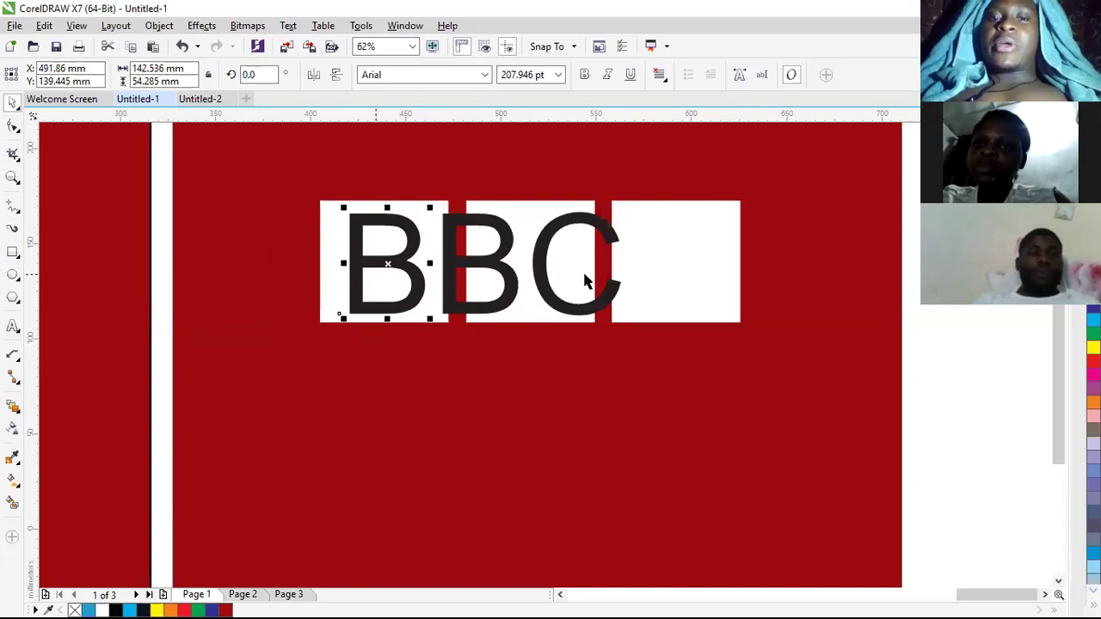
Step: Move the C onto the third white square and the second B onto the middle square, keeping the letters level
{"action": "left_click", "coordinate": [545, 291]}
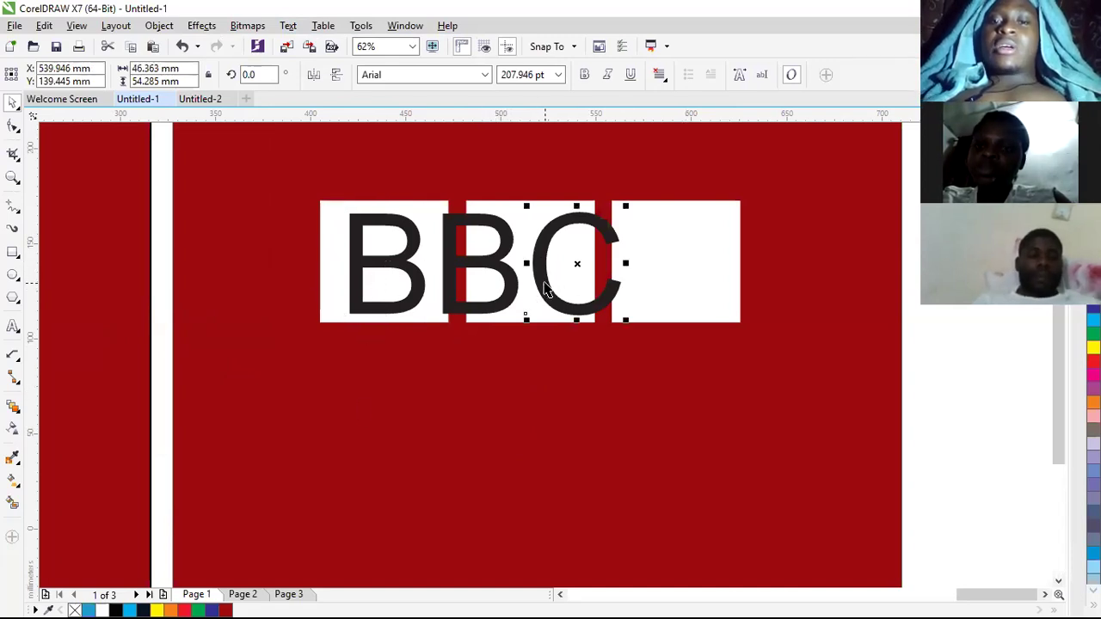
{"action": "left_click_drag", "start_coordinate": [576, 264], "coordinate": [678, 262]}
{"action": "left_click", "coordinate": [495, 266]}
{"action": "left_click_drag", "start_coordinate": [487, 258], "coordinate": [531, 263]}
{"action": "left_click", "coordinate": [796, 280]}
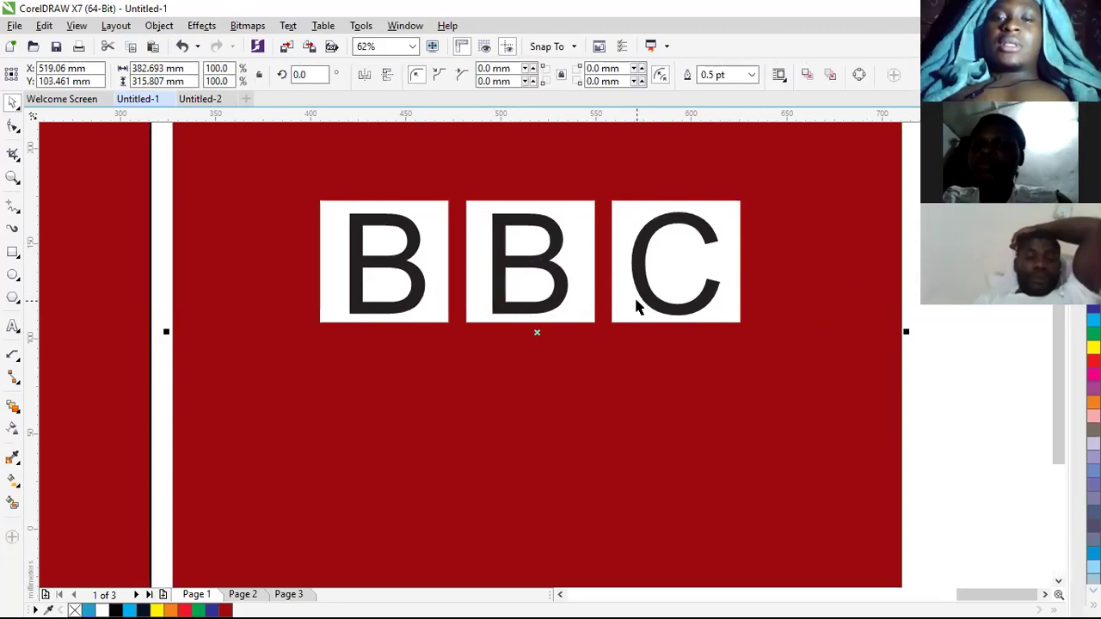
Step: Make the three letters B, B and C on the white squares bold and fill them with the background's dark red
{"action": "scroll", "coordinate": [596, 301], "scroll_direction": "down", "scroll_amount": 1}
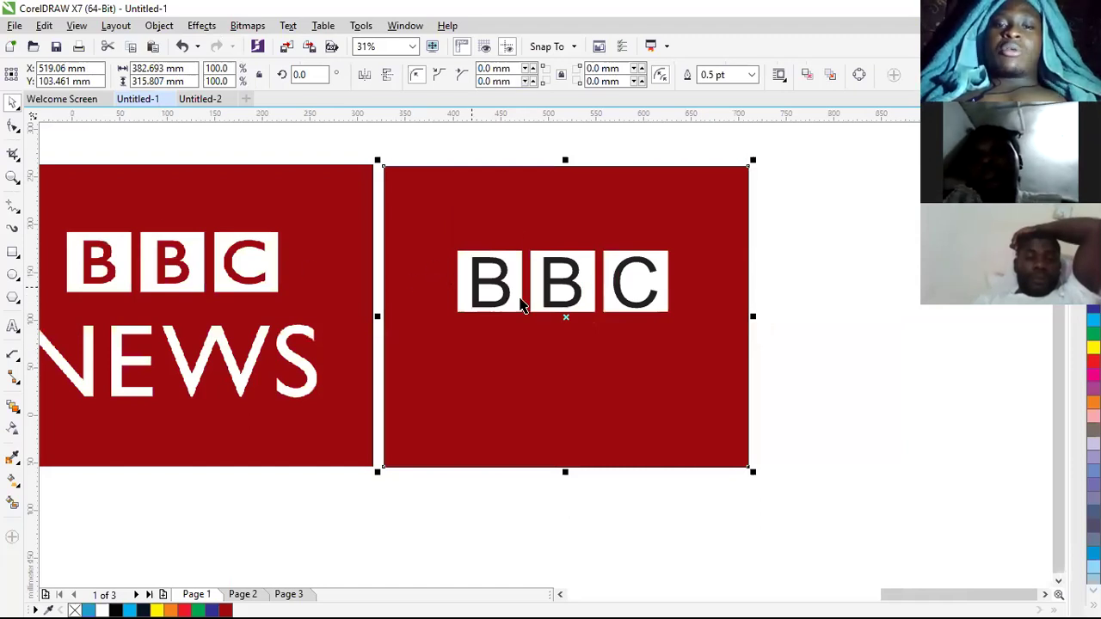
{"action": "left_click_drag", "start_coordinate": [457, 143], "coordinate": [631, 335]}
{"action": "left_click", "coordinate": [483, 138]}
{"action": "left_click", "coordinate": [480, 282]}
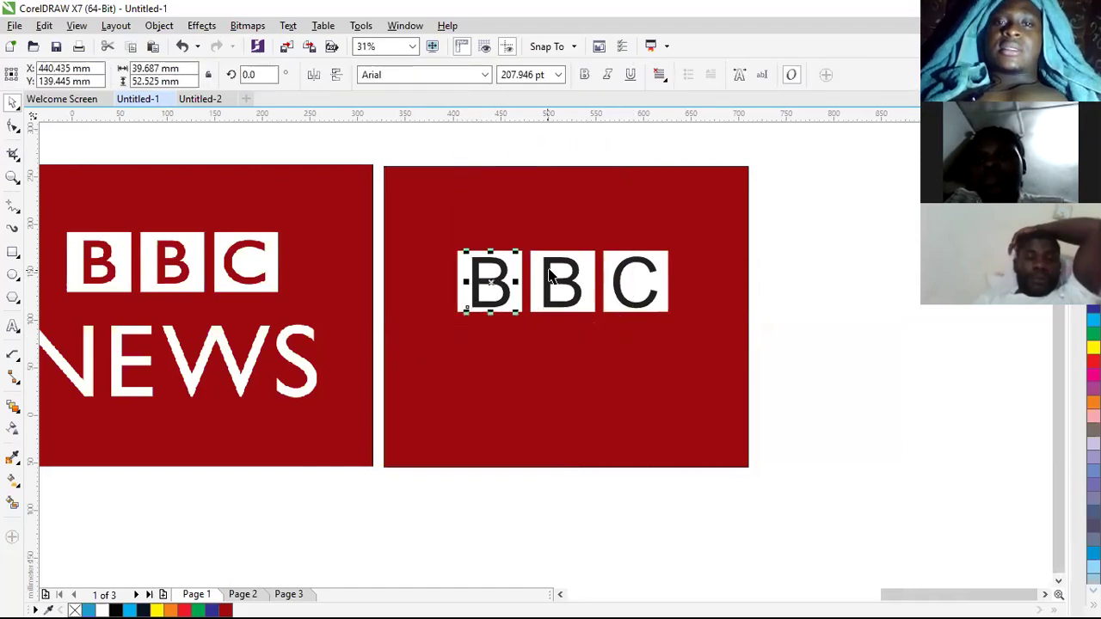
{"action": "left_click", "coordinate": [576, 273]}
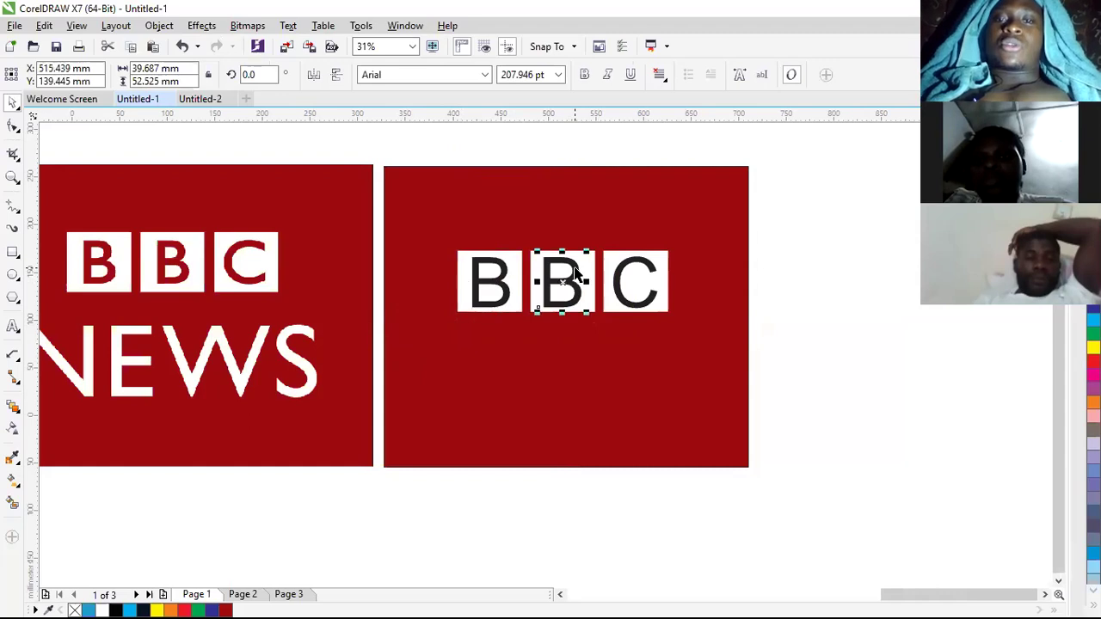
{"action": "left_click", "coordinate": [507, 275], "text": "shift"}
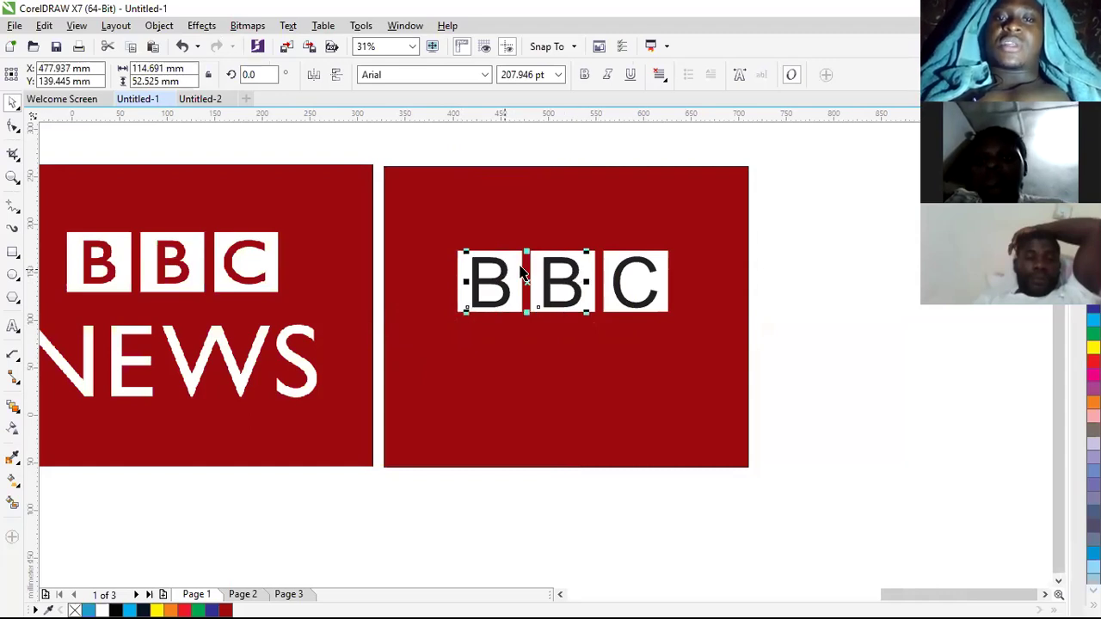
{"action": "left_click", "coordinate": [626, 271], "text": "shift"}
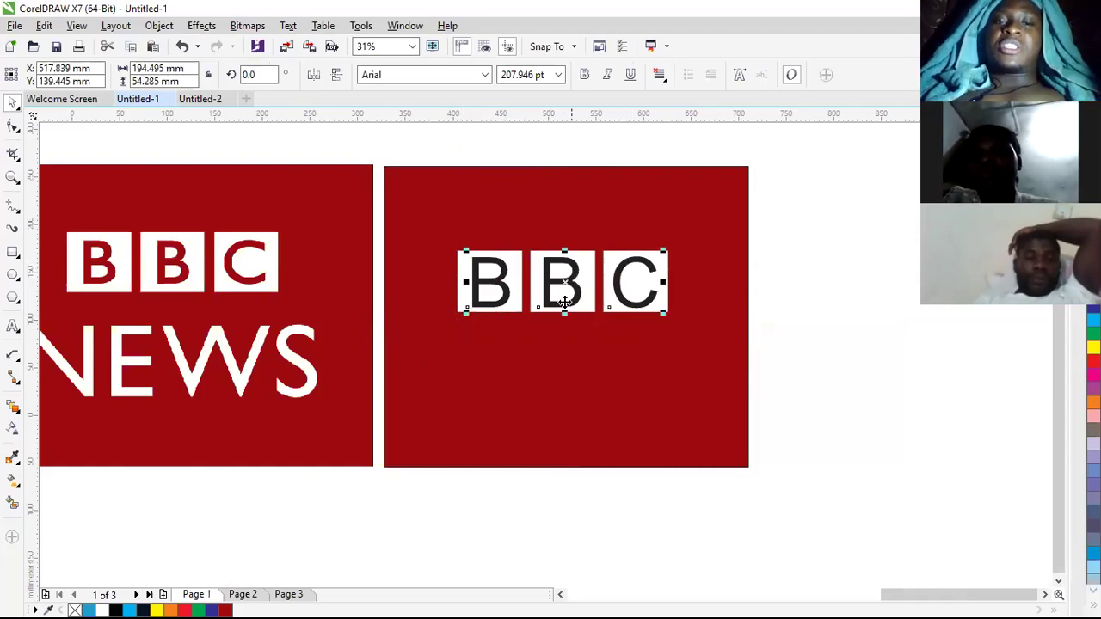
{"action": "left_click", "coordinate": [584, 75]}
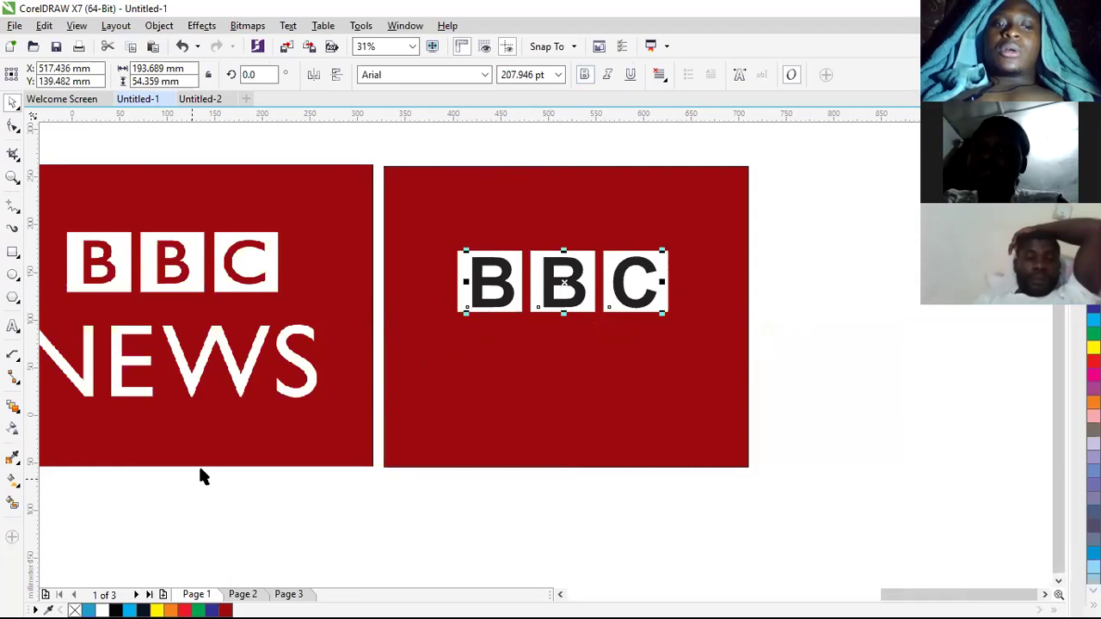
{"action": "left_click", "coordinate": [225, 610]}
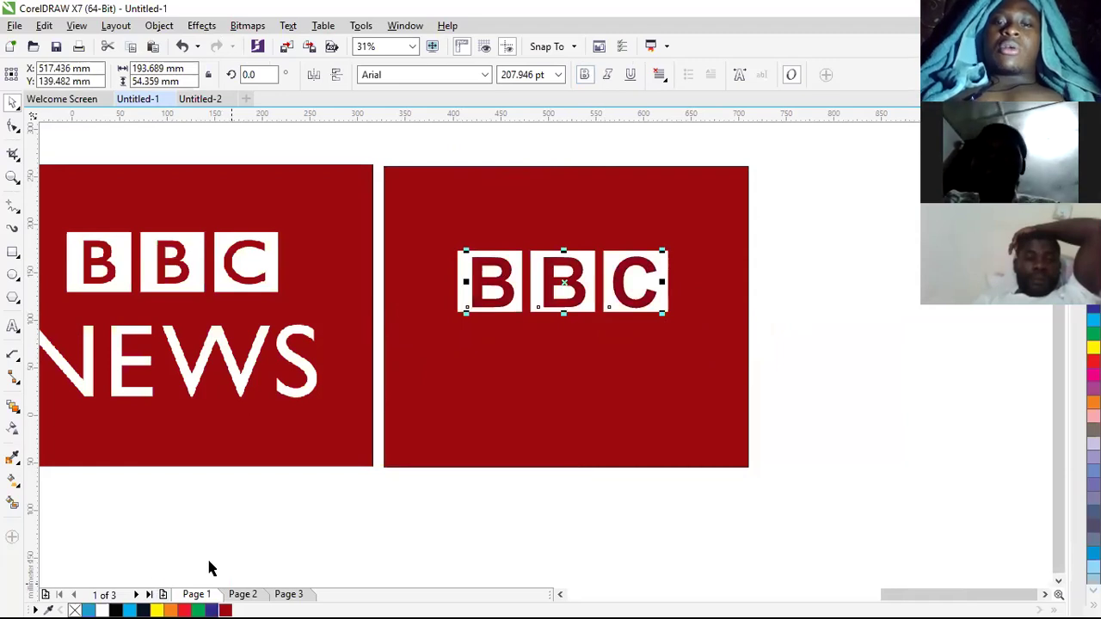
{"action": "left_click", "coordinate": [820, 363]}
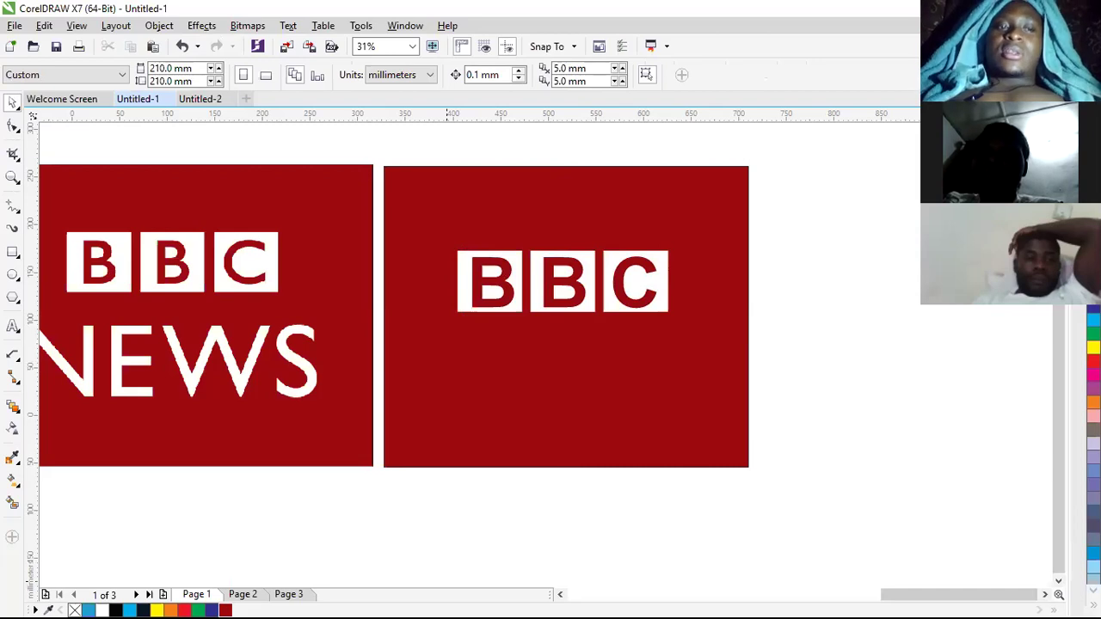
Step: Add the artistic text "NEWS" in 100 pt Arial on the red rectangle, below the white squares
{"action": "left_click", "coordinate": [12, 325]}
{"action": "left_click", "coordinate": [479, 375]}
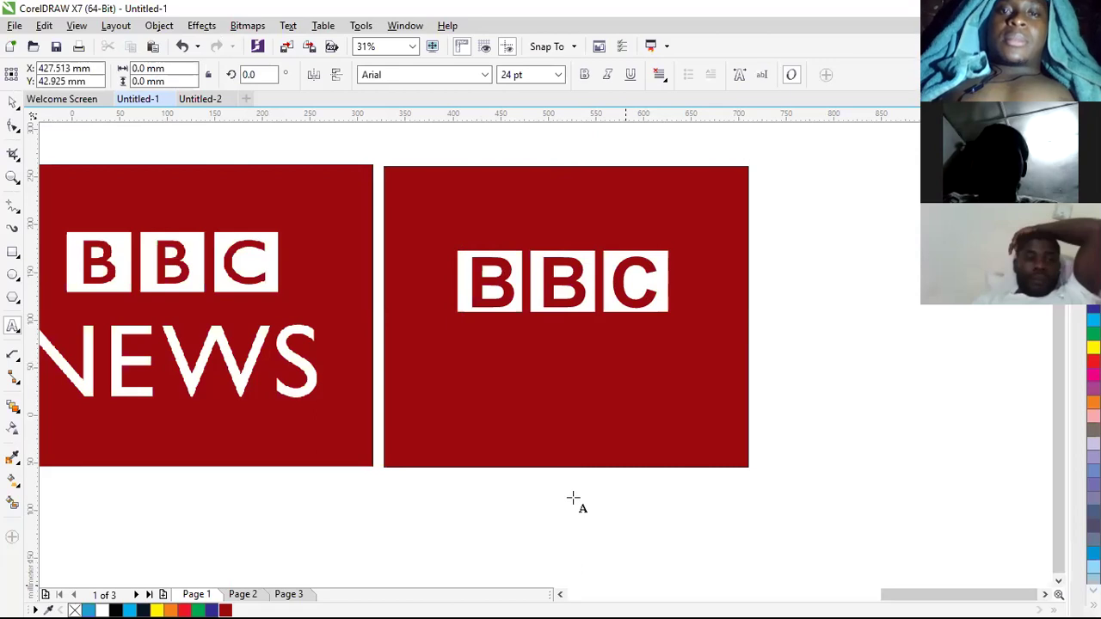
{"action": "left_click", "coordinate": [559, 74]}
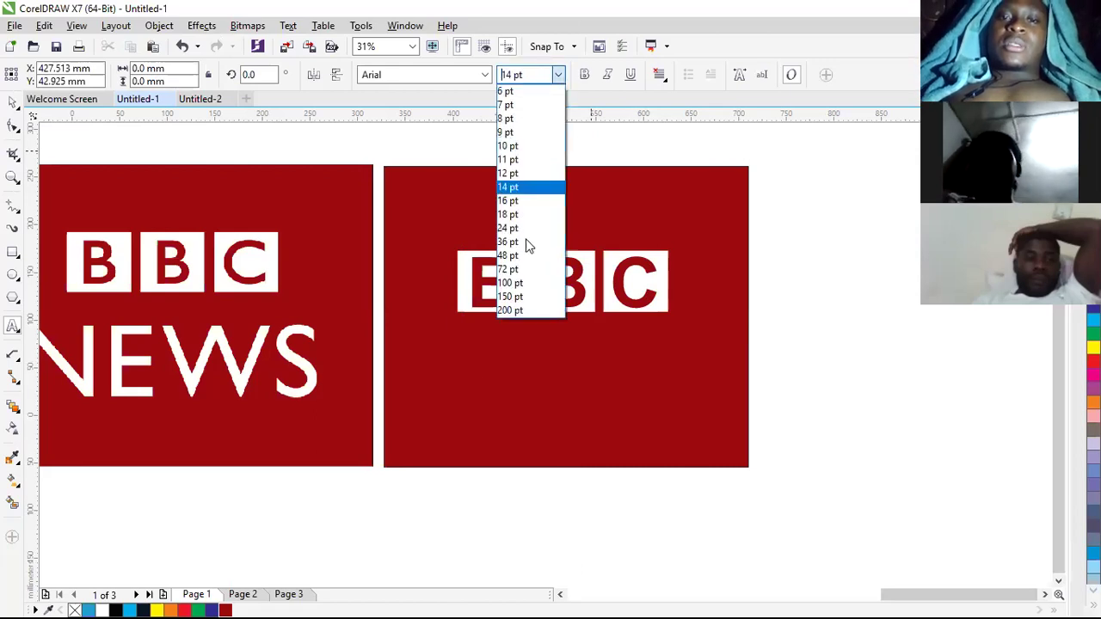
{"action": "left_click", "coordinate": [514, 283]}
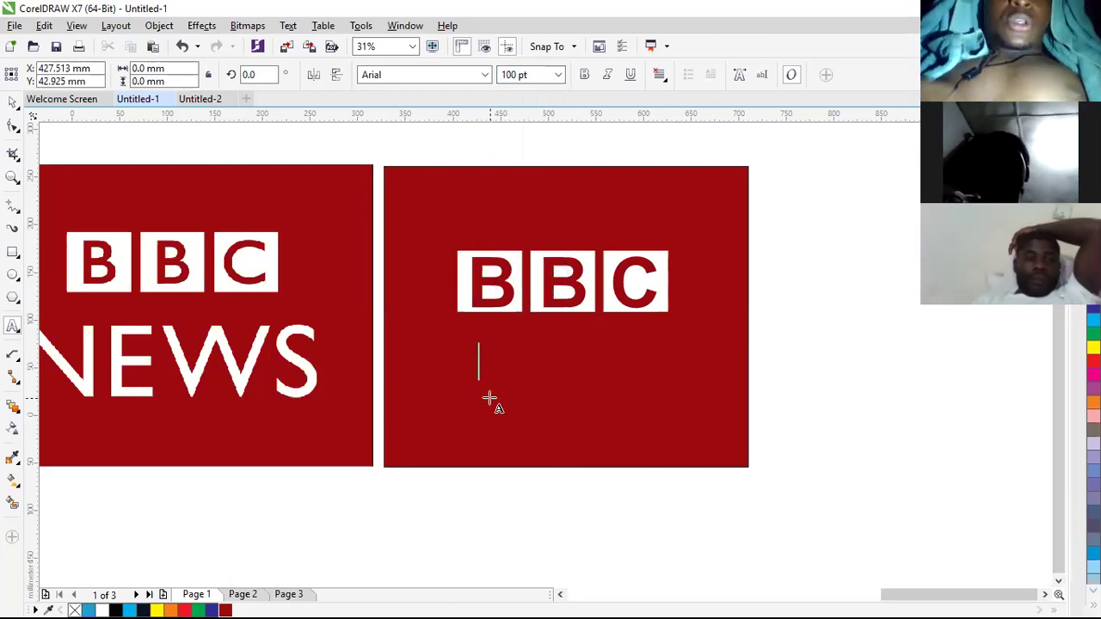
{"action": "type", "text": "NEWS"}
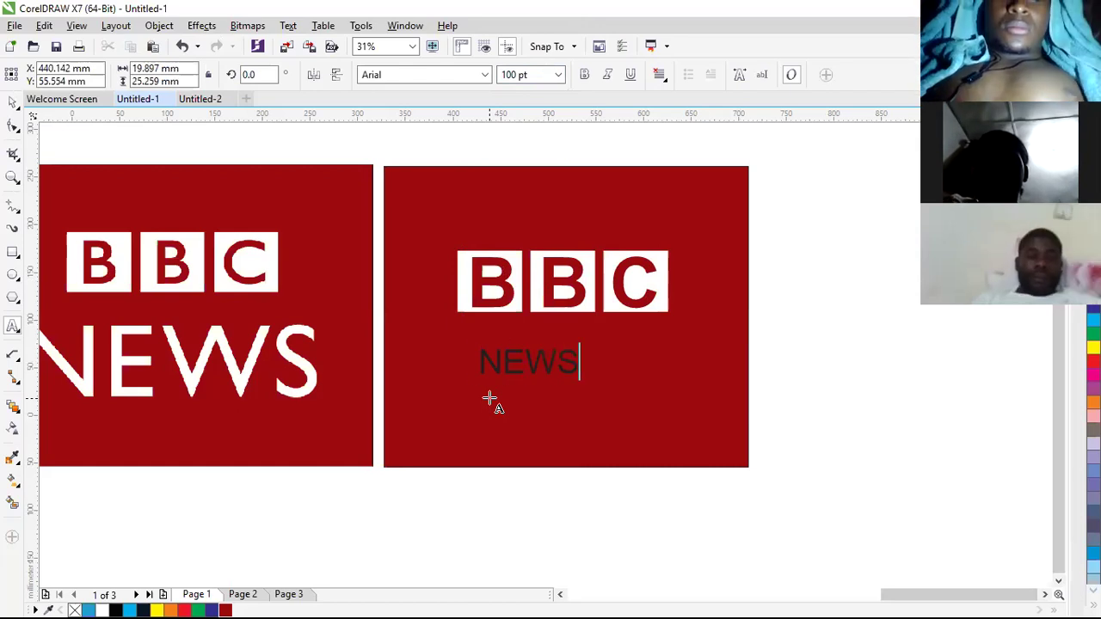
{"action": "key", "text": "ctrl+space"}
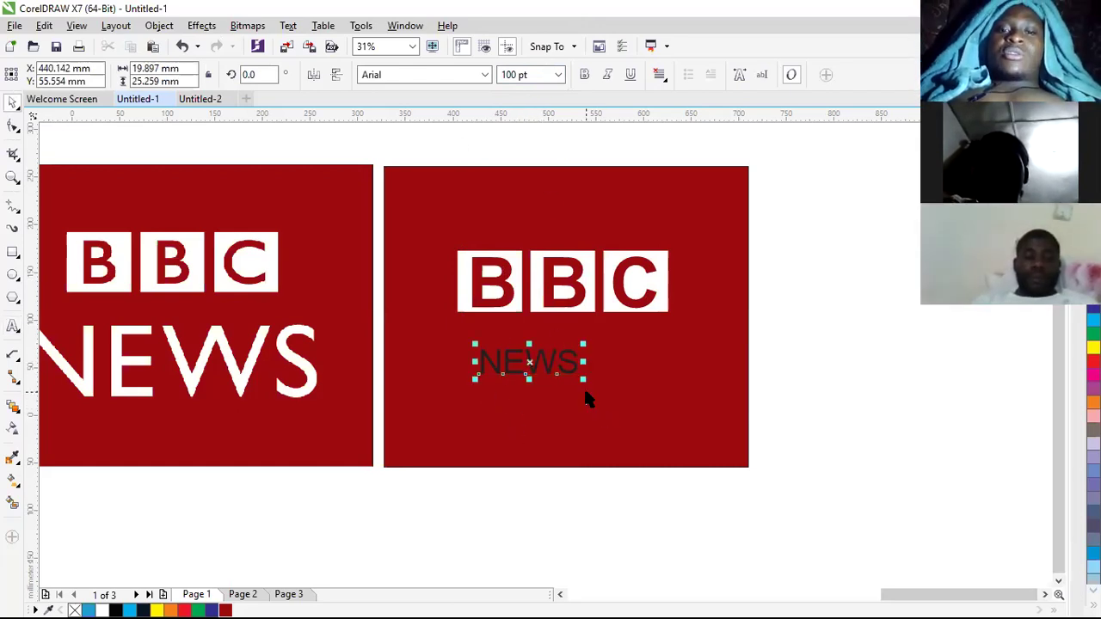
Step: Enlarge the NEWS text proportionally to about 276 pt and centre it horizontally on the red rectangle, below the squares
{"action": "left_click_drag", "start_coordinate": [585, 379], "coordinate": [728, 459]}
{"action": "left_click_drag", "start_coordinate": [602, 381], "coordinate": [551, 372]}
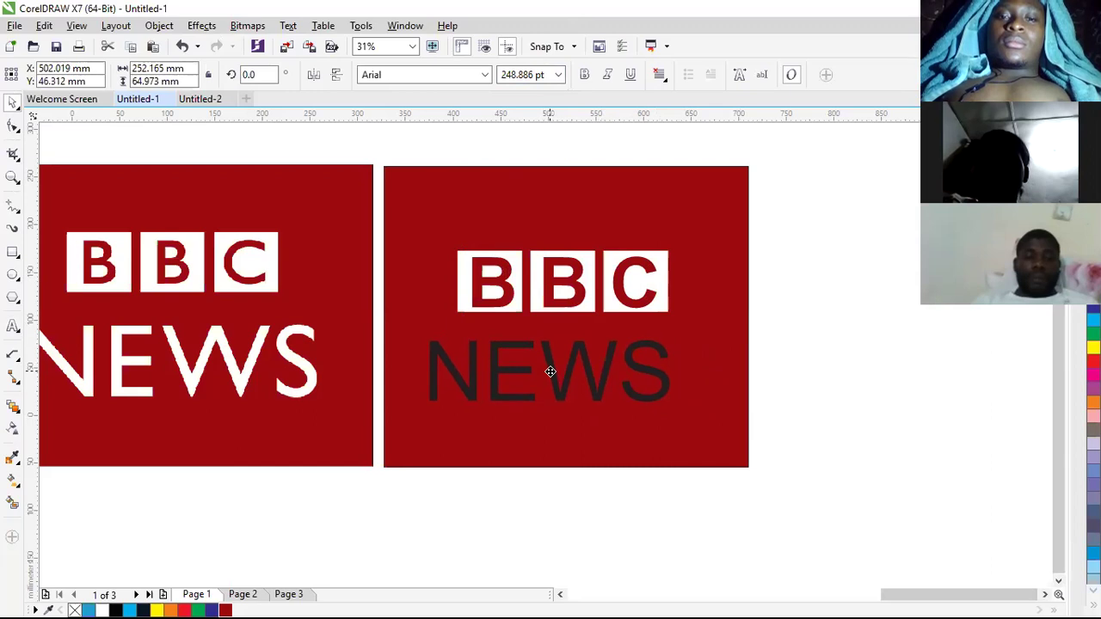
{"action": "left_click_drag", "start_coordinate": [674, 405], "coordinate": [701, 436]}
{"action": "left_click", "coordinate": [686, 238]}
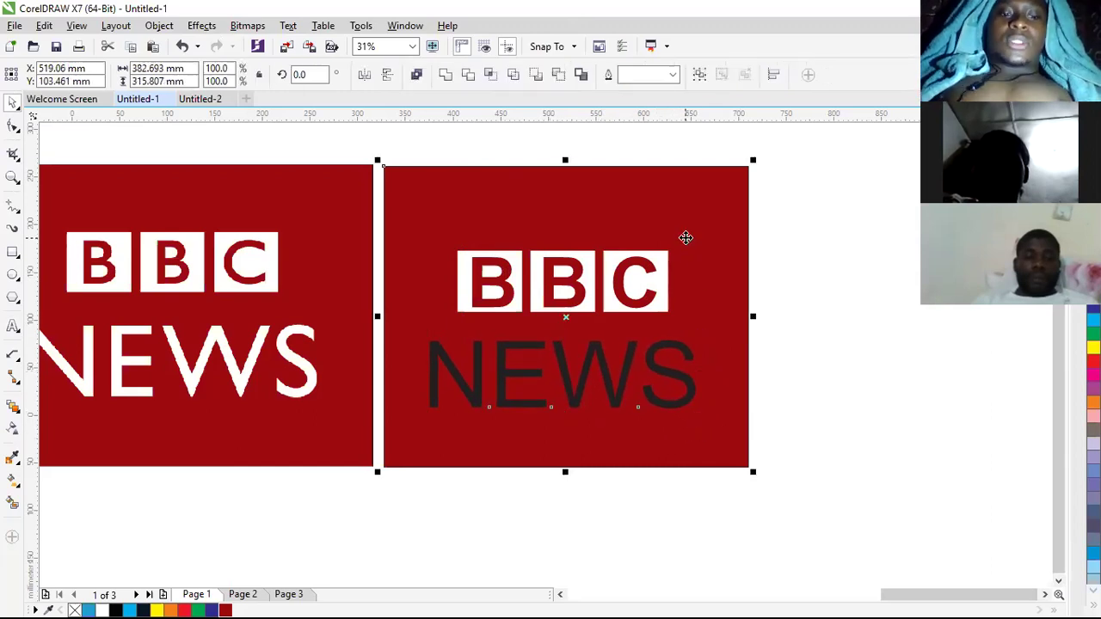
{"action": "left_click", "coordinate": [786, 418]}
Step: Fill the NEWS text with white, and switch bold on and off again
{"action": "left_click", "coordinate": [688, 380]}
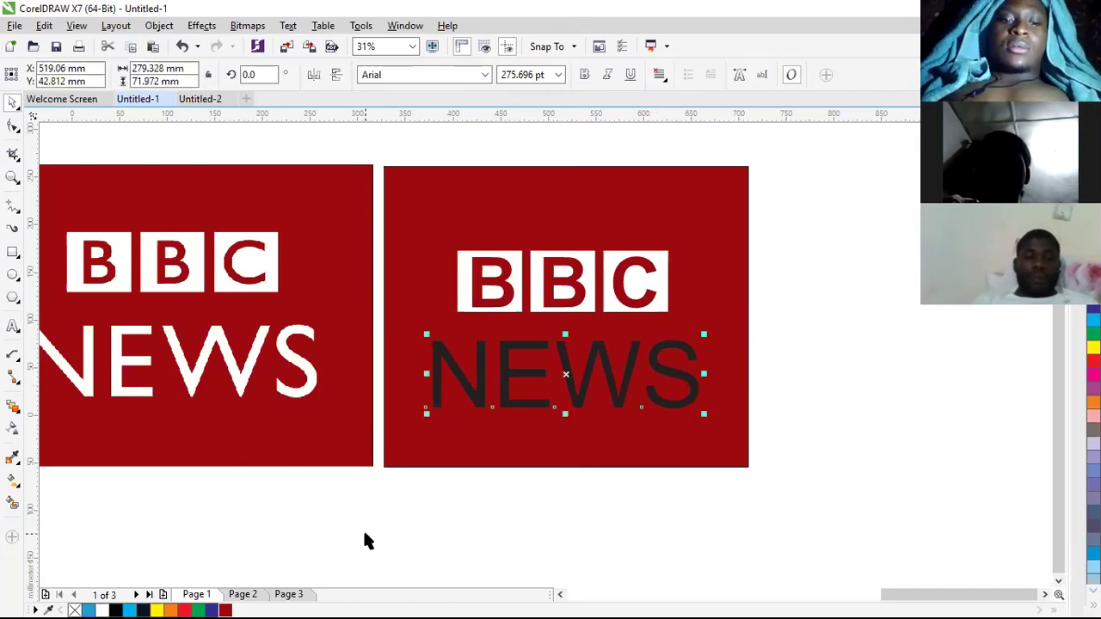
{"action": "left_click", "coordinate": [103, 607]}
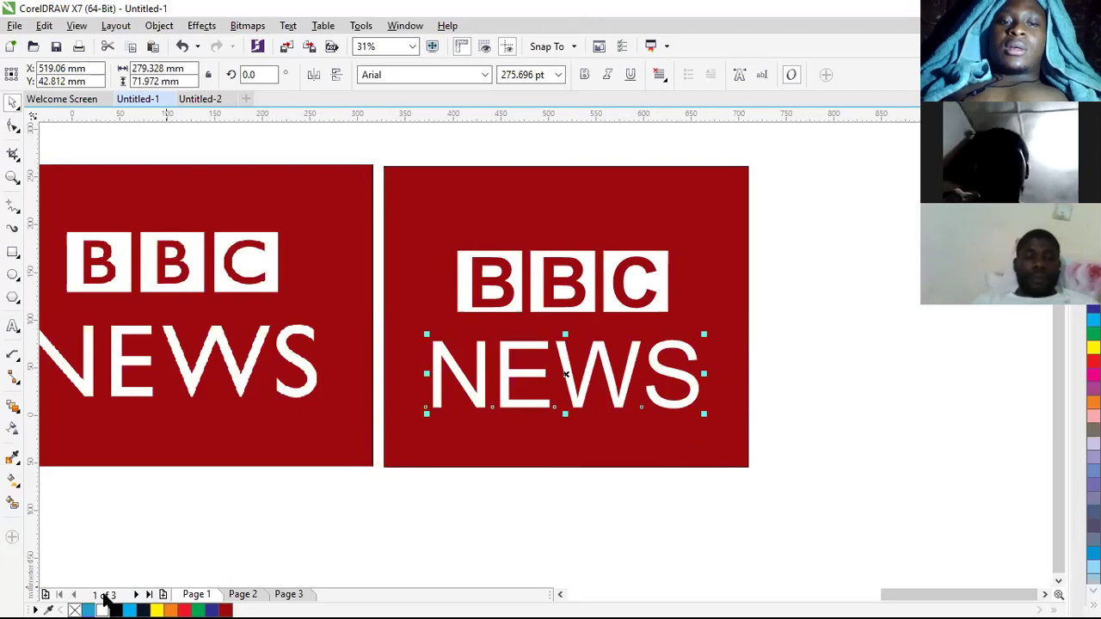
{"action": "left_click", "coordinate": [584, 76]}
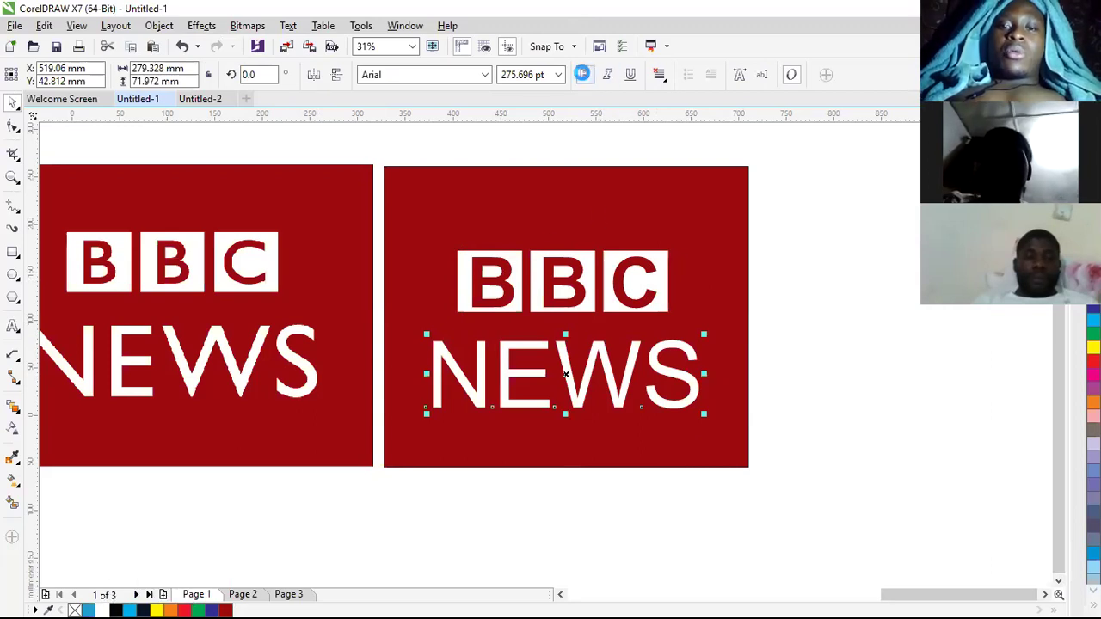
{"action": "left_click", "coordinate": [584, 76]}
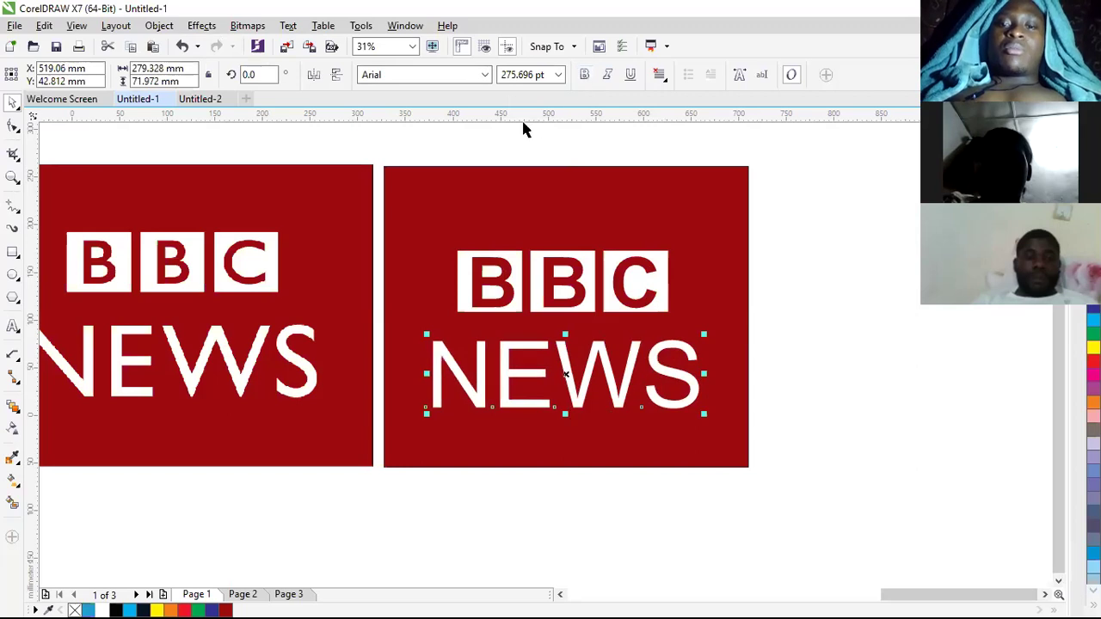
Step: Set the NEWS text in Futura Md BT without bold
{"action": "left_click", "coordinate": [464, 74]}
{"action": "left_click", "coordinate": [486, 76]}
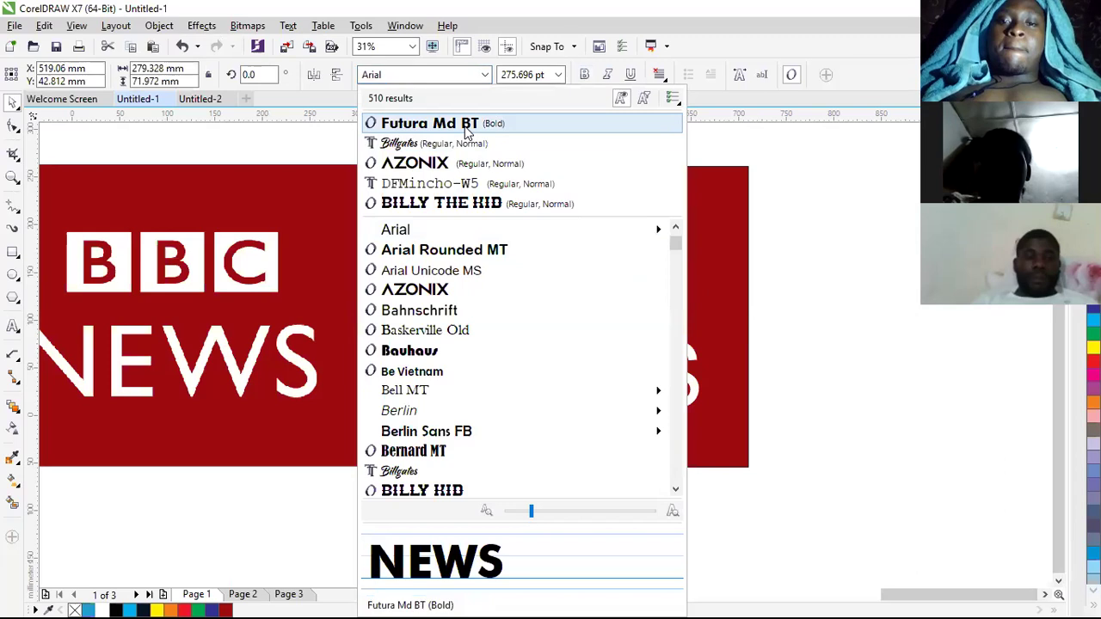
{"action": "left_click", "coordinate": [434, 124]}
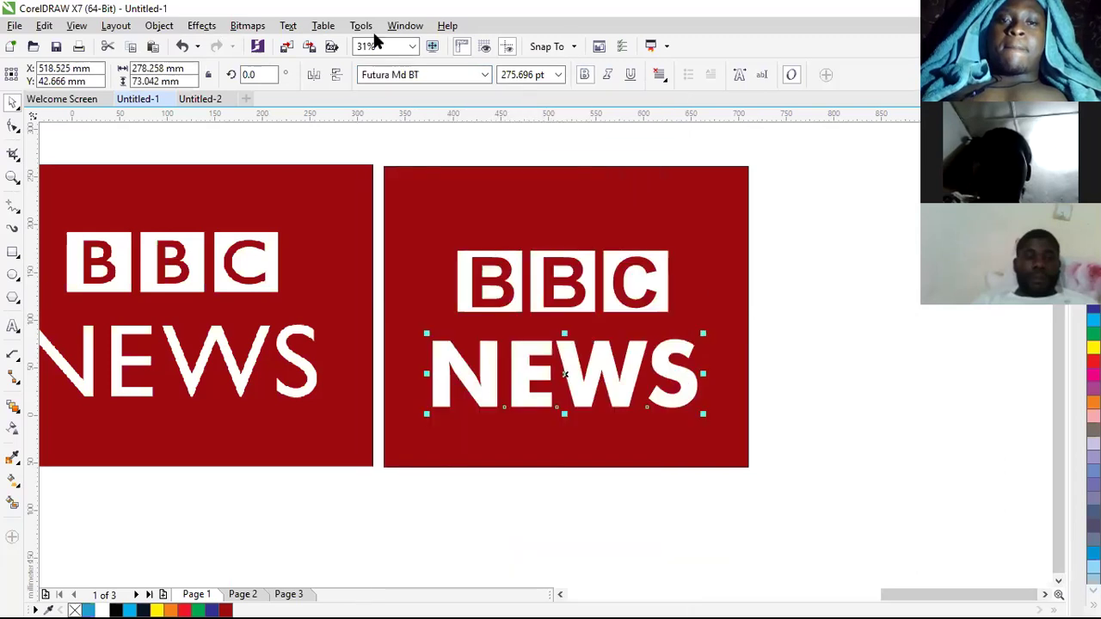
{"action": "left_click", "coordinate": [585, 76]}
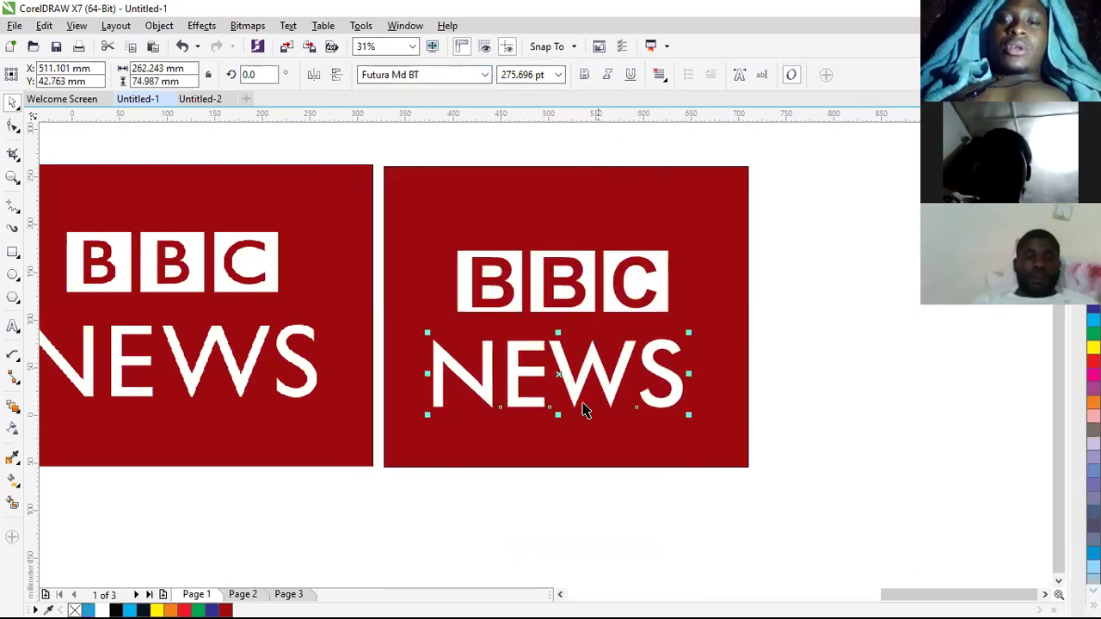
Step: Compare the recreated logo with the reference image, with both filling the view
{"action": "scroll", "coordinate": [381, 435], "scroll_direction": "down", "scroll_amount": 2}
{"action": "scroll", "coordinate": [270, 406], "scroll_direction": "up", "scroll_amount": 1}
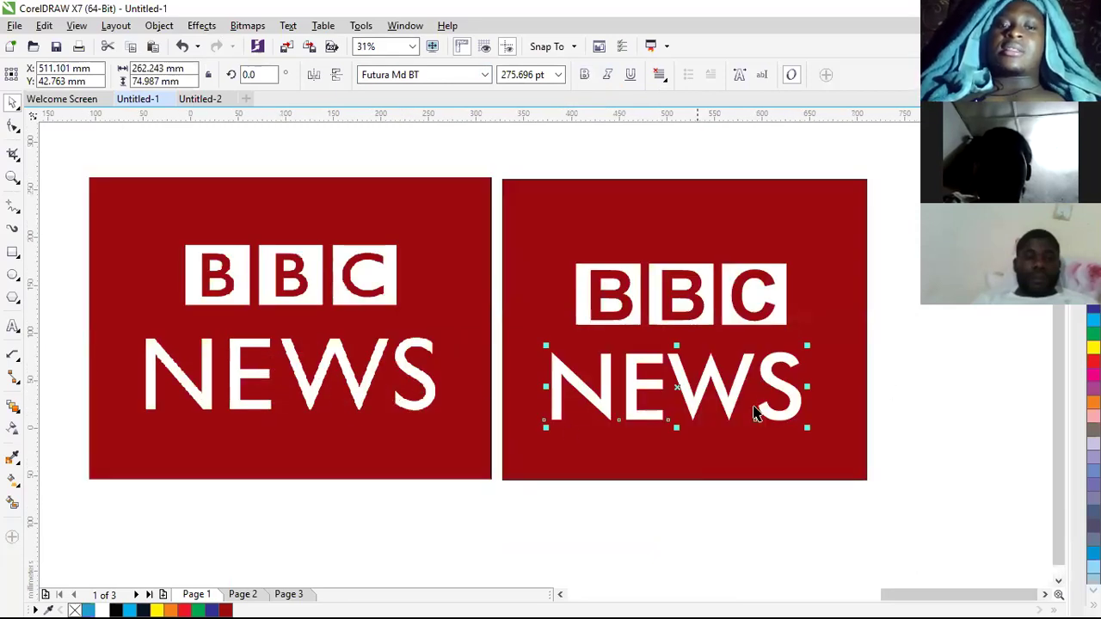
{"action": "left_click", "coordinate": [893, 479]}
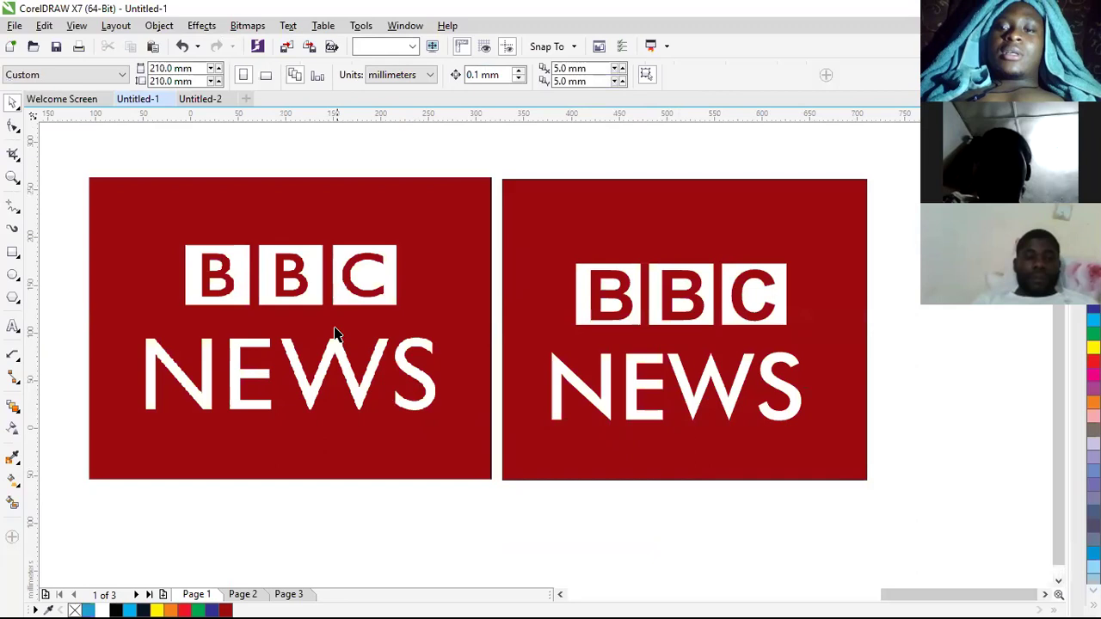
{"action": "scroll", "coordinate": [301, 324], "scroll_direction": "down", "scroll_amount": 1}
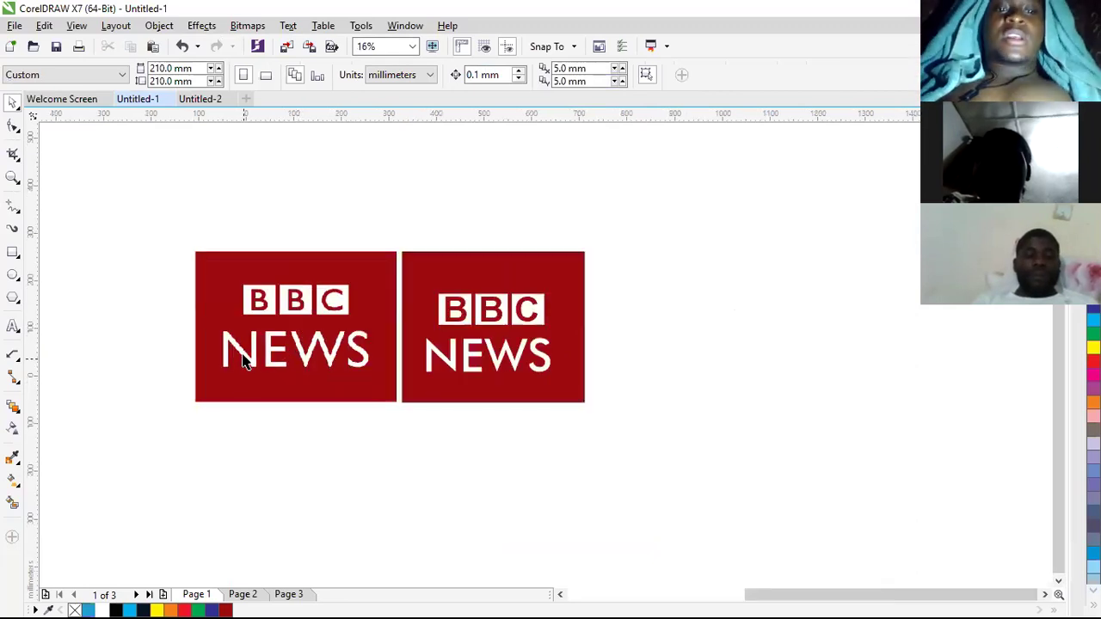
{"action": "key", "text": "z"}
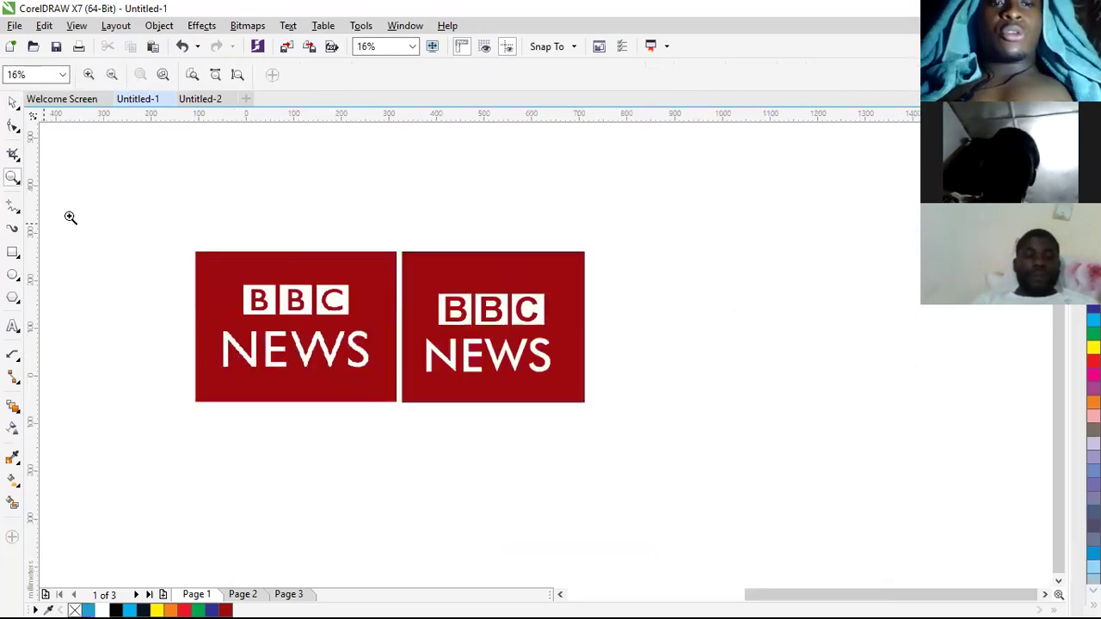
{"action": "left_click_drag", "start_coordinate": [182, 241], "coordinate": [606, 409]}
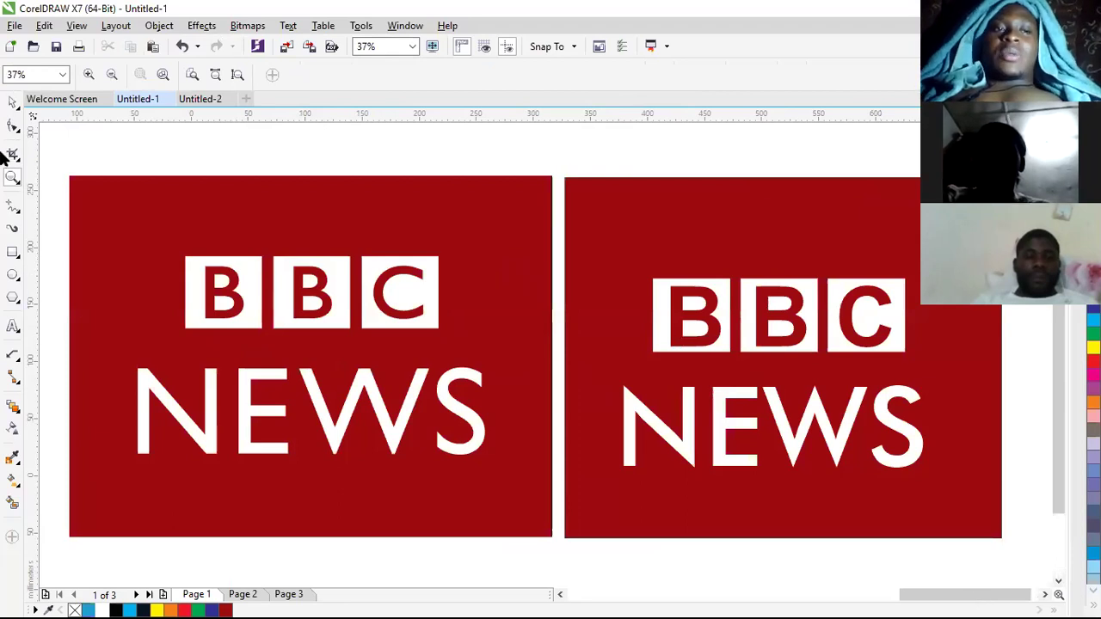
{"action": "left_click", "coordinate": [12, 102]}
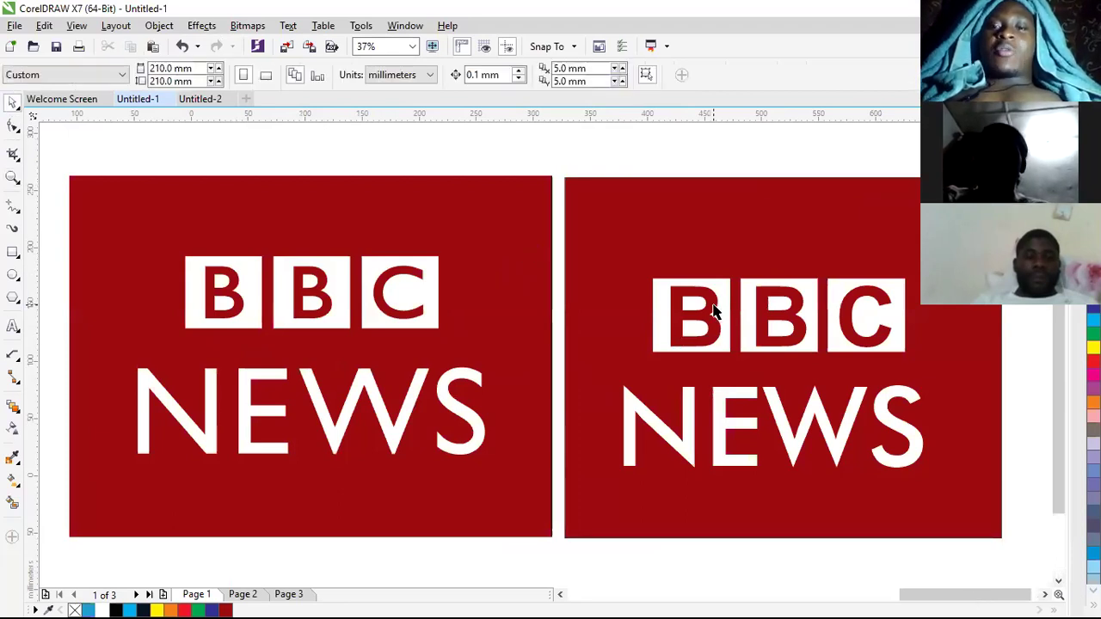
Step: Set the three BBC letters together in Futura Bk BT (Book, Normal), after trying Futura Md BT Bold
{"action": "left_click", "coordinate": [714, 315]}
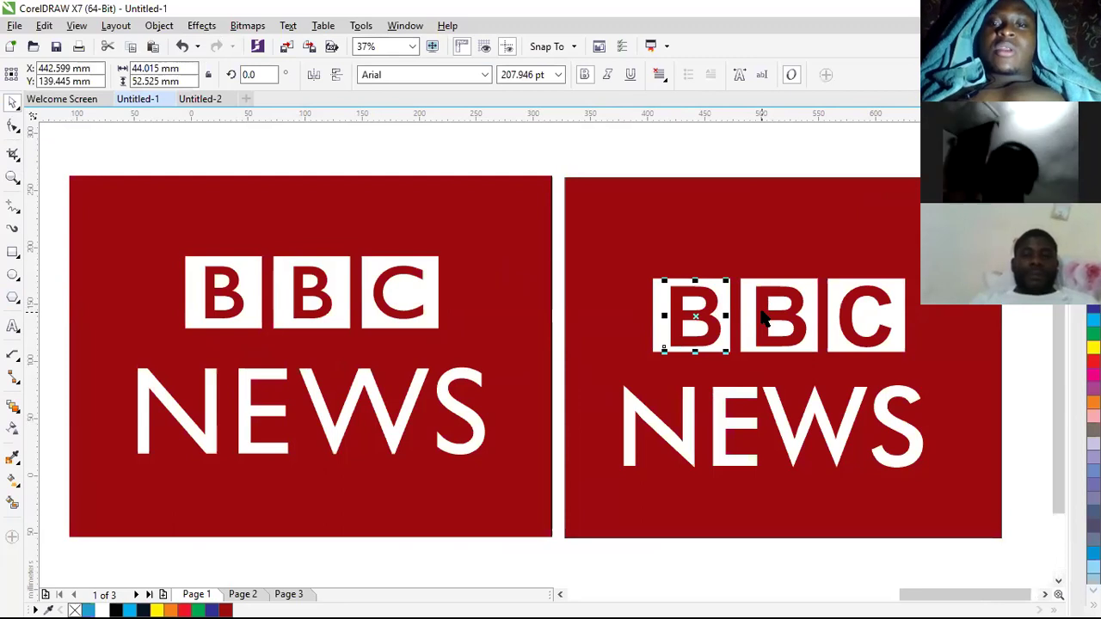
{"action": "left_click", "coordinate": [767, 316]}
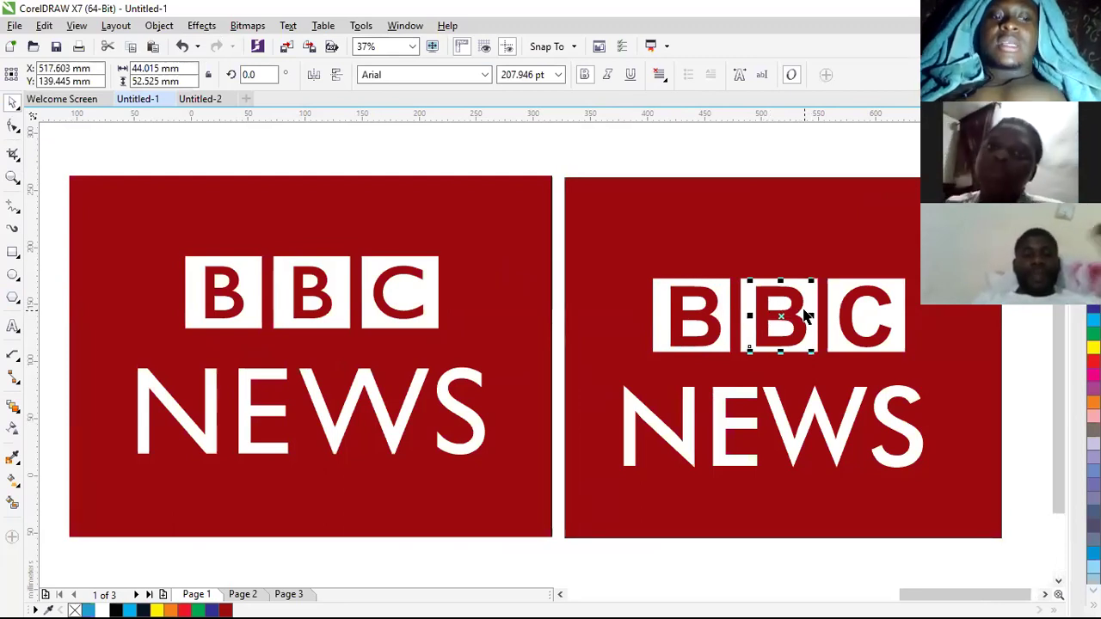
{"action": "left_click", "coordinate": [711, 318], "text": "shift"}
{"action": "left_click", "coordinate": [856, 316], "text": "shift"}
{"action": "left_click", "coordinate": [484, 75]}
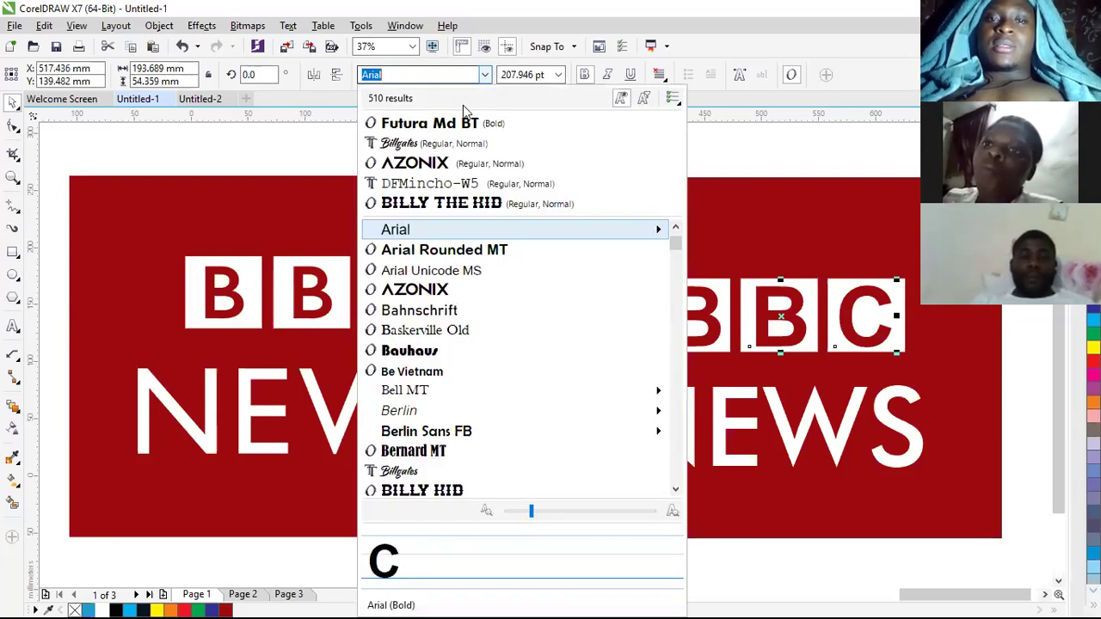
{"action": "left_click", "coordinate": [465, 123]}
{"action": "left_click", "coordinate": [486, 77]}
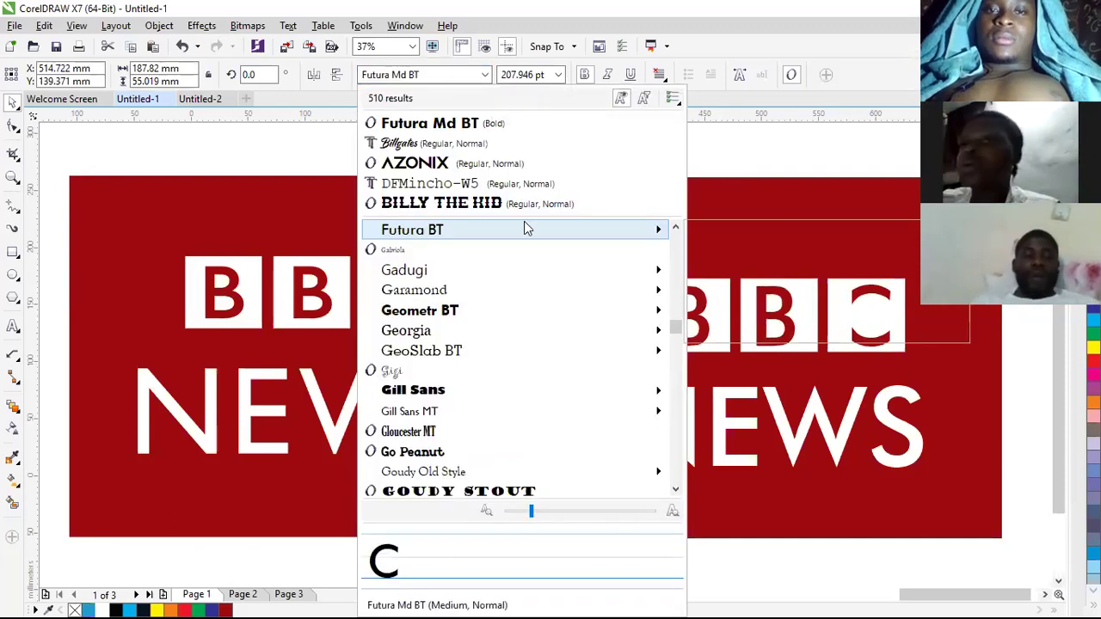
{"action": "left_click", "coordinate": [452, 75]}
{"action": "type", "text": "FUTU"}
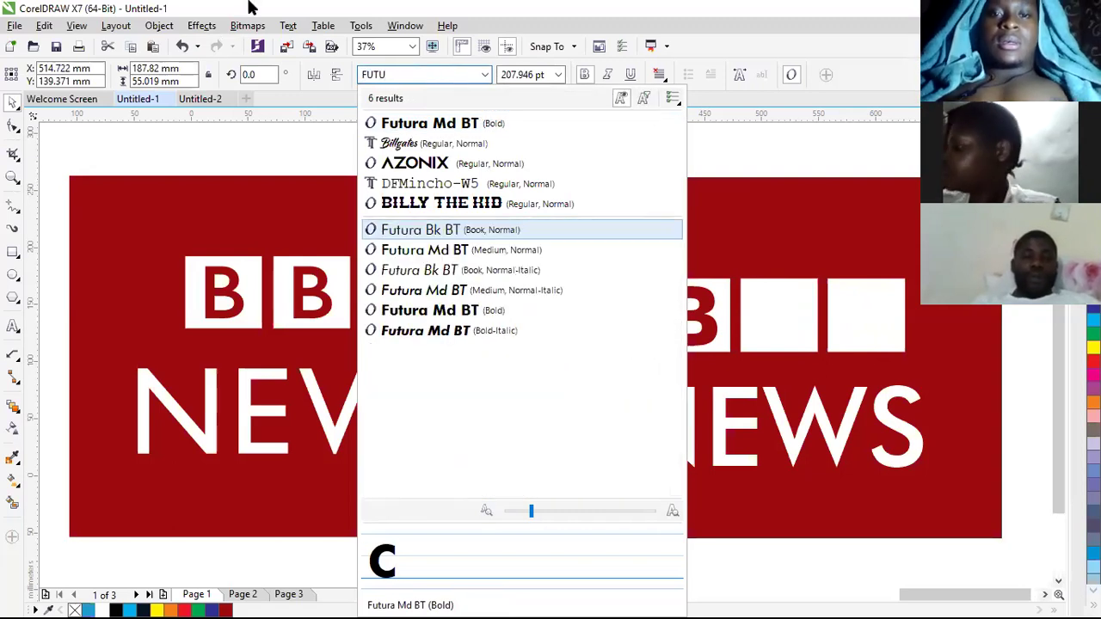
{"action": "left_click", "coordinate": [434, 229]}
Step: Reduce the height of the three BBC letters so they sit inside the white squares with more margin
{"action": "scroll", "coordinate": [568, 245], "scroll_direction": "down", "scroll_amount": 2}
{"action": "scroll", "coordinate": [678, 275], "scroll_direction": "up", "scroll_amount": 2}
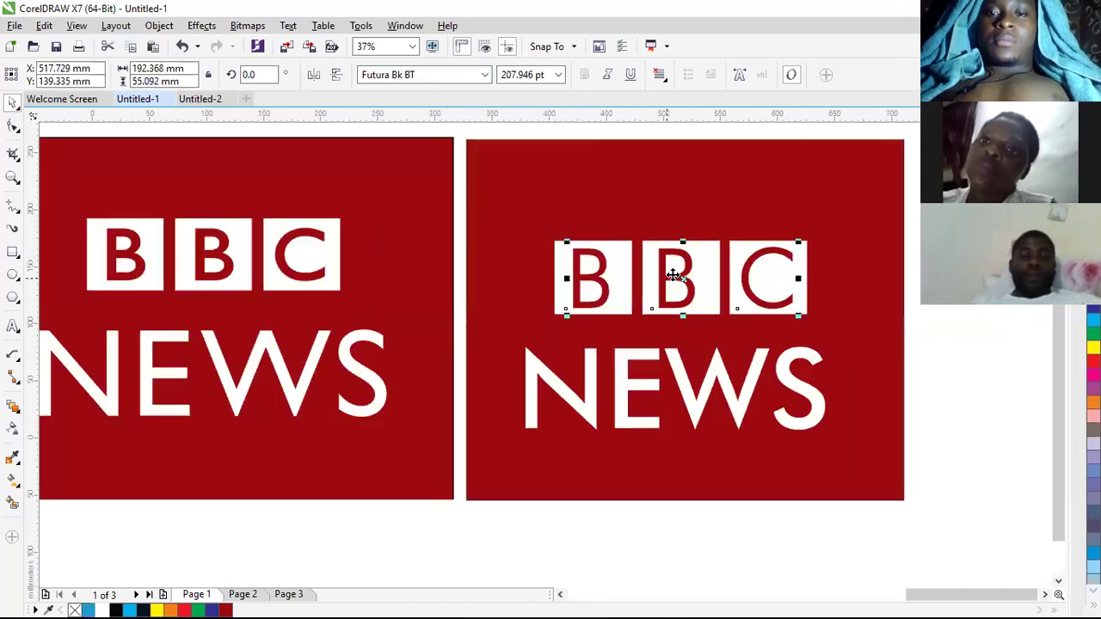
{"action": "left_click_drag", "start_coordinate": [684, 244], "coordinate": [681, 278]}
{"action": "left_click", "coordinate": [647, 207]}
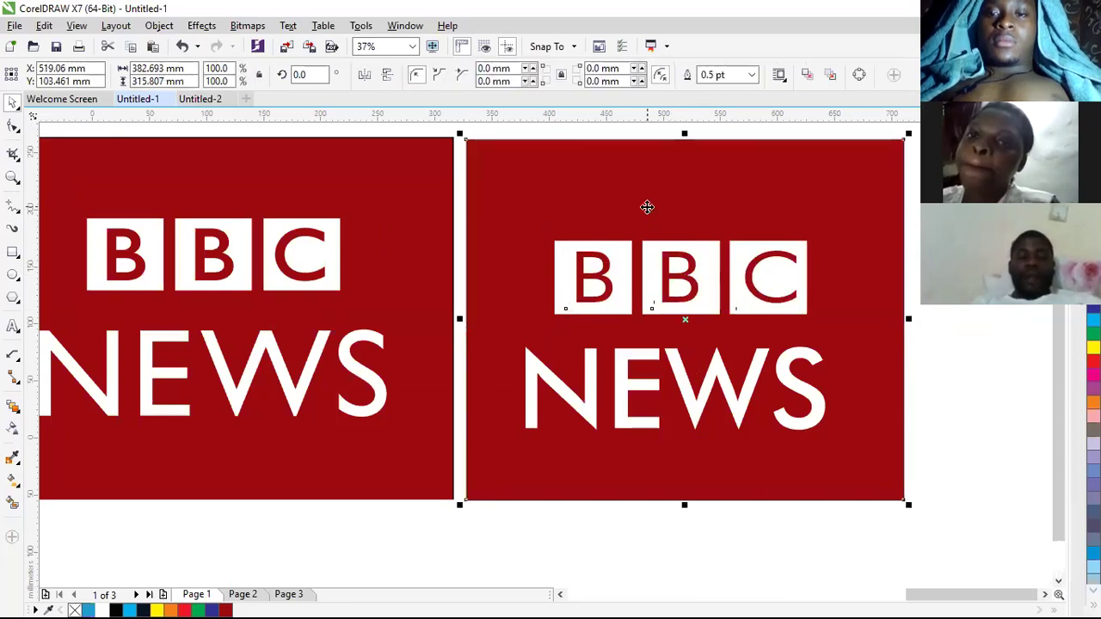
Step: Compare the recreated BBC News logo with the reference image, both side by side and close up
{"action": "scroll", "coordinate": [594, 253], "scroll_direction": "down", "scroll_amount": 1}
{"action": "scroll", "coordinate": [594, 253], "scroll_direction": "down", "scroll_amount": 1}
{"action": "left_click", "coordinate": [417, 319]}
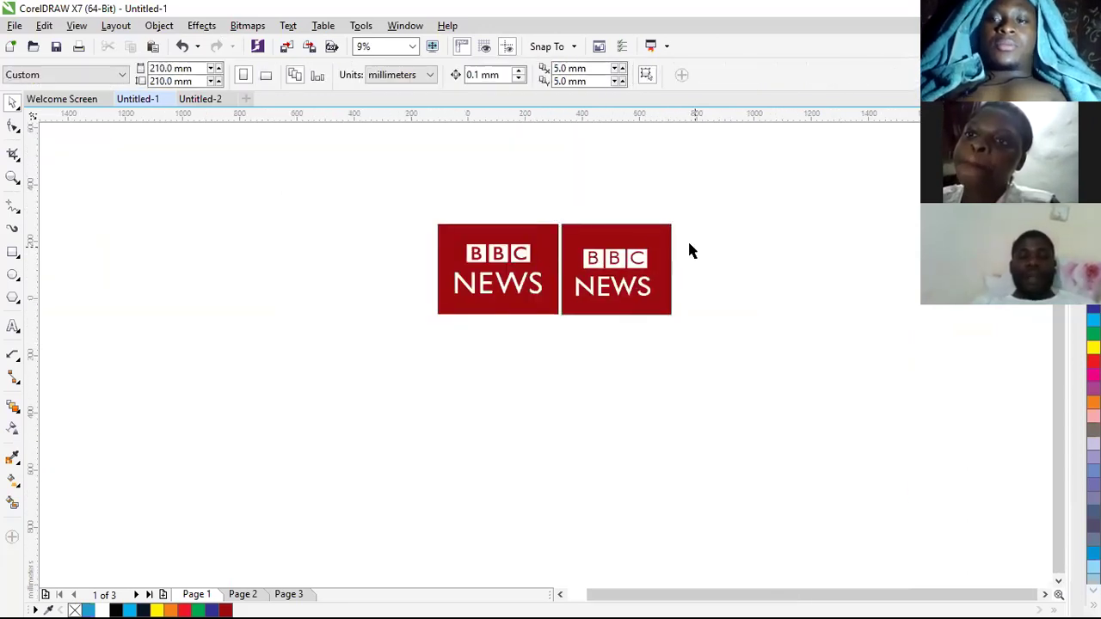
{"action": "scroll", "coordinate": [628, 243], "scroll_direction": "up", "scroll_amount": 1}
{"action": "scroll", "coordinate": [550, 299], "scroll_direction": "up", "scroll_amount": 1}
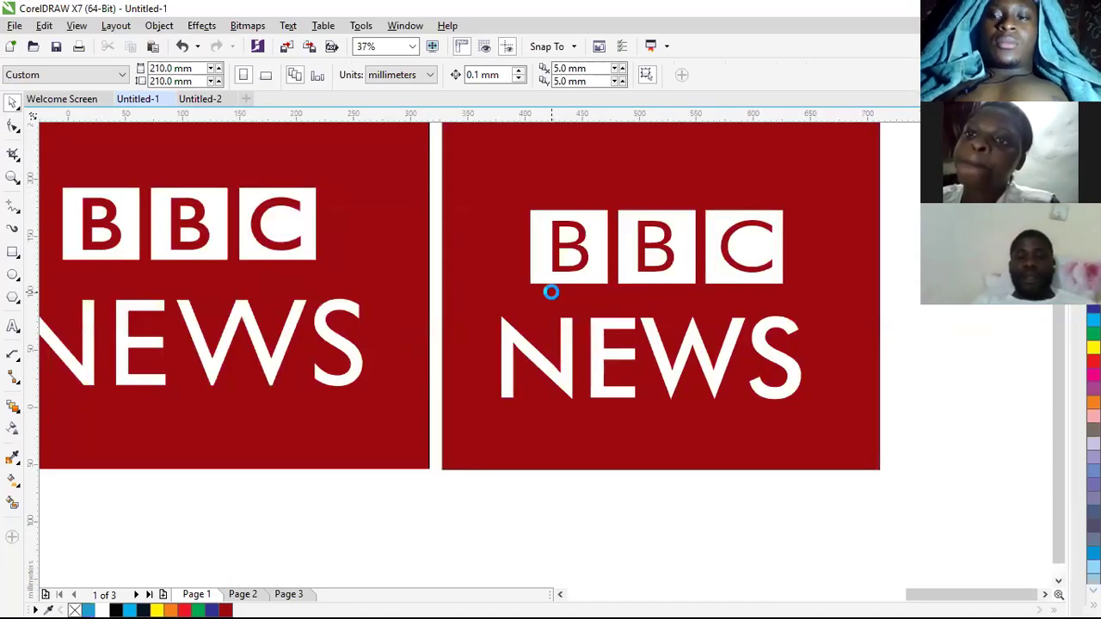
{"action": "scroll", "coordinate": [551, 292], "scroll_direction": "down", "scroll_amount": 2}
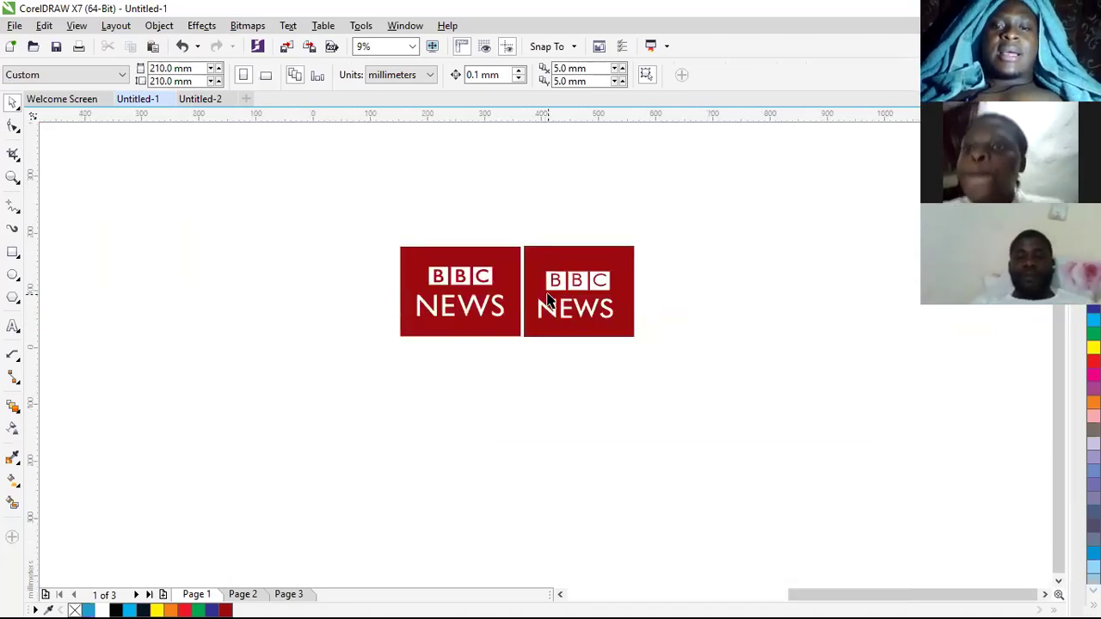
{"action": "scroll", "coordinate": [693, 284], "scroll_direction": "up", "scroll_amount": 1}
{"action": "scroll", "coordinate": [697, 284], "scroll_direction": "up", "scroll_amount": 1}
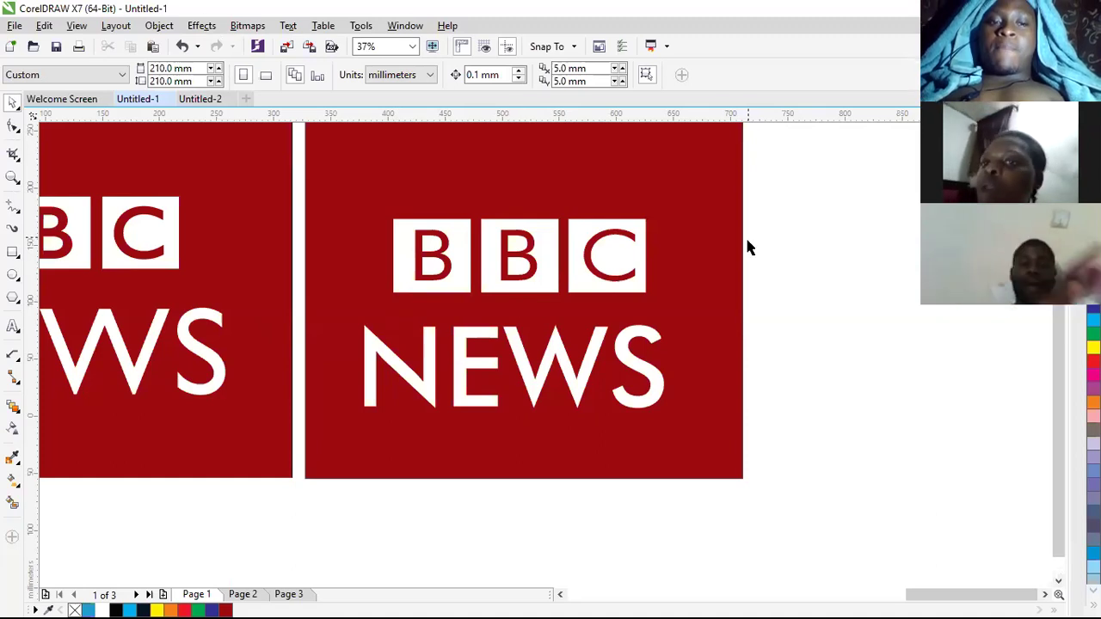
{"action": "scroll", "coordinate": [619, 263], "scroll_direction": "down", "scroll_amount": 2}
{"action": "scroll", "coordinate": [331, 332], "scroll_direction": "up", "scroll_amount": 2}
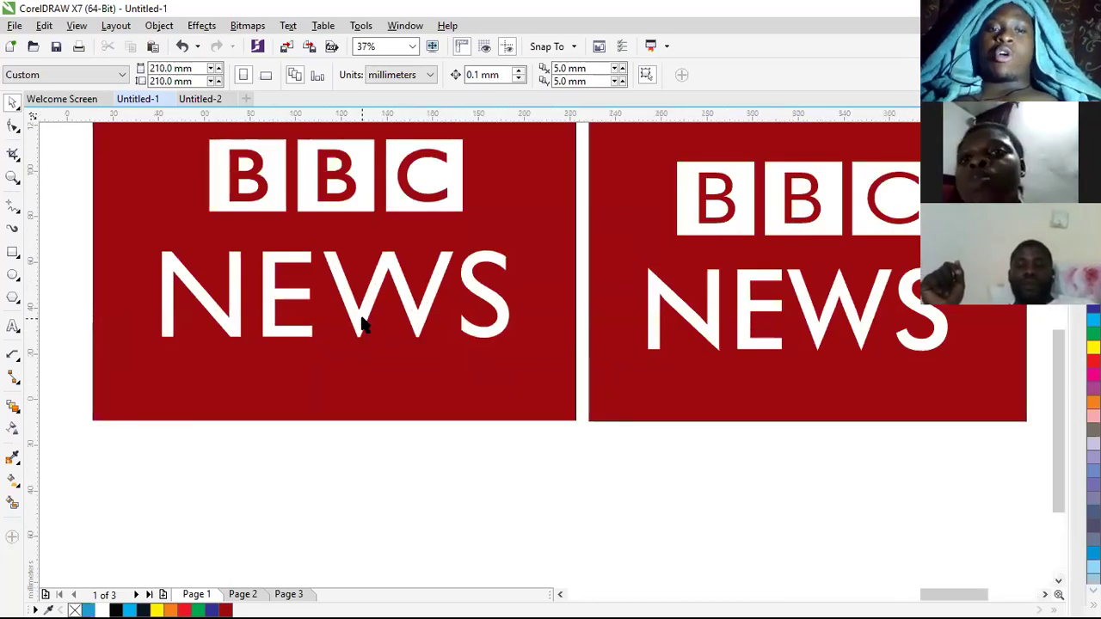
Step: Sample the white of the NEWS lettering in the reference image with the Color Eyedropper
{"action": "scroll", "coordinate": [362, 321], "scroll_direction": "up", "scroll_amount": 2}
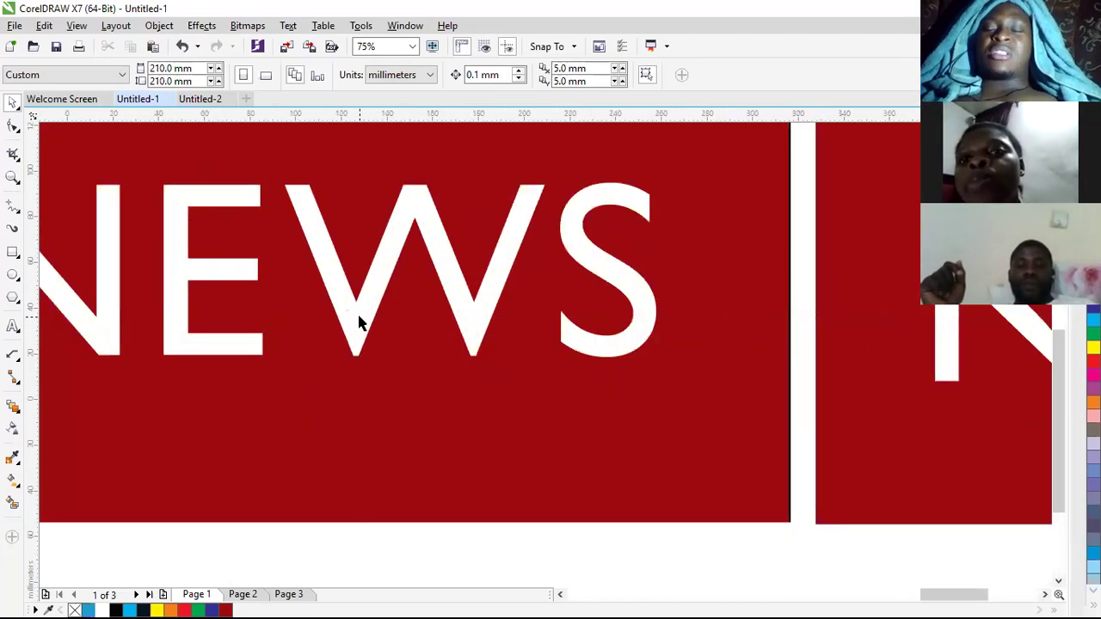
{"action": "left_click", "coordinate": [12, 459]}
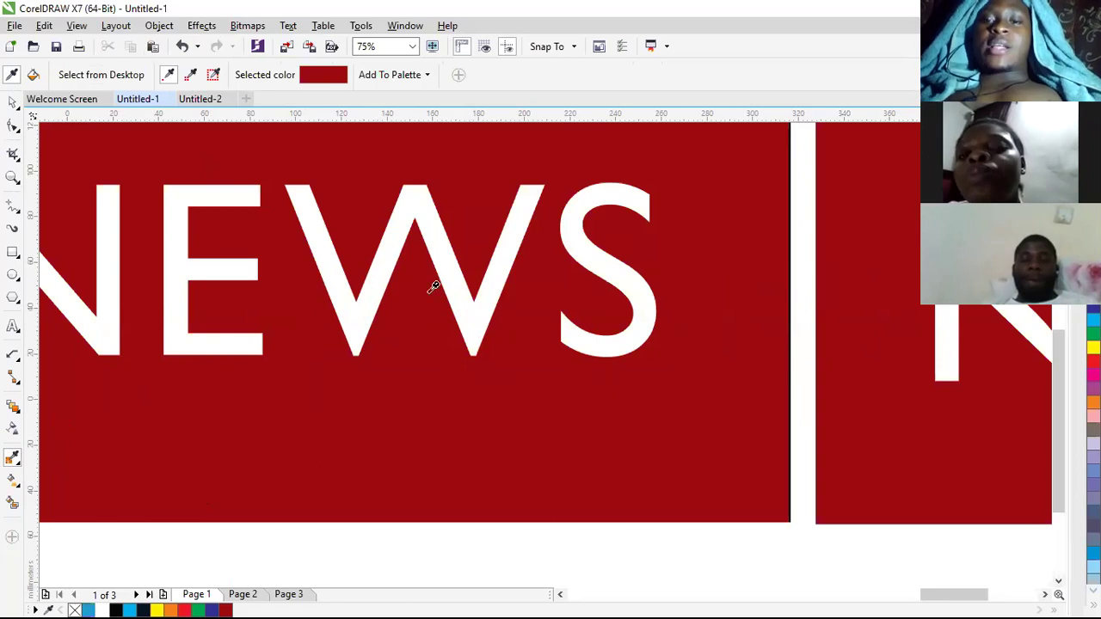
{"action": "left_click", "coordinate": [454, 290]}
{"action": "left_click_drag", "start_coordinate": [936, 311], "coordinate": [730, 317]}
{"action": "left_click", "coordinate": [731, 317]}
{"action": "scroll", "coordinate": [242, 446], "scroll_direction": "down", "scroll_amount": 2}
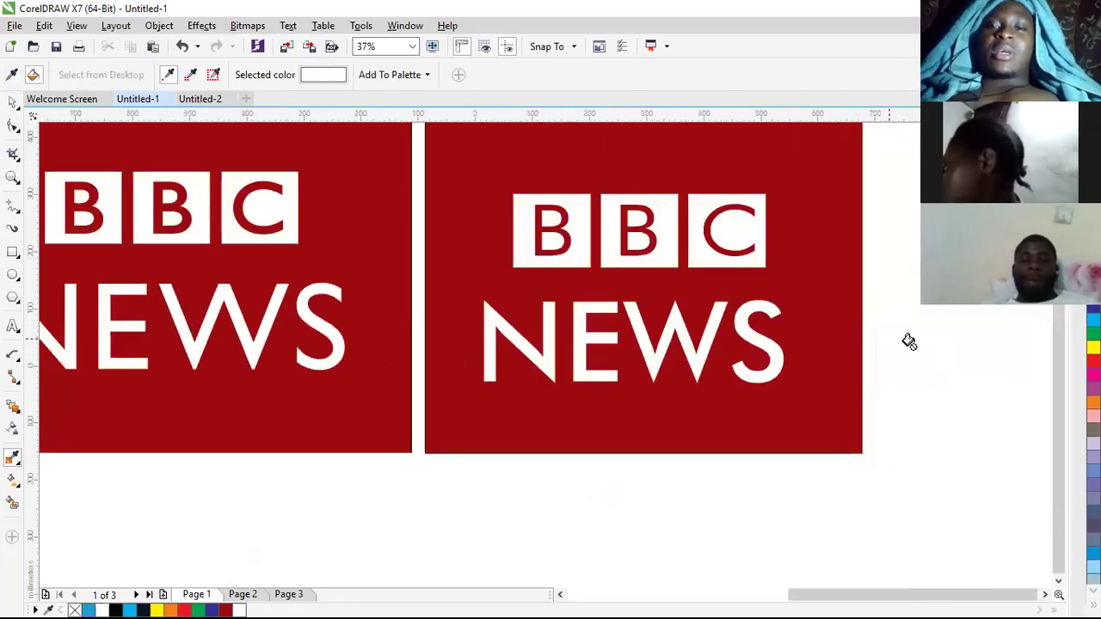
{"action": "scroll", "coordinate": [907, 342], "scroll_direction": "down", "scroll_amount": 3}
{"action": "scroll", "coordinate": [904, 381], "scroll_direction": "down", "scroll_amount": 1}
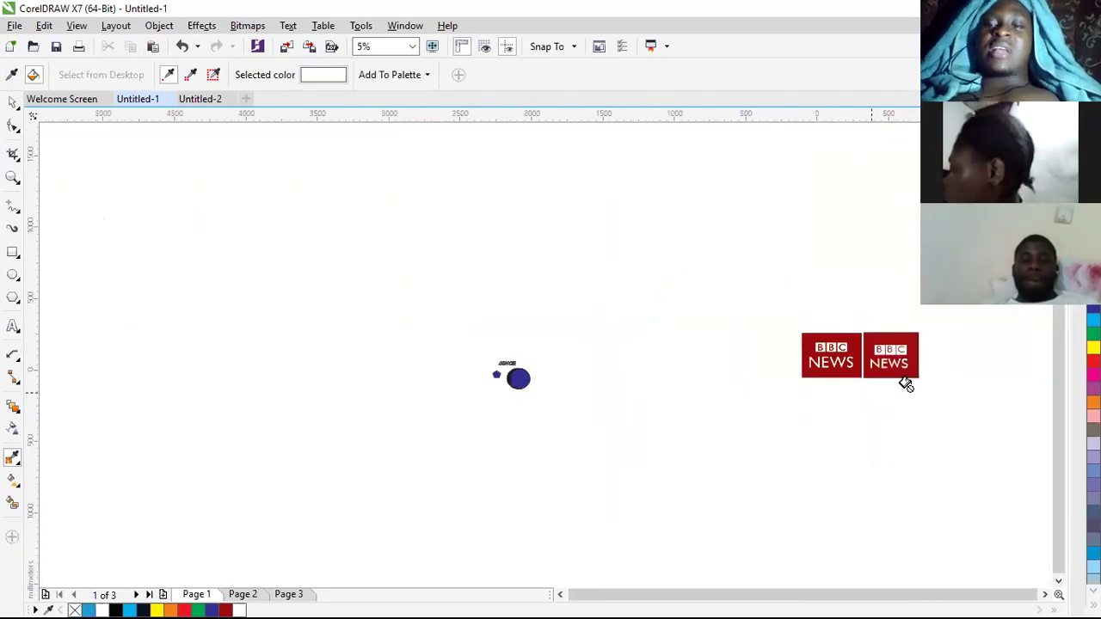
{"action": "scroll", "coordinate": [969, 356], "scroll_direction": "up", "scroll_amount": 3}
{"action": "scroll", "coordinate": [938, 356], "scroll_direction": "down", "scroll_amount": 2}
{"action": "scroll", "coordinate": [867, 338], "scroll_direction": "up", "scroll_amount": 1}
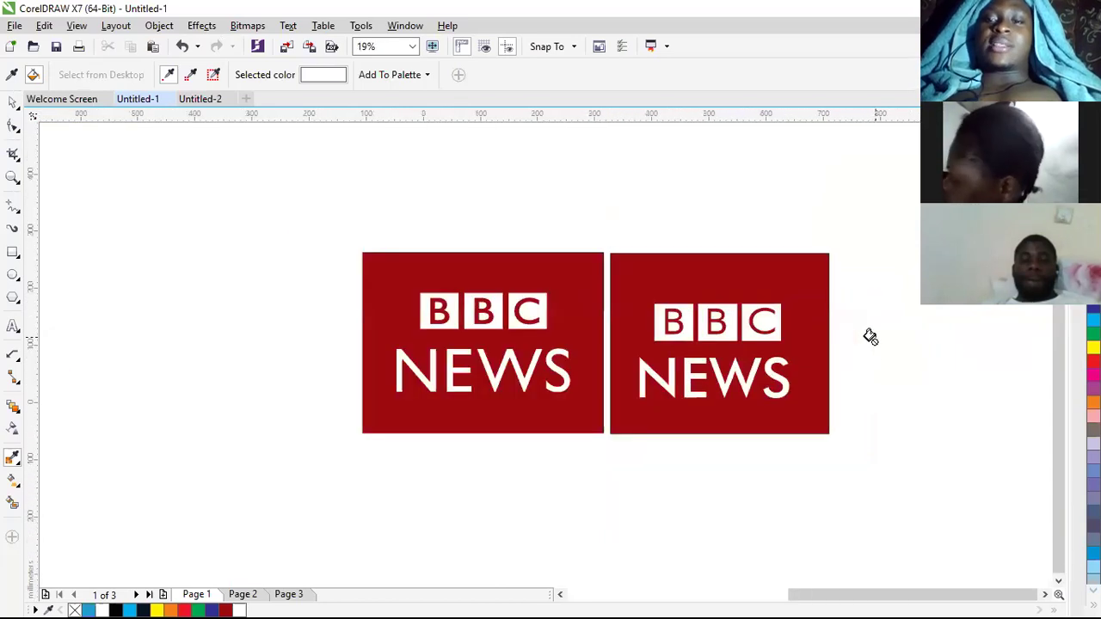
{"action": "scroll", "coordinate": [642, 387], "scroll_direction": "up", "scroll_amount": 1}
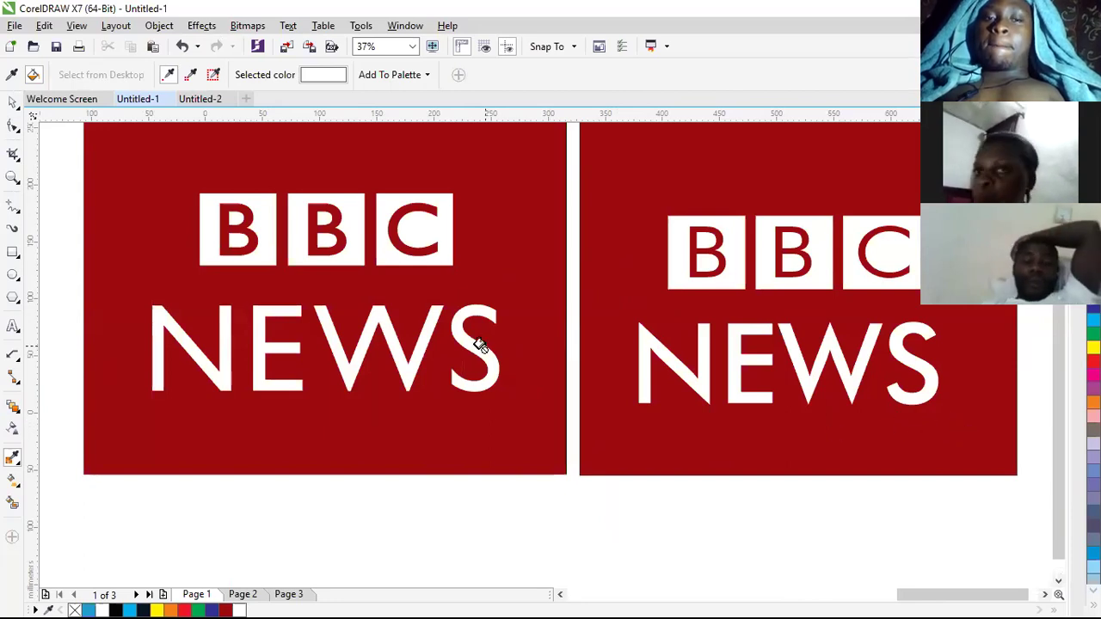
{"action": "scroll", "coordinate": [446, 361], "scroll_direction": "down", "scroll_amount": 2}
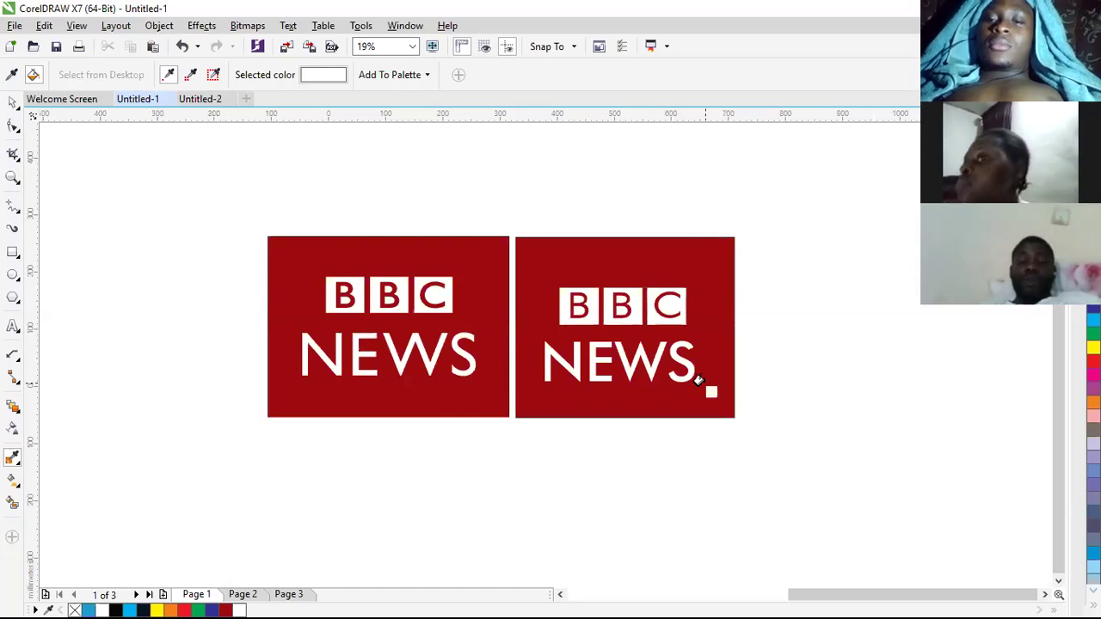
Step: Delete the leftover purple circle, small pentagon and text far to the left of the logos
{"action": "left_click", "coordinate": [12, 102]}
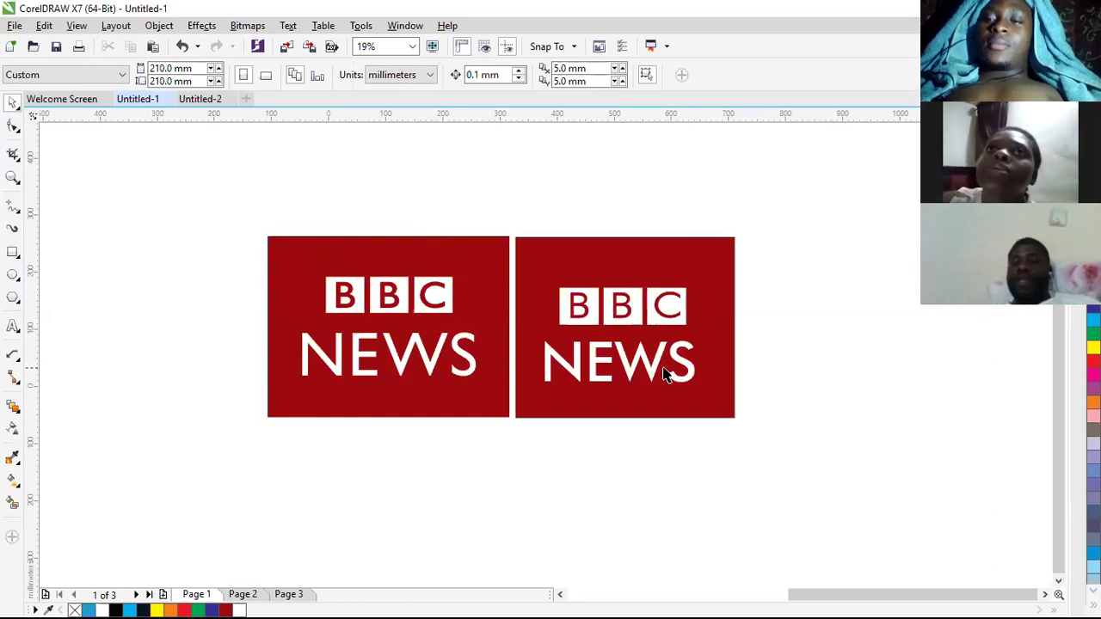
{"action": "scroll", "coordinate": [665, 337], "scroll_direction": "down", "scroll_amount": 3}
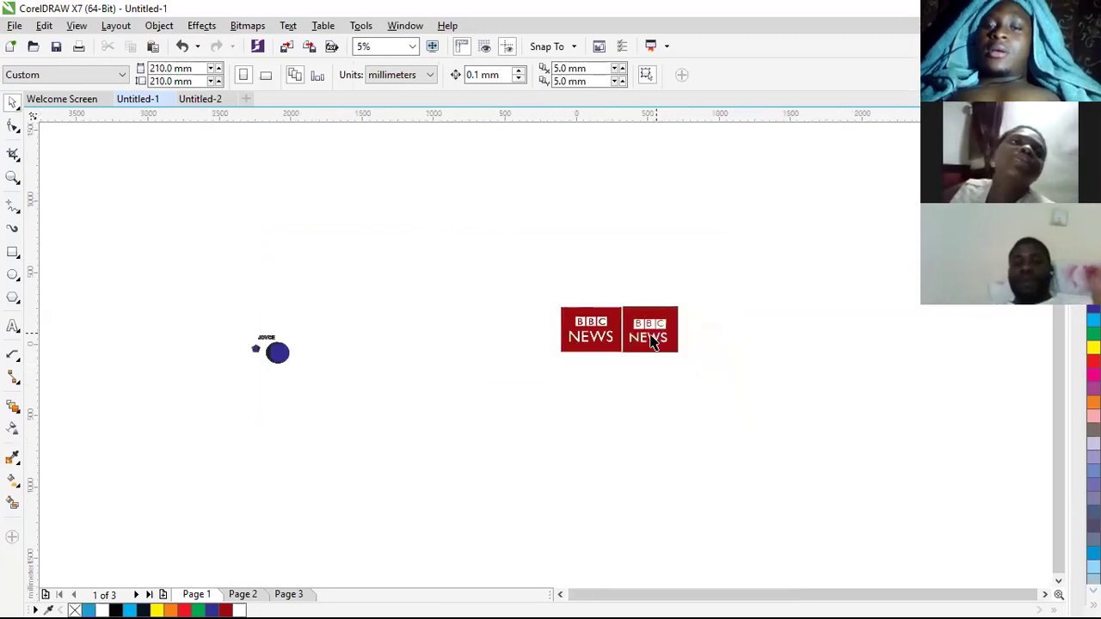
{"action": "left_click_drag", "start_coordinate": [223, 347], "coordinate": [341, 398]}
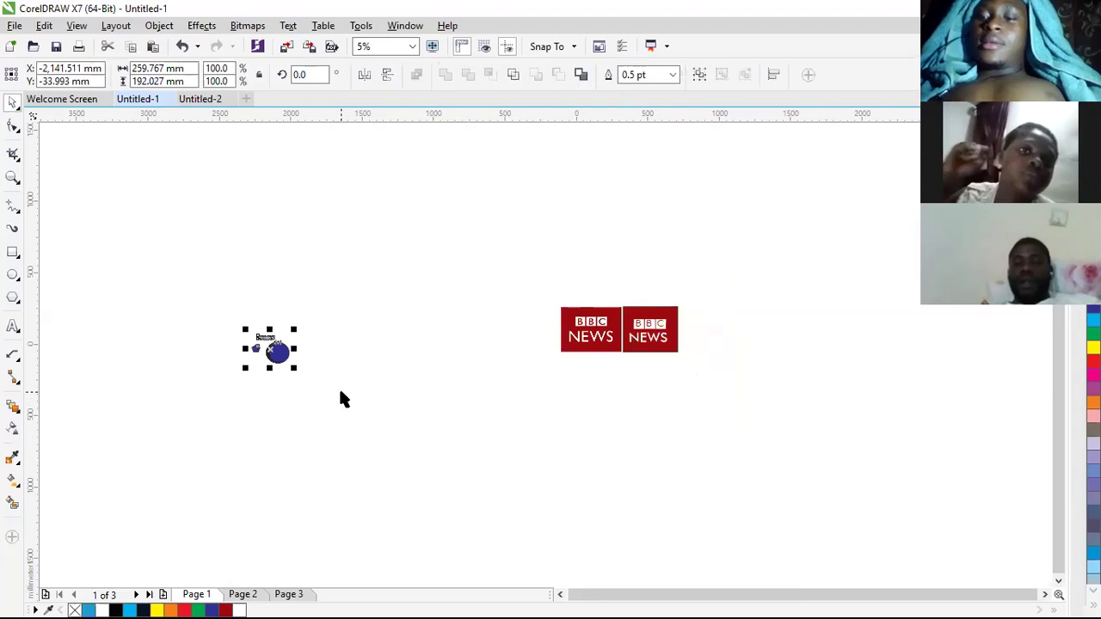
{"action": "key", "text": "Delete"}
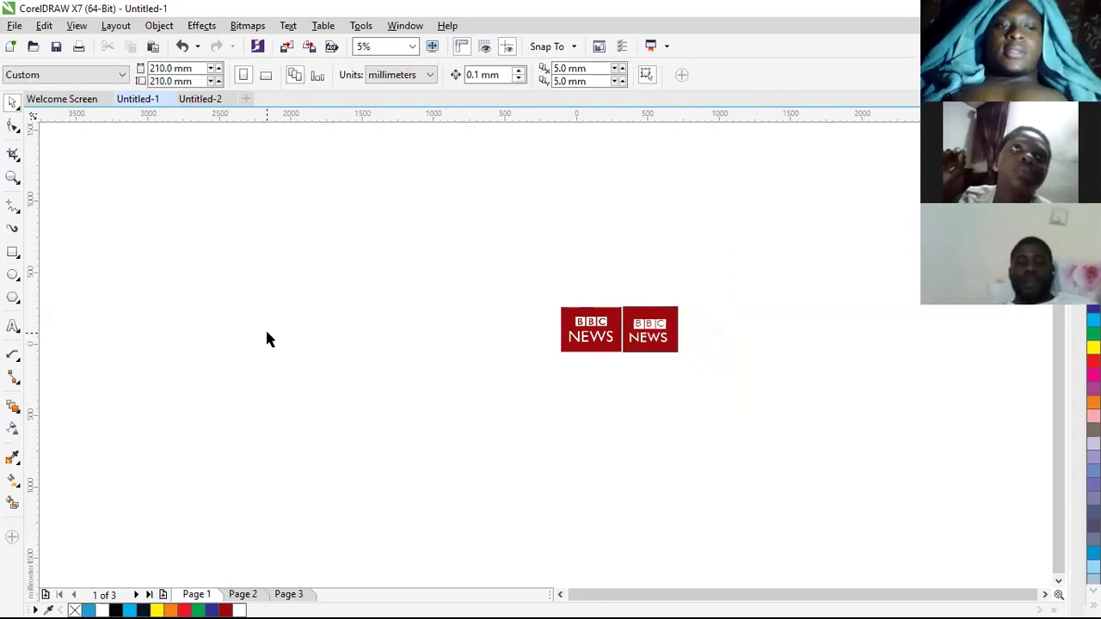
Step: Draw two empty paragraph text frames side by side in the cleared area, about 152 × 161 mm and 138 × 167 mm
{"action": "scroll", "coordinate": [140, 301], "scroll_direction": "up", "scroll_amount": 1}
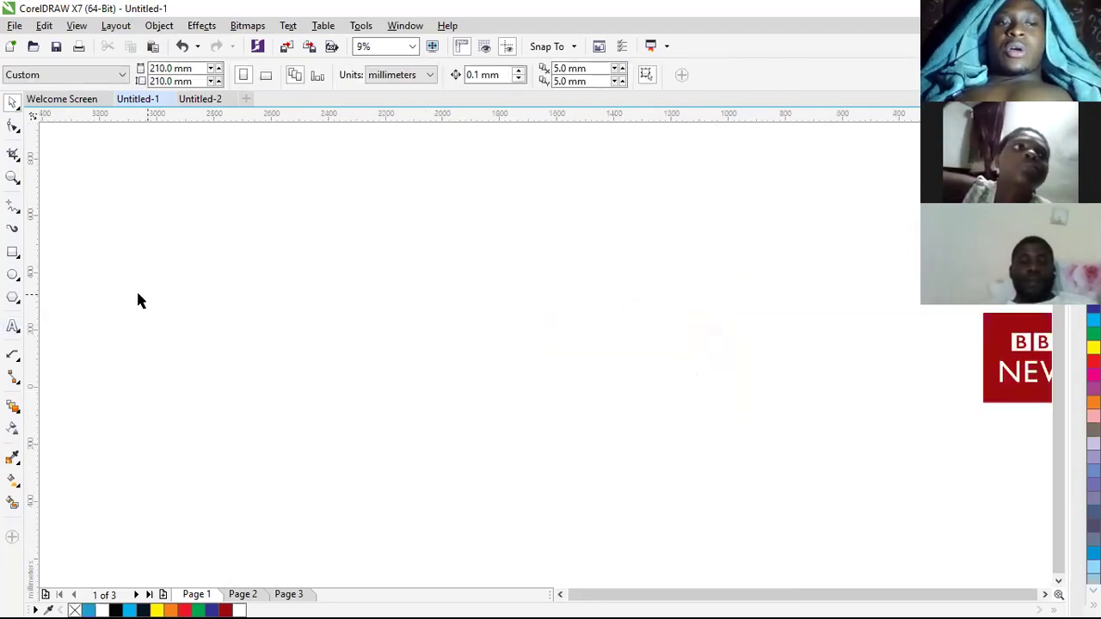
{"action": "scroll", "coordinate": [134, 295], "scroll_direction": "up", "scroll_amount": 1}
{"action": "left_click", "coordinate": [13, 327]}
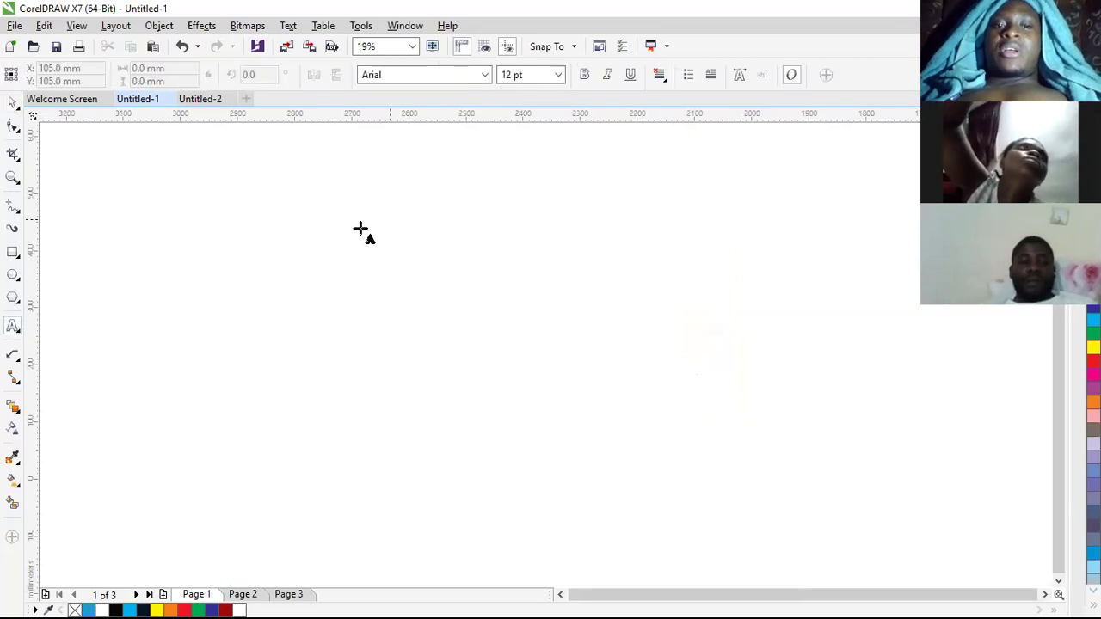
{"action": "left_click_drag", "start_coordinate": [339, 175], "coordinate": [426, 267]}
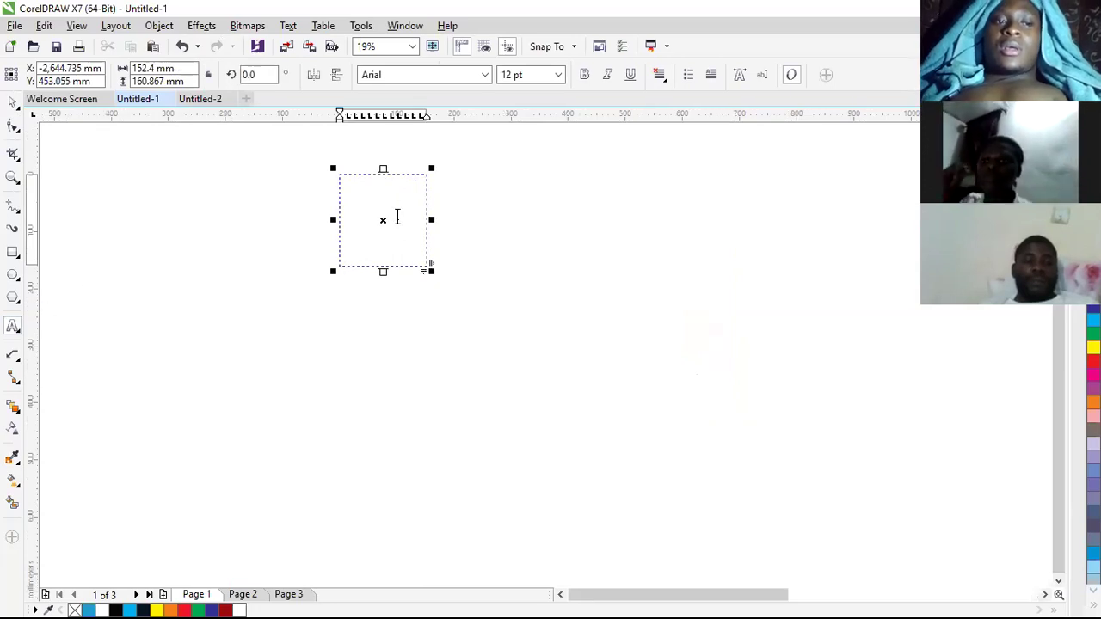
{"action": "left_click_drag", "start_coordinate": [439, 172], "coordinate": [521, 269]}
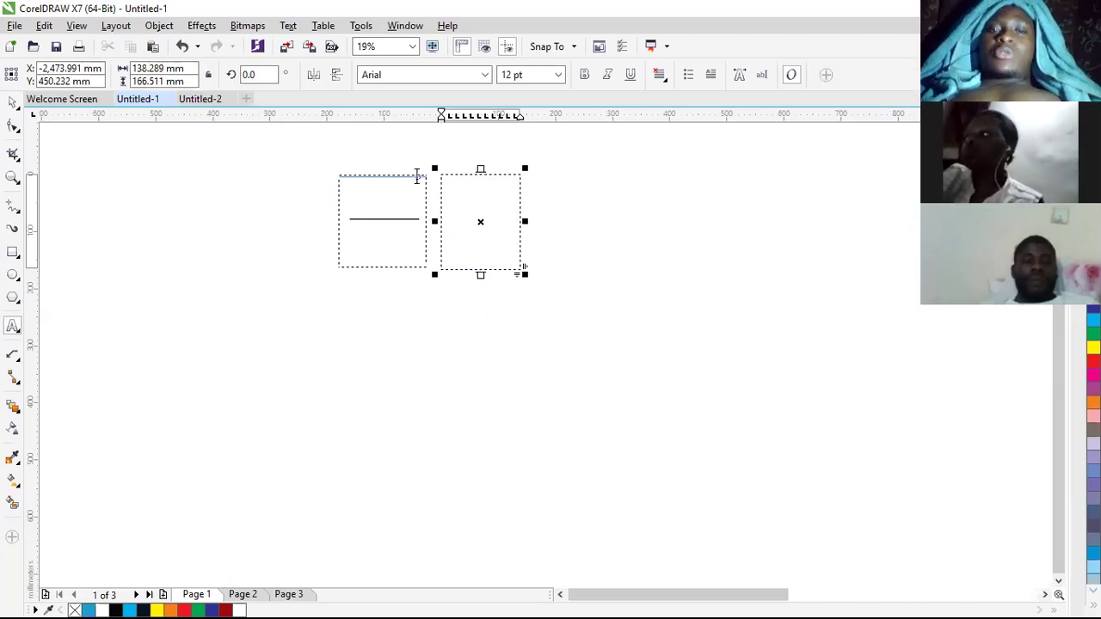
Step: Paste the copied paragraph about the BBC rebranding campaign five times into the left text frame
{"action": "scroll", "coordinate": [418, 178], "scroll_direction": "up", "scroll_amount": 2}
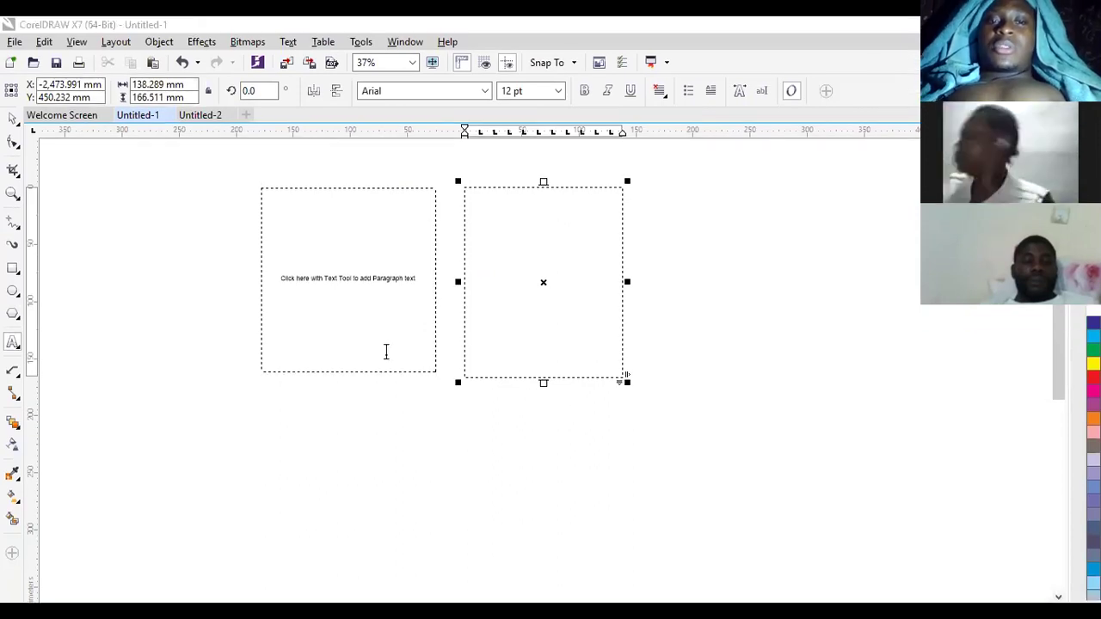
{"action": "left_click", "coordinate": [360, 289]}
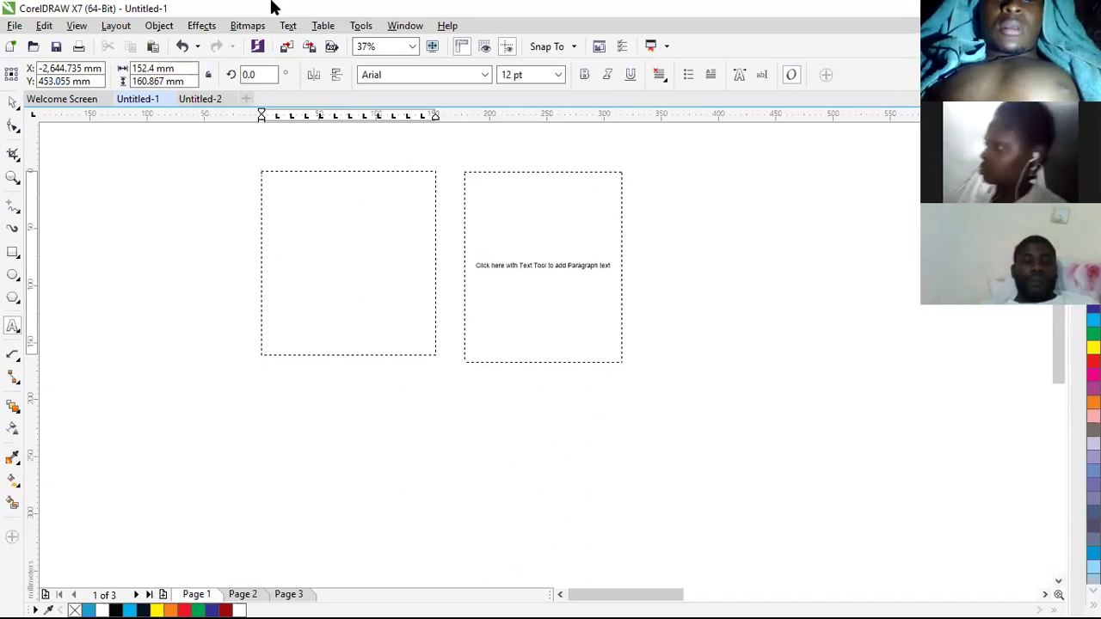
{"action": "key", "text": "ctrl+v"}
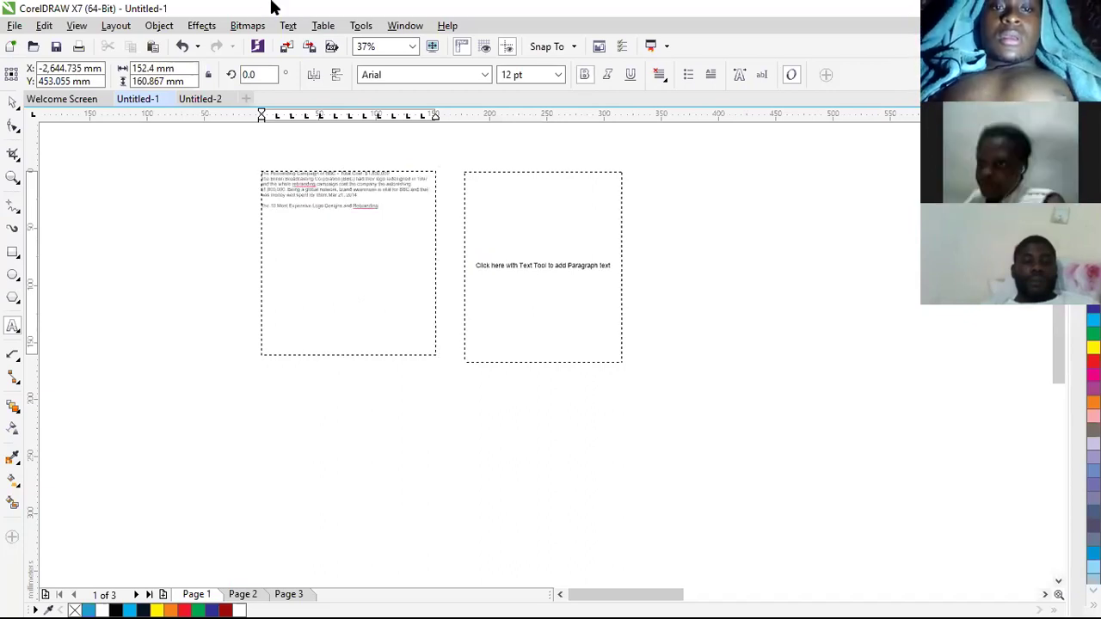
{"action": "key", "text": "ctrl+v"}
{"action": "key", "text": "ctrl+v"}
{"action": "key", "text": "ctrl+v"}
{"action": "key", "text": "ctrl+v"}
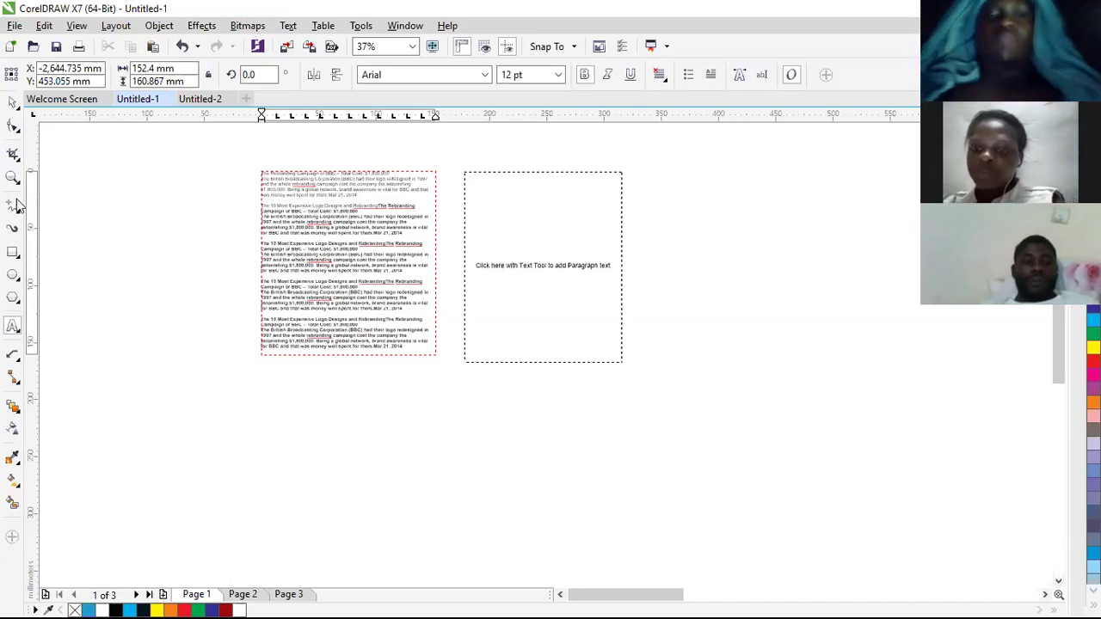
{"action": "left_click", "coordinate": [1046, 9]}
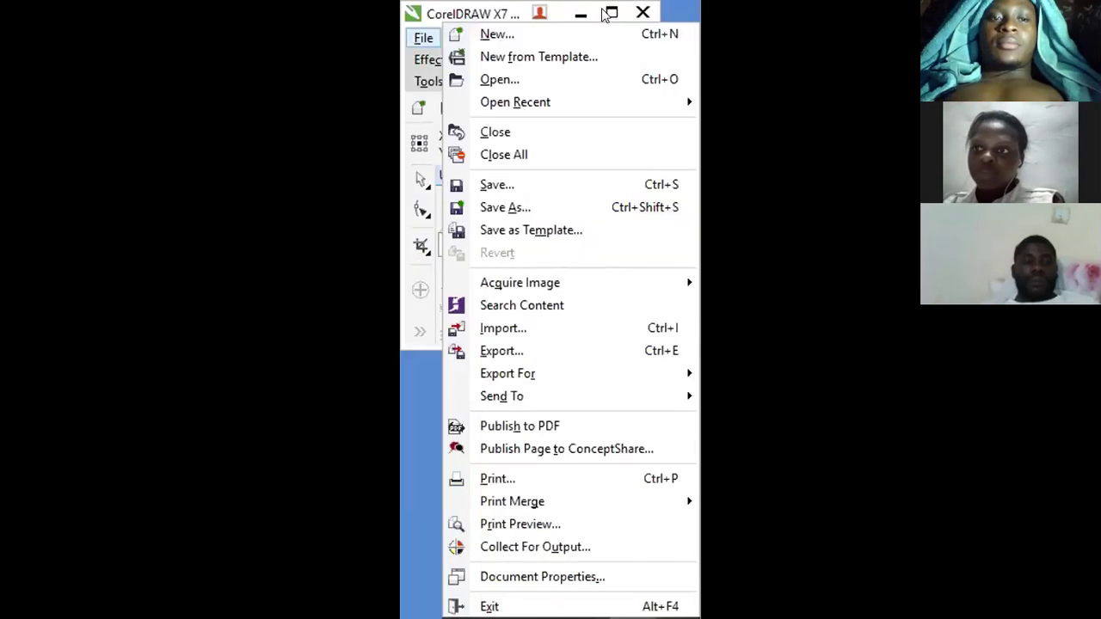
{"action": "left_click", "coordinate": [691, 23]}
Step: Extend the left text frame downward to a height of about 167 mm
{"action": "left_click", "coordinate": [14, 103]}
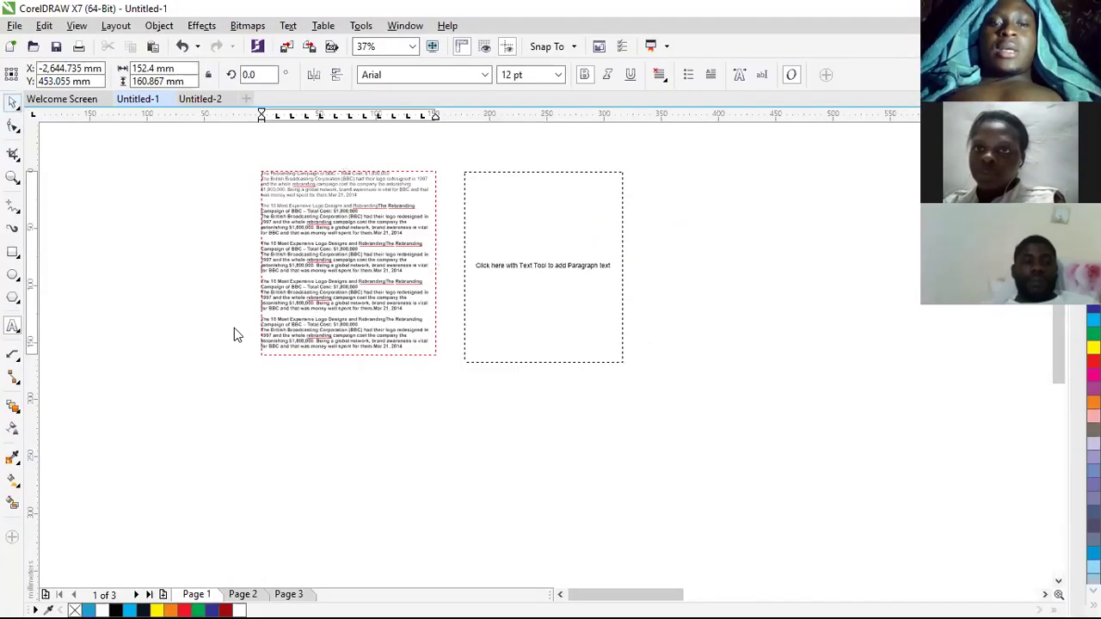
{"action": "scroll", "coordinate": [343, 400], "scroll_direction": "up", "scroll_amount": 2}
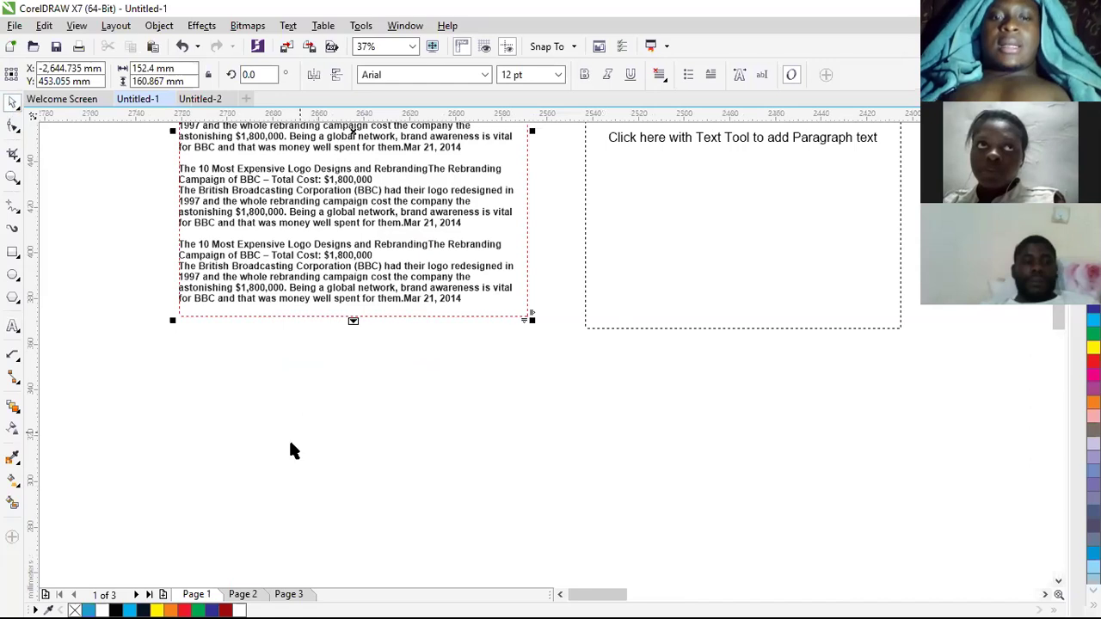
{"action": "mouse_move", "coordinate": [352, 321]}
{"action": "left_mouse_down"}
{"action": "mouse_move", "coordinate": [342, 414]}
{"action": "mouse_move", "coordinate": [351, 488]}
{"action": "mouse_move", "coordinate": [349, 334]}
{"action": "left_mouse_up"}
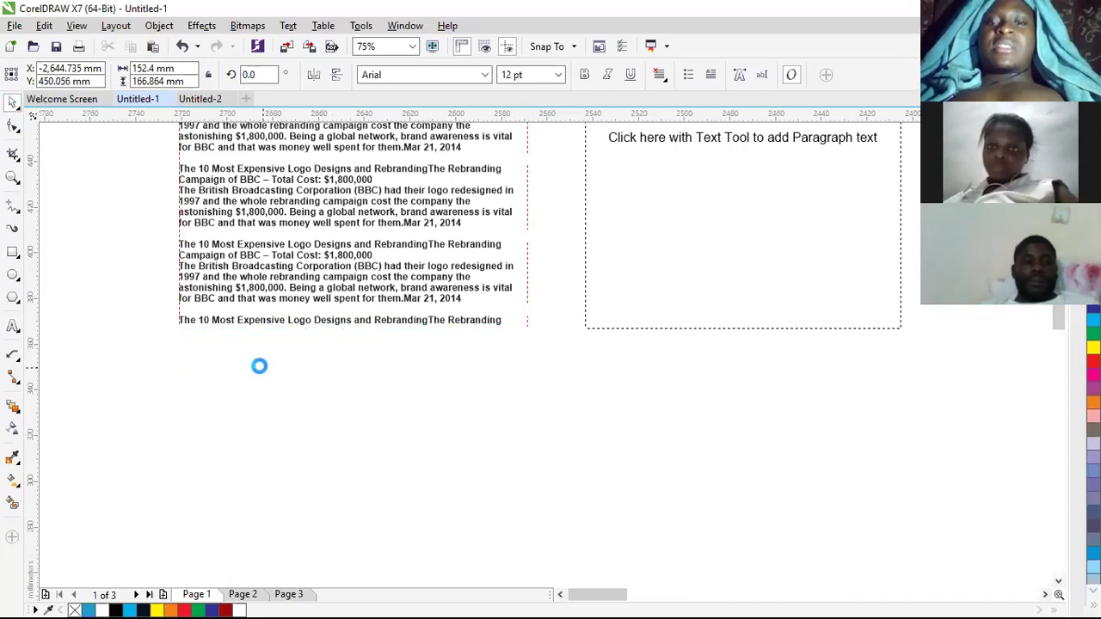
{"action": "scroll", "coordinate": [290, 363], "scroll_direction": "down", "scroll_amount": 2}
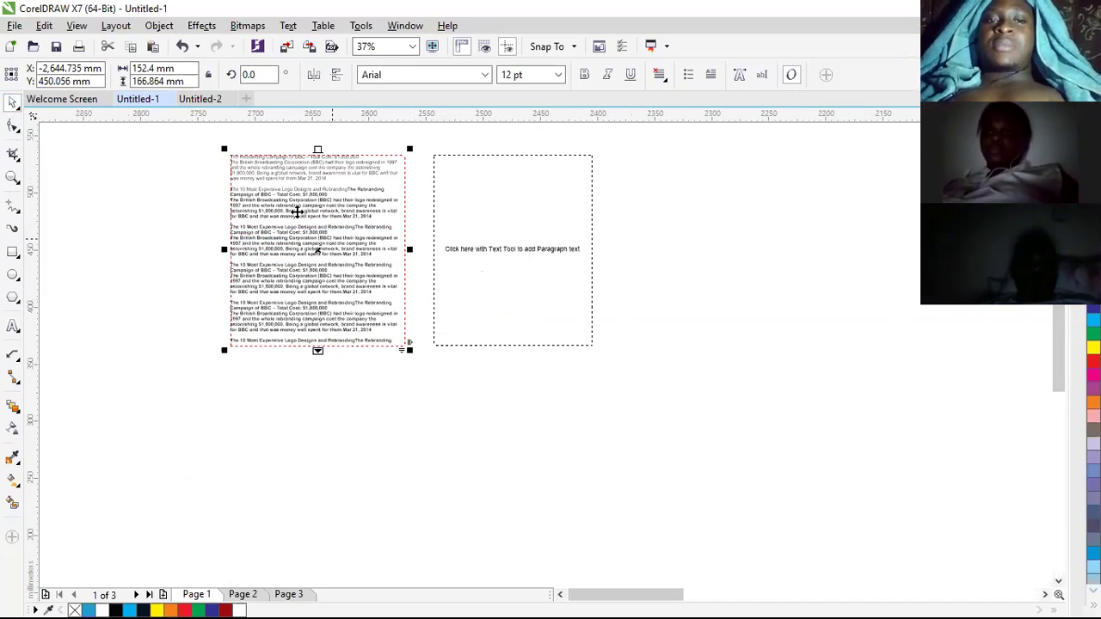
Step: Link the left and right paragraph text frames so the overflowing text continues in the empty frame
{"action": "left_click", "coordinate": [482, 203]}
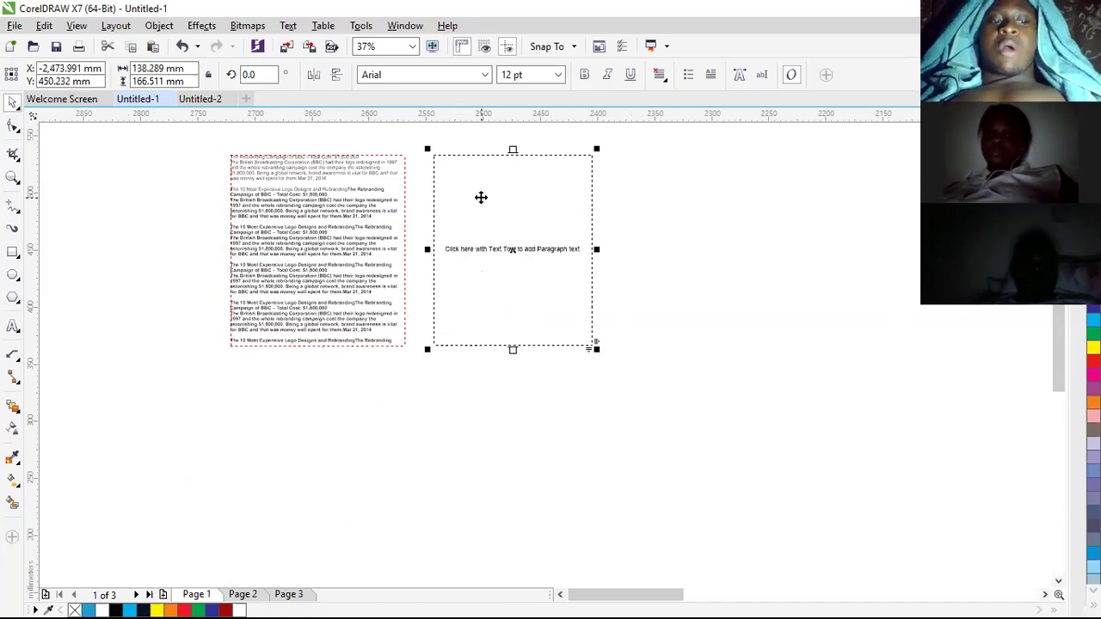
{"action": "left_click", "coordinate": [342, 241]}
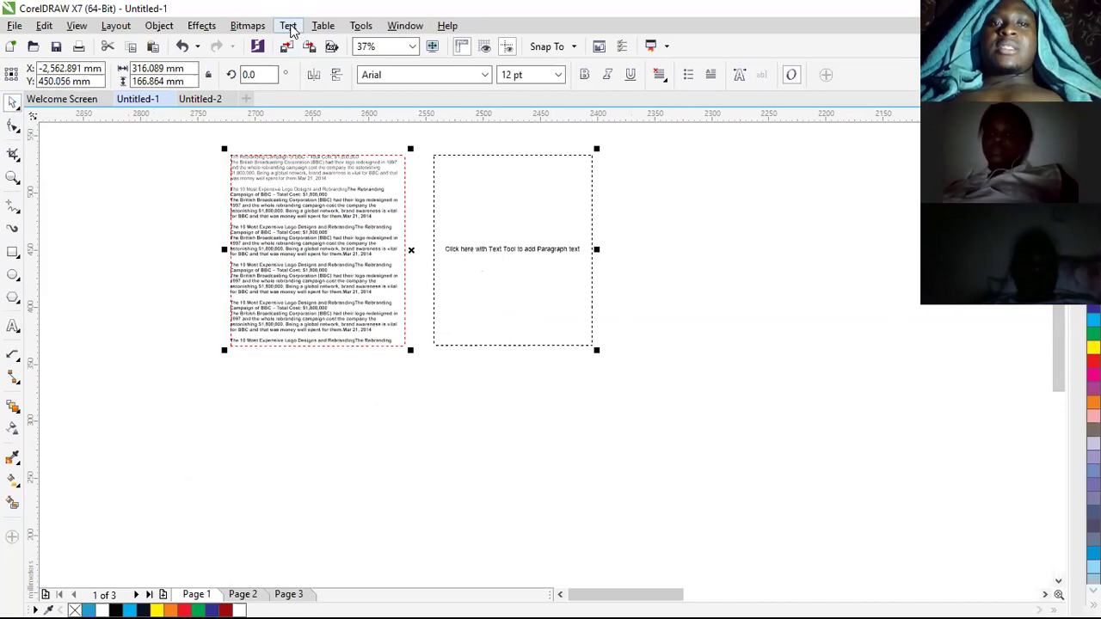
{"action": "left_click", "coordinate": [289, 26]}
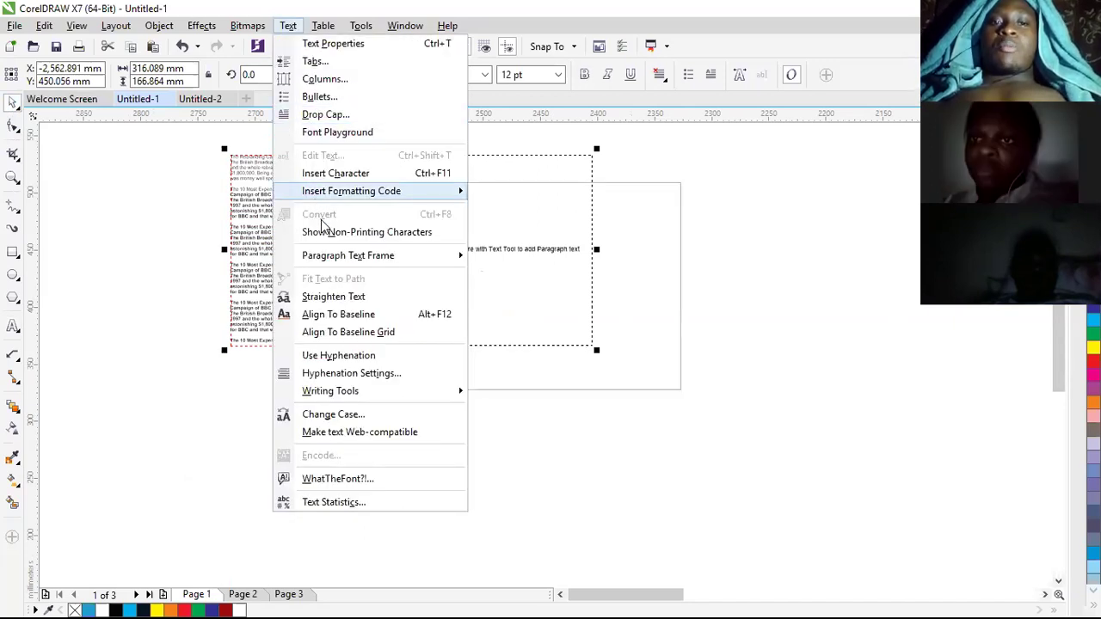
{"action": "mouse_move", "coordinate": [346, 258]}
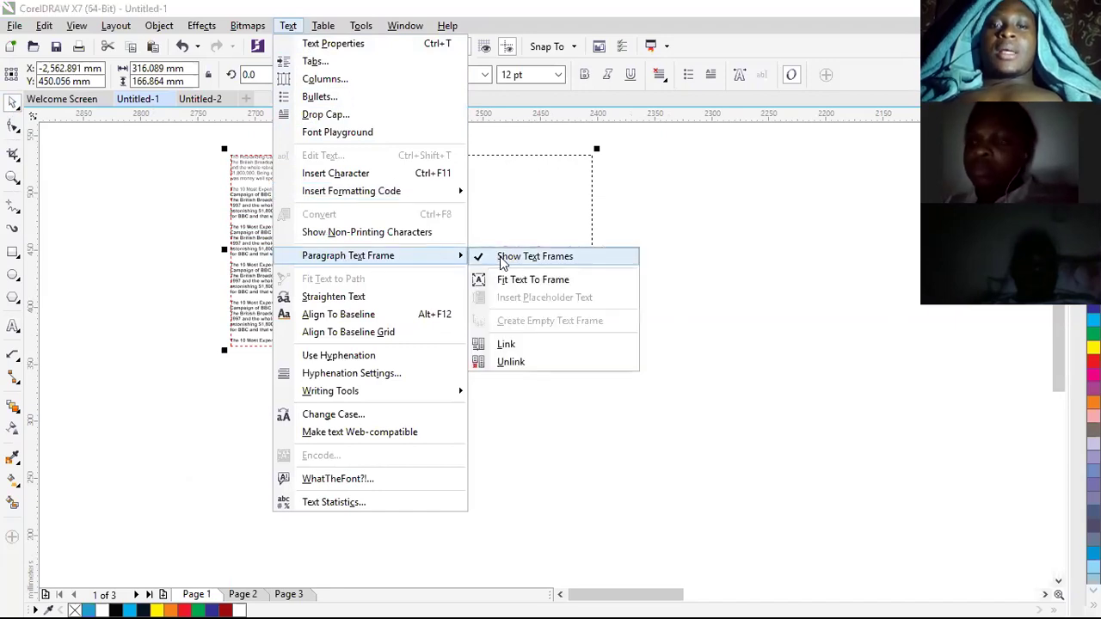
{"action": "left_click", "coordinate": [514, 344]}
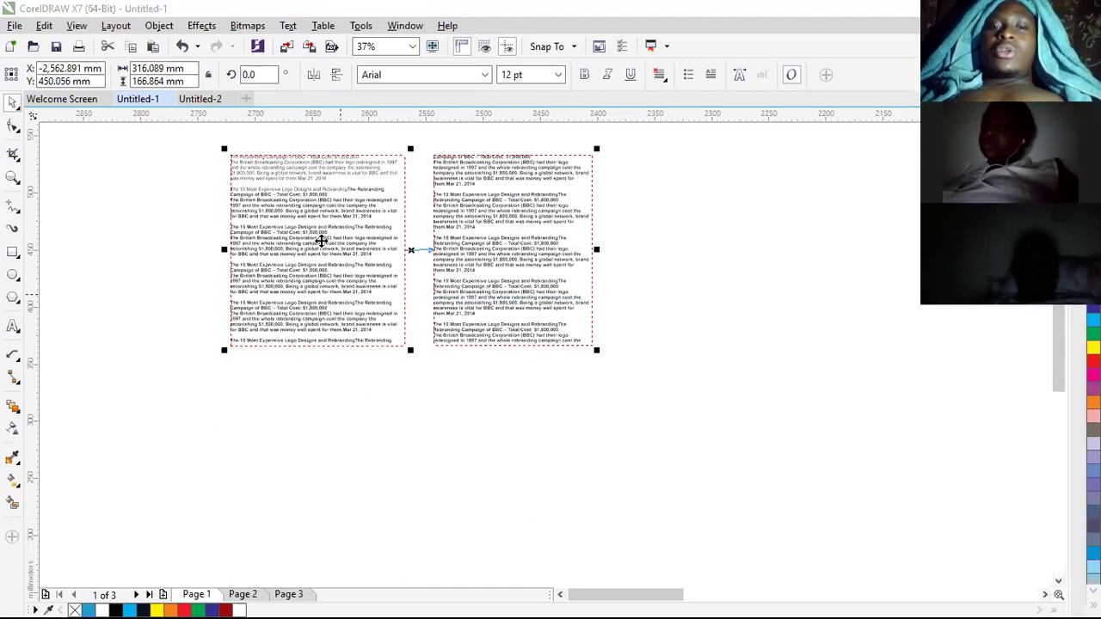
{"action": "scroll", "coordinate": [314, 249], "scroll_direction": "up", "scroll_amount": 2}
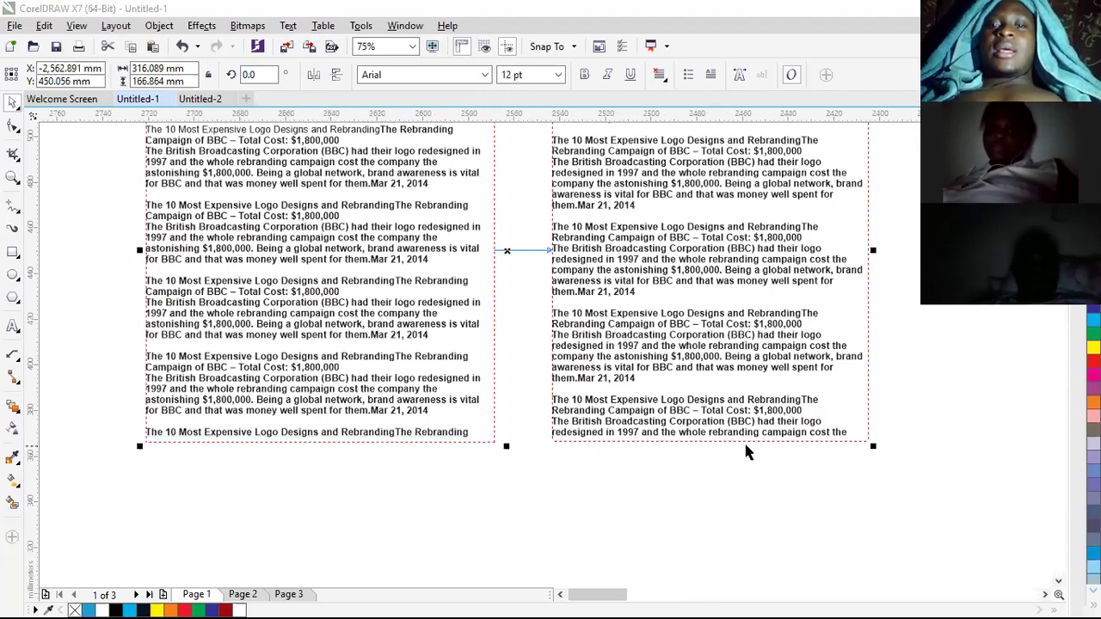
Step: Delete a block of paragraphs from the lower half of the left text frame
{"action": "scroll", "coordinate": [404, 301], "scroll_direction": "down", "scroll_amount": 2}
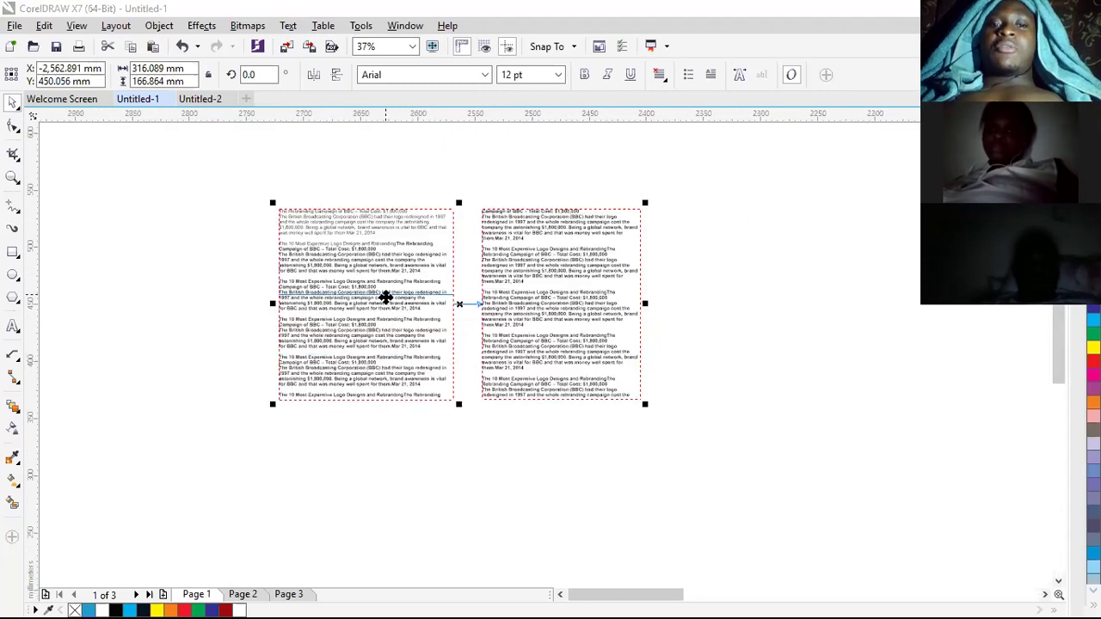
{"action": "key", "text": "F8"}
{"action": "left_click_drag", "start_coordinate": [423, 306], "coordinate": [273, 204]}
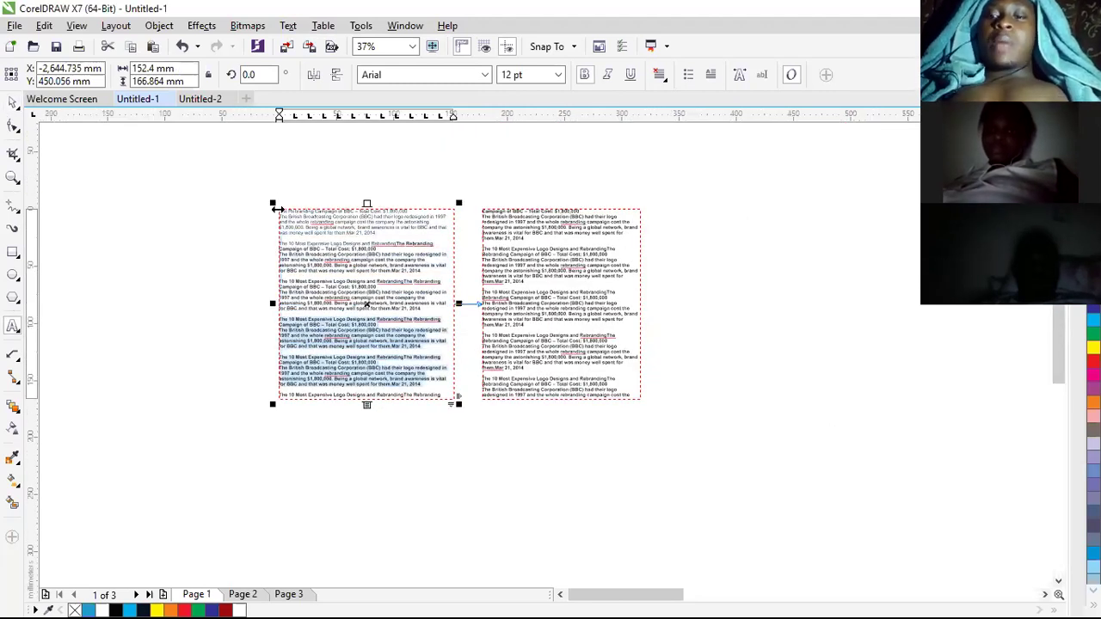
{"action": "key", "text": "Delete"}
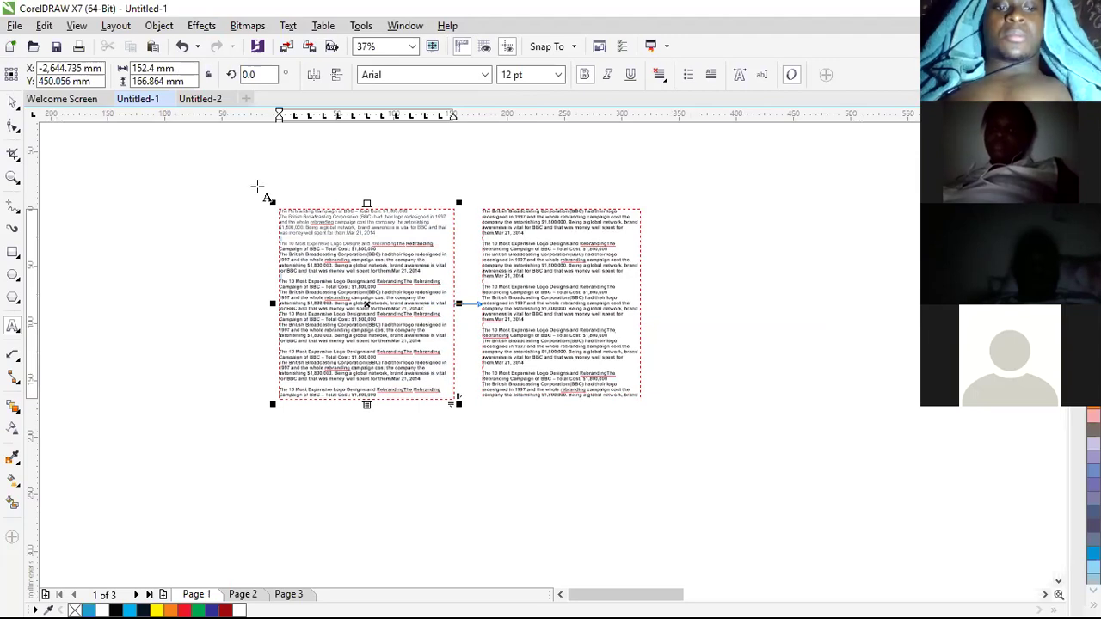
Step: Delete the opening paragraphs in the left frame, down to the end of the second one, so the linked text flows back
{"action": "left_click", "coordinate": [12, 101]}
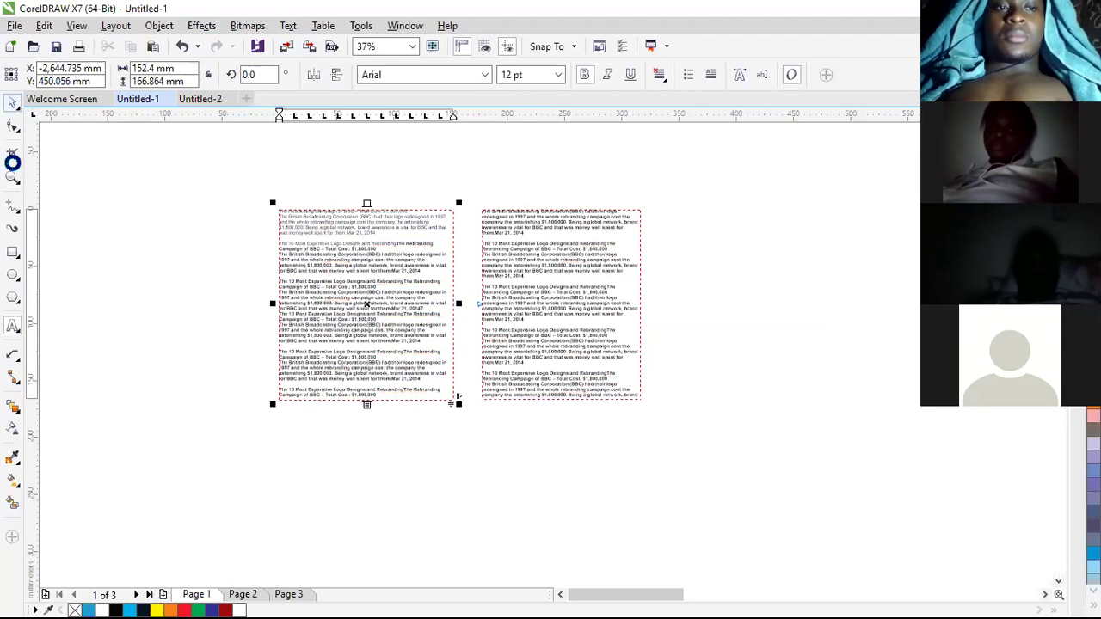
{"action": "left_click", "coordinate": [12, 177]}
{"action": "left_click_drag", "start_coordinate": [252, 183], "coordinate": [663, 423]}
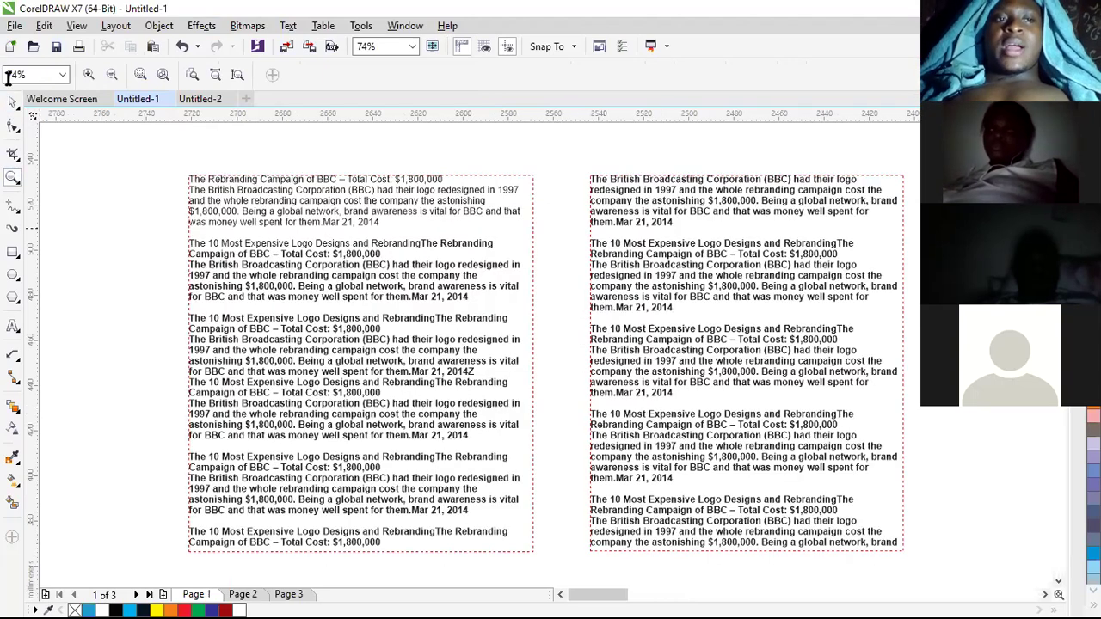
{"action": "left_click", "coordinate": [436, 320]}
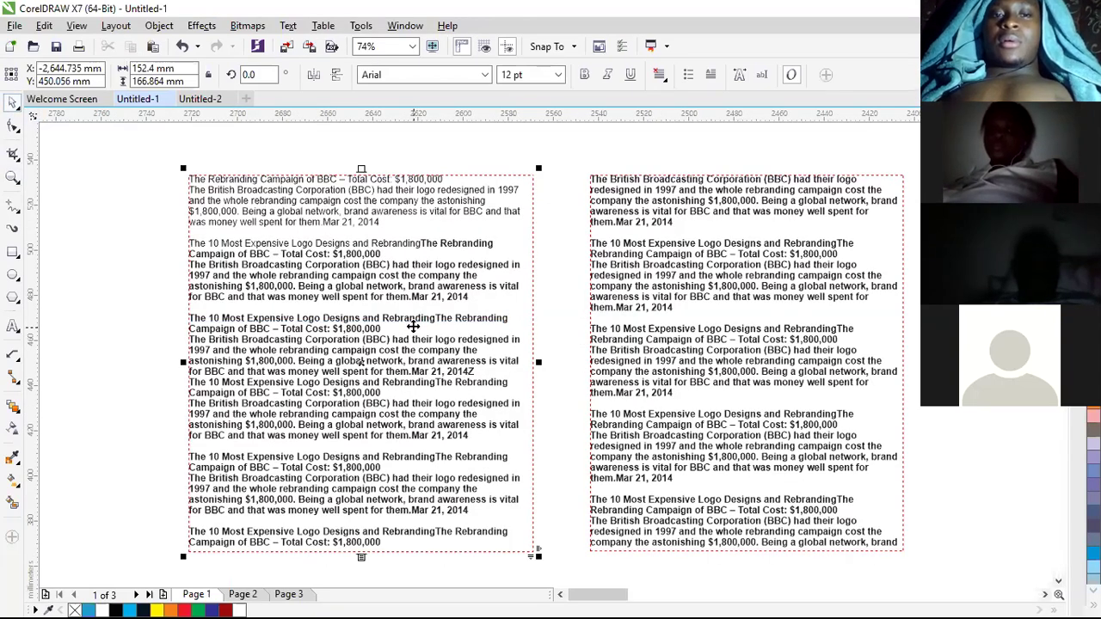
{"action": "double_click", "coordinate": [413, 331]}
{"action": "left_click_drag", "start_coordinate": [472, 297], "coordinate": [189, 161]}
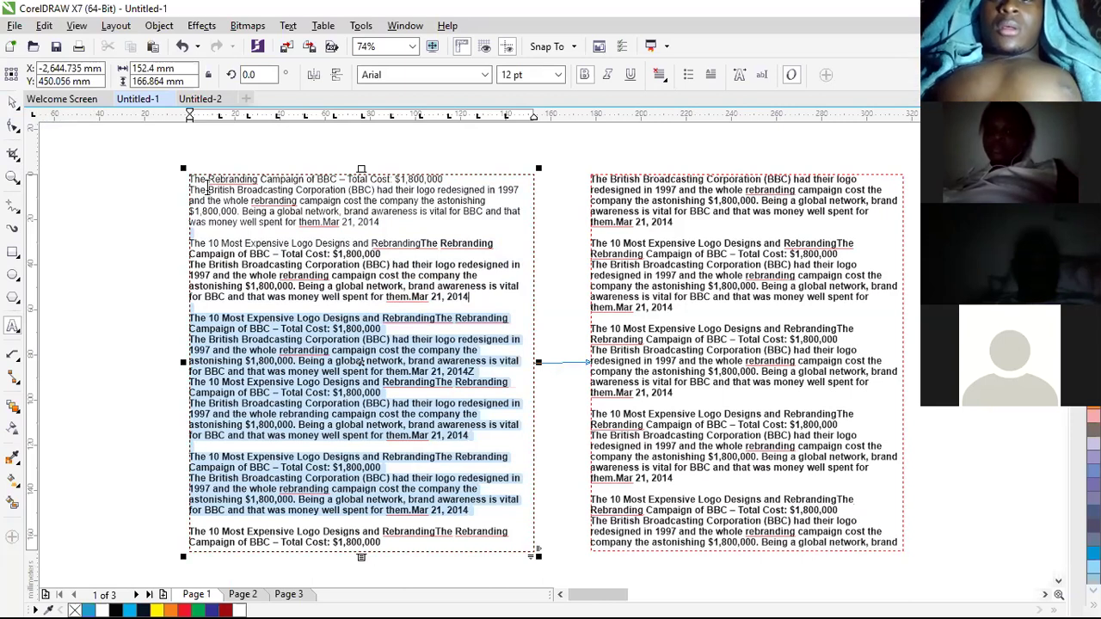
{"action": "key", "text": "BackSpace"}
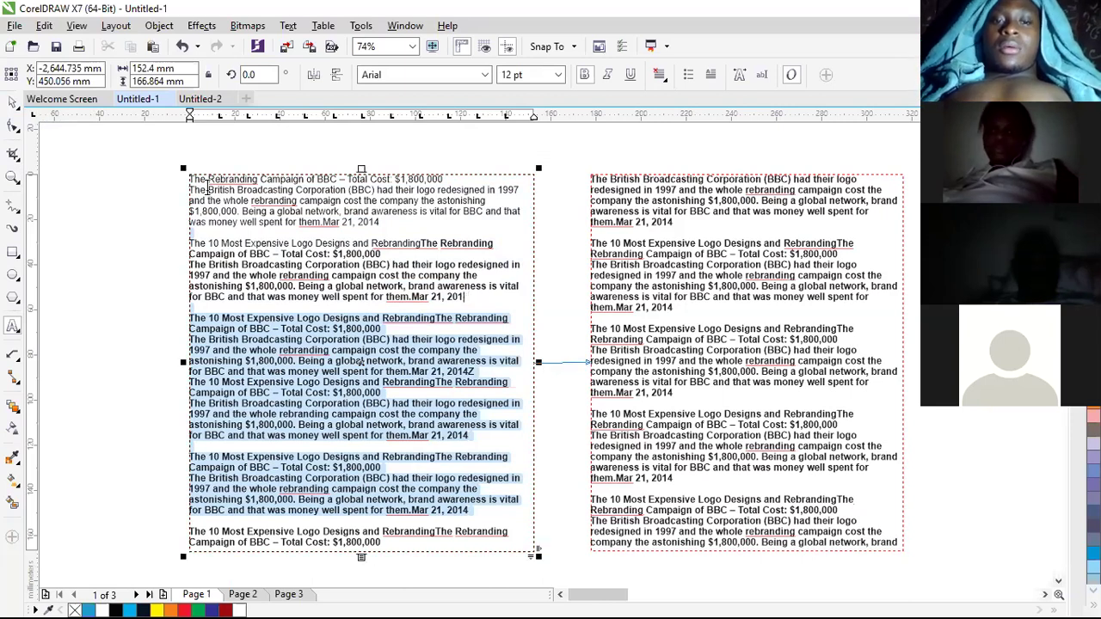
{"action": "left_click", "coordinate": [403, 311]}
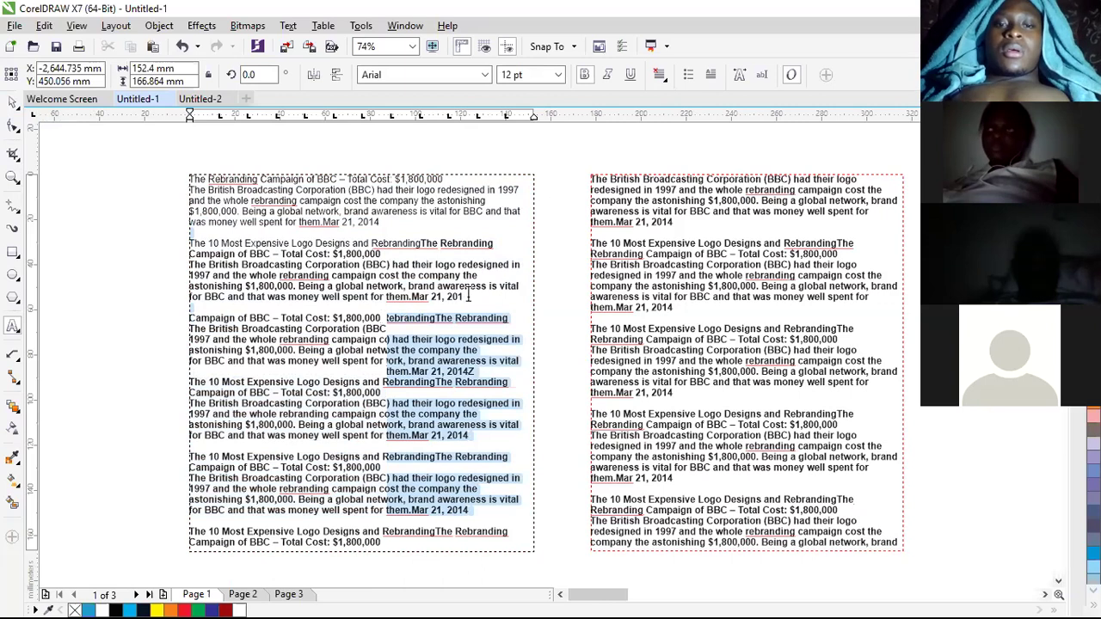
{"action": "left_click_drag", "start_coordinate": [469, 296], "coordinate": [192, 180]}
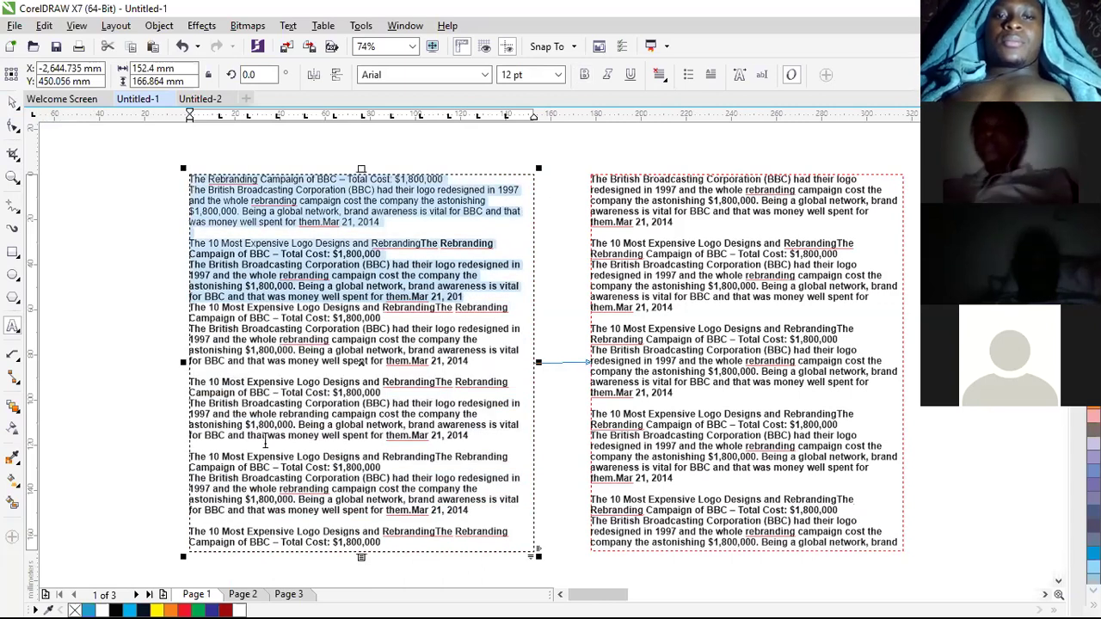
{"action": "key", "text": "Delete"}
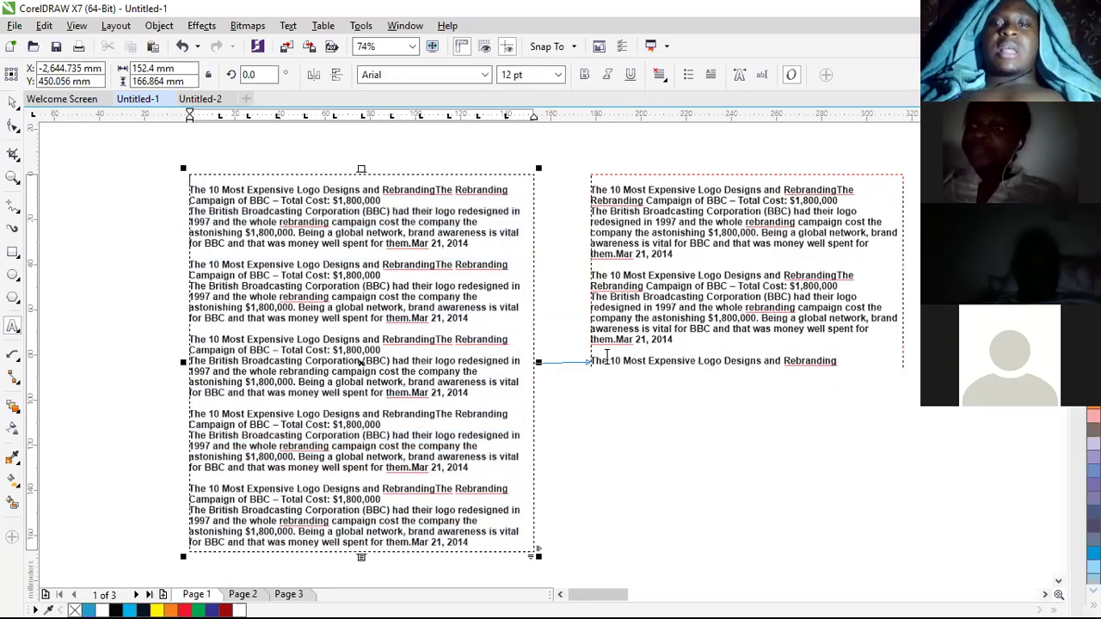
Step: Delete another block of paragraphs from the middle of the left frame to pull more text back from the right frame
{"action": "scroll", "coordinate": [637, 351], "scroll_direction": "down", "scroll_amount": 2}
{"action": "scroll", "coordinate": [681, 338], "scroll_direction": "up", "scroll_amount": 2}
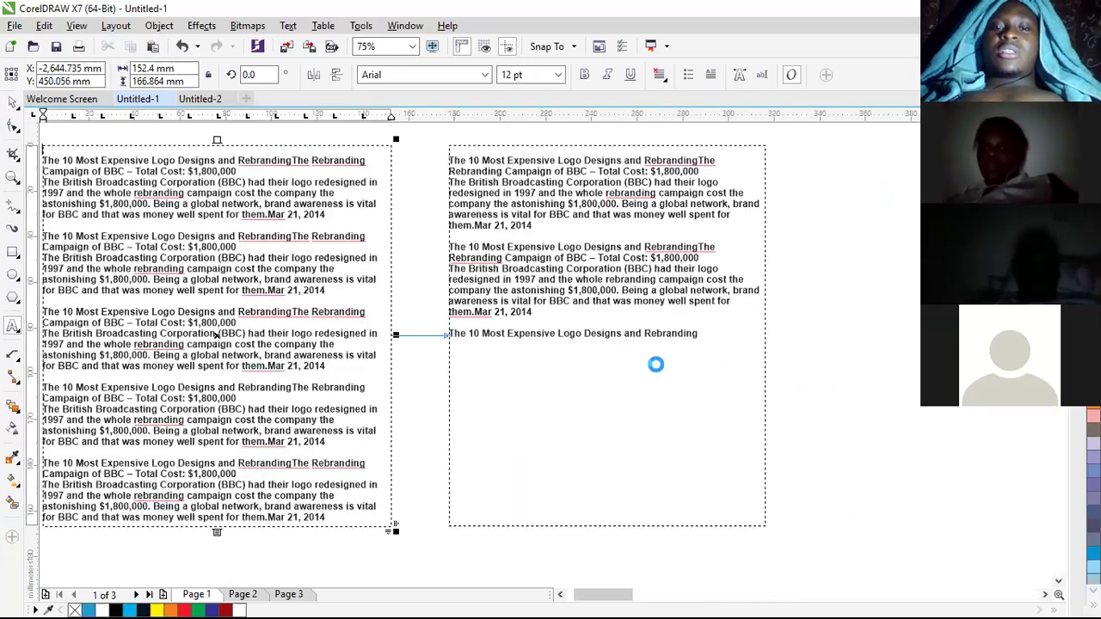
{"action": "scroll", "coordinate": [657, 365], "scroll_direction": "down", "scroll_amount": 1}
{"action": "left_click", "coordinate": [505, 405]}
{"action": "left_click_drag", "start_coordinate": [504, 406], "coordinate": [413, 334]}
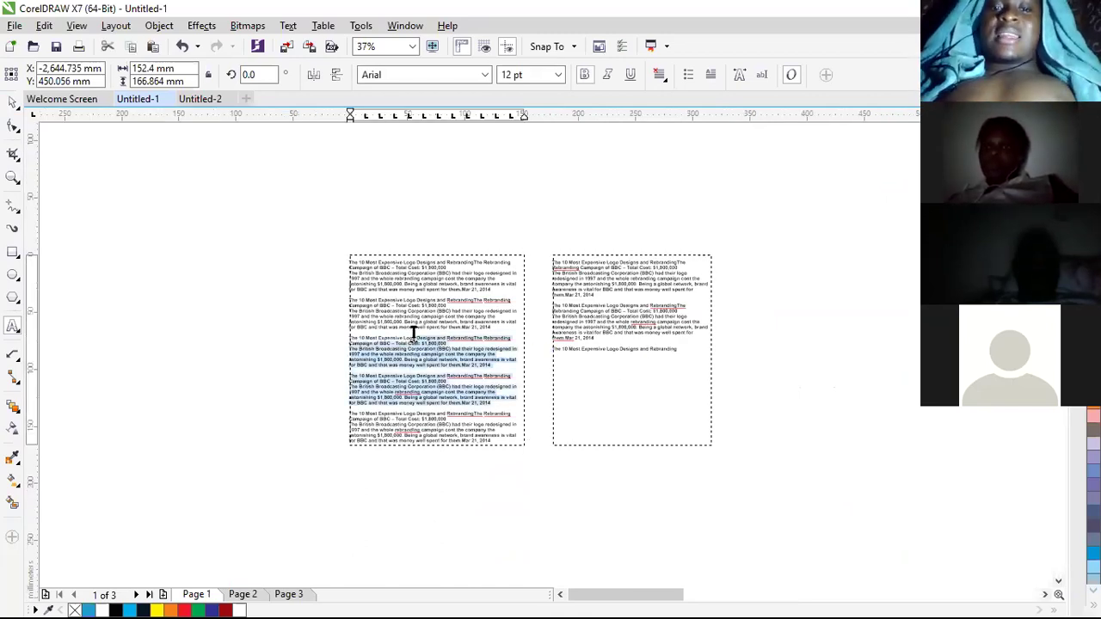
{"action": "key", "text": "Delete"}
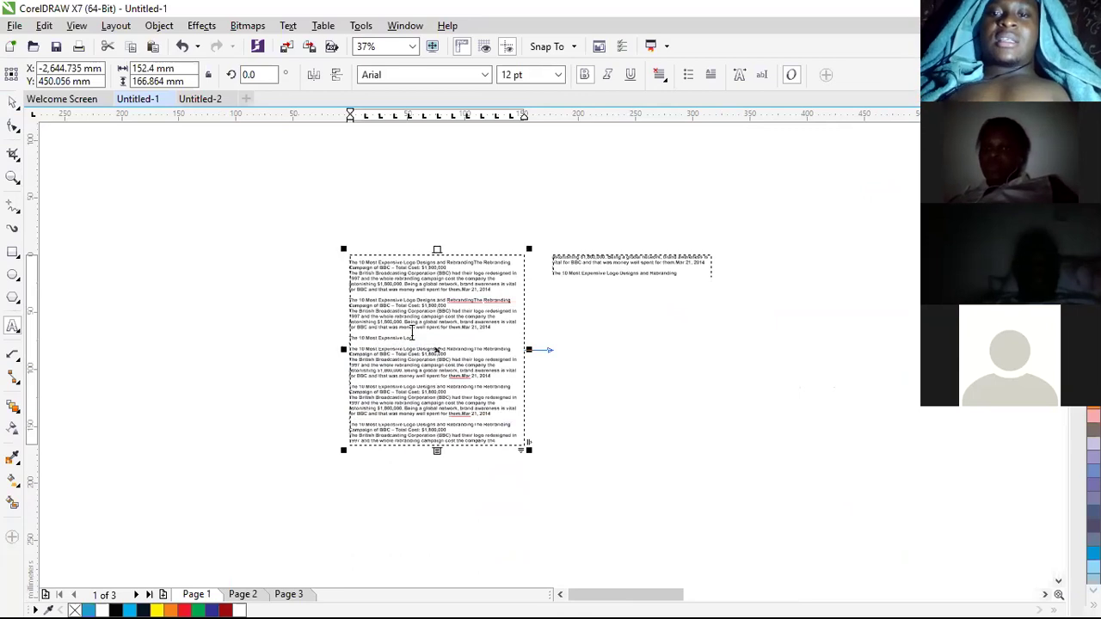
{"action": "scroll", "coordinate": [620, 246], "scroll_direction": "down", "scroll_amount": 2}
{"action": "scroll", "coordinate": [620, 249], "scroll_direction": "up", "scroll_amount": 3}
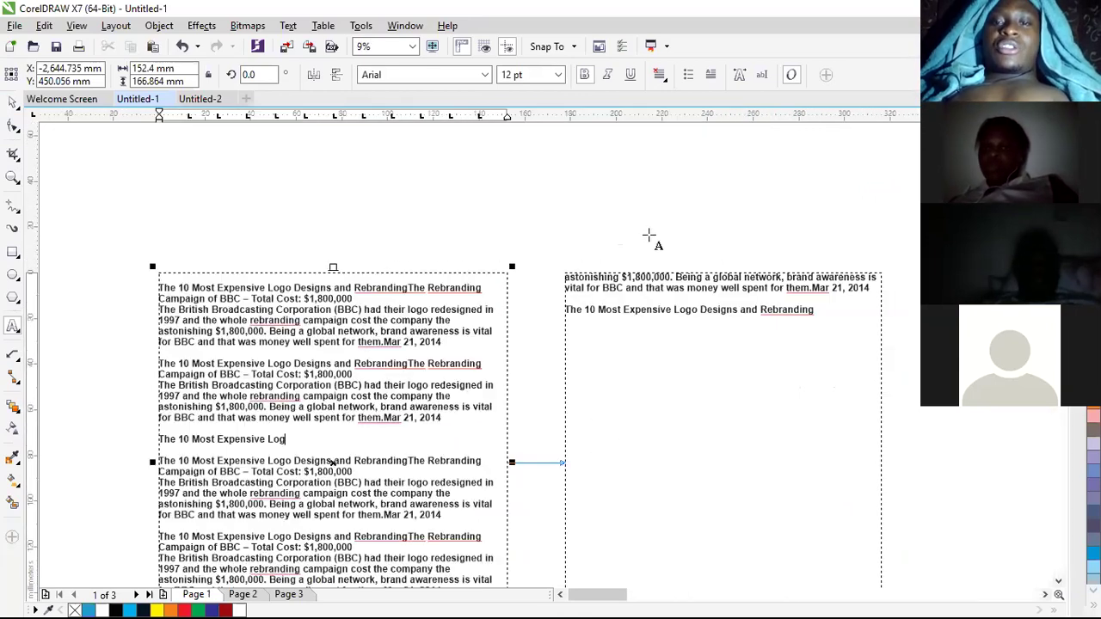
{"action": "scroll", "coordinate": [639, 247], "scroll_direction": "down", "scroll_amount": 1}
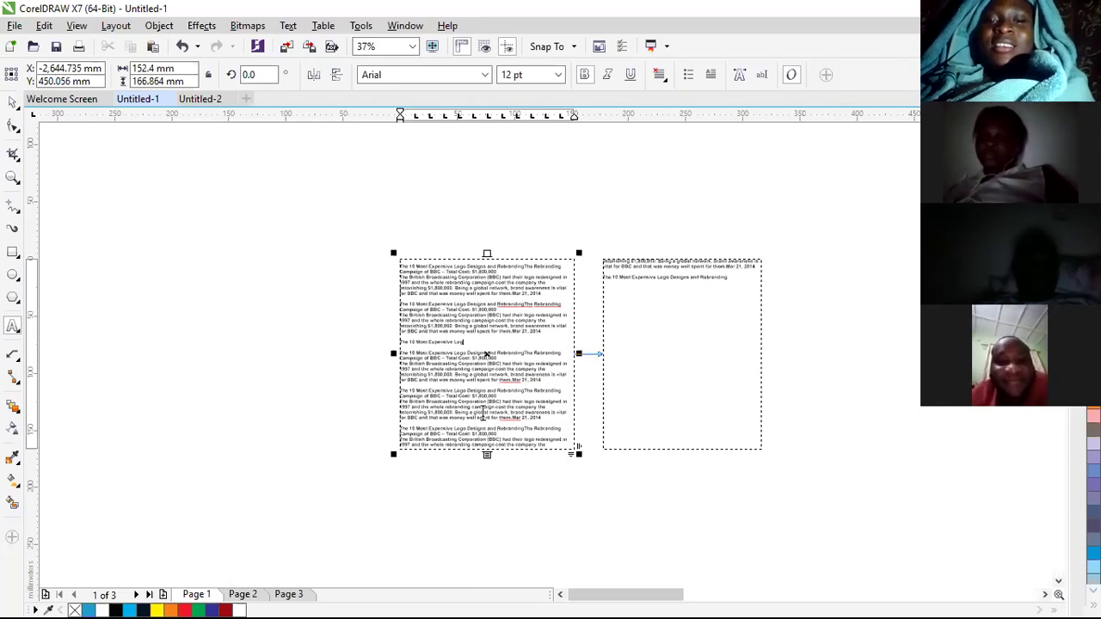
Step: Select both paragraph text frames and unlink them from each other
{"action": "scroll", "coordinate": [573, 402], "scroll_direction": "up", "scroll_amount": 2}
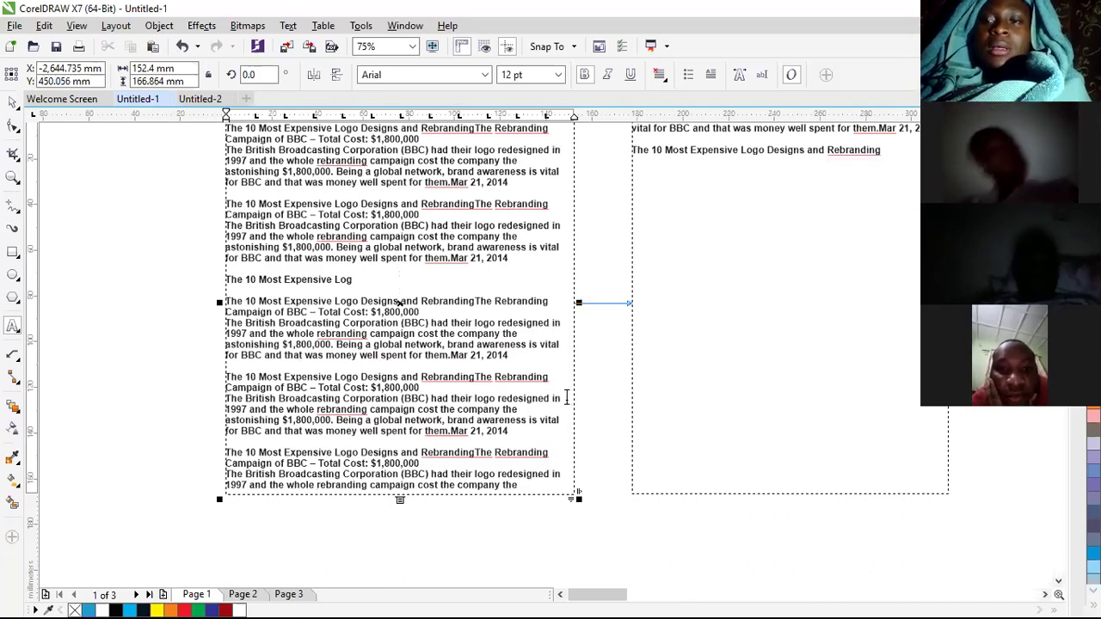
{"action": "scroll", "coordinate": [567, 396], "scroll_direction": "down", "scroll_amount": 2}
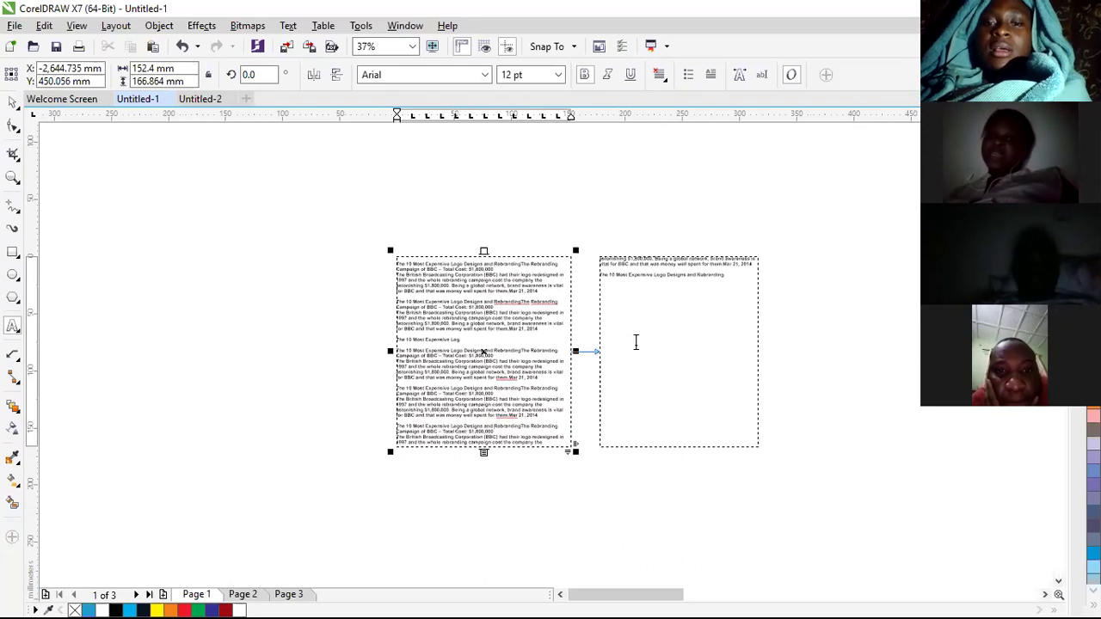
{"action": "scroll", "coordinate": [636, 342], "scroll_direction": "up", "scroll_amount": 2}
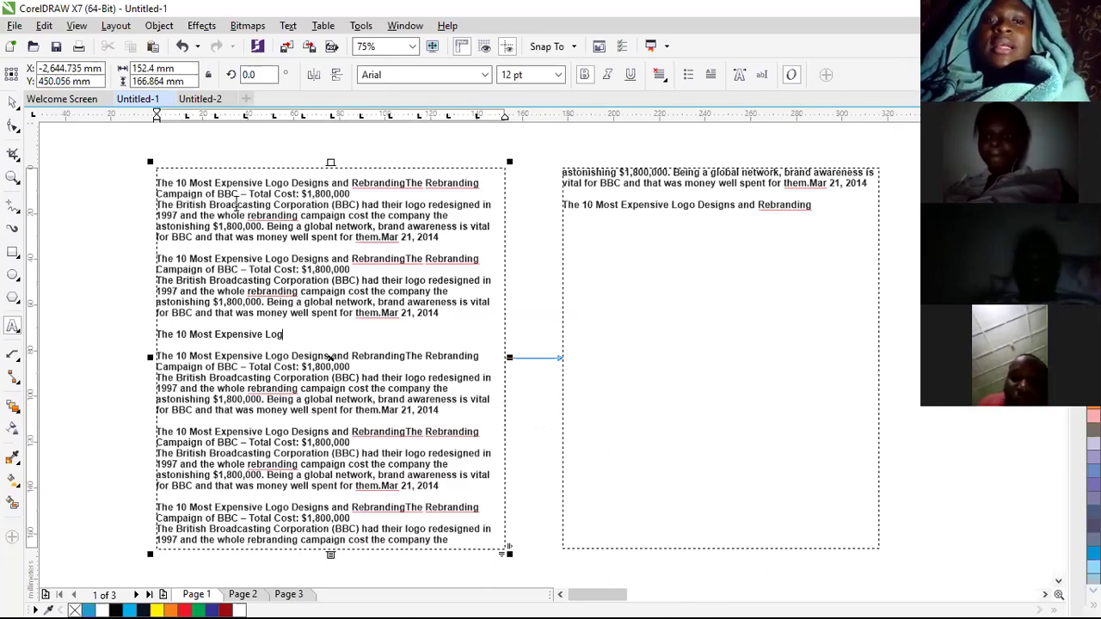
{"action": "left_click", "coordinate": [12, 104]}
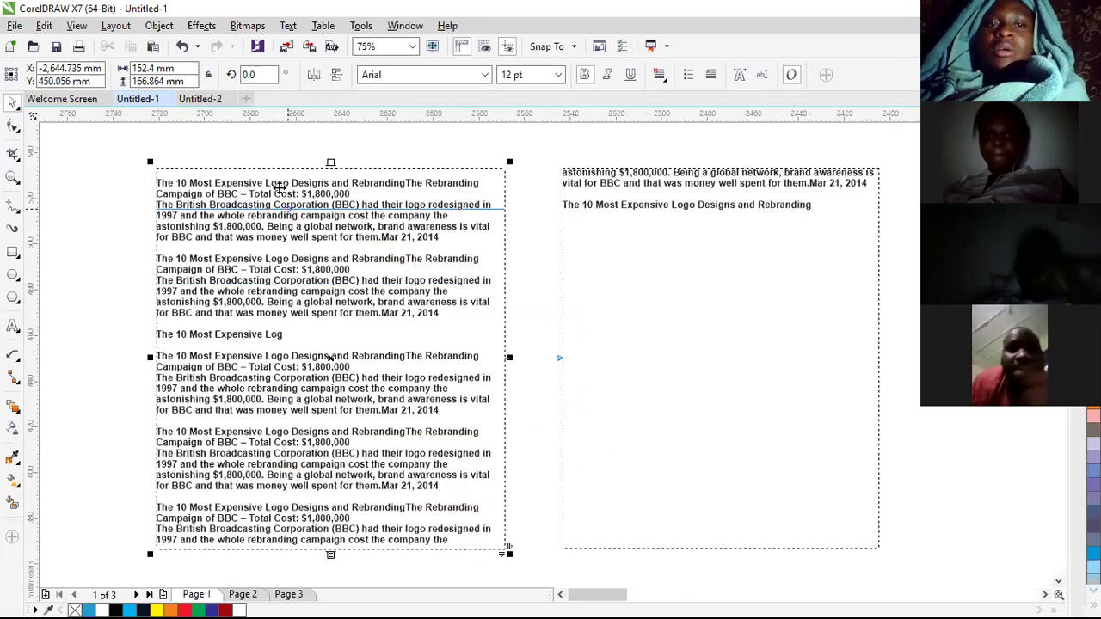
{"action": "left_click", "coordinate": [288, 26]}
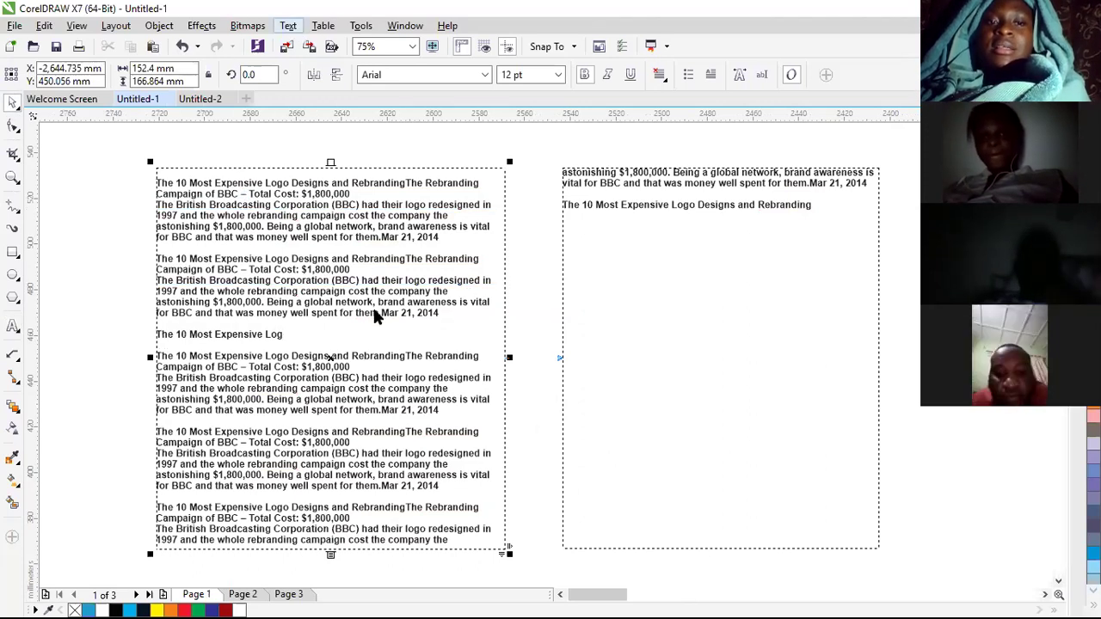
{"action": "mouse_move", "coordinate": [365, 257]}
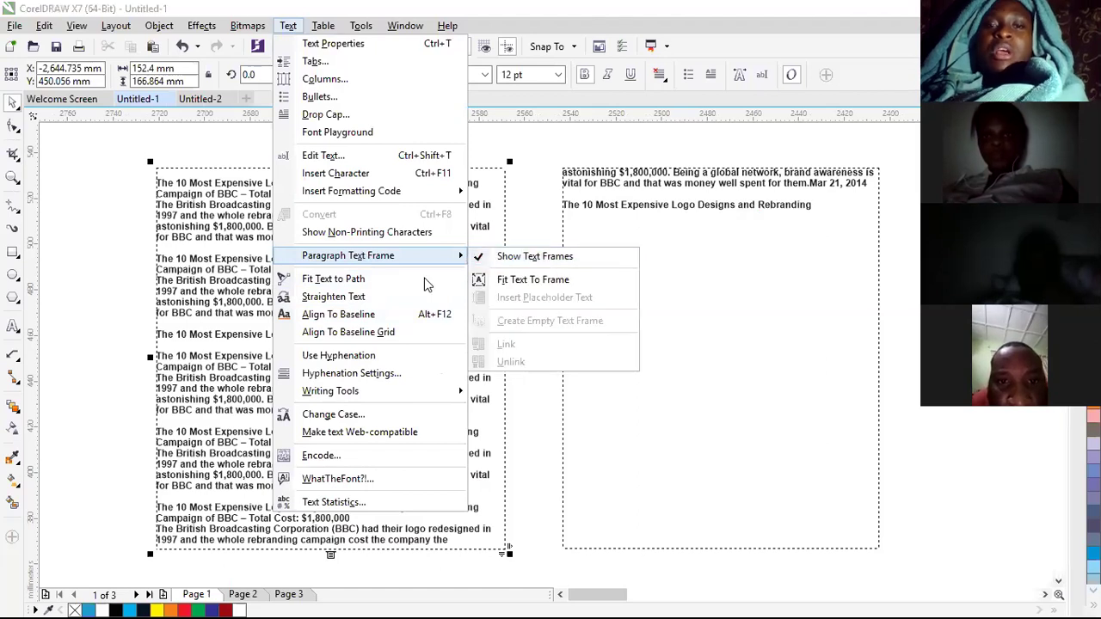
{"action": "left_click", "coordinate": [691, 387]}
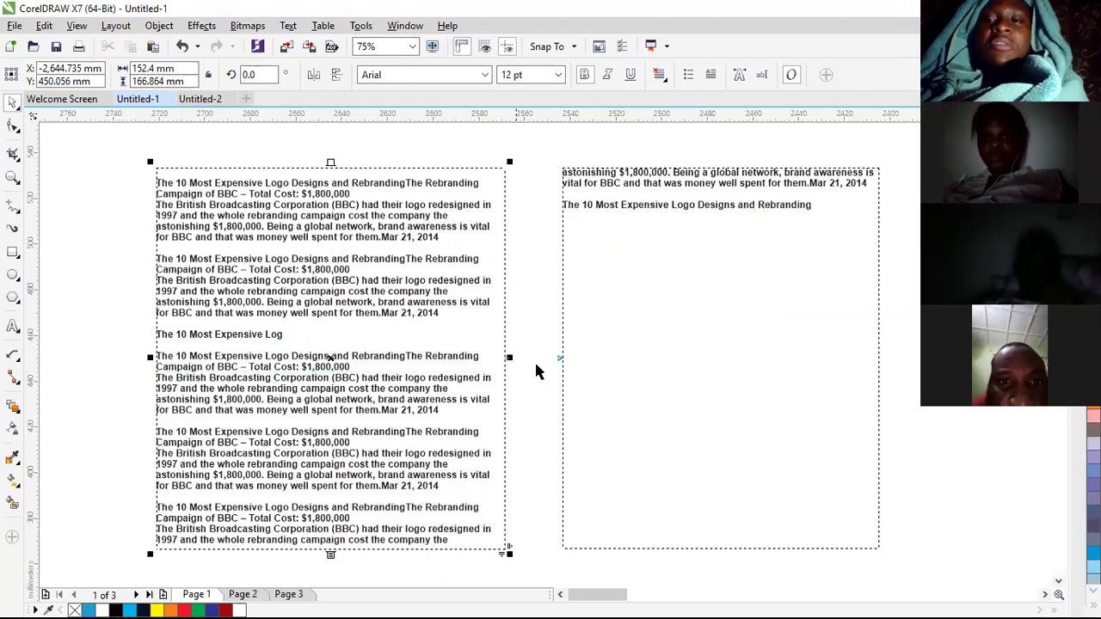
{"action": "left_click", "coordinate": [592, 363]}
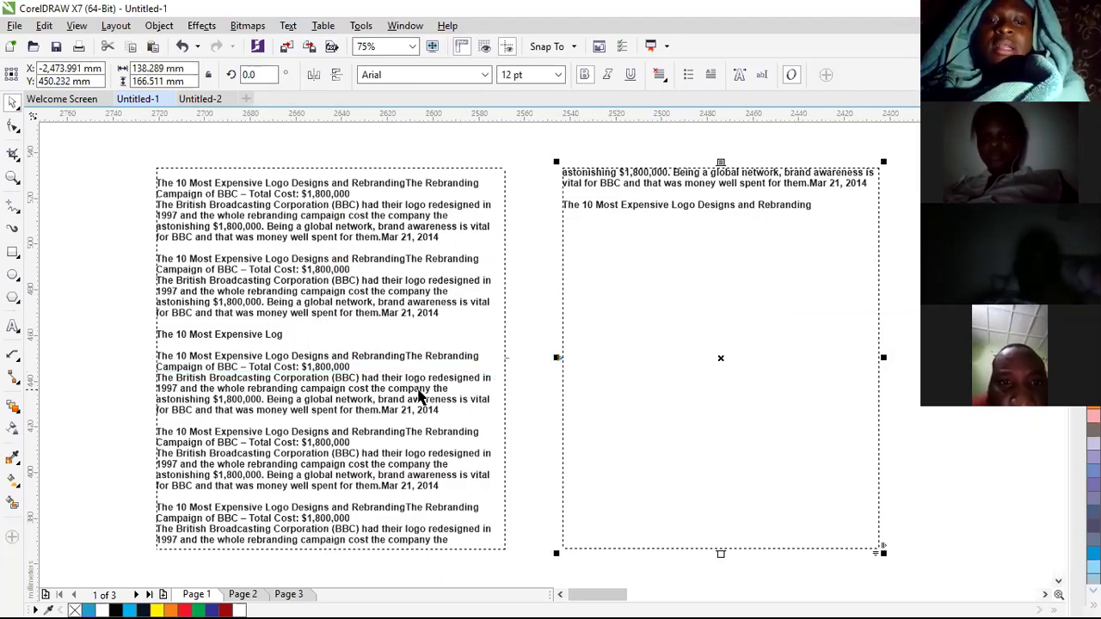
{"action": "left_click", "coordinate": [297, 362]}
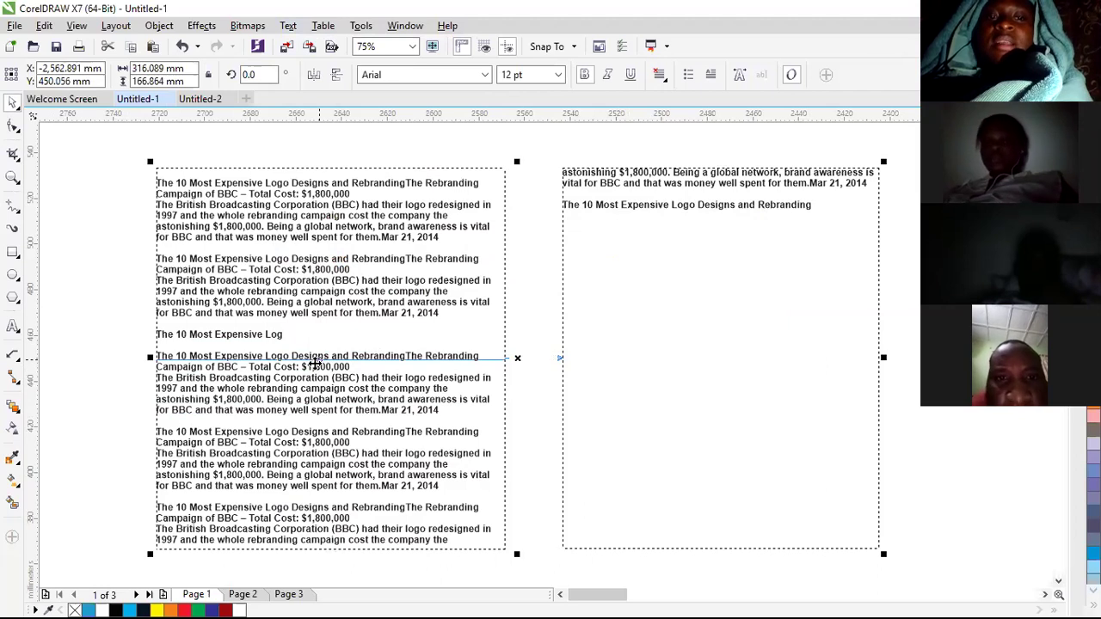
{"action": "left_click", "coordinate": [288, 25]}
{"action": "mouse_move", "coordinate": [389, 257]}
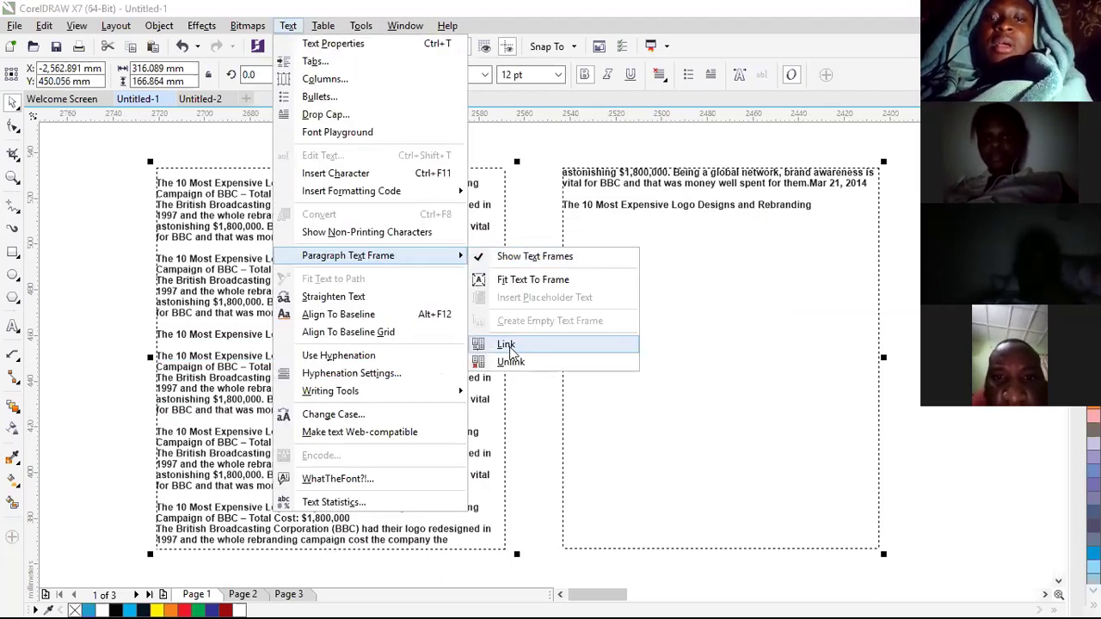
{"action": "left_click", "coordinate": [518, 368]}
Step: Delete all the text inside the left frame, leaving the unlinked right frame's text alone
{"action": "key", "text": "F8"}
{"action": "left_click", "coordinate": [596, 356]}
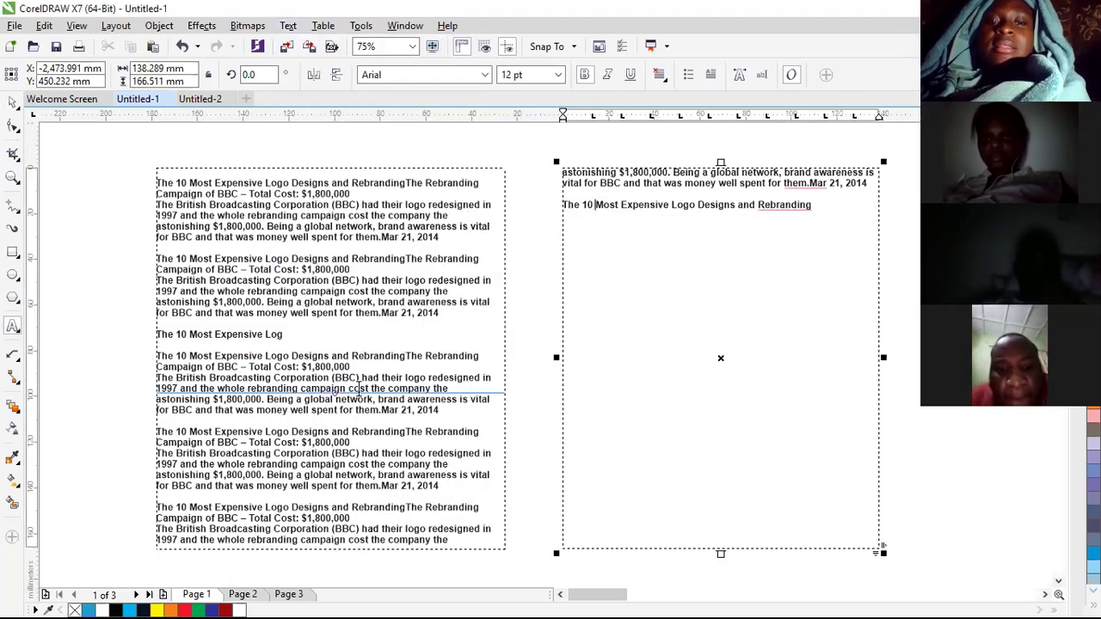
{"action": "left_click", "coordinate": [381, 387]}
{"action": "key", "text": "ctrl+a"}
{"action": "left_click", "coordinate": [215, 138]}
{"action": "triple_click", "coordinate": [262, 301]}
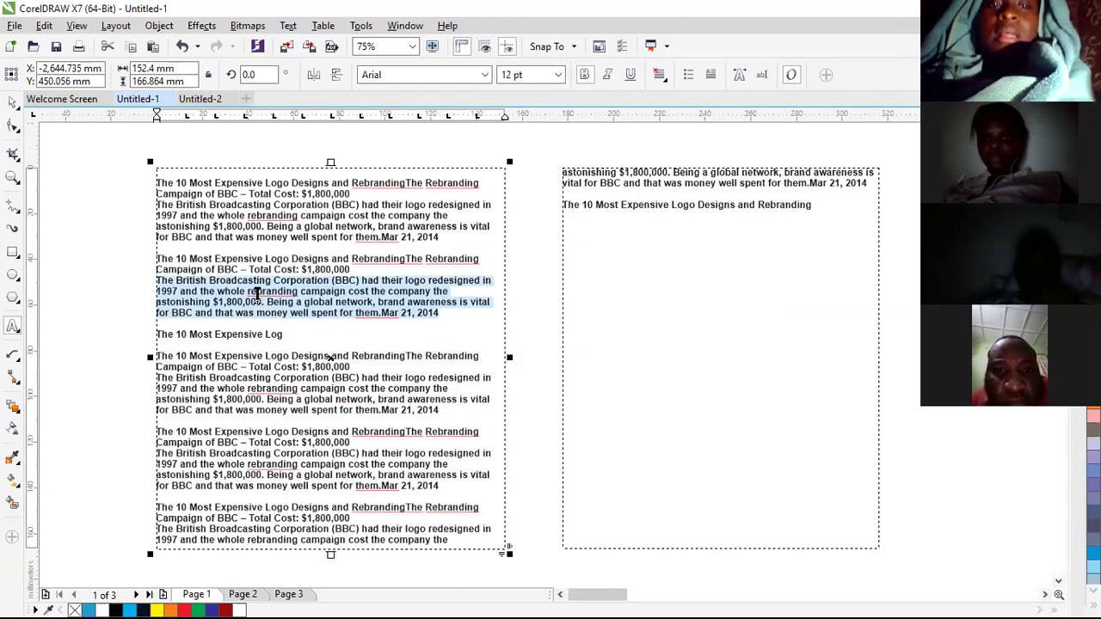
{"action": "key", "text": "ctrl+a"}
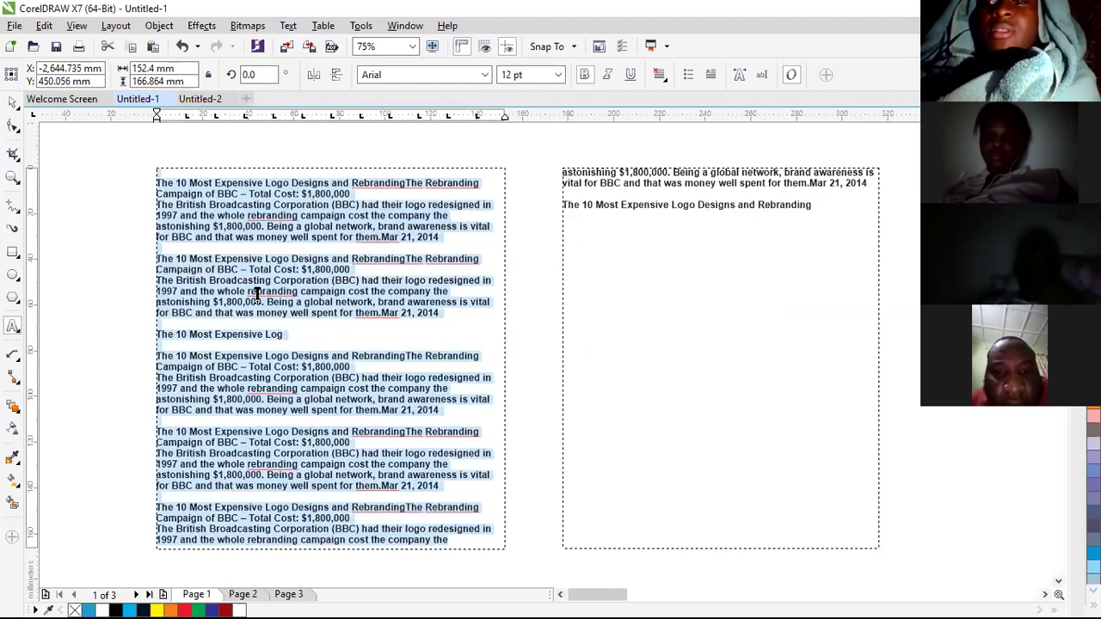
{"action": "key", "text": "Delete"}
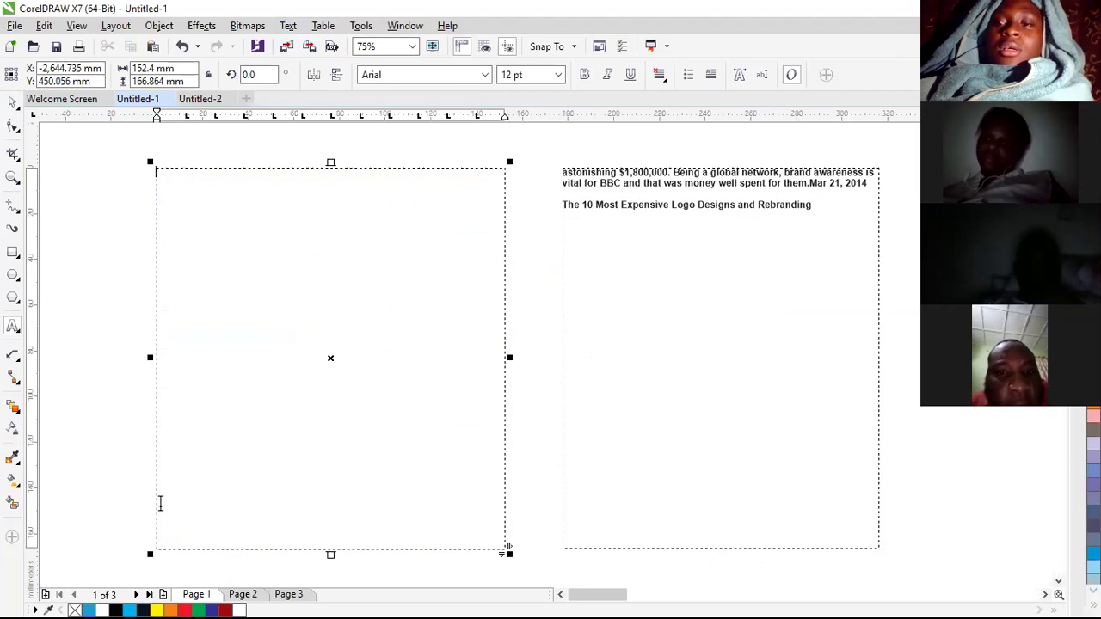
Step: Delete both paragraph text frames and return to the two BBC News logos
{"action": "scroll", "coordinate": [221, 221], "scroll_direction": "down", "scroll_amount": 1}
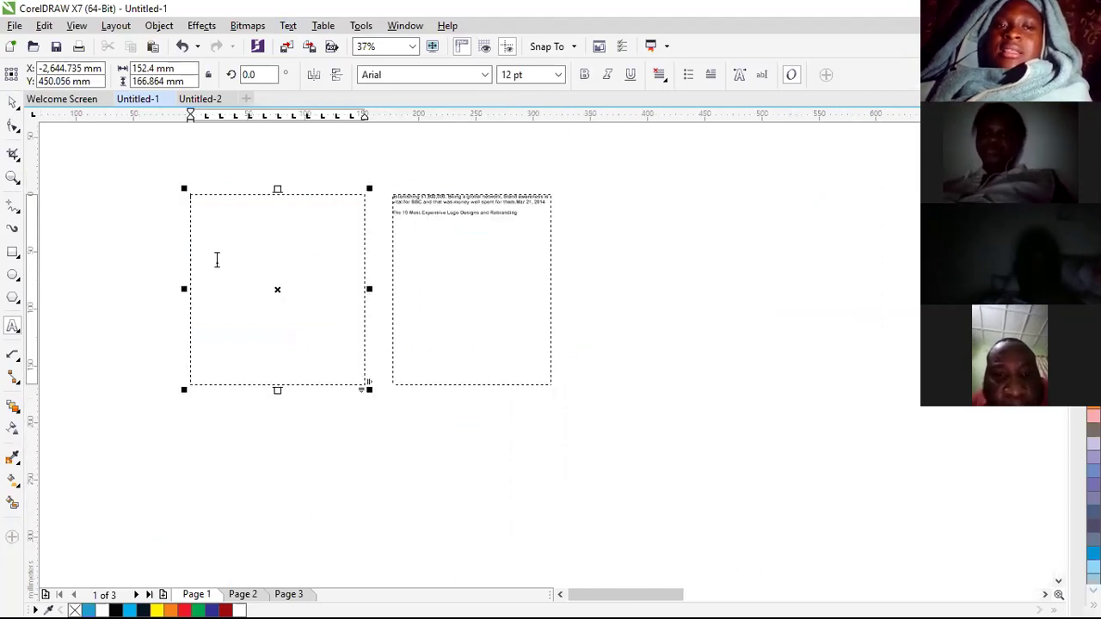
{"action": "left_click", "coordinate": [12, 104]}
{"action": "left_click_drag", "start_coordinate": [153, 172], "coordinate": [616, 409]}
{"action": "key", "text": "Delete"}
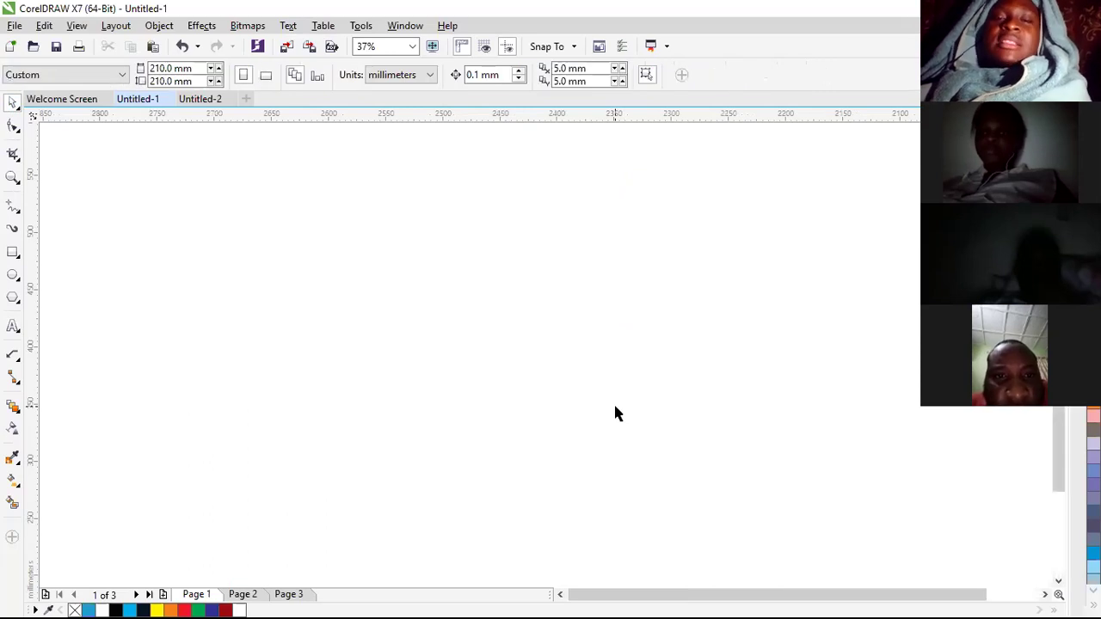
{"action": "scroll", "coordinate": [483, 310], "scroll_direction": "down", "scroll_amount": 5}
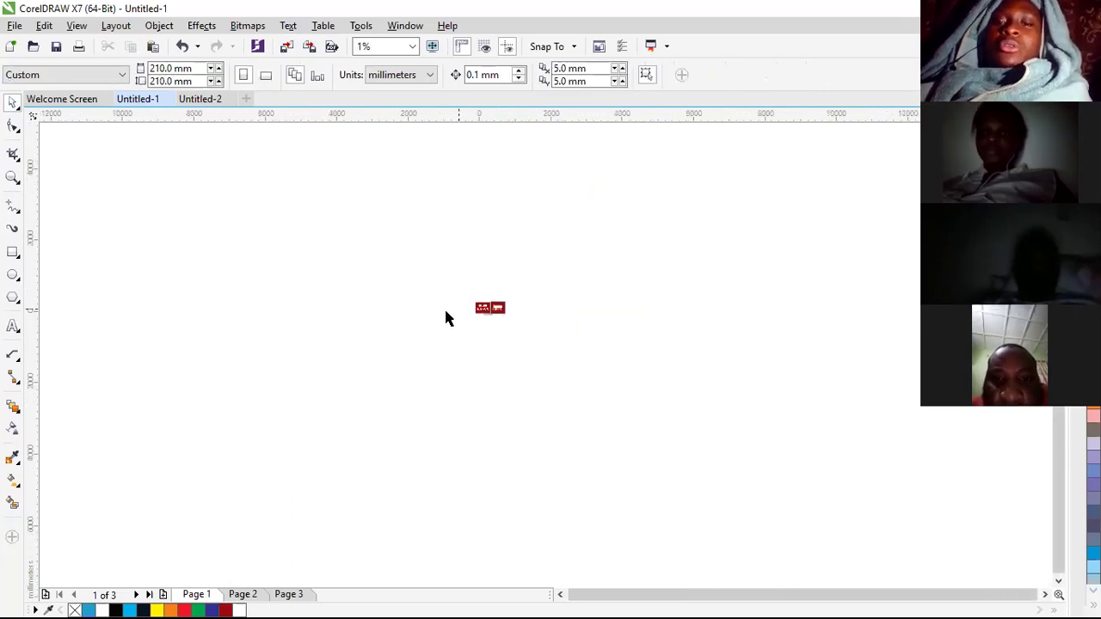
{"action": "scroll", "coordinate": [510, 318], "scroll_direction": "up", "scroll_amount": 5}
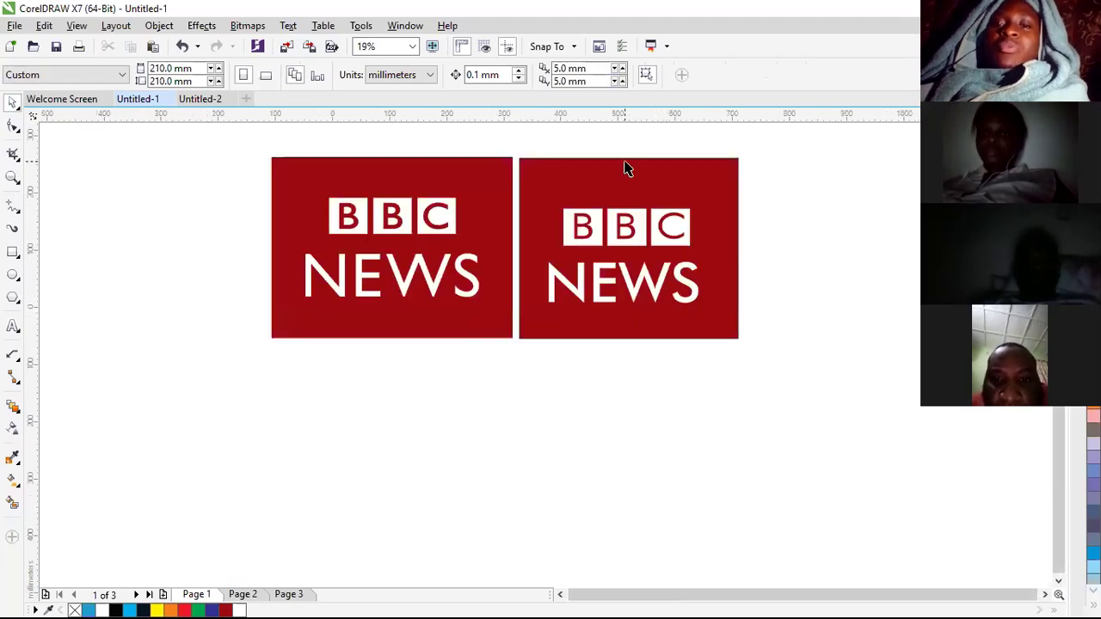
{"action": "scroll", "coordinate": [629, 155], "scroll_direction": "up", "scroll_amount": 2}
{"action": "scroll", "coordinate": [630, 154], "scroll_direction": "down", "scroll_amount": 2}
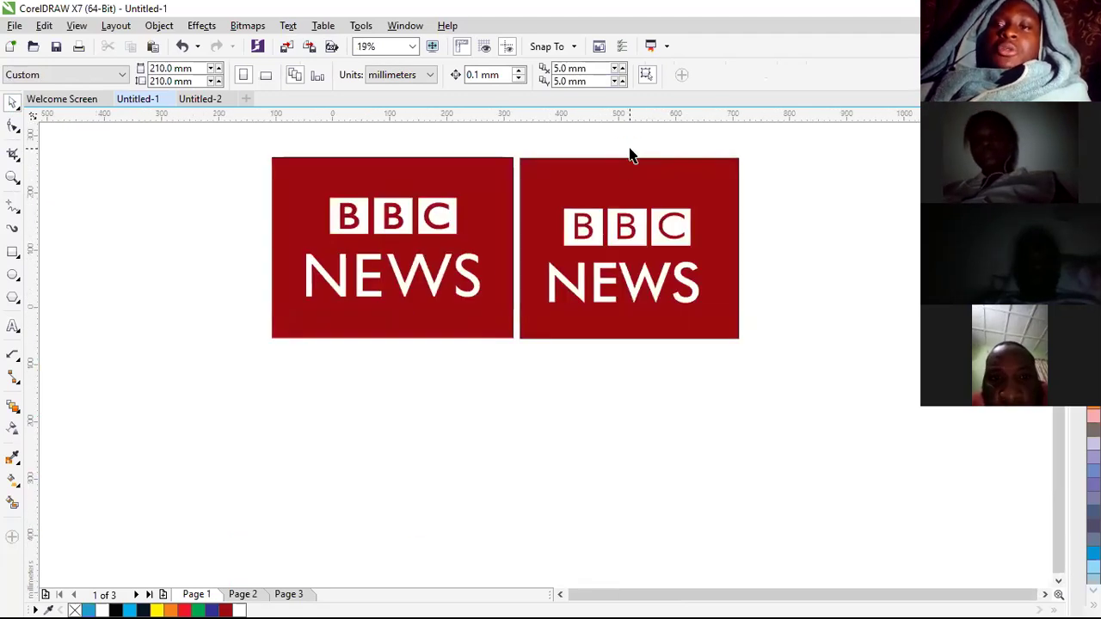
Step: Draw a near-square rectangle about 556 by 518 mm beside the BBC News logos and fill it with orange
{"action": "scroll", "coordinate": [634, 146], "scroll_direction": "up", "scroll_amount": 2}
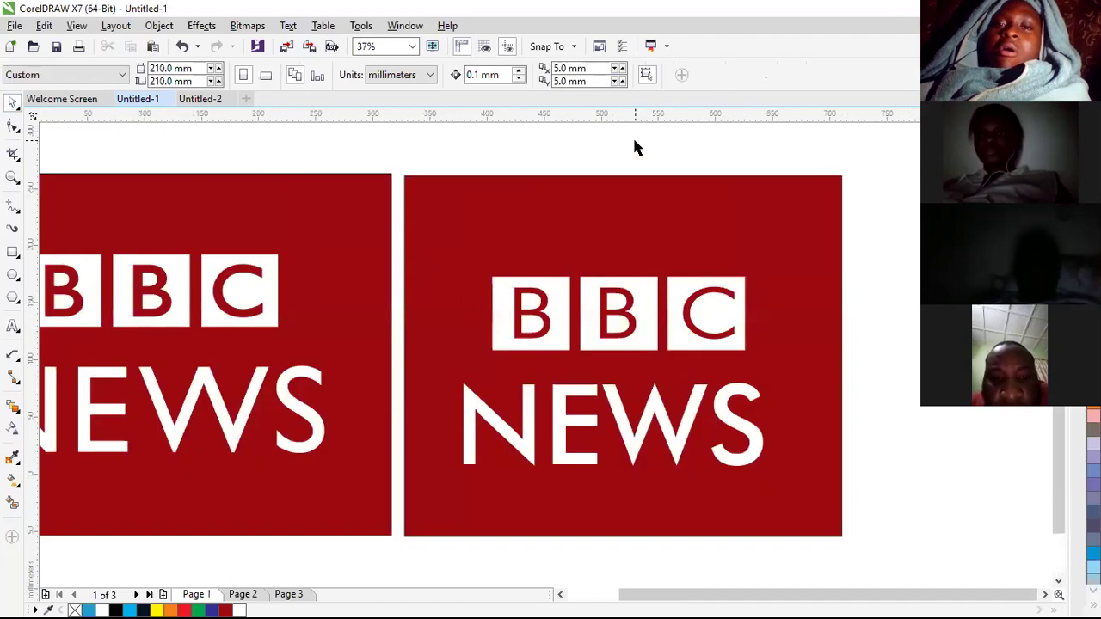
{"action": "scroll", "coordinate": [633, 184], "scroll_direction": "down", "scroll_amount": 2}
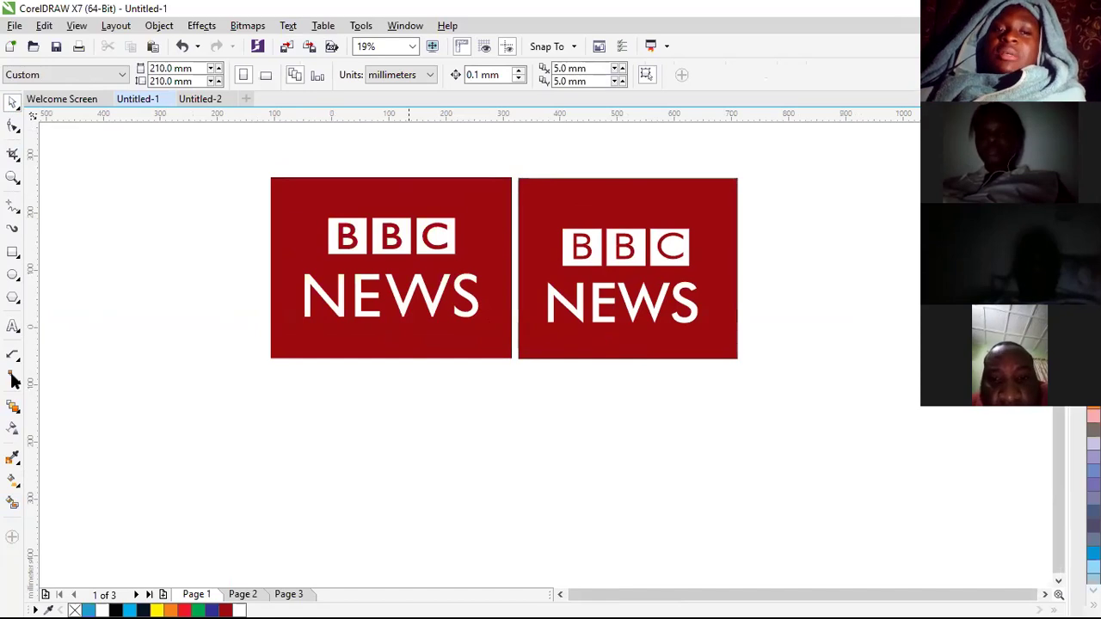
{"action": "scroll", "coordinate": [286, 289], "scroll_direction": "down", "scroll_amount": 1}
{"action": "scroll", "coordinate": [610, 297], "scroll_direction": "up", "scroll_amount": 1}
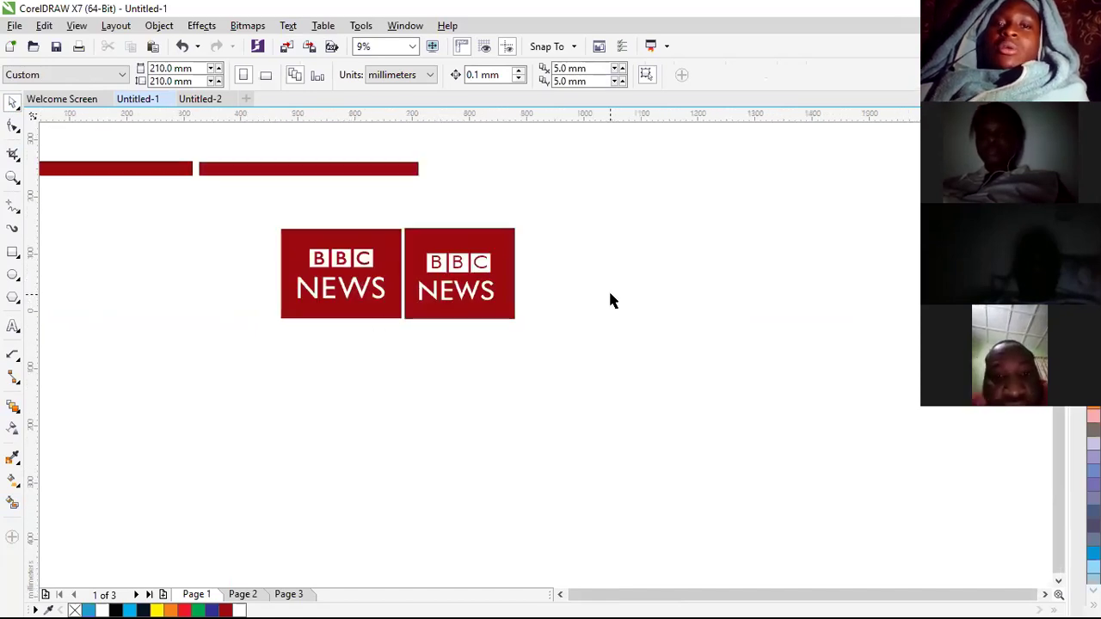
{"action": "left_click", "coordinate": [13, 252]}
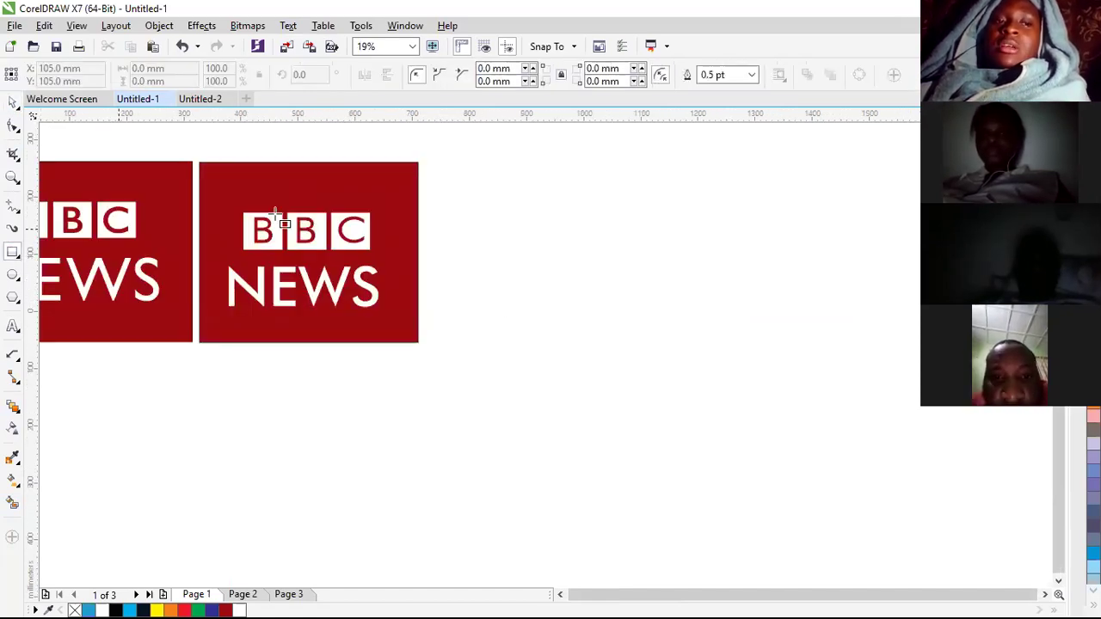
{"action": "left_click_drag", "start_coordinate": [464, 156], "coordinate": [782, 452]}
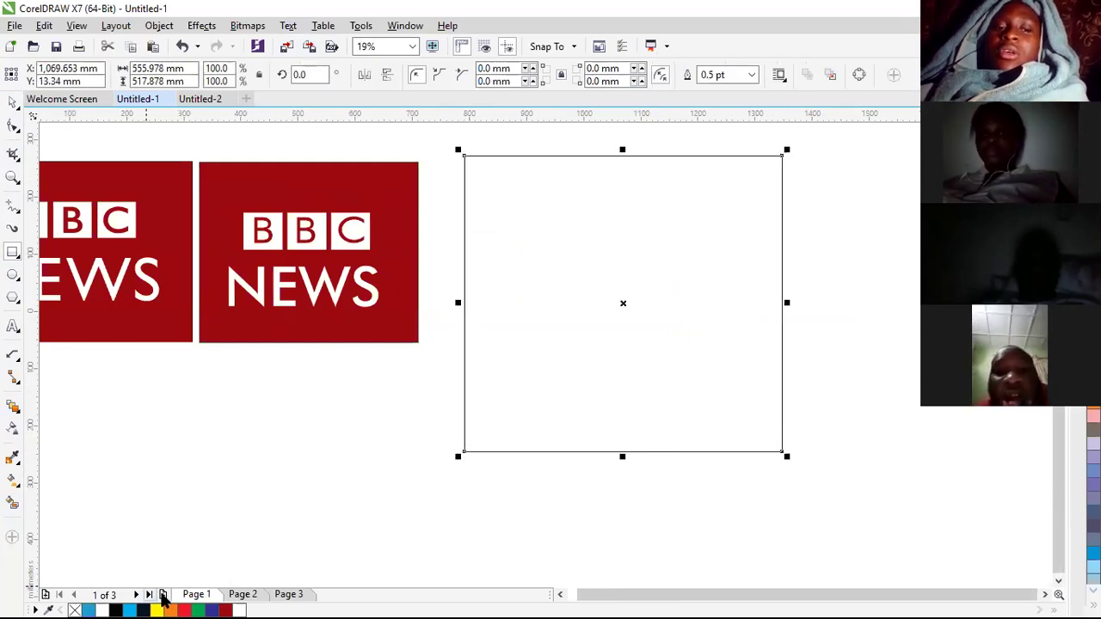
{"action": "left_click", "coordinate": [172, 608]}
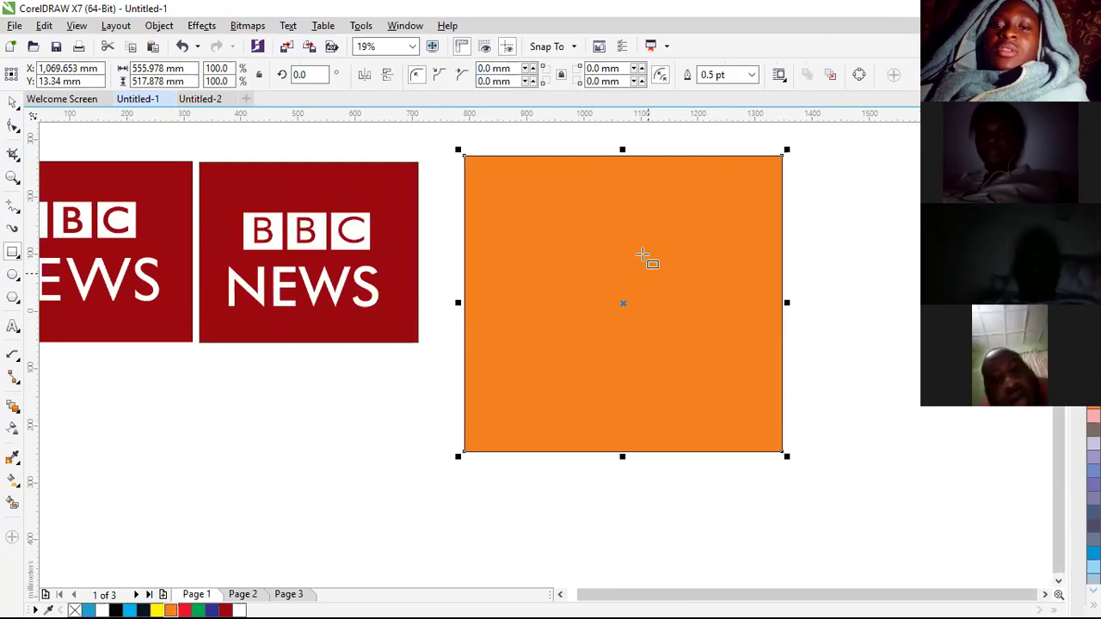
Step: Draw a white rectangle without outline, about 172 by 192 mm, in the upper right of the orange shape
{"action": "left_click_drag", "start_coordinate": [656, 184], "coordinate": [753, 294]}
{"action": "left_click", "coordinate": [101, 608]}
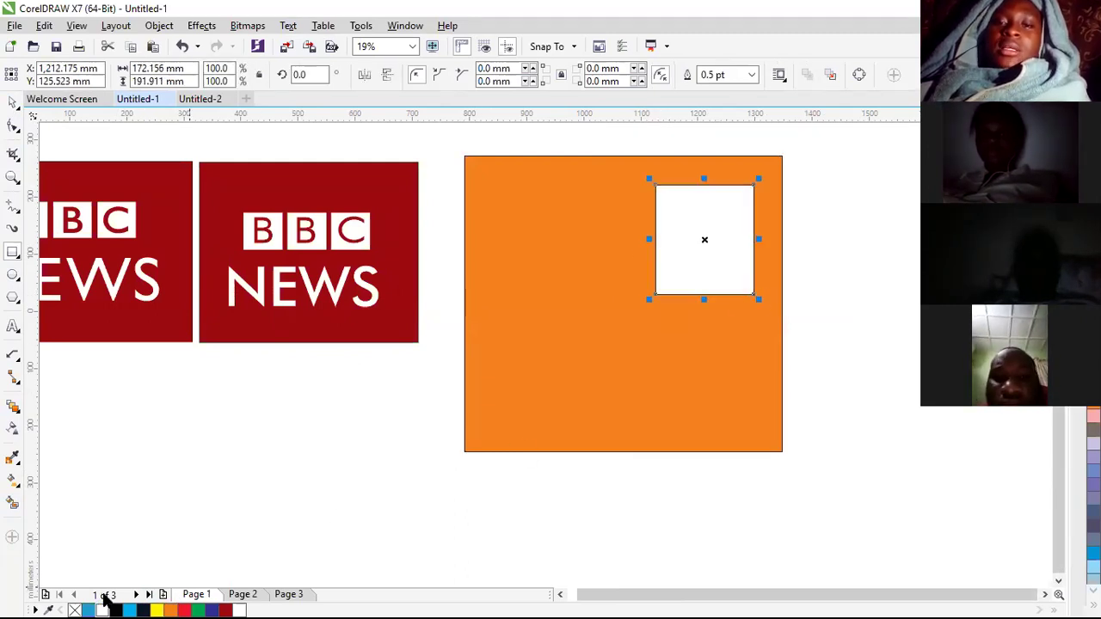
{"action": "right_click", "coordinate": [75, 609]}
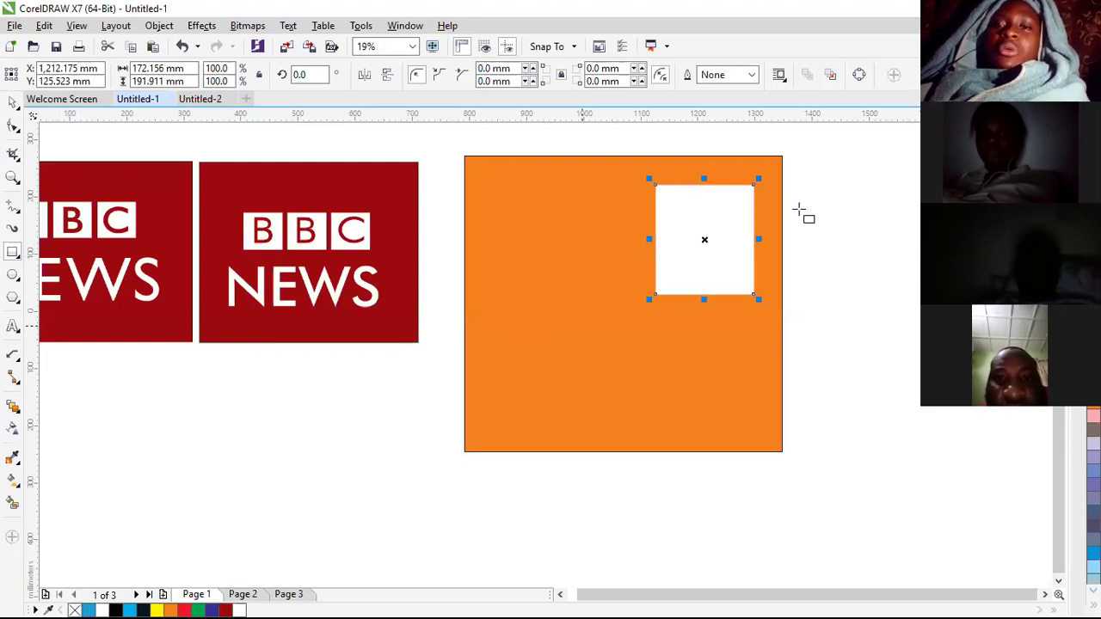
Step: Inspect the orange shape's black outline up close and remove it
{"action": "scroll", "coordinate": [493, 229], "scroll_direction": "up", "scroll_amount": 8}
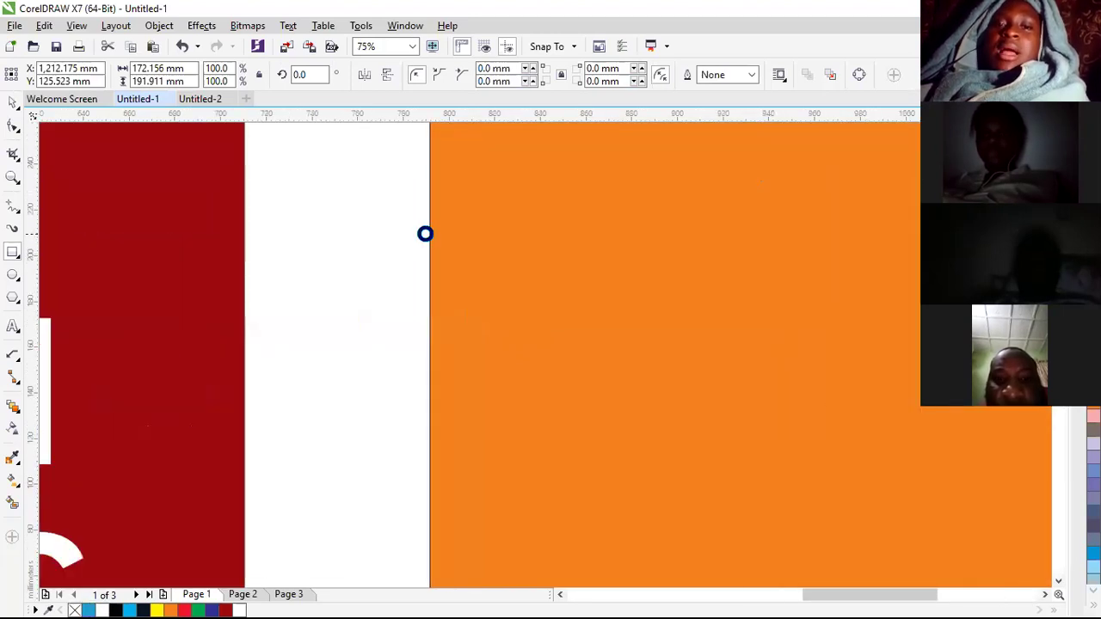
{"action": "scroll", "coordinate": [418, 283], "scroll_direction": "up", "scroll_amount": 6}
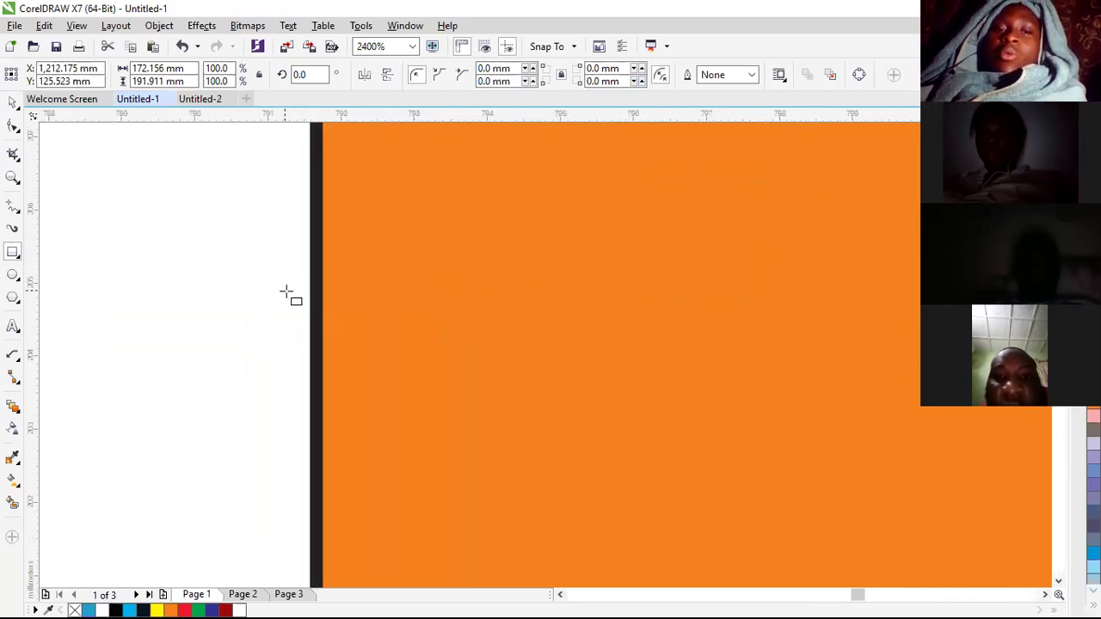
{"action": "scroll", "coordinate": [314, 298], "scroll_direction": "up", "scroll_amount": 1}
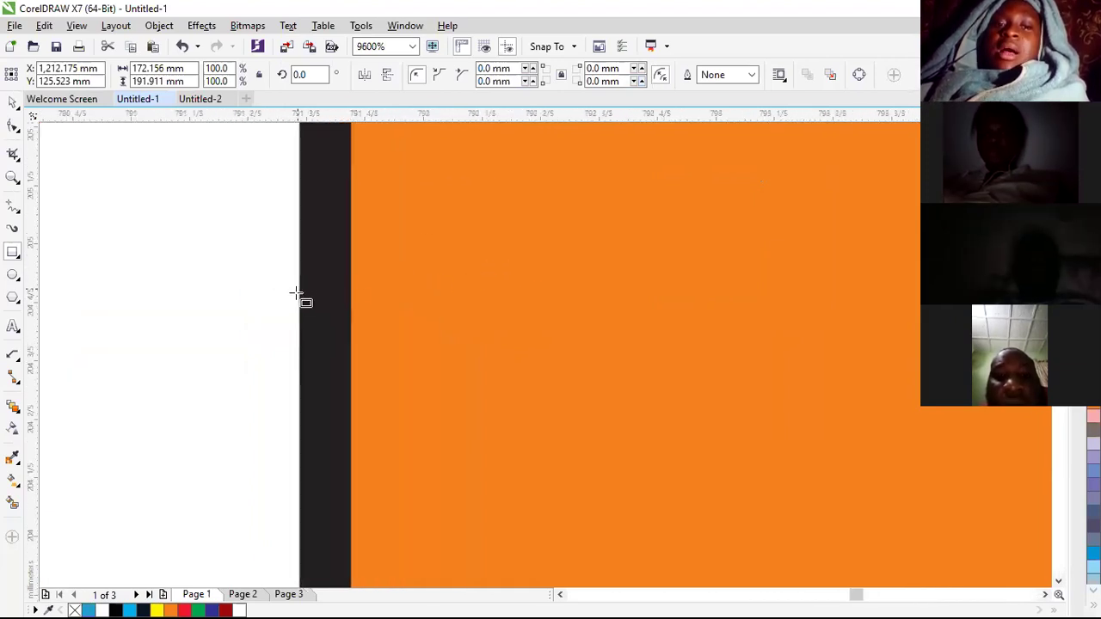
{"action": "left_click", "coordinate": [13, 102]}
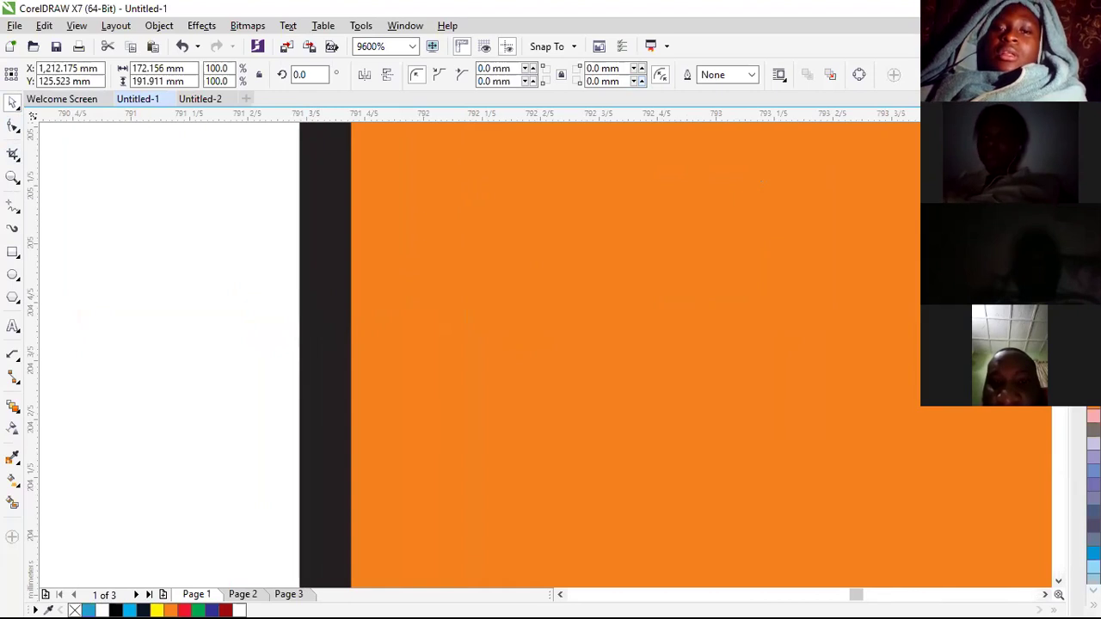
{"action": "scroll", "coordinate": [433, 322], "scroll_direction": "down", "scroll_amount": 3}
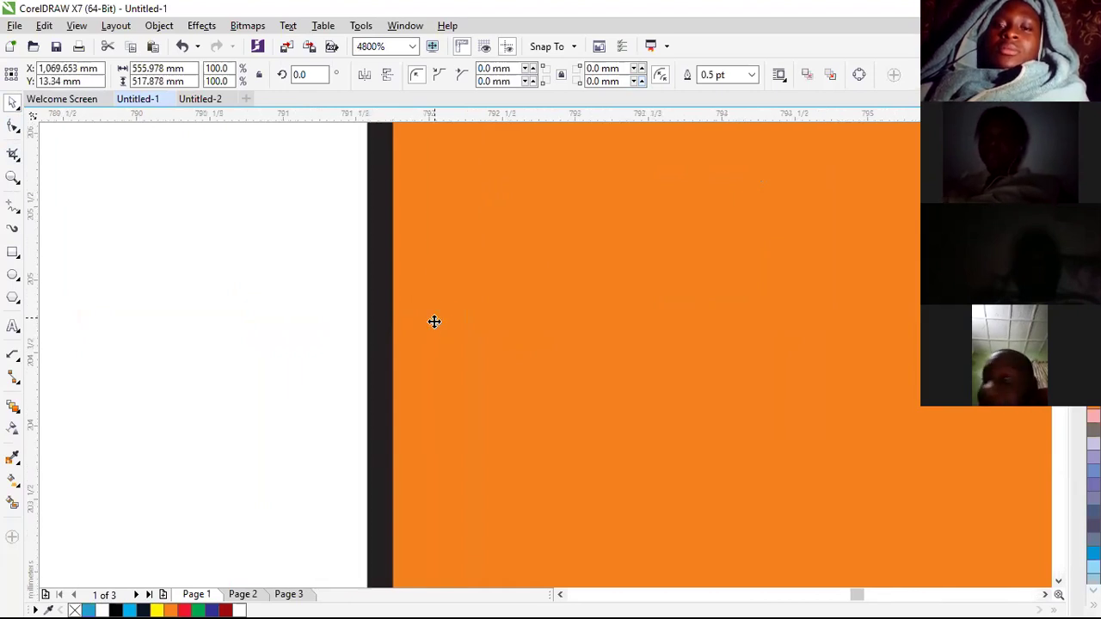
{"action": "scroll", "coordinate": [425, 349], "scroll_direction": "up", "scroll_amount": 2}
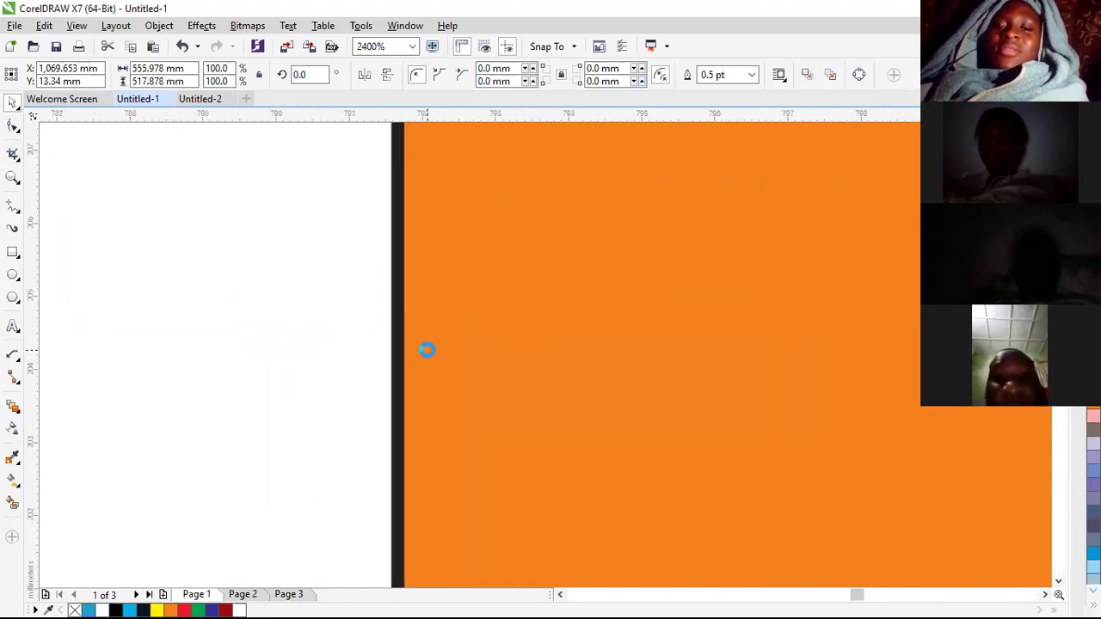
{"action": "scroll", "coordinate": [425, 351], "scroll_direction": "down", "scroll_amount": 3}
{"action": "scroll", "coordinate": [425, 353], "scroll_direction": "down", "scroll_amount": 3}
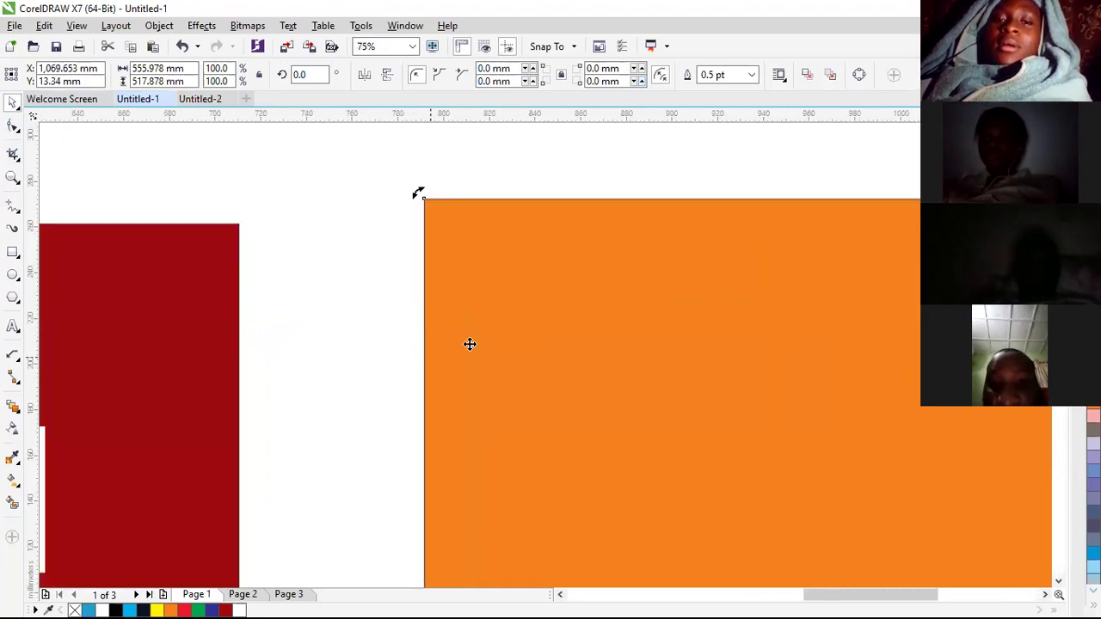
{"action": "right_click", "coordinate": [74, 610]}
{"action": "left_click", "coordinate": [506, 165]}
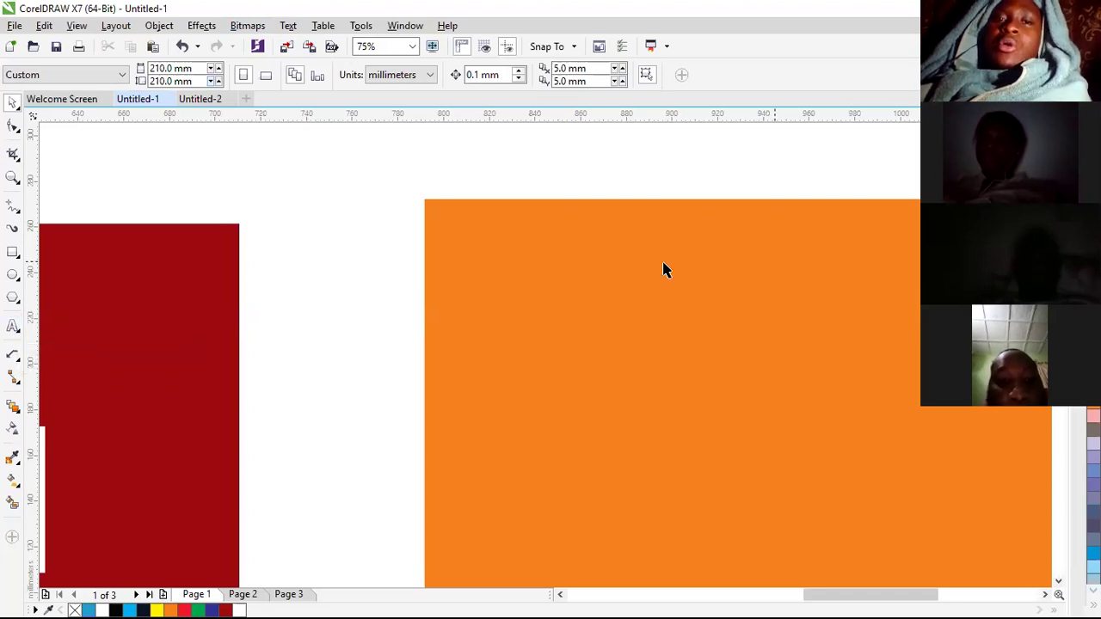
{"action": "left_click", "coordinate": [394, 26]}
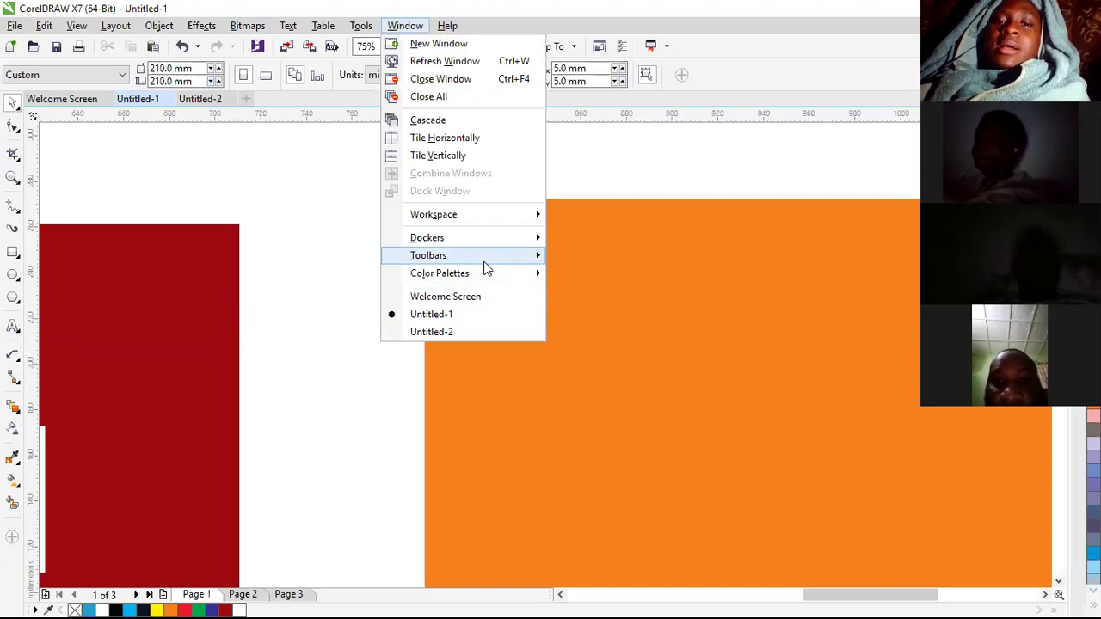
{"action": "mouse_move", "coordinate": [487, 261]}
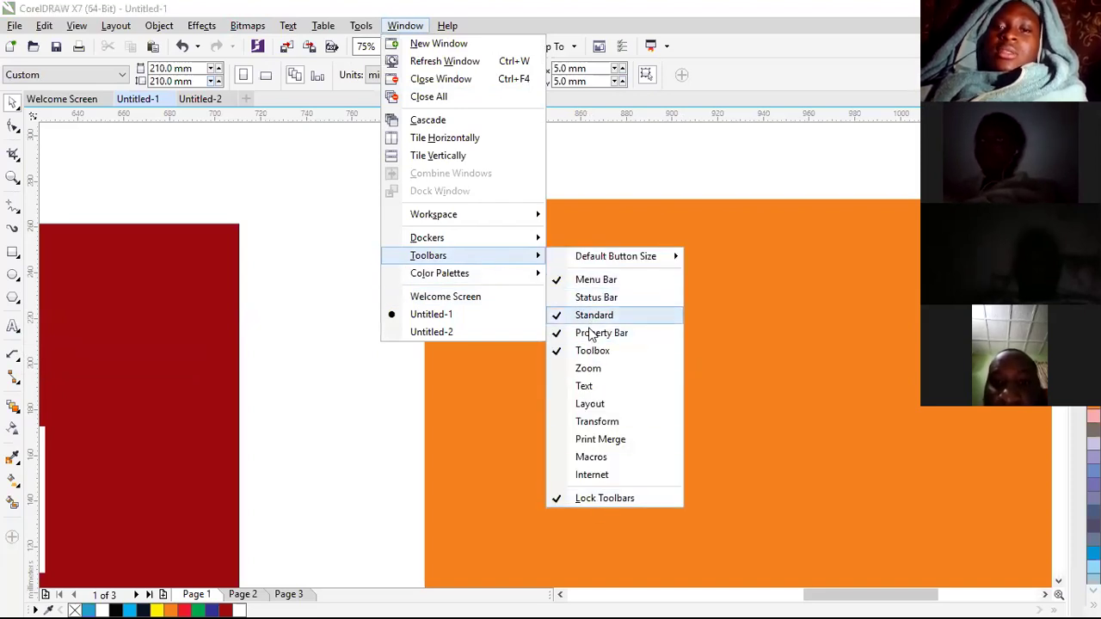
{"action": "left_click", "coordinate": [621, 178]}
Step: Add the text gtbANK to the lower part of the orange shape and enlarge it to about 249 pt
{"action": "scroll", "coordinate": [227, 292], "scroll_direction": "down", "scroll_amount": 4}
{"action": "scroll", "coordinate": [378, 427], "scroll_direction": "up", "scroll_amount": 1}
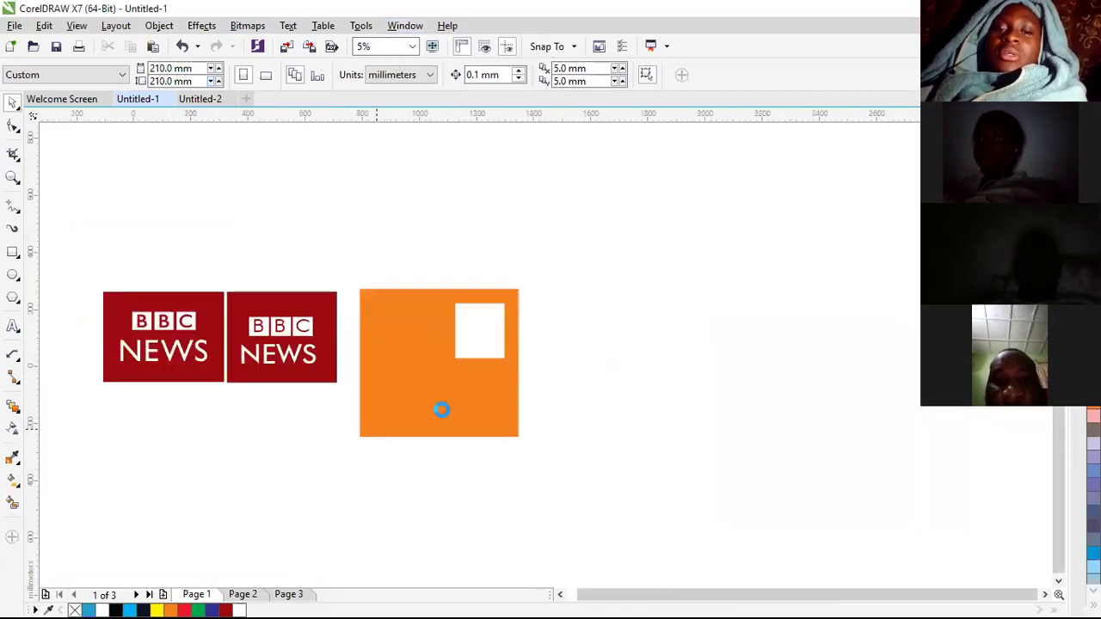
{"action": "scroll", "coordinate": [441, 410], "scroll_direction": "up", "scroll_amount": 1}
{"action": "left_click", "coordinate": [13, 327]}
{"action": "left_click", "coordinate": [389, 383]}
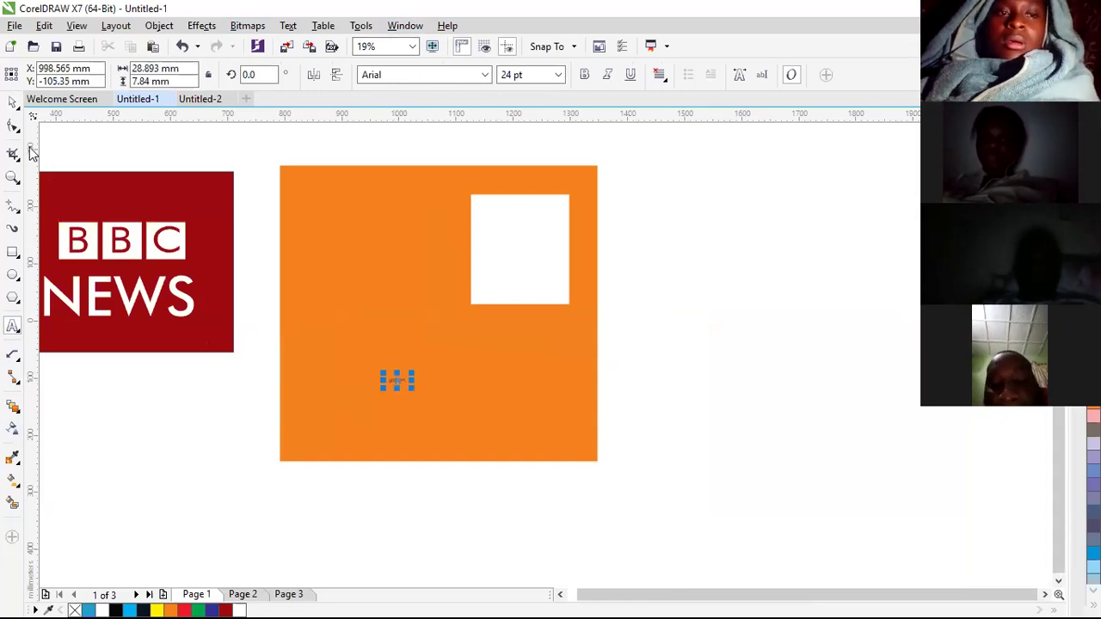
{"action": "left_click", "coordinate": [14, 103]}
{"action": "left_click_drag", "start_coordinate": [415, 392], "coordinate": [568, 488]}
Step: Replace the wording of the text on the orange shape with GTBank
{"action": "double_click", "coordinate": [469, 400]}
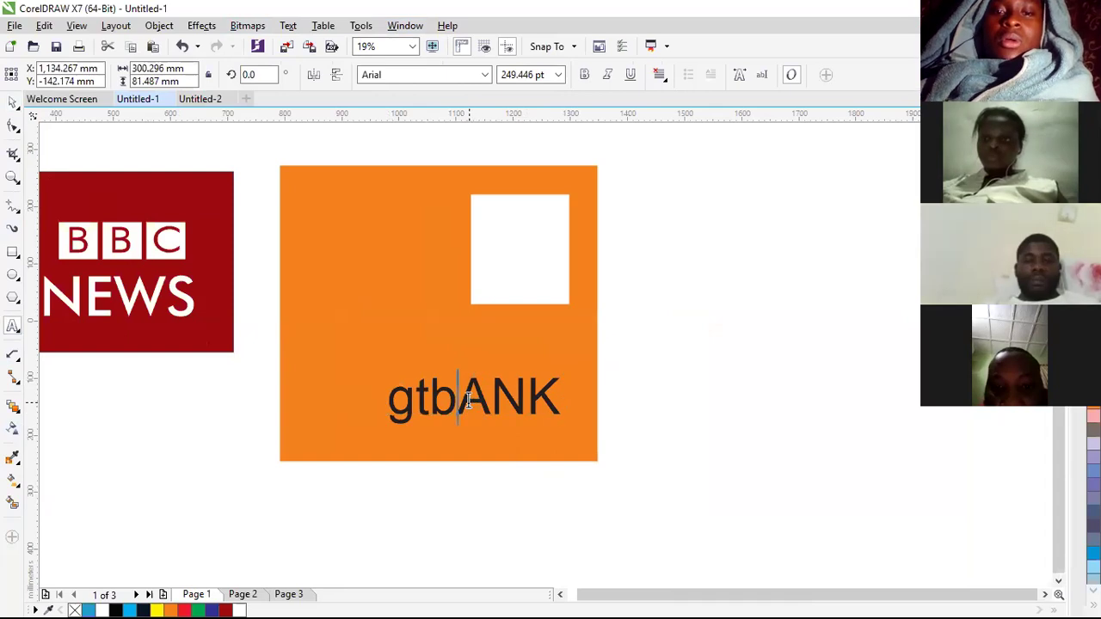
{"action": "key", "text": "ctrl+a"}
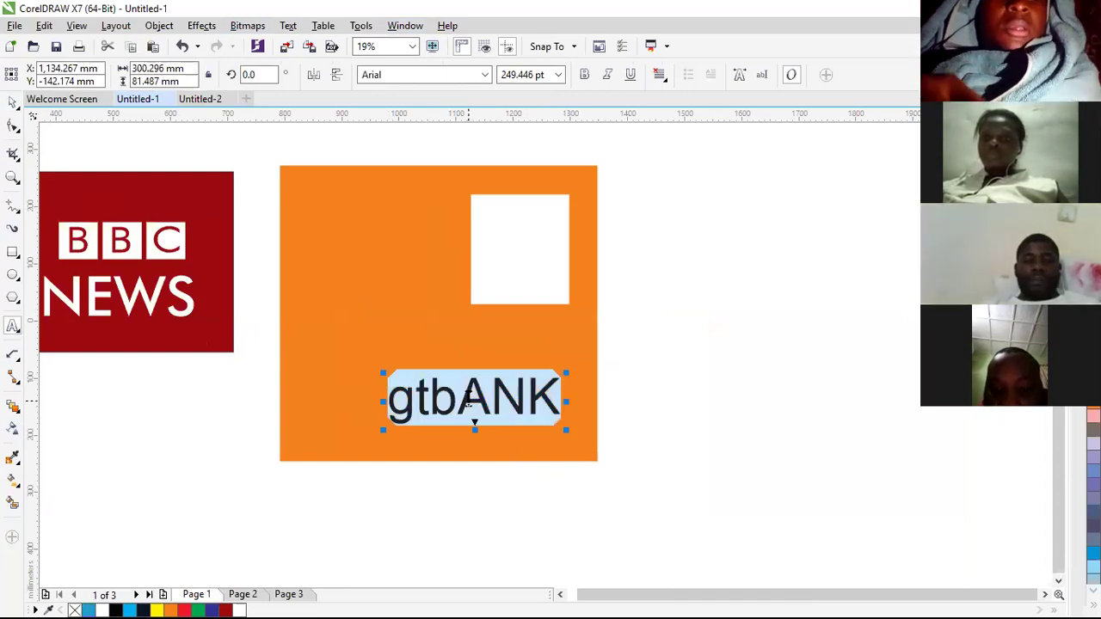
{"action": "type", "text": "GTB"}
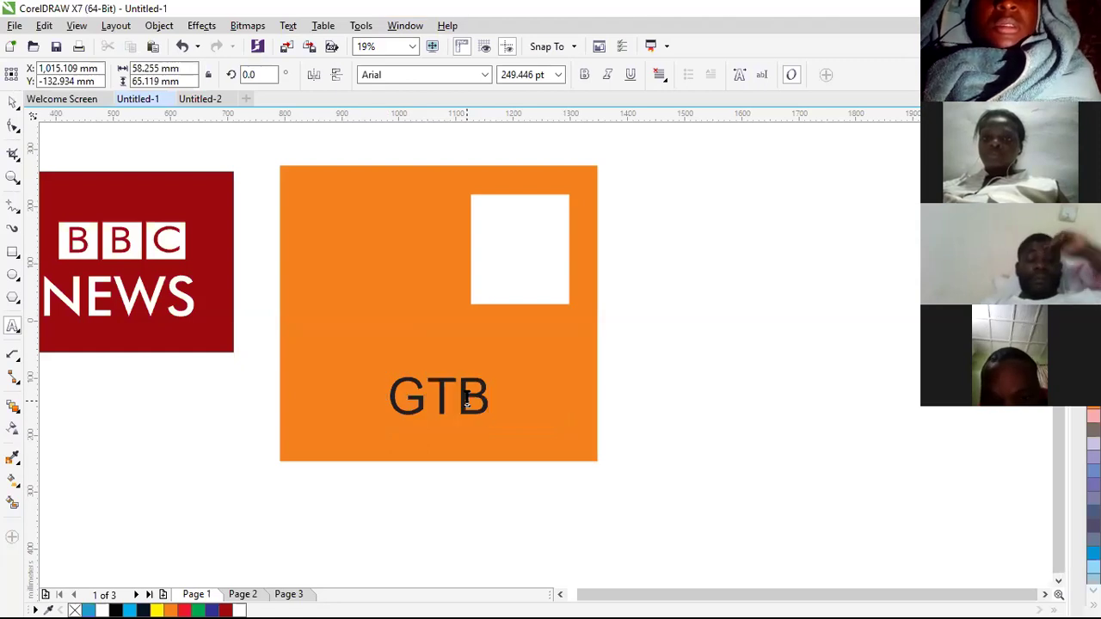
{"action": "type", "text": "ank"}
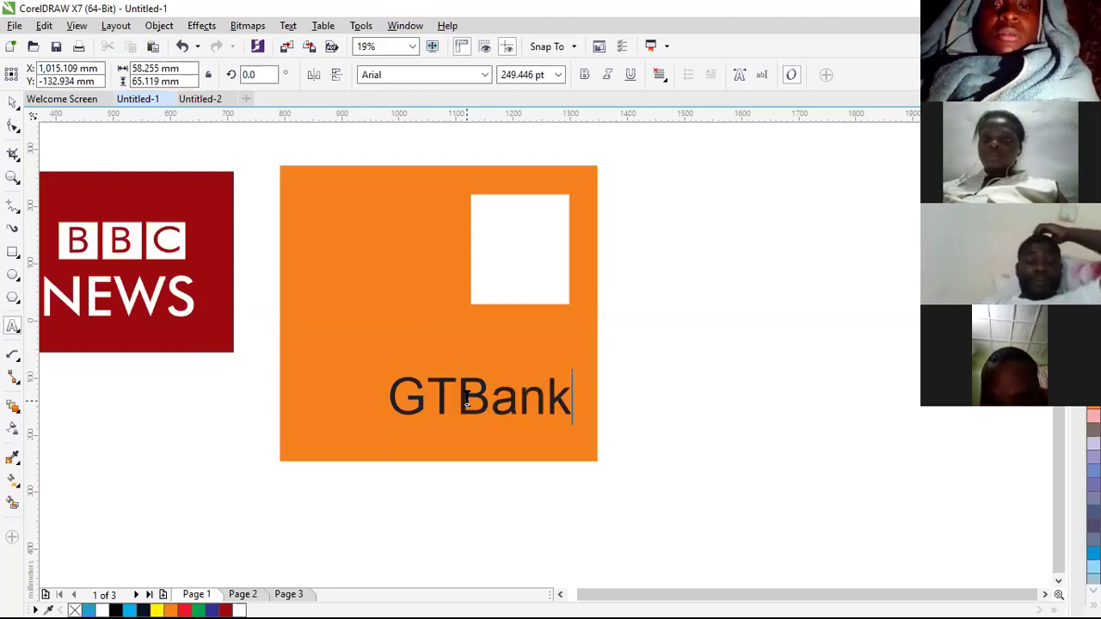
Step: Enlarge the GTBank text to about 346 pt and move it up to just below the white rectangle
{"action": "left_click", "coordinate": [12, 102]}
{"action": "left_click_drag", "start_coordinate": [372, 365], "coordinate": [304, 339]}
{"action": "left_click_drag", "start_coordinate": [425, 381], "coordinate": [429, 354]}
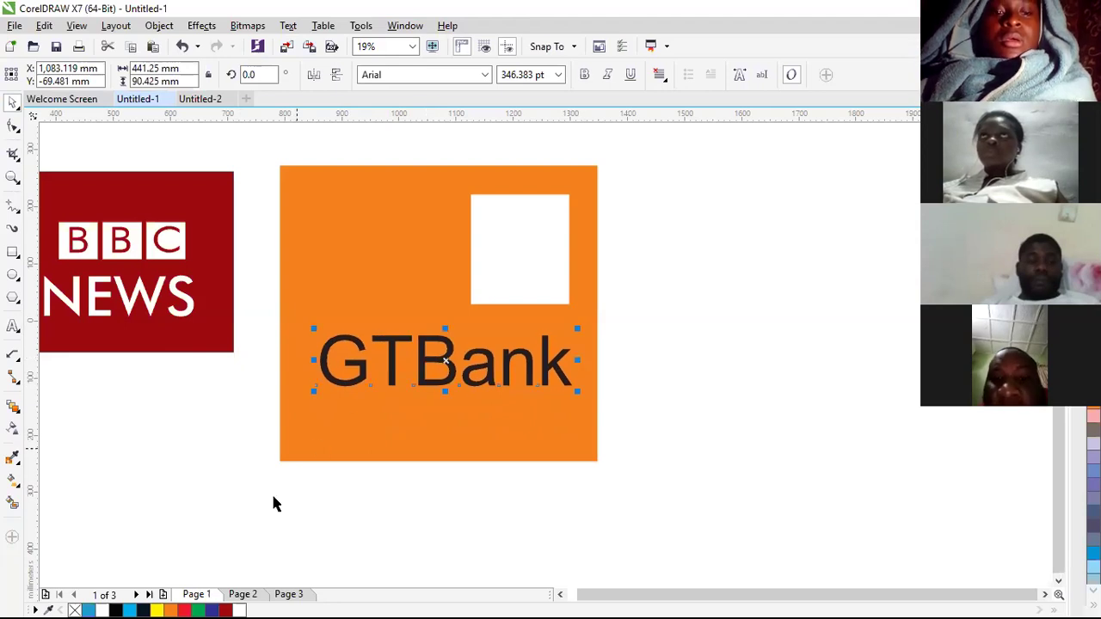
Step: Fill the GTBank text with white and set its font to Futura Bk BT
{"action": "left_click", "coordinate": [102, 609]}
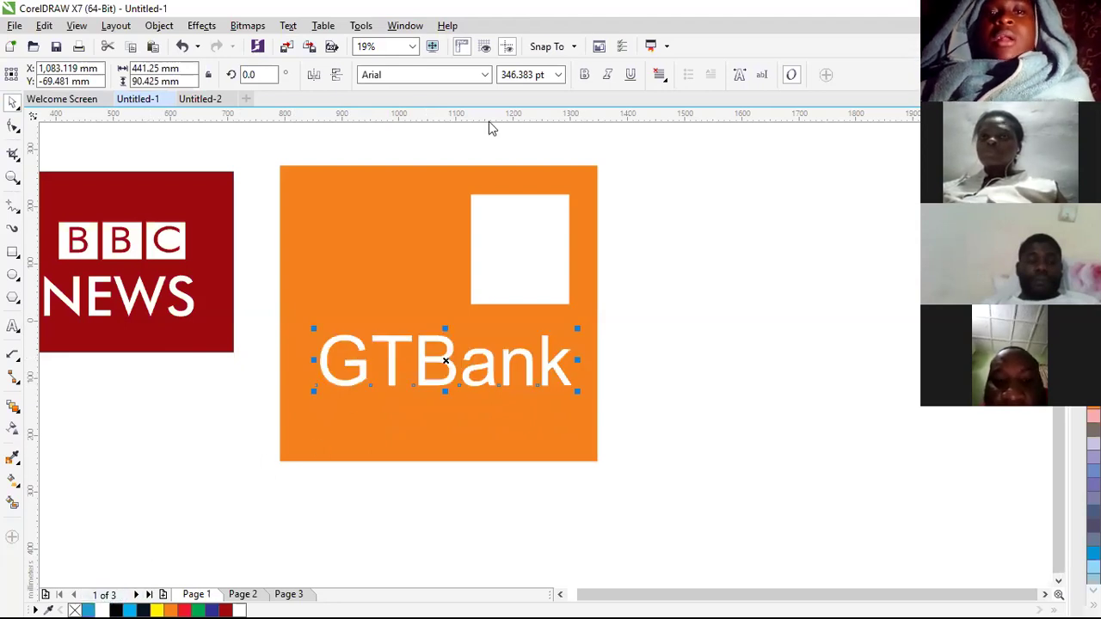
{"action": "left_click", "coordinate": [484, 76]}
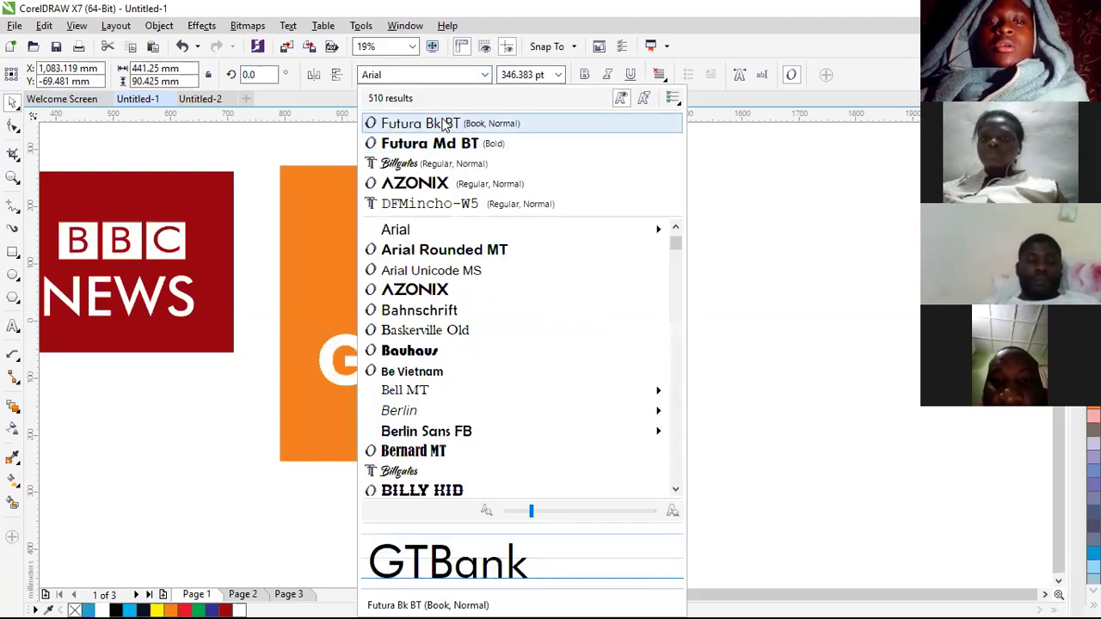
{"action": "left_click", "coordinate": [445, 125]}
{"action": "left_click", "coordinate": [683, 298]}
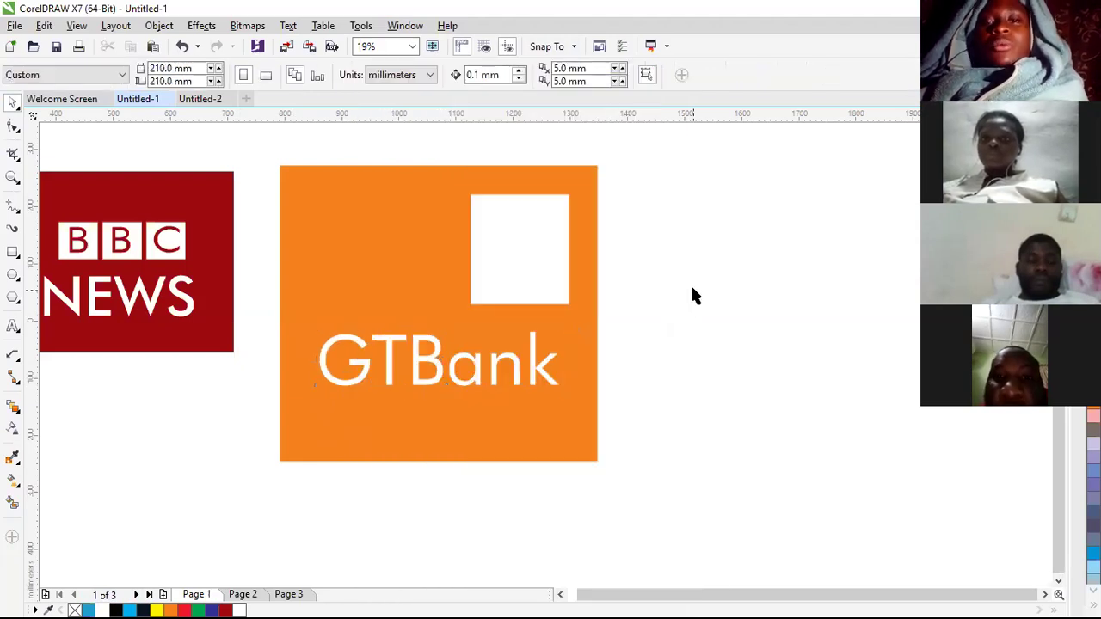
Step: Enlarge the GTBank text proportionally to about 364 pt so it spans most of the orange shape
{"action": "left_click", "coordinate": [516, 371]}
{"action": "left_click_drag", "start_coordinate": [564, 392], "coordinate": [582, 400]}
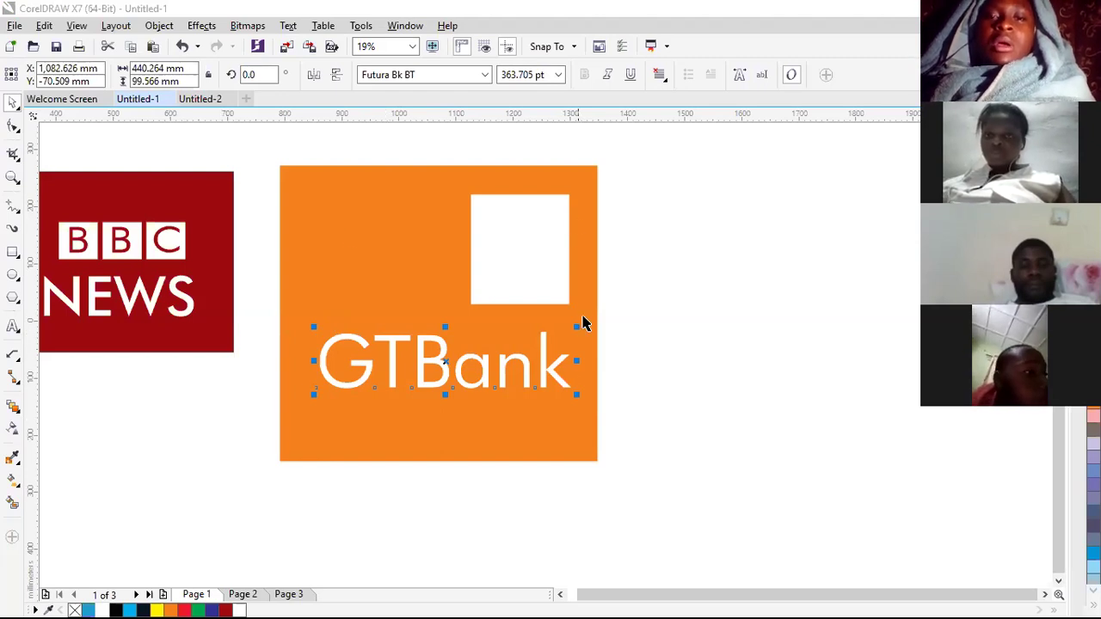
{"action": "left_click", "coordinate": [678, 376]}
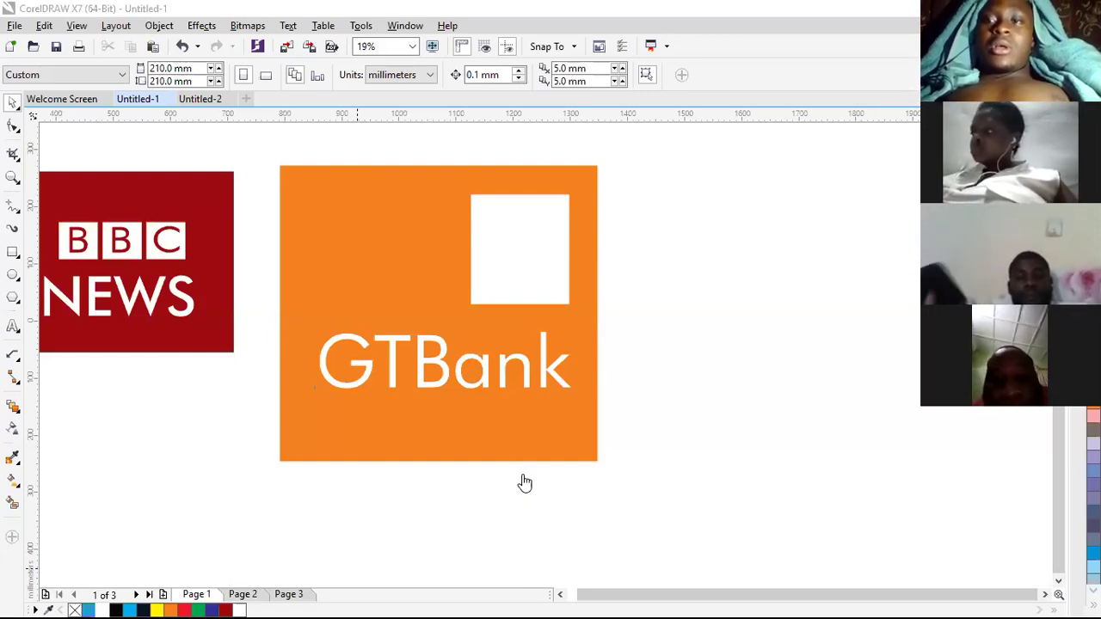
Step: Paste the picture of brand logos and place it beside the GTBank logo, enlarged to about 1,313 by 739 mm
{"action": "scroll", "coordinate": [472, 214], "scroll_direction": "down", "scroll_amount": 4}
{"action": "right_click", "coordinate": [505, 273]}
{"action": "left_click", "coordinate": [544, 376]}
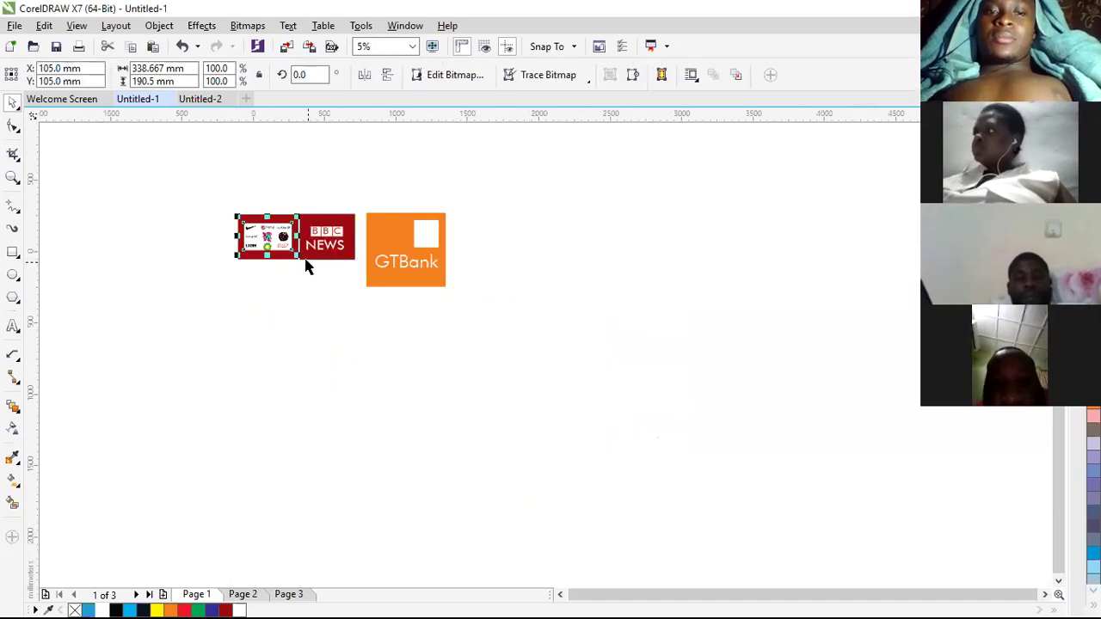
{"action": "left_click_drag", "start_coordinate": [296, 255], "coordinate": [388, 340]}
{"action": "left_click_drag", "start_coordinate": [329, 277], "coordinate": [543, 252]}
{"action": "scroll", "coordinate": [500, 242], "scroll_direction": "up", "scroll_amount": 2}
{"action": "scroll", "coordinate": [483, 189], "scroll_direction": "down", "scroll_amount": 2}
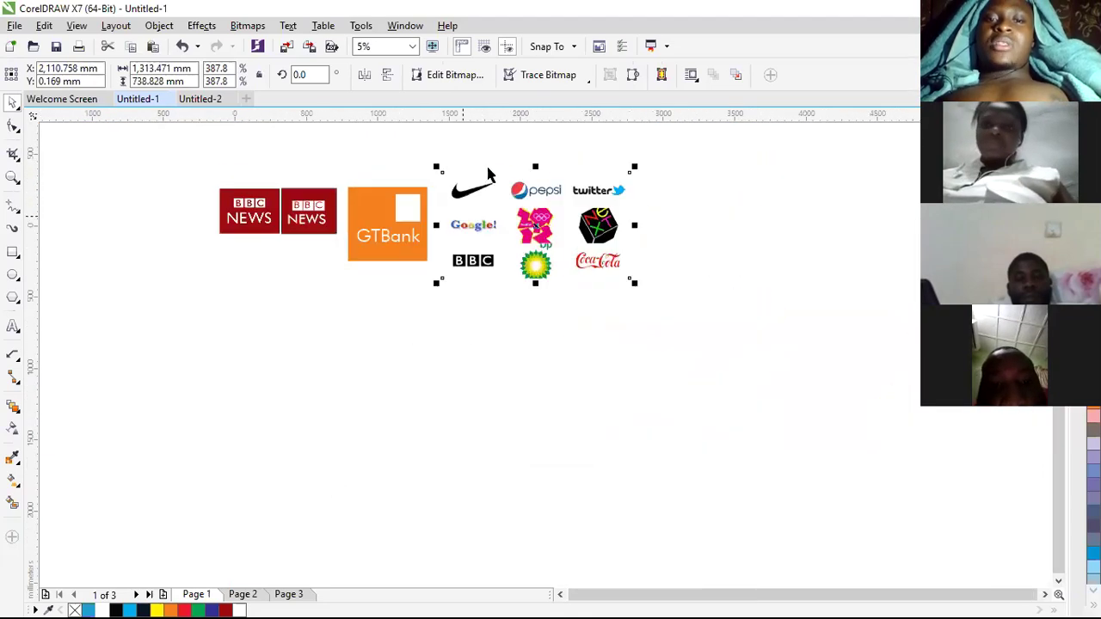
Step: Zoom in on the Nike swoosh in the pasted logo picture and activate the Freehand tool
{"action": "scroll", "coordinate": [487, 177], "scroll_direction": "up", "scroll_amount": 1}
{"action": "scroll", "coordinate": [399, 223], "scroll_direction": "up", "scroll_amount": 2}
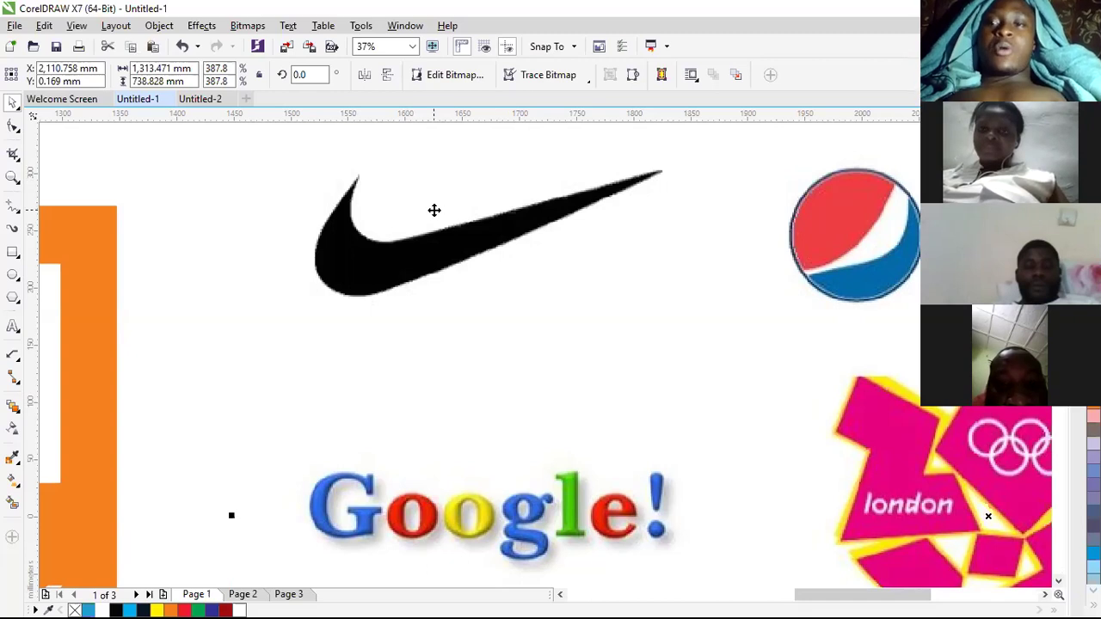
{"action": "left_click", "coordinate": [12, 207]}
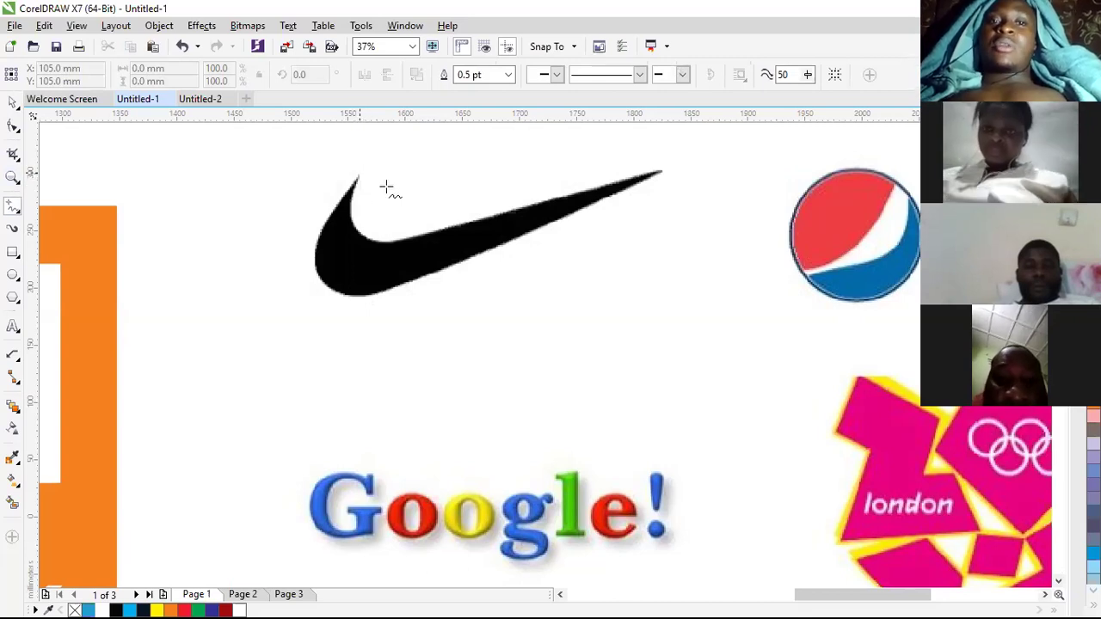
{"action": "scroll", "coordinate": [359, 179], "scroll_direction": "up", "scroll_amount": 4}
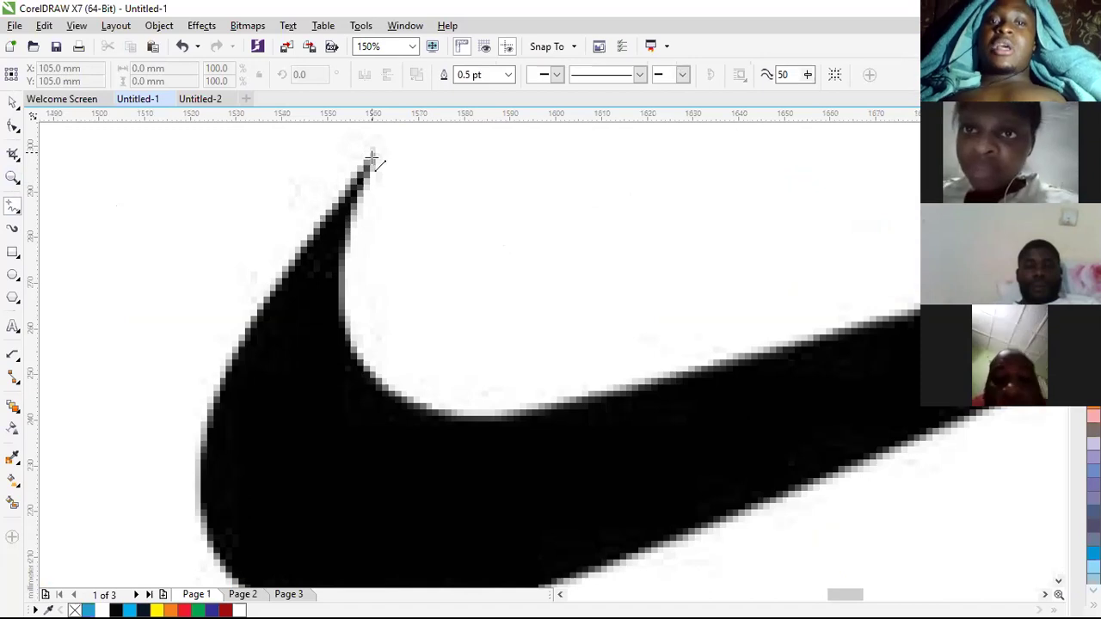
{"action": "left_click", "coordinate": [371, 155]}
{"action": "left_click", "coordinate": [383, 186]}
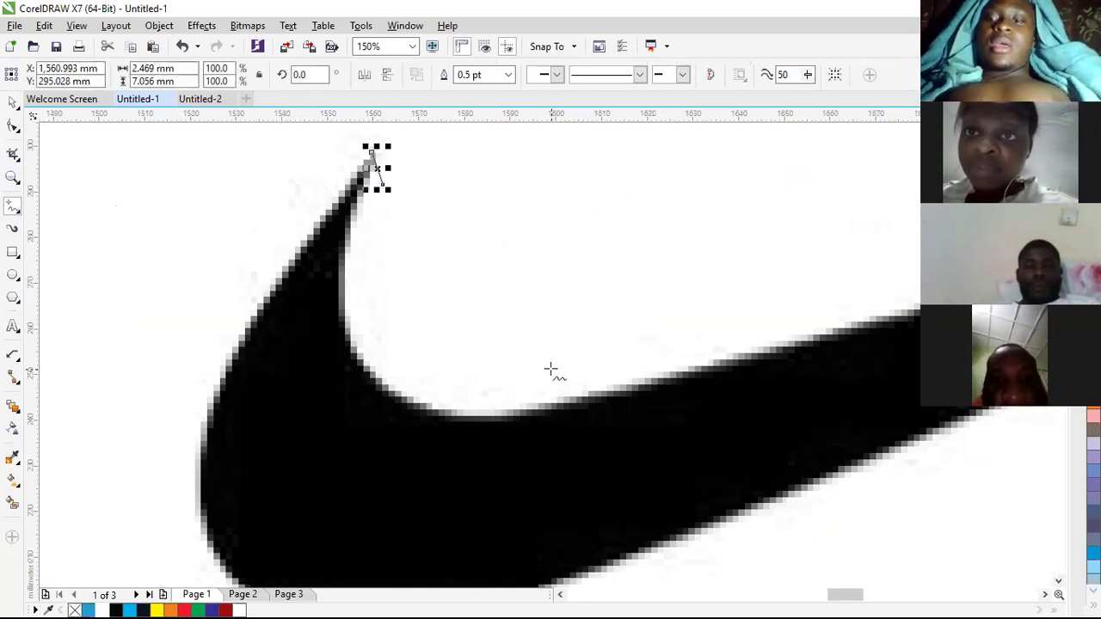
{"action": "key", "text": "Delete"}
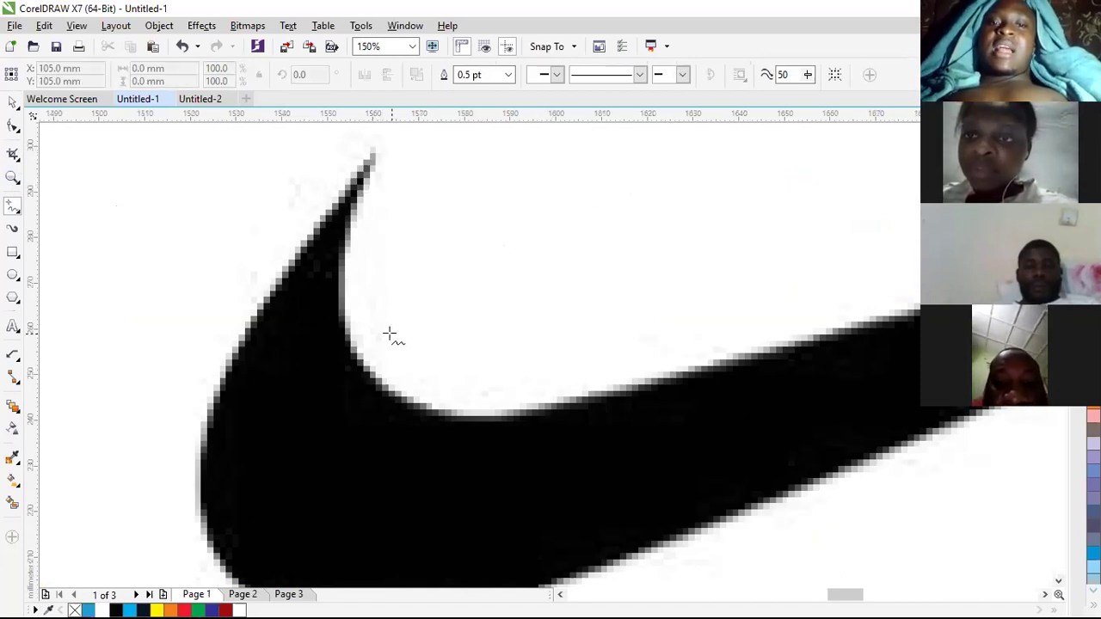
Step: Draw a closed straight-segment Freehand outline about 302 by 108 mm through both swoosh tips, along its lower edge and around its rounded end
{"action": "scroll", "coordinate": [373, 327], "scroll_direction": "down", "scroll_amount": 4}
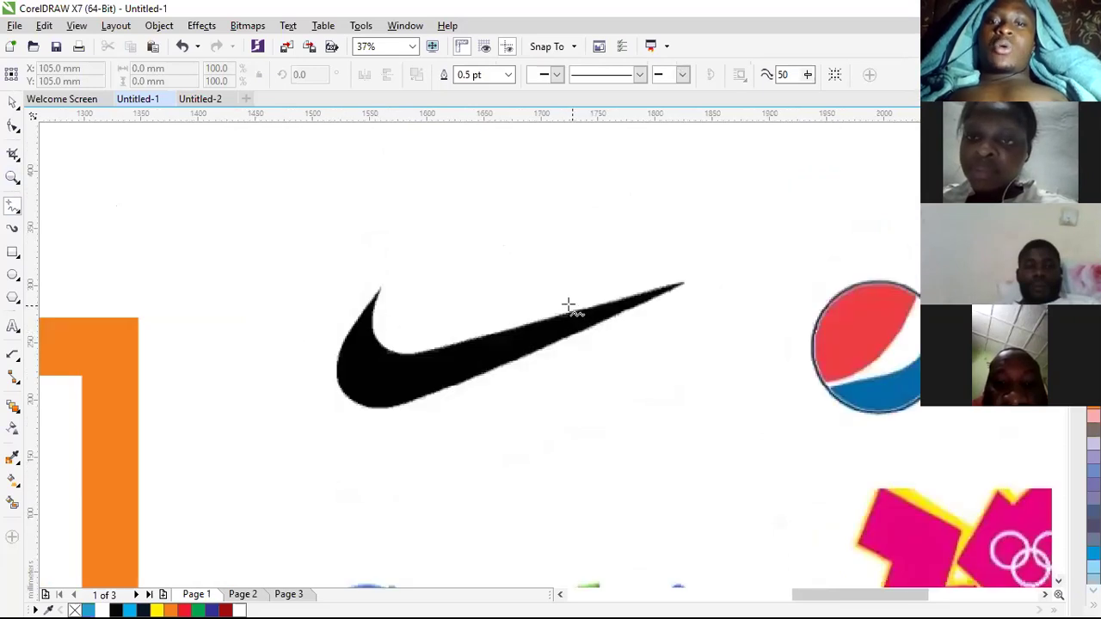
{"action": "scroll", "coordinate": [568, 305], "scroll_direction": "up", "scroll_amount": 2}
{"action": "left_click", "coordinate": [193, 272]}
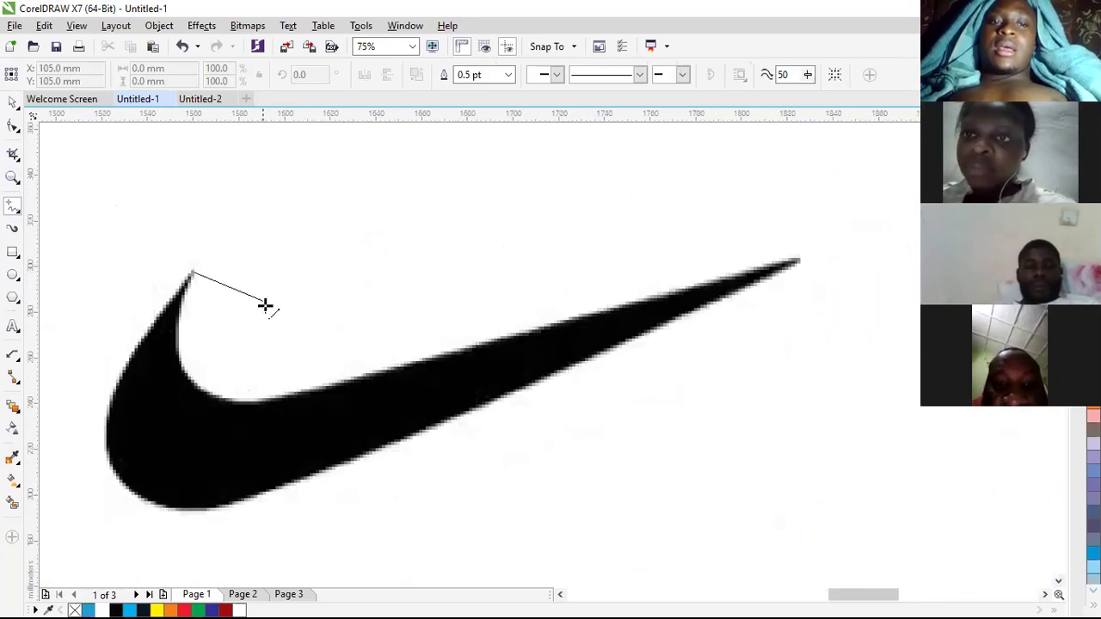
{"action": "left_click", "coordinate": [798, 261]}
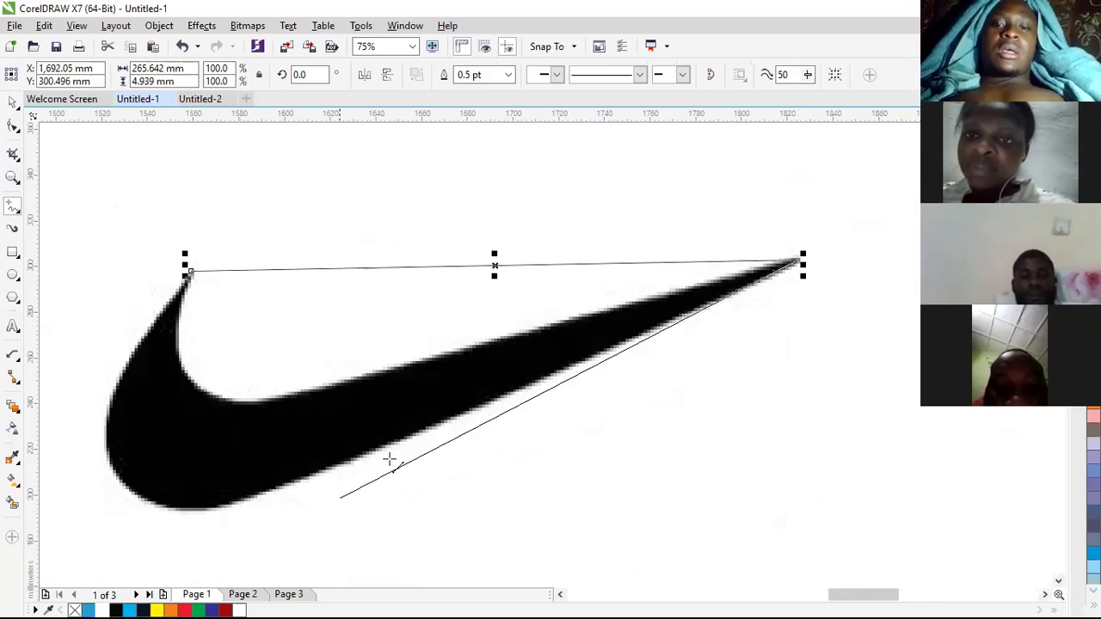
{"action": "left_click", "coordinate": [497, 402]}
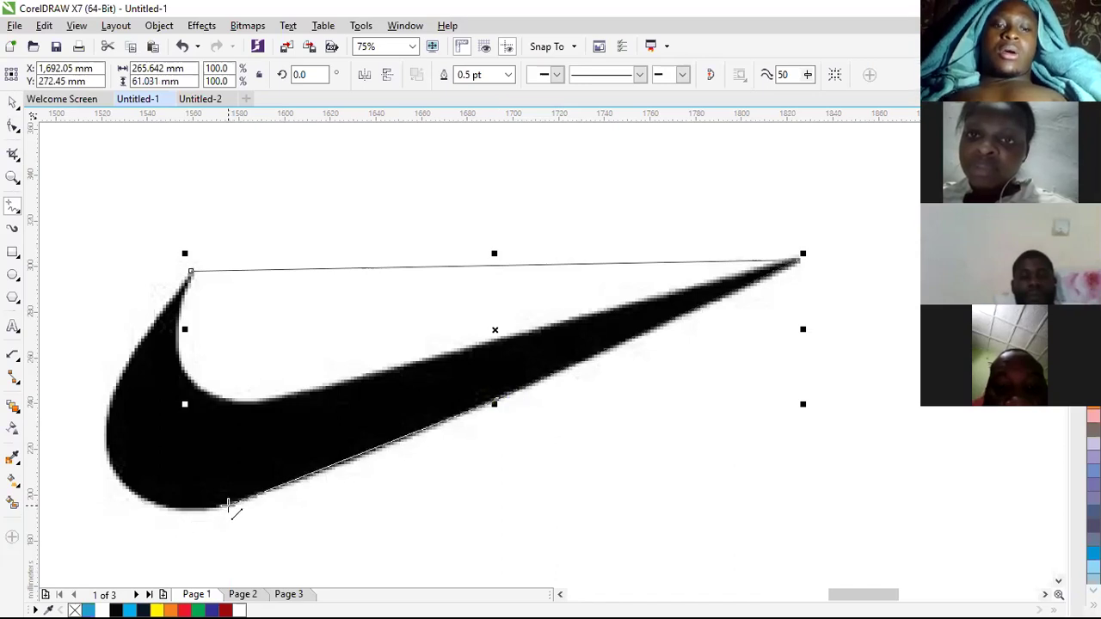
{"action": "left_click", "coordinate": [232, 505]}
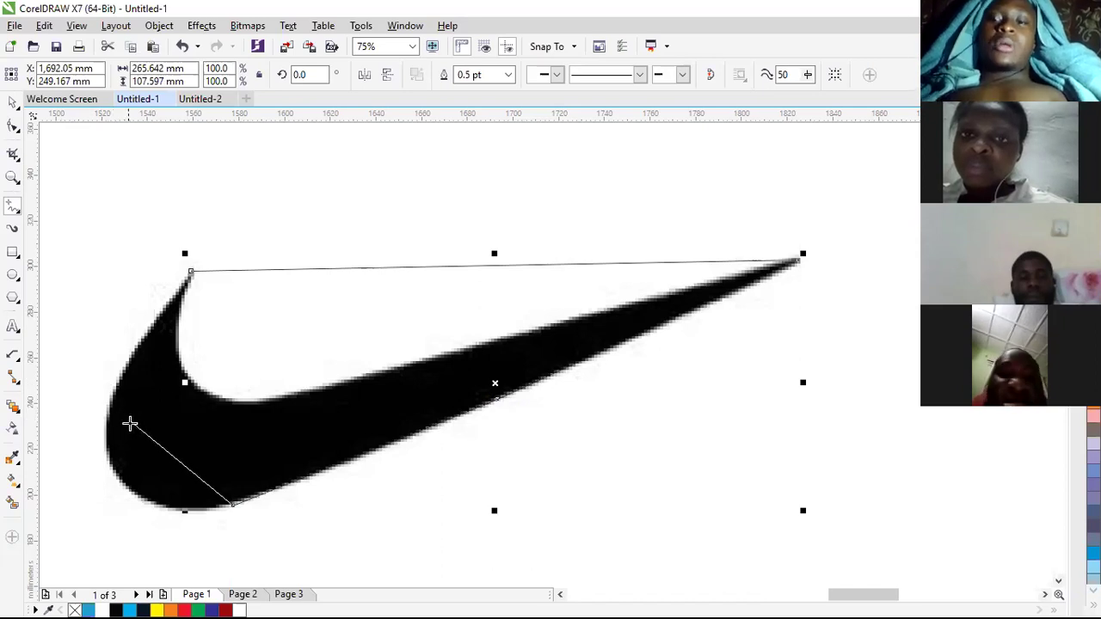
{"action": "left_click", "coordinate": [107, 405]}
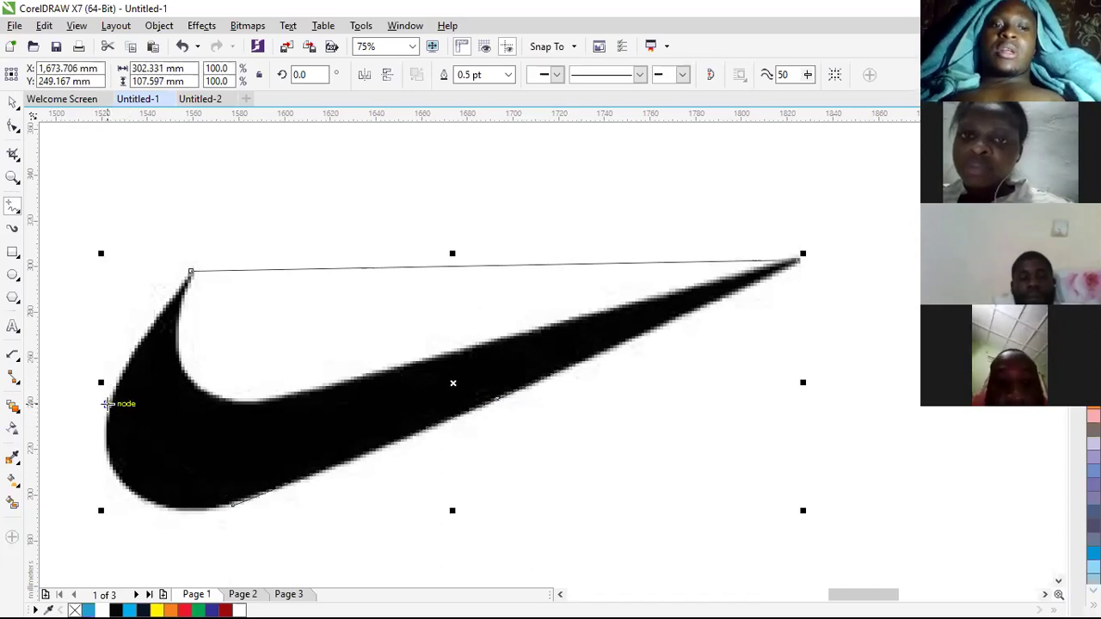
{"action": "left_click", "coordinate": [190, 271]}
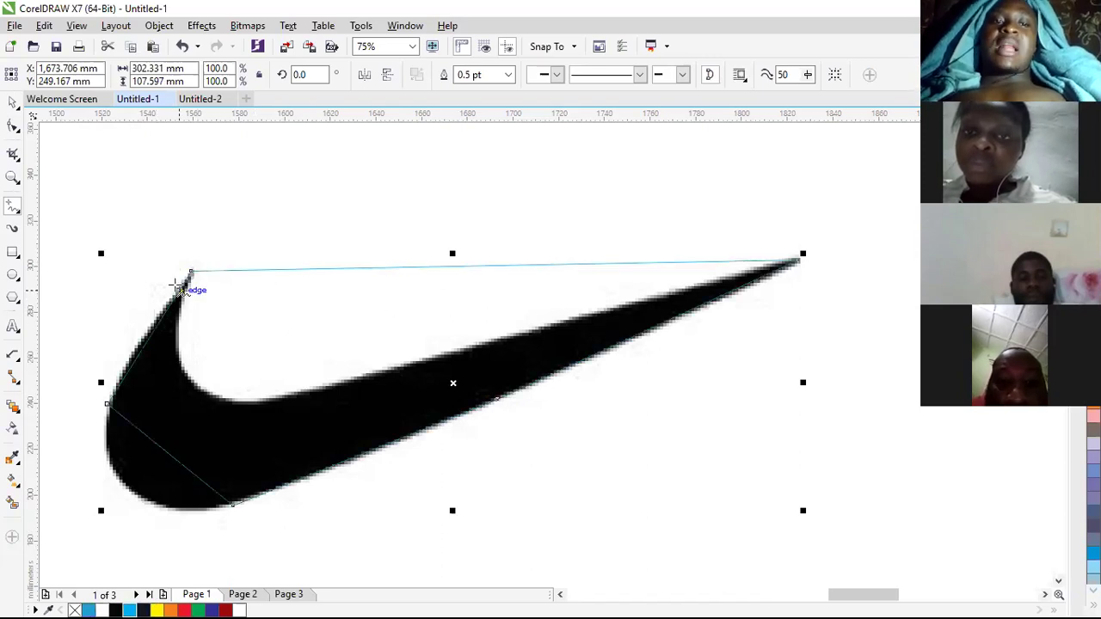
Step: Convert the outline's straight segment between the two swoosh tips to a curve and bend it down into the swoosh's inner edge
{"action": "scroll", "coordinate": [177, 284], "scroll_direction": "up", "scroll_amount": 2}
{"action": "scroll", "coordinate": [181, 285], "scroll_direction": "down", "scroll_amount": 3}
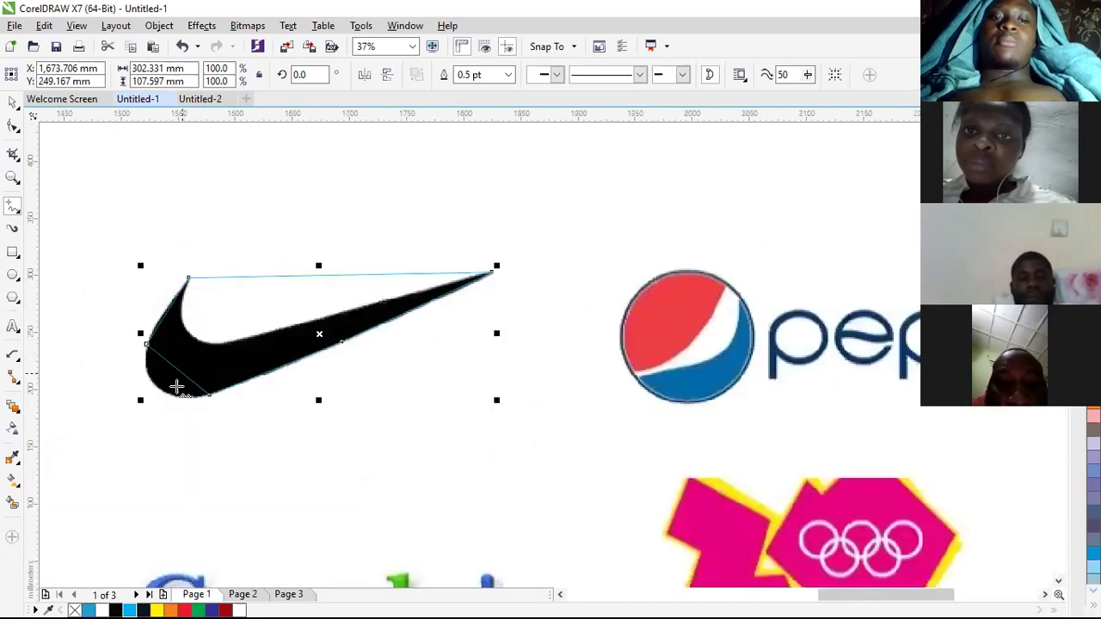
{"action": "scroll", "coordinate": [176, 389], "scroll_direction": "up", "scroll_amount": 2}
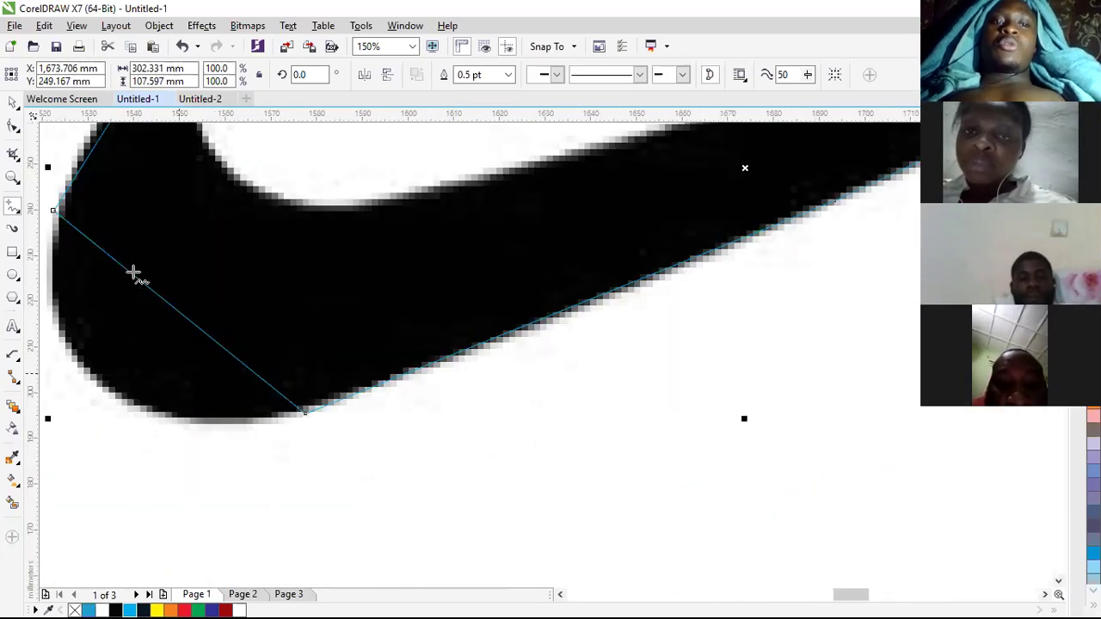
{"action": "scroll", "coordinate": [171, 326], "scroll_direction": "down", "scroll_amount": 2}
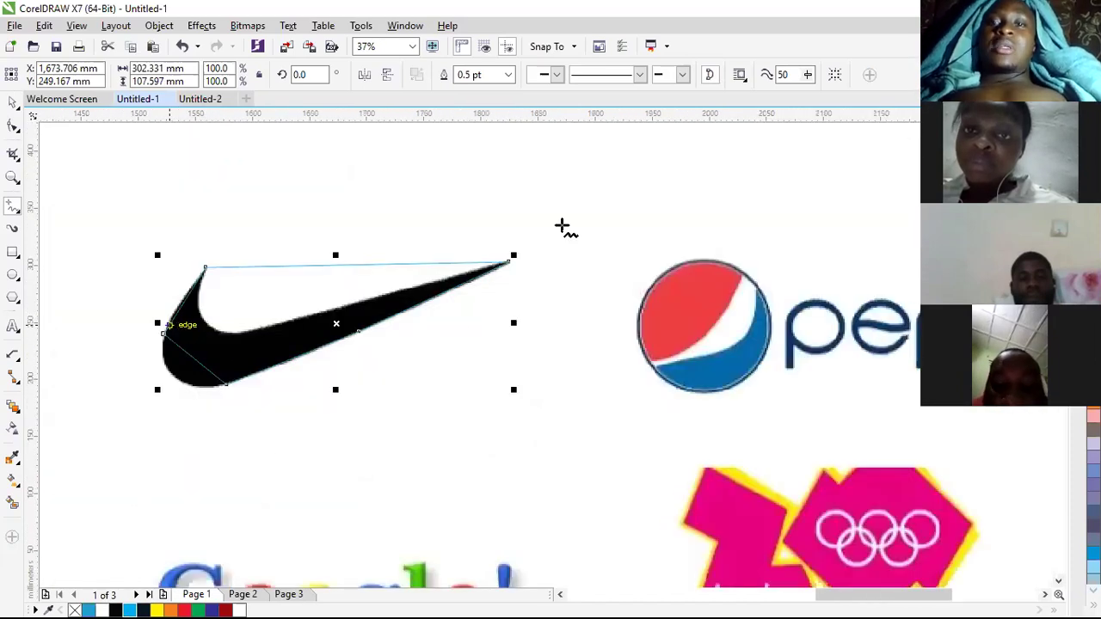
{"action": "scroll", "coordinate": [170, 326], "scroll_direction": "up", "scroll_amount": 1}
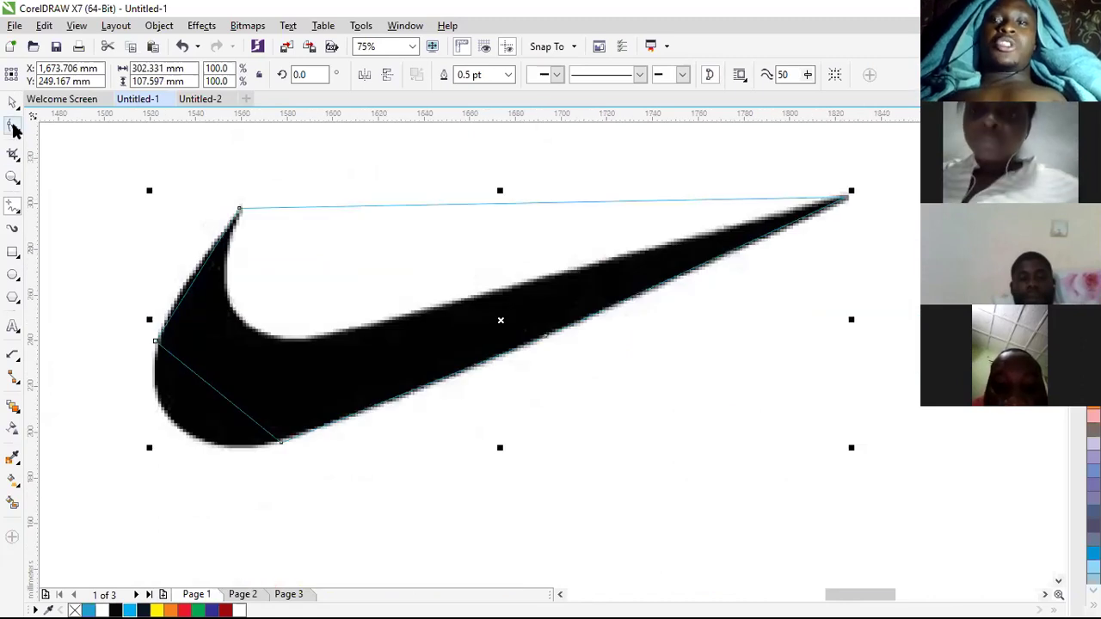
{"action": "left_click", "coordinate": [13, 128]}
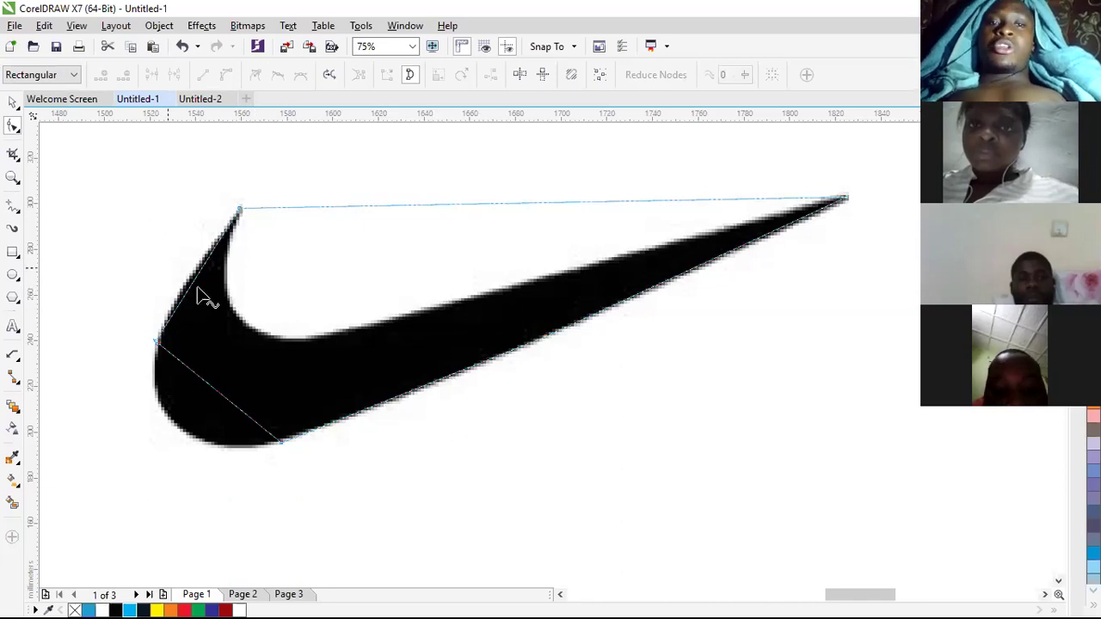
{"action": "left_click", "coordinate": [566, 202]}
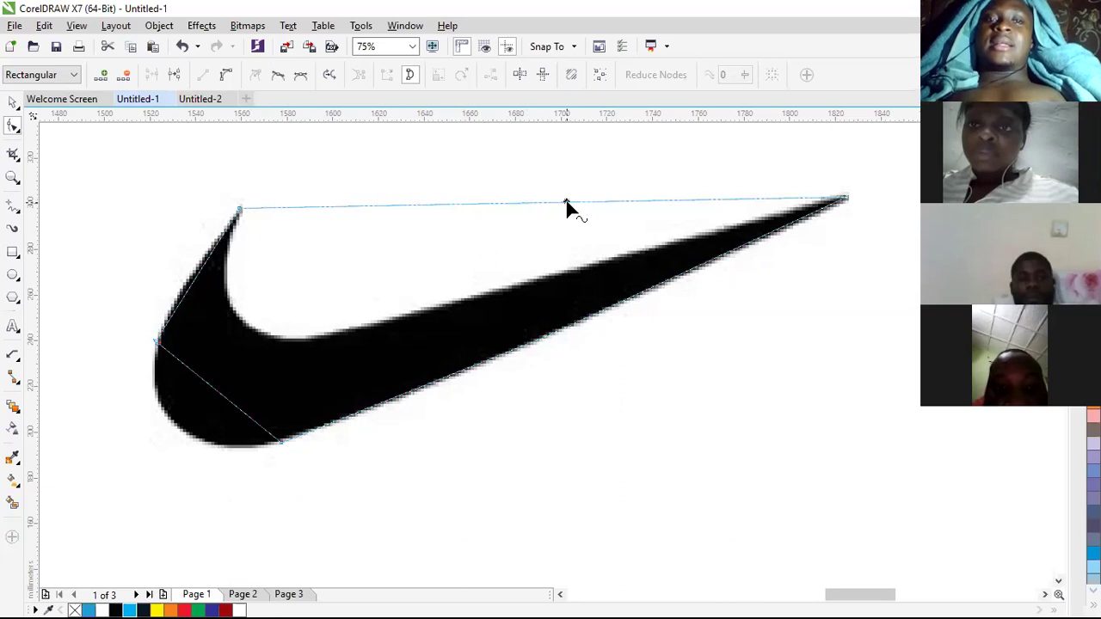
{"action": "left_click", "coordinate": [228, 76]}
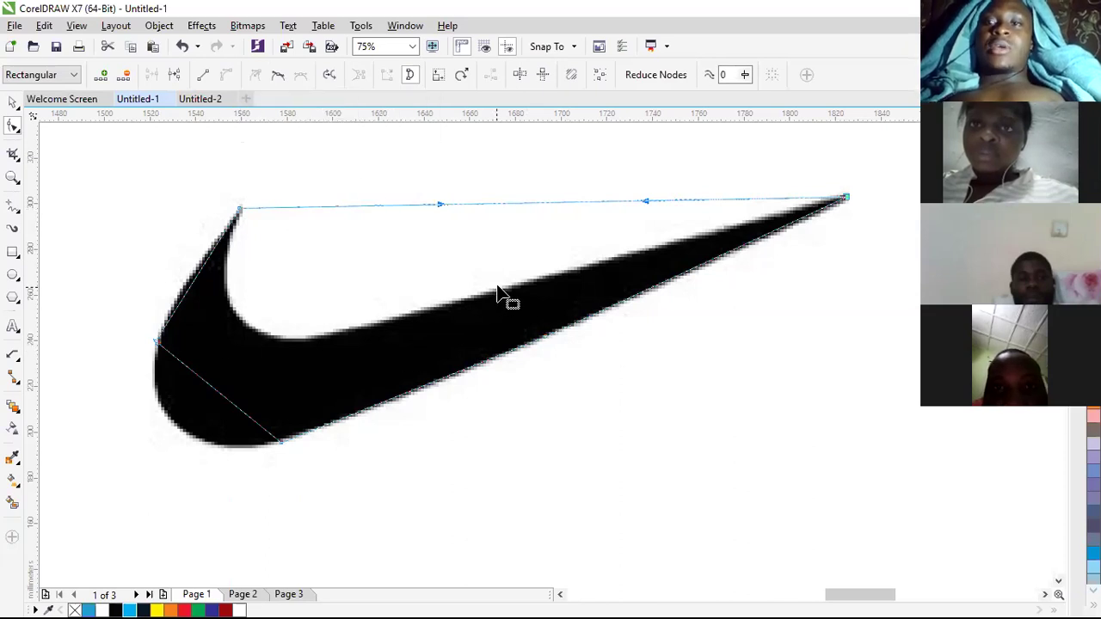
{"action": "left_click_drag", "start_coordinate": [484, 209], "coordinate": [435, 249]}
{"action": "left_click_drag", "start_coordinate": [372, 289], "coordinate": [310, 351]}
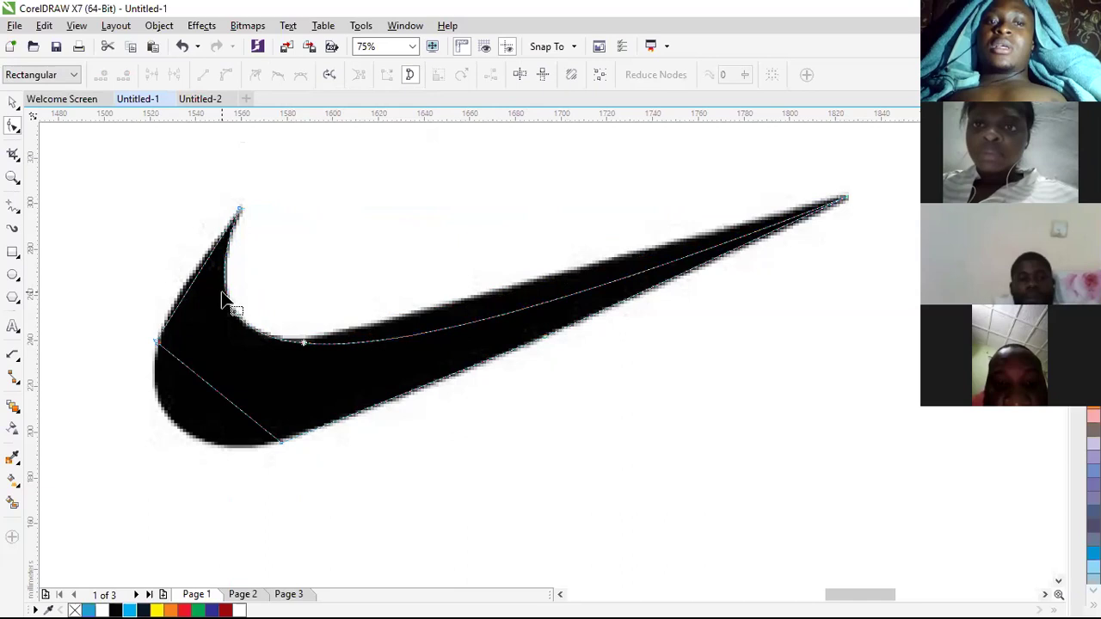
Step: Add a node at the inner bend of the outline and move the node and long curve onto the swoosh's upper edge
{"action": "scroll", "coordinate": [261, 360], "scroll_direction": "up", "scroll_amount": 2}
{"action": "left_click", "coordinate": [240, 336]}
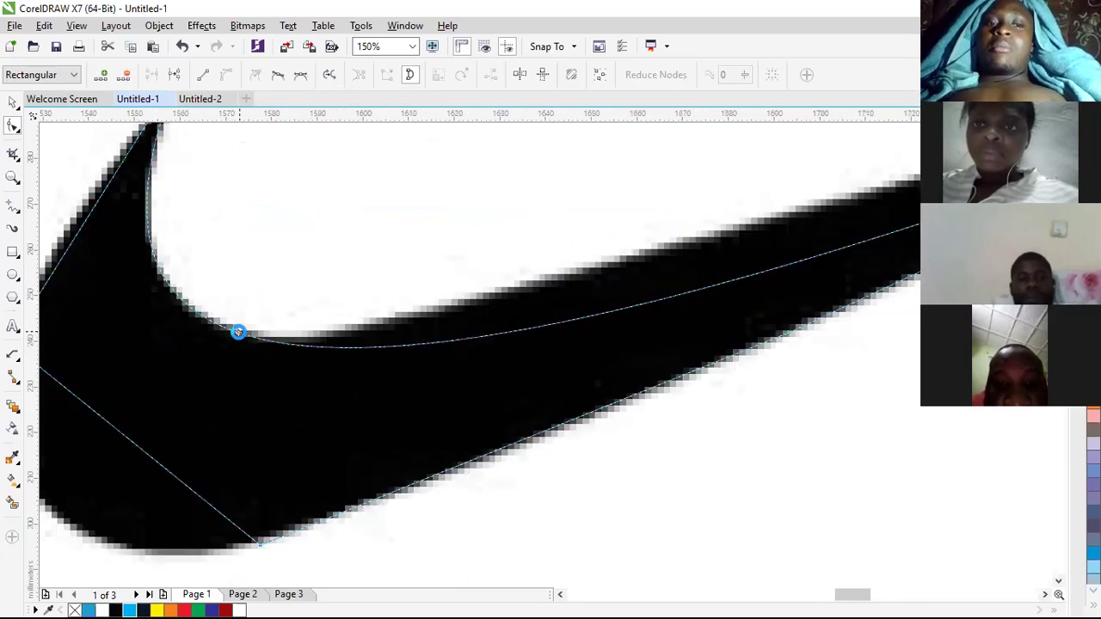
{"action": "scroll", "coordinate": [292, 340], "scroll_direction": "down", "scroll_amount": 2}
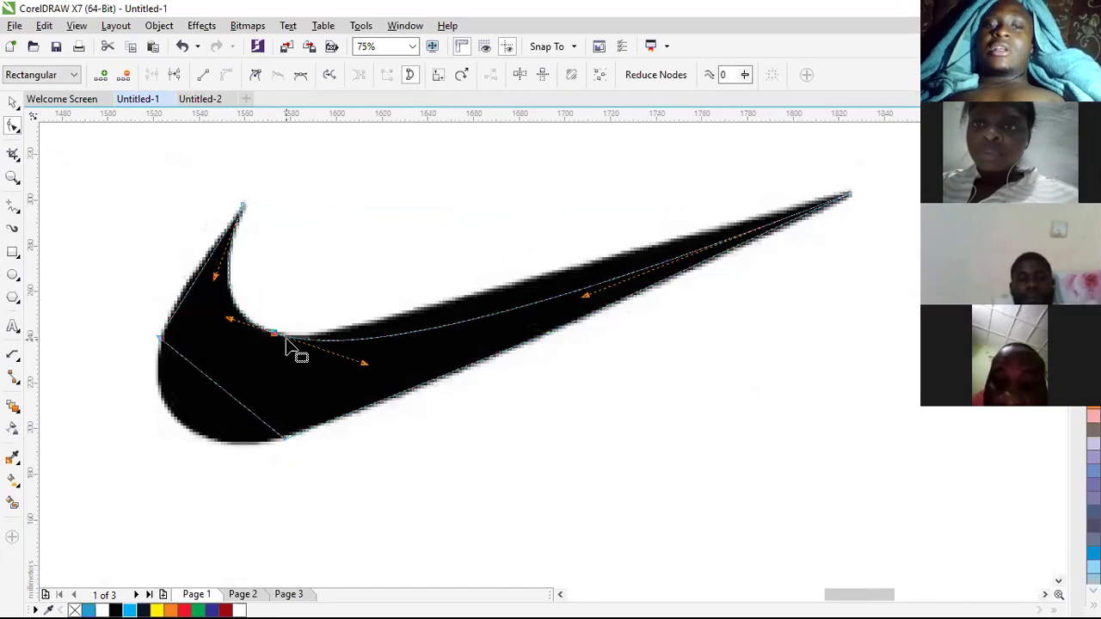
{"action": "scroll", "coordinate": [271, 340], "scroll_direction": "up", "scroll_amount": 4}
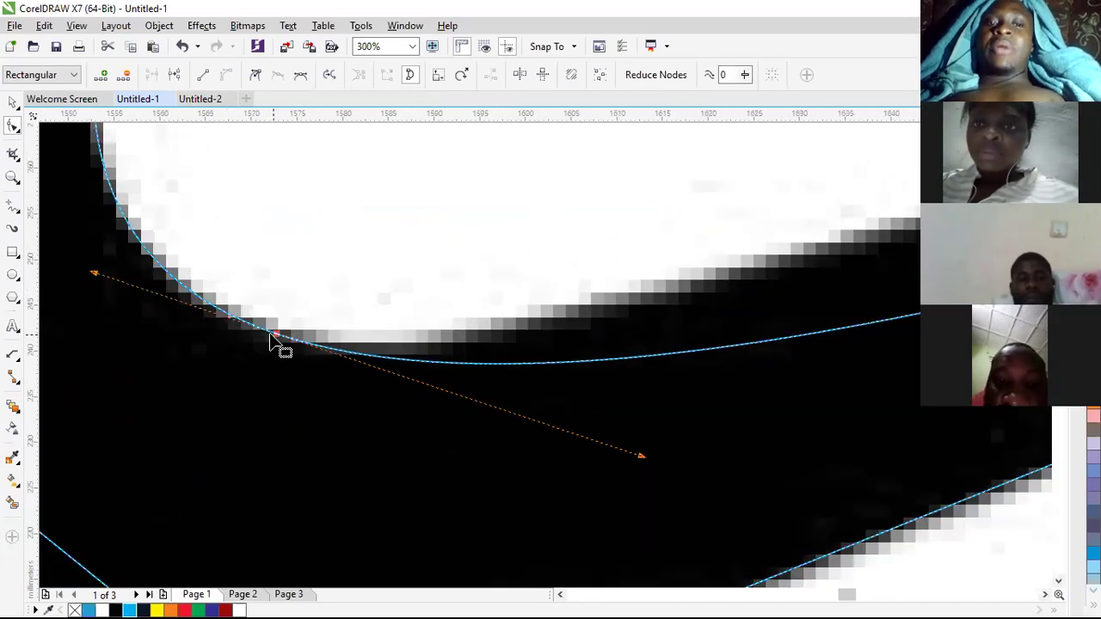
{"action": "scroll", "coordinate": [273, 341], "scroll_direction": "down", "scroll_amount": 4}
{"action": "scroll", "coordinate": [397, 334], "scroll_direction": "up", "scroll_amount": 2}
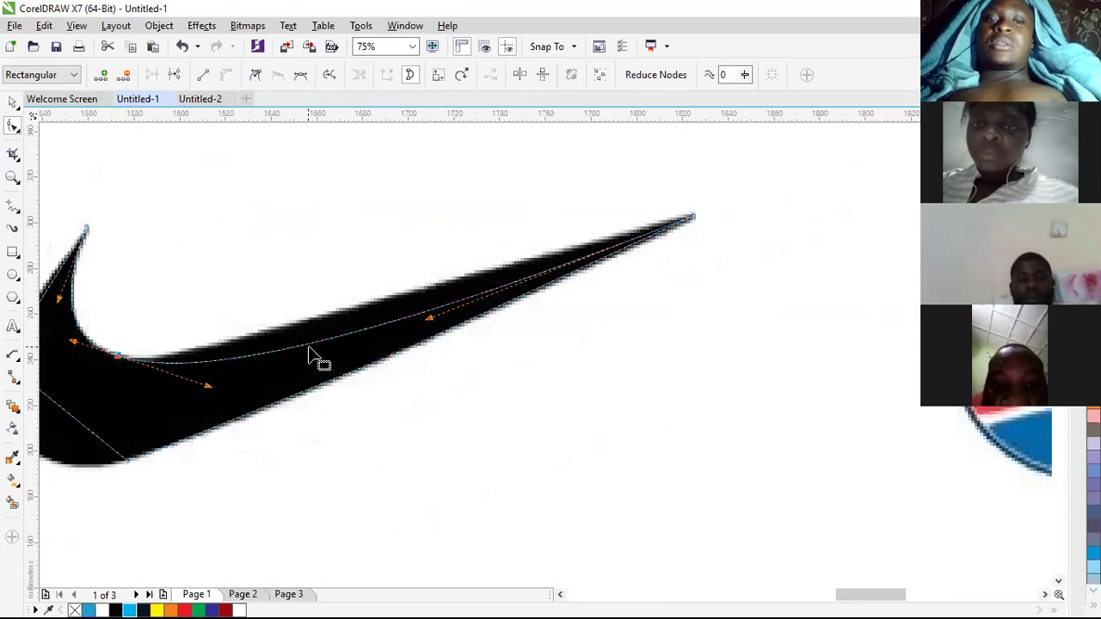
{"action": "left_click_drag", "start_coordinate": [311, 345], "coordinate": [346, 313]}
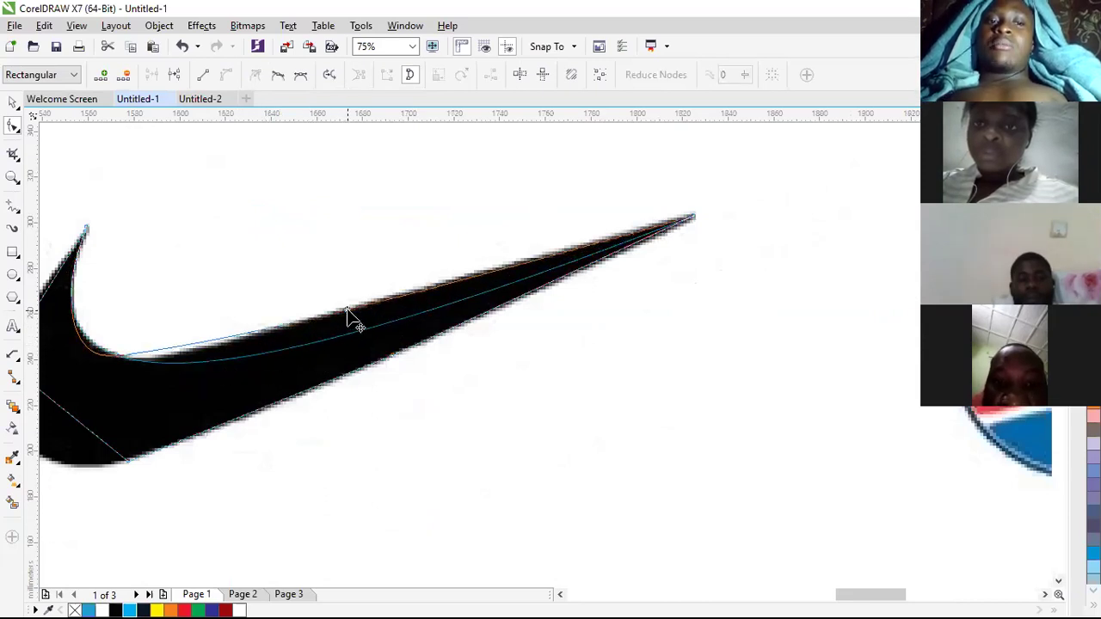
{"action": "left_click_drag", "start_coordinate": [117, 355], "coordinate": [146, 360]}
Step: Adjust the curve handle at the short tip so the outline follows the swoosh's inner bend
{"action": "scroll", "coordinate": [73, 325], "scroll_direction": "up", "scroll_amount": 2}
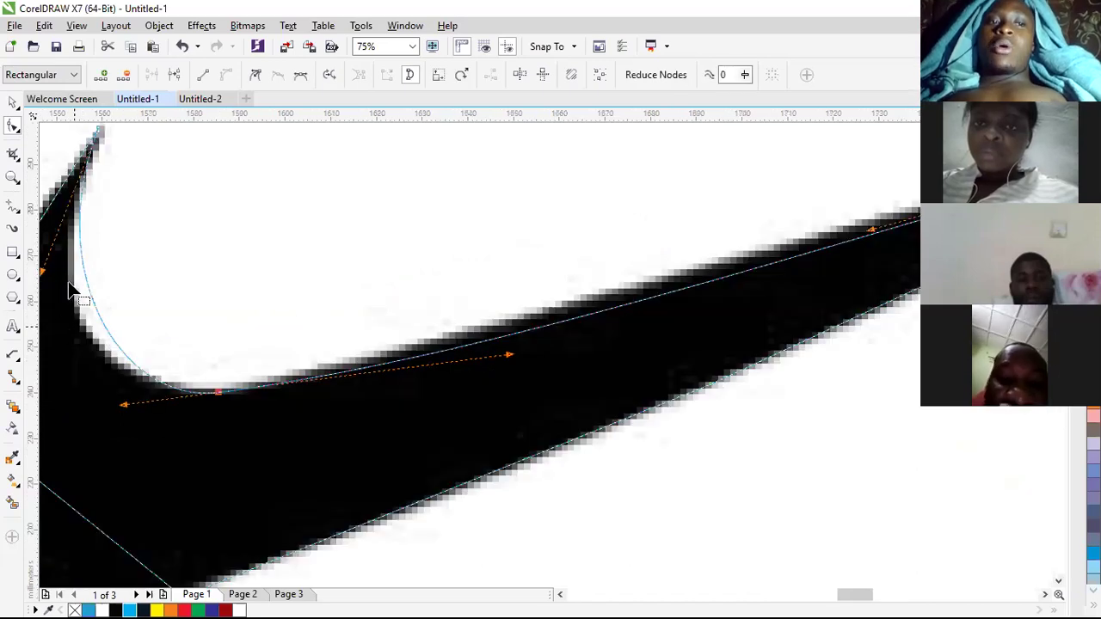
{"action": "scroll", "coordinate": [110, 287], "scroll_direction": "down", "scroll_amount": 3}
{"action": "scroll", "coordinate": [110, 293], "scroll_direction": "up", "scroll_amount": 2}
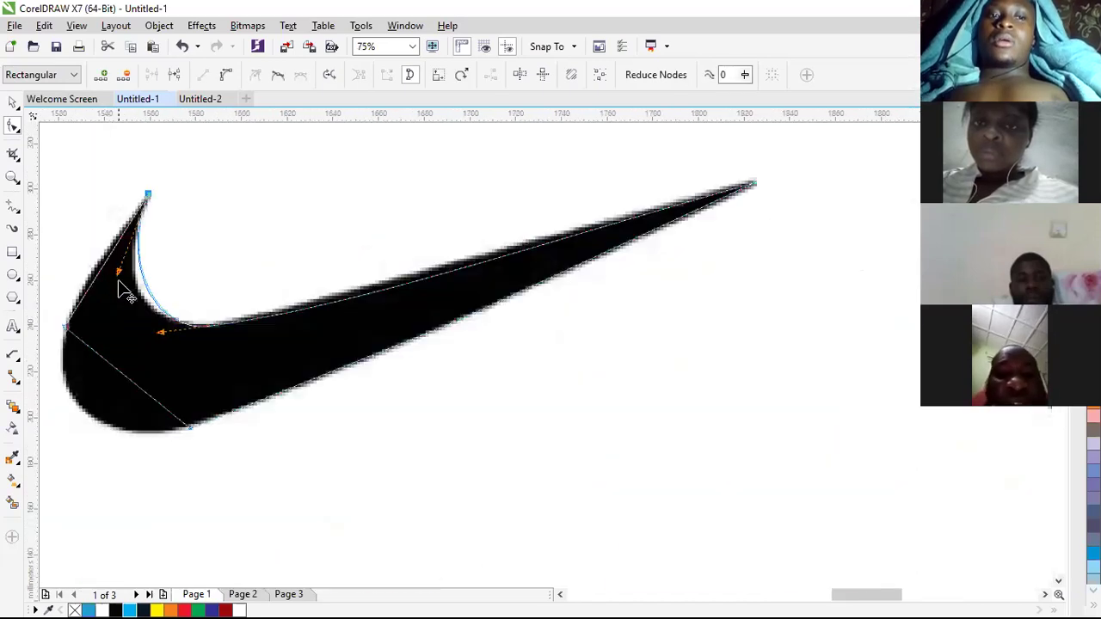
{"action": "left_click_drag", "start_coordinate": [106, 301], "coordinate": [106, 298]}
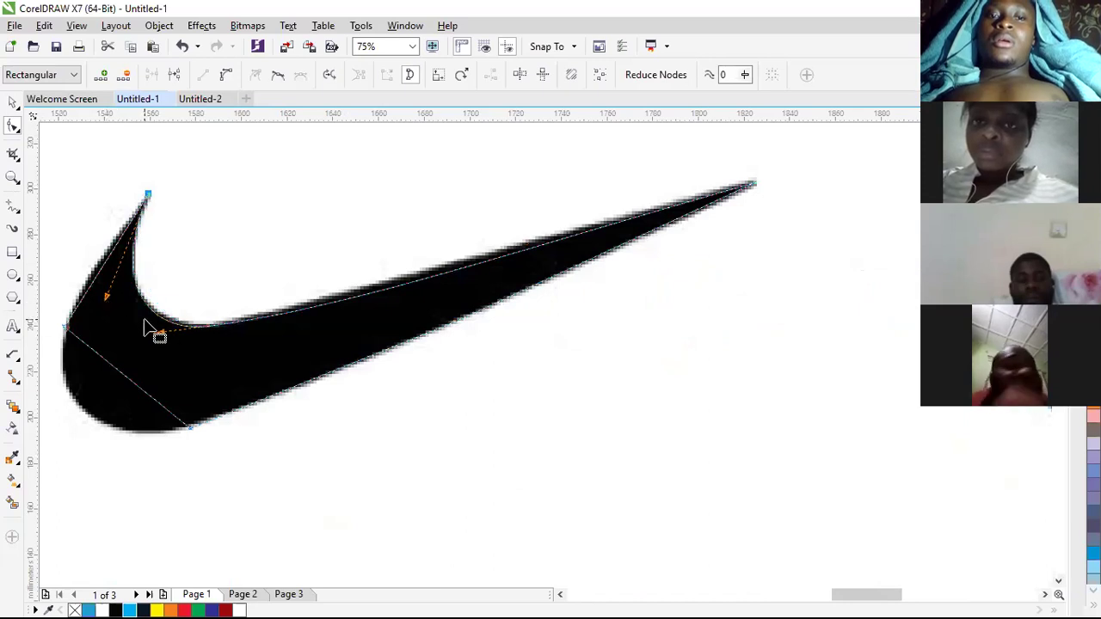
Step: Select the node at the long tip and adjust both handles of the long upper segment to match the swoosh's edge
{"action": "left_click", "coordinate": [756, 183]}
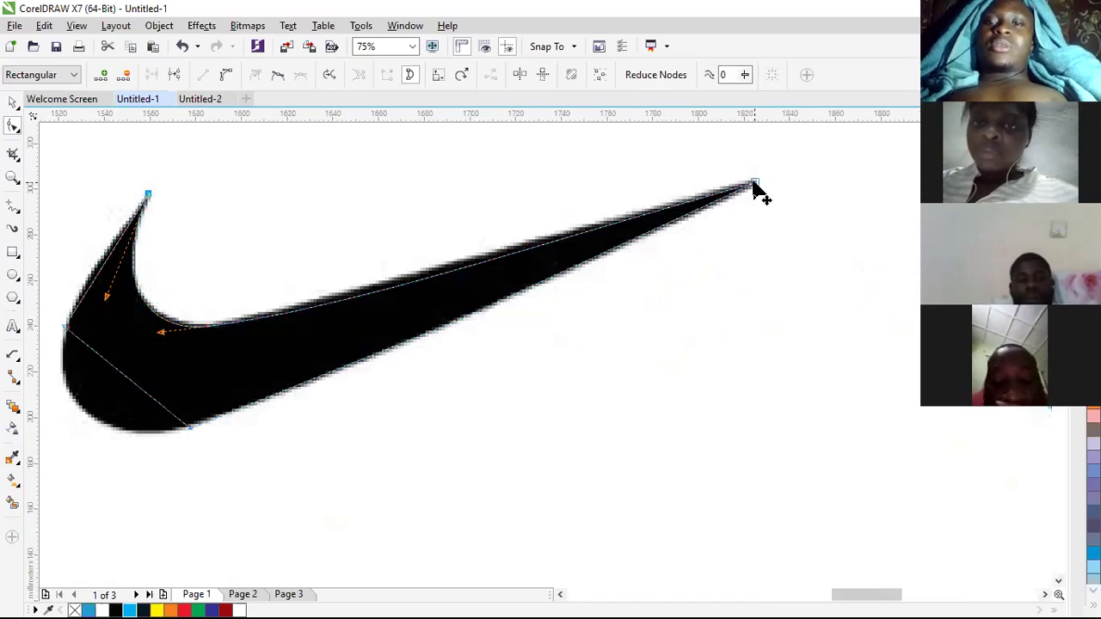
{"action": "left_click_drag", "start_coordinate": [535, 248], "coordinate": [504, 240]}
{"action": "left_click_drag", "start_coordinate": [354, 308], "coordinate": [352, 295]}
{"action": "mouse_move", "coordinate": [493, 256]}
{"action": "left_mouse_down"}
{"action": "mouse_move", "coordinate": [504, 244]}
{"action": "mouse_move", "coordinate": [498, 261]}
{"action": "left_mouse_up"}
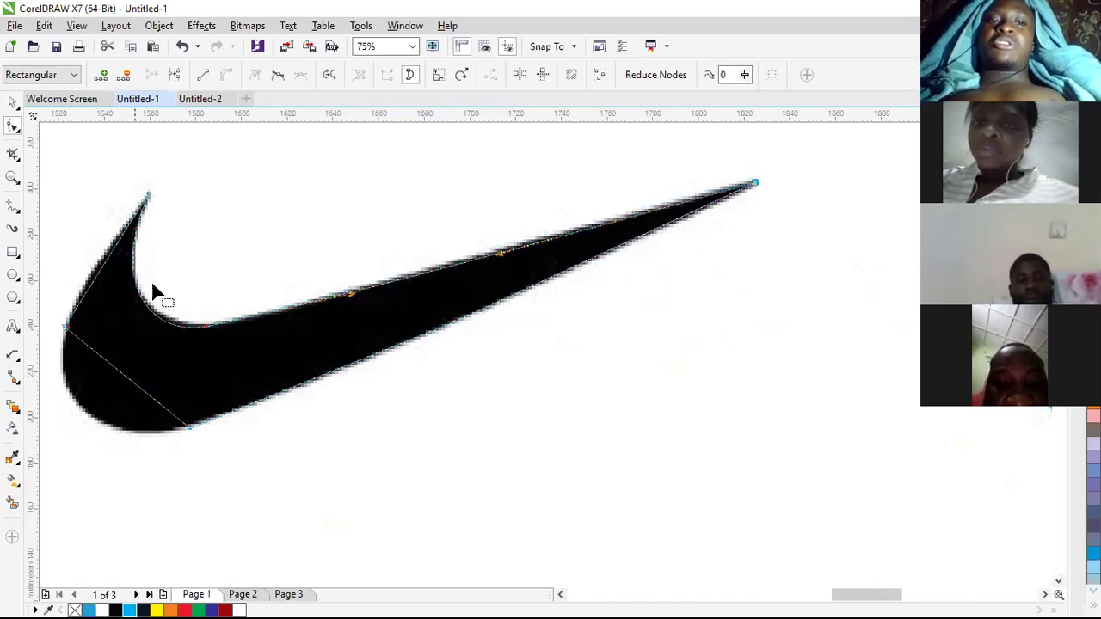
Step: Convert the straight segment from the short tip down the swoosh's outer side to a curve and bow it outward to the edge
{"action": "scroll", "coordinate": [59, 264], "scroll_direction": "up", "scroll_amount": 1}
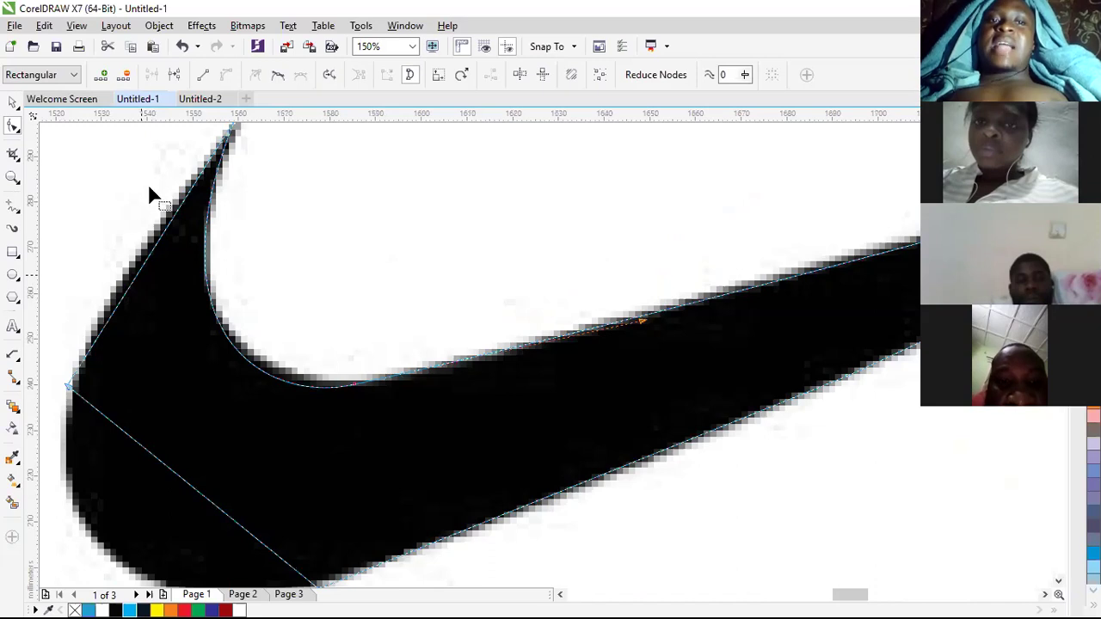
{"action": "scroll", "coordinate": [135, 275], "scroll_direction": "up", "scroll_amount": 1}
{"action": "scroll", "coordinate": [153, 255], "scroll_direction": "down", "scroll_amount": 1}
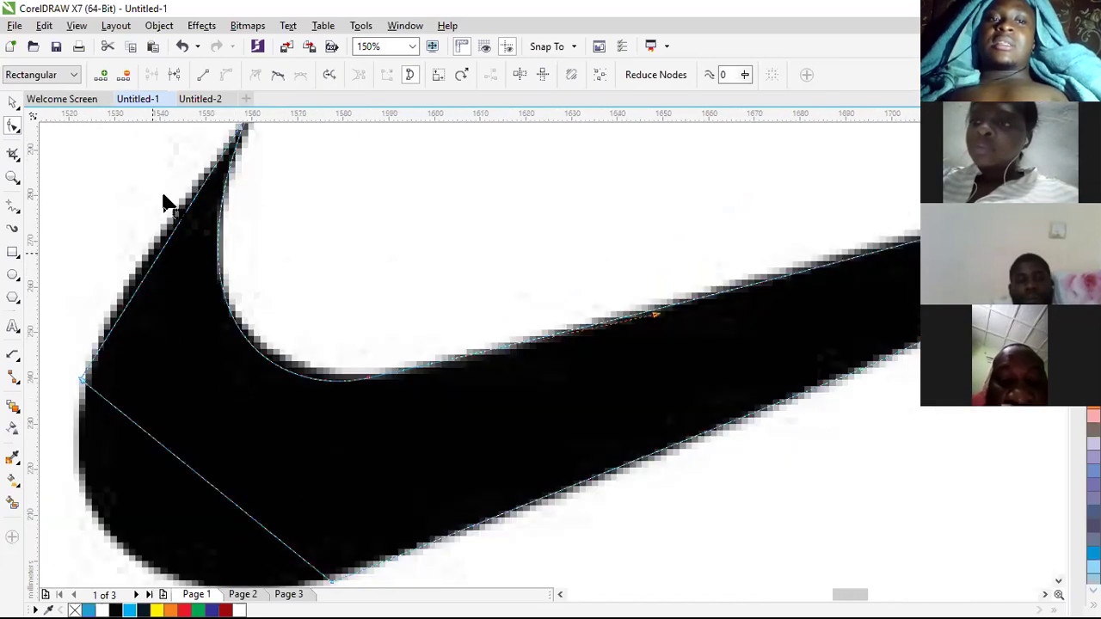
{"action": "left_click", "coordinate": [154, 263]}
{"action": "left_click", "coordinate": [226, 76]}
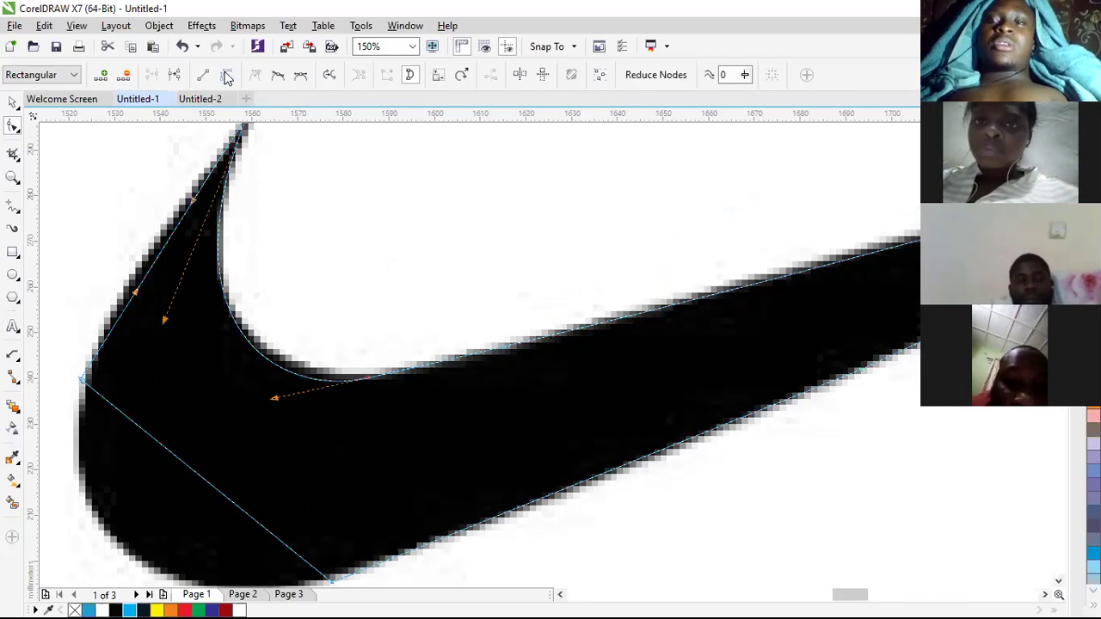
{"action": "left_click_drag", "start_coordinate": [164, 263], "coordinate": [136, 265]}
{"action": "scroll", "coordinate": [222, 272], "scroll_direction": "down", "scroll_amount": 2}
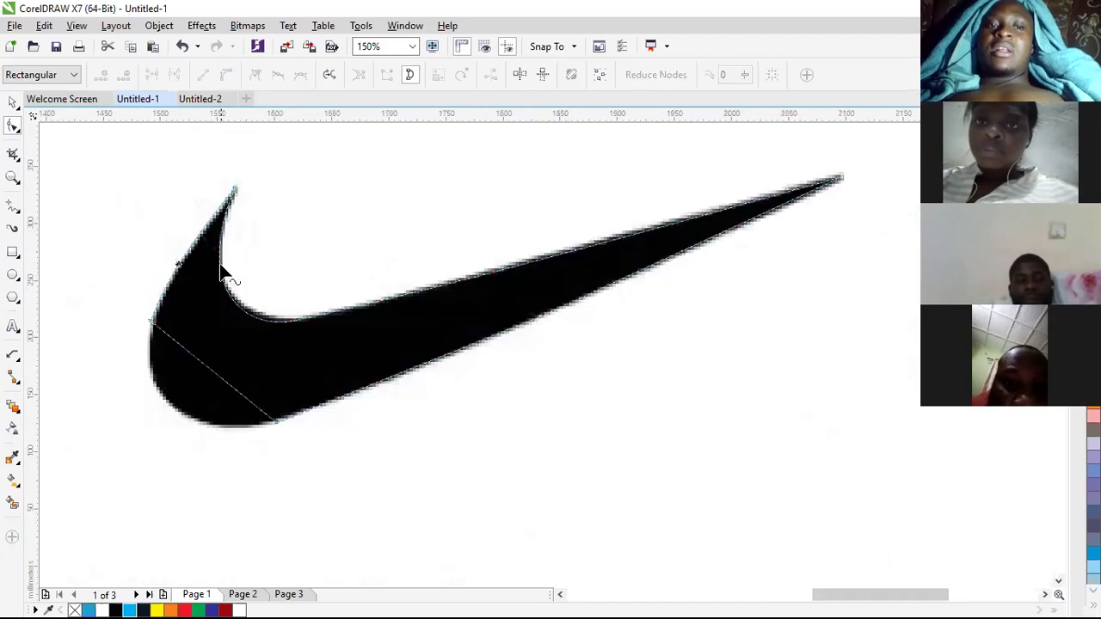
{"action": "scroll", "coordinate": [194, 351], "scroll_direction": "up", "scroll_amount": 1}
{"action": "scroll", "coordinate": [255, 262], "scroll_direction": "up", "scroll_amount": 1}
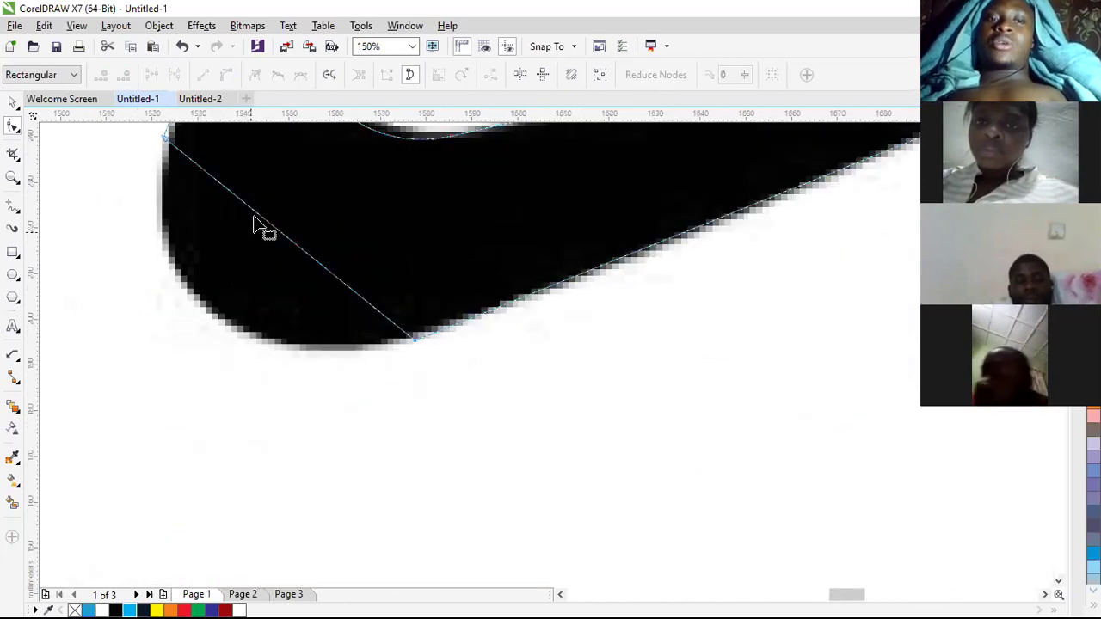
Step: Convert the straight segment around the swoosh's rounded lower heel to a curve and bow it outward to the edge
{"action": "left_click", "coordinate": [260, 215]}
{"action": "left_click", "coordinate": [228, 81]}
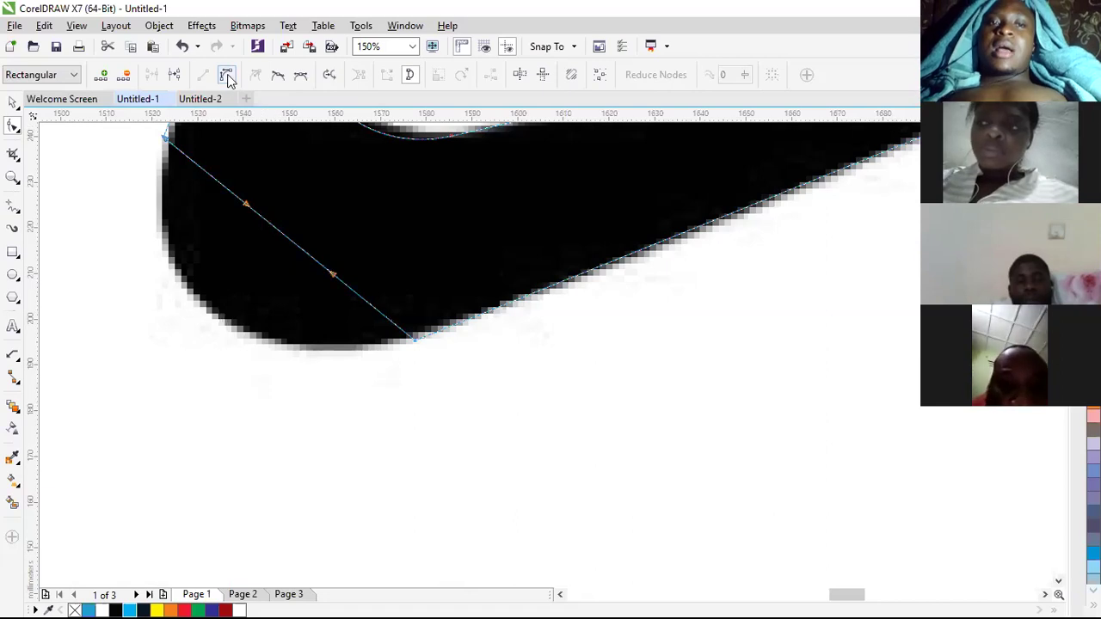
{"action": "mouse_move", "coordinate": [274, 226]}
{"action": "left_mouse_down"}
{"action": "mouse_move", "coordinate": [209, 258]}
{"action": "mouse_move", "coordinate": [204, 310]}
{"action": "left_mouse_up"}
{"action": "scroll", "coordinate": [148, 260], "scroll_direction": "down", "scroll_amount": 1}
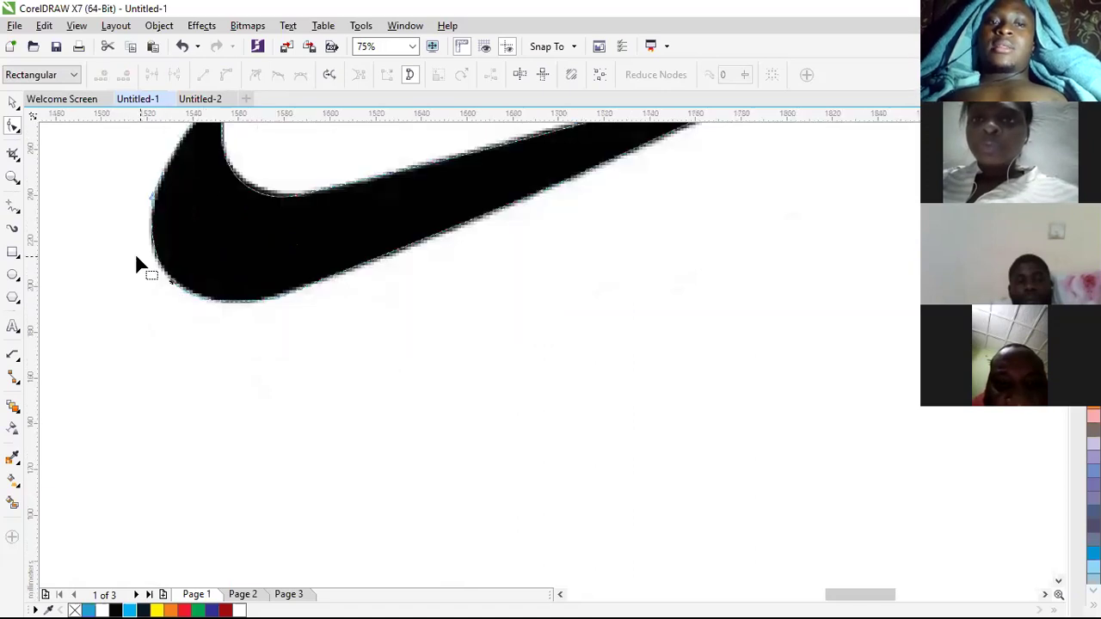
{"action": "scroll", "coordinate": [343, 228], "scroll_direction": "down", "scroll_amount": 1}
{"action": "scroll", "coordinate": [344, 226], "scroll_direction": "up", "scroll_amount": 1}
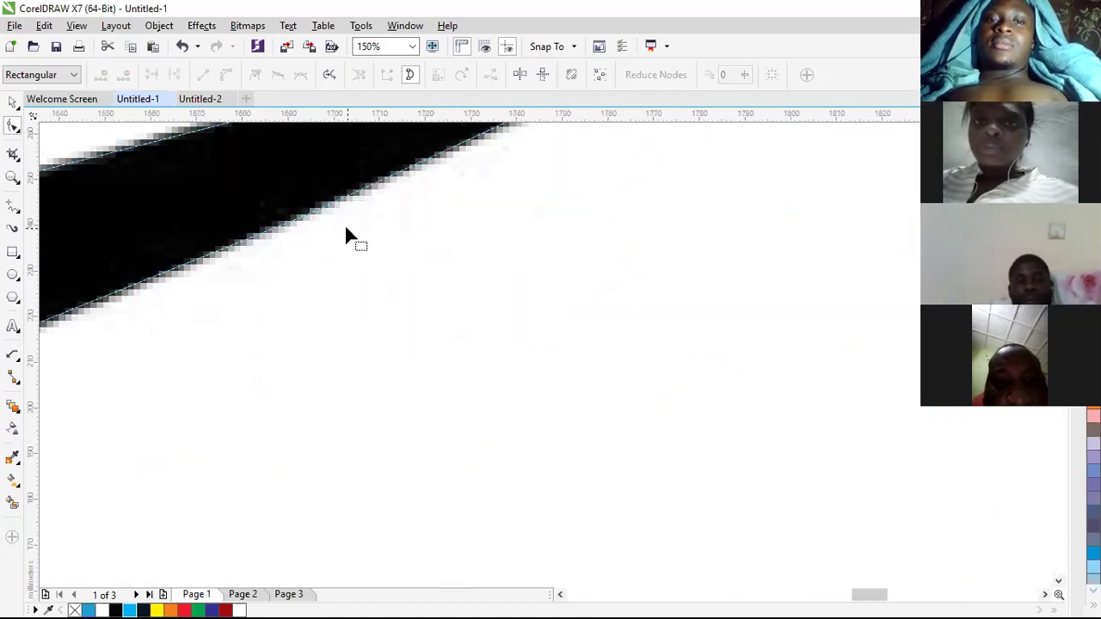
{"action": "scroll", "coordinate": [344, 226], "scroll_direction": "down", "scroll_amount": 1}
{"action": "scroll", "coordinate": [343, 227], "scroll_direction": "down", "scroll_amount": 4}
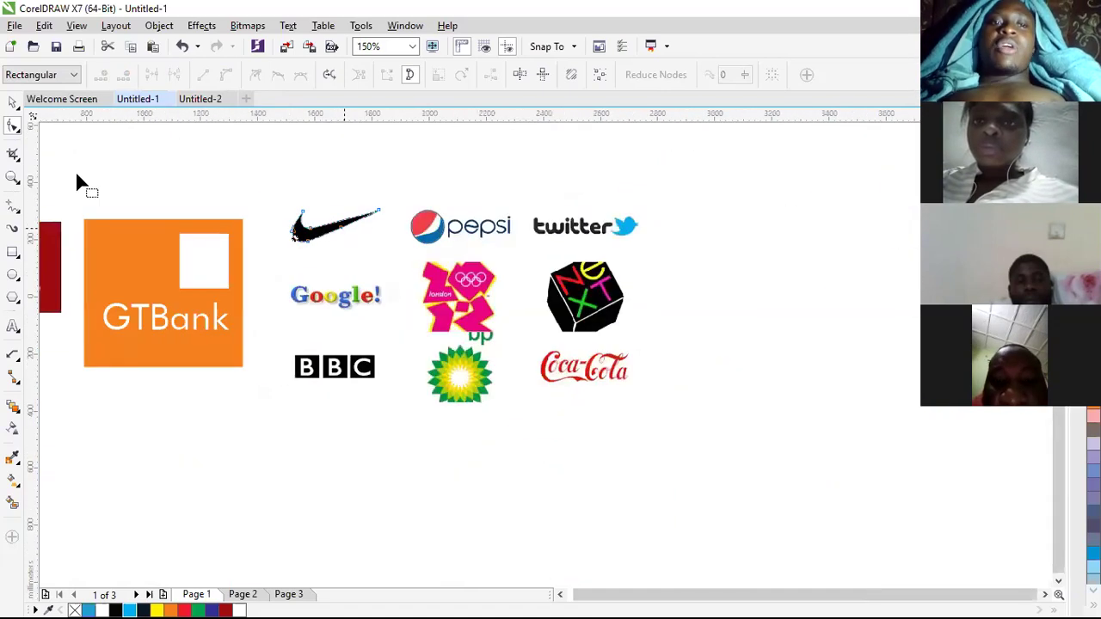
Step: Move the traced outline off the Nike reference picture and fill it with black
{"action": "left_click", "coordinate": [13, 102]}
{"action": "scroll", "coordinate": [315, 225], "scroll_direction": "up", "scroll_amount": 2}
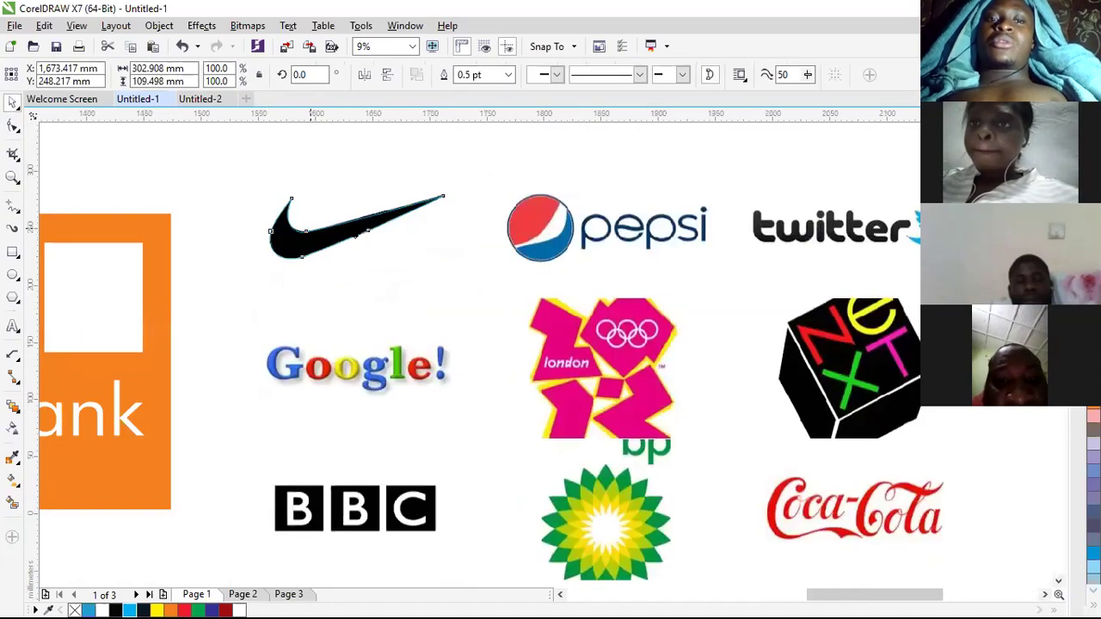
{"action": "scroll", "coordinate": [359, 233], "scroll_direction": "down", "scroll_amount": 1}
{"action": "left_click_drag", "start_coordinate": [362, 238], "coordinate": [287, 185]}
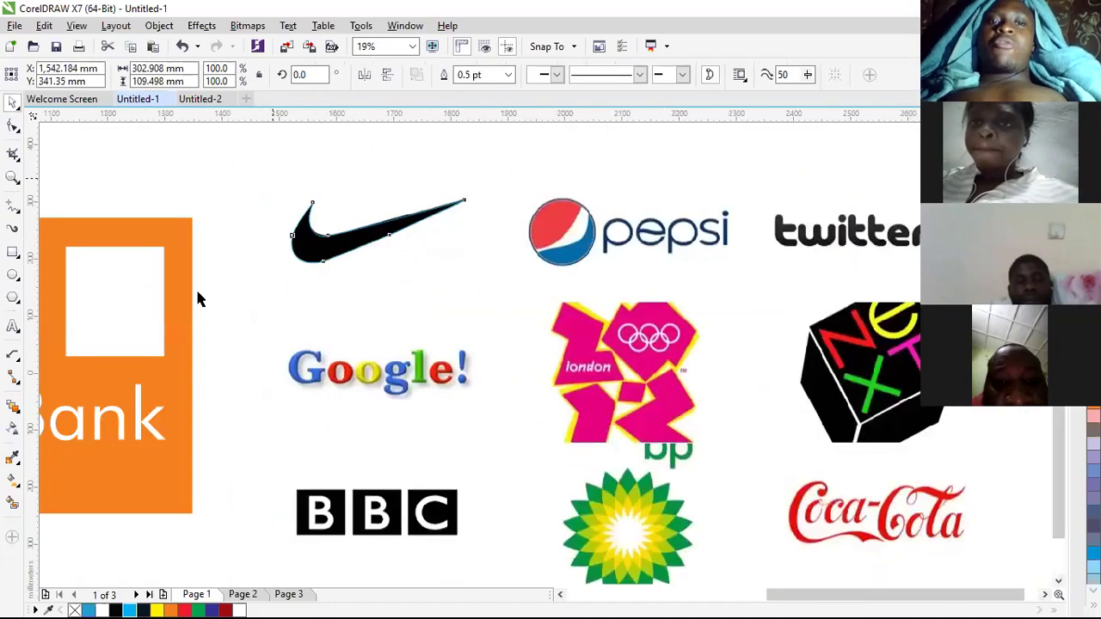
{"action": "left_click", "coordinate": [115, 609]}
{"action": "left_click", "coordinate": [301, 306]}
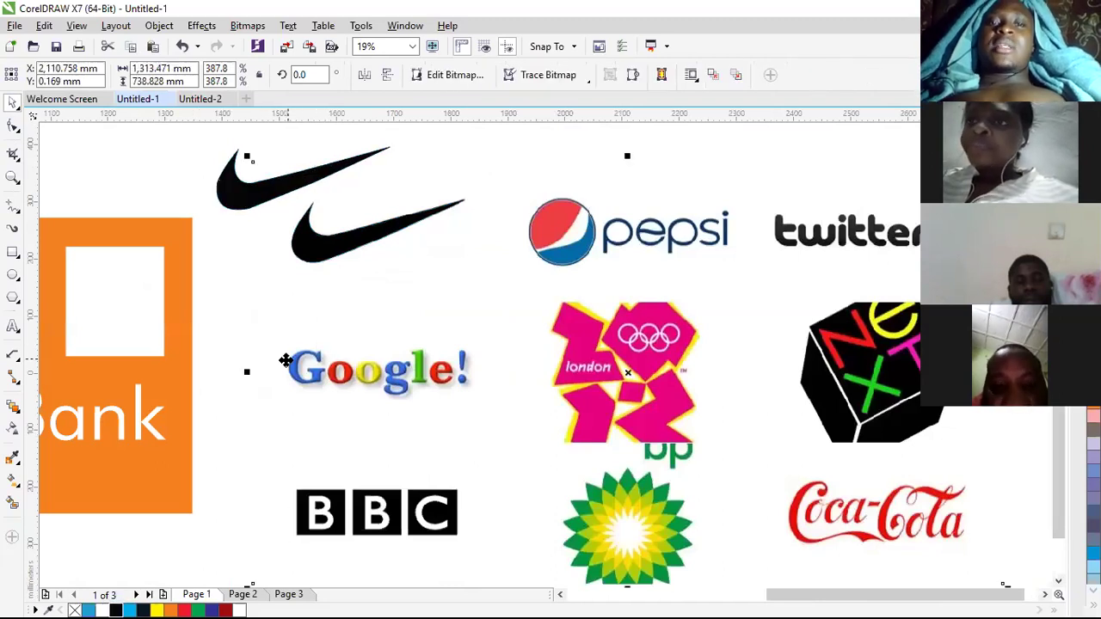
Step: Reposition the filled swoosh close beside the reference swoosh and compare the edges of the two shapes
{"action": "left_click_drag", "start_coordinate": [251, 197], "coordinate": [360, 339]}
{"action": "scroll", "coordinate": [340, 194], "scroll_direction": "up", "scroll_amount": 2}
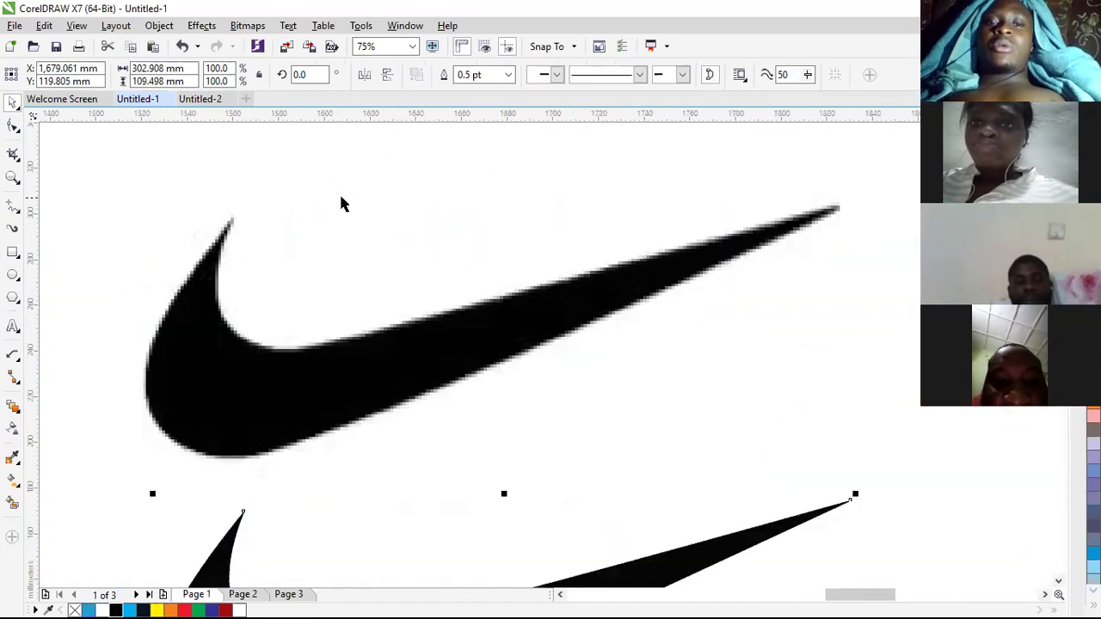
{"action": "scroll", "coordinate": [341, 195], "scroll_direction": "down", "scroll_amount": 1}
{"action": "left_click_drag", "start_coordinate": [375, 426], "coordinate": [319, 359]}
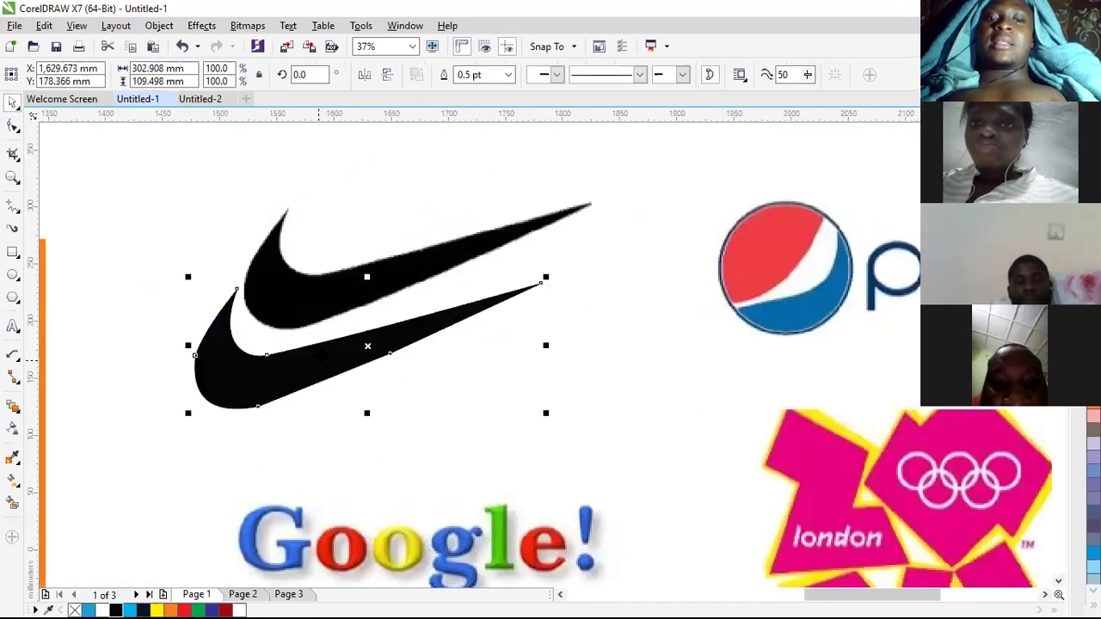
{"action": "scroll", "coordinate": [307, 286], "scroll_direction": "up", "scroll_amount": 1}
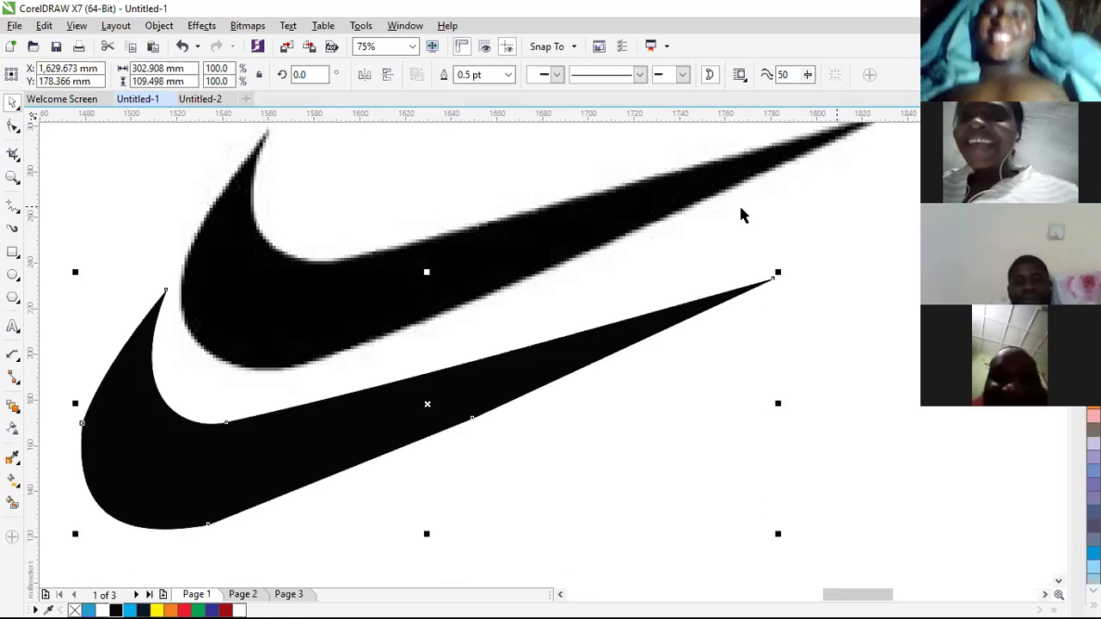
{"action": "scroll", "coordinate": [799, 197], "scroll_direction": "down", "scroll_amount": 1}
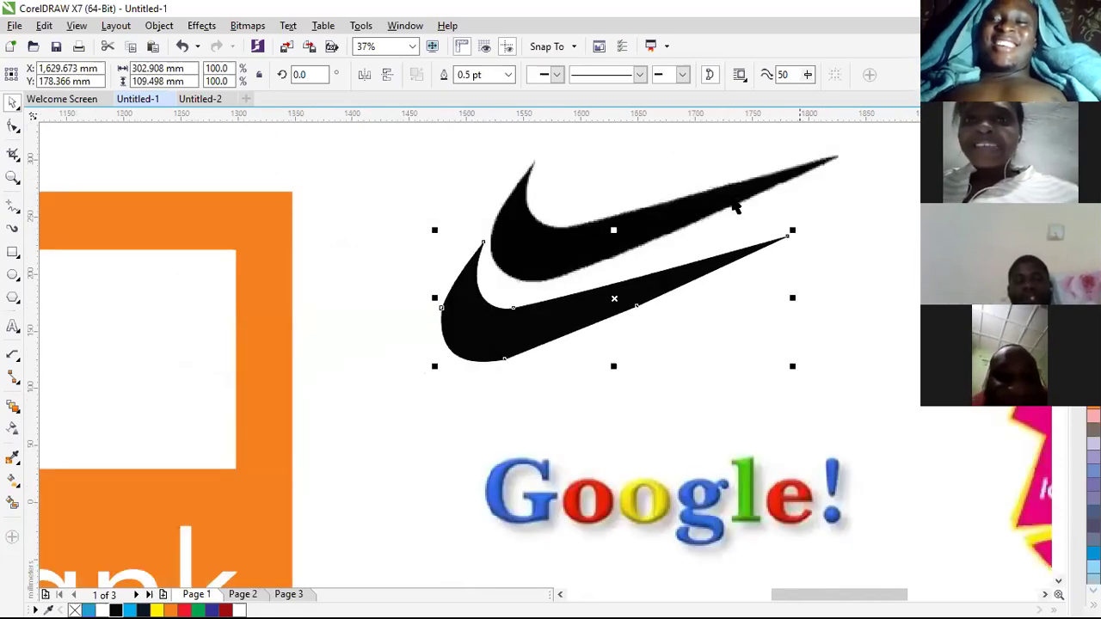
{"action": "scroll", "coordinate": [635, 205], "scroll_direction": "down", "scroll_amount": 1}
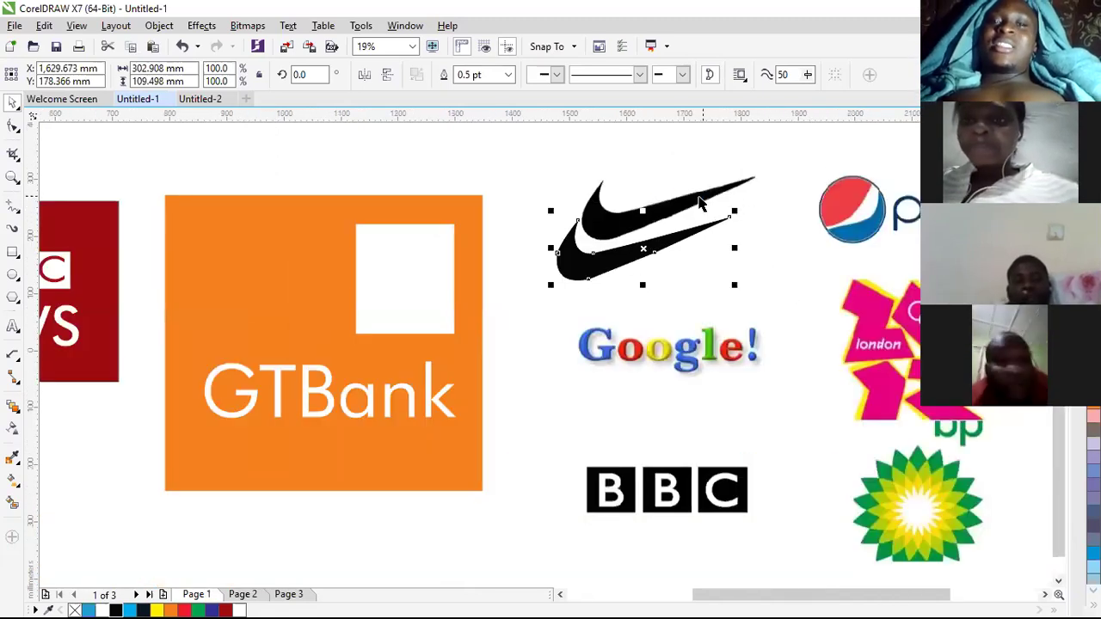
{"action": "scroll", "coordinate": [701, 208], "scroll_direction": "up", "scroll_amount": 1}
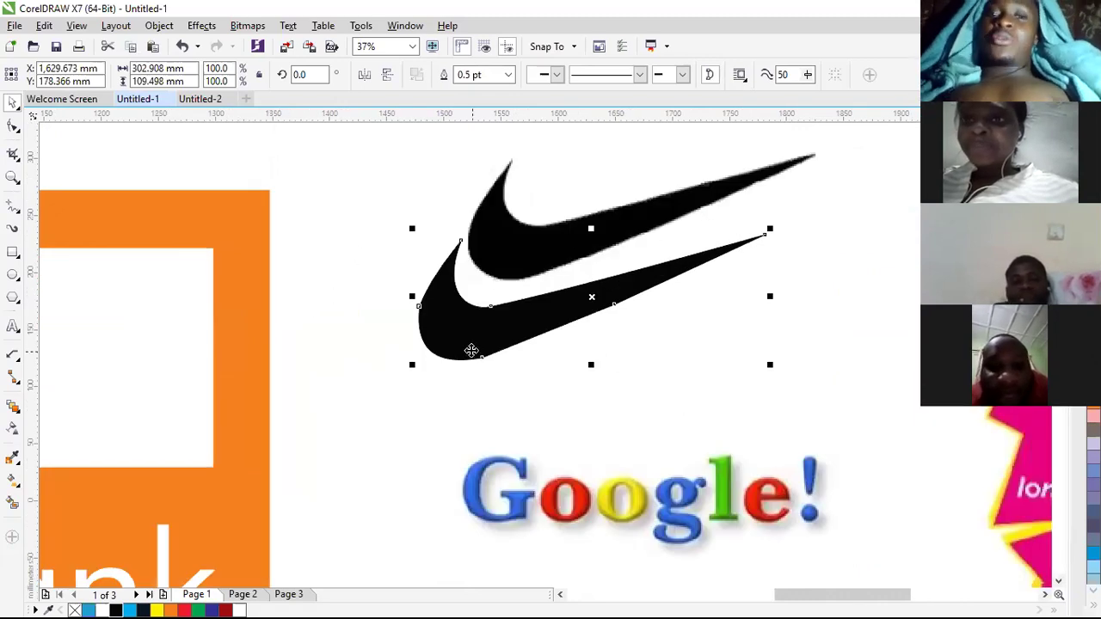
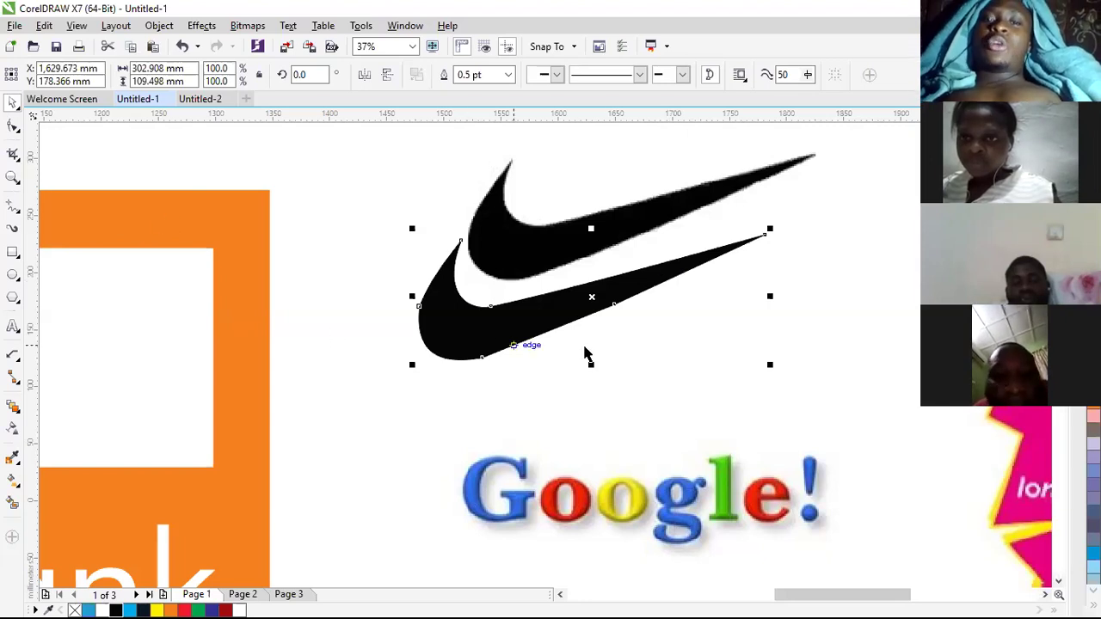
{"action": "scroll", "coordinate": [585, 353], "scroll_direction": "up", "scroll_amount": 2}
{"action": "scroll", "coordinate": [473, 310], "scroll_direction": "down", "scroll_amount": 3}
{"action": "left_click_drag", "start_coordinate": [441, 292], "coordinate": [444, 285]}
{"action": "left_click_drag", "start_coordinate": [476, 221], "coordinate": [499, 213]}
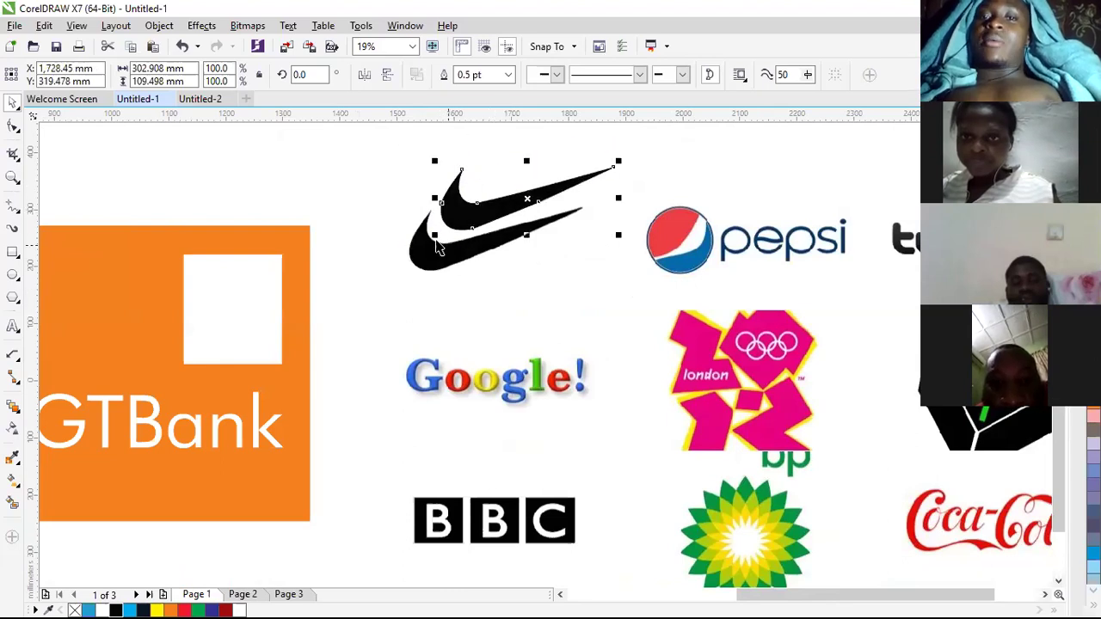
Step: Examine the outline of the bird in the Twitter reference logo up close
{"action": "scroll", "coordinate": [383, 251], "scroll_direction": "down", "scroll_amount": 2}
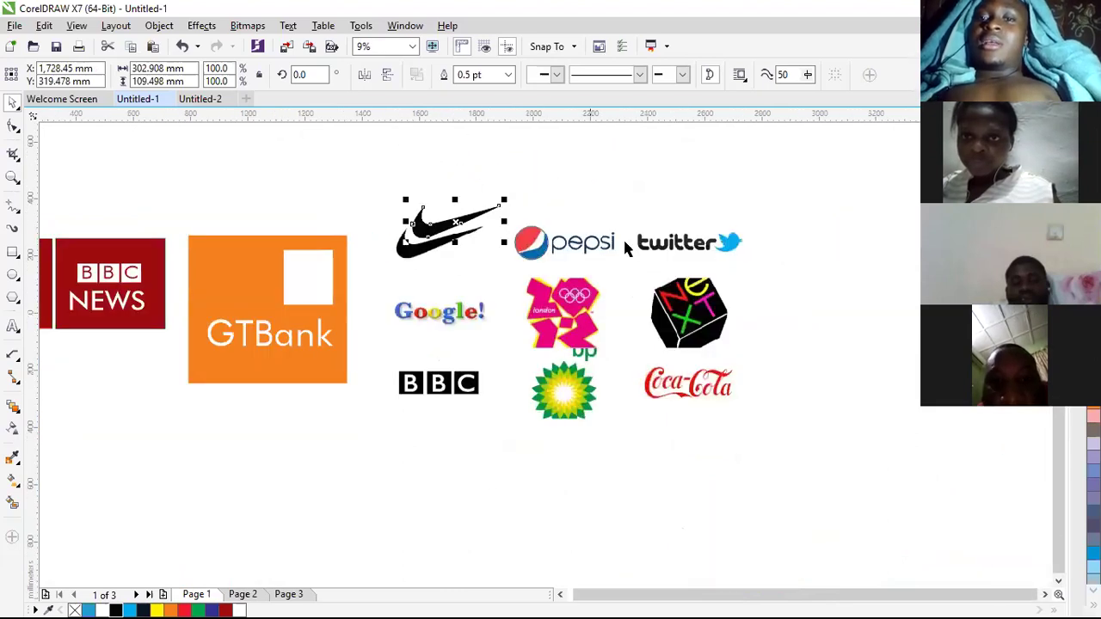
{"action": "scroll", "coordinate": [752, 248], "scroll_direction": "up", "scroll_amount": 4}
{"action": "scroll", "coordinate": [701, 211], "scroll_direction": "up", "scroll_amount": 3}
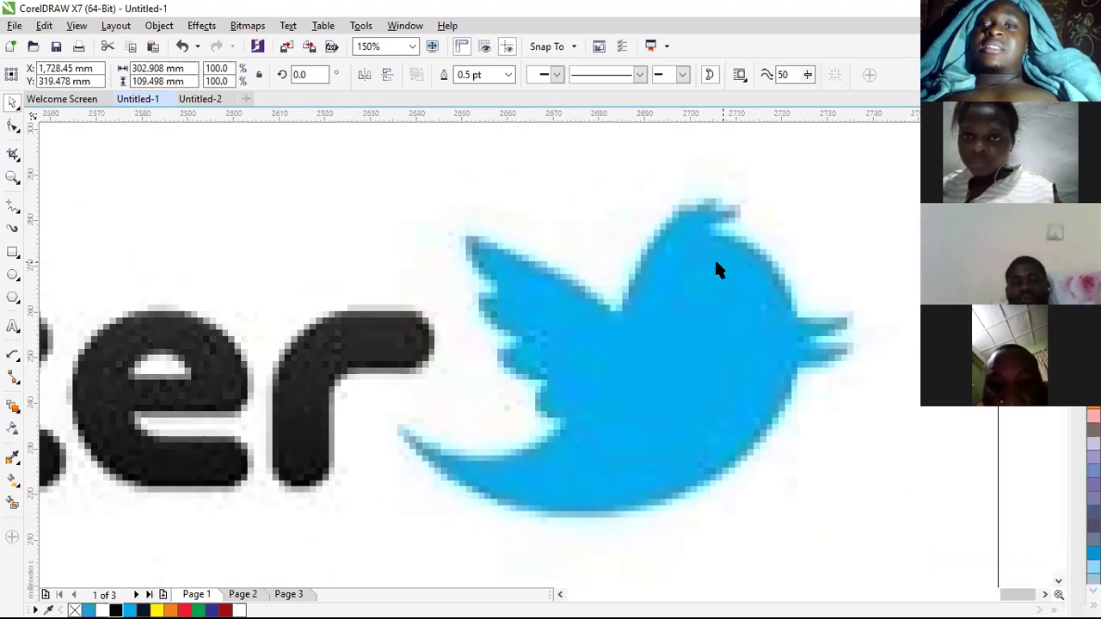
{"action": "scroll", "coordinate": [717, 265], "scroll_direction": "down", "scroll_amount": 1}
{"action": "scroll", "coordinate": [761, 307], "scroll_direction": "up", "scroll_amount": 1}
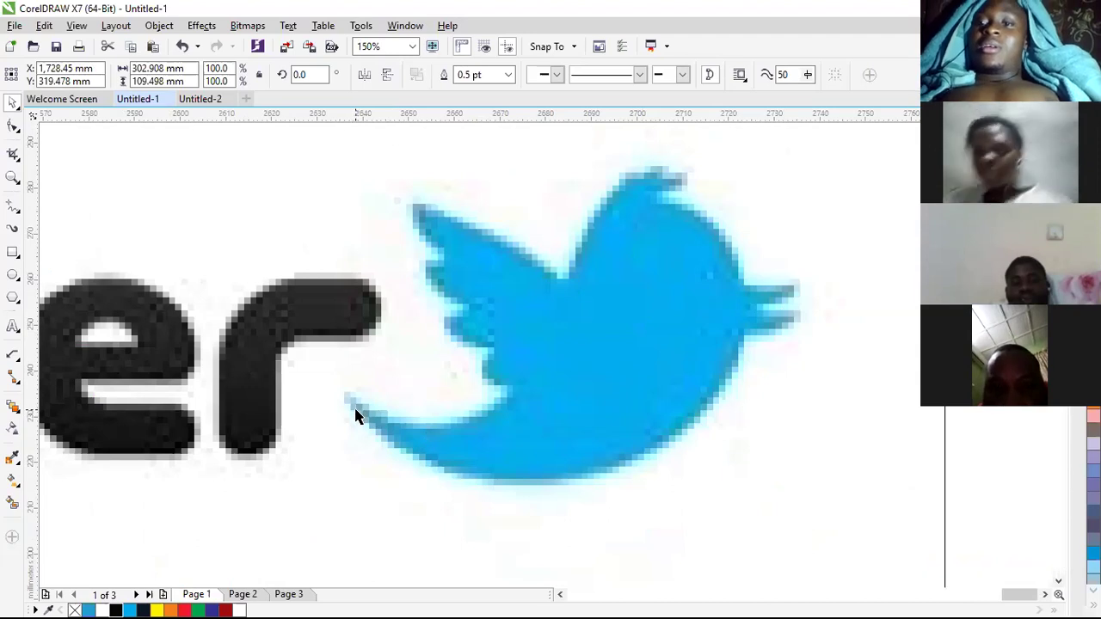
{"action": "scroll", "coordinate": [357, 418], "scroll_direction": "down", "scroll_amount": 3}
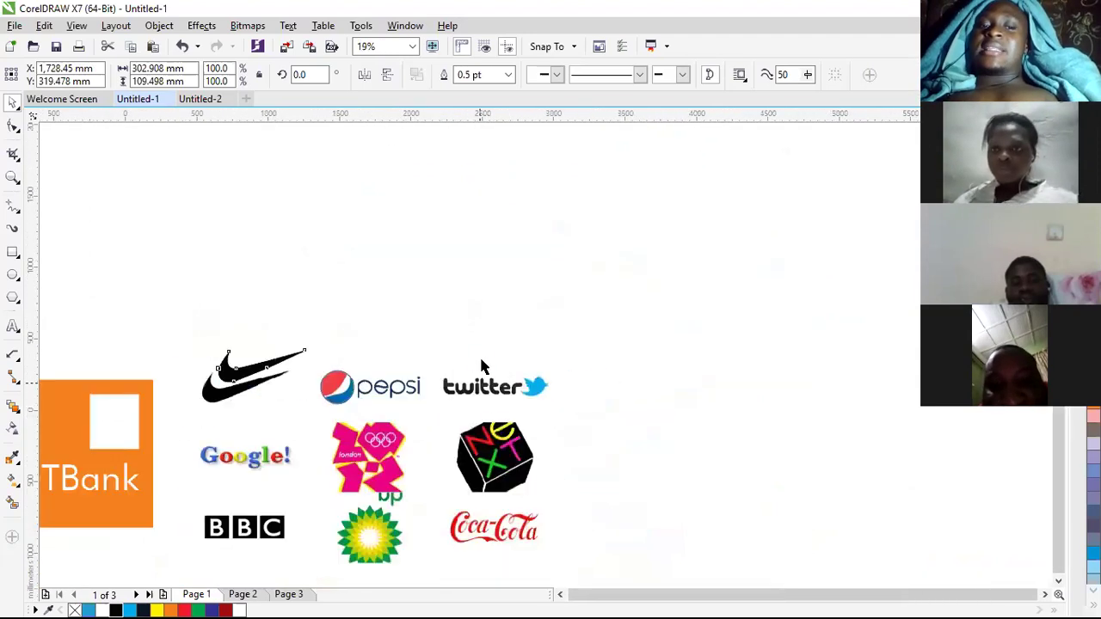
{"action": "scroll", "coordinate": [481, 365], "scroll_direction": "down", "scroll_amount": 1}
{"action": "scroll", "coordinate": [240, 443], "scroll_direction": "up", "scroll_amount": 1}
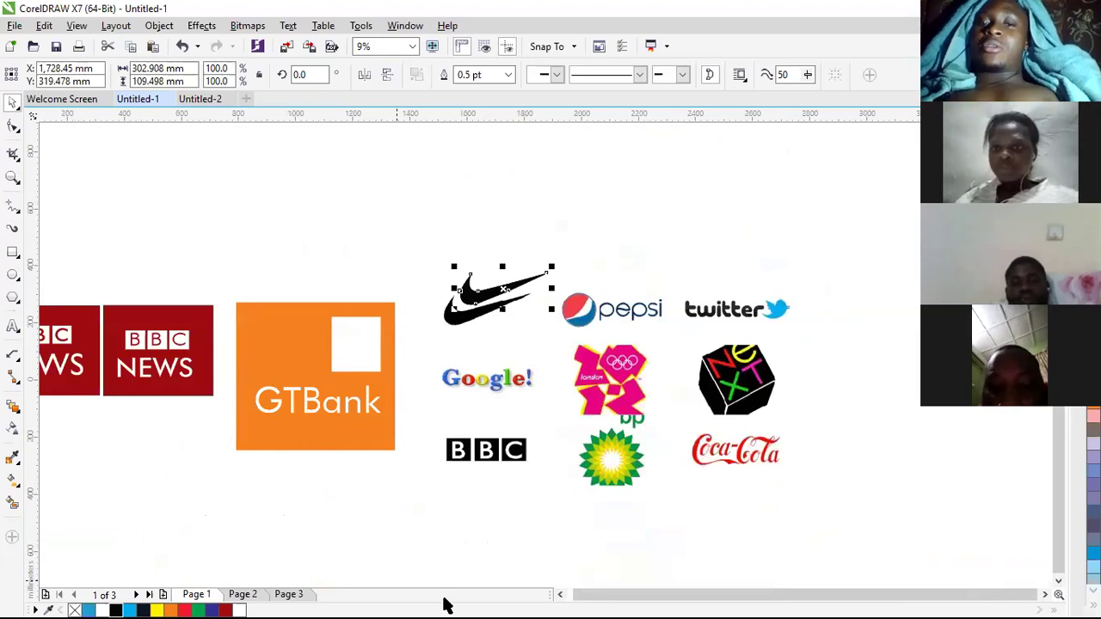
Step: Move the traced swoosh clear above the Nike reference and fill it with white after trying dark red
{"action": "left_click_drag", "start_coordinate": [503, 289], "coordinate": [488, 251]}
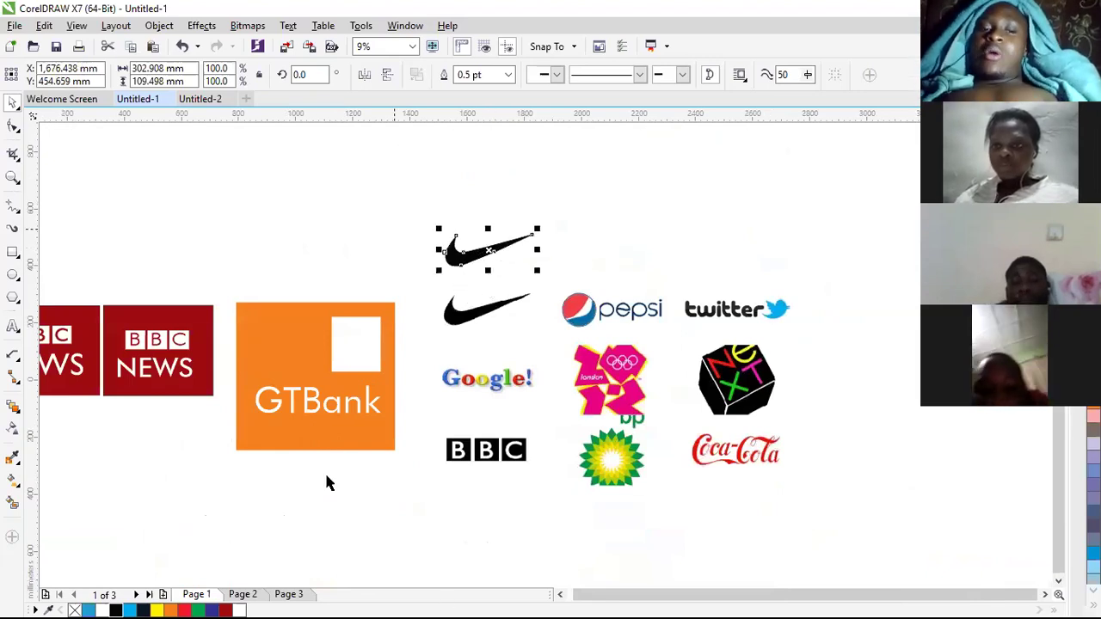
{"action": "left_click", "coordinate": [224, 608]}
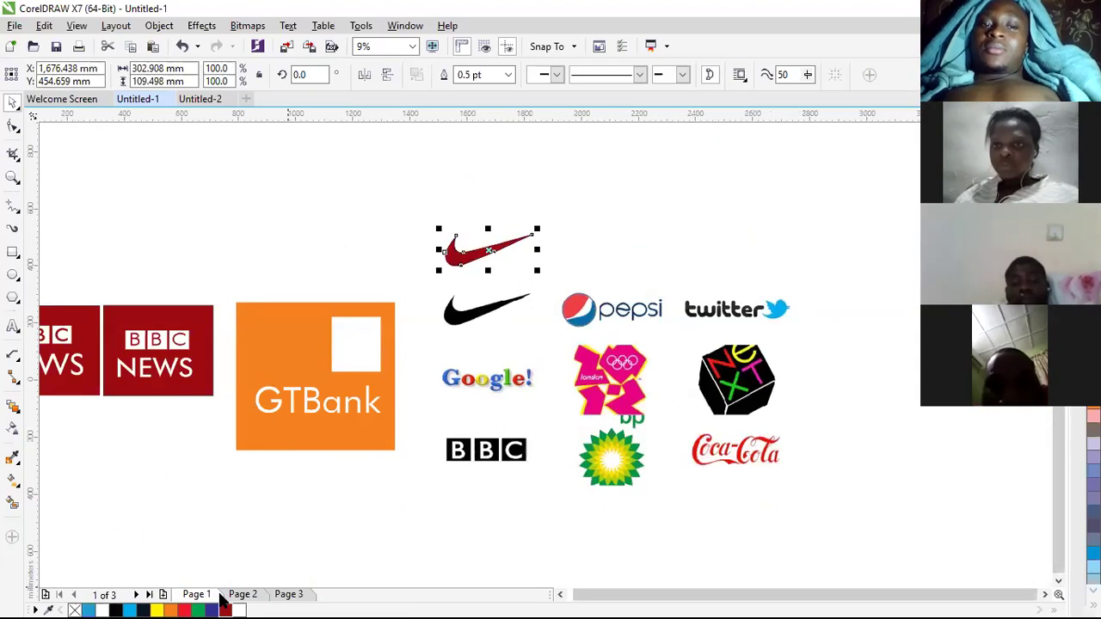
{"action": "left_click", "coordinate": [101, 608]}
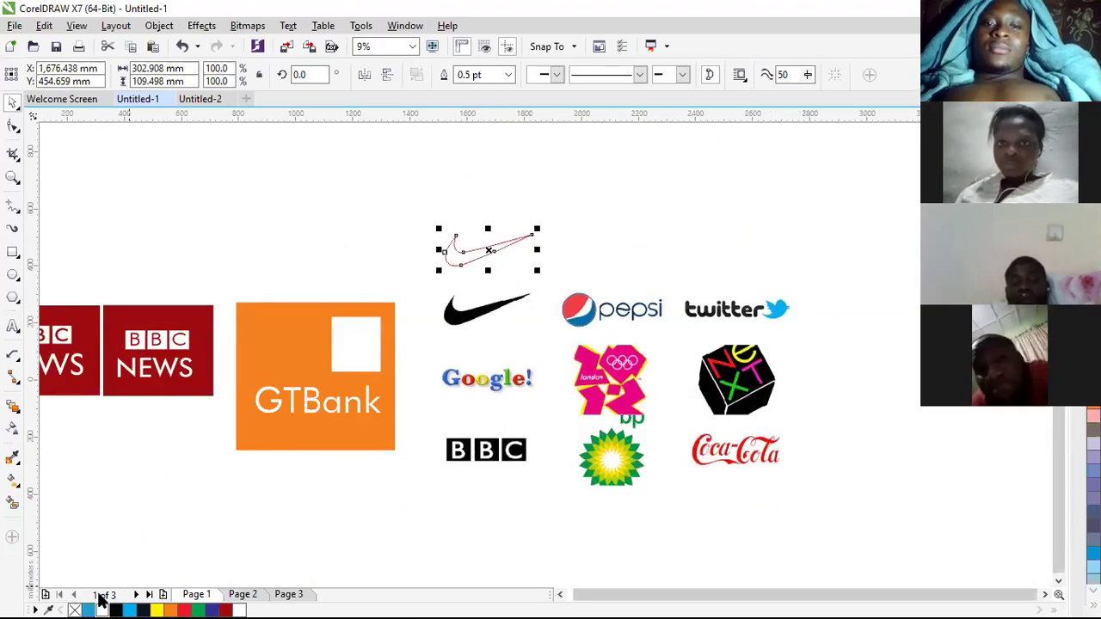
Step: Place the white swoosh on the right-hand BBC News logo, scale it to about 43.6%, and fit it above the BBC boxes near the upper-right corner
{"action": "left_click_drag", "start_coordinate": [492, 250], "coordinate": [166, 365]}
{"action": "scroll", "coordinate": [133, 365], "scroll_direction": "up", "scroll_amount": 1}
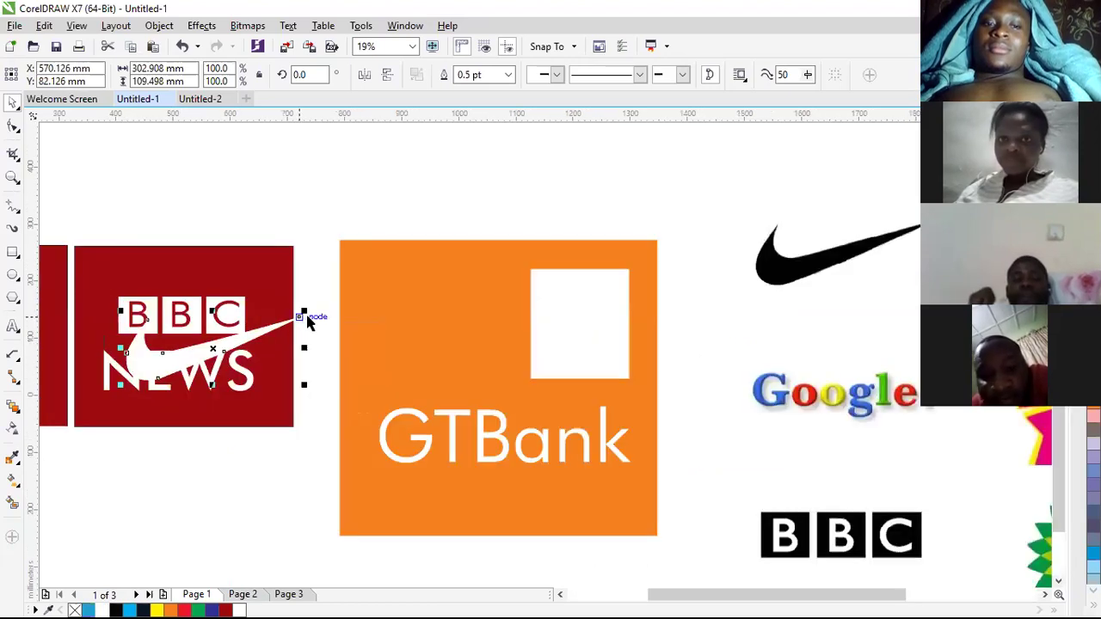
{"action": "left_click_drag", "start_coordinate": [304, 311], "coordinate": [206, 348]}
{"action": "left_click_drag", "start_coordinate": [155, 372], "coordinate": [245, 291]}
Step: Try cropping the drawing to the left-hand BBC News logo with the Crop tool, and undo the crop
{"action": "scroll", "coordinate": [300, 327], "scroll_direction": "down", "scroll_amount": 3}
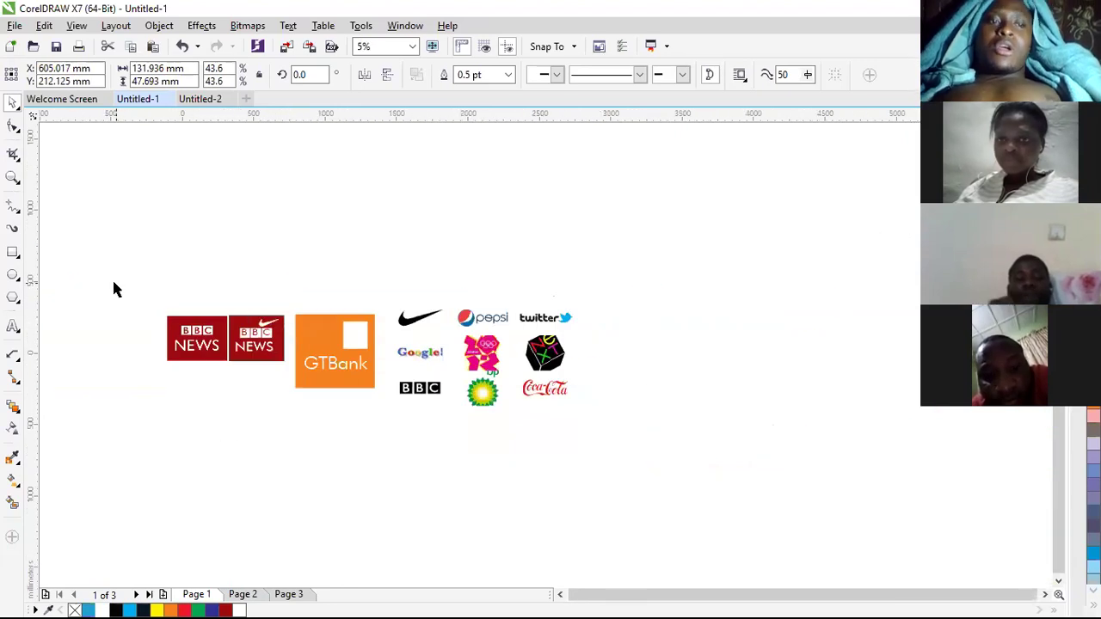
{"action": "left_click", "coordinate": [114, 283]}
{"action": "left_click", "coordinate": [15, 155]}
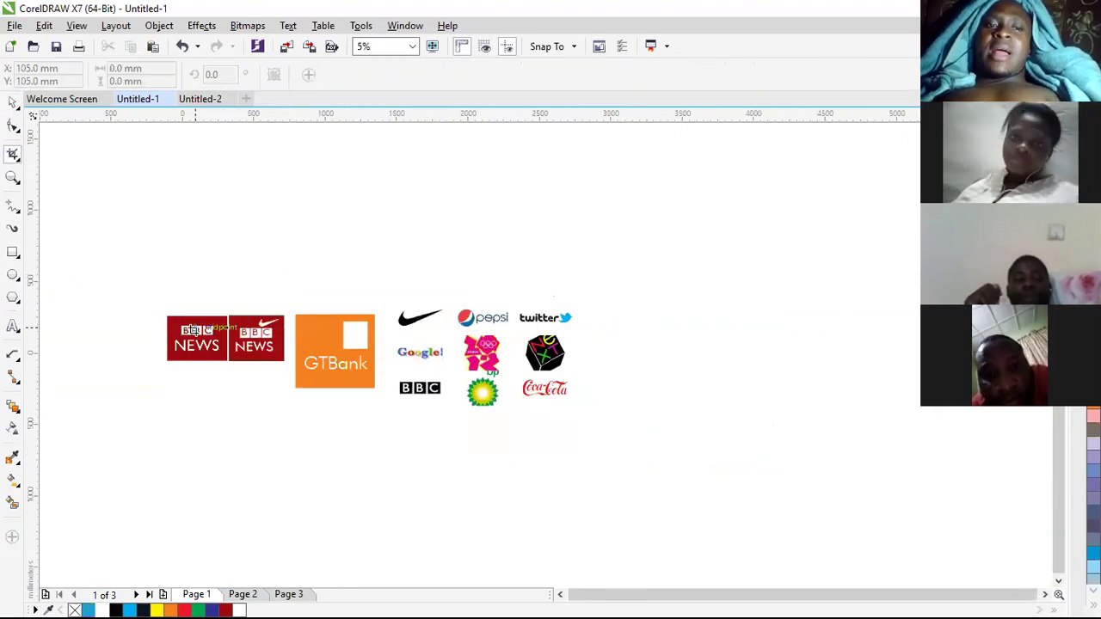
{"action": "left_click_drag", "start_coordinate": [167, 315], "coordinate": [227, 361]}
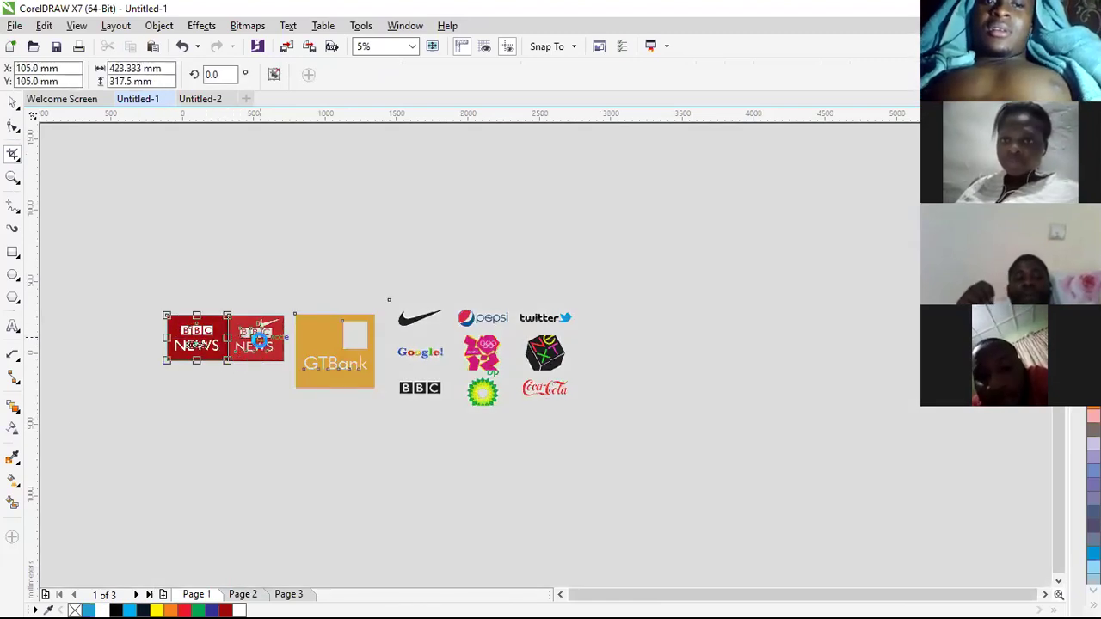
{"action": "double_click", "coordinate": [203, 344]}
{"action": "scroll", "coordinate": [240, 129], "scroll_direction": "down", "scroll_amount": 1}
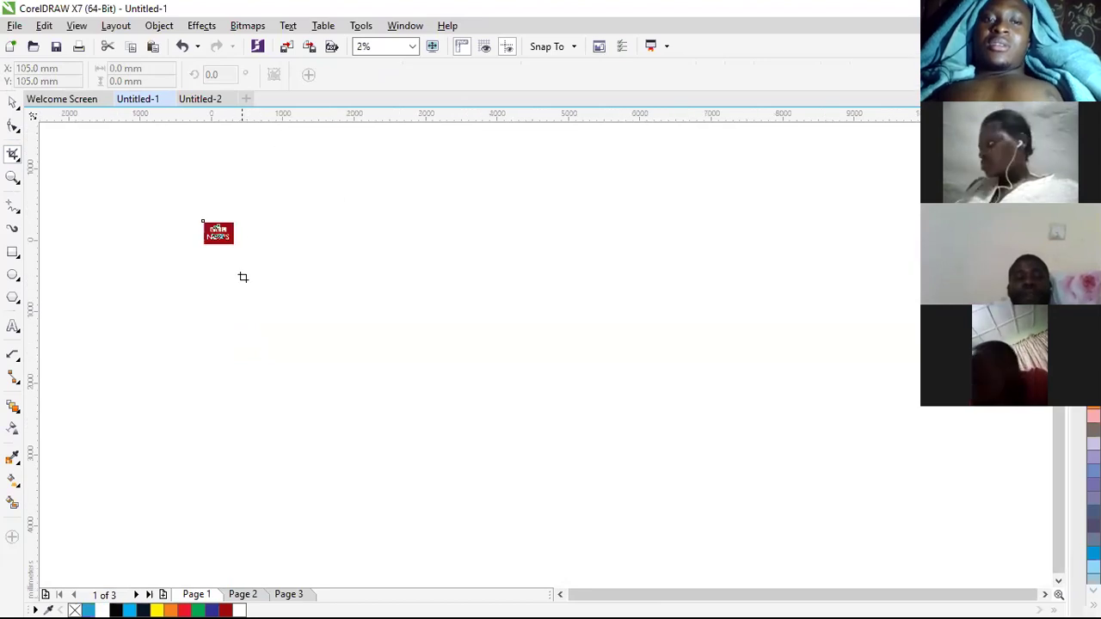
{"action": "scroll", "coordinate": [241, 276], "scroll_direction": "down", "scroll_amount": 1}
{"action": "left_click", "coordinate": [13, 103]}
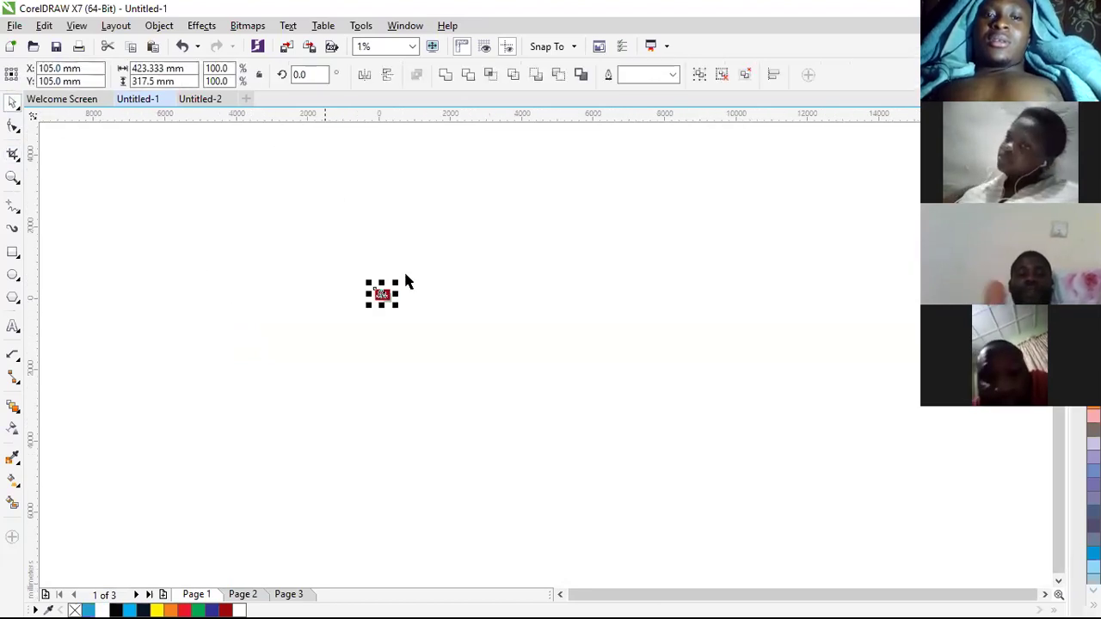
{"action": "scroll", "coordinate": [367, 312], "scroll_direction": "up", "scroll_amount": 2}
{"action": "scroll", "coordinate": [310, 383], "scroll_direction": "up", "scroll_amount": 1}
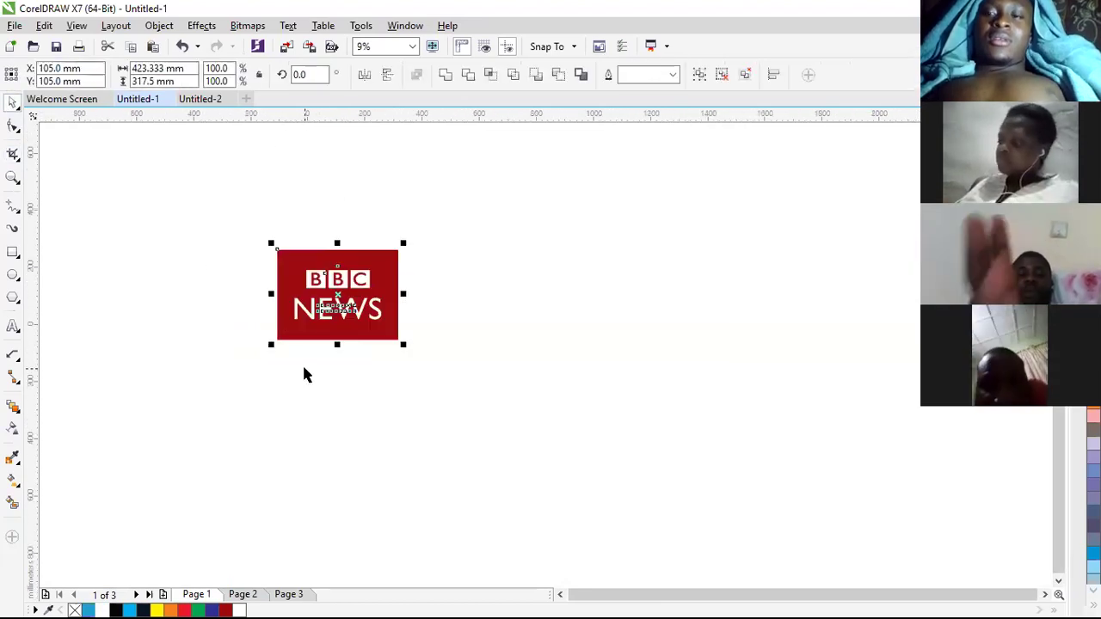
{"action": "key", "text": "ctrl+z"}
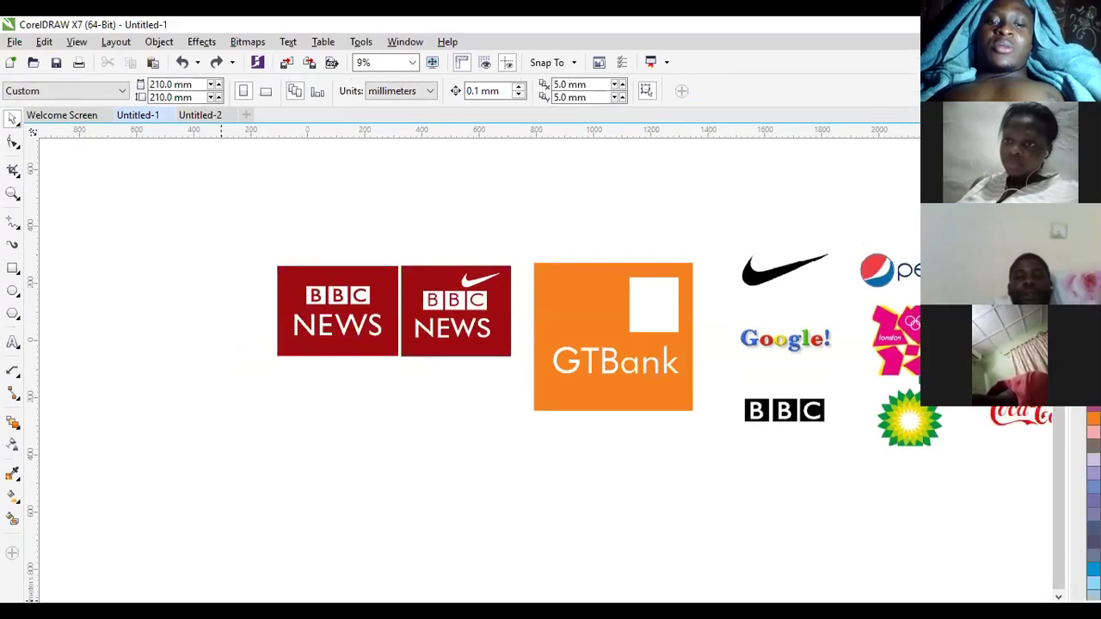
Step: Bring the portrait photo from another window into the drawing and place it beside the left-hand BBC News logo
{"action": "key", "text": "alt+Tab"}
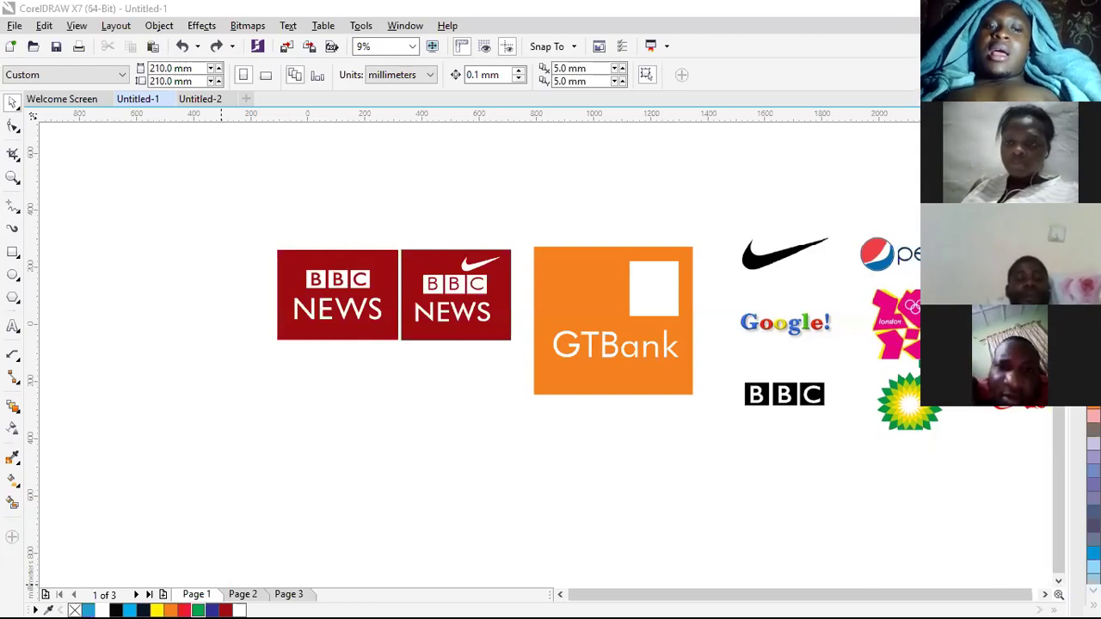
{"action": "left_click", "coordinate": [290, 442]}
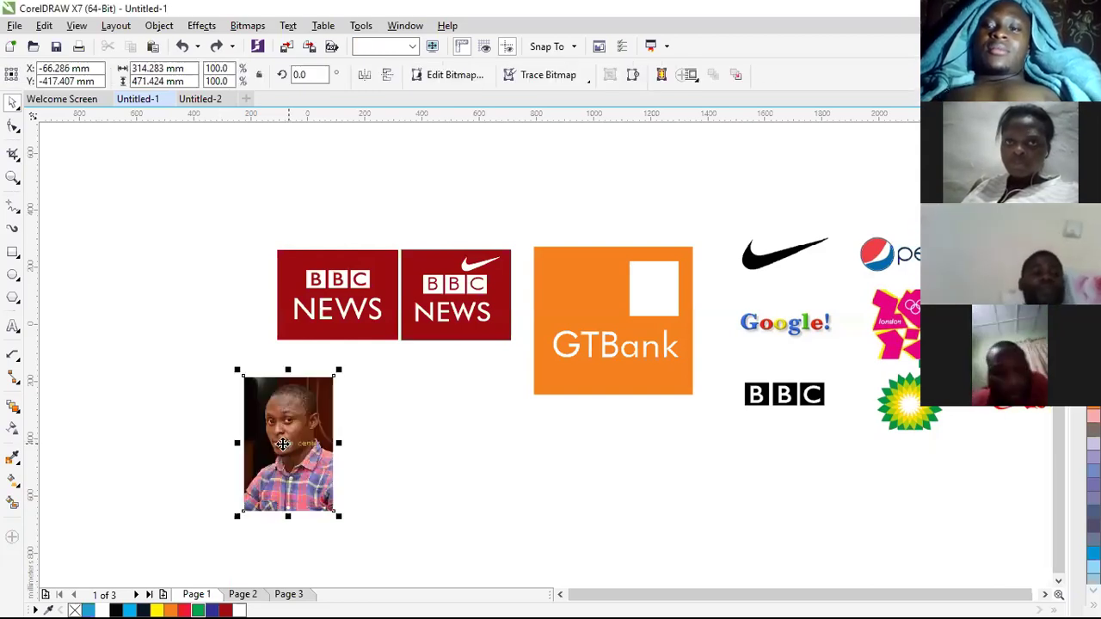
{"action": "left_click_drag", "start_coordinate": [311, 432], "coordinate": [471, 400]}
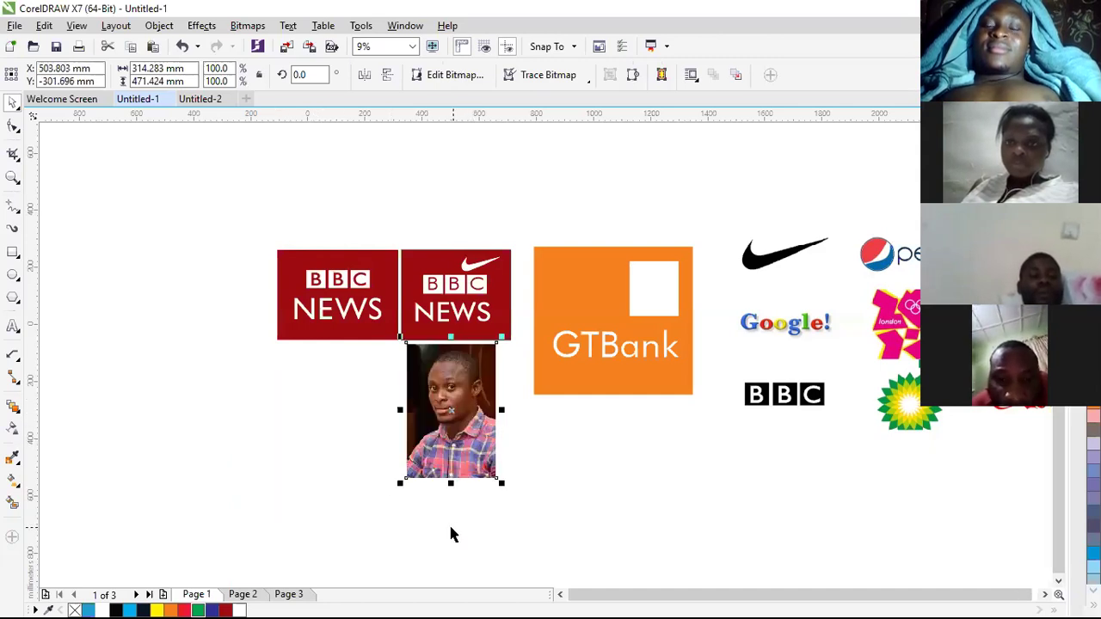
{"action": "left_click_drag", "start_coordinate": [468, 448], "coordinate": [239, 347]}
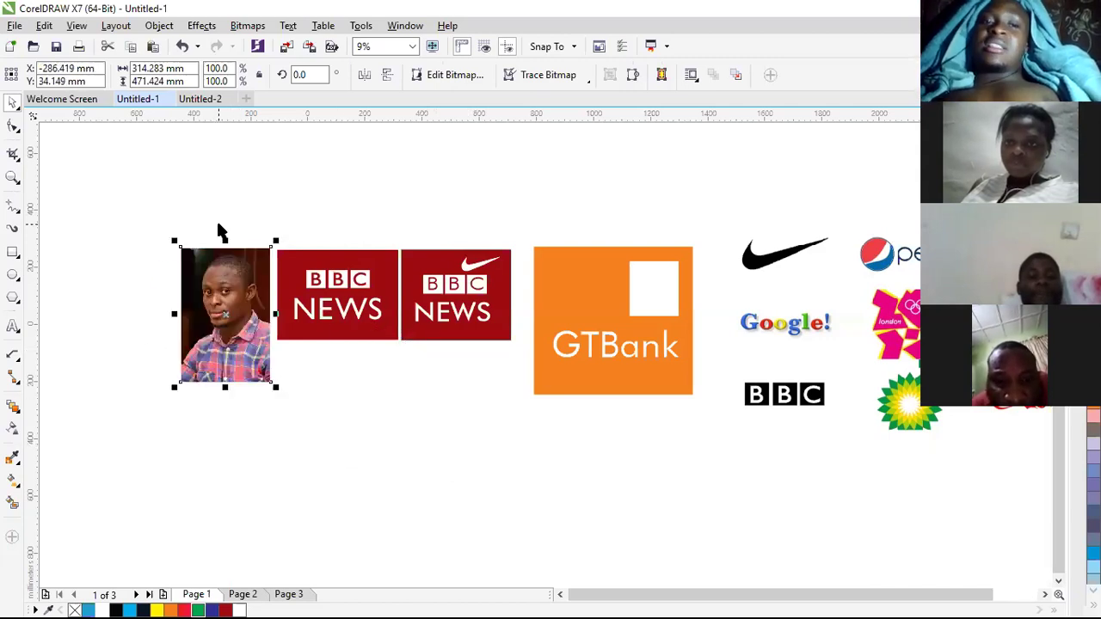
Step: Deselect the portrait photo and activate the Shape tool for working on the photo's upper edge above the head
{"action": "left_click", "coordinate": [149, 346]}
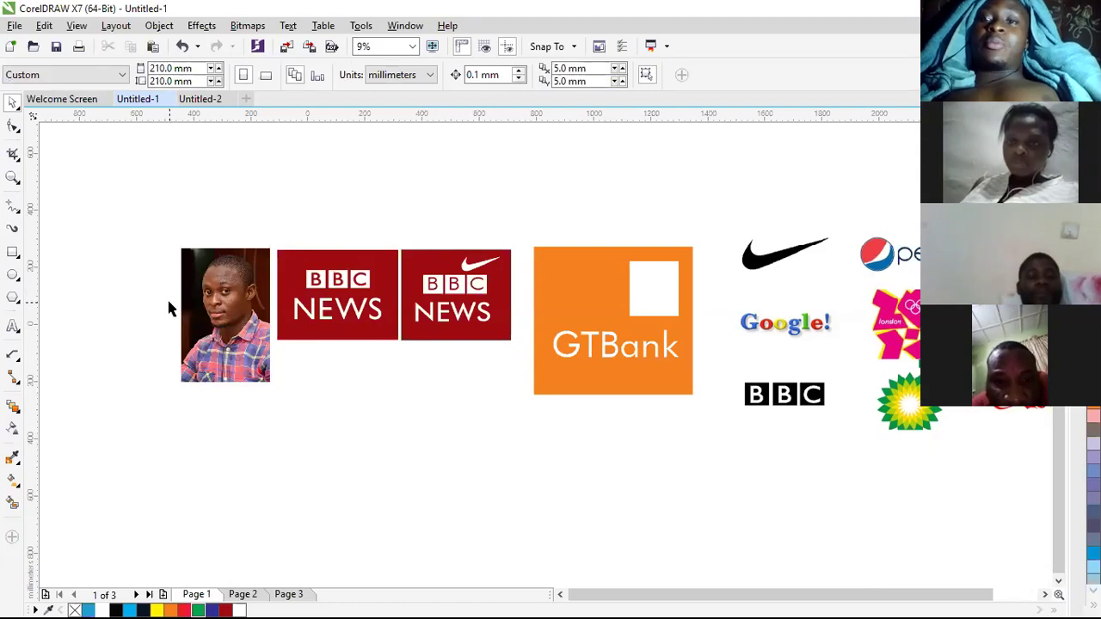
{"action": "scroll", "coordinate": [169, 310], "scroll_direction": "up", "scroll_amount": 3}
{"action": "scroll", "coordinate": [198, 286], "scroll_direction": "down", "scroll_amount": 2}
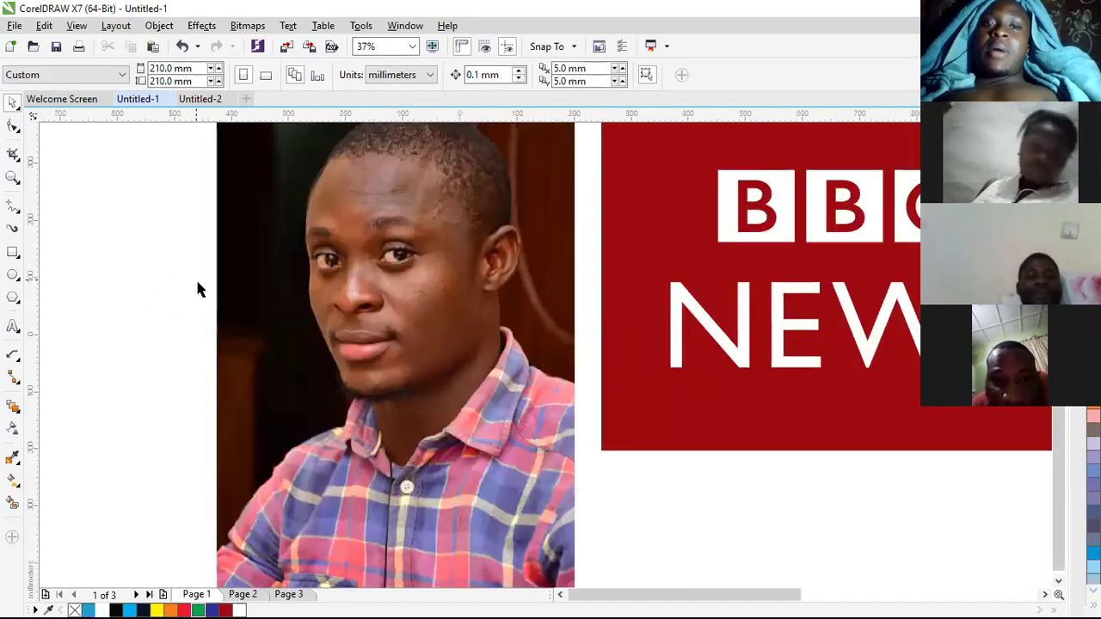
{"action": "scroll", "coordinate": [241, 167], "scroll_direction": "up", "scroll_amount": 2}
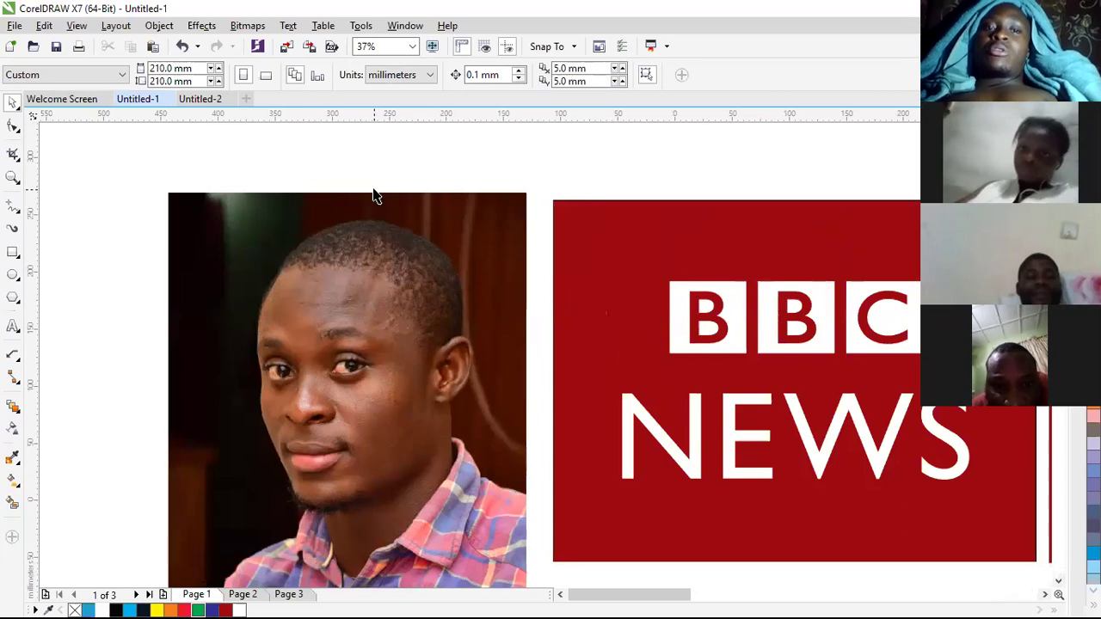
{"action": "scroll", "coordinate": [373, 189], "scroll_direction": "up", "scroll_amount": 2}
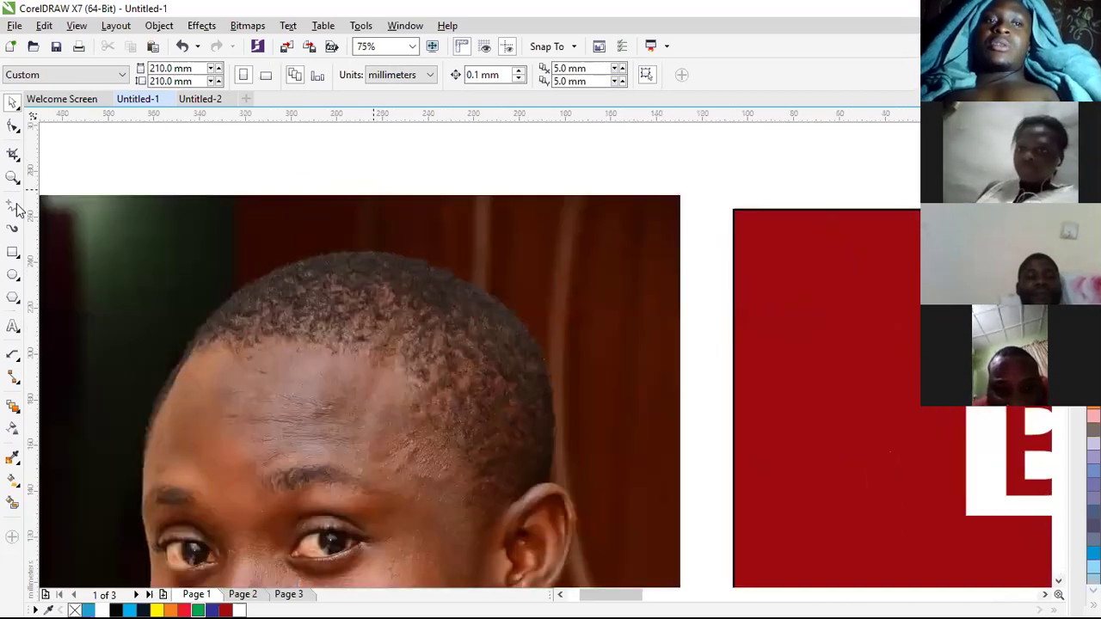
{"action": "key", "text": "F3"}
{"action": "left_click", "coordinate": [13, 127]}
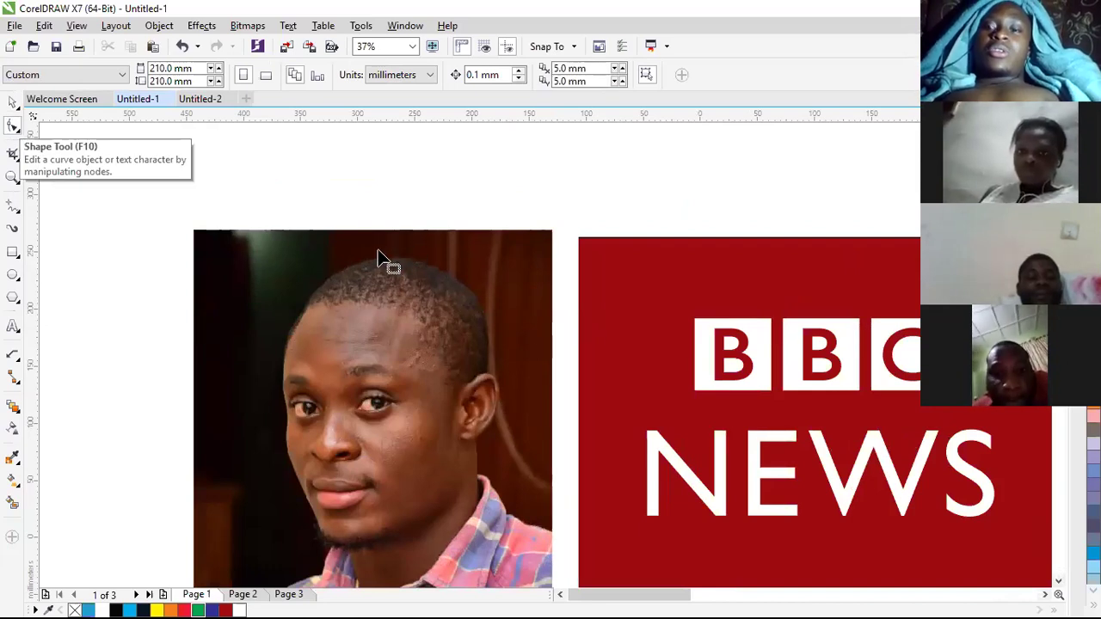
{"action": "scroll", "coordinate": [437, 172], "scroll_direction": "up", "scroll_amount": 3}
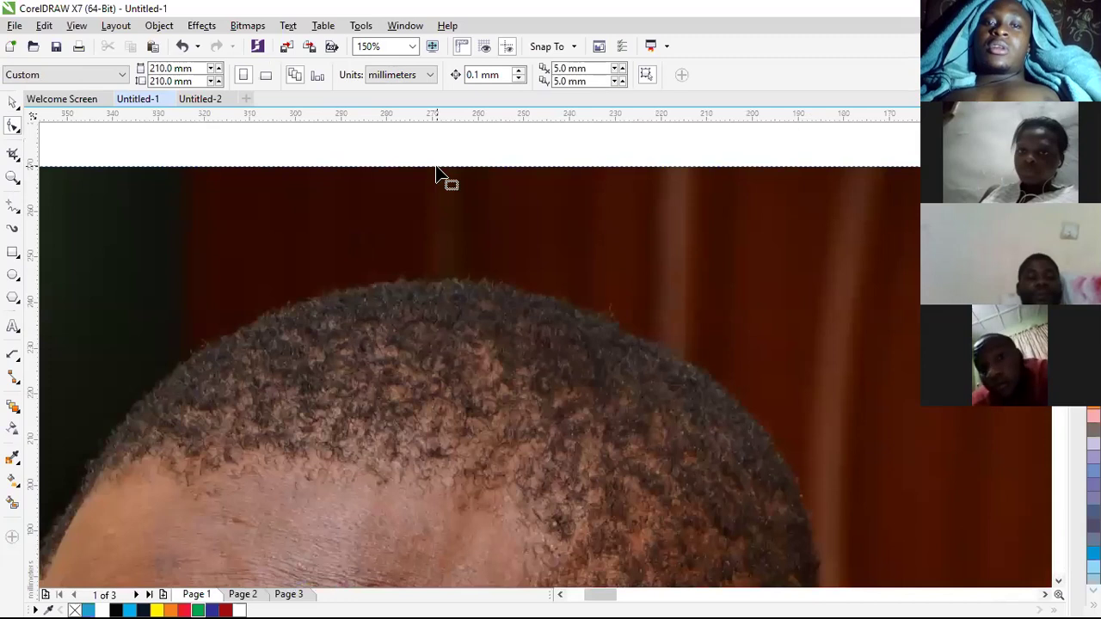
Step: Add two nodes on the portrait's upper edge and move them to the crown of the head and the forehead hairline
{"action": "double_click", "coordinate": [437, 167]}
{"action": "left_click_drag", "start_coordinate": [437, 167], "coordinate": [440, 284]}
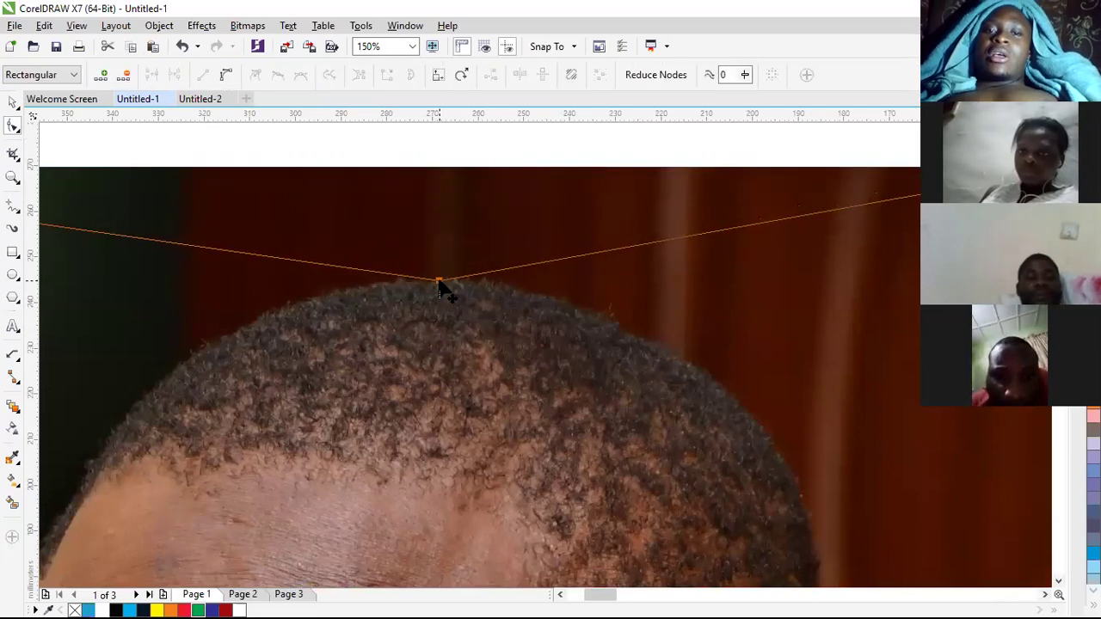
{"action": "scroll", "coordinate": [411, 255], "scroll_direction": "down", "scroll_amount": 2}
{"action": "scroll", "coordinate": [411, 254], "scroll_direction": "up", "scroll_amount": 1}
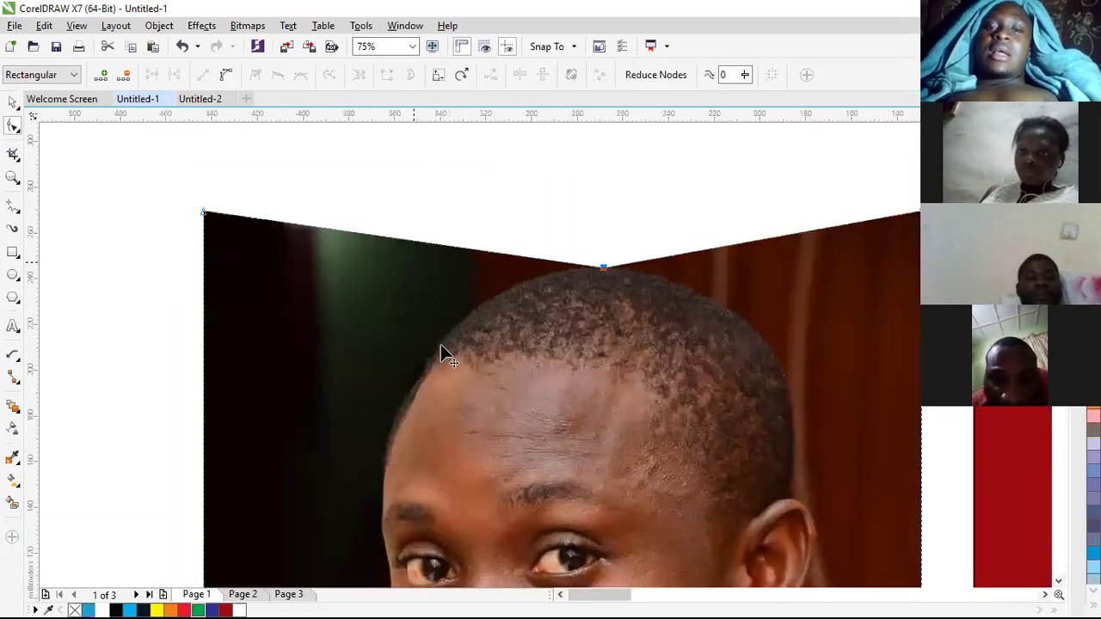
{"action": "left_click_drag", "start_coordinate": [434, 359], "coordinate": [431, 354]}
Step: Convert the segment between the hairline and crown nodes to a curve and bend it along the head's outline
{"action": "left_click", "coordinate": [496, 322]}
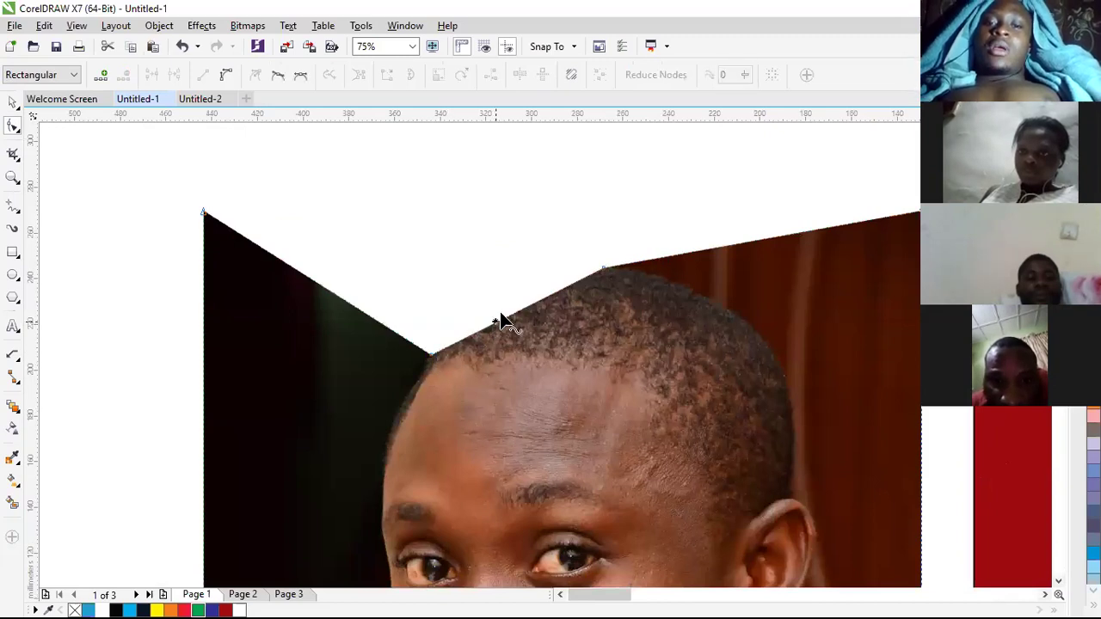
{"action": "scroll", "coordinate": [525, 303], "scroll_direction": "up", "scroll_amount": 3}
{"action": "left_click_drag", "start_coordinate": [506, 337], "coordinate": [413, 280]}
{"action": "scroll", "coordinate": [391, 282], "scroll_direction": "down", "scroll_amount": 1}
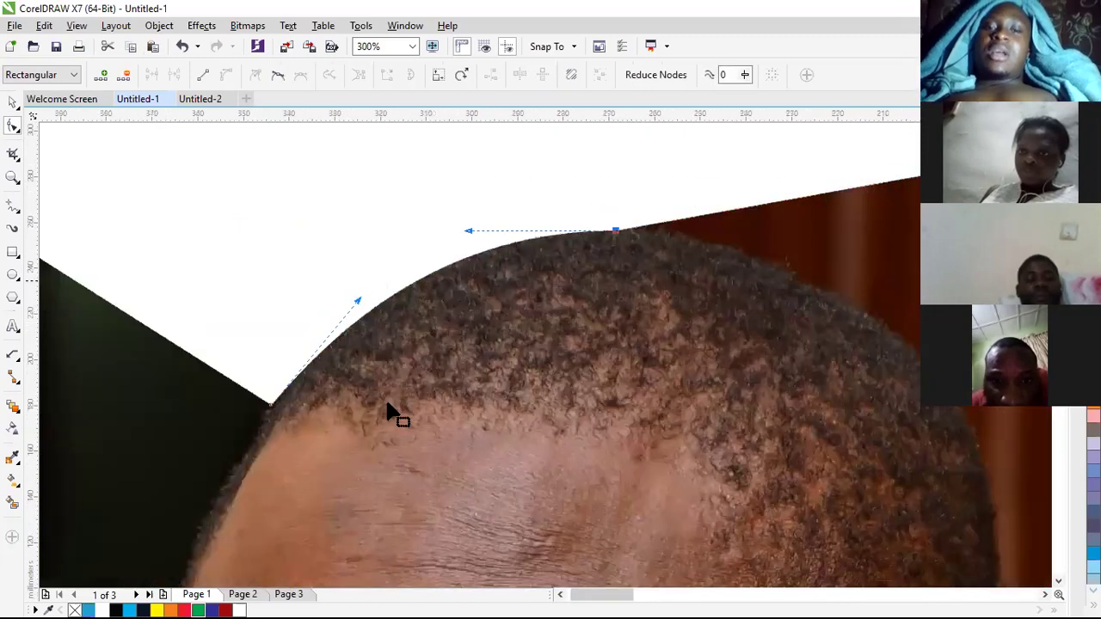
{"action": "scroll", "coordinate": [381, 372], "scroll_direction": "down", "scroll_amount": 1}
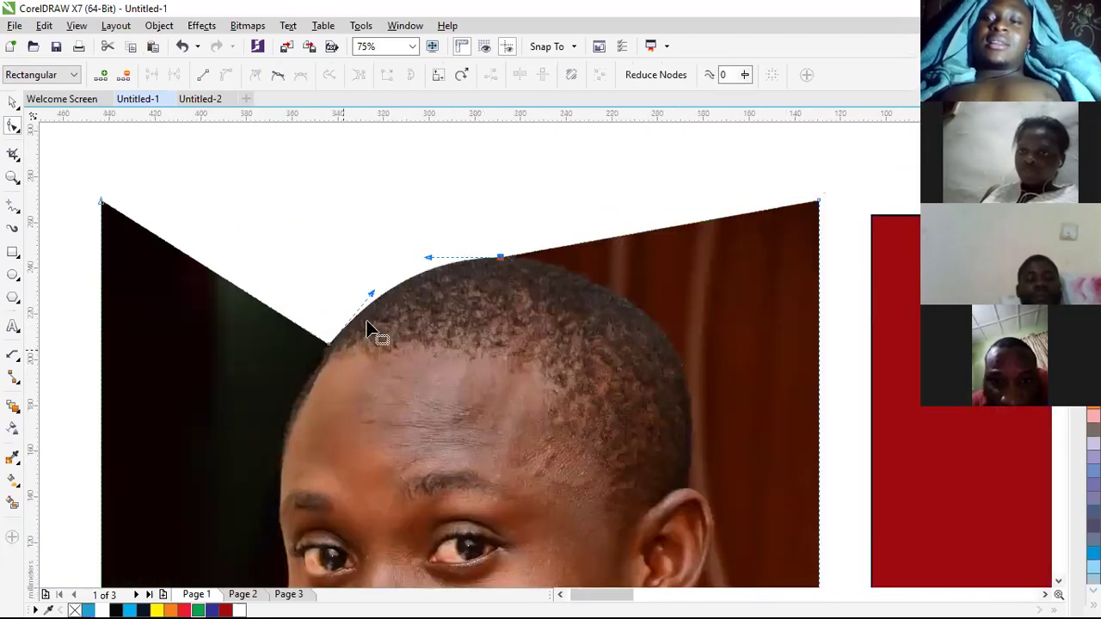
Step: Add a node at the temple on the face side and move the photo's upper corner node in beside the jaw
{"action": "scroll", "coordinate": [368, 327], "scroll_direction": "down", "scroll_amount": 2}
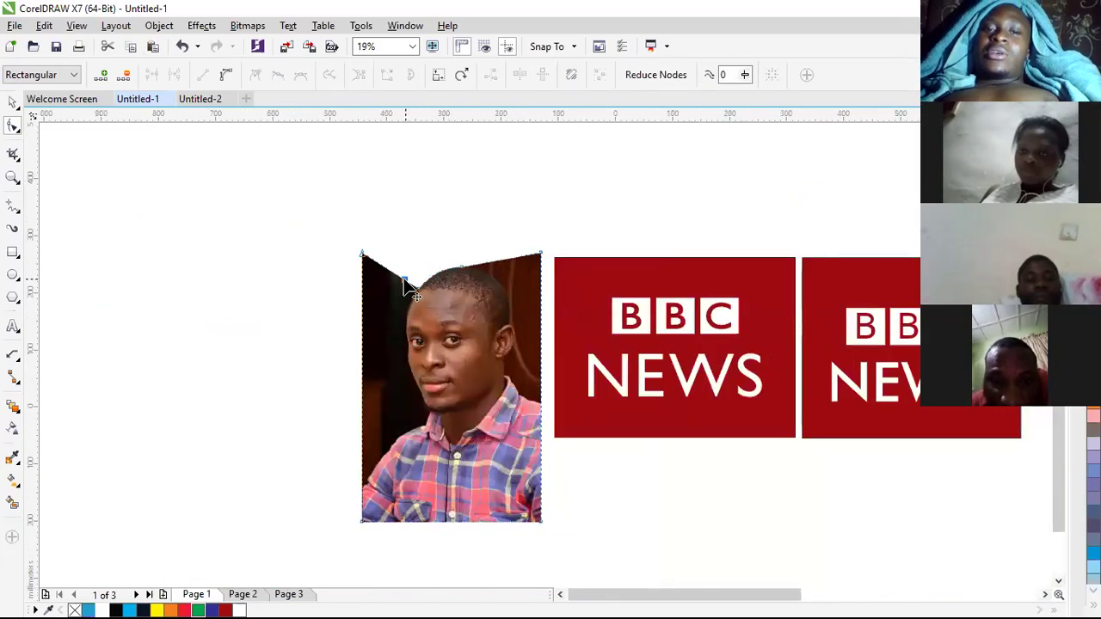
{"action": "left_click_drag", "start_coordinate": [403, 302], "coordinate": [406, 314]}
{"action": "scroll", "coordinate": [411, 303], "scroll_direction": "up", "scroll_amount": 1}
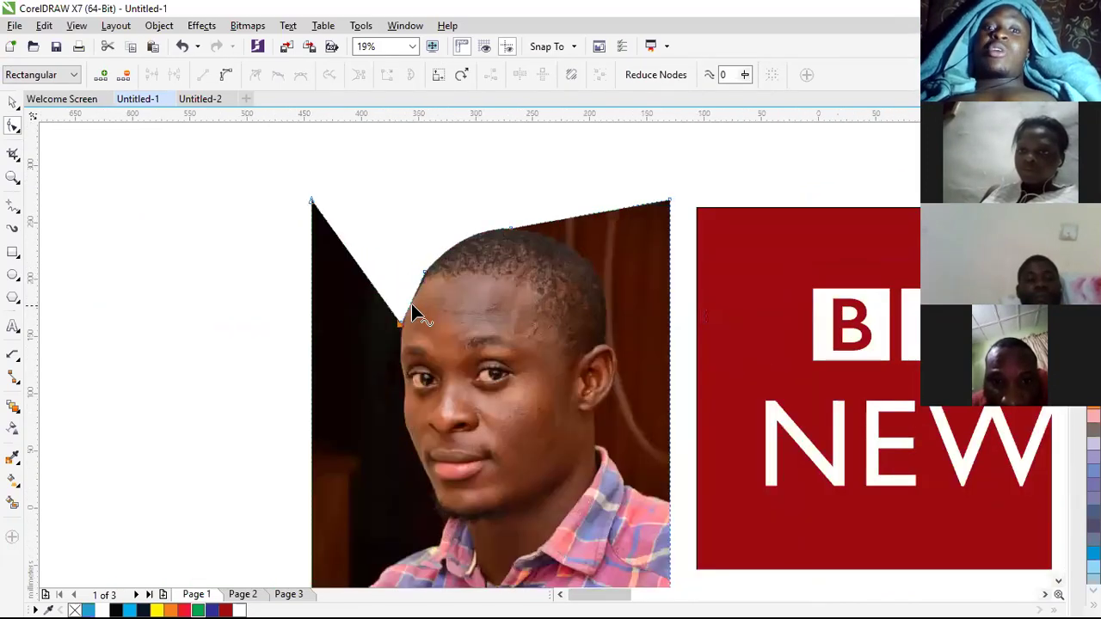
{"action": "scroll", "coordinate": [411, 306], "scroll_direction": "up", "scroll_amount": 2}
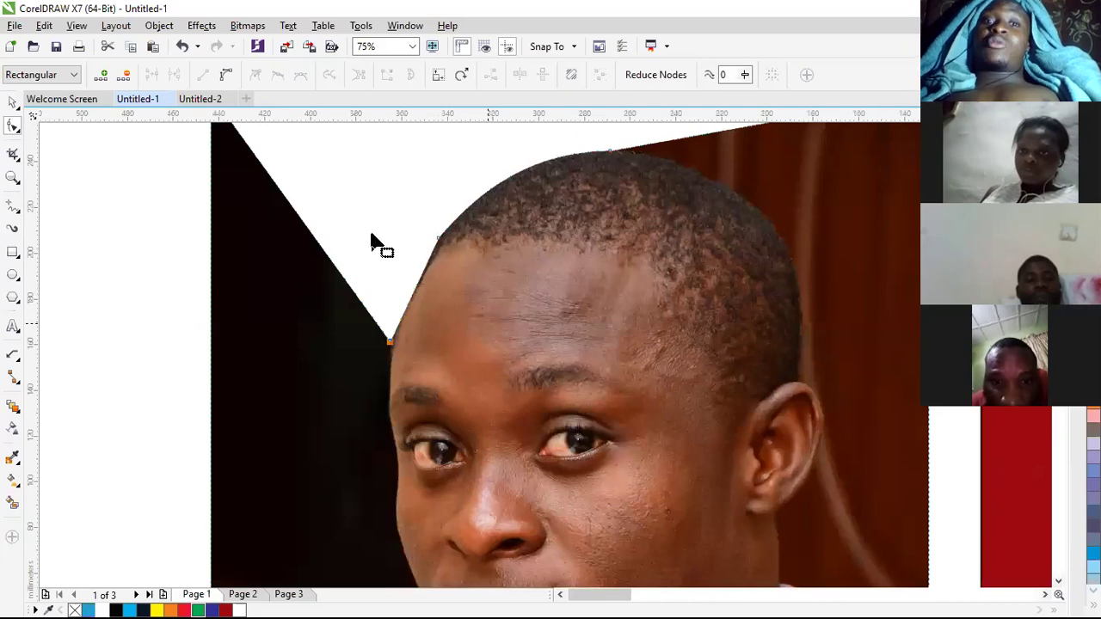
{"action": "scroll", "coordinate": [387, 303], "scroll_direction": "down", "scroll_amount": 2}
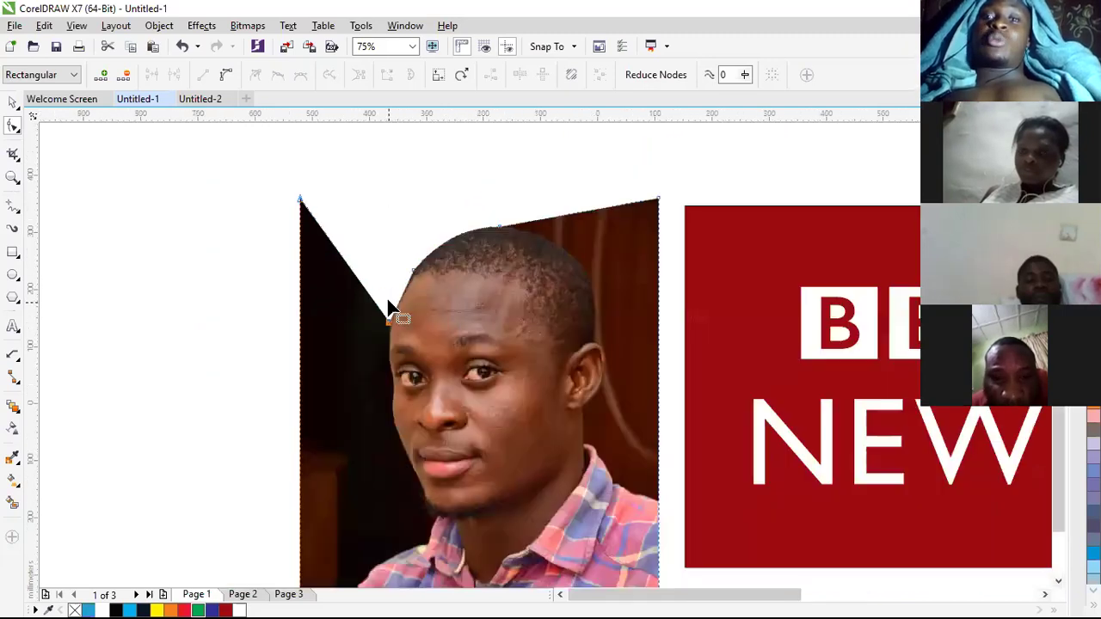
{"action": "scroll", "coordinate": [412, 292], "scroll_direction": "down", "scroll_amount": 2}
{"action": "scroll", "coordinate": [380, 338], "scroll_direction": "up", "scroll_amount": 1}
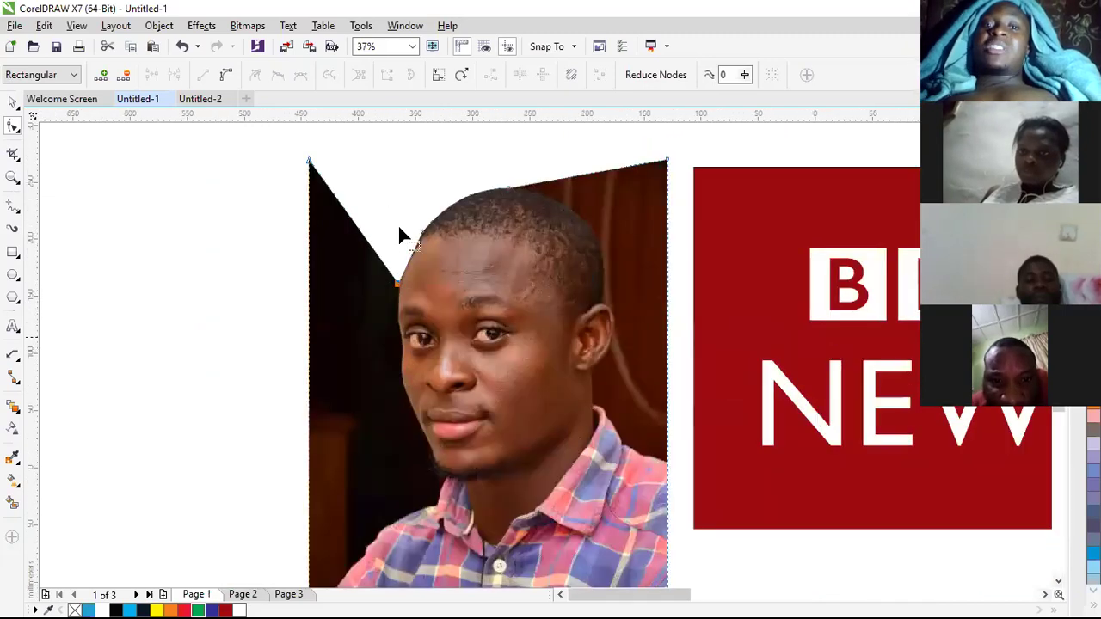
{"action": "left_click_drag", "start_coordinate": [314, 163], "coordinate": [427, 441]}
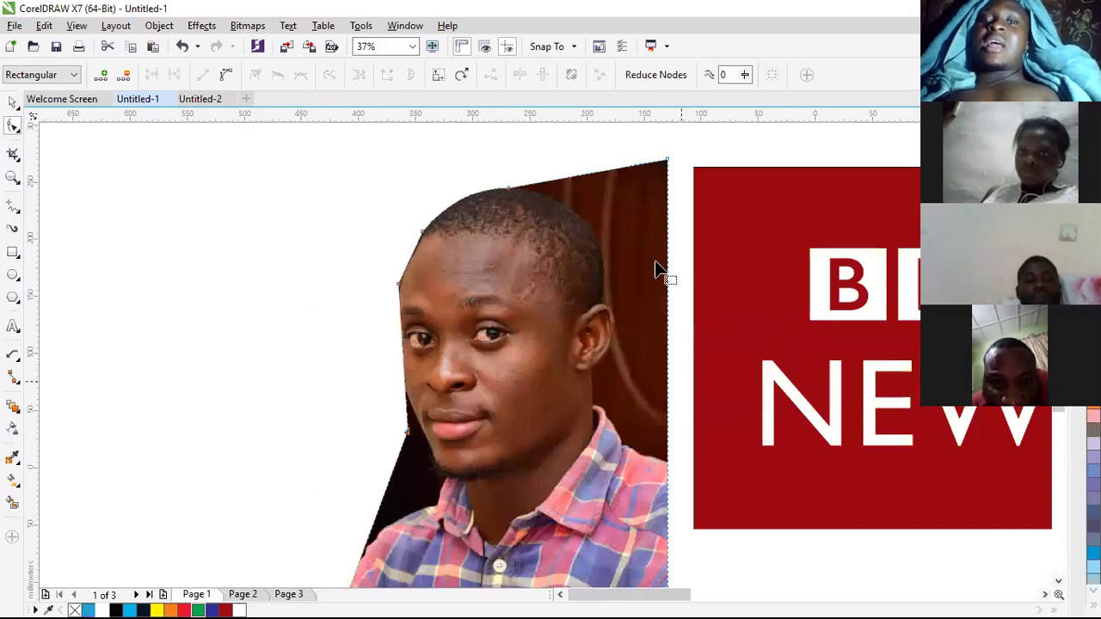
Step: Add two nodes on the remaining sloped upper edge and move them to the back of the head and above the ear
{"action": "left_click_drag", "start_coordinate": [543, 185], "coordinate": [579, 220]}
{"action": "double_click", "coordinate": [623, 189]}
{"action": "left_click_drag", "start_coordinate": [623, 189], "coordinate": [608, 315]}
Step: Convert the segment between the back-of-head and ear nodes to a curve and bend it around the hair outline
{"action": "left_click", "coordinate": [585, 248]}
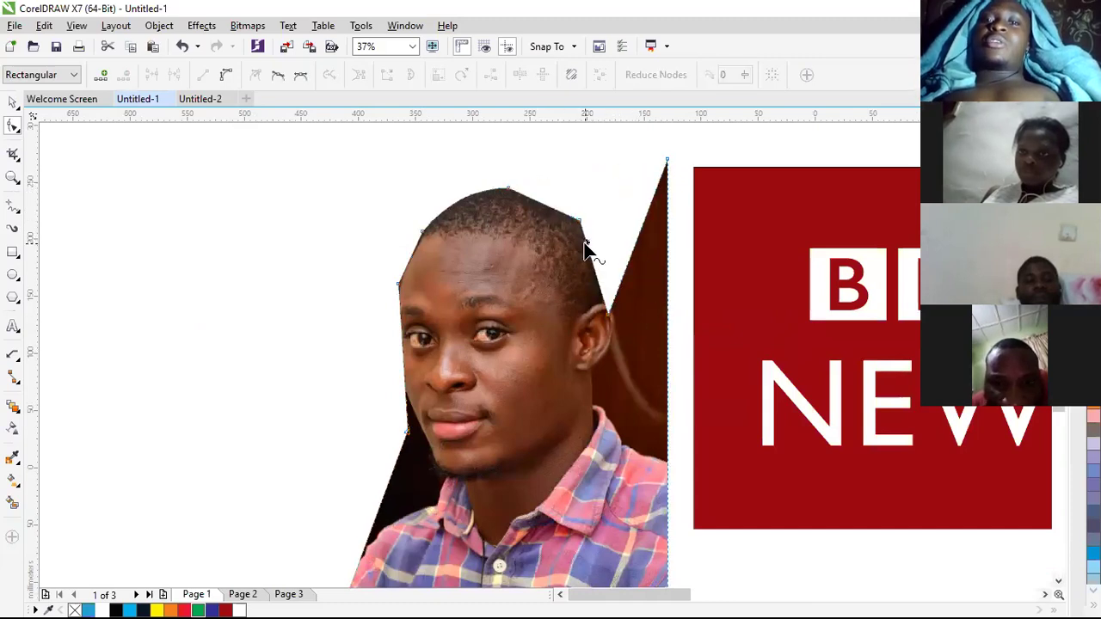
{"action": "right_click", "coordinate": [586, 242]}
{"action": "left_click", "coordinate": [641, 381]}
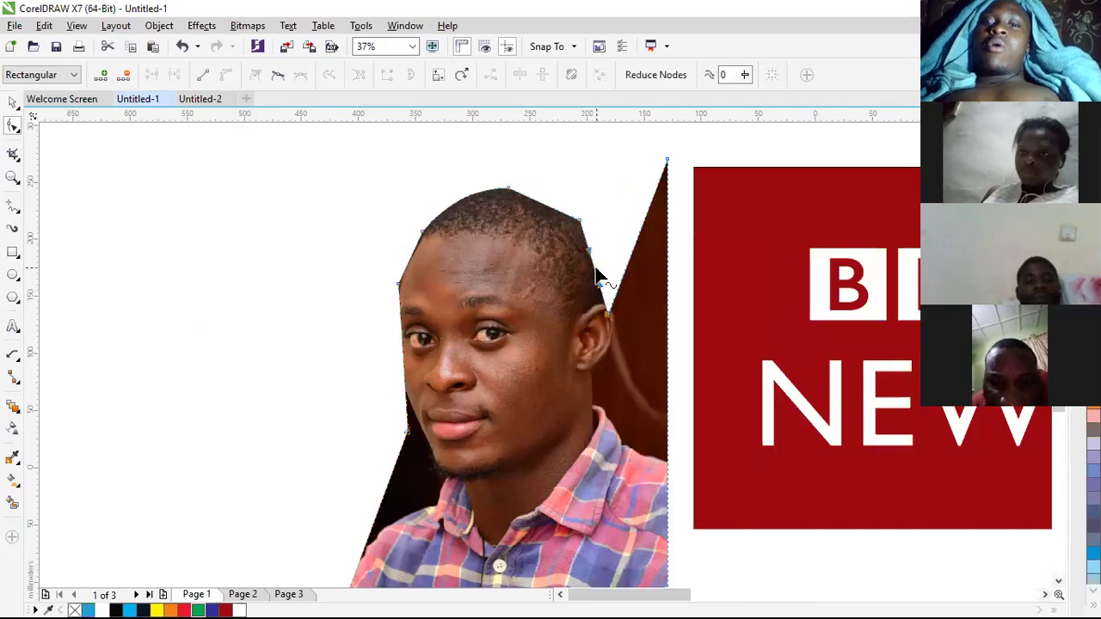
{"action": "left_click_drag", "start_coordinate": [599, 276], "coordinate": [582, 338]}
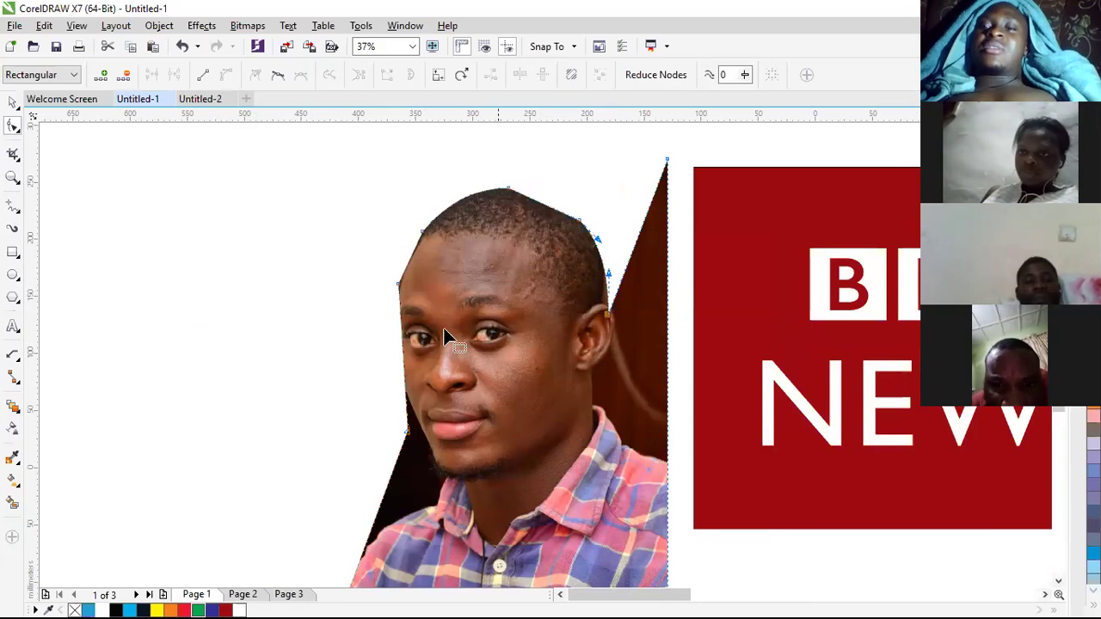
Step: Leave node editing and delete the partly trimmed portrait from the page
{"action": "scroll", "coordinate": [220, 297], "scroll_direction": "down", "scroll_amount": 2}
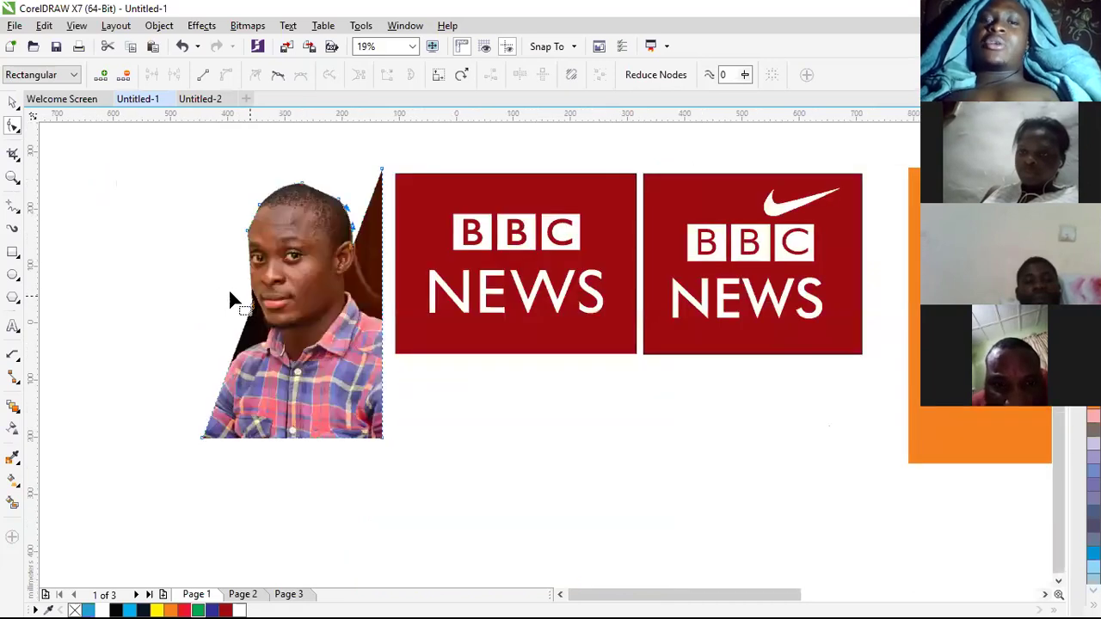
{"action": "left_click", "coordinate": [230, 301]}
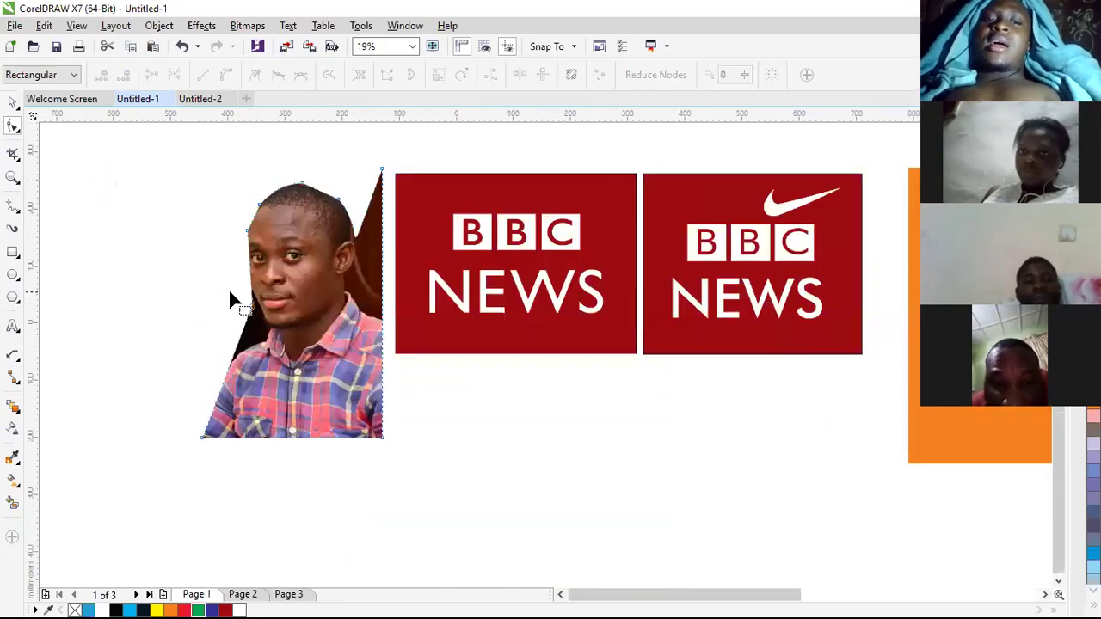
{"action": "left_click", "coordinate": [13, 103]}
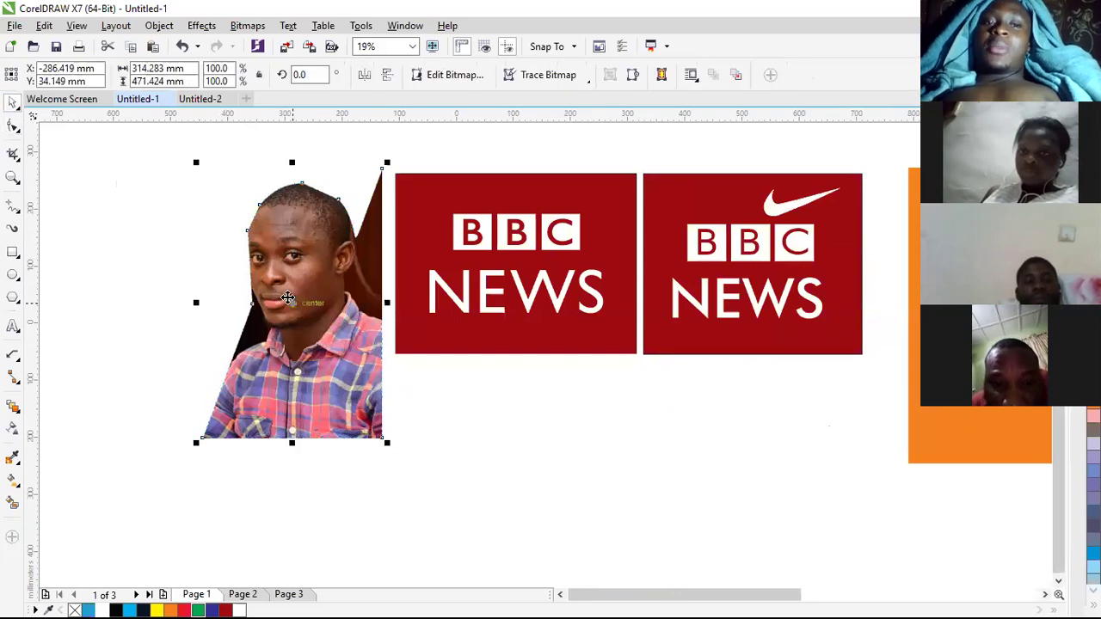
{"action": "key", "text": "Delete"}
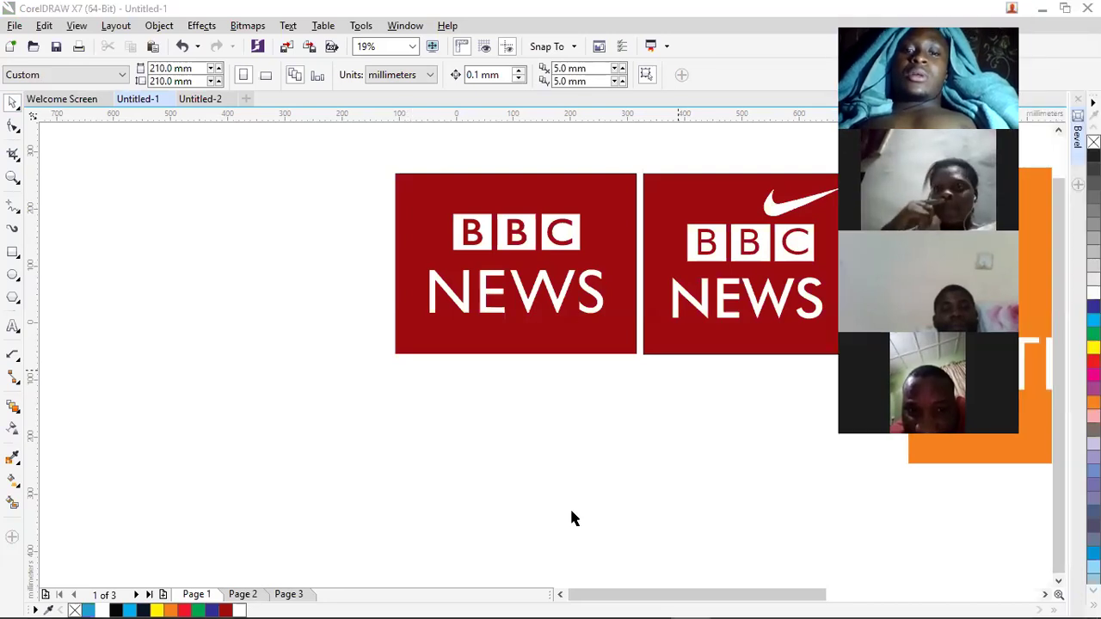
Step: Switch to Chrome and open the remove.bg website
{"action": "mouse_move", "coordinate": [521, 601]}
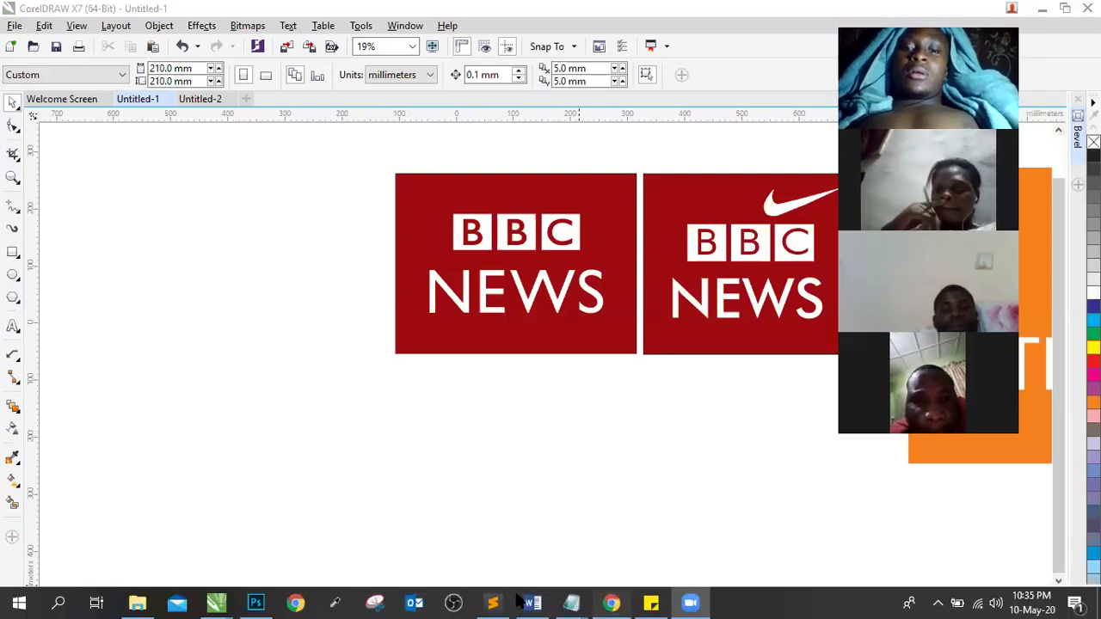
{"action": "left_click", "coordinate": [611, 602]}
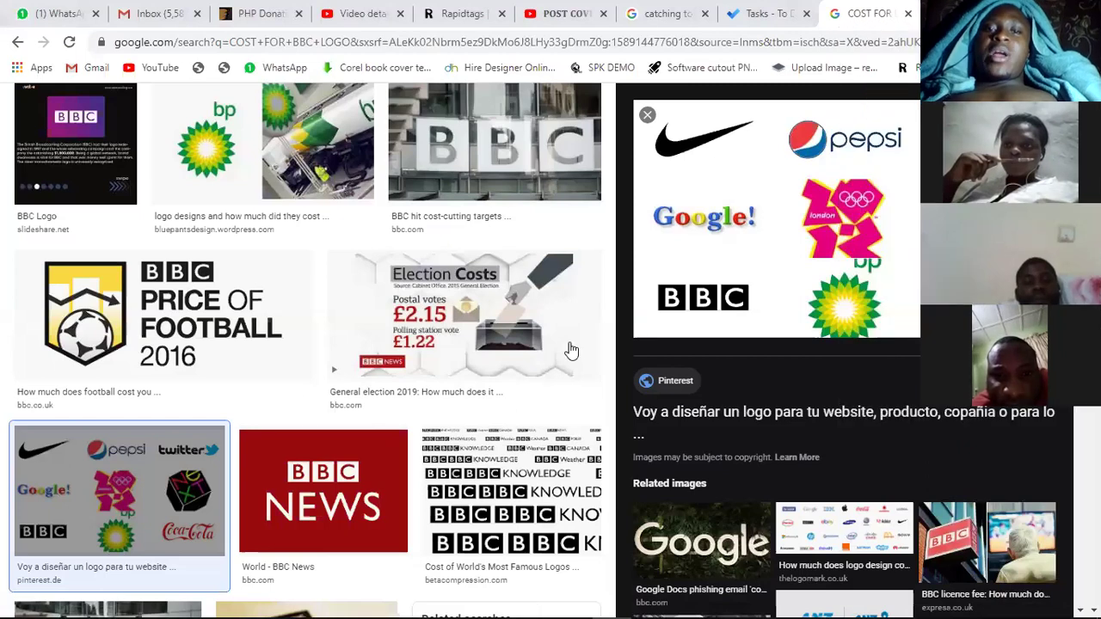
{"action": "left_click", "coordinate": [459, 42]}
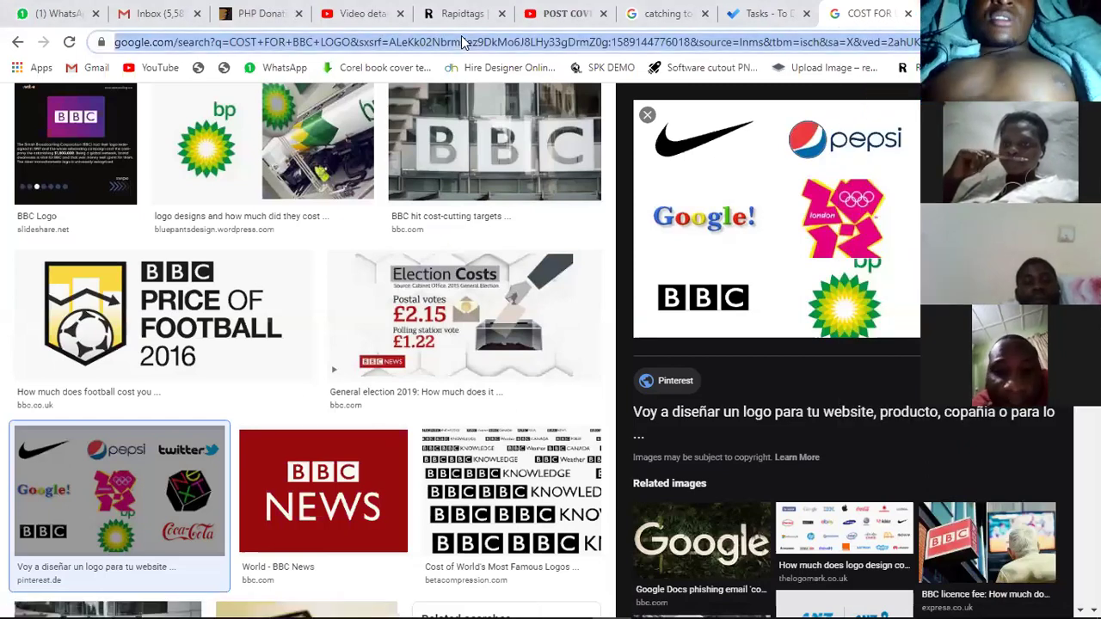
{"action": "type", "text": "REMO"}
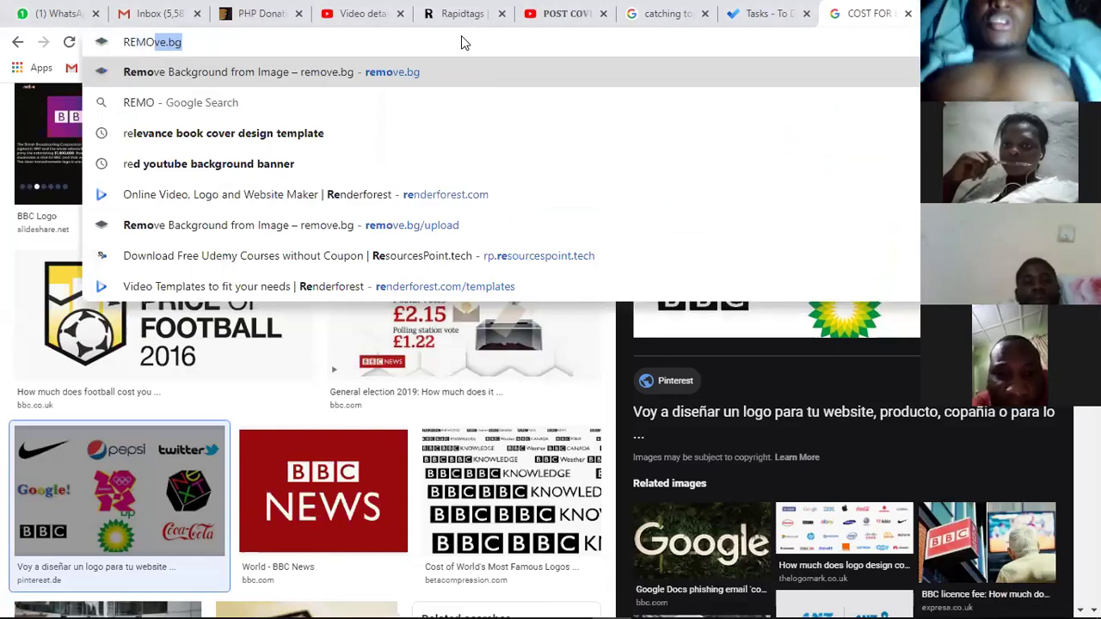
{"action": "key", "text": "Return"}
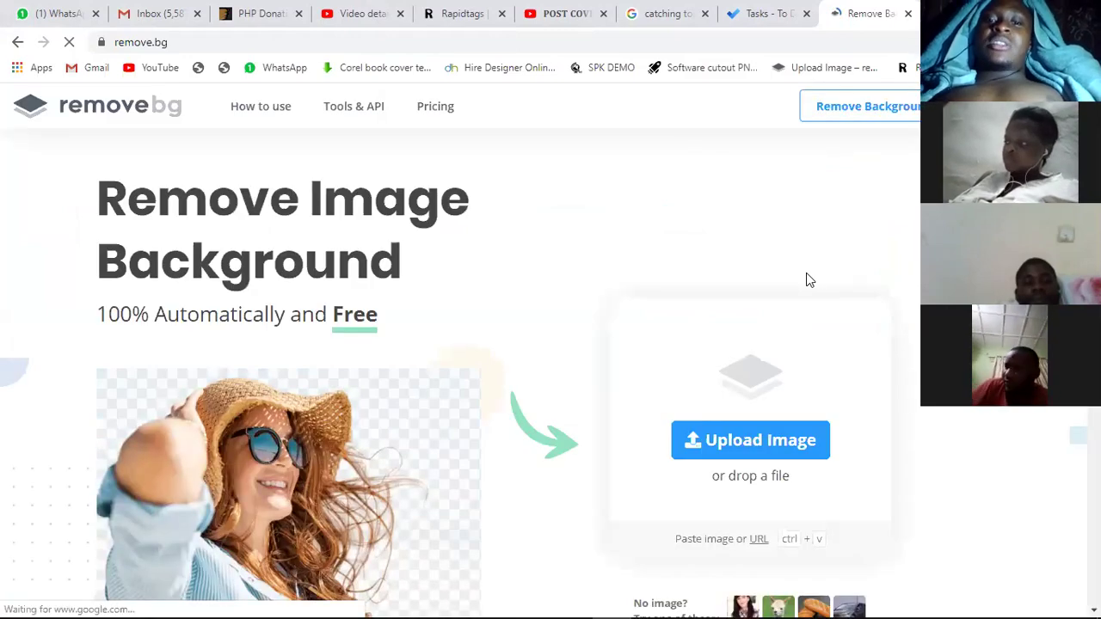
Step: Upload the portrait SAP_3922.JPG from the Pictures folder for background removal
{"action": "scroll", "coordinate": [324, 430], "scroll_direction": "down", "scroll_amount": 3}
{"action": "scroll", "coordinate": [324, 430], "scroll_direction": "up", "scroll_amount": 3}
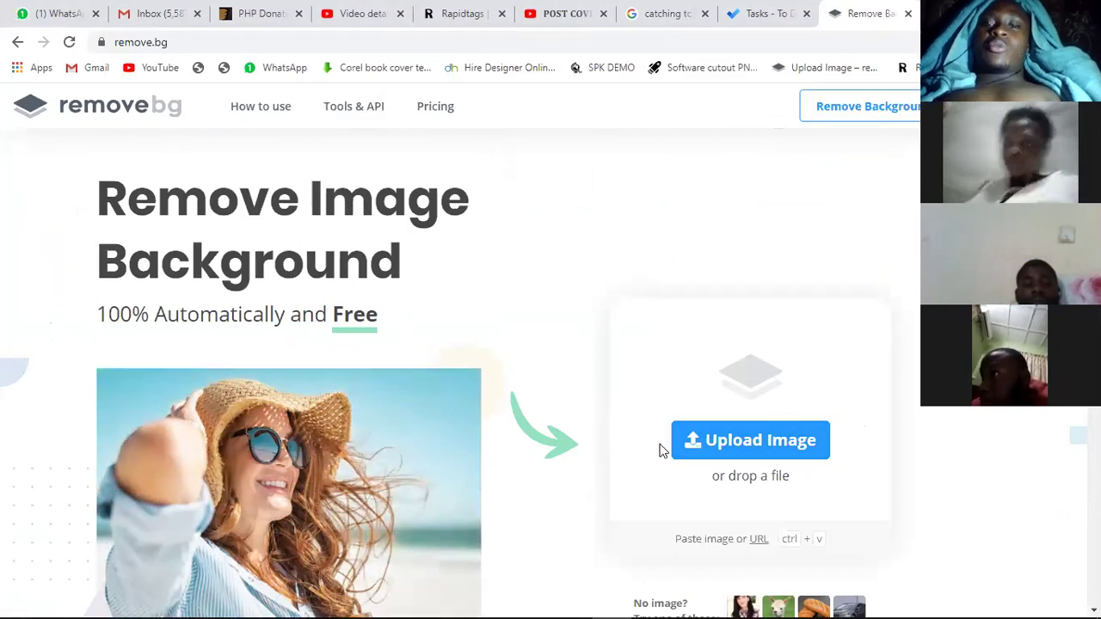
{"action": "left_click", "coordinate": [750, 440]}
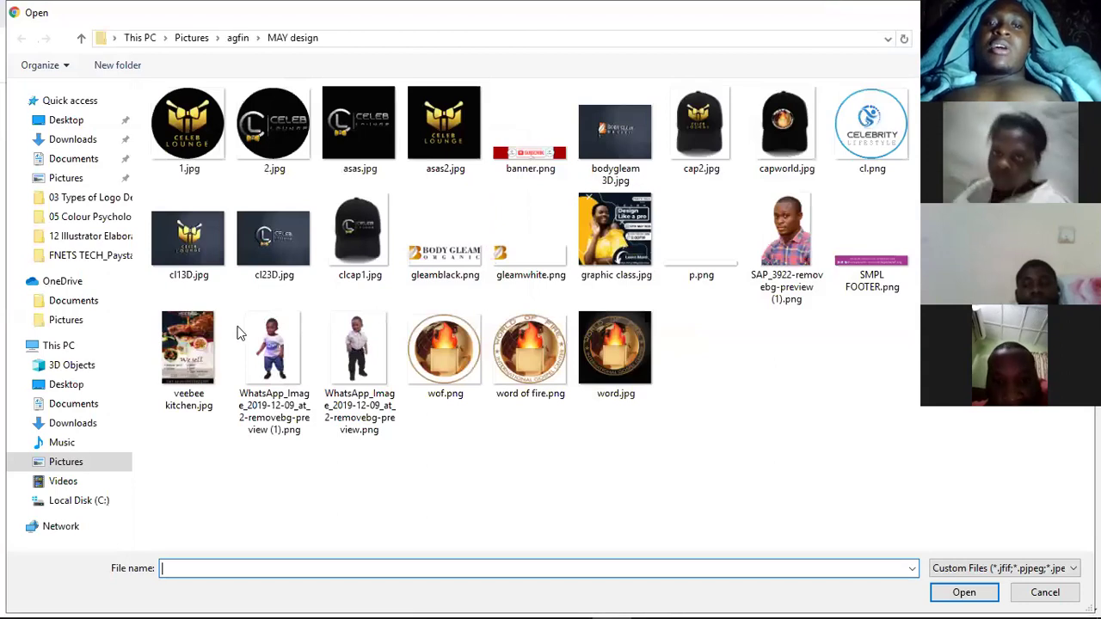
{"action": "left_click", "coordinate": [359, 344]}
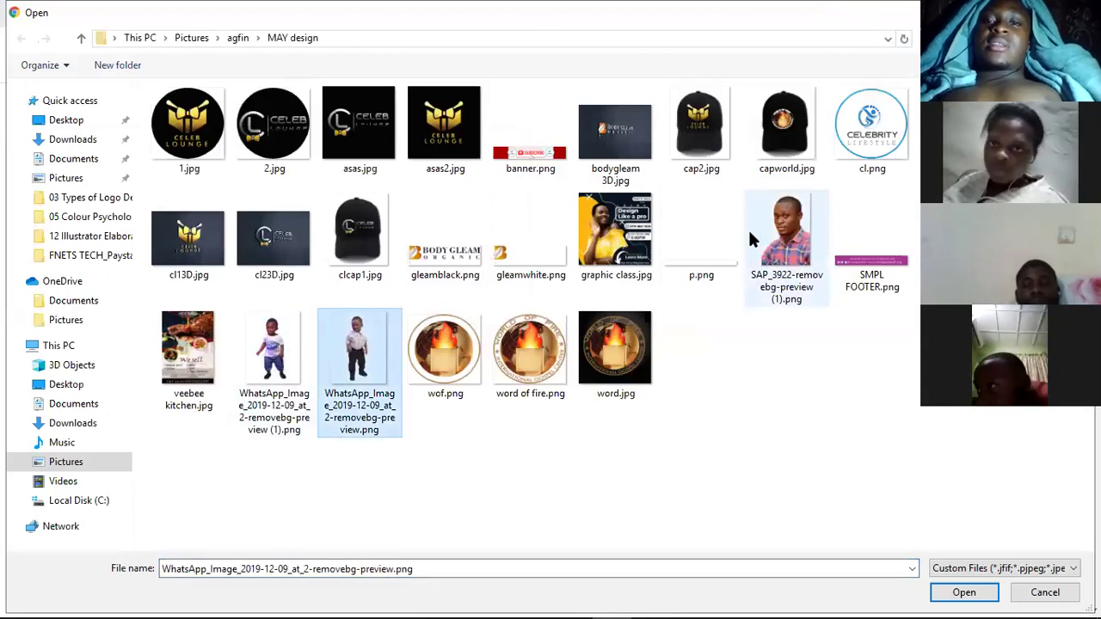
{"action": "left_click", "coordinate": [69, 467]}
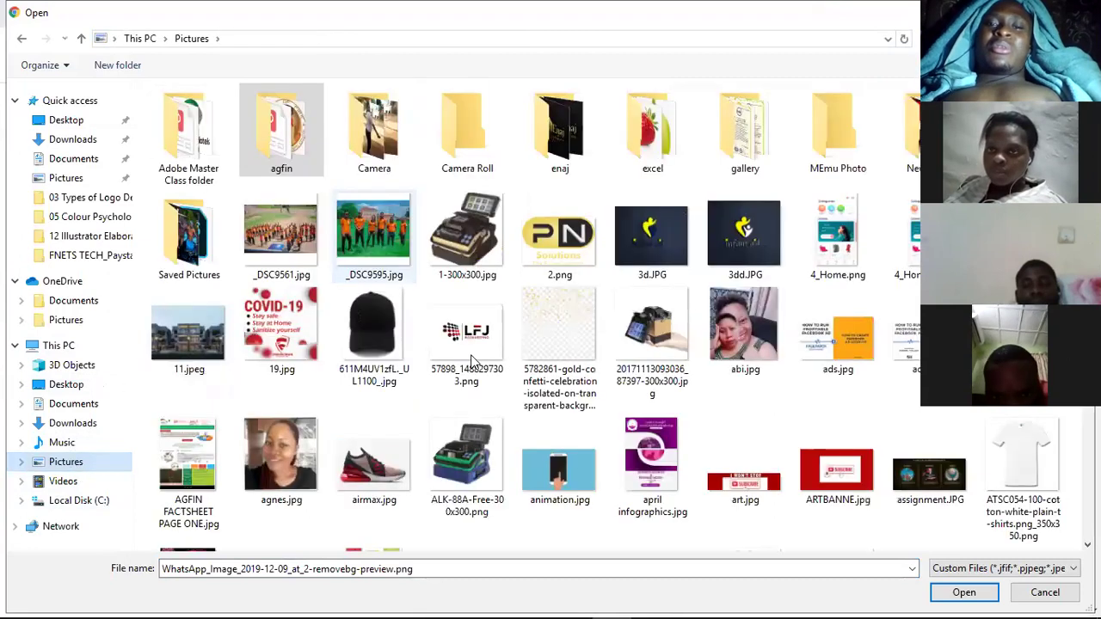
{"action": "scroll", "coordinate": [489, 375], "scroll_direction": "down", "scroll_amount": 3}
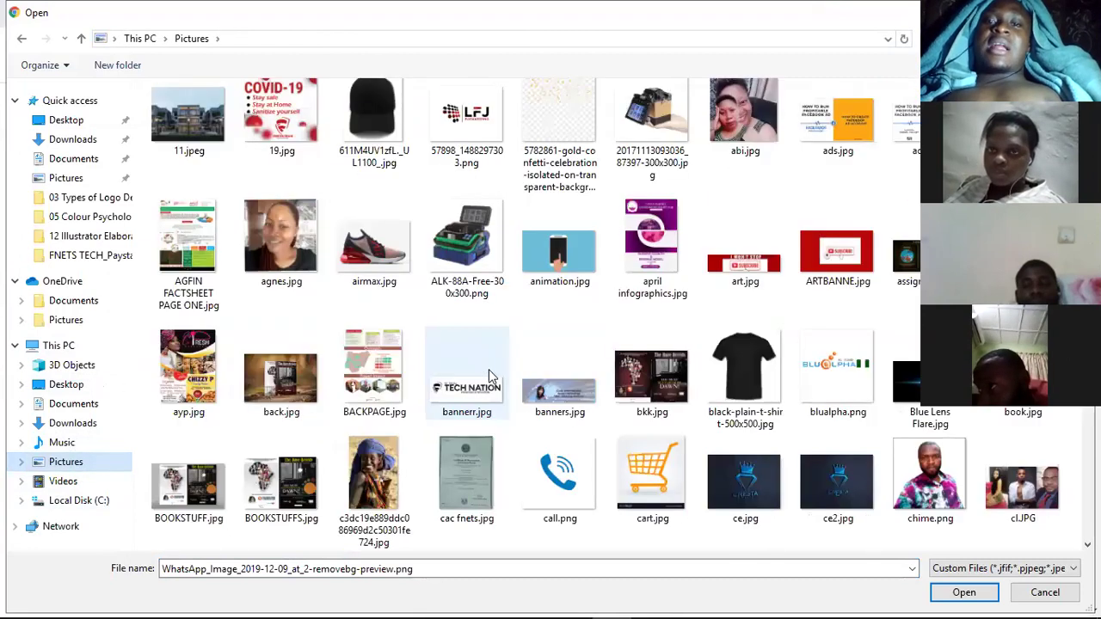
{"action": "scroll", "coordinate": [489, 376], "scroll_direction": "down", "scroll_amount": 20}
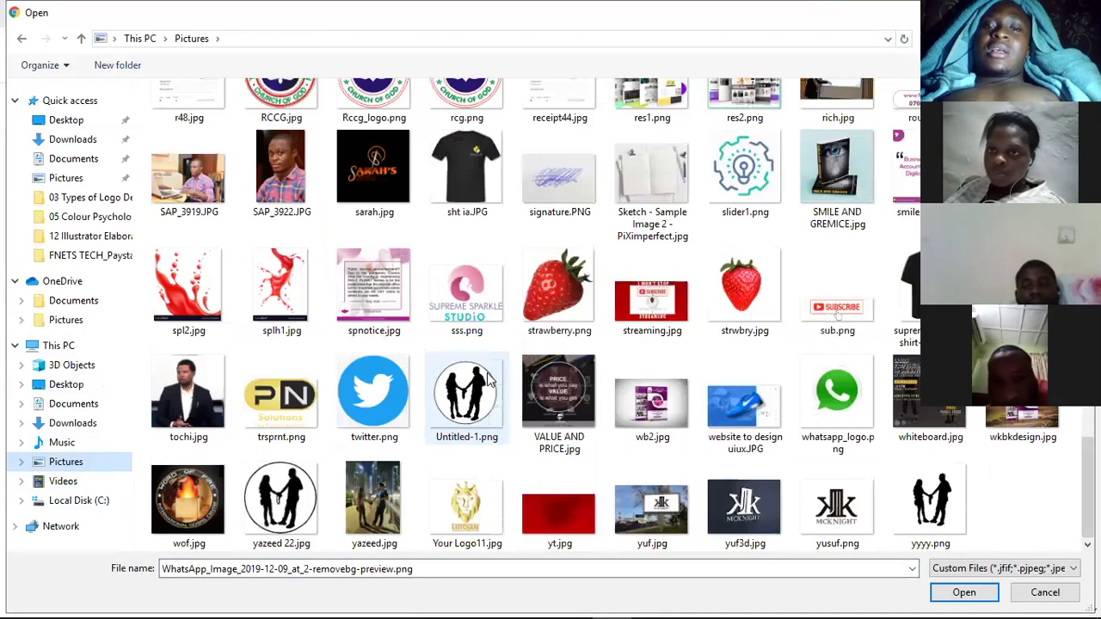
{"action": "left_click", "coordinate": [291, 179]}
{"action": "double_click", "coordinate": [293, 178]}
Step: Examine the portrait's removed-background result and compare it with the original photo
{"action": "scroll", "coordinate": [566, 460], "scroll_direction": "down", "scroll_amount": 1}
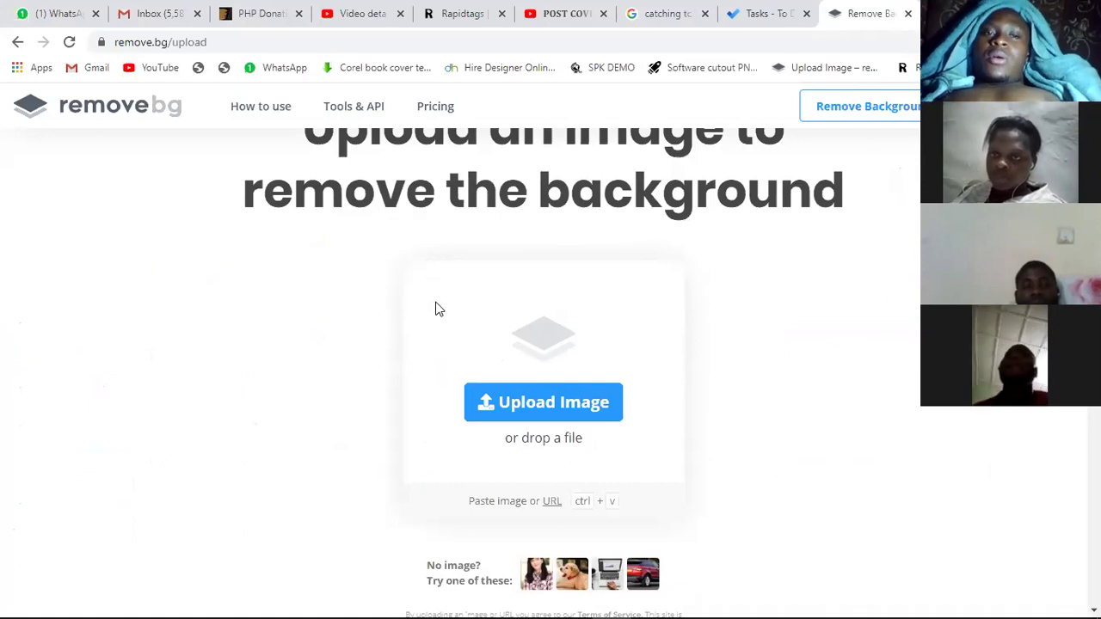
{"action": "scroll", "coordinate": [439, 290], "scroll_direction": "up", "scroll_amount": 1}
{"action": "scroll", "coordinate": [413, 285], "scroll_direction": "down", "scroll_amount": 5}
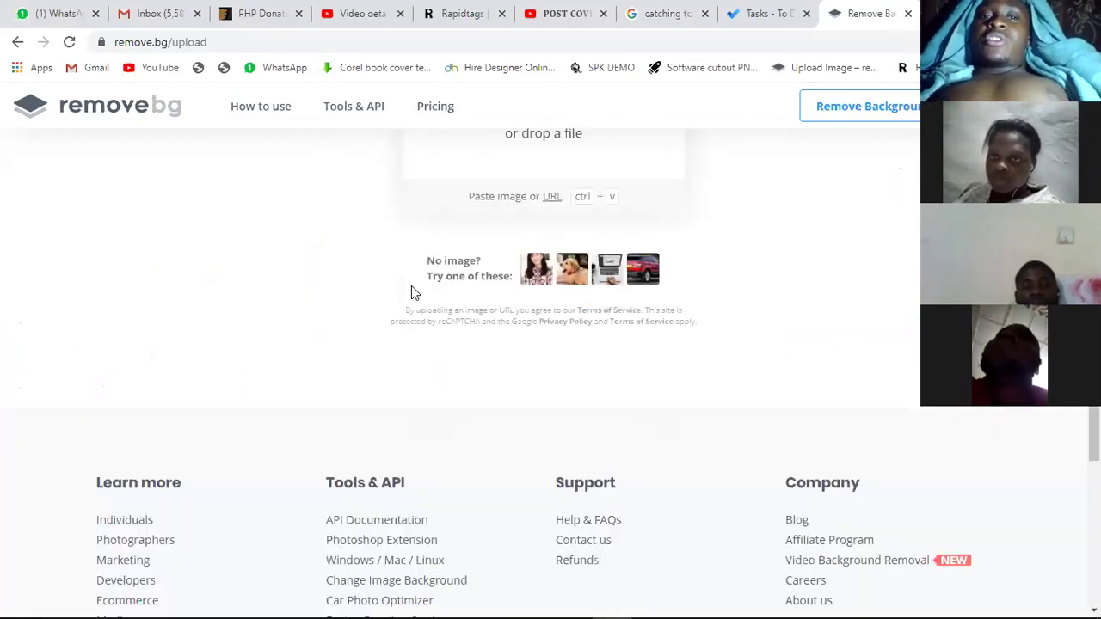
{"action": "scroll", "coordinate": [415, 300], "scroll_direction": "up", "scroll_amount": 2}
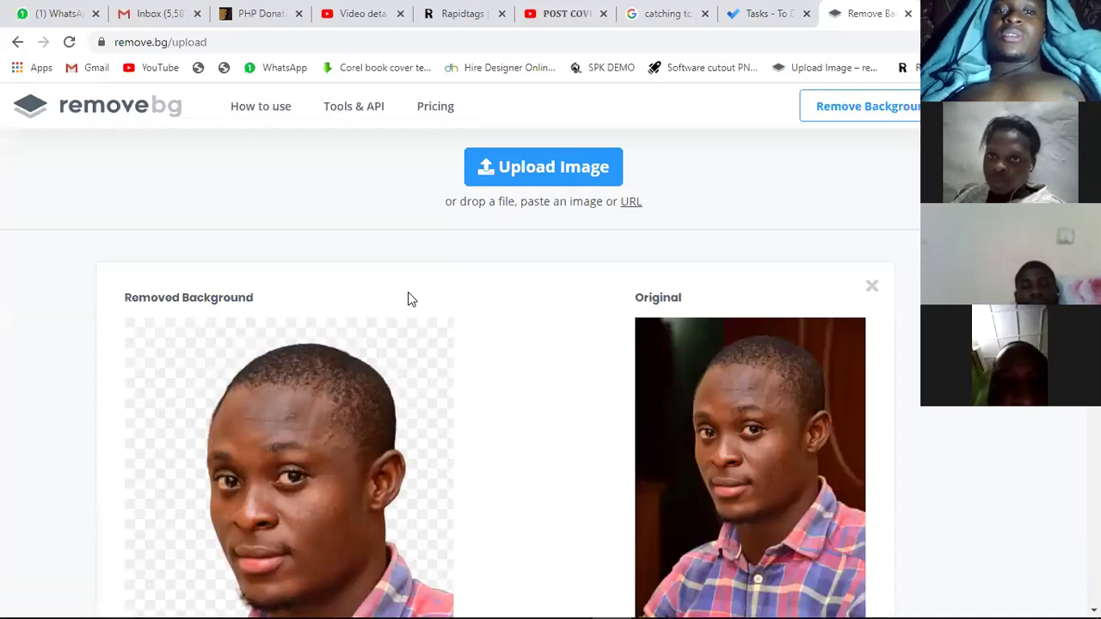
{"action": "scroll", "coordinate": [207, 271], "scroll_direction": "down", "scroll_amount": 6}
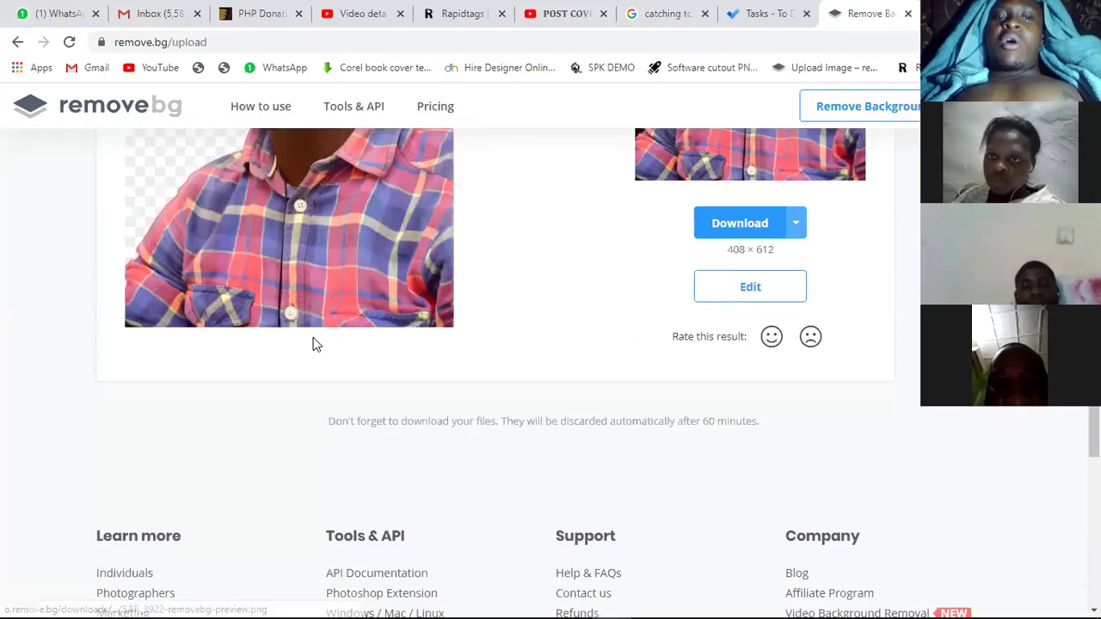
{"action": "scroll", "coordinate": [312, 344], "scroll_direction": "up", "scroll_amount": 2}
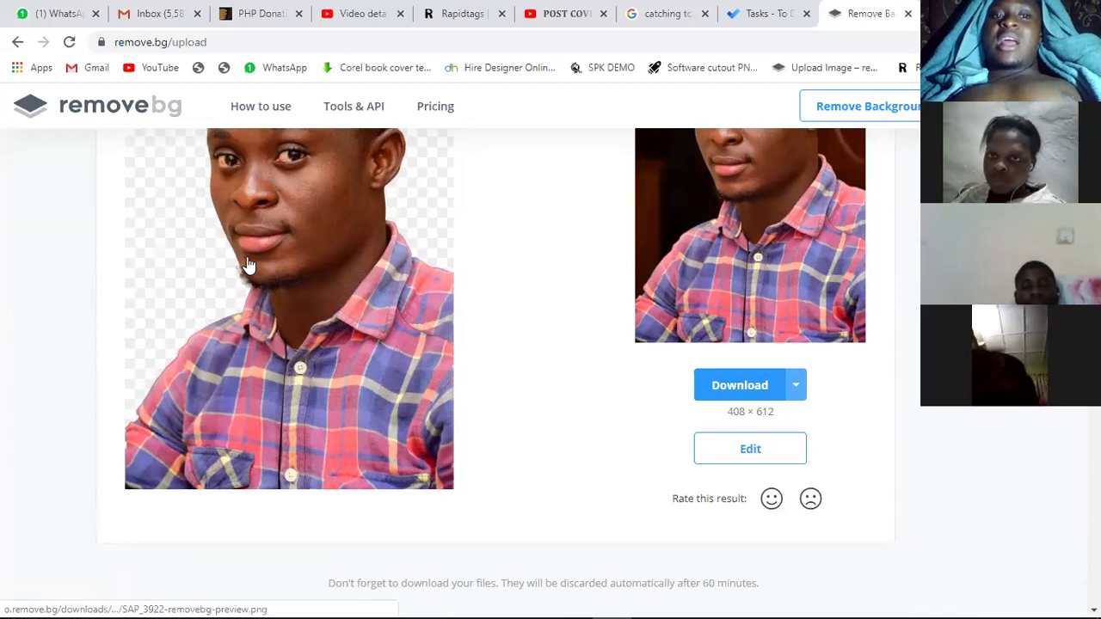
{"action": "scroll", "coordinate": [246, 262], "scroll_direction": "up", "scroll_amount": 2}
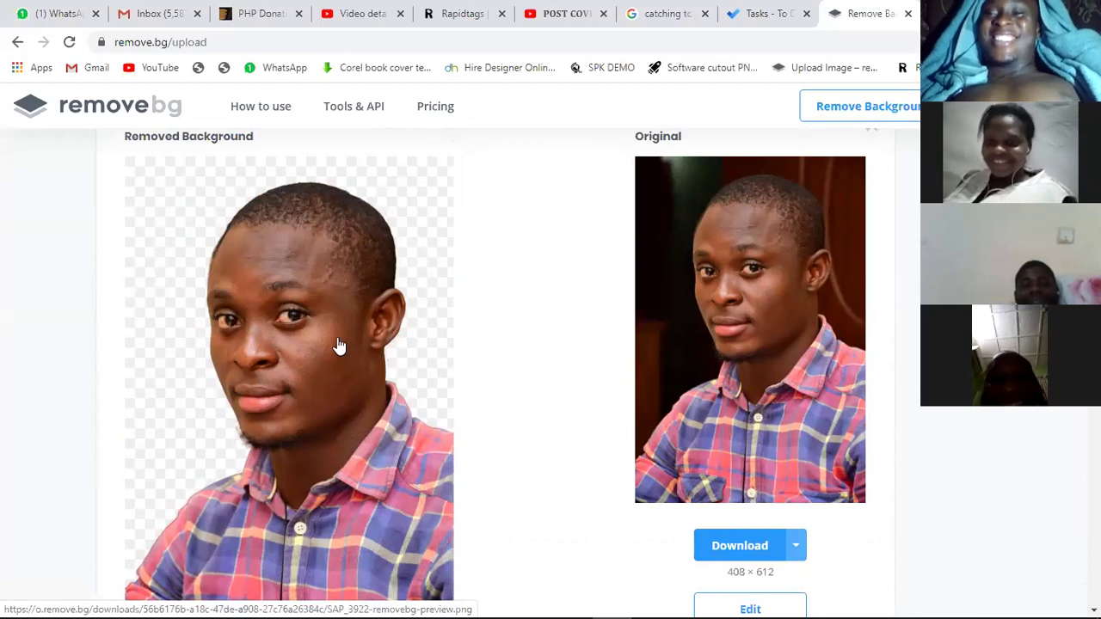
Step: Review the cut-out portrait against the original and download the 408 × 612 background-removed image
{"action": "scroll", "coordinate": [361, 324], "scroll_direction": "down", "scroll_amount": 1}
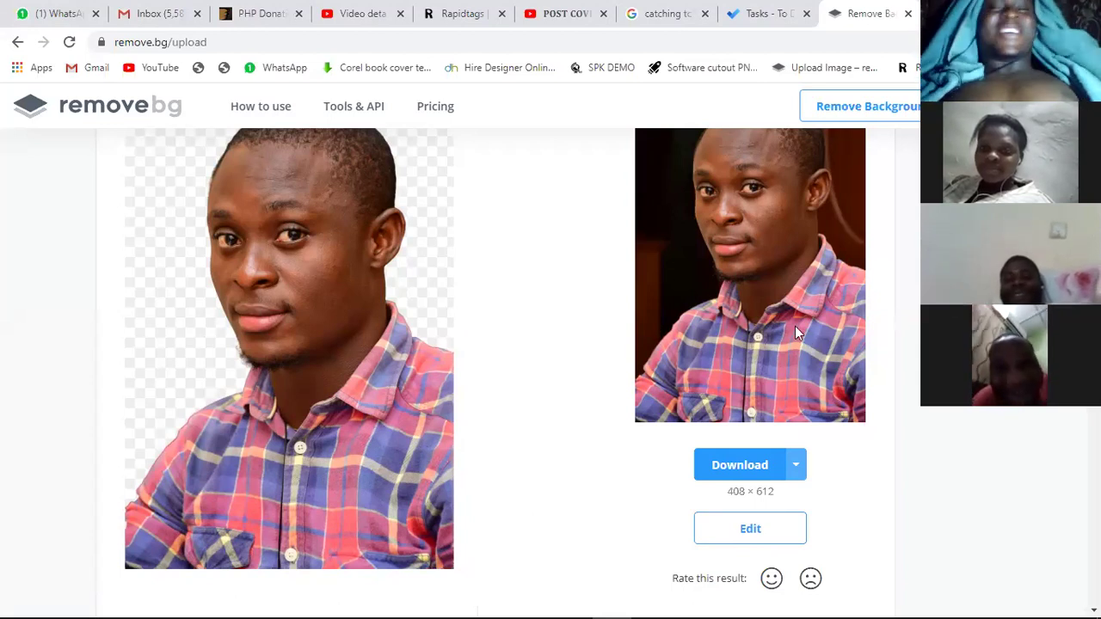
{"action": "scroll", "coordinate": [337, 252], "scroll_direction": "up", "scroll_amount": 1}
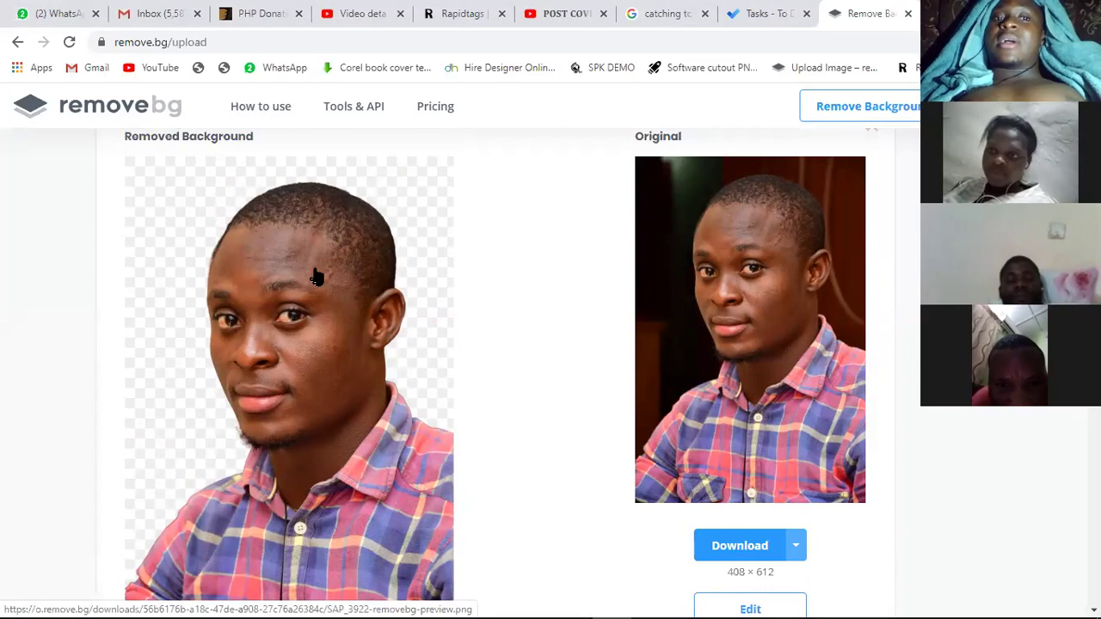
{"action": "scroll", "coordinate": [351, 297], "scroll_direction": "down", "scroll_amount": 4}
{"action": "scroll", "coordinate": [332, 314], "scroll_direction": "up", "scroll_amount": 2}
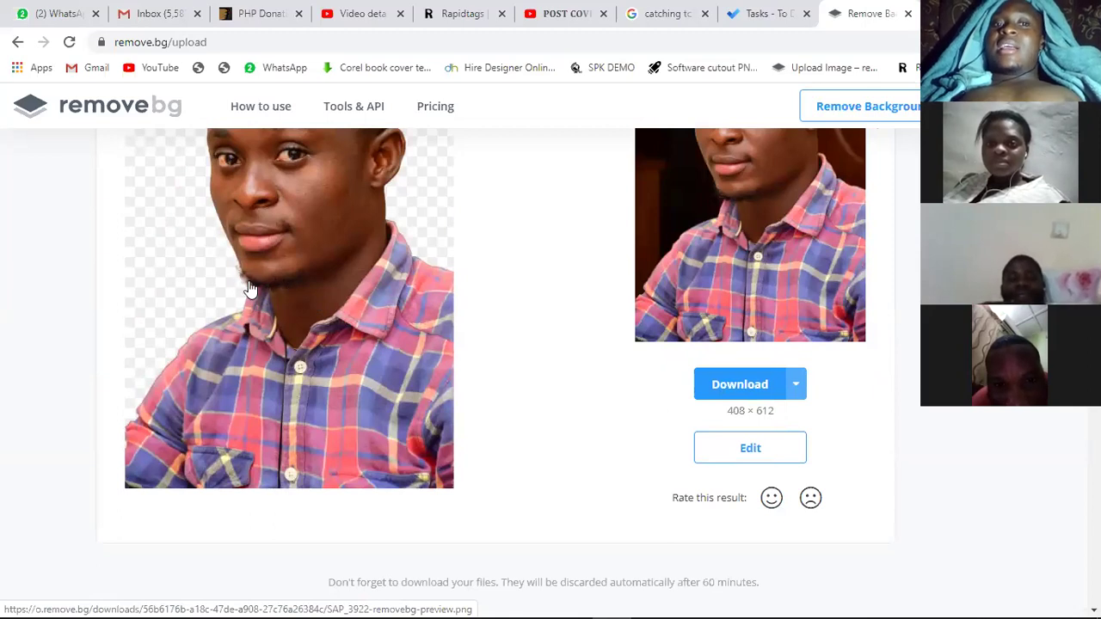
{"action": "scroll", "coordinate": [314, 284], "scroll_direction": "up", "scroll_amount": 3}
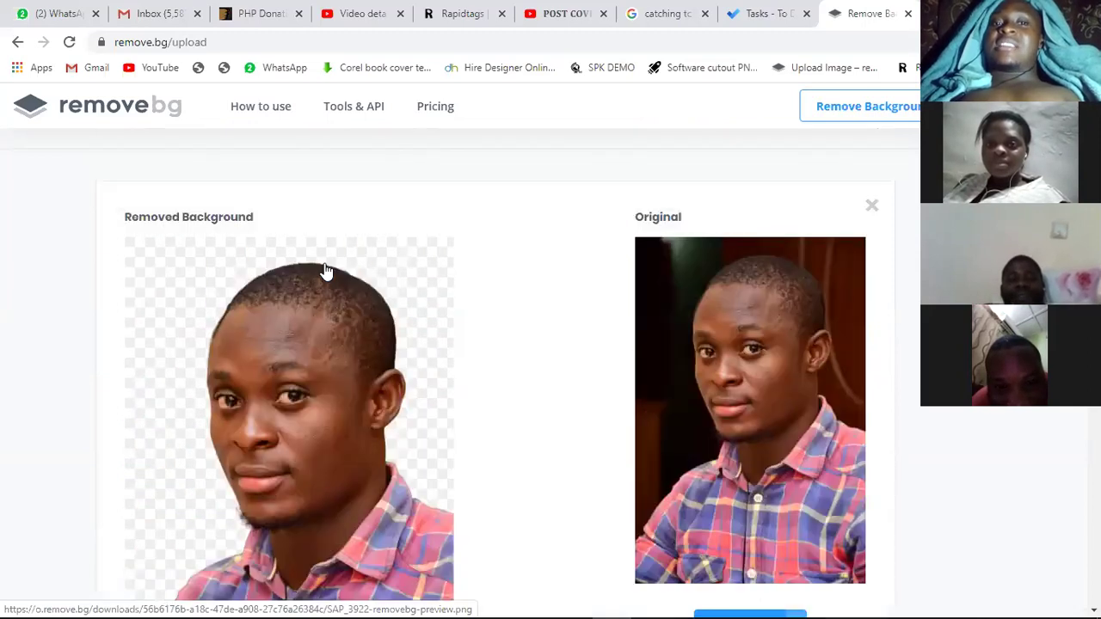
{"action": "scroll", "coordinate": [362, 344], "scroll_direction": "up", "scroll_amount": 1}
{"action": "scroll", "coordinate": [344, 370], "scroll_direction": "down", "scroll_amount": 3}
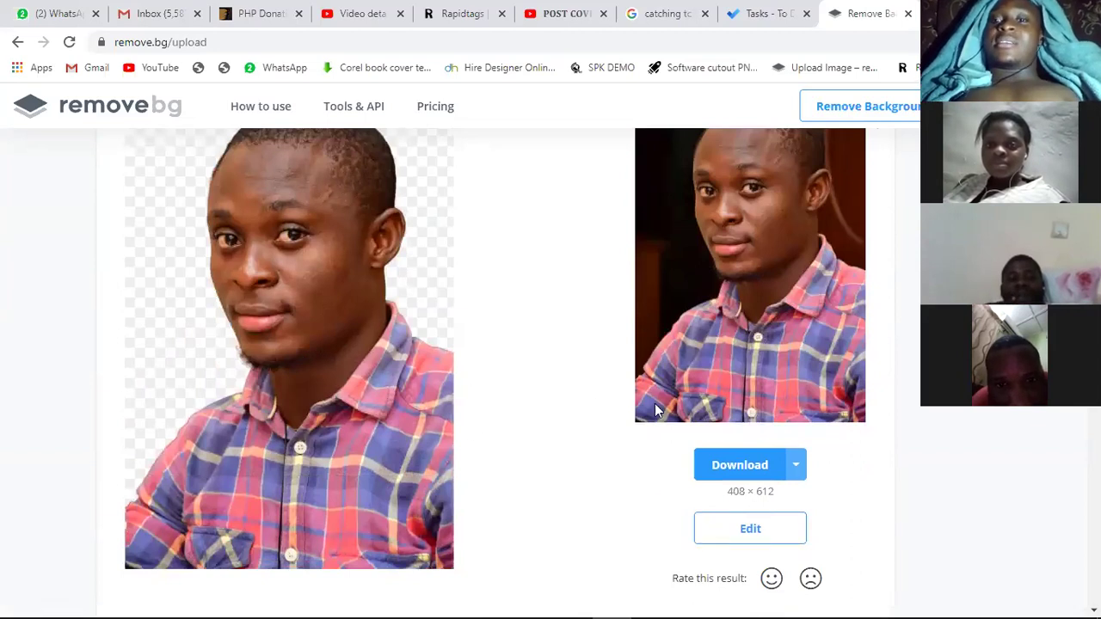
{"action": "left_click", "coordinate": [761, 468]}
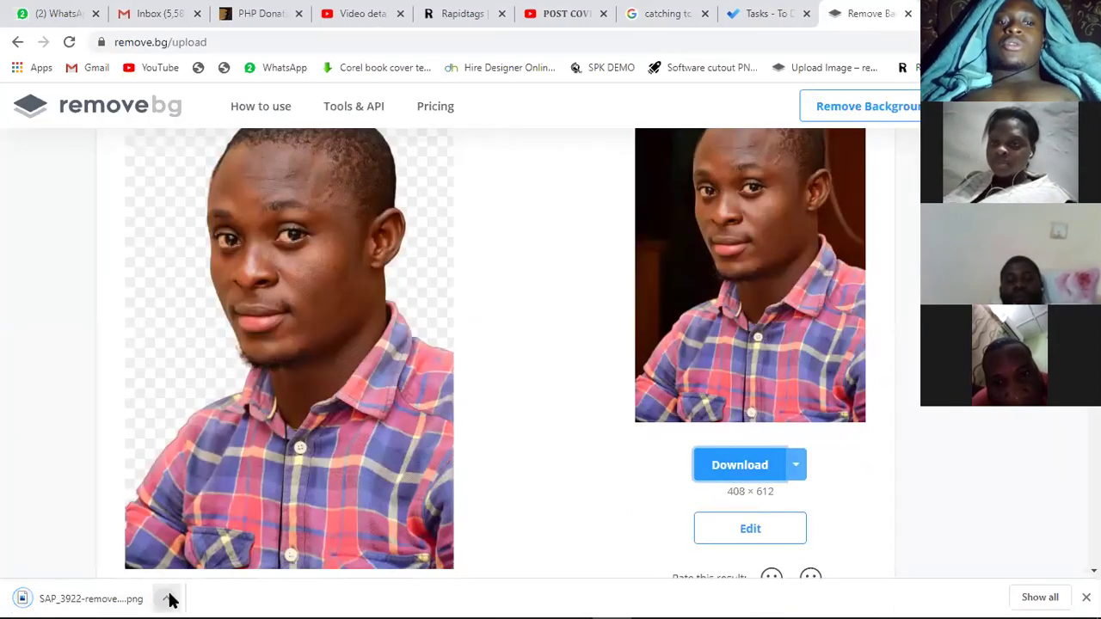
Step: Locate the downloaded cut-out PNG and bring it into the Untitled-1 document in CorelDRAW
{"action": "left_click", "coordinate": [166, 599]}
{"action": "left_click", "coordinate": [216, 544]}
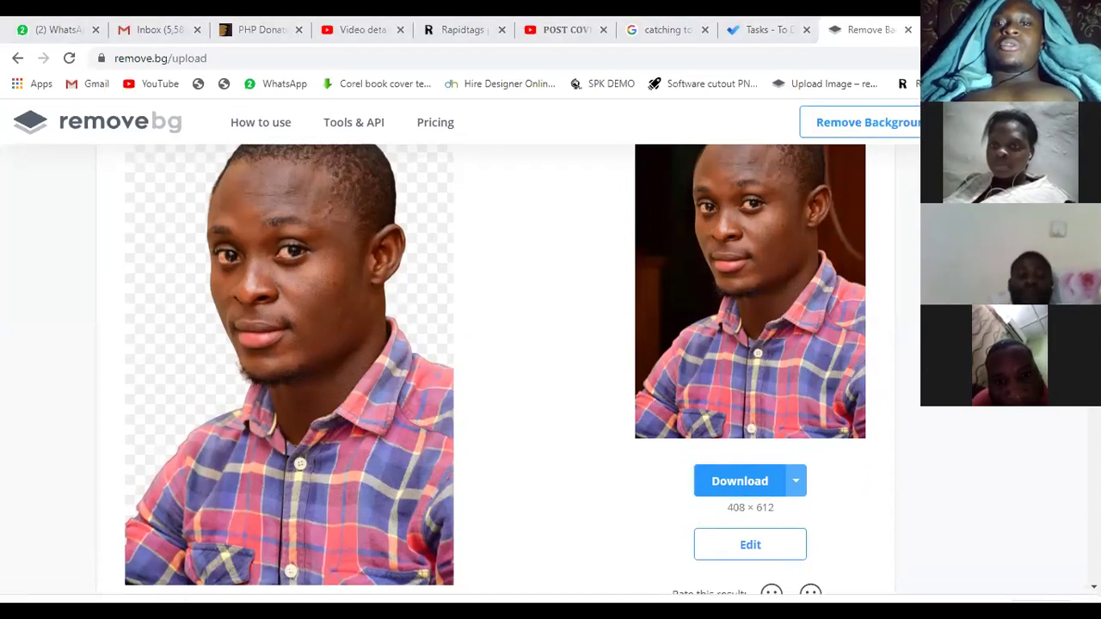
{"action": "left_click", "coordinate": [141, 611]}
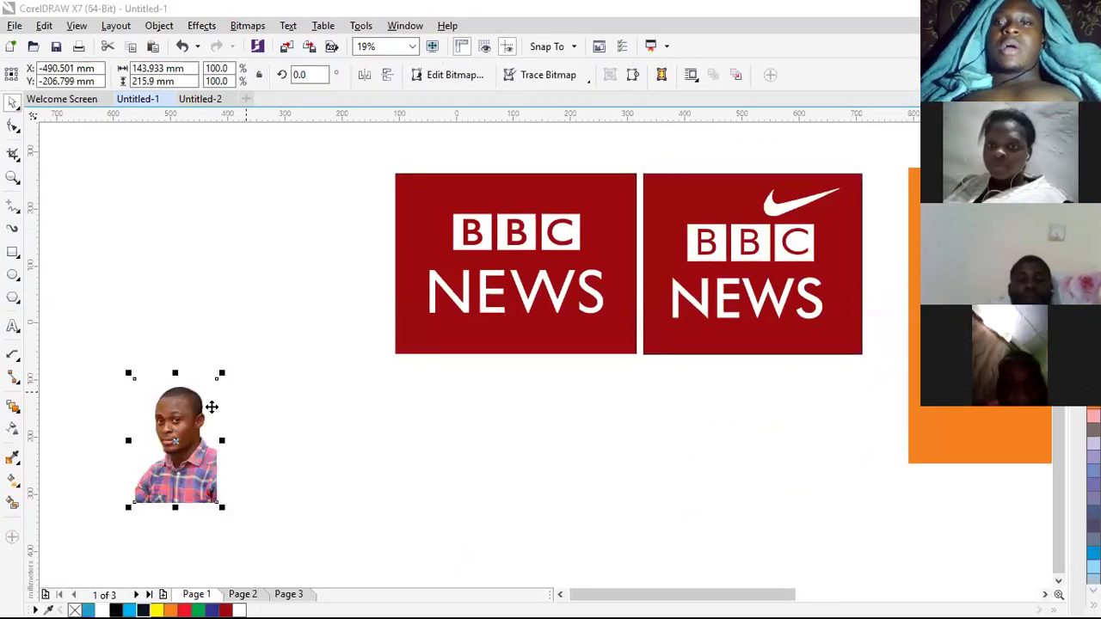
Step: Enlarge the cut-out portrait to about 303 × 455 mm and place it over the first BBC NEWS card
{"action": "left_click_drag", "start_coordinate": [216, 396], "coordinate": [544, 147]}
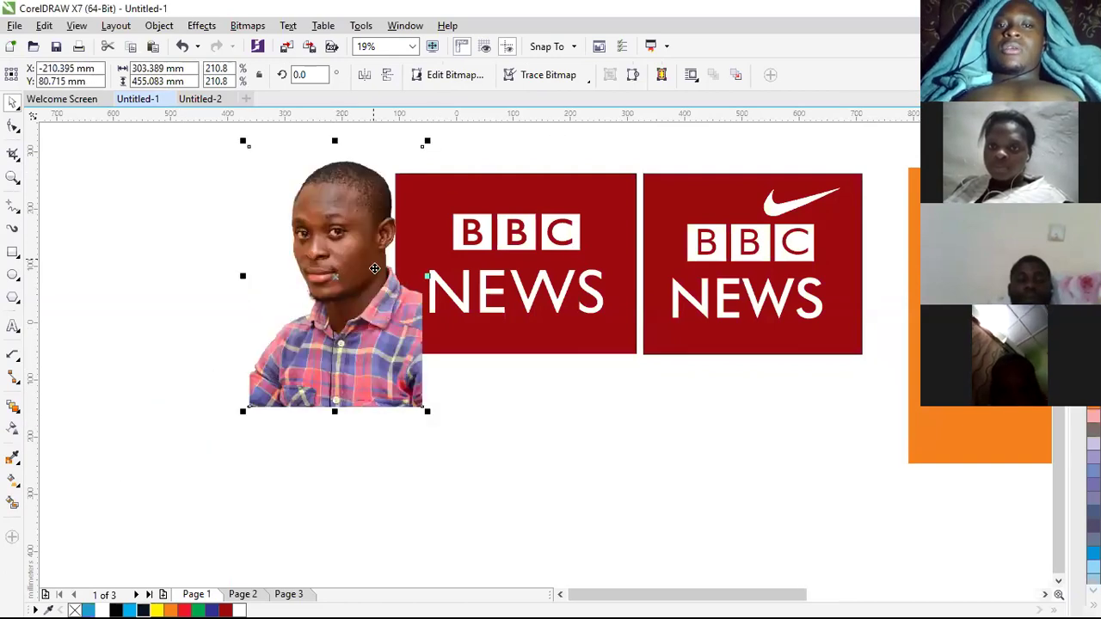
{"action": "left_click_drag", "start_coordinate": [375, 270], "coordinate": [474, 276]}
{"action": "left_click_drag", "start_coordinate": [432, 346], "coordinate": [503, 318]}
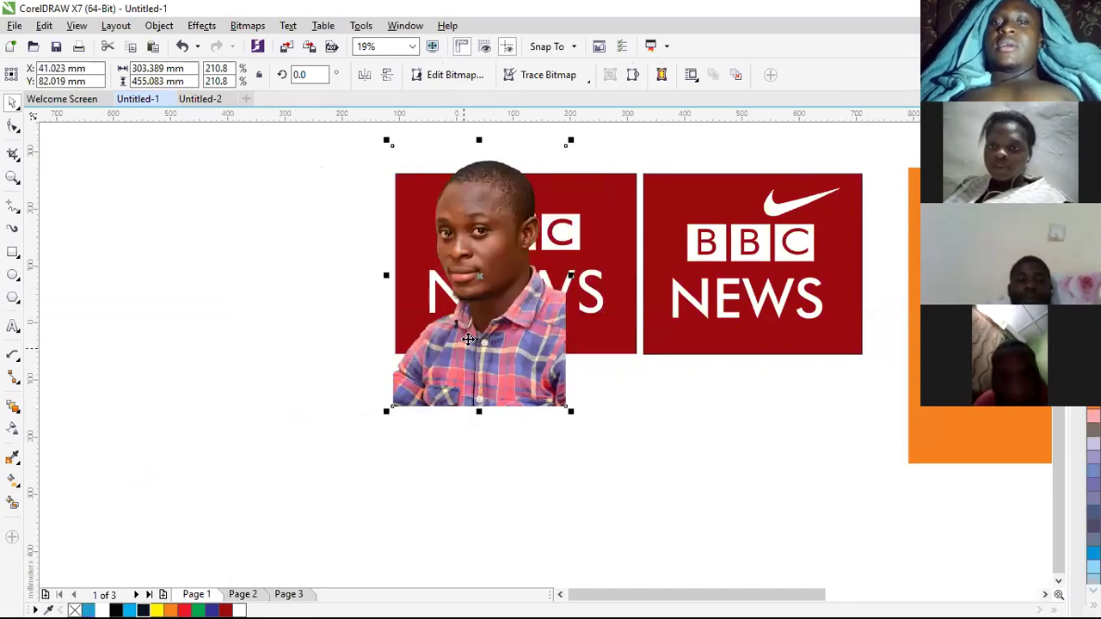
Step: Examine the portrait's cut-out edges around the beard, ear and hair against the red card
{"action": "scroll", "coordinate": [478, 309], "scroll_direction": "up", "scroll_amount": 1}
{"action": "scroll", "coordinate": [419, 344], "scroll_direction": "up", "scroll_amount": 1}
{"action": "scroll", "coordinate": [387, 253], "scroll_direction": "up", "scroll_amount": 2}
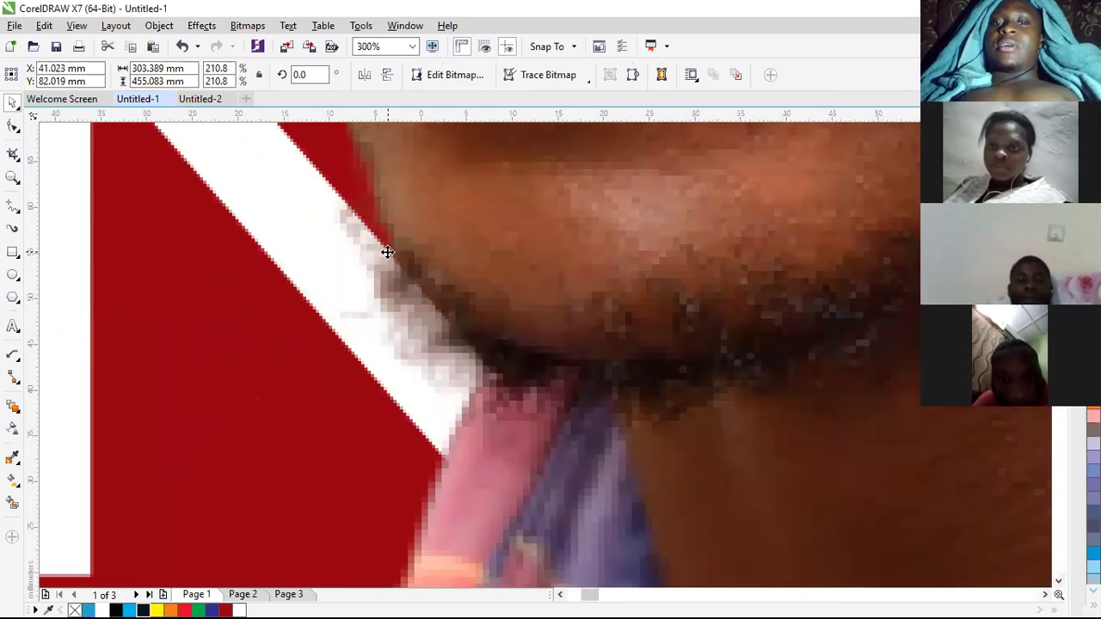
{"action": "scroll", "coordinate": [418, 442], "scroll_direction": "down", "scroll_amount": 3}
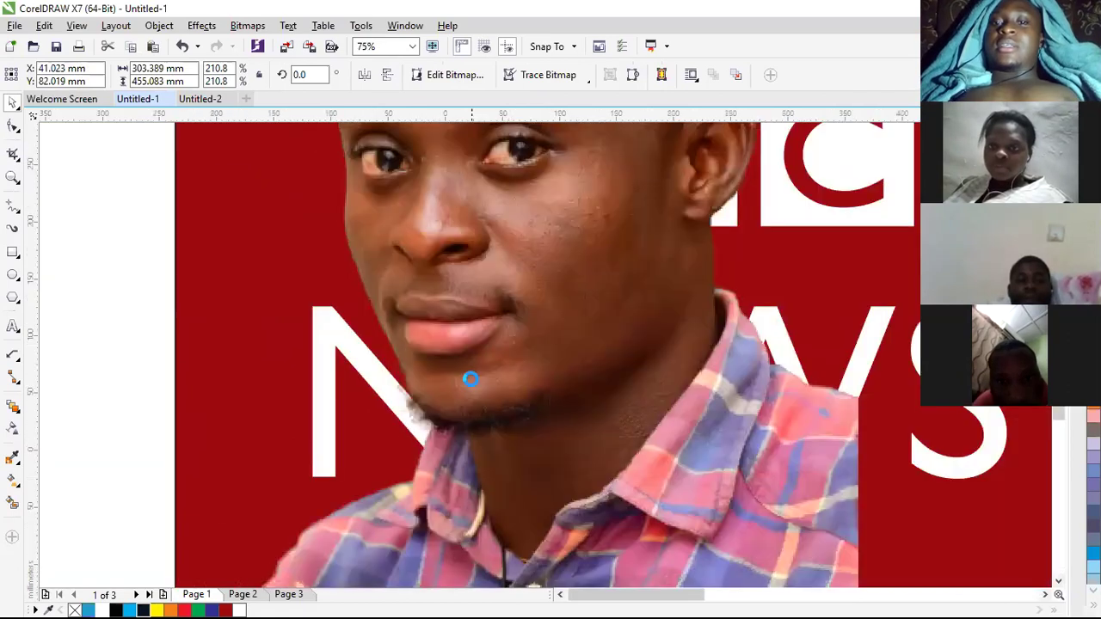
{"action": "scroll", "coordinate": [624, 258], "scroll_direction": "up", "scroll_amount": 4}
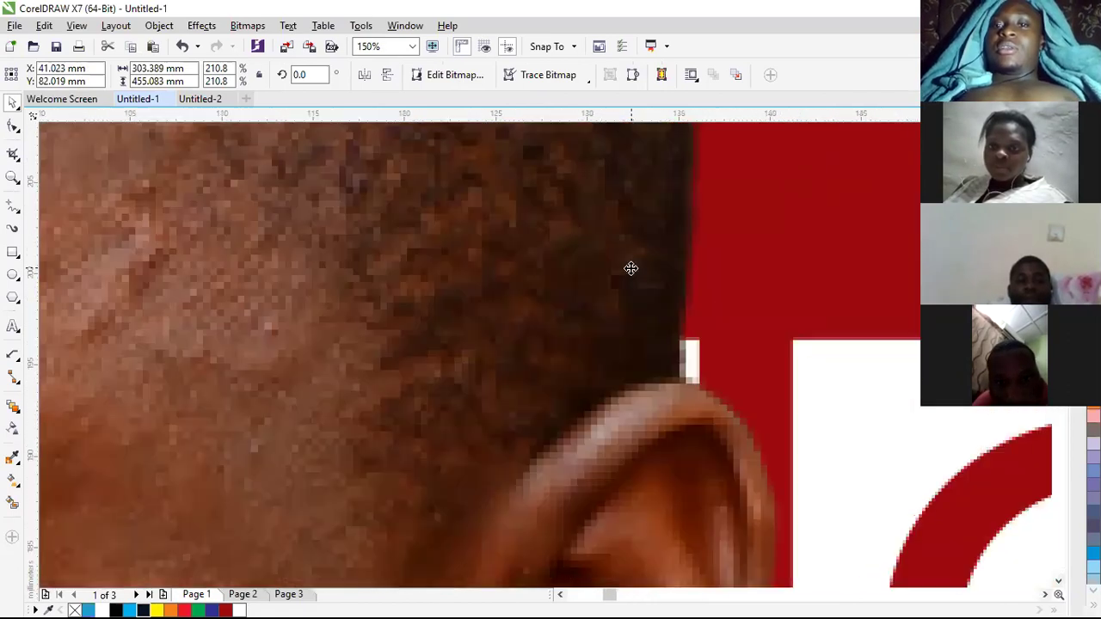
{"action": "scroll", "coordinate": [614, 302], "scroll_direction": "down", "scroll_amount": 3}
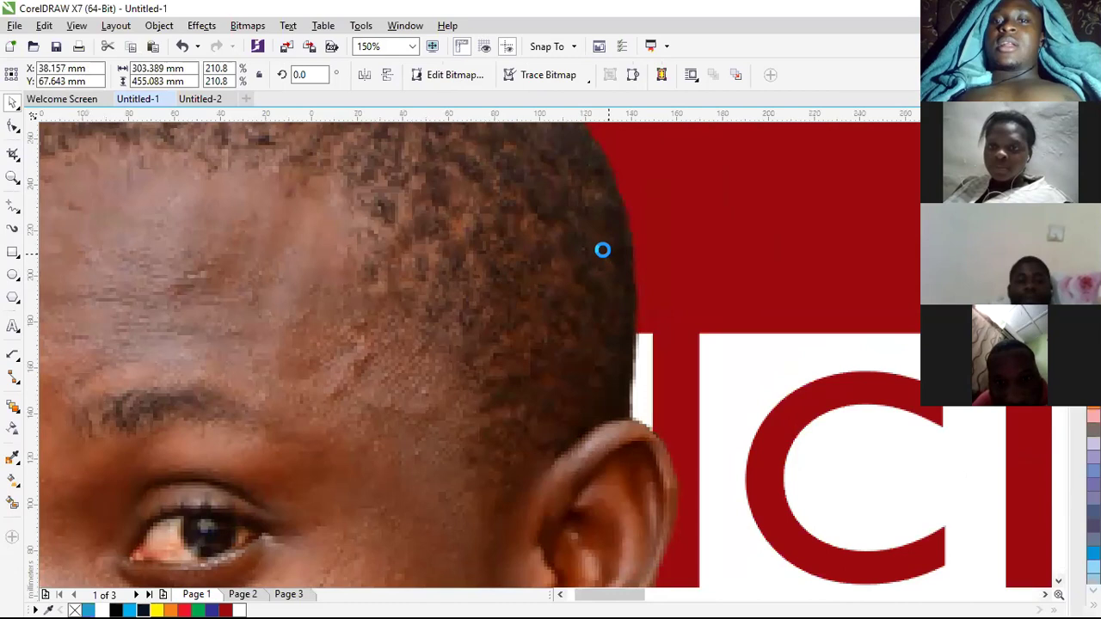
{"action": "scroll", "coordinate": [602, 248], "scroll_direction": "down", "scroll_amount": 2}
{"action": "scroll", "coordinate": [519, 186], "scroll_direction": "up", "scroll_amount": 2}
{"action": "scroll", "coordinate": [536, 253], "scroll_direction": "down", "scroll_amount": 2}
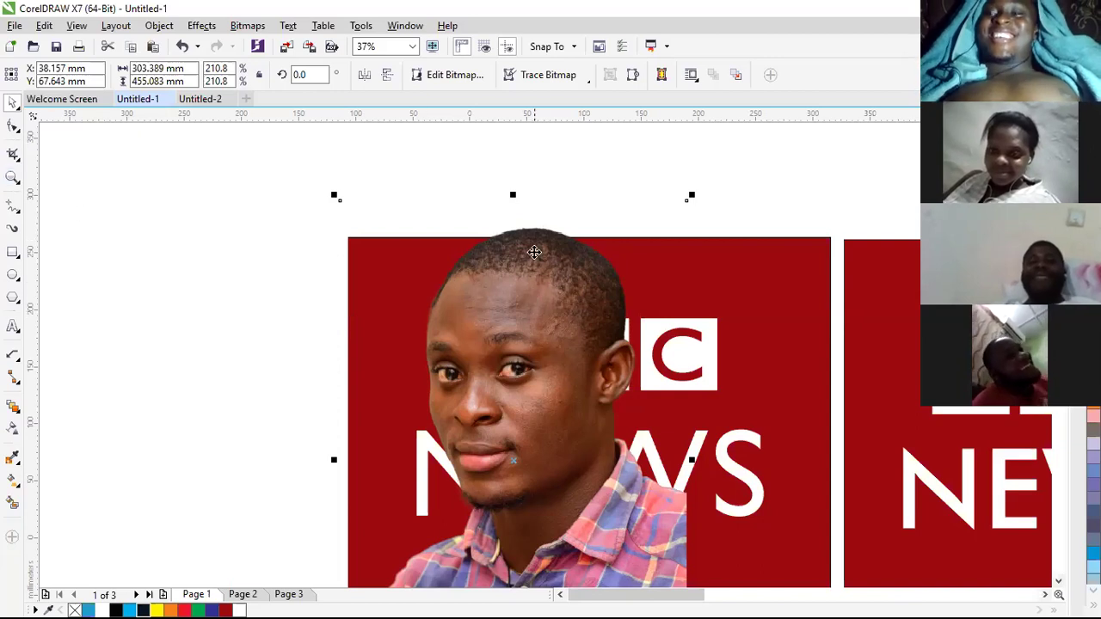
Step: Move the portrait off the first BBC NEWS card and park it over the lower part of the GTBank card
{"action": "scroll", "coordinate": [534, 258], "scroll_direction": "down", "scroll_amount": 3}
{"action": "left_click_drag", "start_coordinate": [435, 281], "coordinate": [441, 281]}
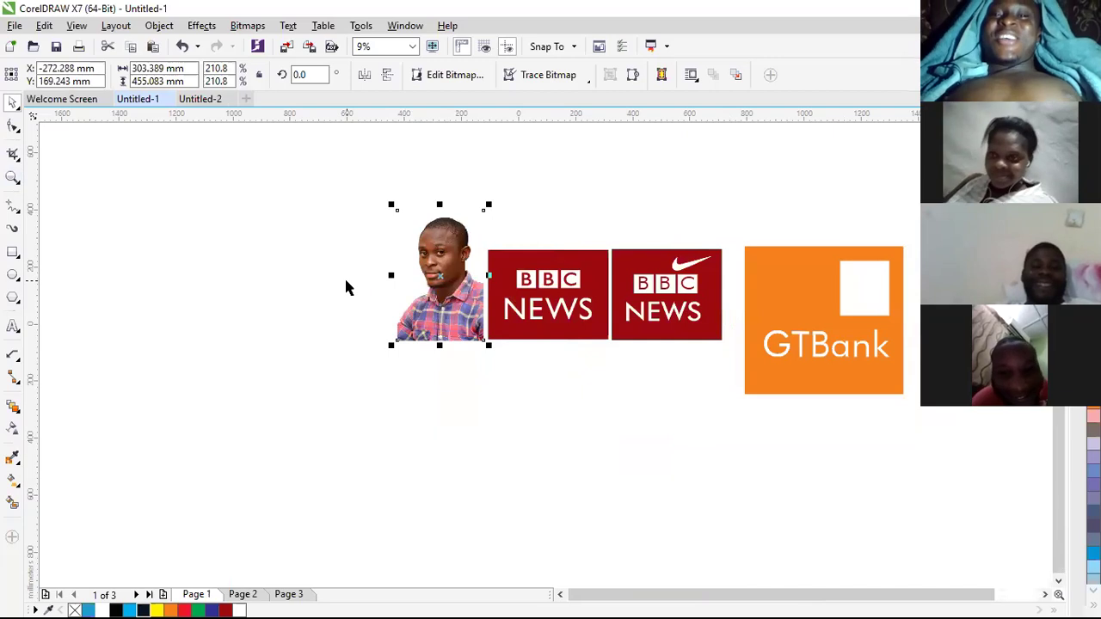
{"action": "scroll", "coordinate": [346, 288], "scroll_direction": "up", "scroll_amount": 2}
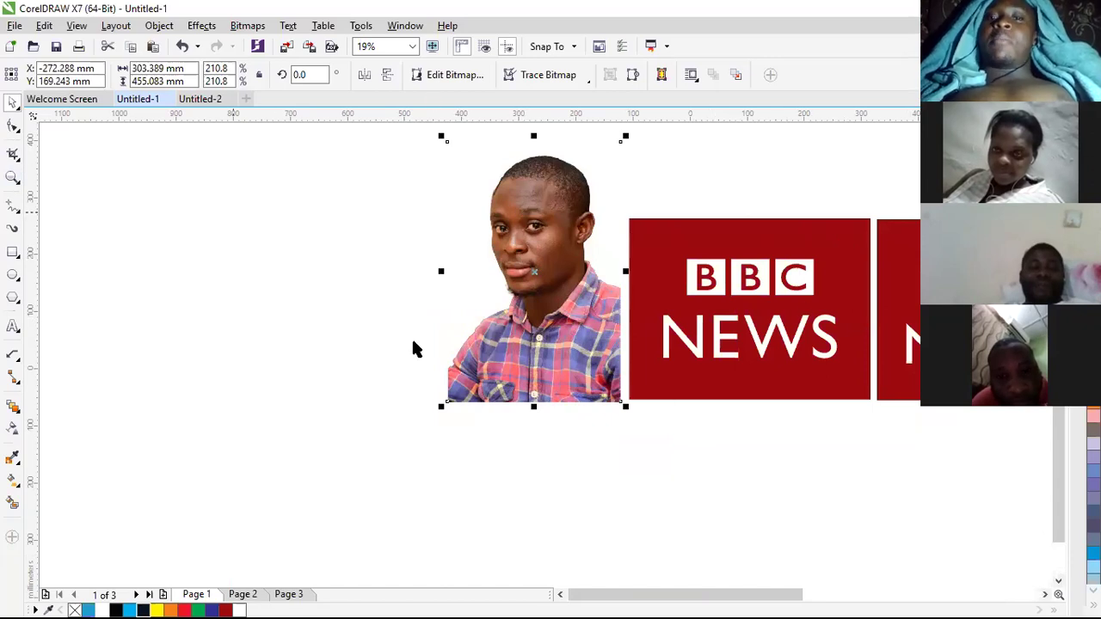
{"action": "left_click_drag", "start_coordinate": [566, 295], "coordinate": [419, 332]}
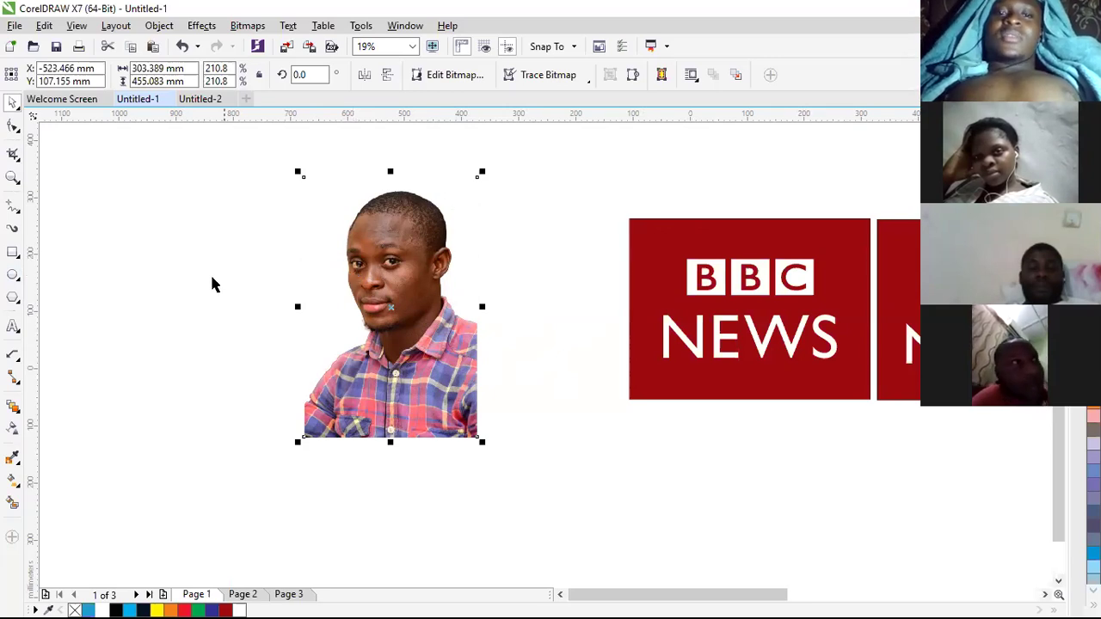
{"action": "scroll", "coordinate": [368, 311], "scroll_direction": "down", "scroll_amount": 1}
{"action": "left_click_drag", "start_coordinate": [375, 320], "coordinate": [422, 318]}
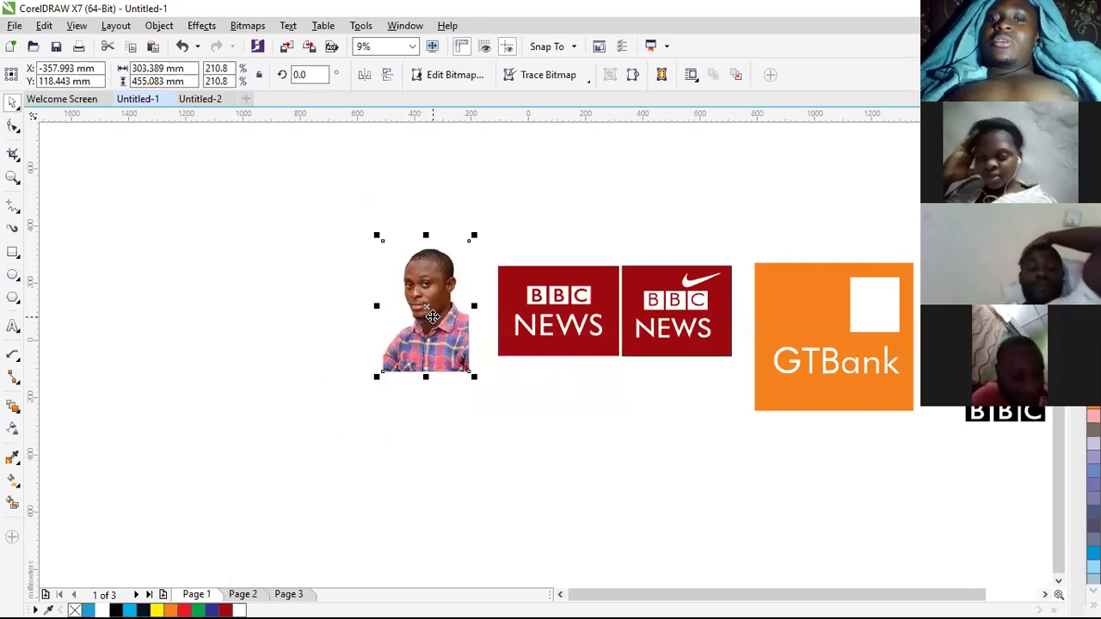
{"action": "right_click", "coordinate": [433, 332]}
{"action": "left_click_drag", "start_coordinate": [391, 379], "coordinate": [736, 486]}
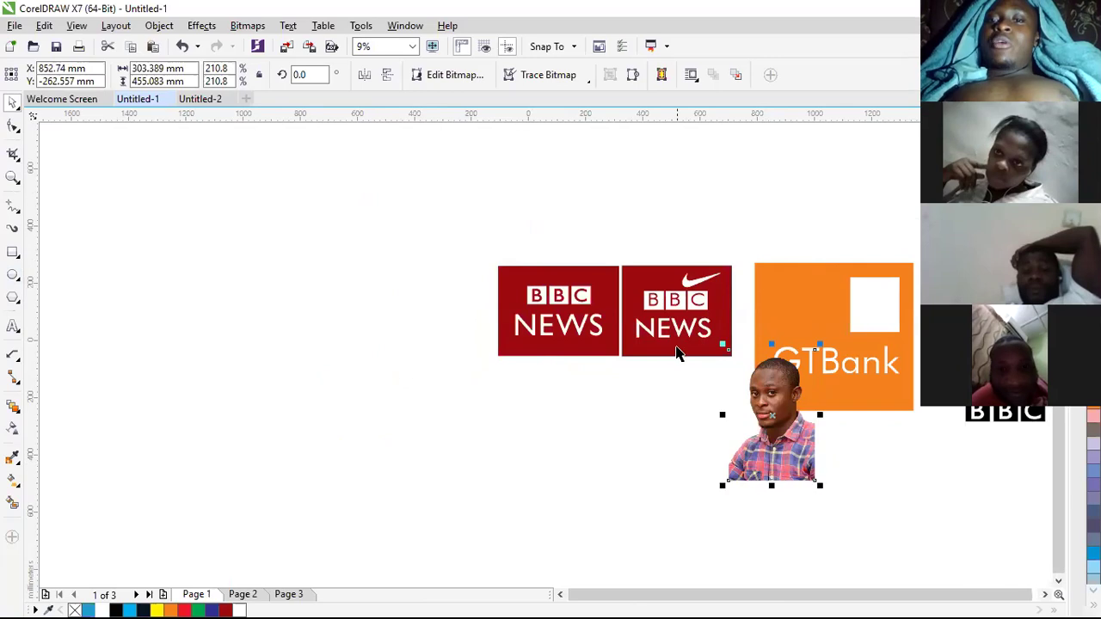
Step: Move the Nike swoosh onto the GTBank card and shrink the second card's BBC NEWS lettering to about 153 × 98 mm on its left side
{"action": "left_click_drag", "start_coordinate": [697, 281], "coordinate": [793, 286]}
{"action": "scroll", "coordinate": [654, 314], "scroll_direction": "up", "scroll_amount": 2}
{"action": "left_click_drag", "start_coordinate": [594, 184], "coordinate": [720, 332]}
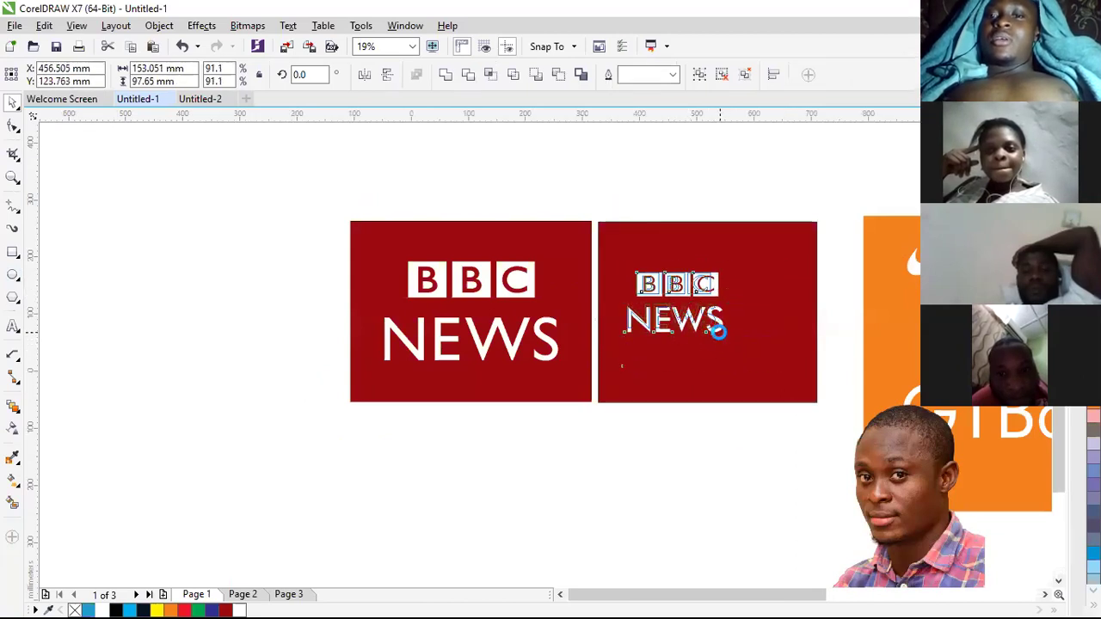
{"action": "left_click_drag", "start_coordinate": [680, 277], "coordinate": [663, 301]}
Step: Shrink the portrait to about 203 × 304 mm and position it over the second BBC NEWS card's lower right corner
{"action": "left_click_drag", "start_coordinate": [818, 445], "coordinate": [722, 279]}
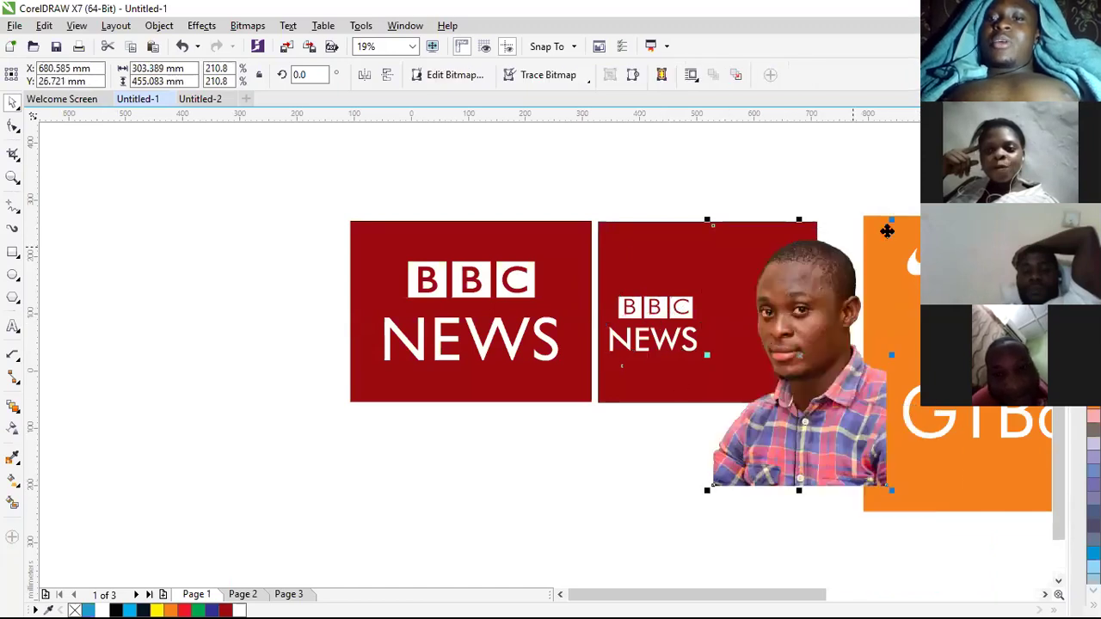
{"action": "left_click_drag", "start_coordinate": [891, 223], "coordinate": [828, 293]}
{"action": "left_click_drag", "start_coordinate": [765, 415], "coordinate": [765, 342]}
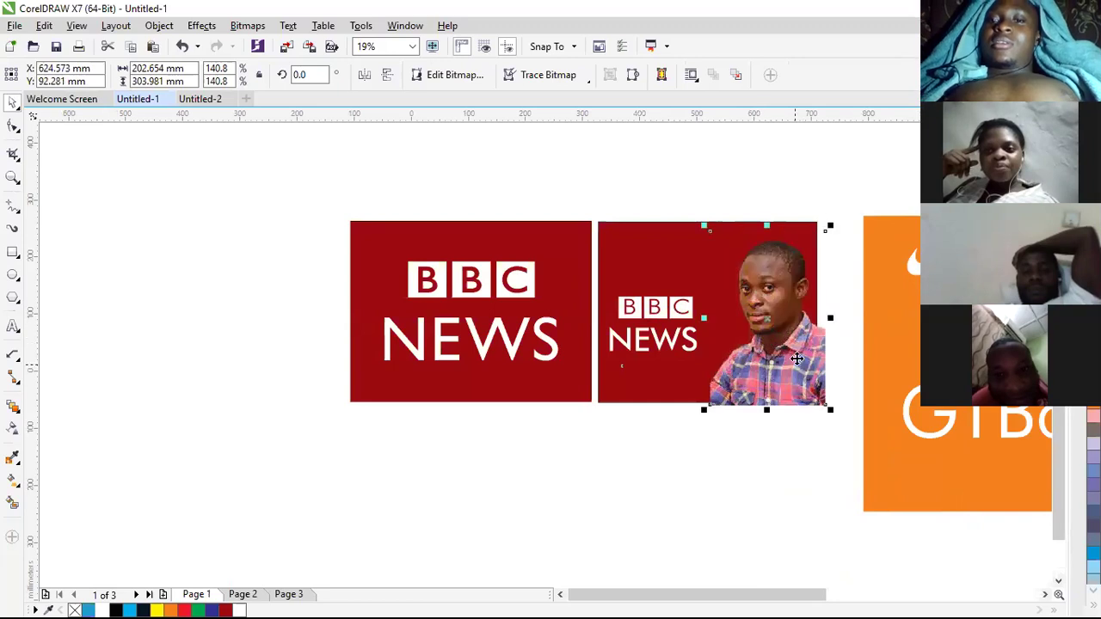
{"action": "right_click", "coordinate": [791, 353]}
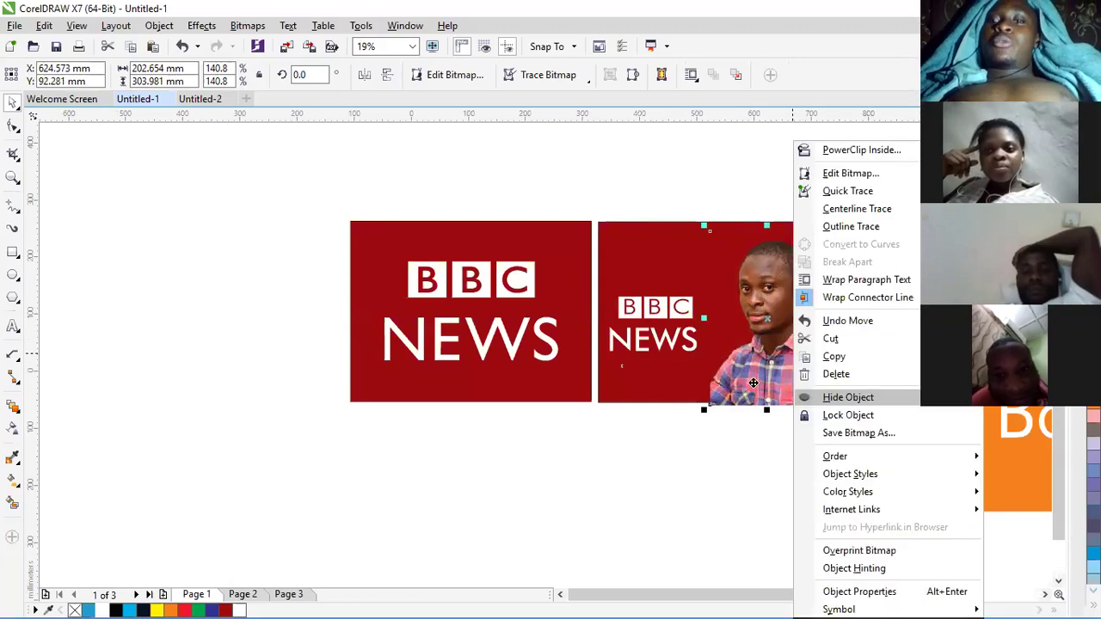
{"action": "key", "text": "Escape"}
{"action": "scroll", "coordinate": [693, 419], "scroll_direction": "up", "scroll_amount": 2}
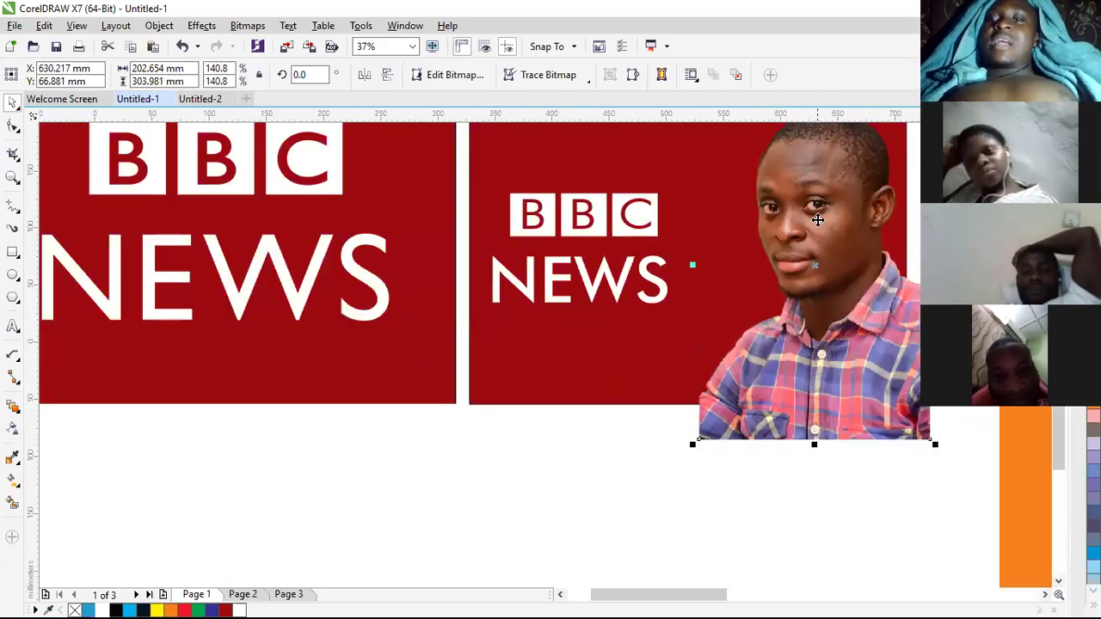
Step: PowerClip the portrait inside the second BBC NEWS card's red rectangle
{"action": "left_click", "coordinate": [521, 354]}
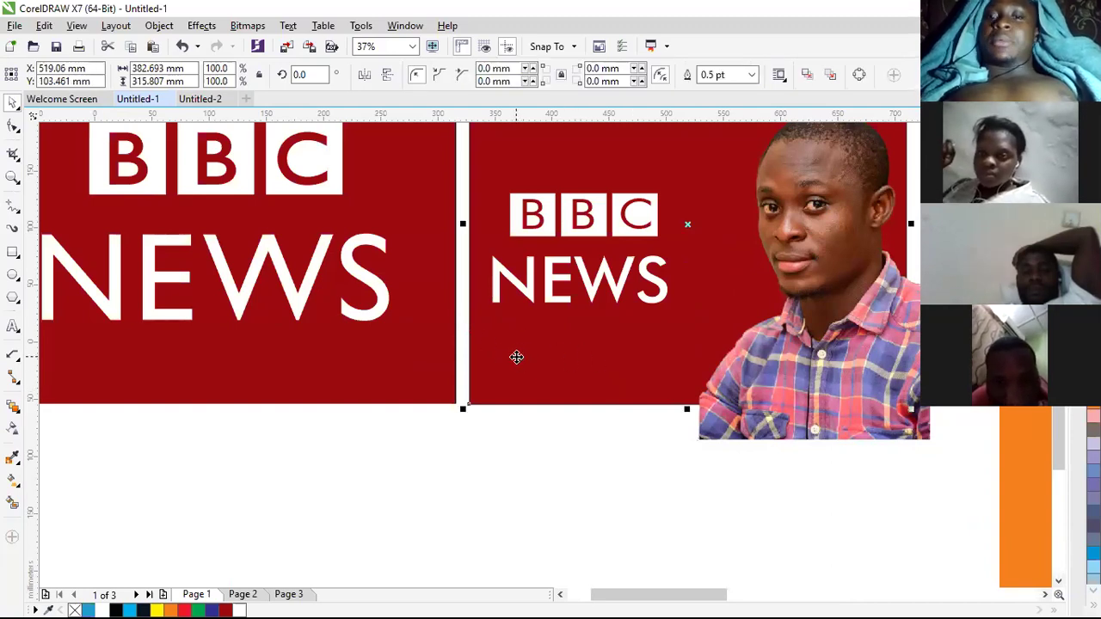
{"action": "left_click", "coordinate": [501, 465]}
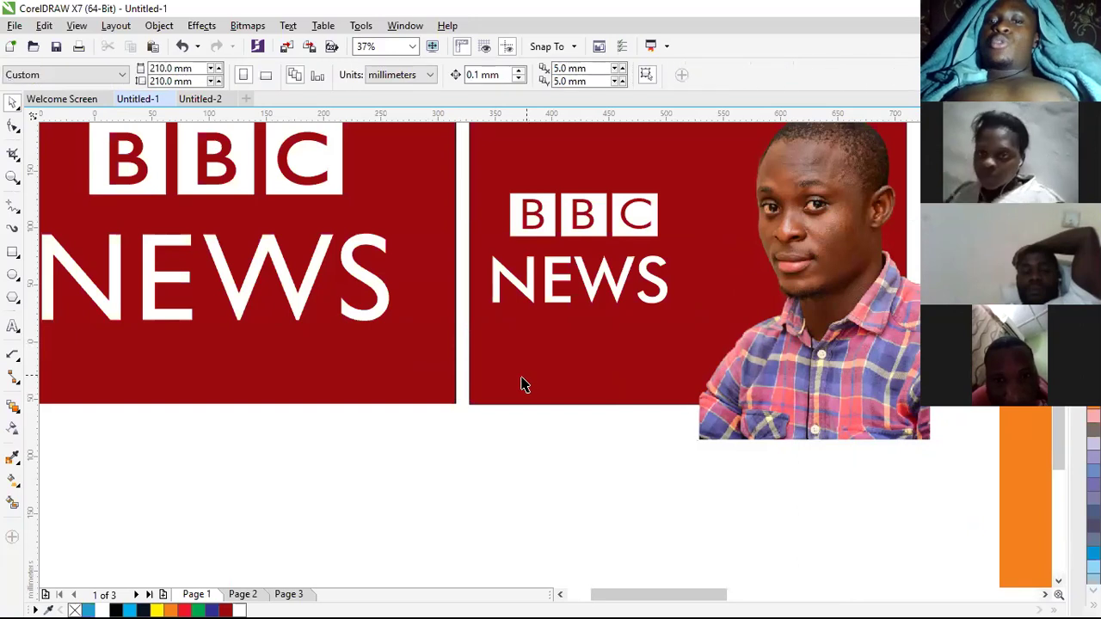
{"action": "scroll", "coordinate": [521, 388], "scroll_direction": "down", "scroll_amount": 2}
{"action": "left_click", "coordinate": [672, 344]}
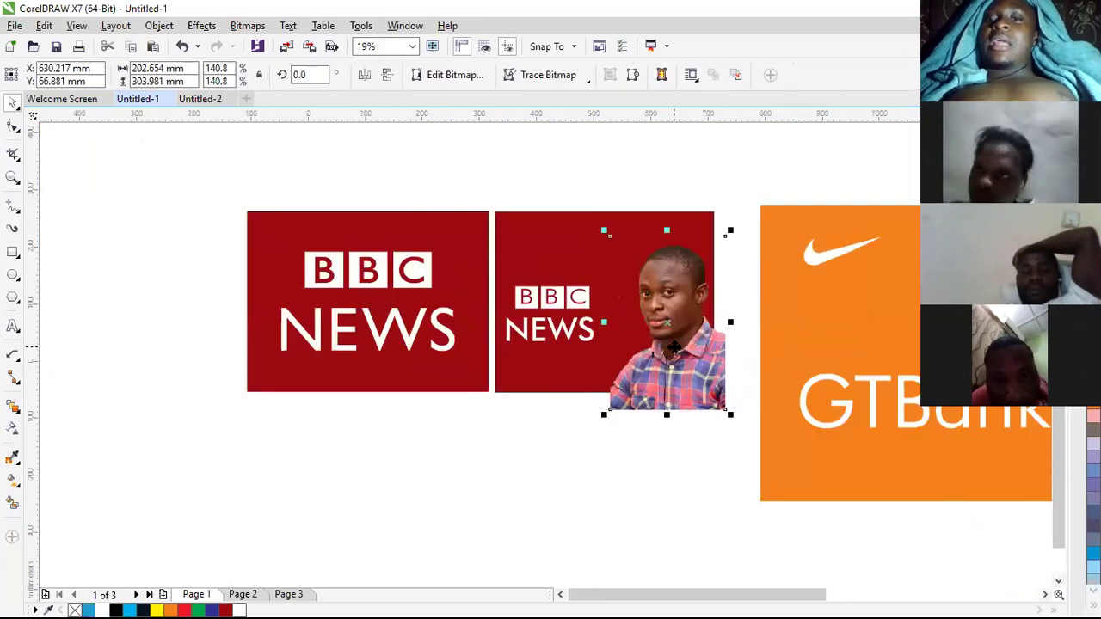
{"action": "right_click", "coordinate": [675, 348]}
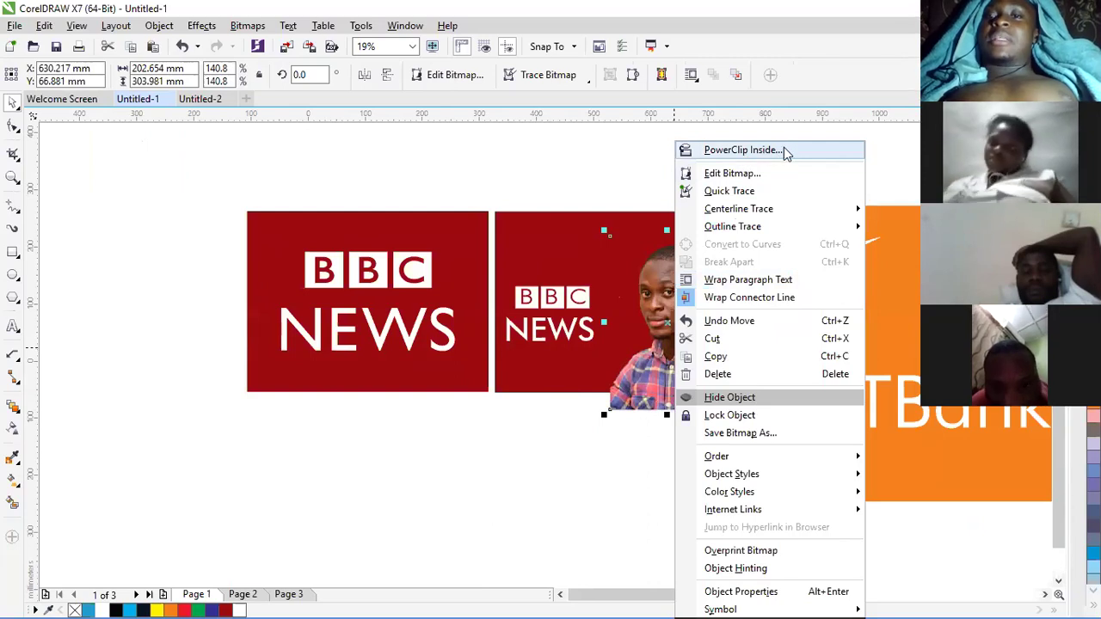
{"action": "left_click", "coordinate": [772, 152]}
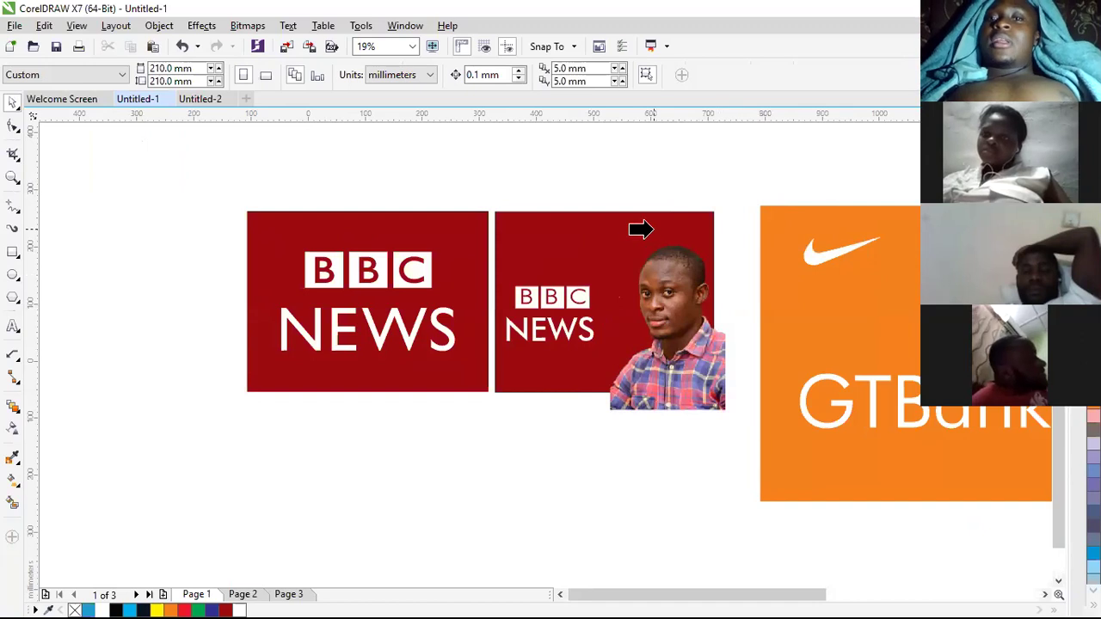
{"action": "left_click", "coordinate": [555, 230]}
{"action": "key", "text": "Escape"}
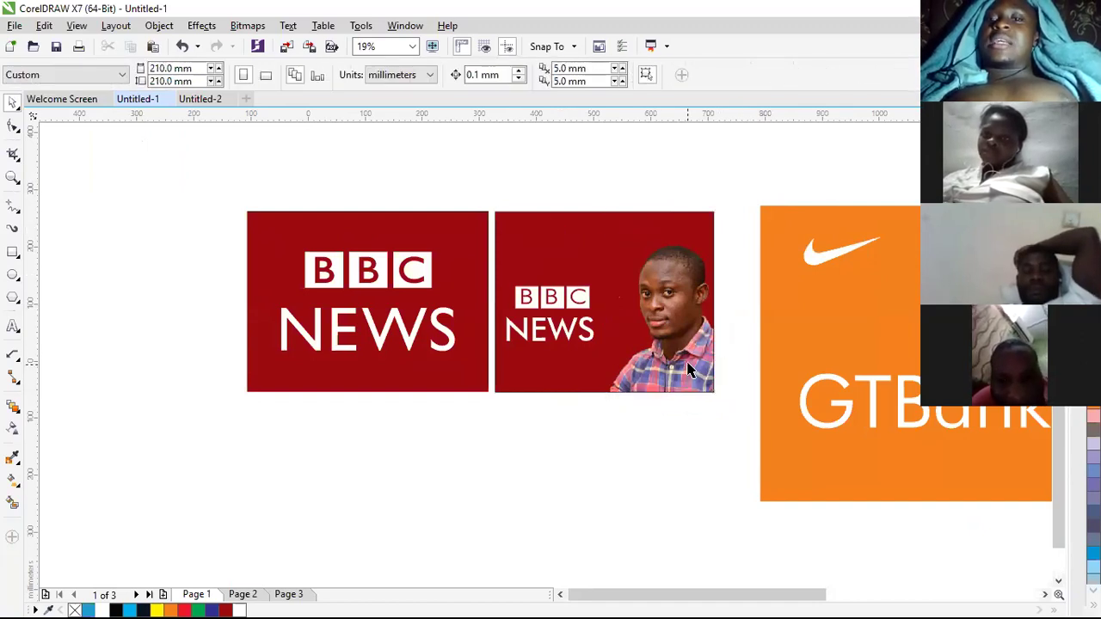
Step: Select the second BBC NEWS card and inspect how the portrait is clipped along its edges
{"action": "left_click", "coordinate": [686, 370]}
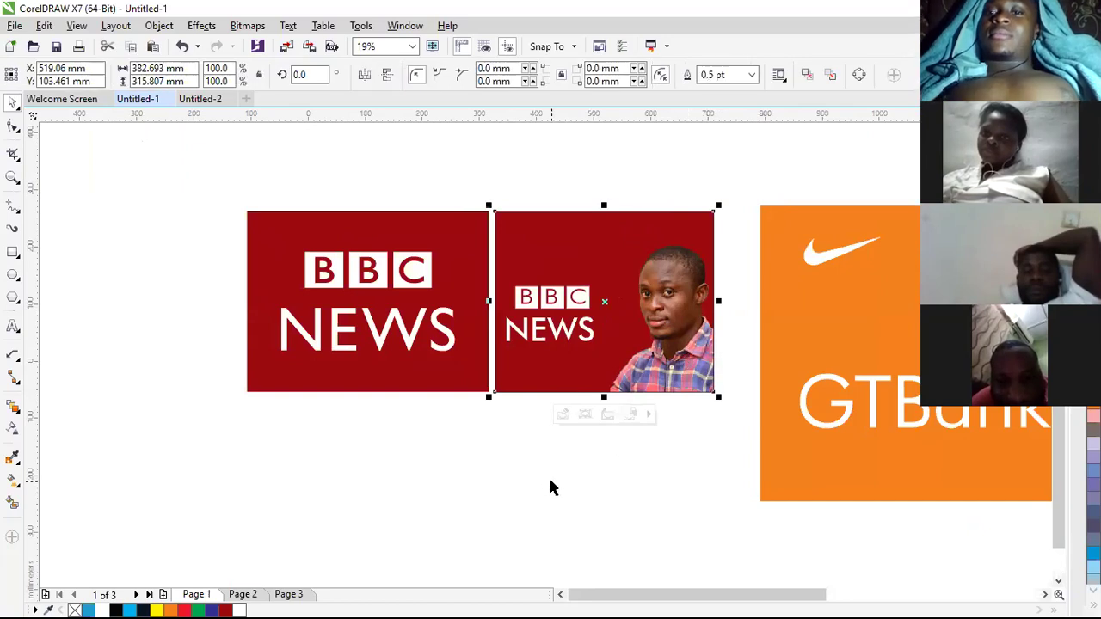
{"action": "scroll", "coordinate": [569, 454], "scroll_direction": "down", "scroll_amount": 1}
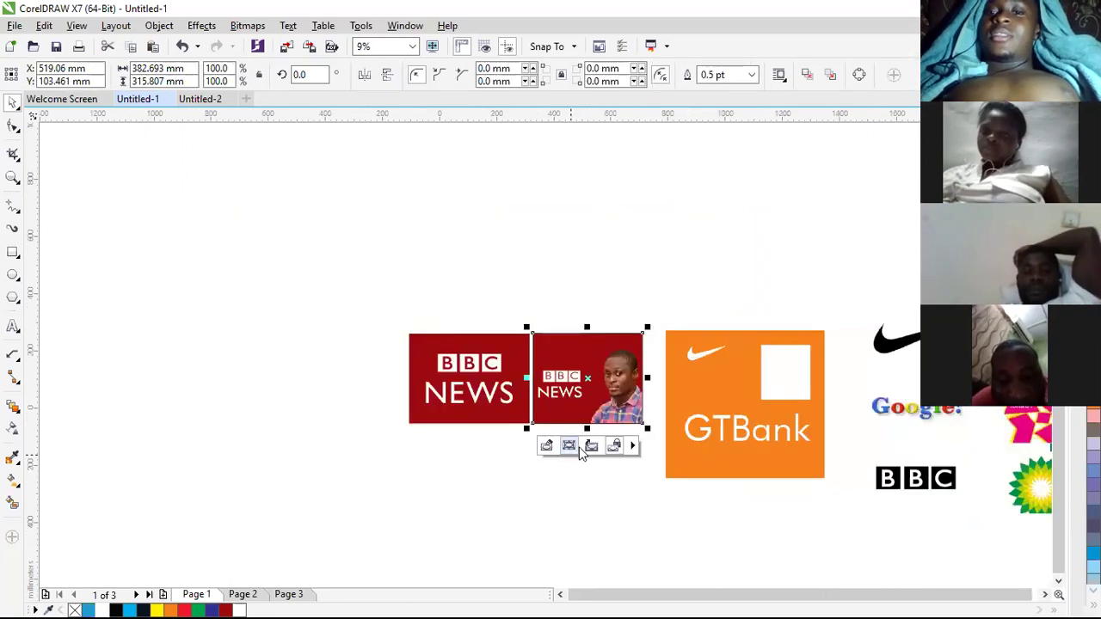
{"action": "scroll", "coordinate": [632, 394], "scroll_direction": "up", "scroll_amount": 2}
{"action": "scroll", "coordinate": [637, 438], "scroll_direction": "down", "scroll_amount": 1}
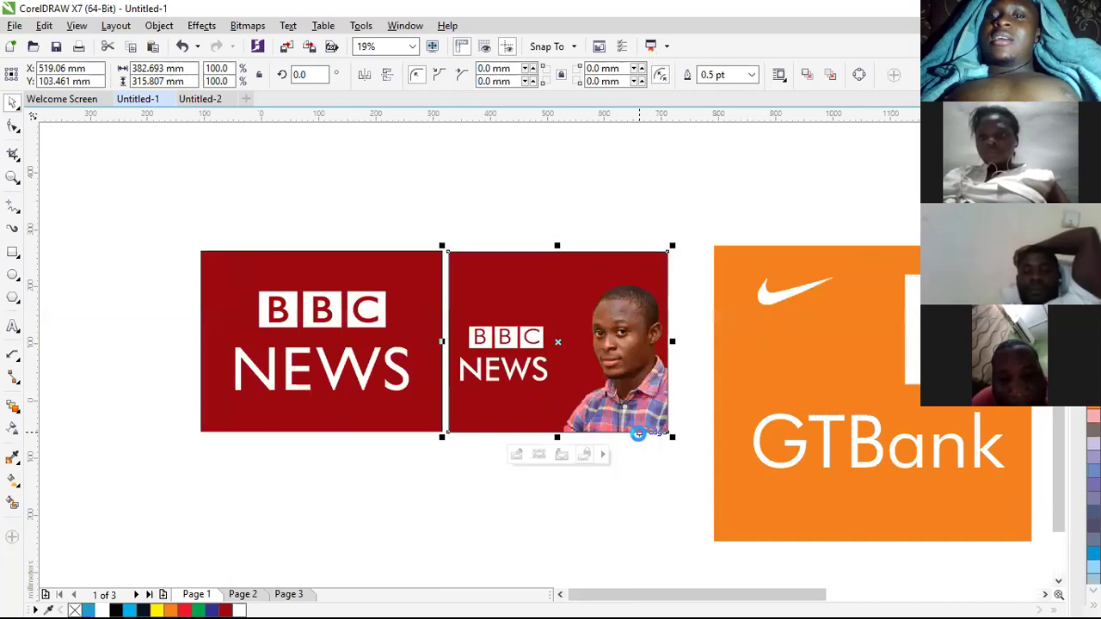
{"action": "scroll", "coordinate": [635, 440], "scroll_direction": "up", "scroll_amount": 2}
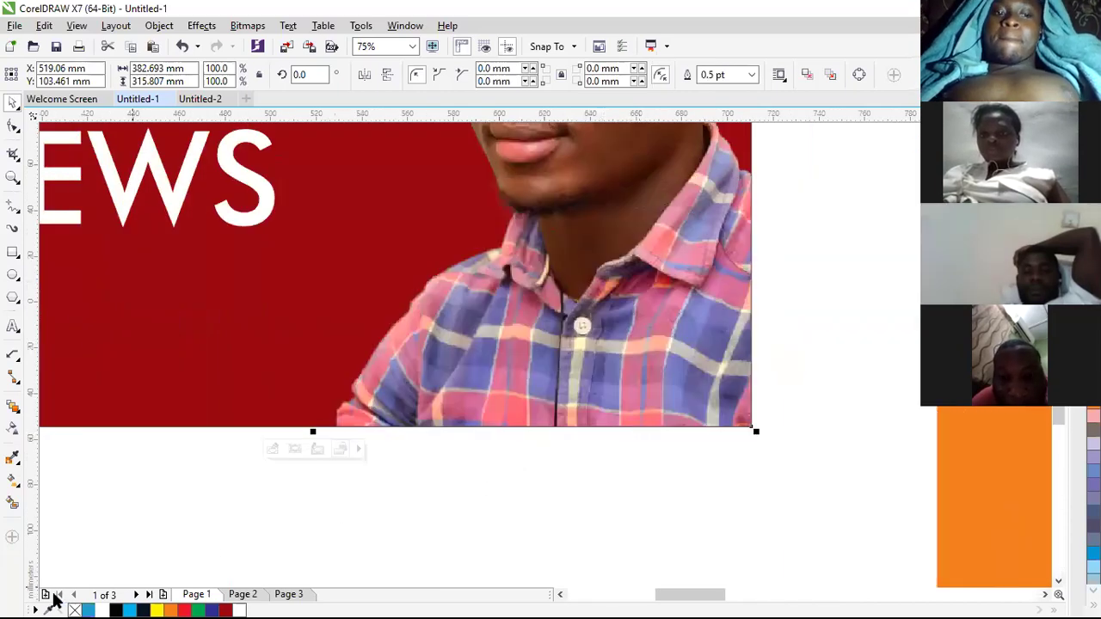
Step: Remove the outline from the second BBC NEWS card's red rectangle
{"action": "right_click", "coordinate": [75, 610]}
{"action": "left_click", "coordinate": [494, 474]}
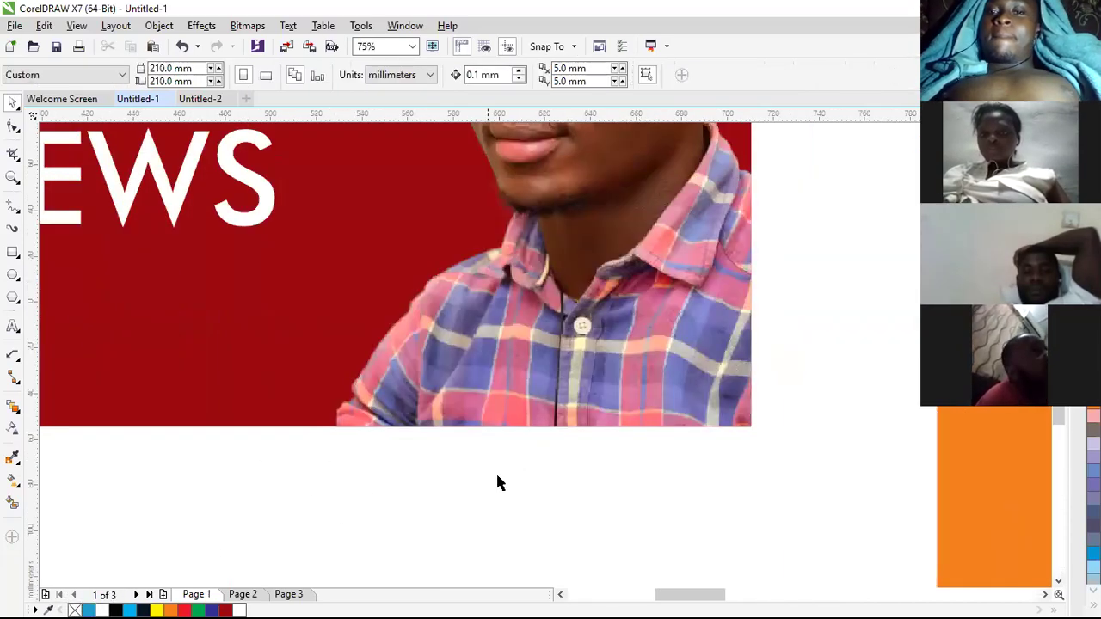
{"action": "scroll", "coordinate": [527, 488], "scroll_direction": "down", "scroll_amount": 1}
{"action": "scroll", "coordinate": [521, 450], "scroll_direction": "down", "scroll_amount": 1}
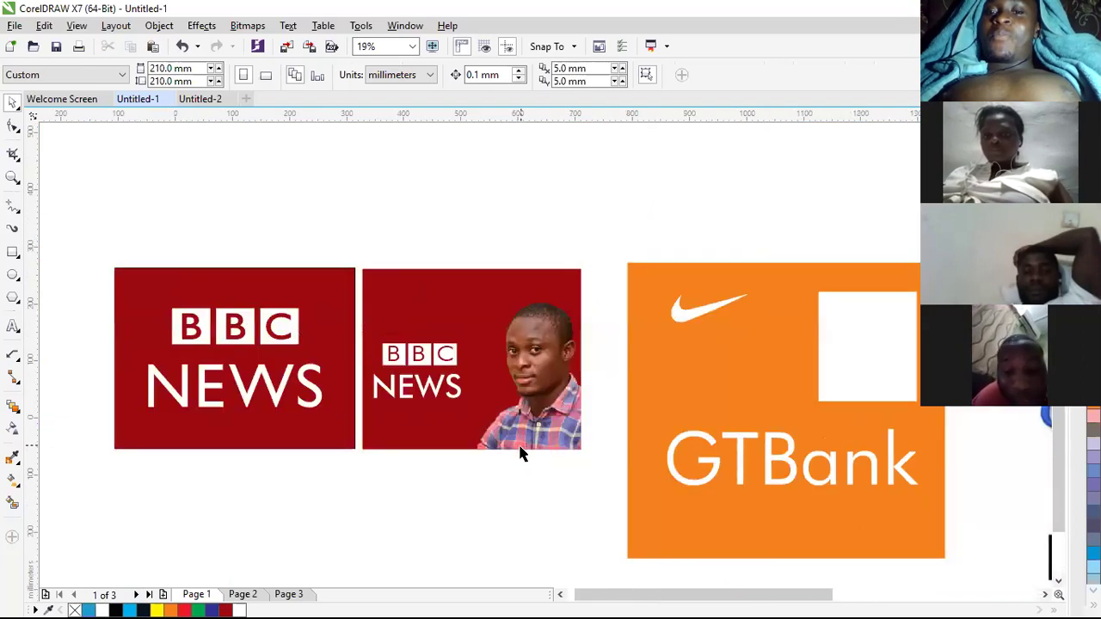
Step: Open the second BBC NEWS card's PowerClip contents for editing and select the portrait
{"action": "left_click", "coordinate": [526, 404]}
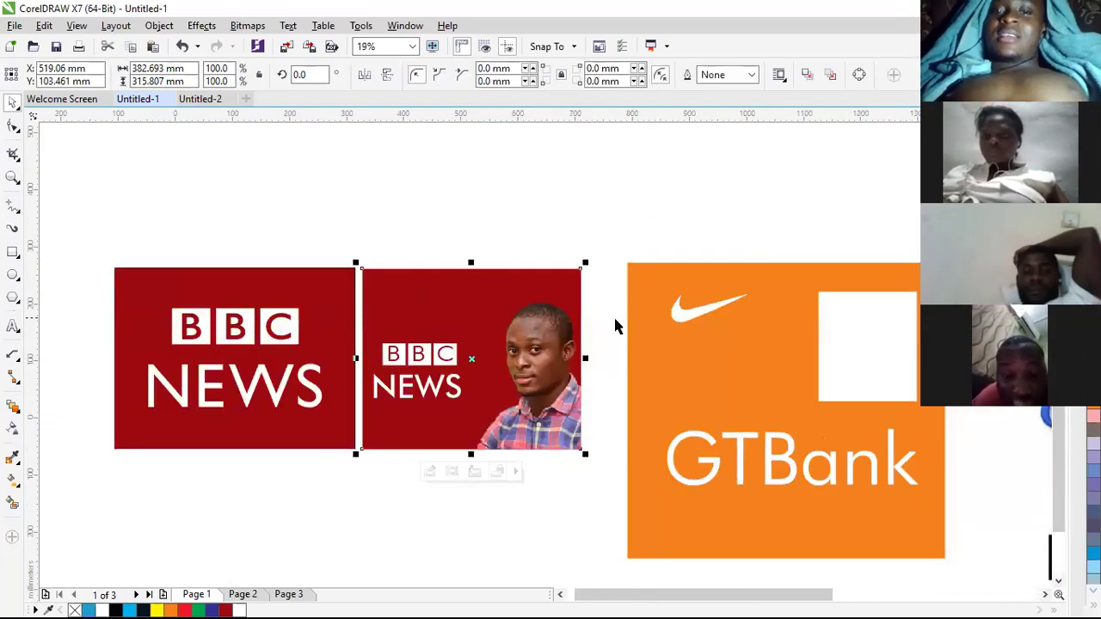
{"action": "left_click", "coordinate": [634, 238]}
{"action": "left_click", "coordinate": [528, 356]}
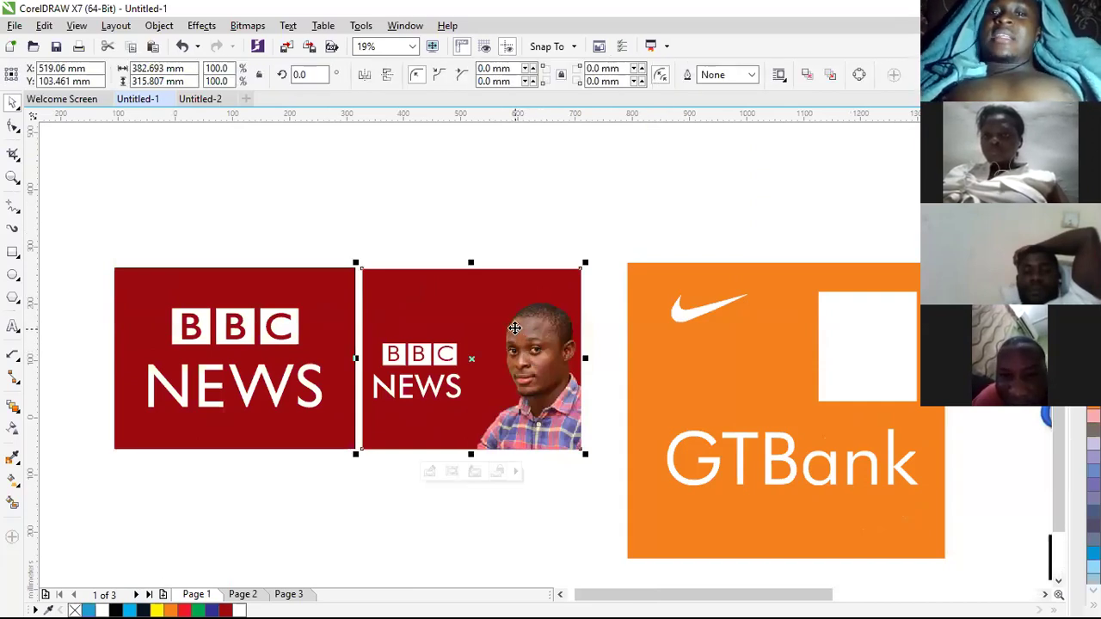
{"action": "right_click", "coordinate": [514, 327]}
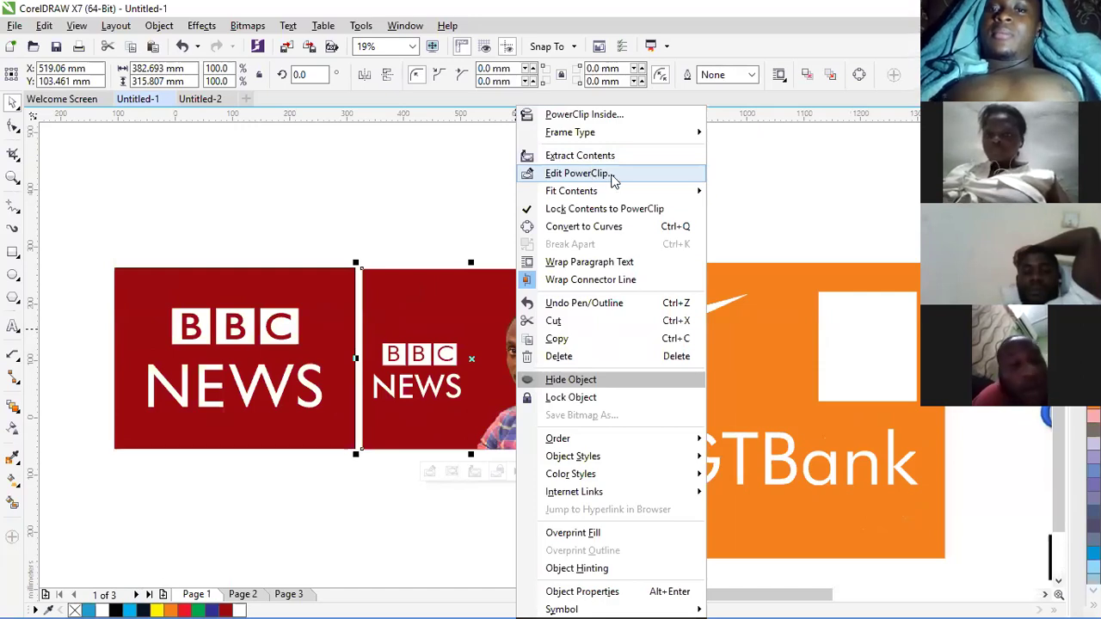
{"action": "left_click", "coordinate": [578, 173]}
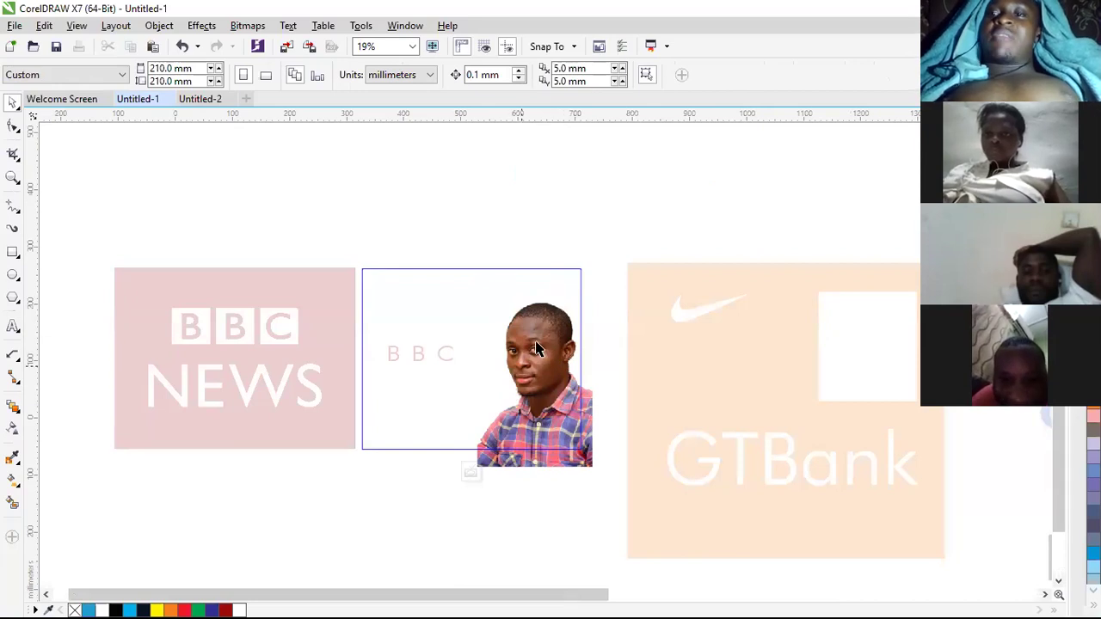
{"action": "scroll", "coordinate": [542, 443], "scroll_direction": "up", "scroll_amount": 2}
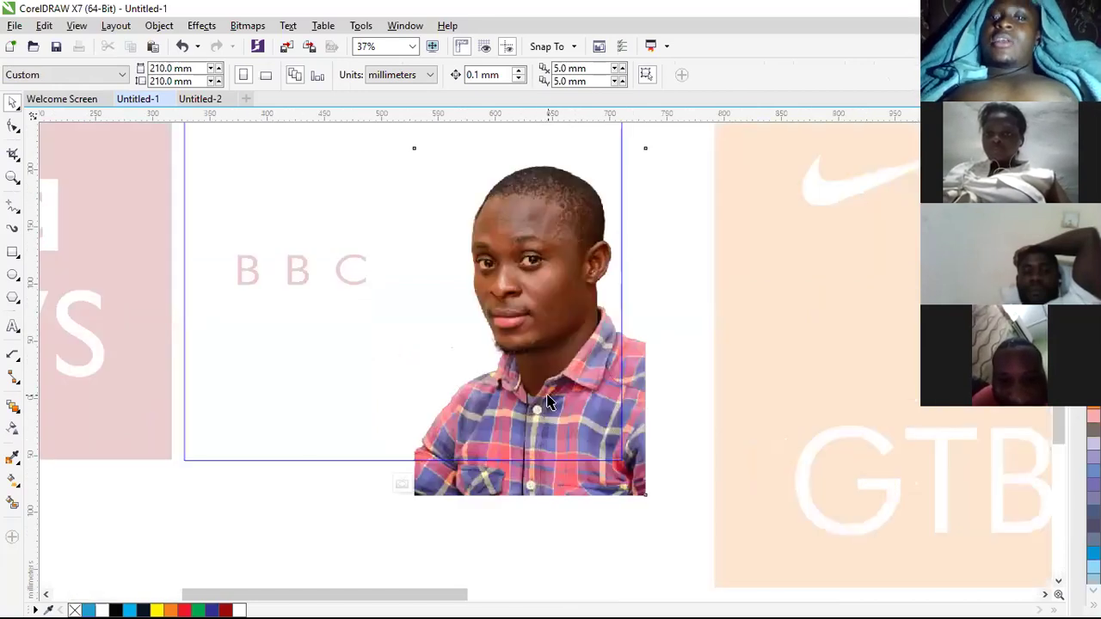
{"action": "left_click", "coordinate": [555, 352]}
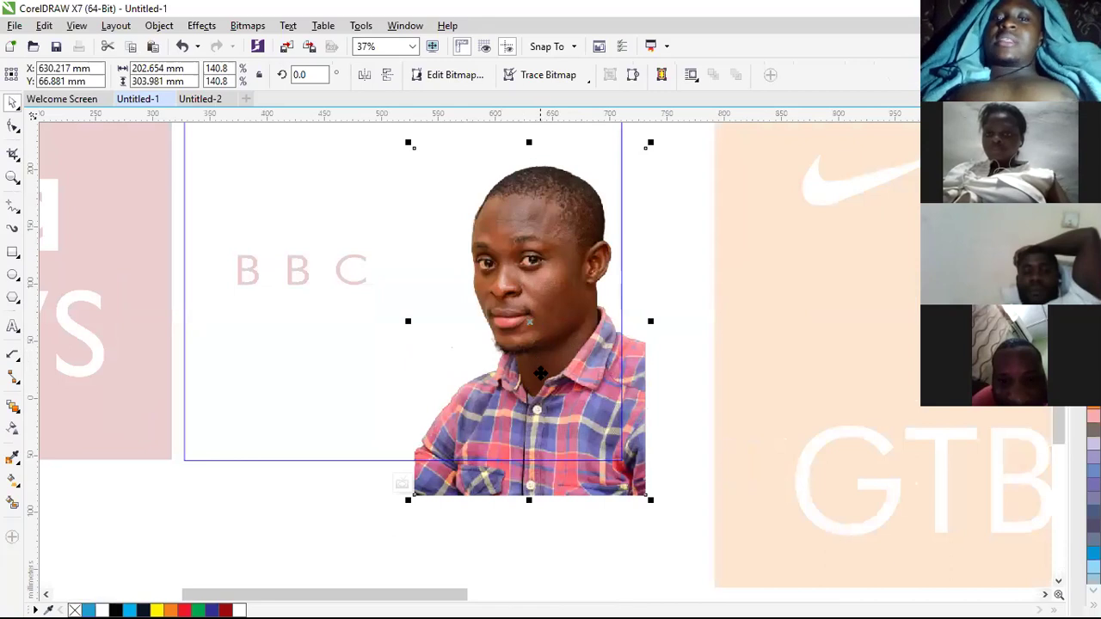
Step: Apply a linear fountain transparency of about 89° to the portrait, fading the lower shirt to fully transparent at its bottom edge
{"action": "left_click", "coordinate": [12, 430]}
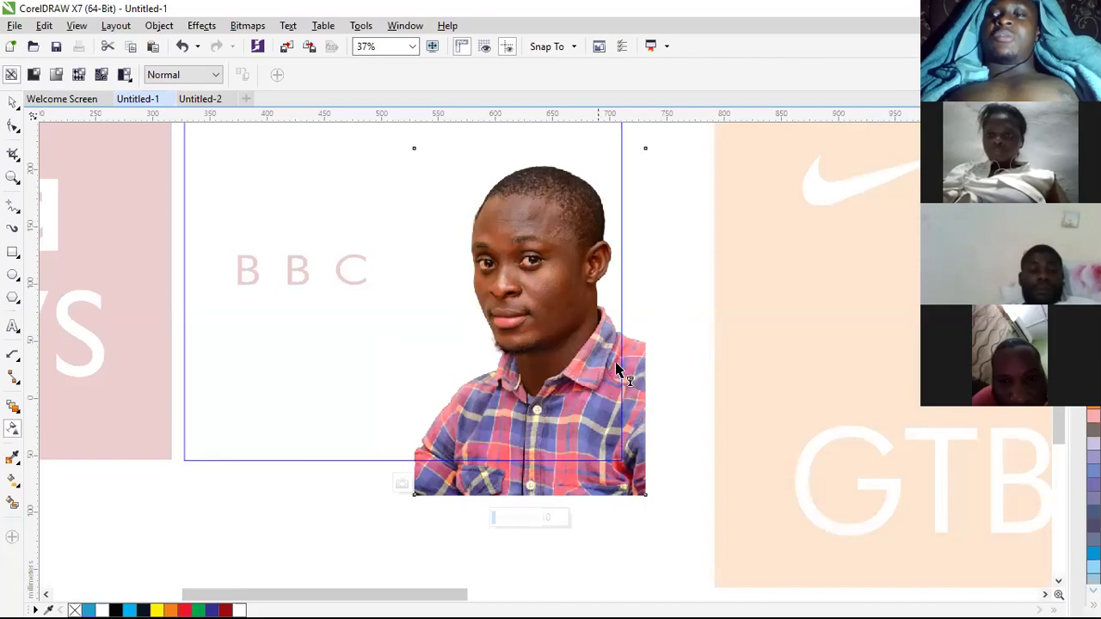
{"action": "left_click", "coordinate": [56, 77]}
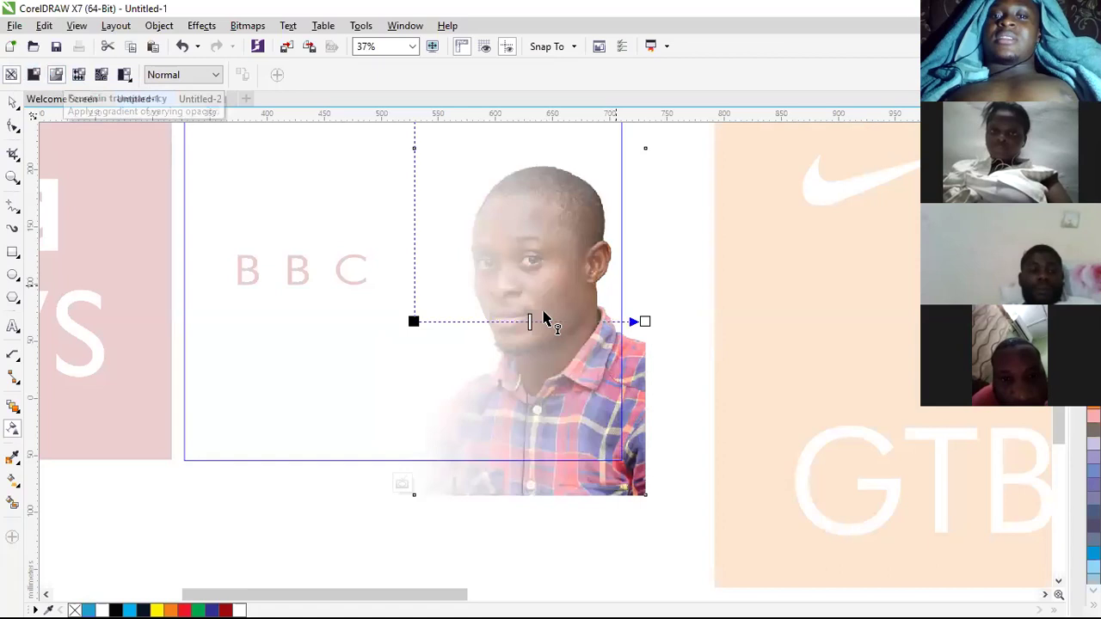
{"action": "left_click_drag", "start_coordinate": [413, 321], "coordinate": [531, 483]}
{"action": "left_click_drag", "start_coordinate": [644, 322], "coordinate": [551, 401]}
{"action": "left_click_drag", "start_coordinate": [532, 482], "coordinate": [554, 487]}
{"action": "left_click_drag", "start_coordinate": [552, 400], "coordinate": [550, 385]}
{"action": "left_click_drag", "start_coordinate": [553, 488], "coordinate": [555, 483]}
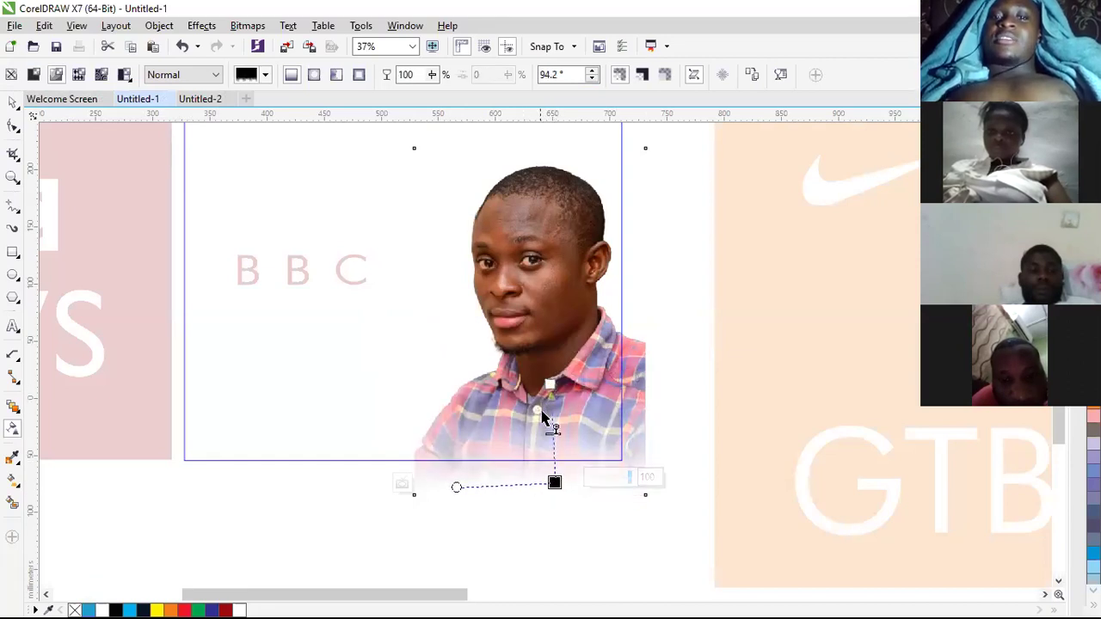
{"action": "mouse_move", "coordinate": [551, 387]}
{"action": "left_mouse_down"}
{"action": "mouse_move", "coordinate": [557, 421]}
{"action": "mouse_move", "coordinate": [547, 411]}
{"action": "mouse_move", "coordinate": [556, 404]}
{"action": "left_mouse_up"}
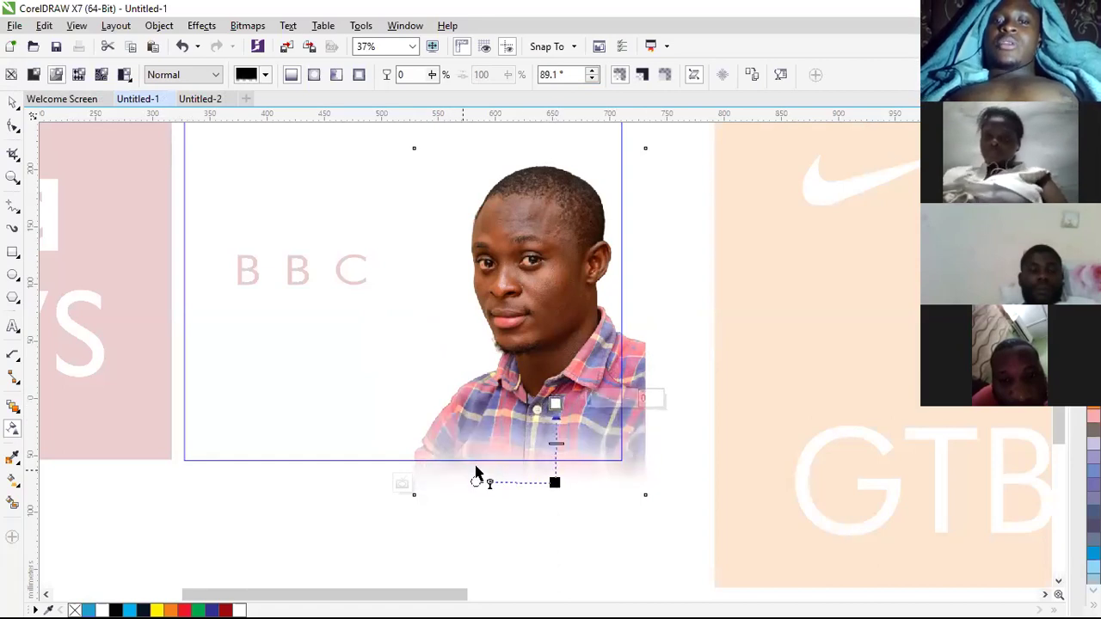
Step: Finish editing the PowerClip contents and inspect the faded shirt against the red card
{"action": "left_click", "coordinate": [679, 322], "text": "ctrl"}
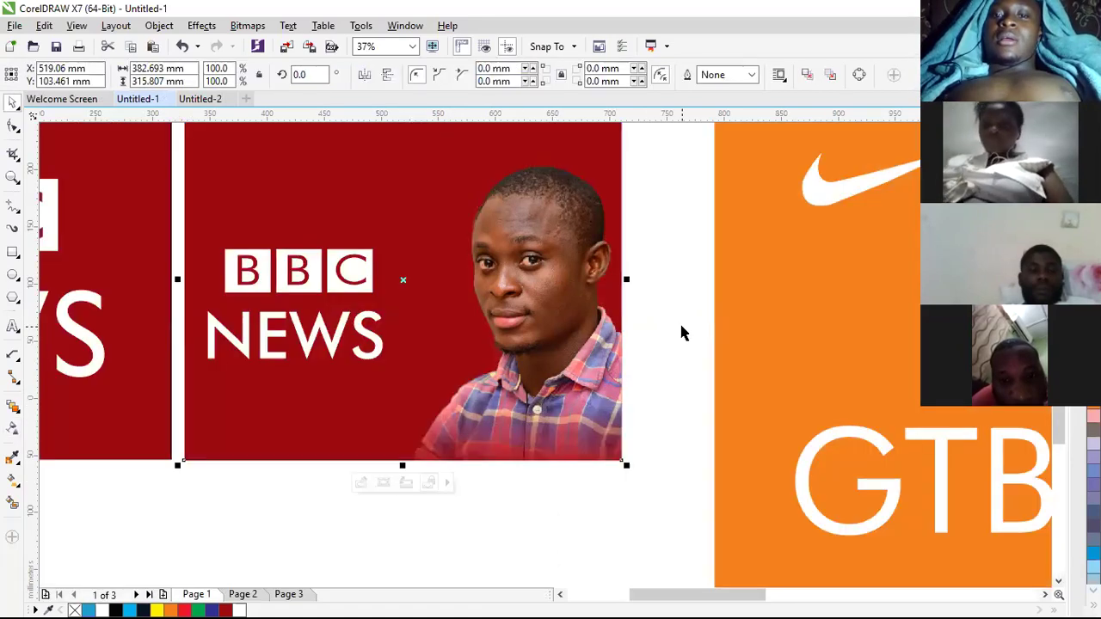
{"action": "left_click", "coordinate": [679, 322]}
{"action": "scroll", "coordinate": [535, 444], "scroll_direction": "down", "scroll_amount": 2}
{"action": "scroll", "coordinate": [548, 439], "scroll_direction": "up", "scroll_amount": 3}
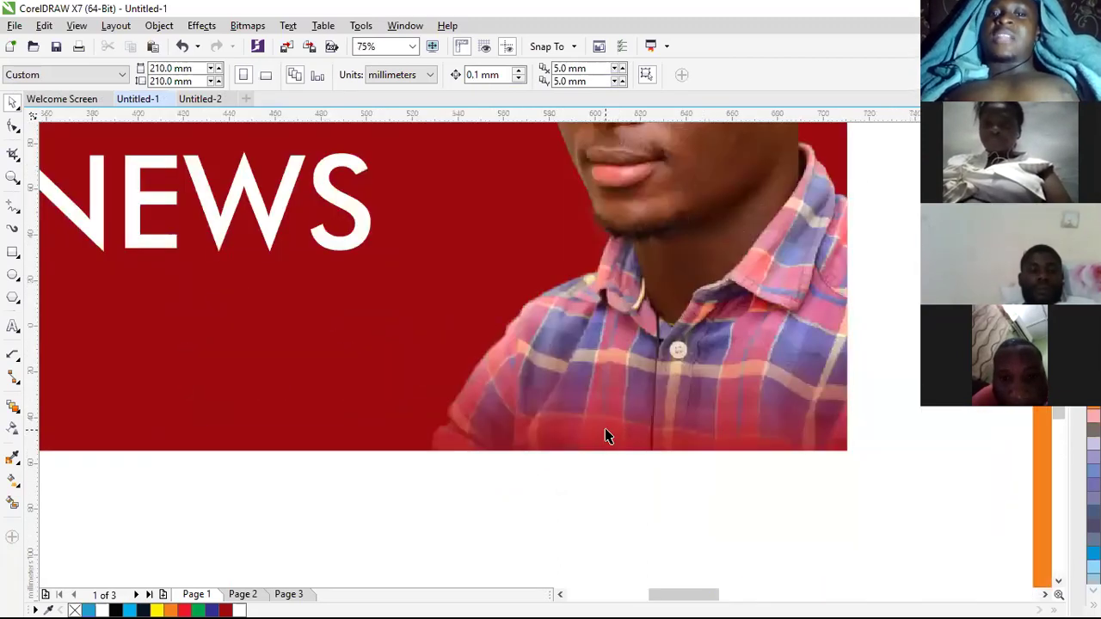
{"action": "scroll", "coordinate": [606, 436], "scroll_direction": "down", "scroll_amount": 1}
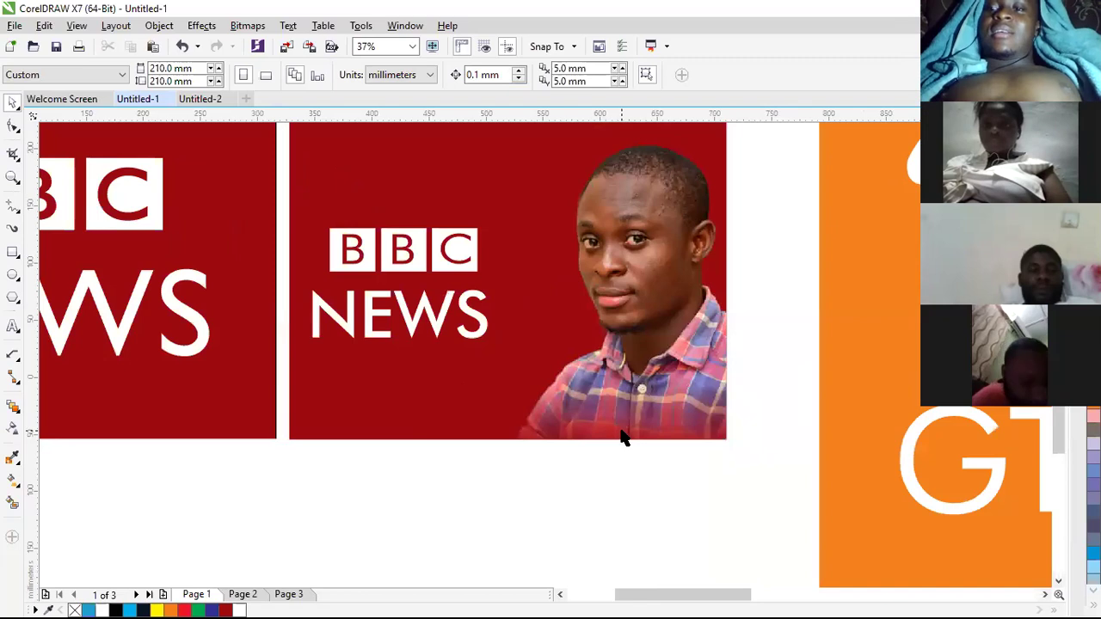
Step: Add the text WITH at 100 pt below NEWS on the second card and fill it white
{"action": "left_click", "coordinate": [13, 327]}
{"action": "left_click", "coordinate": [437, 401]}
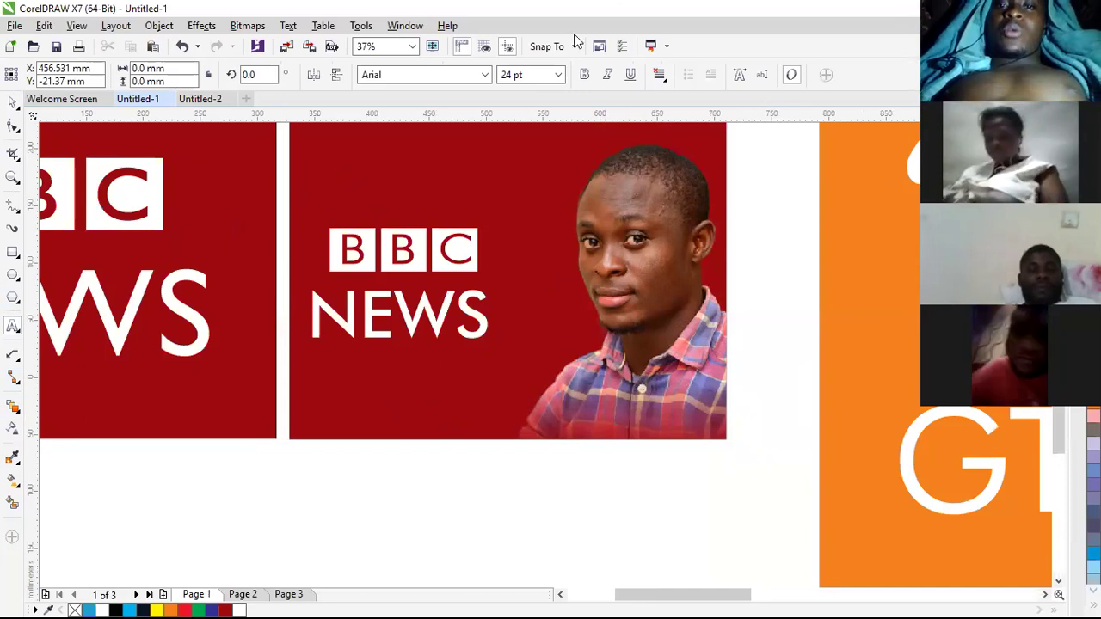
{"action": "left_click", "coordinate": [559, 75]}
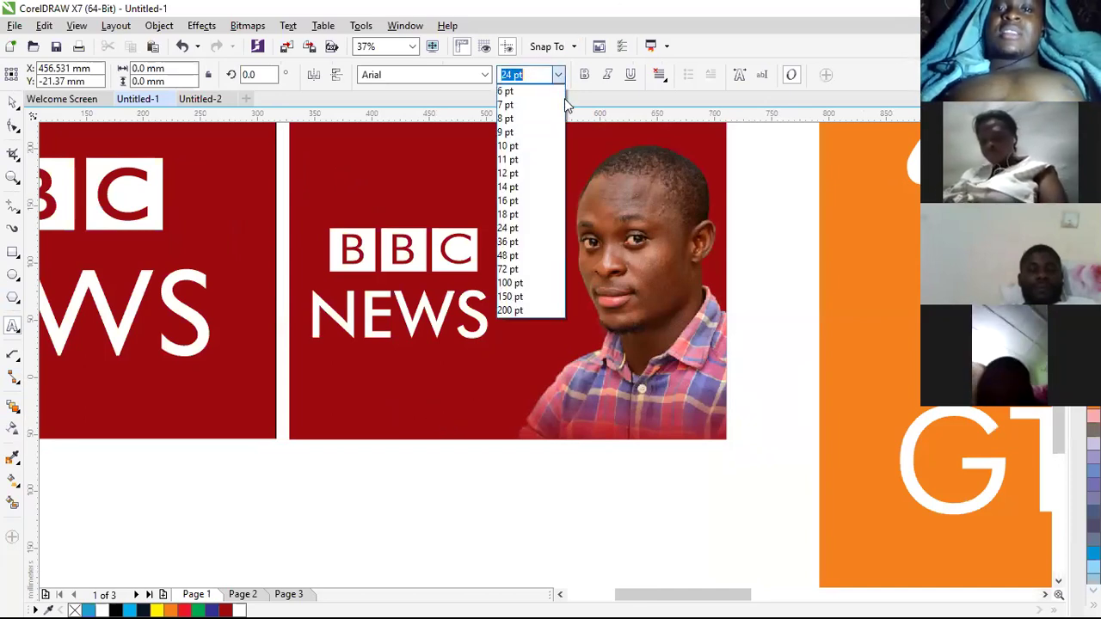
{"action": "left_click", "coordinate": [514, 282]}
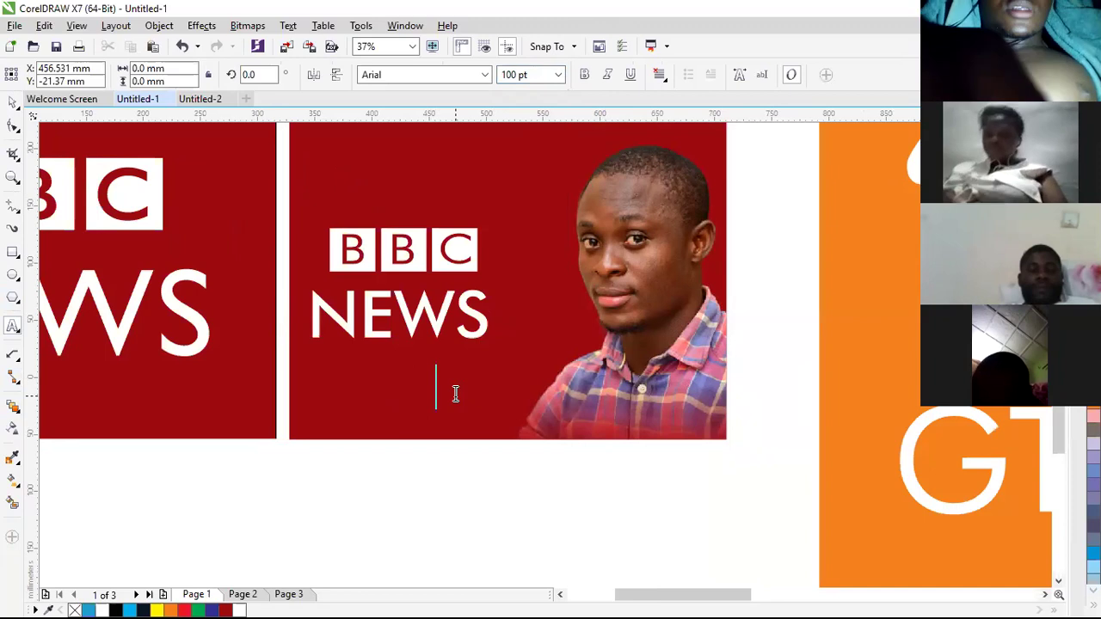
{"action": "type", "text": "WITH"}
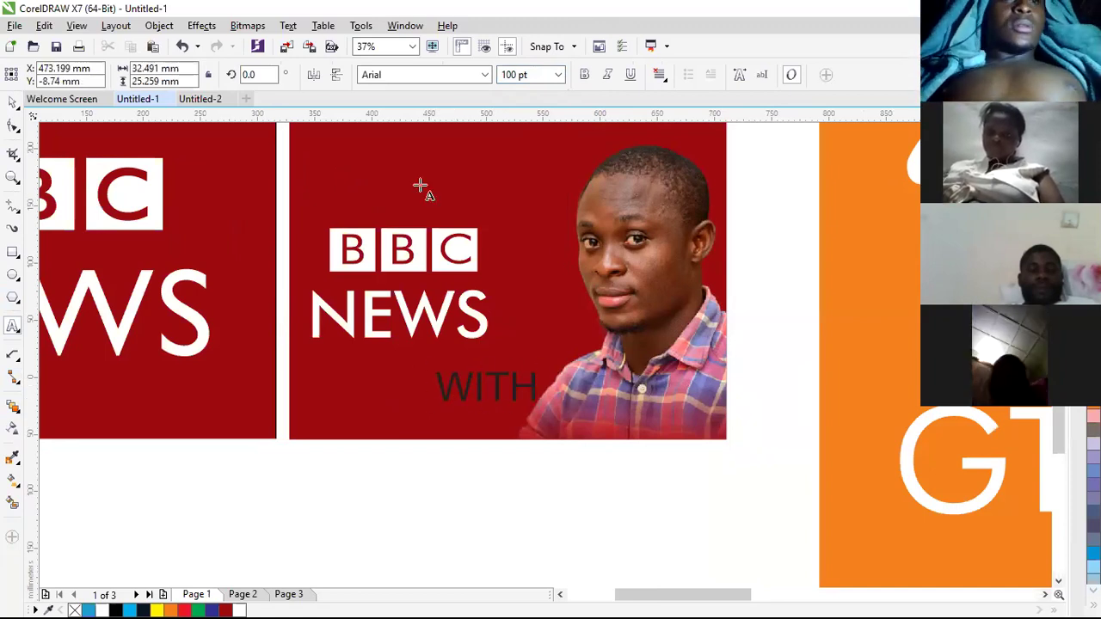
{"action": "left_click", "coordinate": [12, 105]}
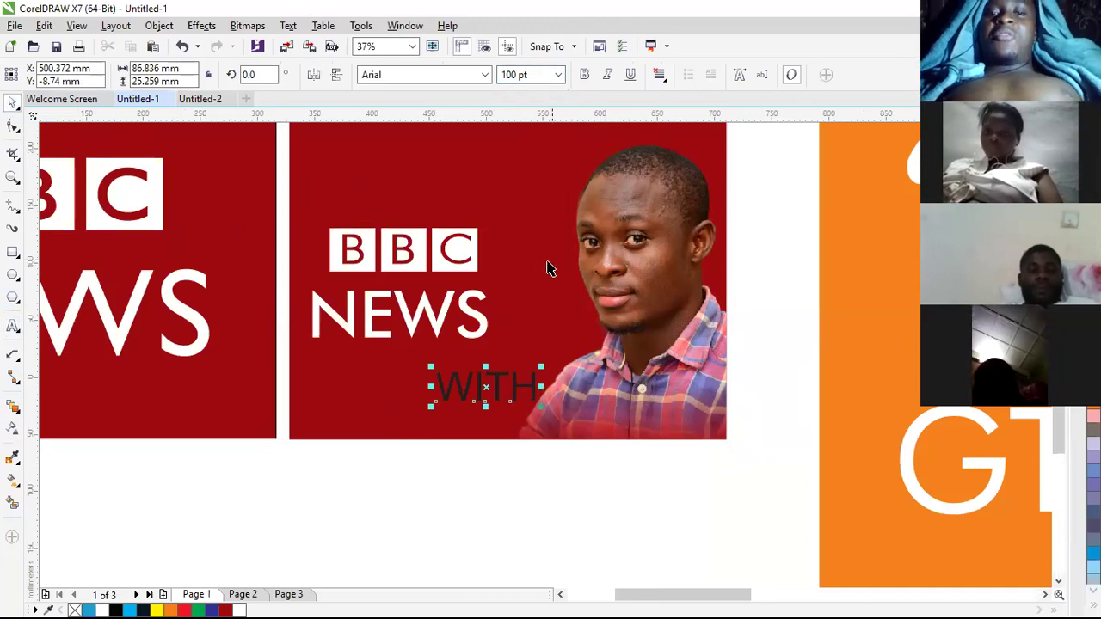
{"action": "left_click", "coordinate": [102, 610]}
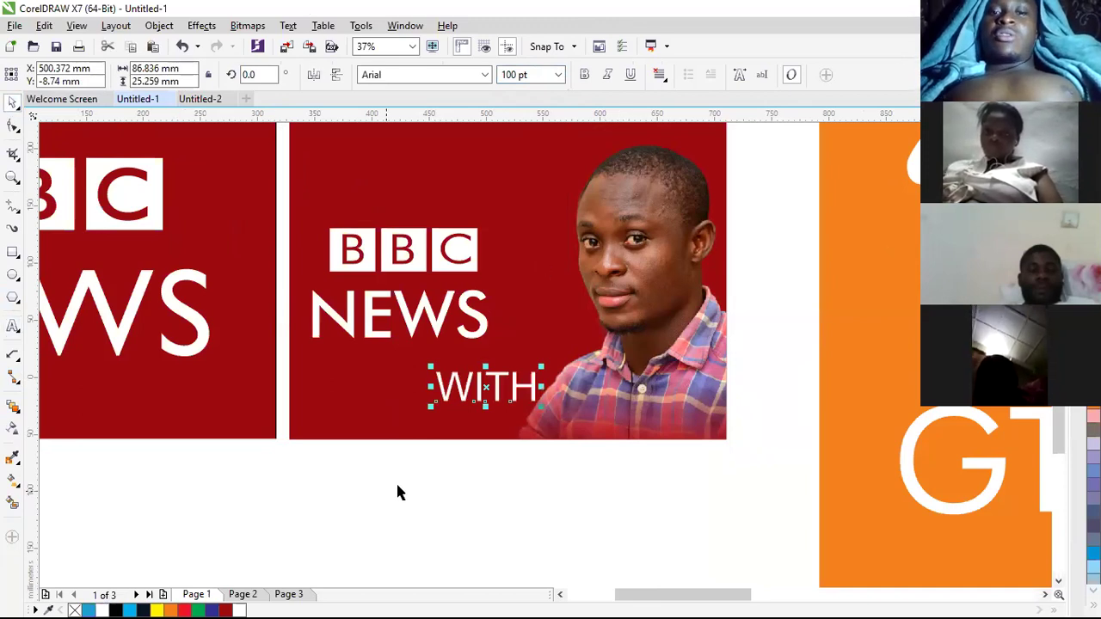
Step: Shrink the WITH text to about 67 × 20 mm and try the Billgates font on it
{"action": "left_click_drag", "start_coordinate": [540, 410], "coordinate": [520, 401]}
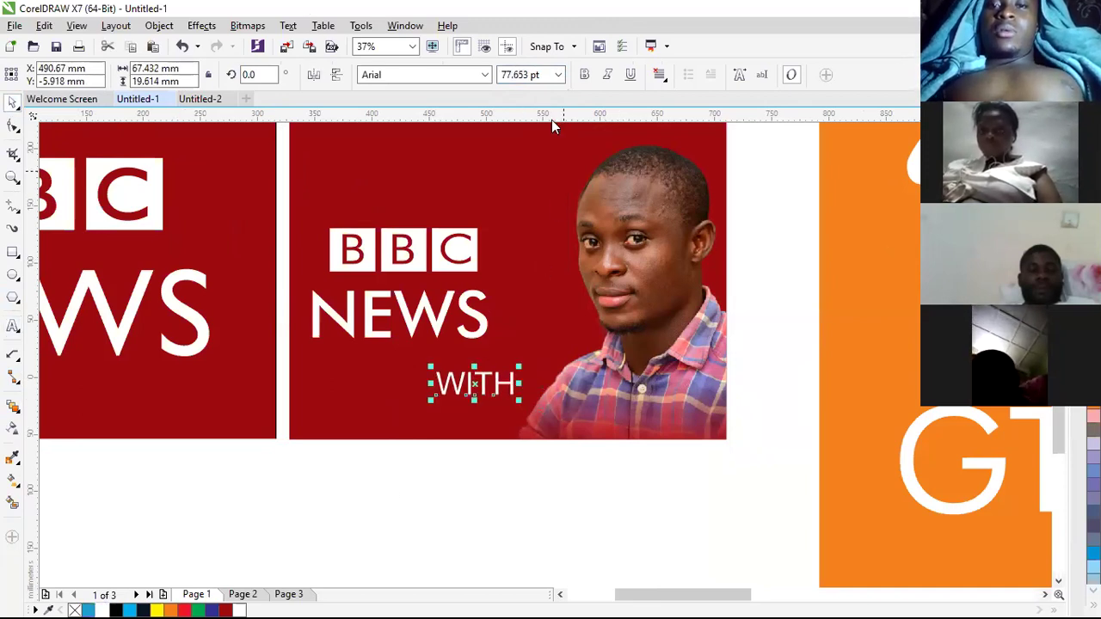
{"action": "left_click", "coordinate": [487, 75]}
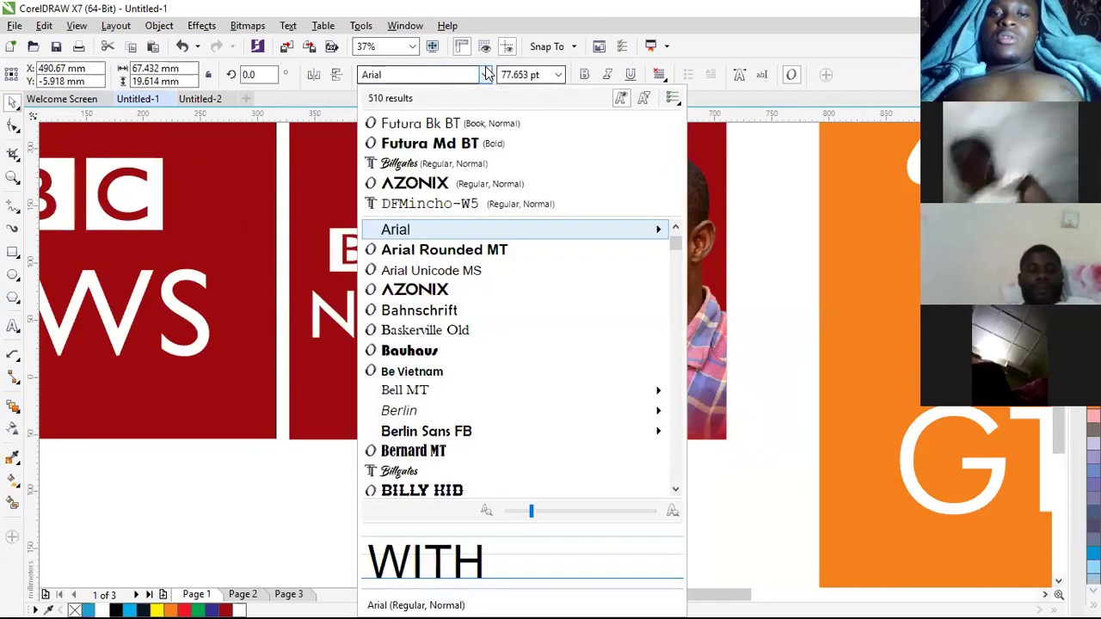
{"action": "left_click", "coordinate": [430, 162]}
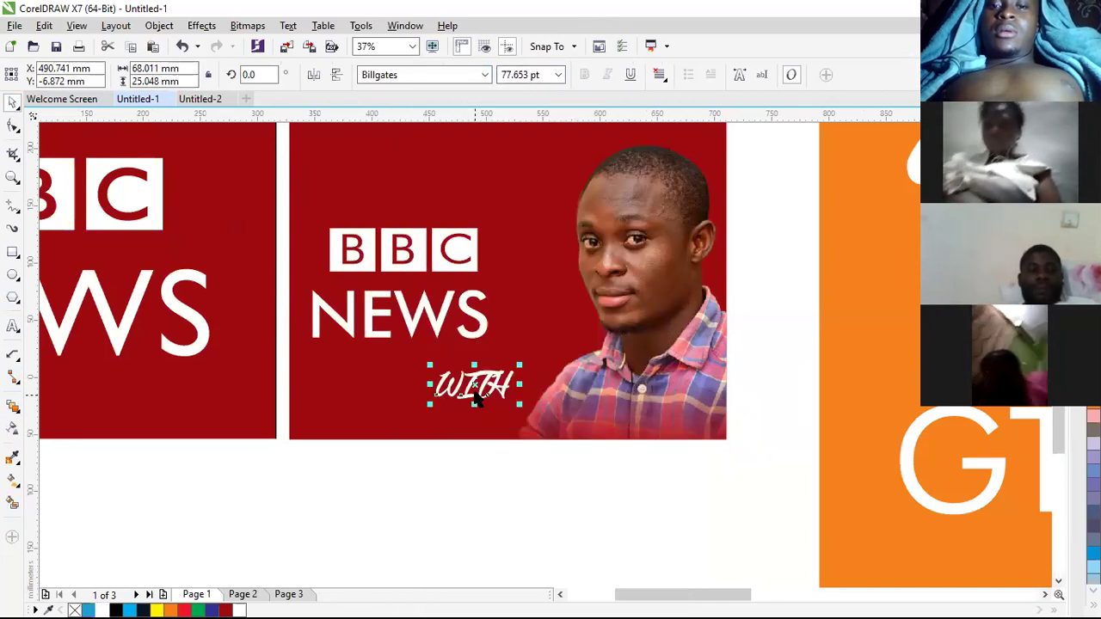
Step: Change the font of the WITH text to Eras Demi ITC
{"action": "left_click", "coordinate": [487, 75]}
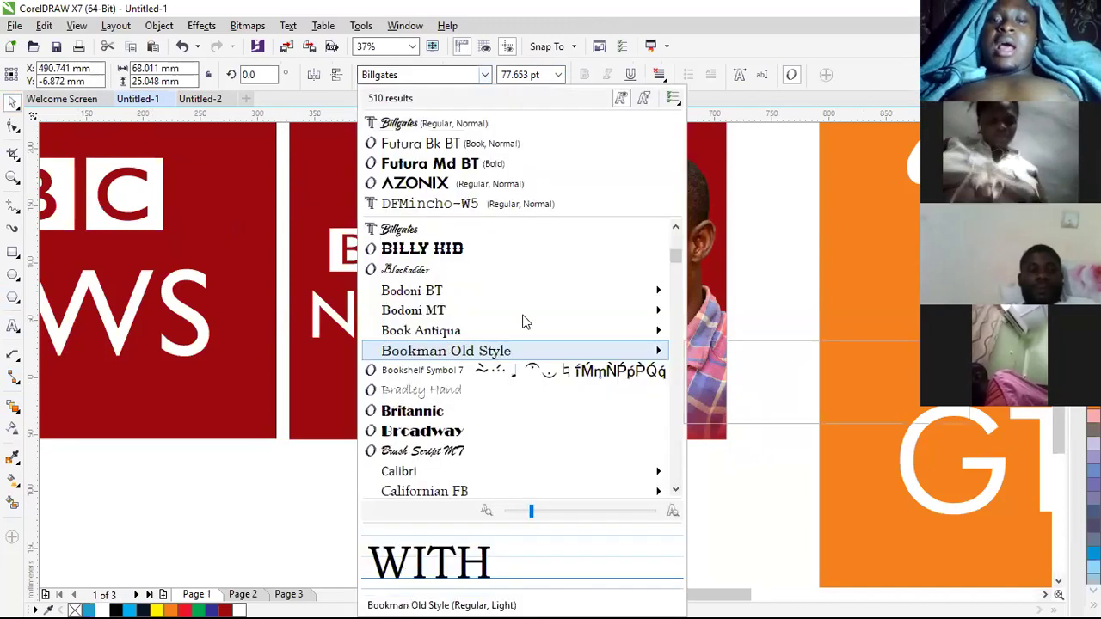
{"action": "scroll", "coordinate": [373, 401], "scroll_direction": "down", "scroll_amount": 5}
{"action": "scroll", "coordinate": [454, 439], "scroll_direction": "down", "scroll_amount": 4}
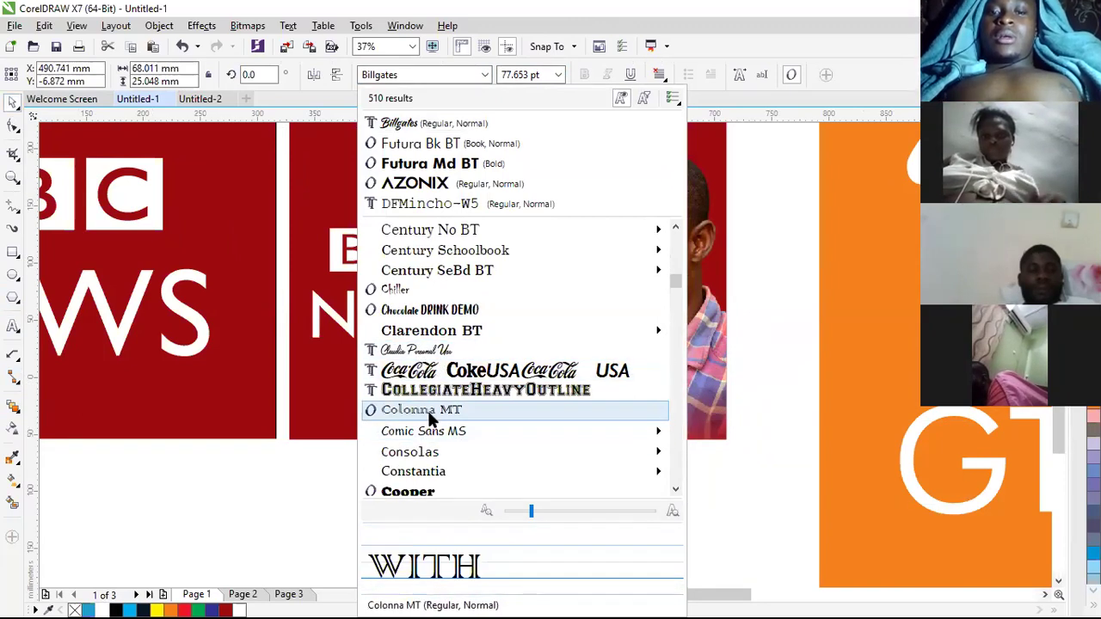
{"action": "scroll", "coordinate": [427, 410], "scroll_direction": "down", "scroll_amount": 3}
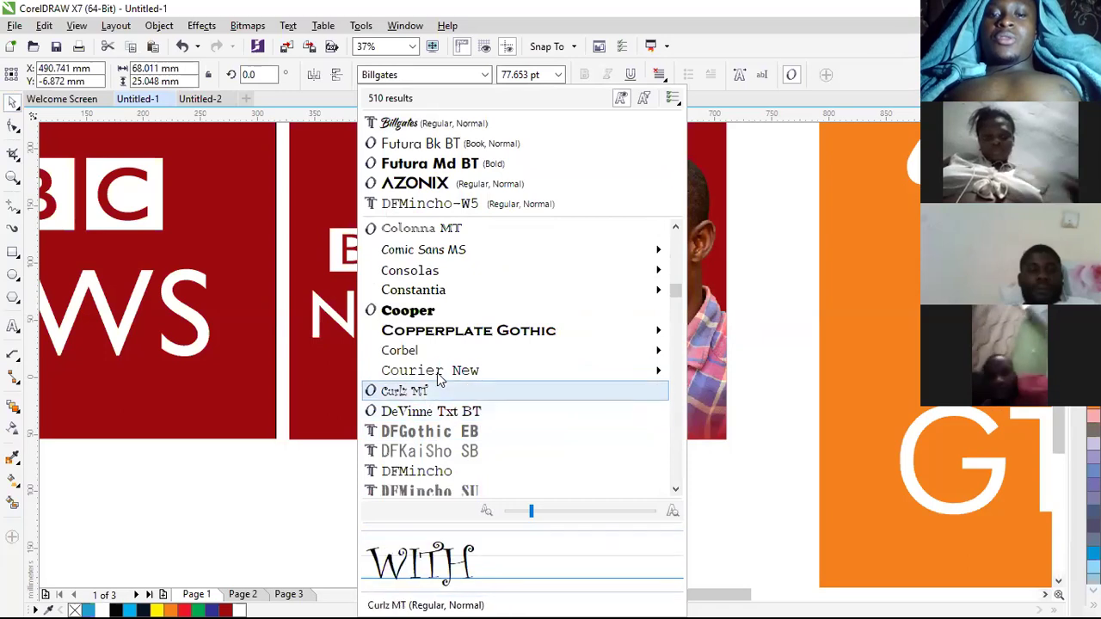
{"action": "scroll", "coordinate": [439, 430], "scroll_direction": "down", "scroll_amount": 4}
{"action": "scroll", "coordinate": [438, 443], "scroll_direction": "down", "scroll_amount": 1}
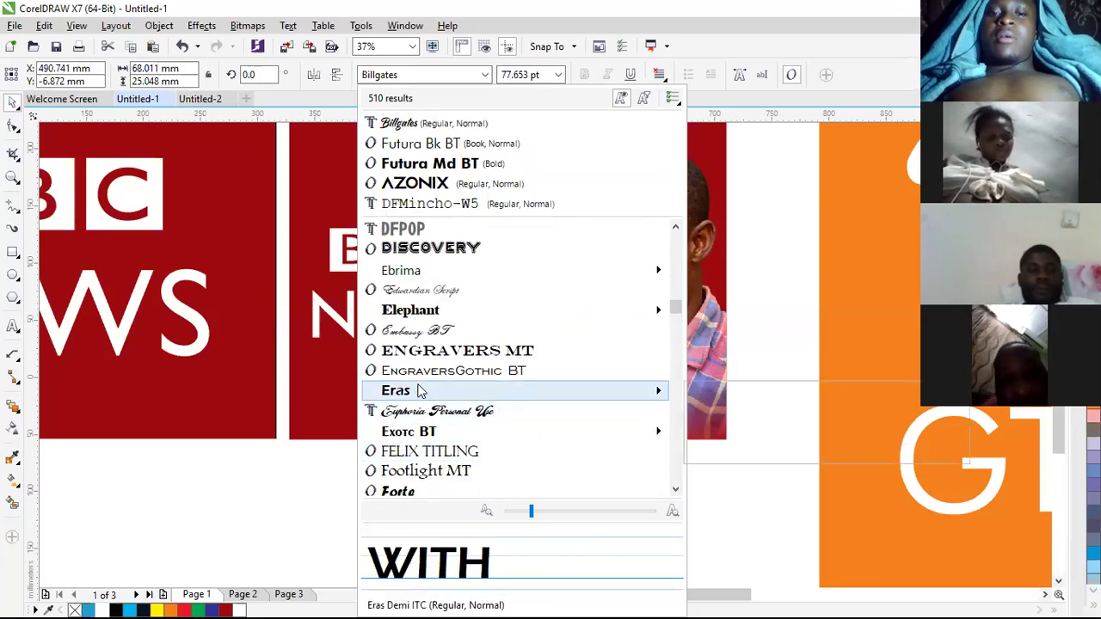
{"action": "mouse_move", "coordinate": [420, 398]}
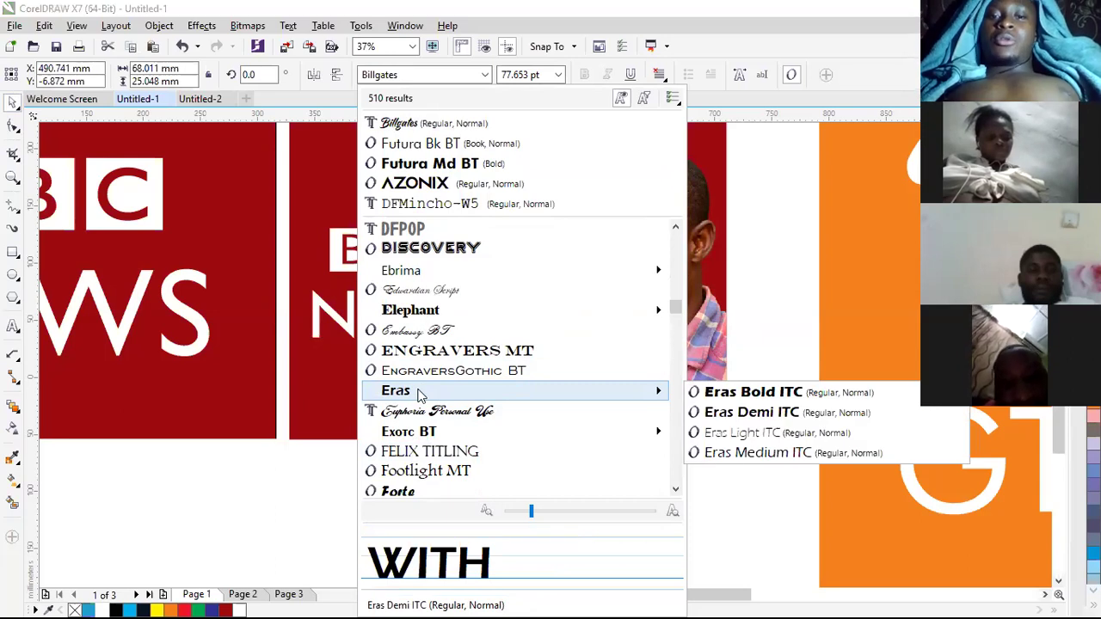
{"action": "left_click", "coordinate": [518, 397]}
Step: Scale the WITH text down to about 49 pt and place it just below the S of NEWS, beside the portrait
{"action": "left_click_drag", "start_coordinate": [523, 400], "coordinate": [513, 364]}
{"action": "left_click", "coordinate": [449, 462]}
{"action": "left_click", "coordinate": [470, 378]}
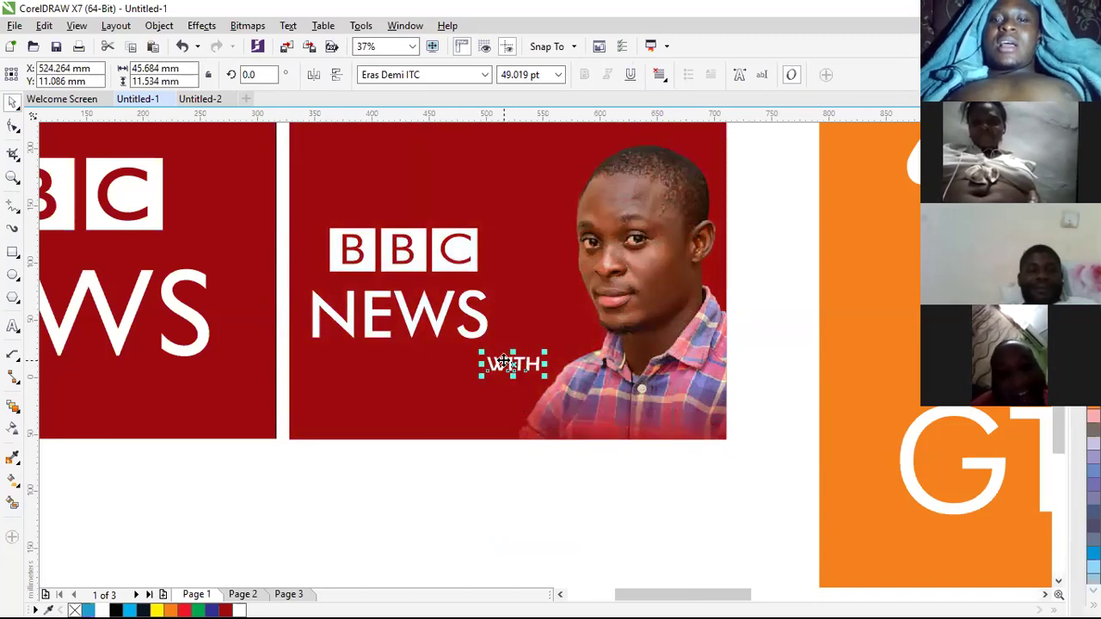
{"action": "left_click", "coordinate": [553, 467]}
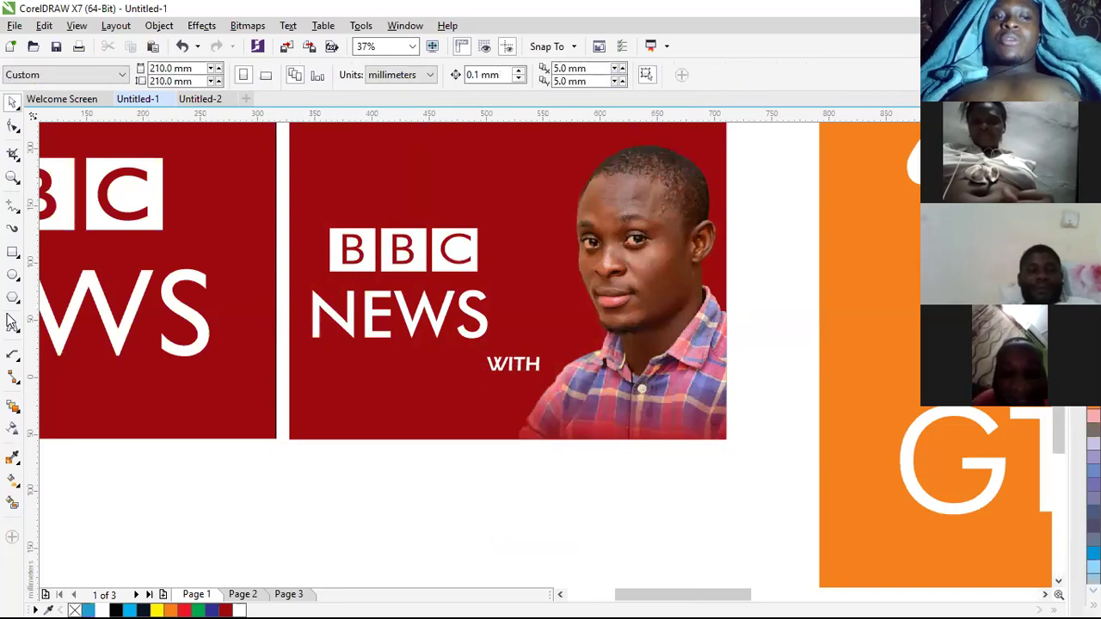
Step: Draw a rectangle about 66 × 20 mm over the WITH text and fill it black
{"action": "left_click", "coordinate": [12, 254]}
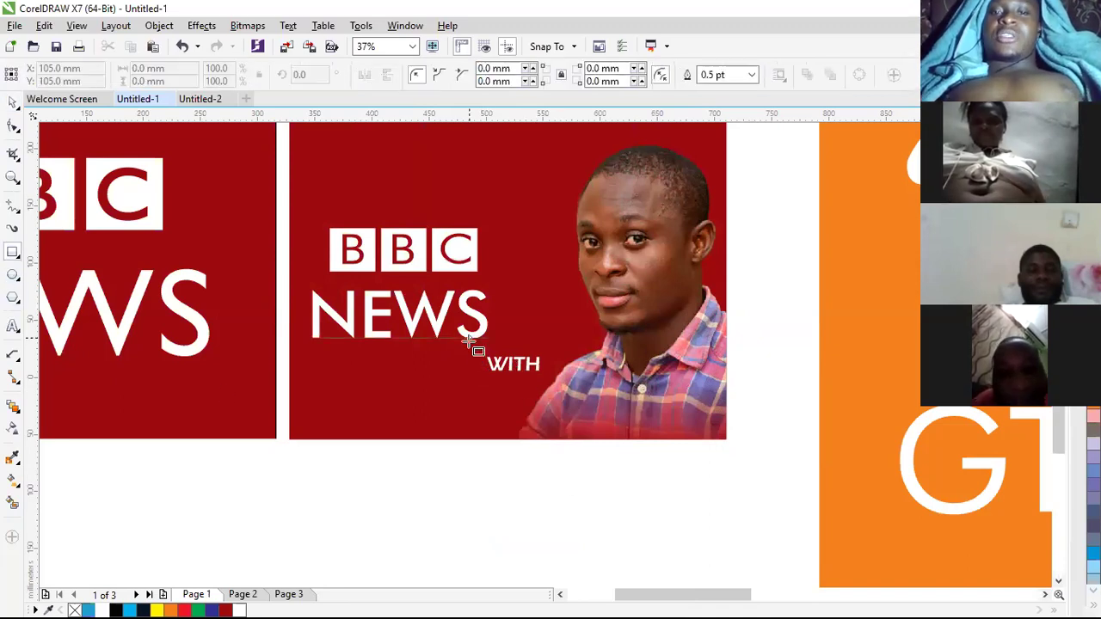
{"action": "left_click_drag", "start_coordinate": [477, 354], "coordinate": [550, 376]}
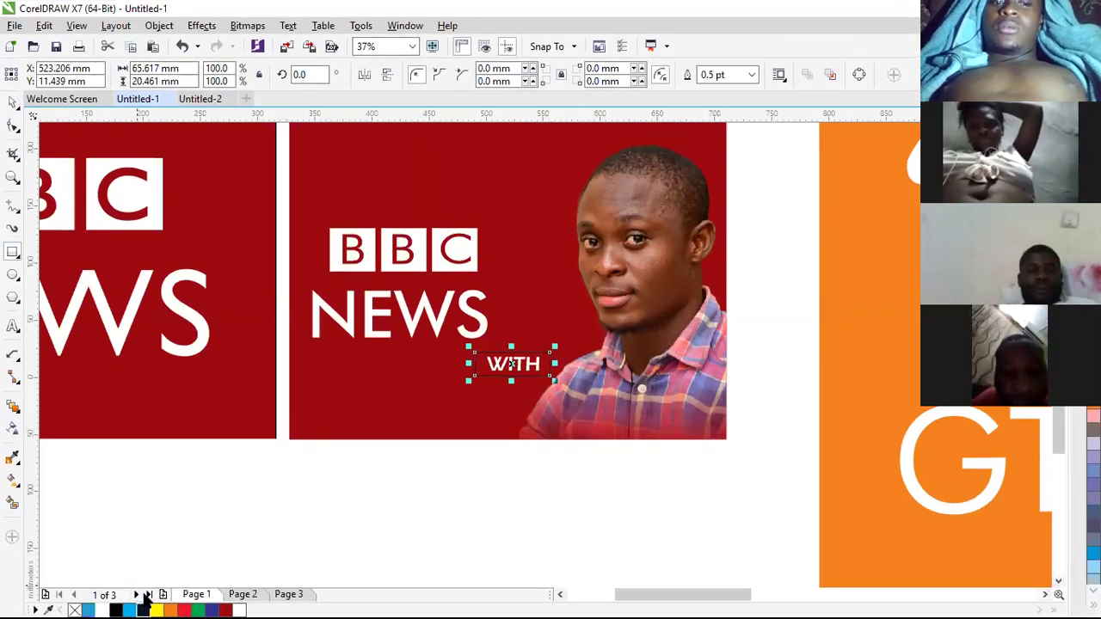
{"action": "left_click", "coordinate": [143, 609]}
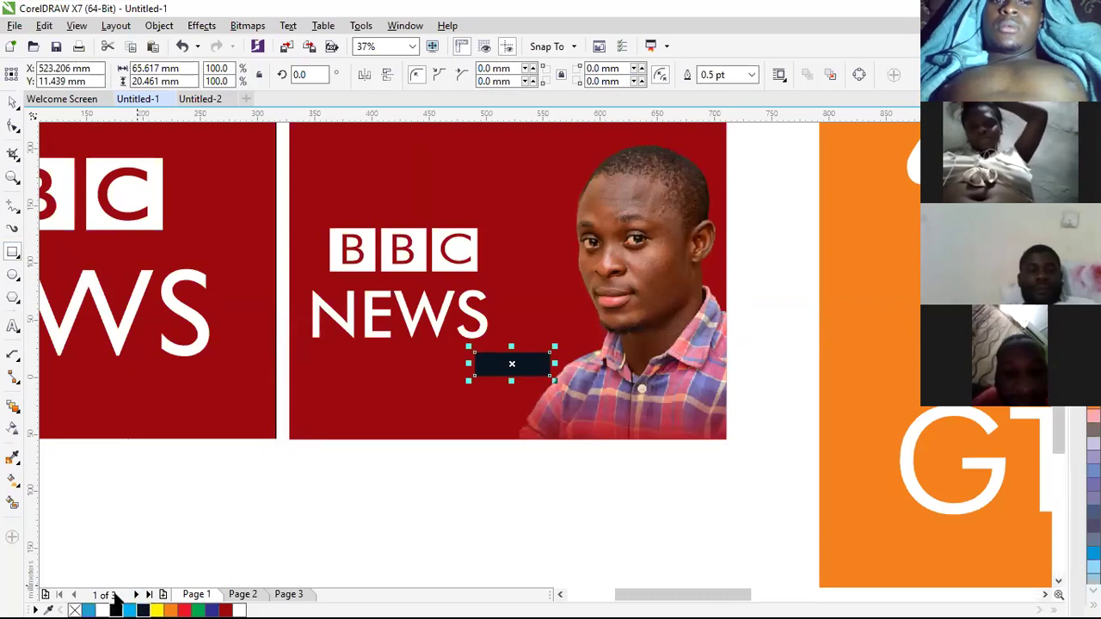
{"action": "left_click", "coordinate": [115, 609]}
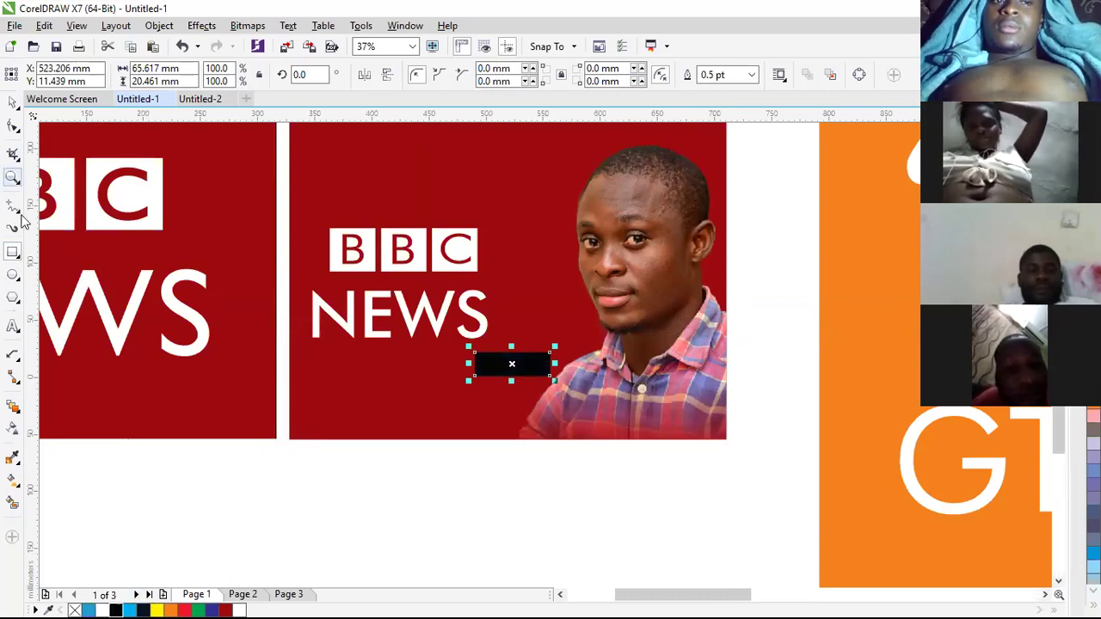
Step: Round all four corners of the black rectangle fully, to a radius of about 10.23 mm, making a pill shape
{"action": "left_click", "coordinate": [12, 253]}
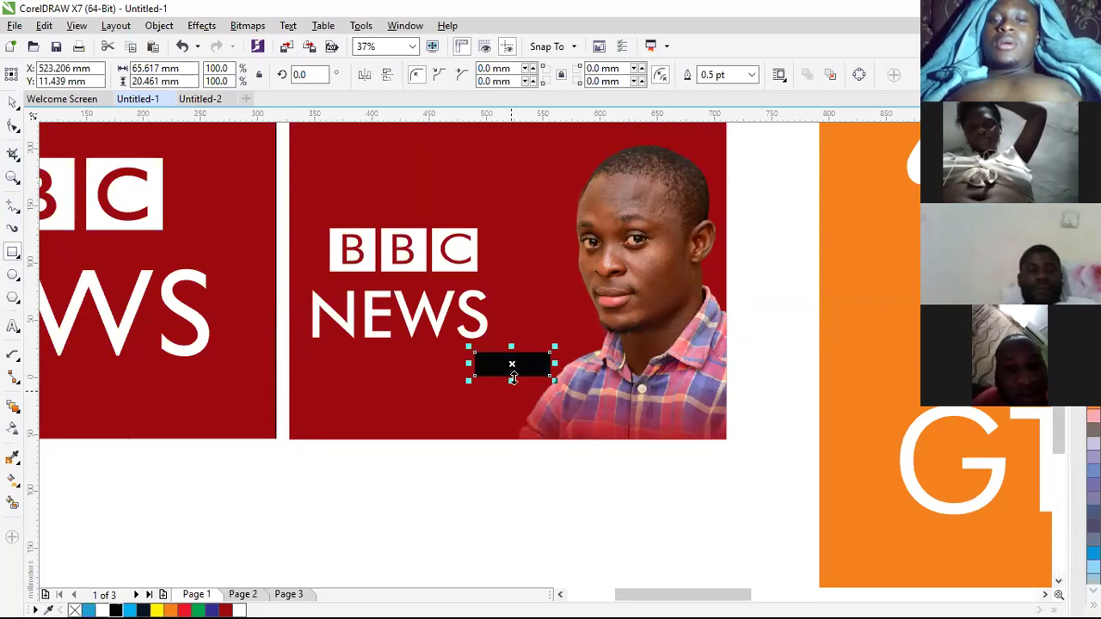
{"action": "scroll", "coordinate": [512, 376], "scroll_direction": "up", "scroll_amount": 2}
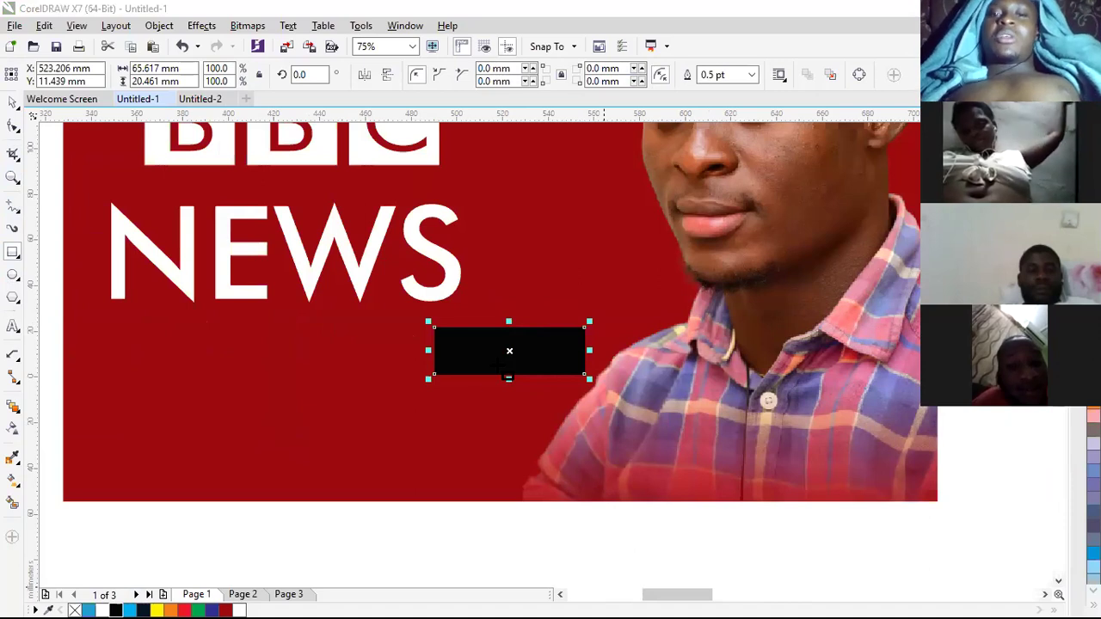
{"action": "scroll", "coordinate": [484, 353], "scroll_direction": "up", "scroll_amount": 2}
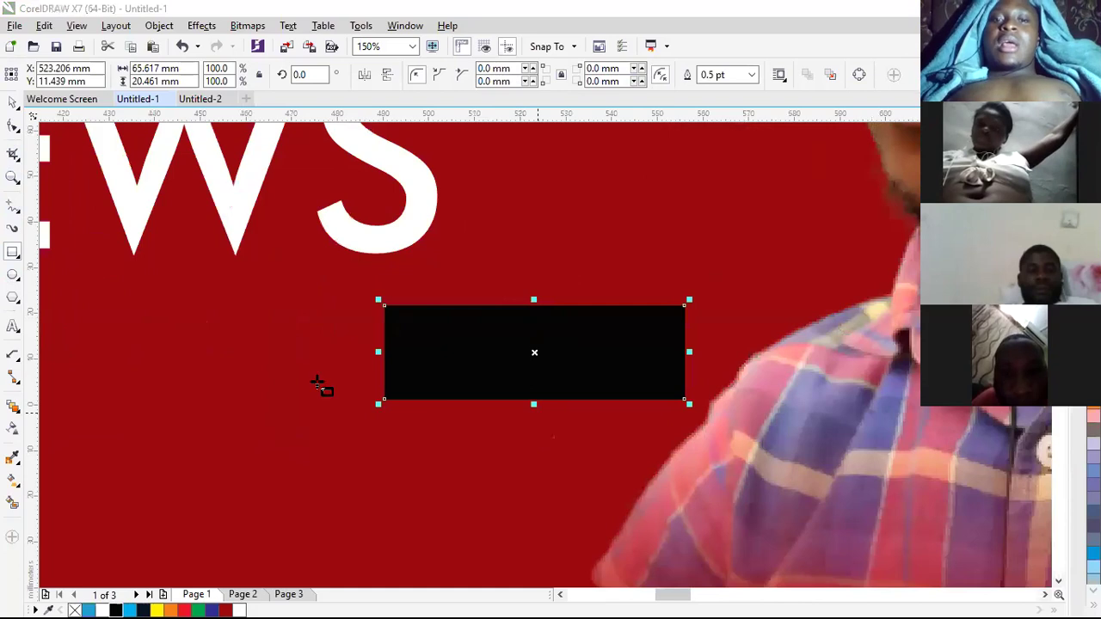
{"action": "scroll", "coordinate": [396, 332], "scroll_direction": "up", "scroll_amount": 1}
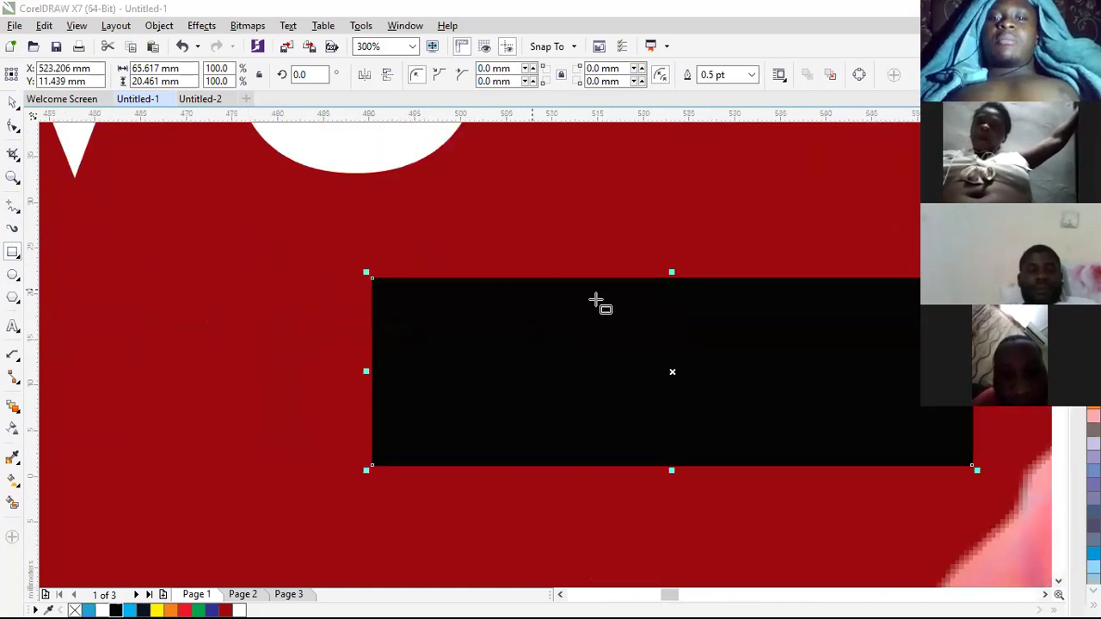
{"action": "scroll", "coordinate": [307, 319], "scroll_direction": "down", "scroll_amount": 1}
{"action": "scroll", "coordinate": [364, 328], "scroll_direction": "up", "scroll_amount": 1}
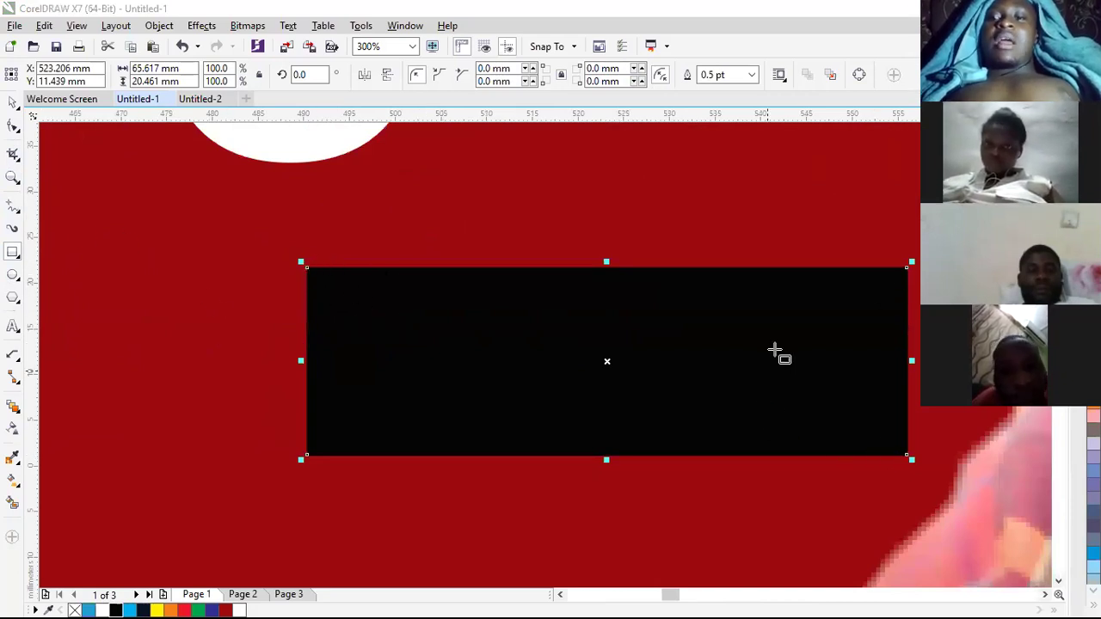
{"action": "left_click", "coordinate": [12, 128]}
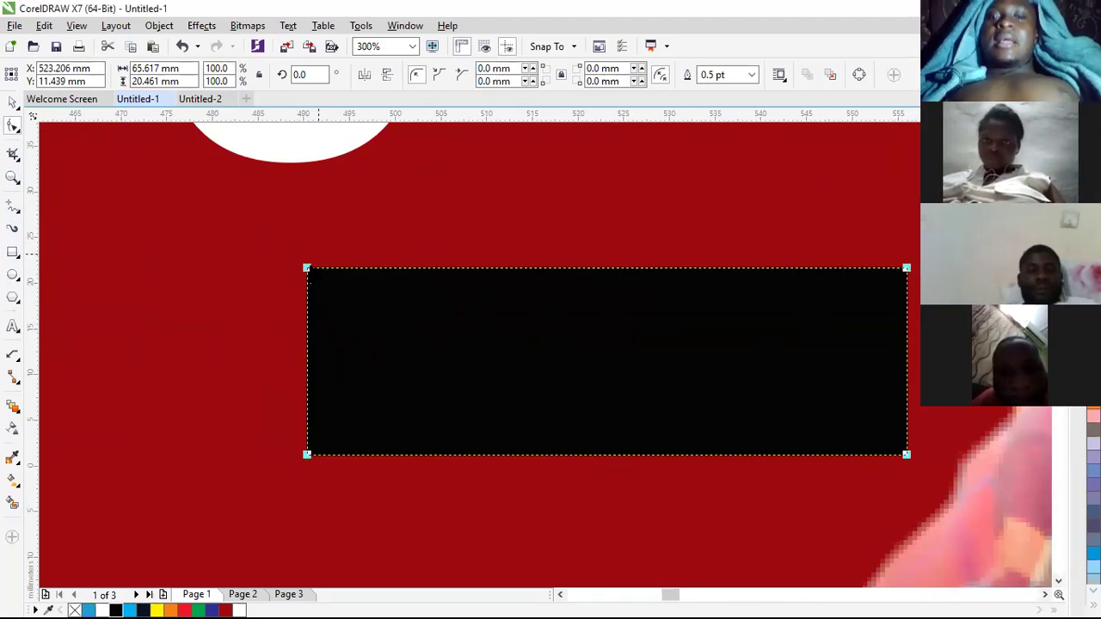
{"action": "left_click_drag", "start_coordinate": [313, 266], "coordinate": [435, 272]}
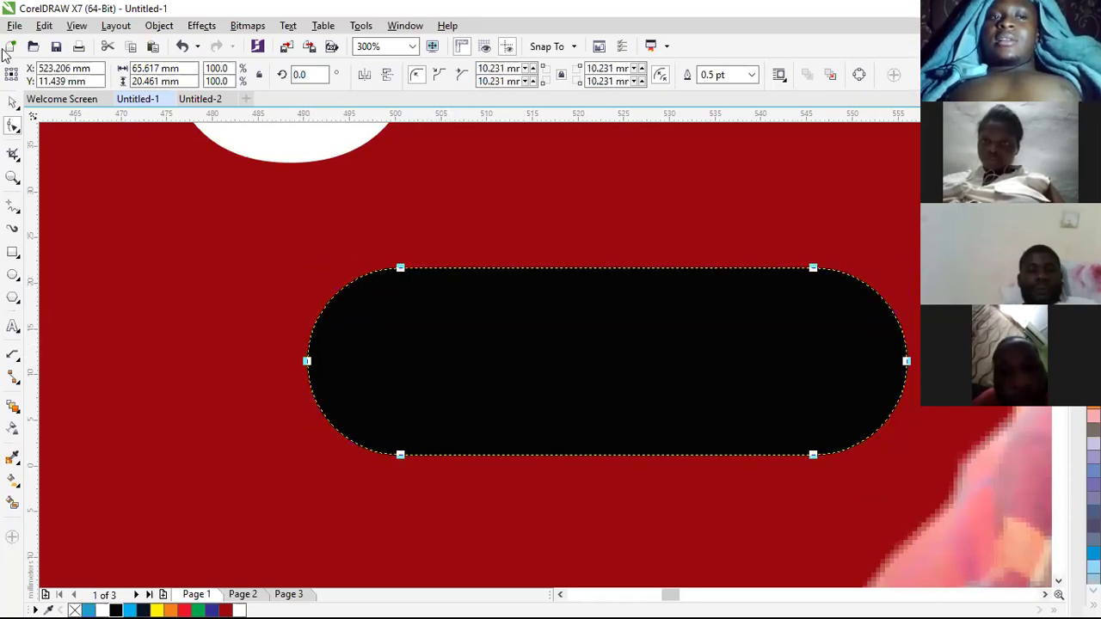
{"action": "left_click", "coordinate": [12, 101]}
{"action": "scroll", "coordinate": [474, 256], "scroll_direction": "down", "scroll_amount": 2}
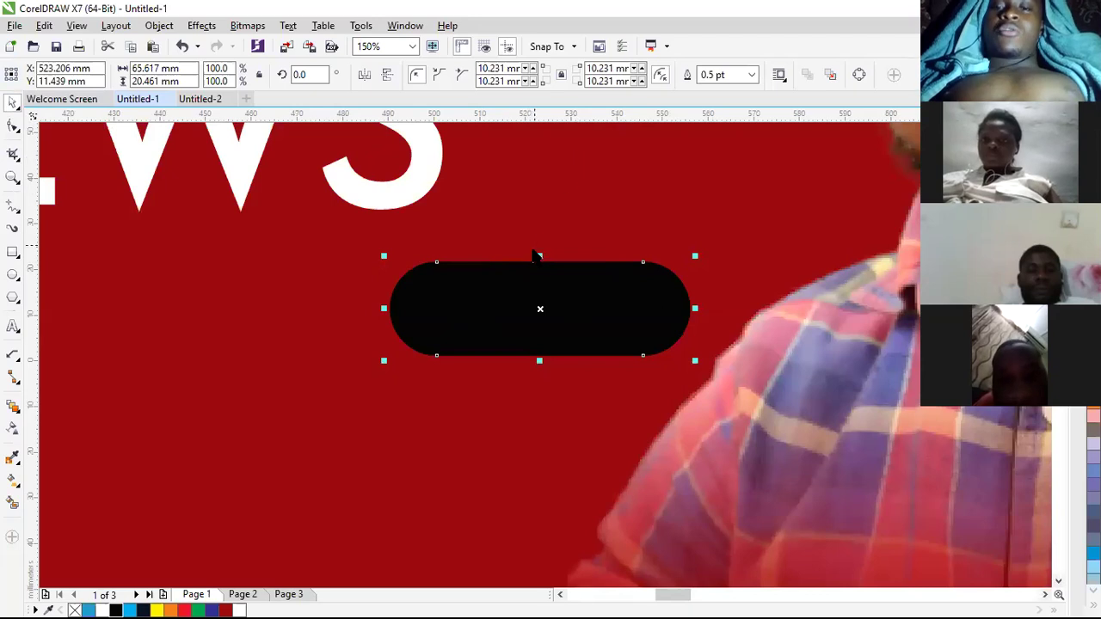
Step: Send the black pill shape one level back so it sits behind the WITH text, and deselect it
{"action": "scroll", "coordinate": [536, 309], "scroll_direction": "up", "scroll_amount": 2}
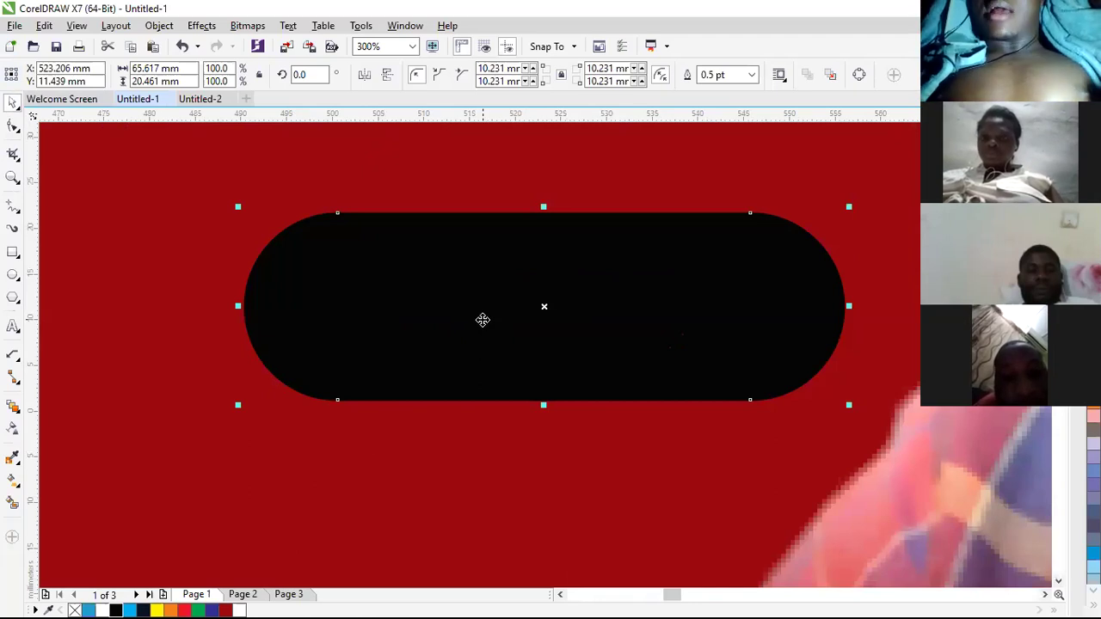
{"action": "key", "text": "ctrl+Page_Down"}
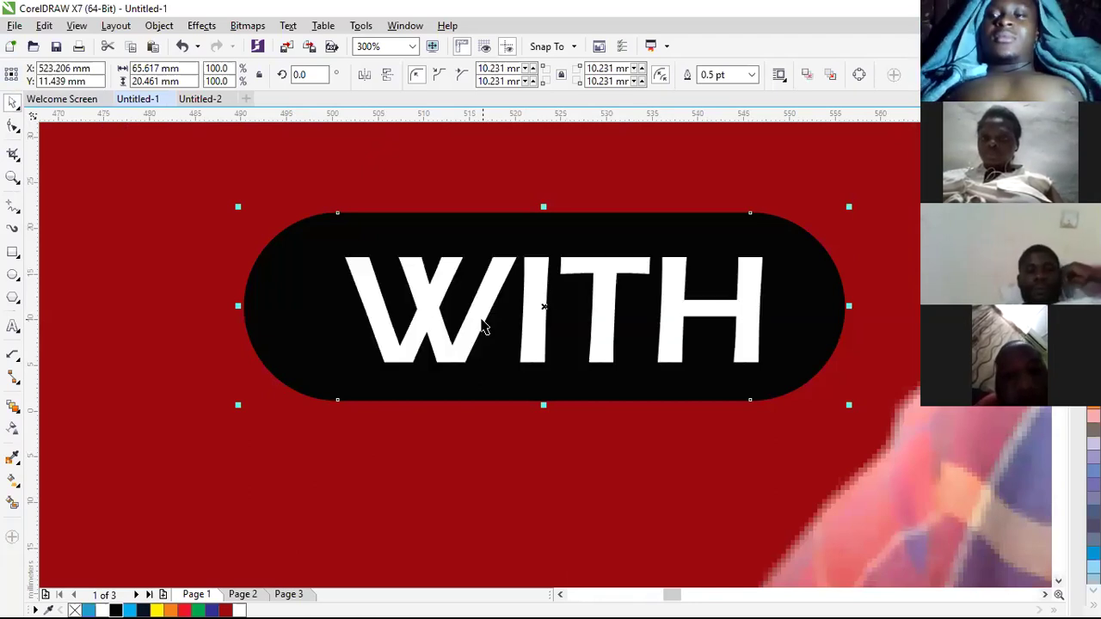
{"action": "scroll", "coordinate": [617, 297], "scroll_direction": "down", "scroll_amount": 3}
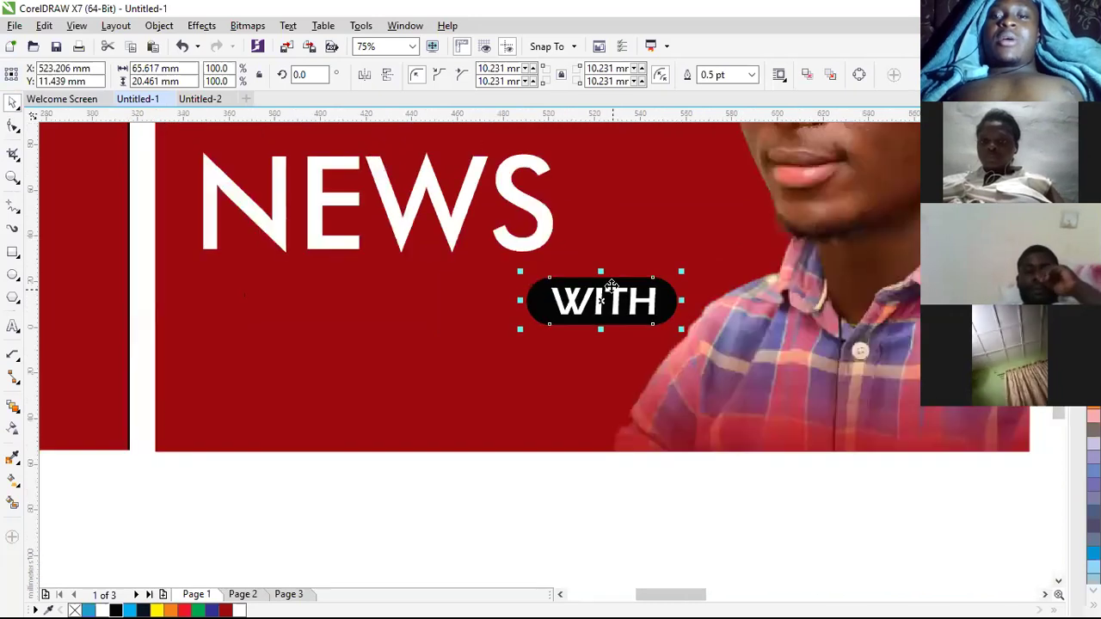
{"action": "scroll", "coordinate": [607, 361], "scroll_direction": "down", "scroll_amount": 2}
{"action": "key", "text": "Escape"}
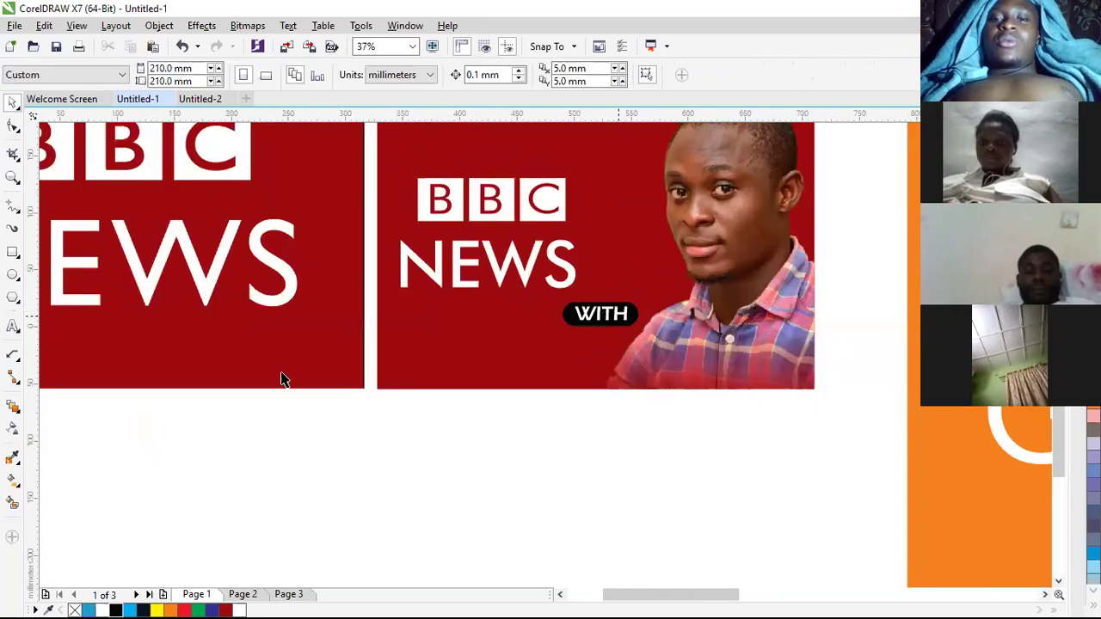
Step: Add the person's first name as Arial text over the lower shirt, enlarge it to about 47 pt, and undo the accidental card move
{"action": "left_click", "coordinate": [13, 328]}
{"action": "left_click", "coordinate": [590, 377]}
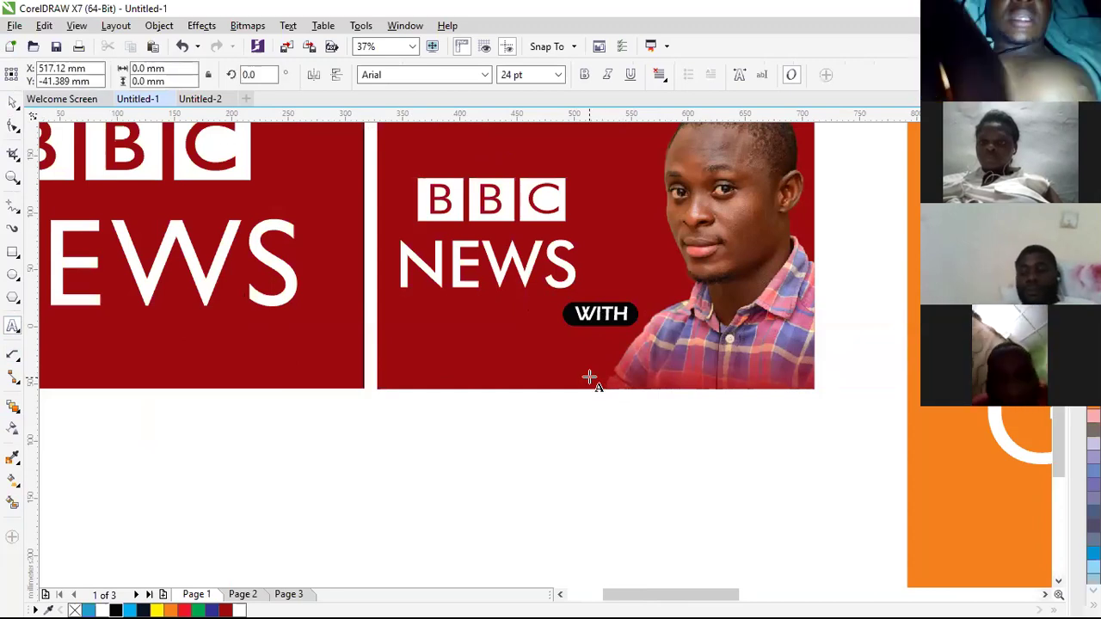
{"action": "type", "text": "J"}
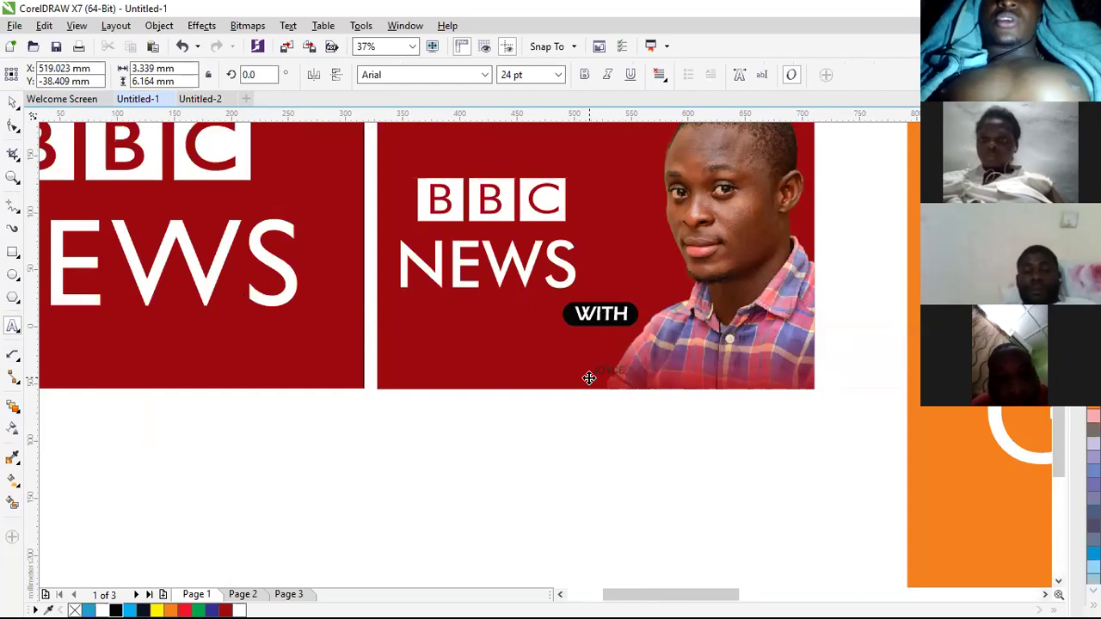
{"action": "key", "text": "ctrl+space"}
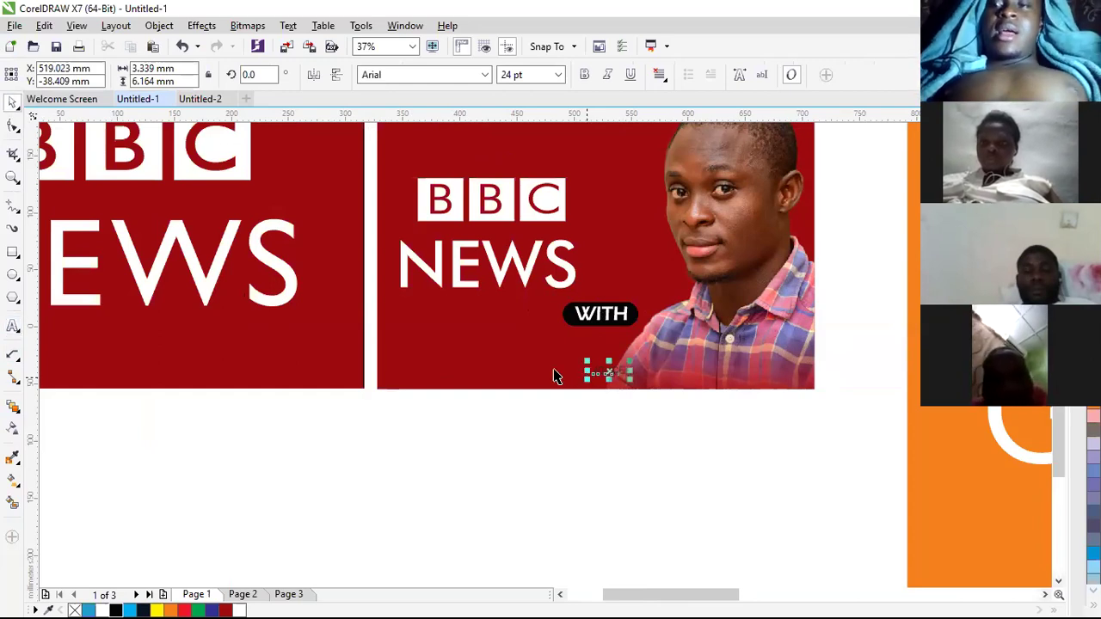
{"action": "left_click_drag", "start_coordinate": [630, 362], "coordinate": [709, 331]}
{"action": "left_click_drag", "start_coordinate": [655, 367], "coordinate": [700, 375]}
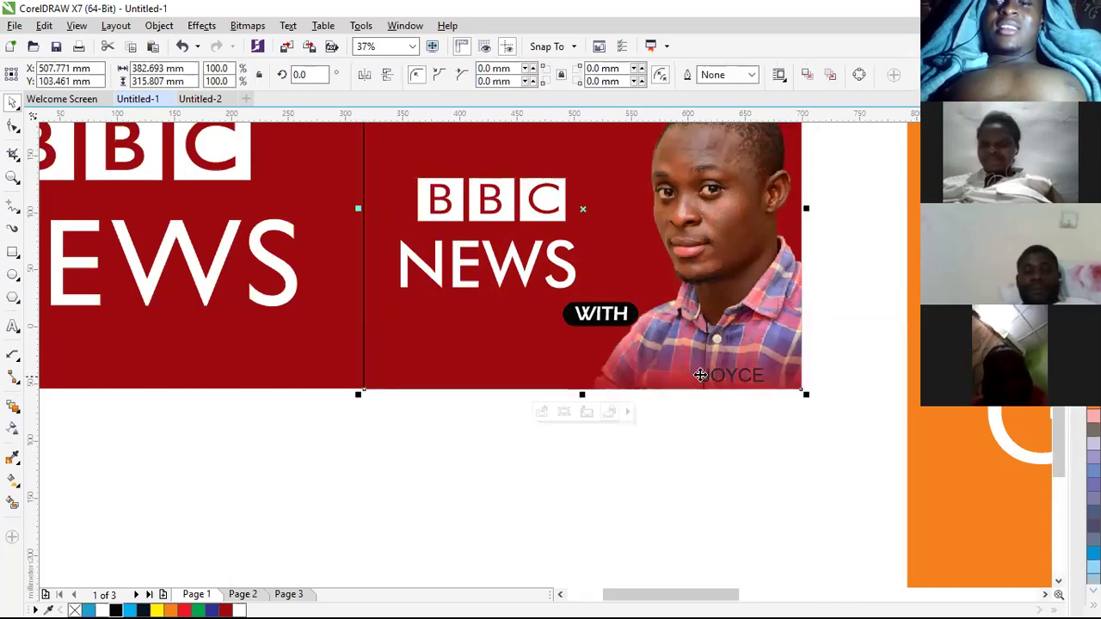
{"action": "key", "text": "ctrl+z"}
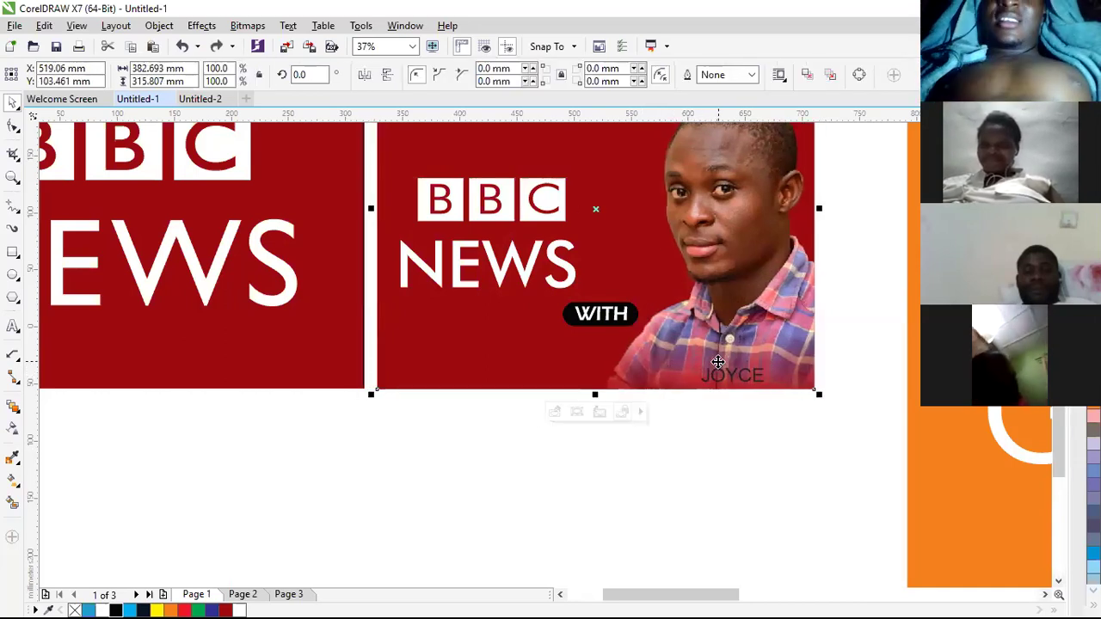
Step: Try the Billgates font on the first-name text over the shirt
{"action": "left_click", "coordinate": [672, 438]}
{"action": "left_click", "coordinate": [733, 379]}
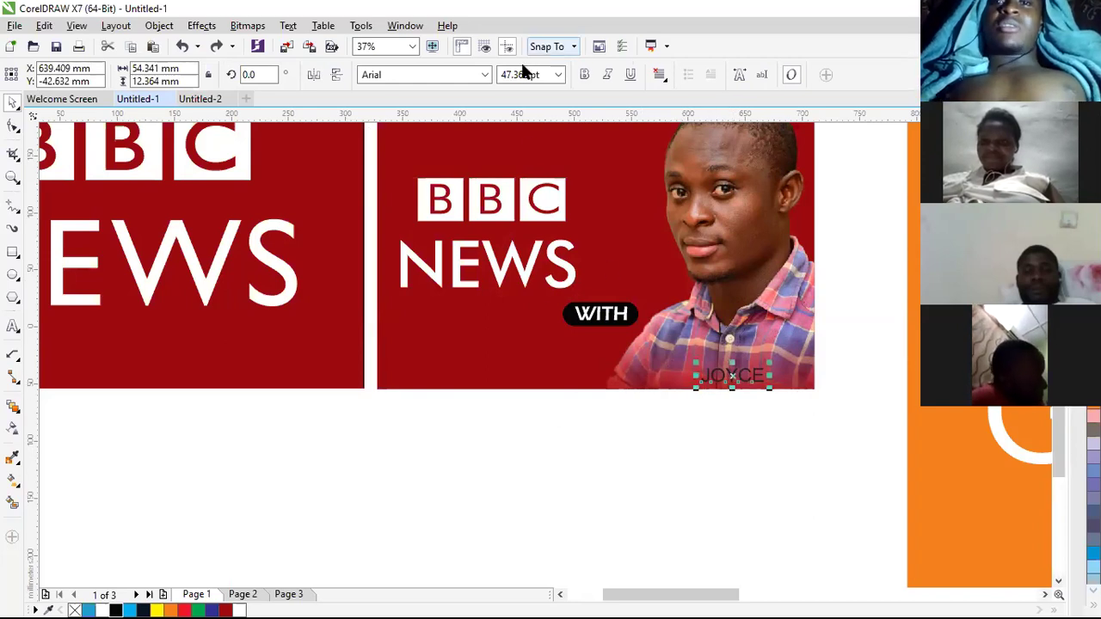
{"action": "left_click", "coordinate": [487, 76]}
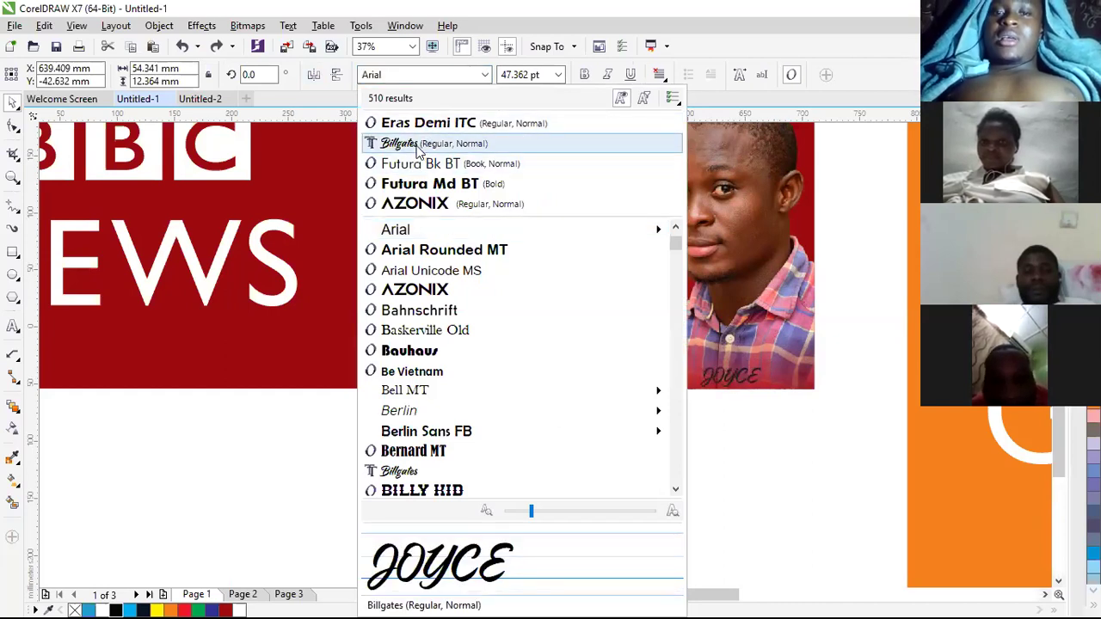
{"action": "left_click", "coordinate": [419, 151]}
{"action": "scroll", "coordinate": [752, 376], "scroll_direction": "up", "scroll_amount": 1}
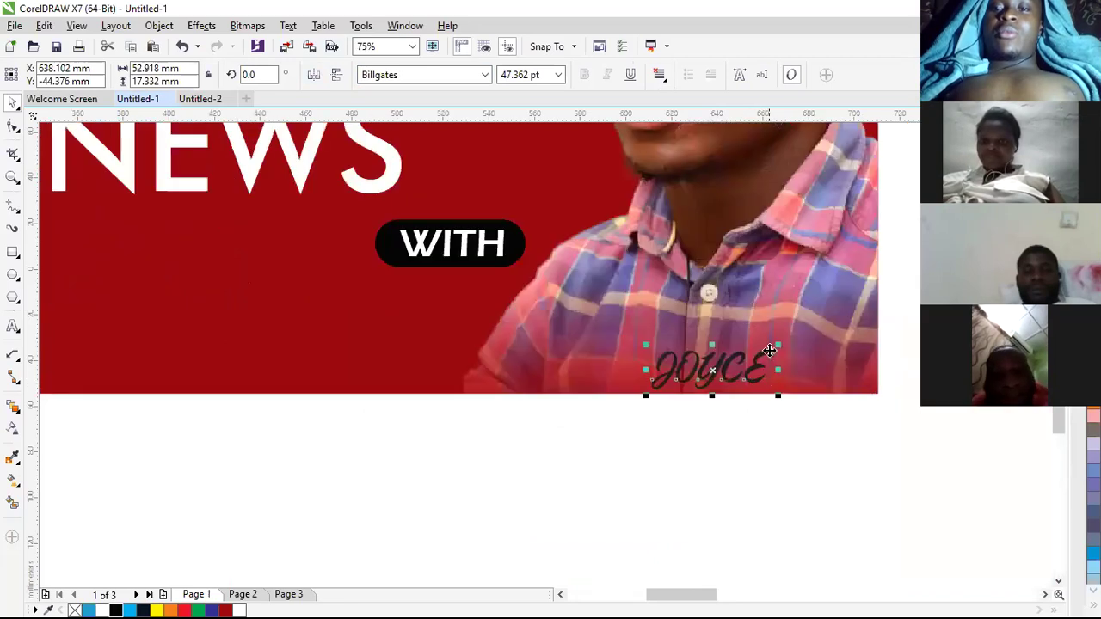
Step: Enlarge the first-name text to about 67 pt, shift it slightly on the lower shirt, and fill it white
{"action": "left_click_drag", "start_coordinate": [780, 346], "coordinate": [829, 328]}
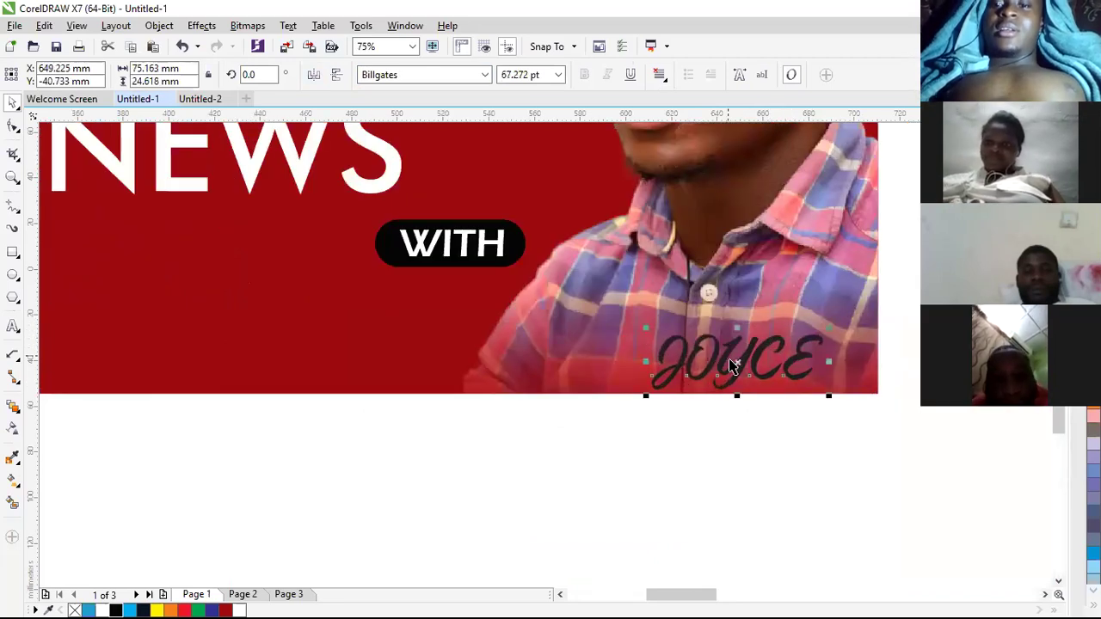
{"action": "left_click_drag", "start_coordinate": [738, 363], "coordinate": [690, 372]}
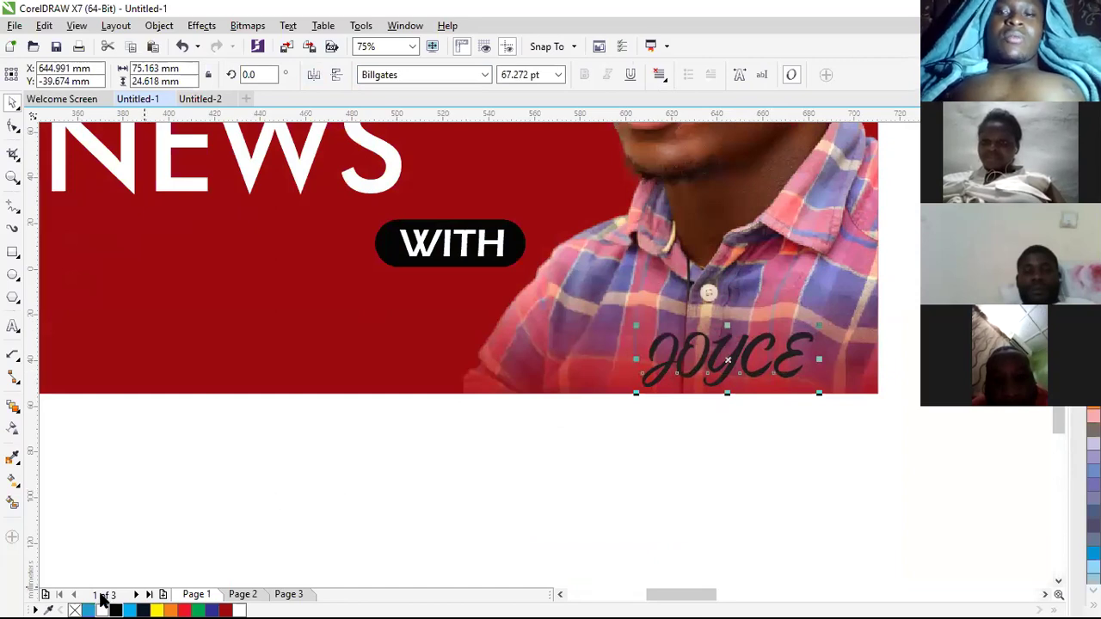
{"action": "left_click", "coordinate": [102, 609]}
{"action": "left_click", "coordinate": [359, 514]}
{"action": "scroll", "coordinate": [371, 338], "scroll_direction": "down", "scroll_amount": 2}
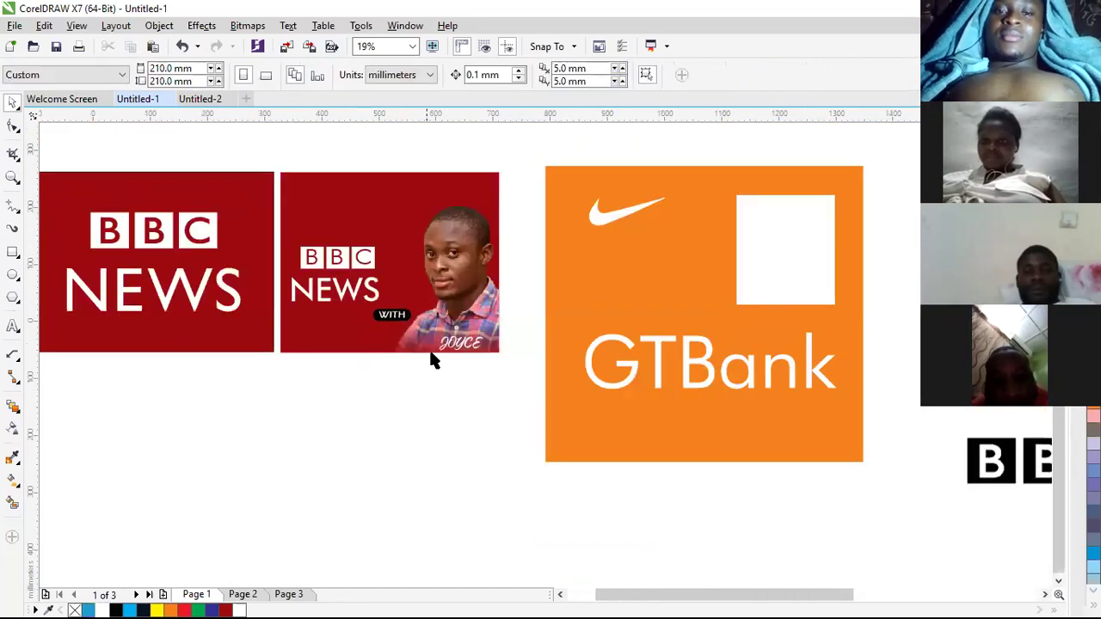
Step: Try the Cambria Math font on the whole first-name text
{"action": "scroll", "coordinate": [433, 360], "scroll_direction": "up", "scroll_amount": 1}
{"action": "double_click", "coordinate": [467, 333]}
{"action": "key", "text": "ctrl+a"}
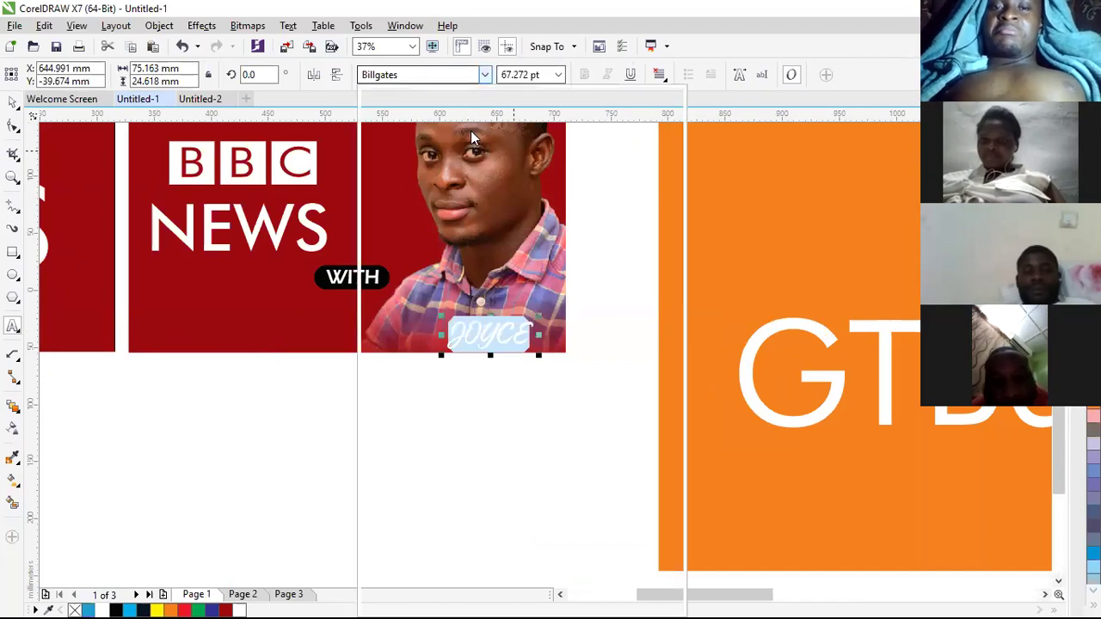
{"action": "left_click", "coordinate": [484, 75]}
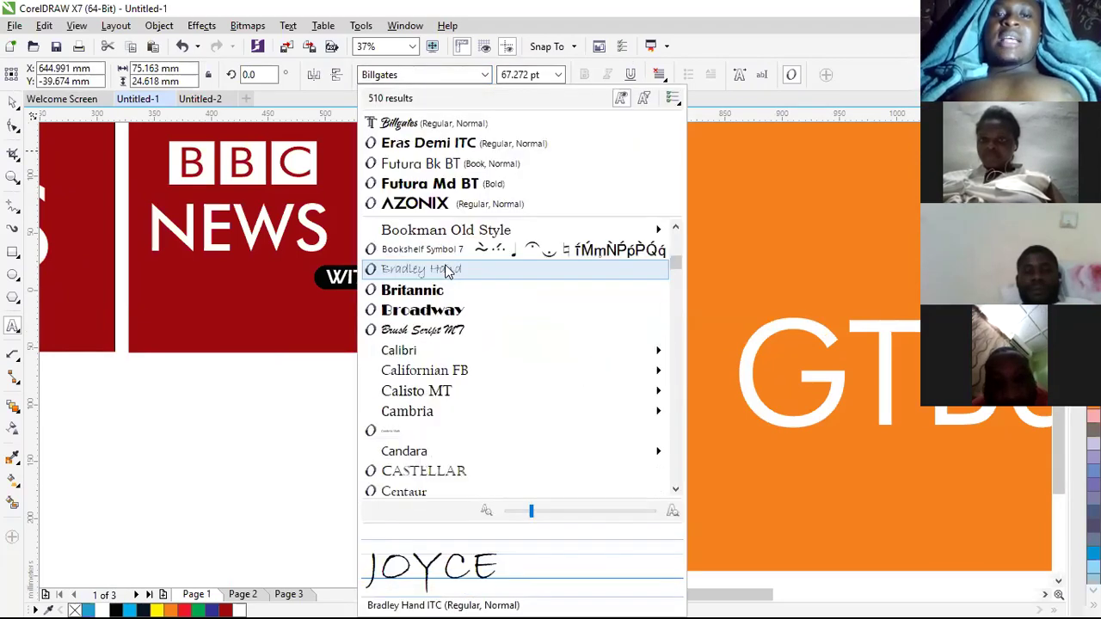
{"action": "scroll", "coordinate": [426, 356], "scroll_direction": "down", "scroll_amount": 2}
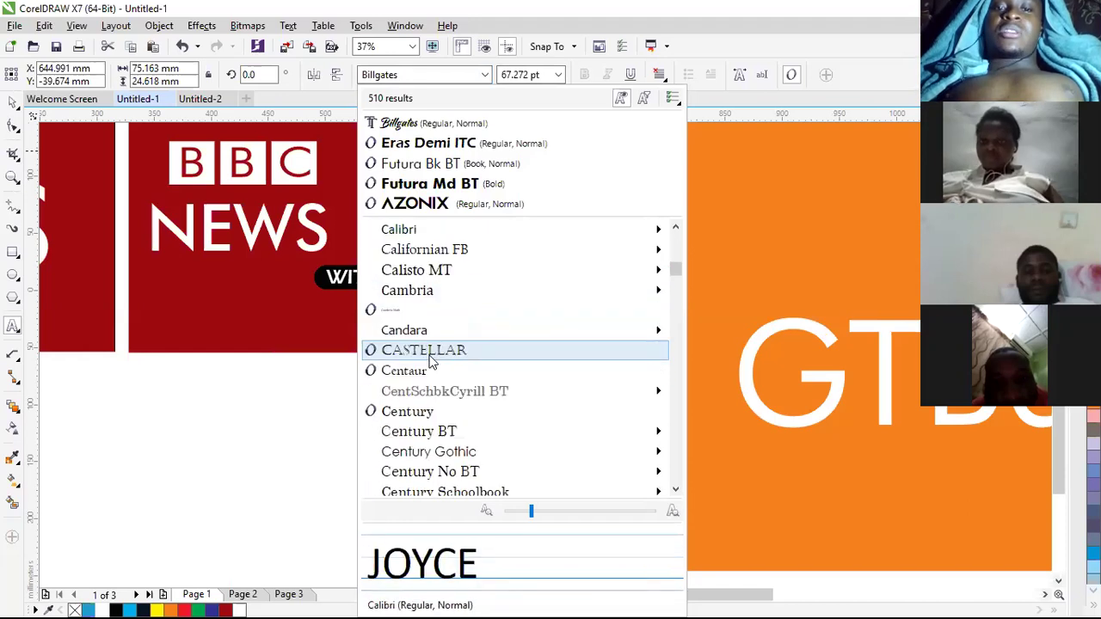
{"action": "left_click", "coordinate": [426, 313]}
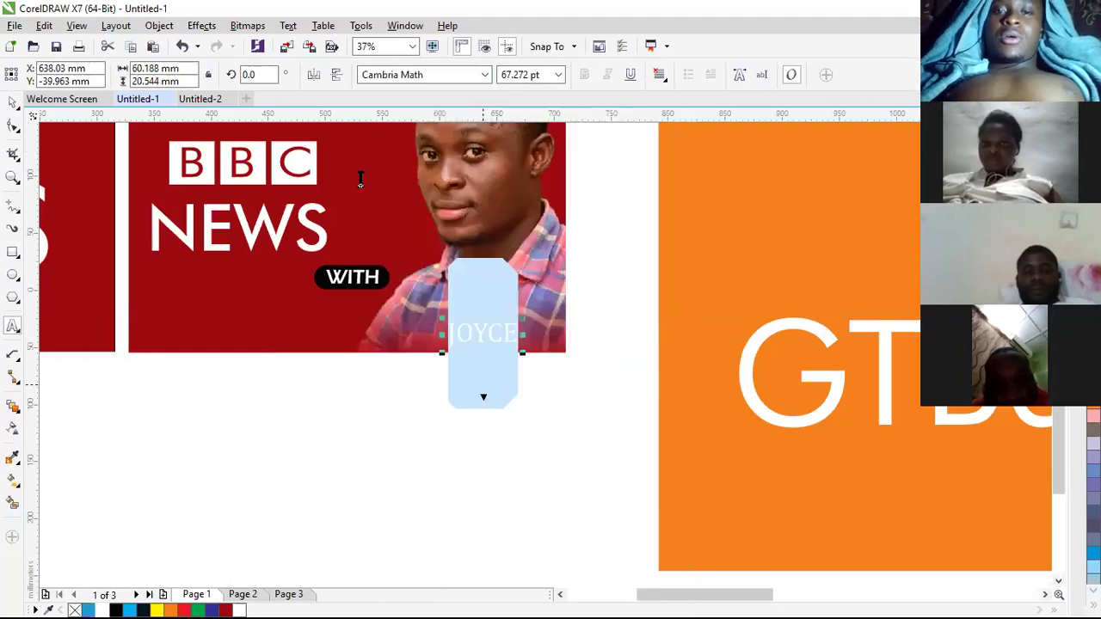
Step: Change the first-name text to the Gabriola font and finish editing the text
{"action": "left_click", "coordinate": [485, 75]}
{"action": "scroll", "coordinate": [452, 361], "scroll_direction": "down", "scroll_amount": 6}
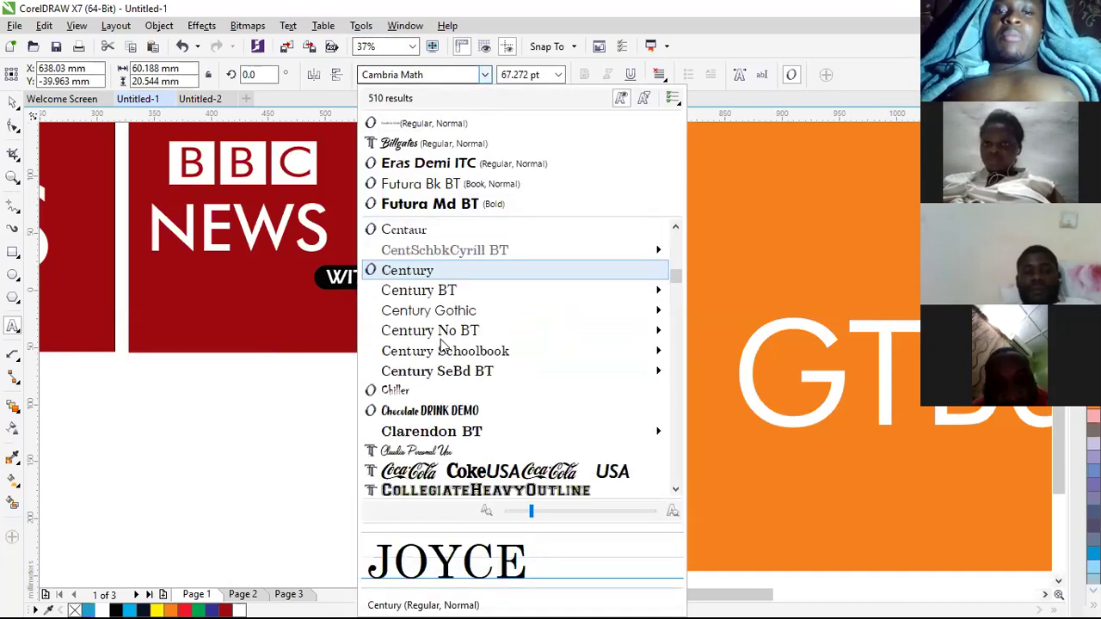
{"action": "scroll", "coordinate": [456, 392], "scroll_direction": "down", "scroll_amount": 7}
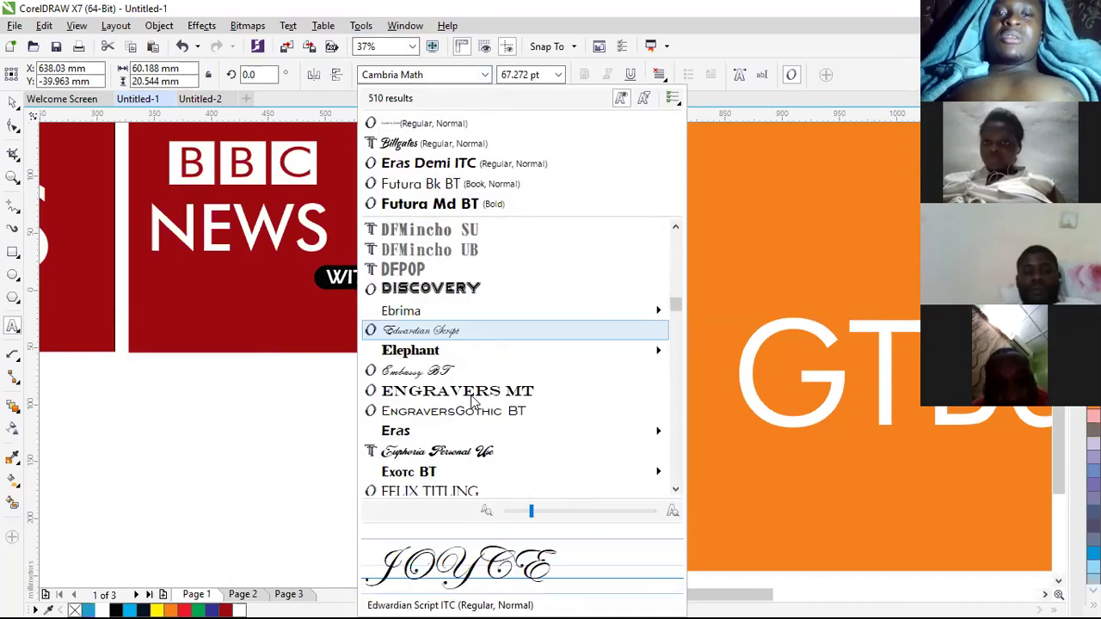
{"action": "scroll", "coordinate": [472, 401], "scroll_direction": "down", "scroll_amount": 1}
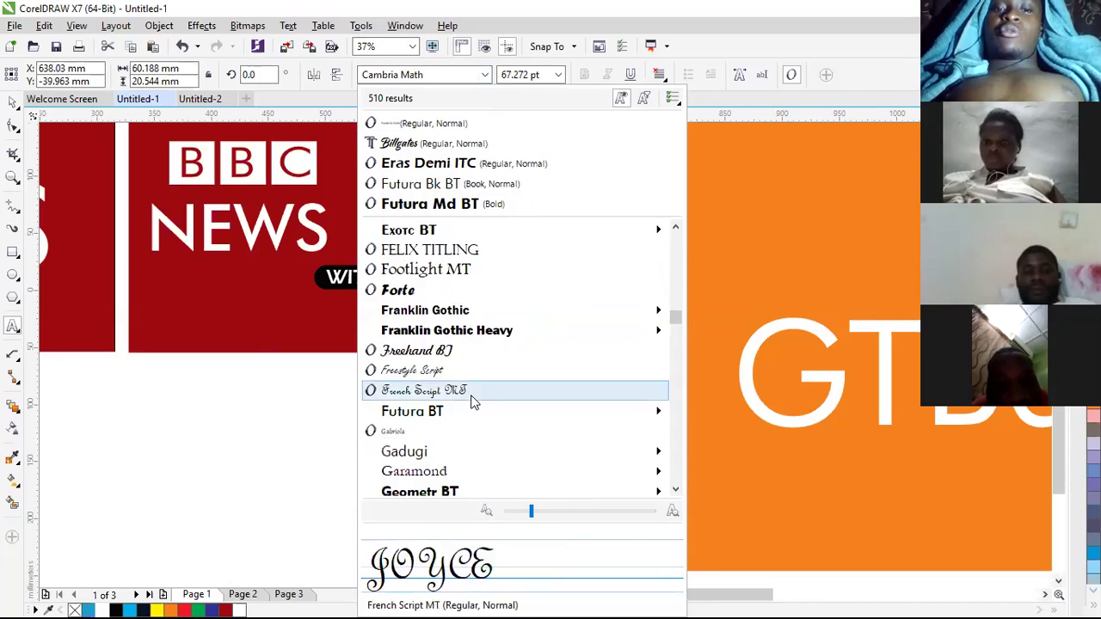
{"action": "scroll", "coordinate": [473, 402], "scroll_direction": "down", "scroll_amount": 3}
{"action": "scroll", "coordinate": [456, 387], "scroll_direction": "down", "scroll_amount": 1}
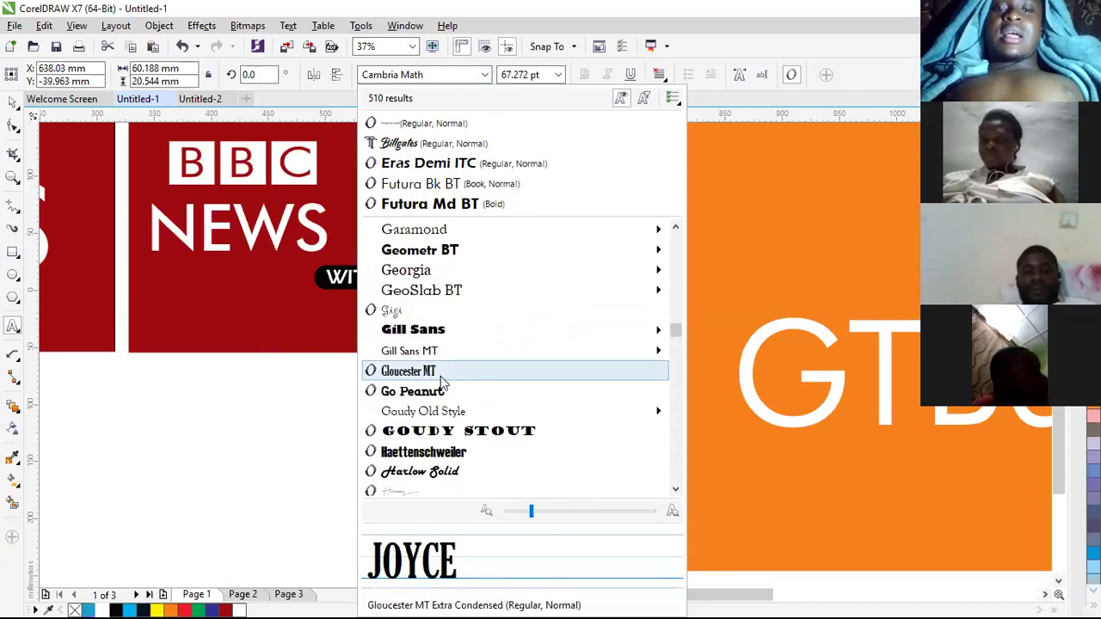
{"action": "scroll", "coordinate": [442, 387], "scroll_direction": "up", "scroll_amount": 2}
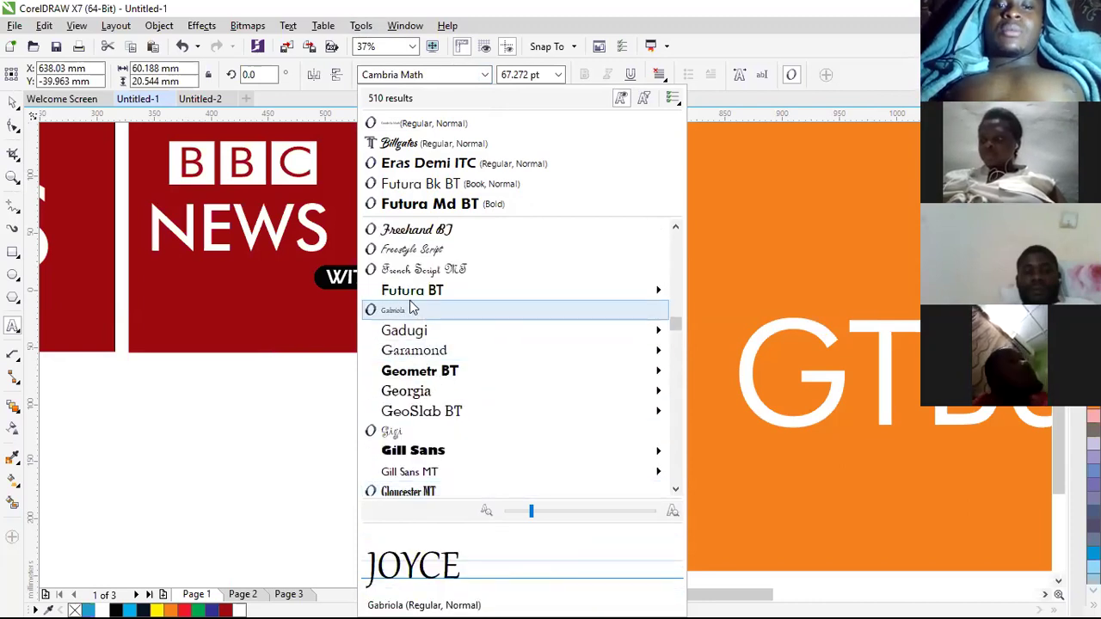
{"action": "left_click", "coordinate": [413, 310]}
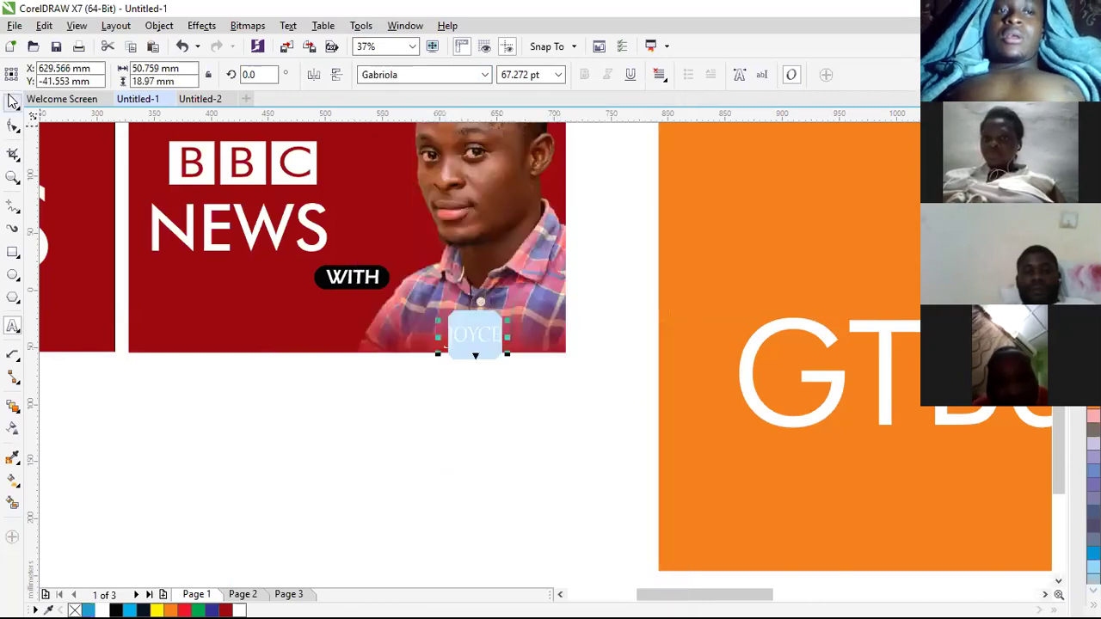
{"action": "left_click", "coordinate": [12, 102]}
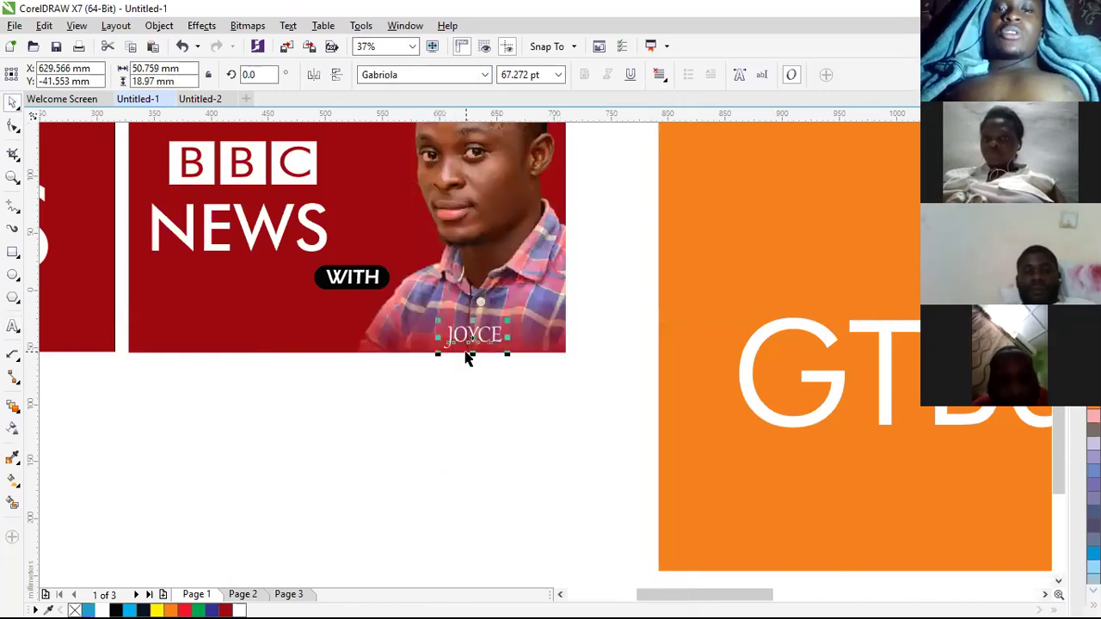
Step: Reduce the height of the first-name text slightly, keep it just above the card's bottom edge, and deselect it
{"action": "scroll", "coordinate": [467, 358], "scroll_direction": "up", "scroll_amount": 2}
{"action": "left_click_drag", "start_coordinate": [480, 353], "coordinate": [481, 333]}
{"action": "left_click", "coordinate": [560, 397]}
{"action": "scroll", "coordinate": [366, 357], "scroll_direction": "down", "scroll_amount": 1}
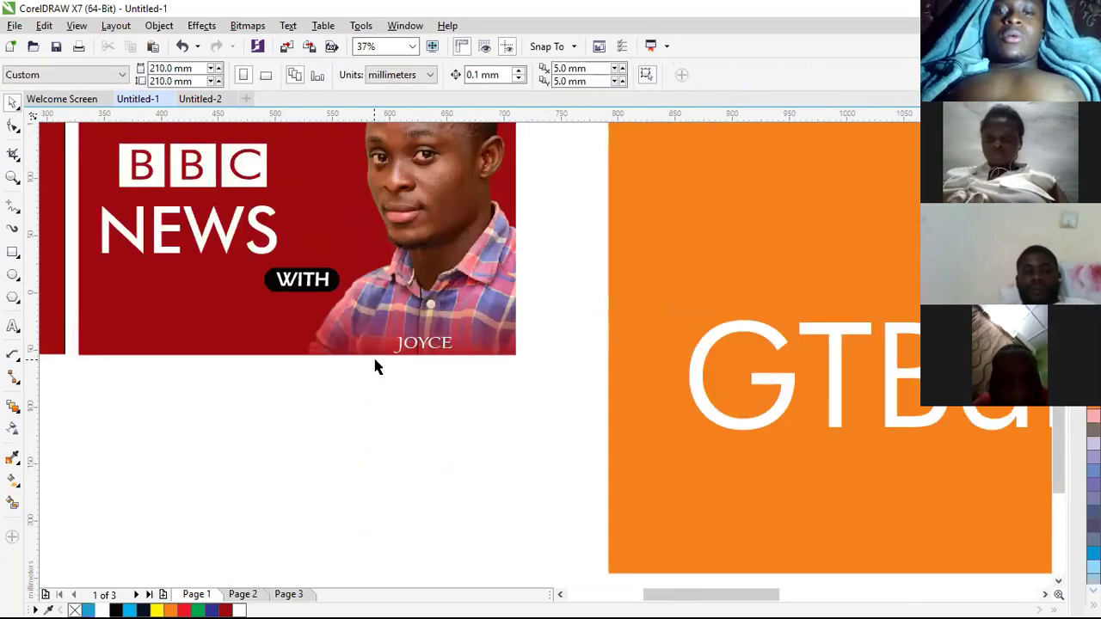
Step: Inspect the whole BBC NEWS card with the portrait up close and in a full-screen preview
{"action": "scroll", "coordinate": [425, 374], "scroll_direction": "down", "scroll_amount": 1}
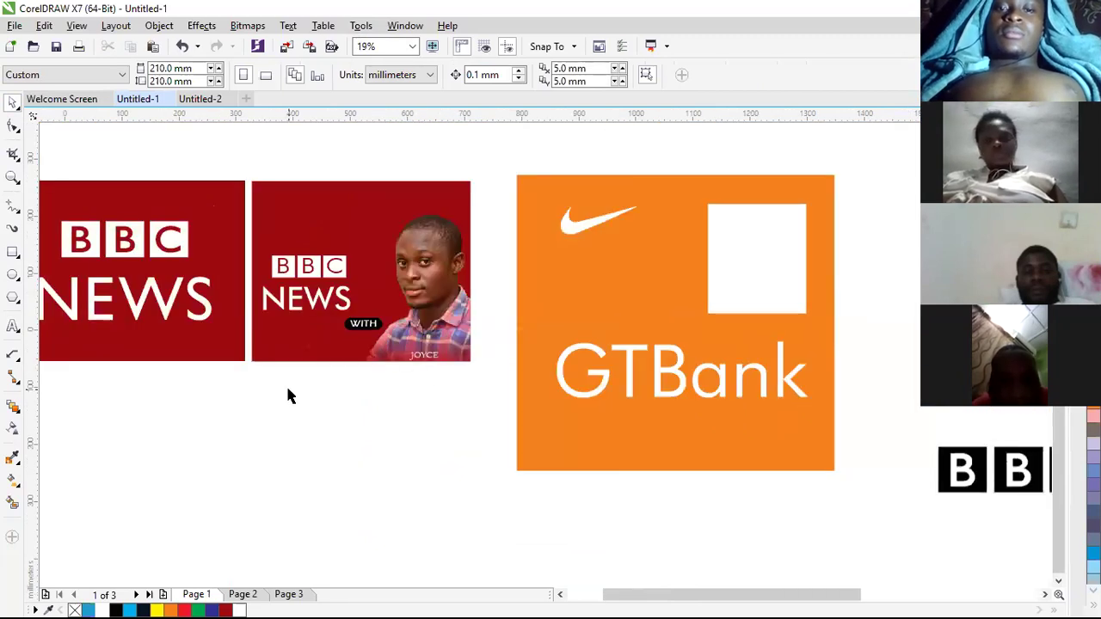
{"action": "scroll", "coordinate": [260, 362], "scroll_direction": "up", "scroll_amount": 1}
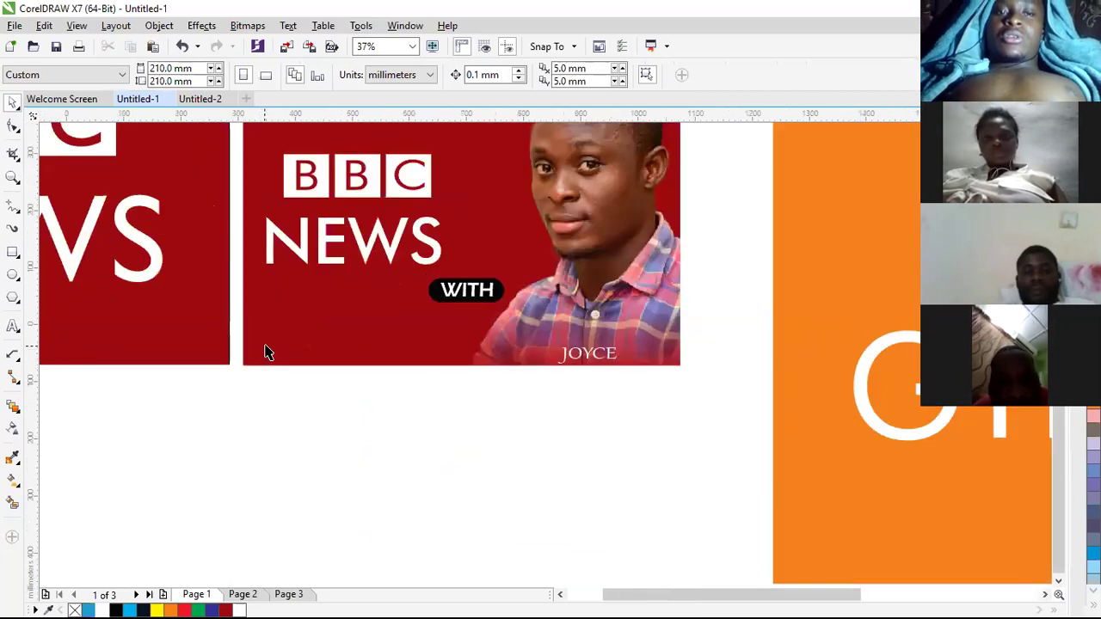
{"action": "scroll", "coordinate": [262, 362], "scroll_direction": "down", "scroll_amount": 1}
{"action": "key", "text": "z"}
{"action": "left_click_drag", "start_coordinate": [251, 173], "coordinate": [472, 359]}
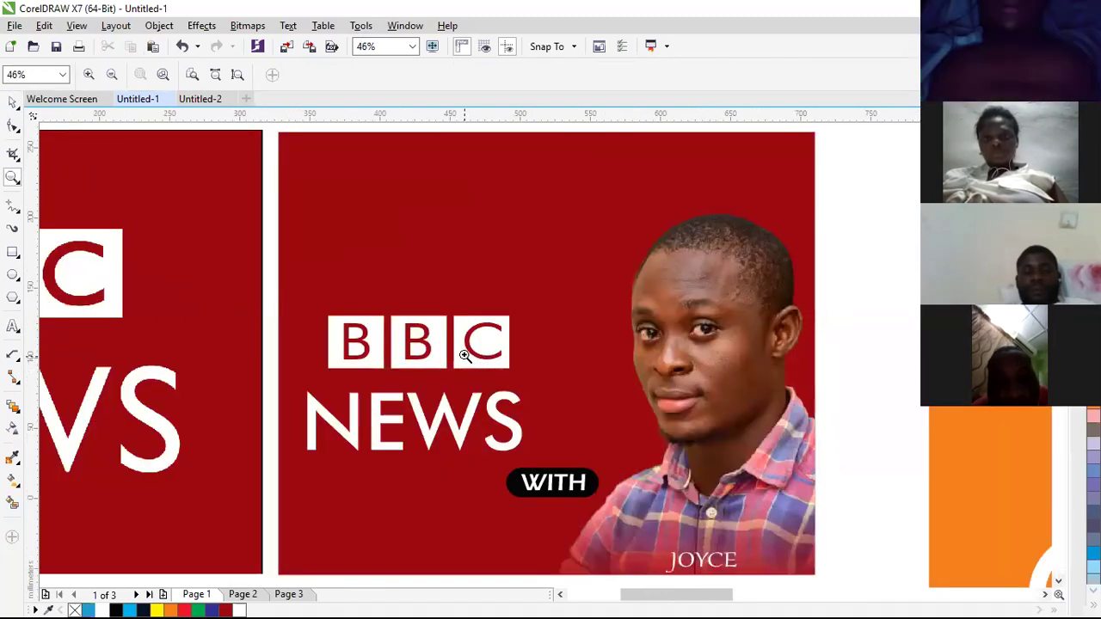
{"action": "key", "text": "F9"}
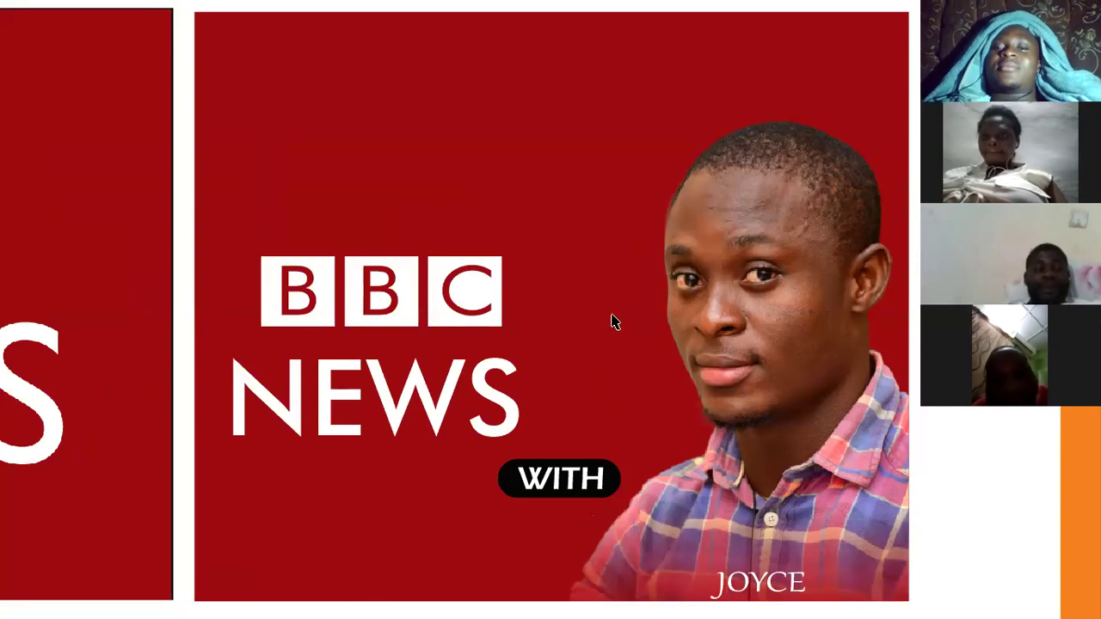
{"action": "key", "text": "Escape"}
{"action": "scroll", "coordinate": [592, 394], "scroll_direction": "down", "scroll_amount": 1}
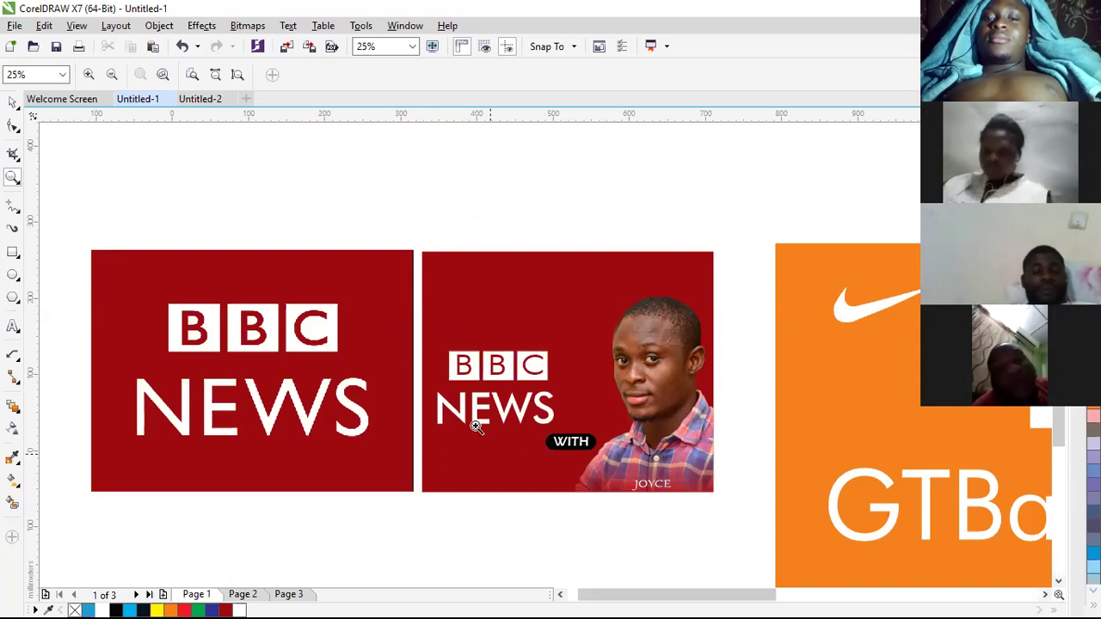
Step: Add a black drop shadow across the black pill behind WITH, with opacity 50 and feathering 15, and deselect it
{"action": "left_click", "coordinate": [559, 472]}
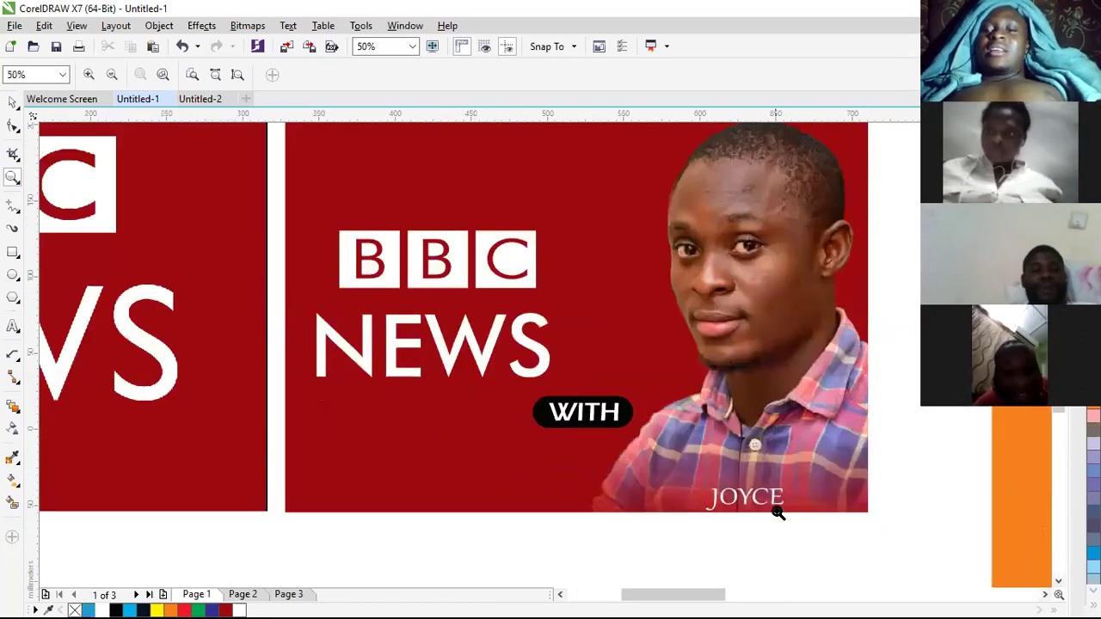
{"action": "left_click", "coordinate": [742, 514]}
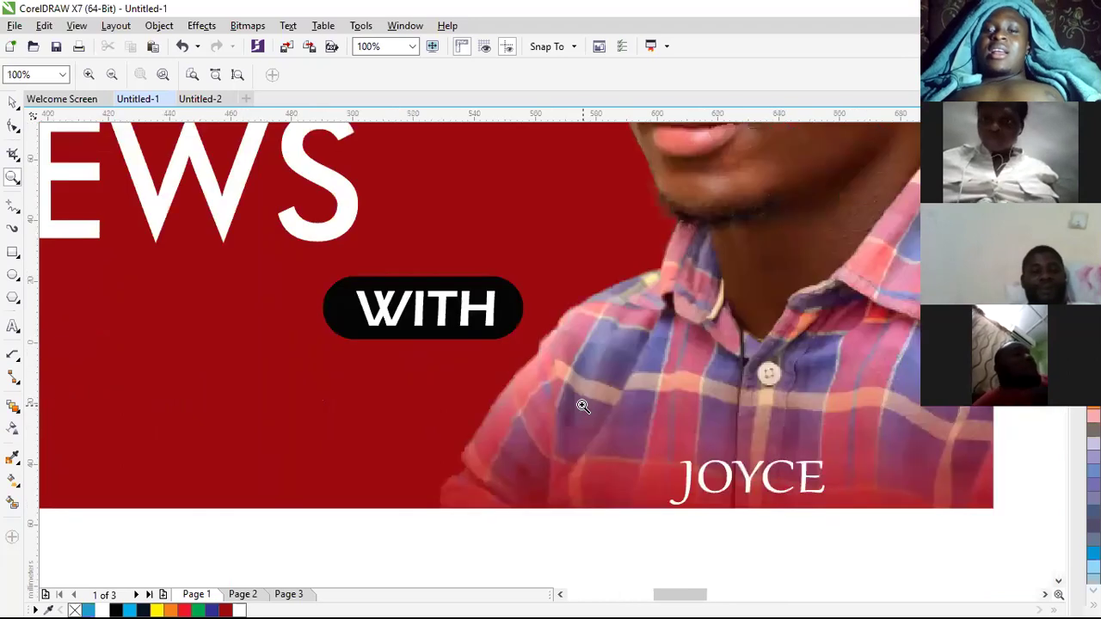
{"action": "left_click", "coordinate": [13, 102]}
{"action": "left_click", "coordinate": [357, 338]}
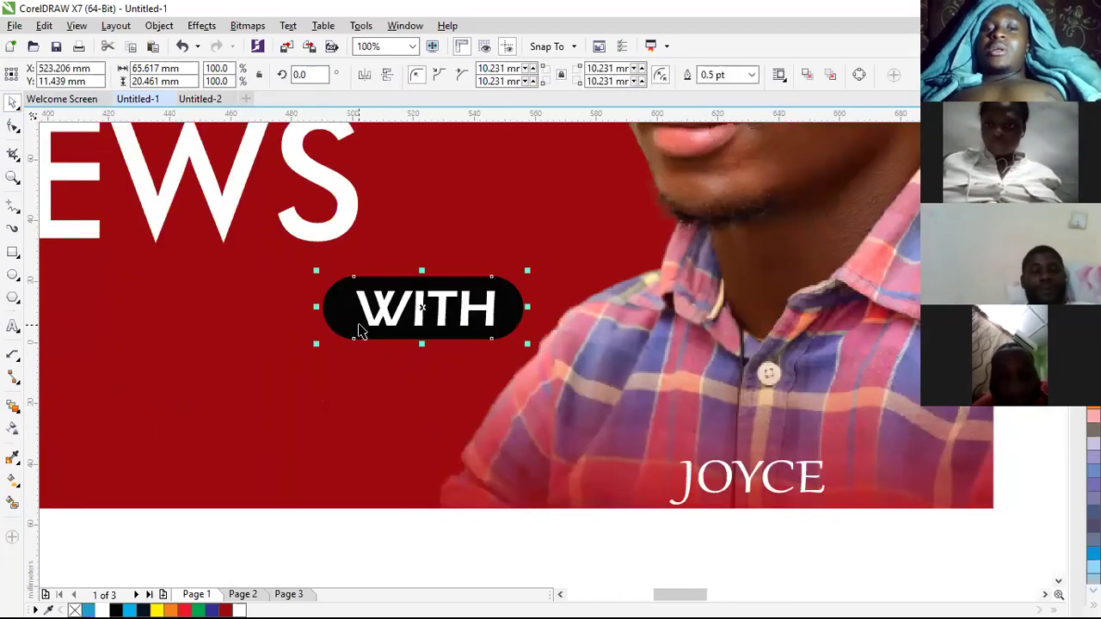
{"action": "left_click", "coordinate": [18, 412]}
{"action": "left_click", "coordinate": [58, 411]}
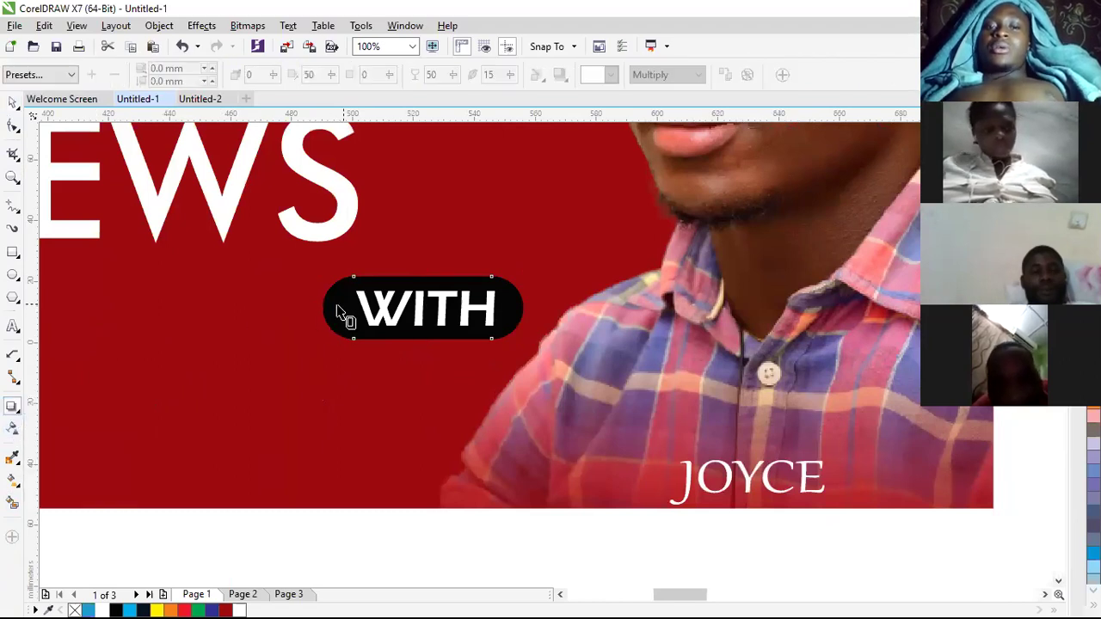
{"action": "left_click_drag", "start_coordinate": [359, 319], "coordinate": [526, 312]}
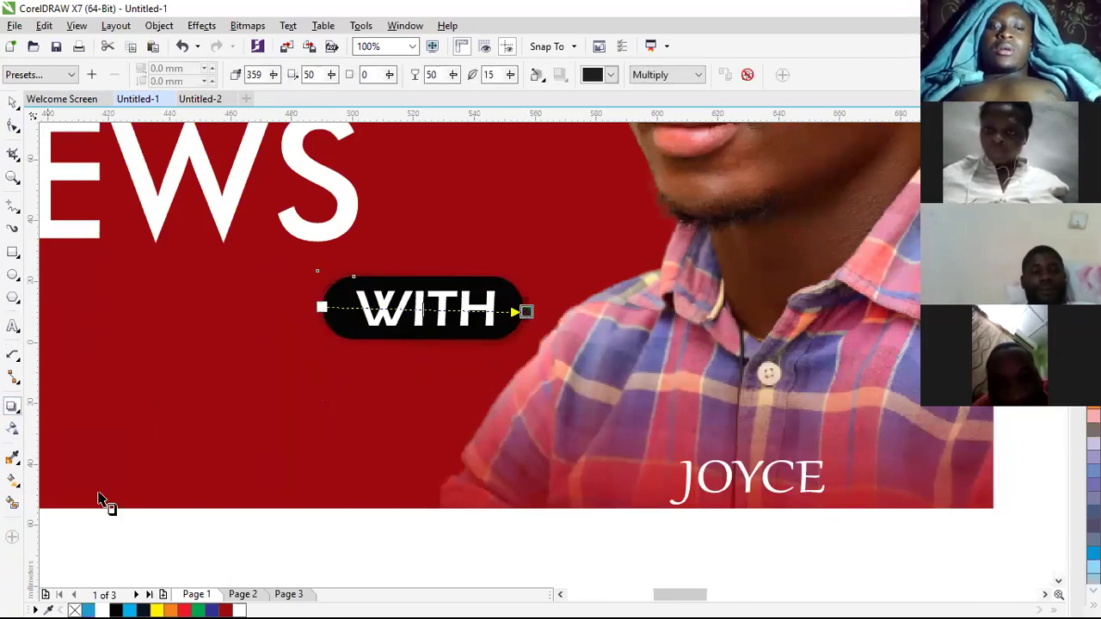
{"action": "left_click", "coordinate": [172, 539]}
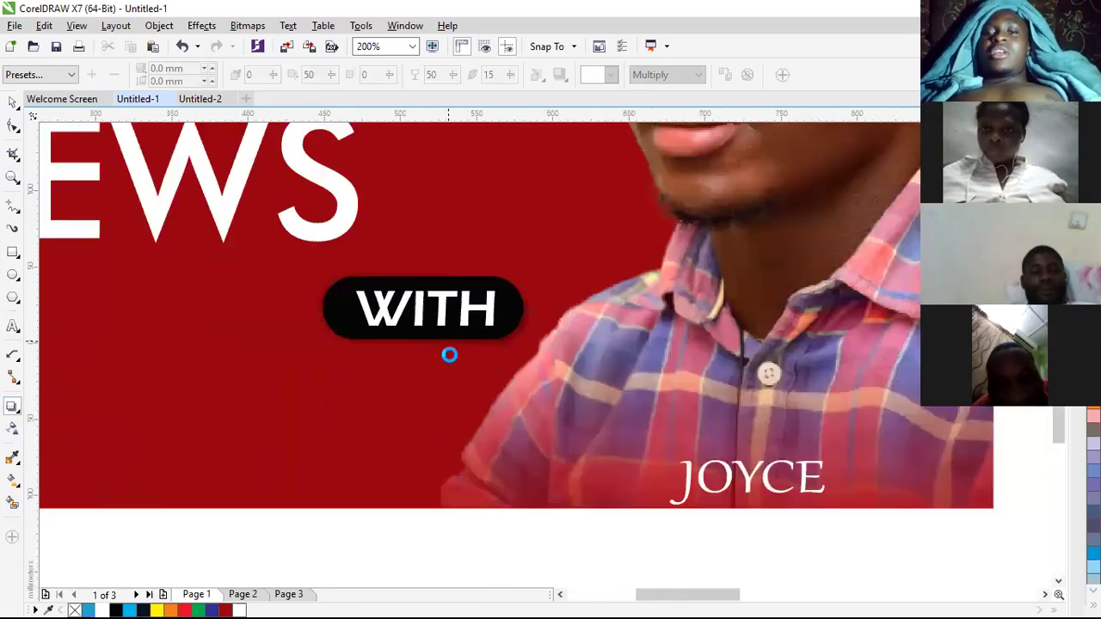
Step: Add a horizontal black drop shadow to the first-name text on the shirt, with opacity 50 and feathering 15, and deselect it
{"action": "scroll", "coordinate": [450, 362], "scroll_direction": "down", "scroll_amount": 3}
{"action": "scroll", "coordinate": [519, 394], "scroll_direction": "up", "scroll_amount": 2}
{"action": "scroll", "coordinate": [519, 393], "scroll_direction": "up", "scroll_amount": 1}
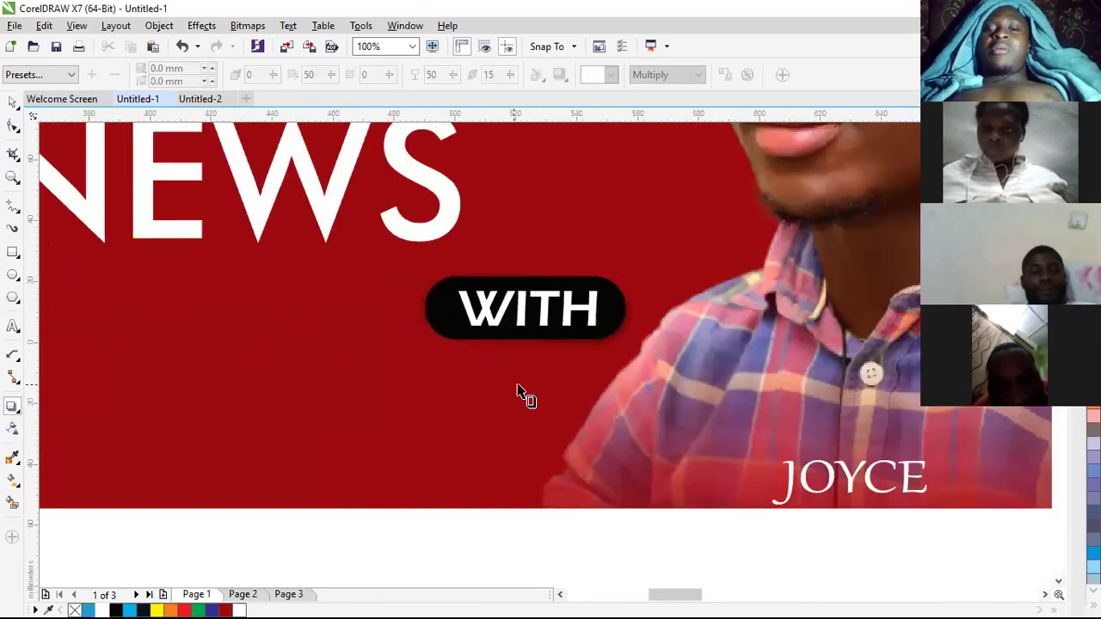
{"action": "scroll", "coordinate": [574, 344], "scroll_direction": "up", "scroll_amount": 1}
{"action": "scroll", "coordinate": [575, 344], "scroll_direction": "down", "scroll_amount": 2}
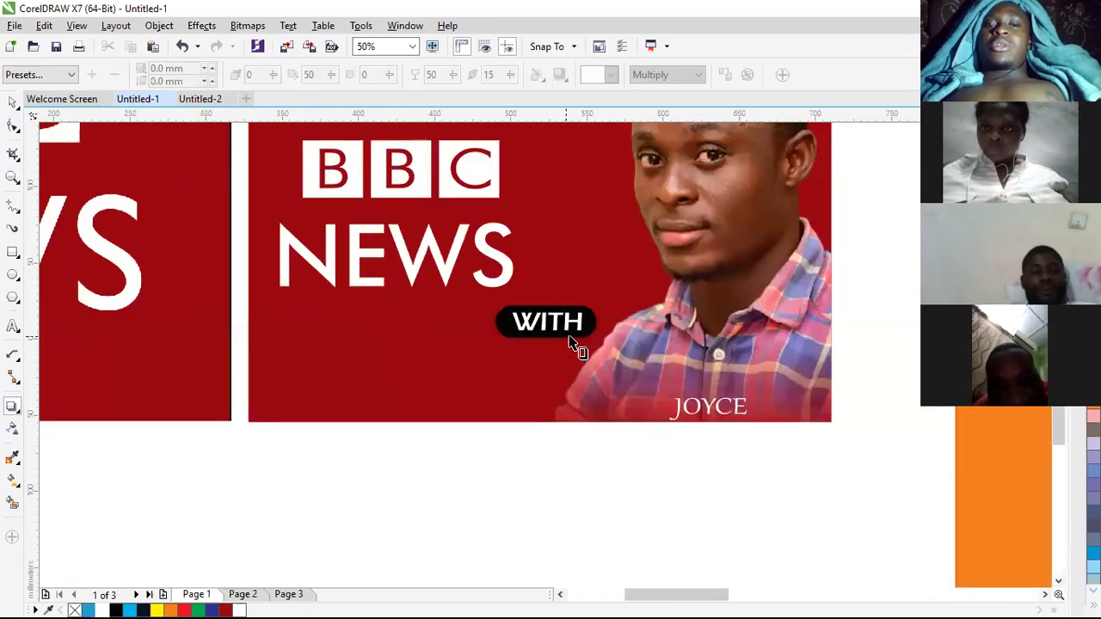
{"action": "left_click", "coordinate": [689, 418]}
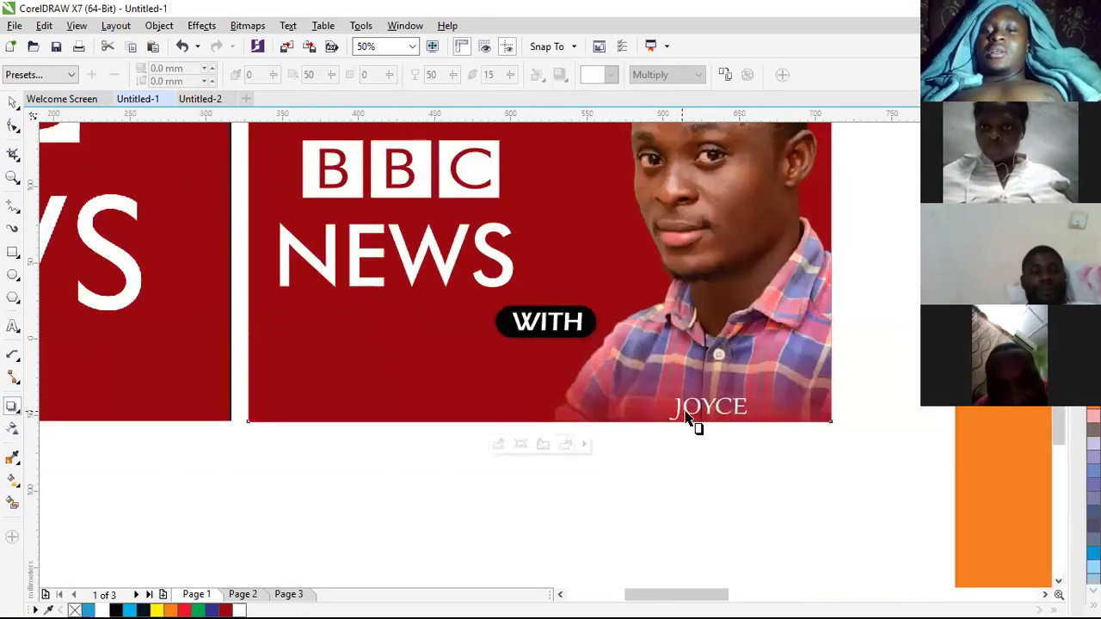
{"action": "left_click_drag", "start_coordinate": [723, 413], "coordinate": [746, 406]}
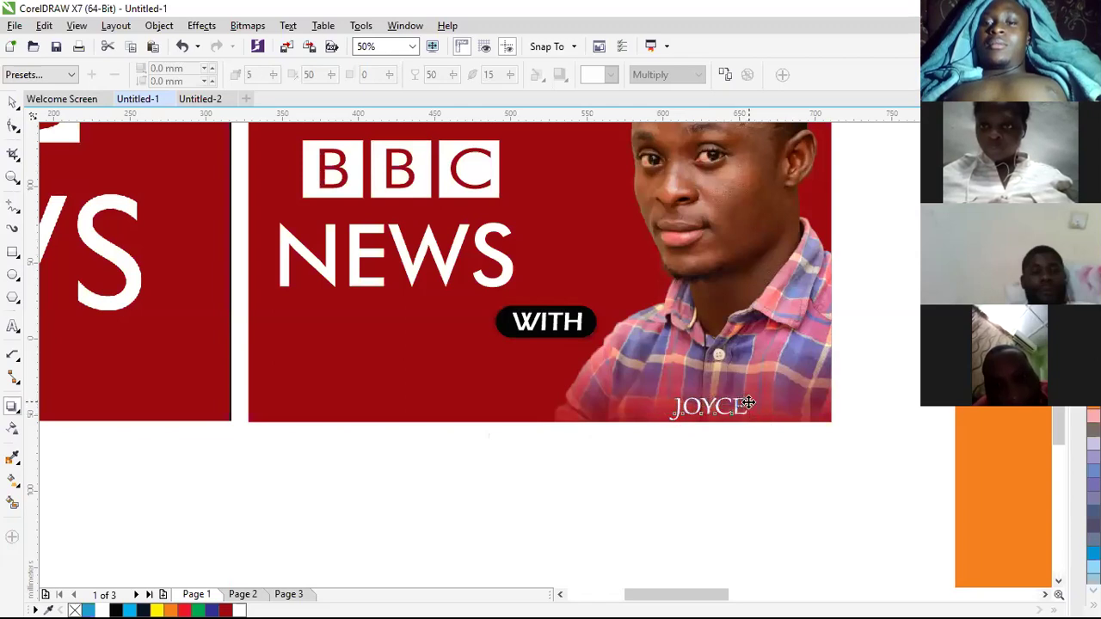
{"action": "scroll", "coordinate": [713, 418], "scroll_direction": "up", "scroll_amount": 2}
{"action": "scroll", "coordinate": [636, 430], "scroll_direction": "down", "scroll_amount": 1}
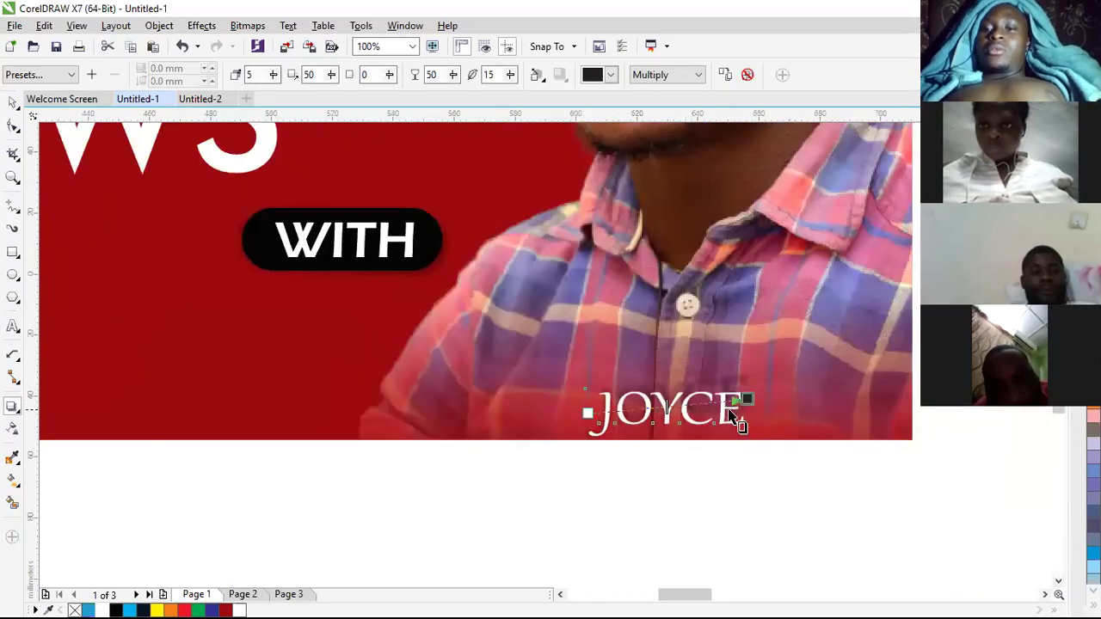
{"action": "left_click_drag", "start_coordinate": [748, 409], "coordinate": [749, 418]}
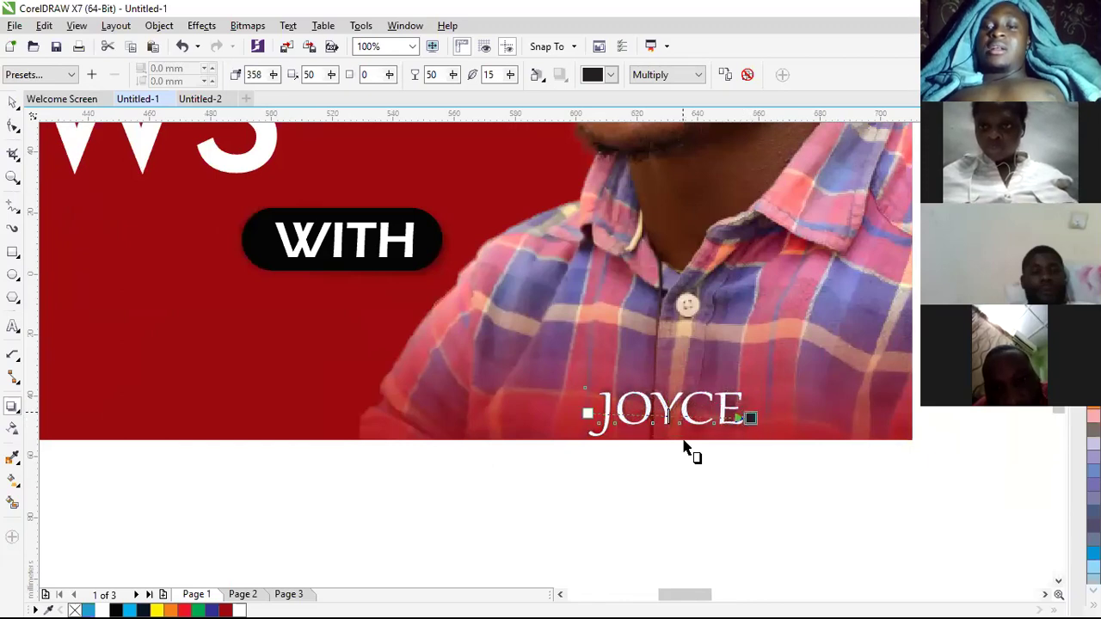
{"action": "scroll", "coordinate": [677, 456], "scroll_direction": "up", "scroll_amount": 2}
{"action": "left_click", "coordinate": [676, 467]}
{"action": "scroll", "coordinate": [370, 400], "scroll_direction": "down", "scroll_amount": 2}
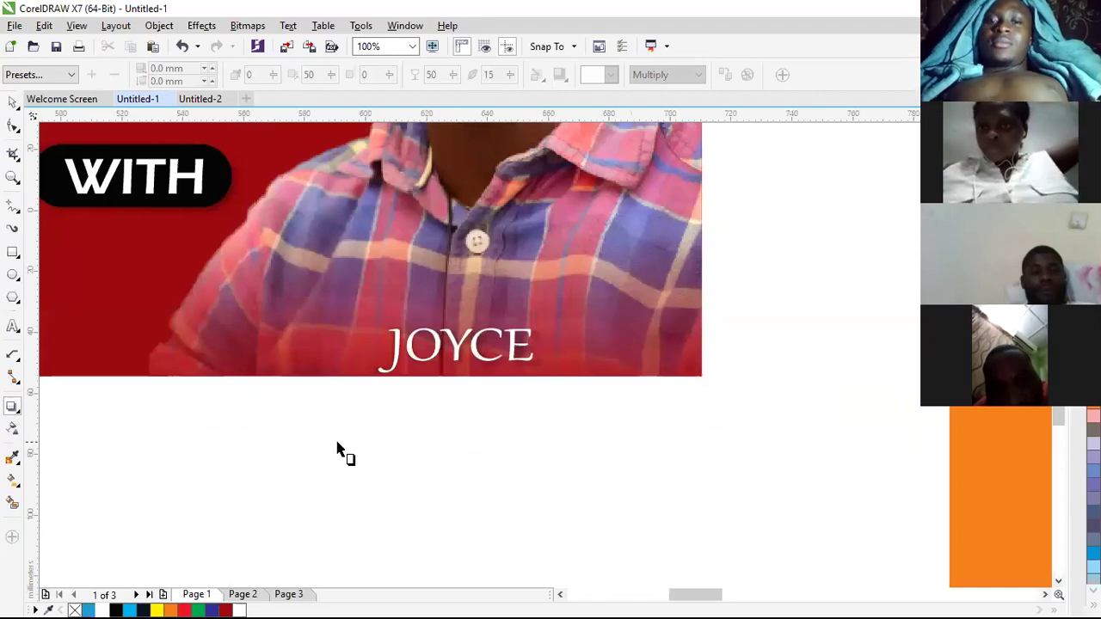
Step: Draw a rectangle about 315 by 126 mm just below the portrait card and fill it light blue
{"action": "scroll", "coordinate": [331, 443], "scroll_direction": "down", "scroll_amount": 2}
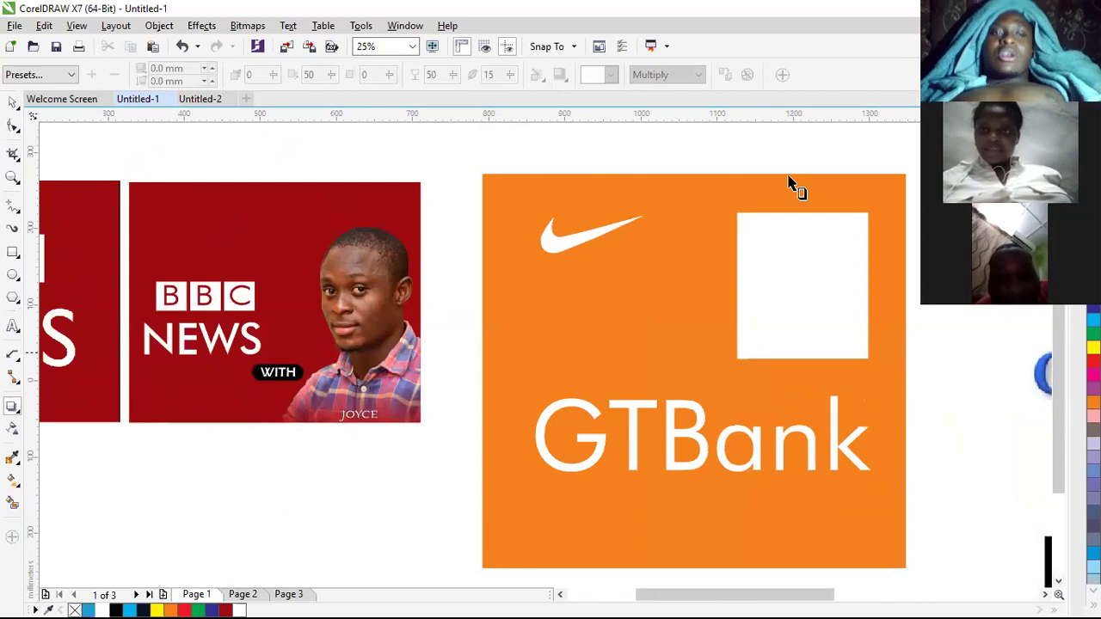
{"action": "left_click", "coordinate": [12, 254]}
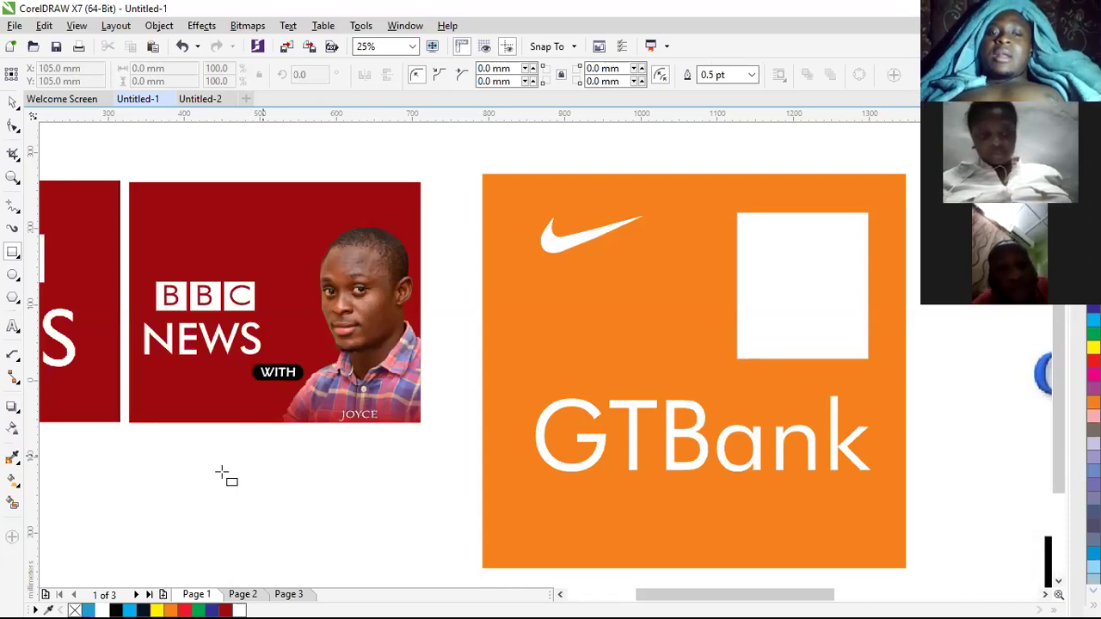
{"action": "left_click_drag", "start_coordinate": [170, 440], "coordinate": [410, 537]}
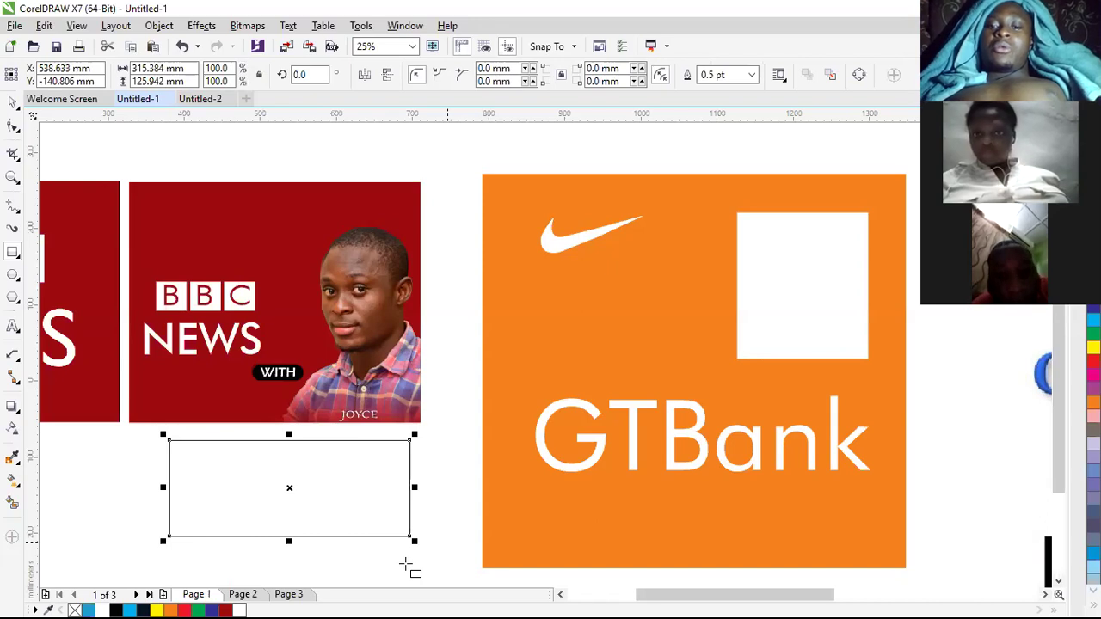
{"action": "left_click", "coordinate": [12, 114]}
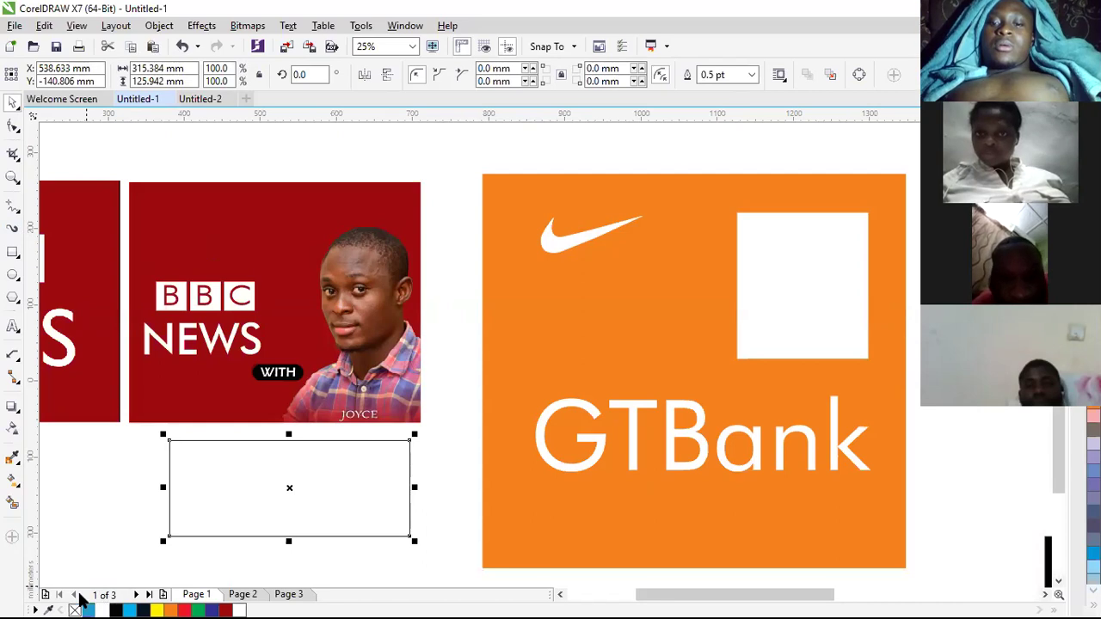
{"action": "left_click", "coordinate": [129, 608]}
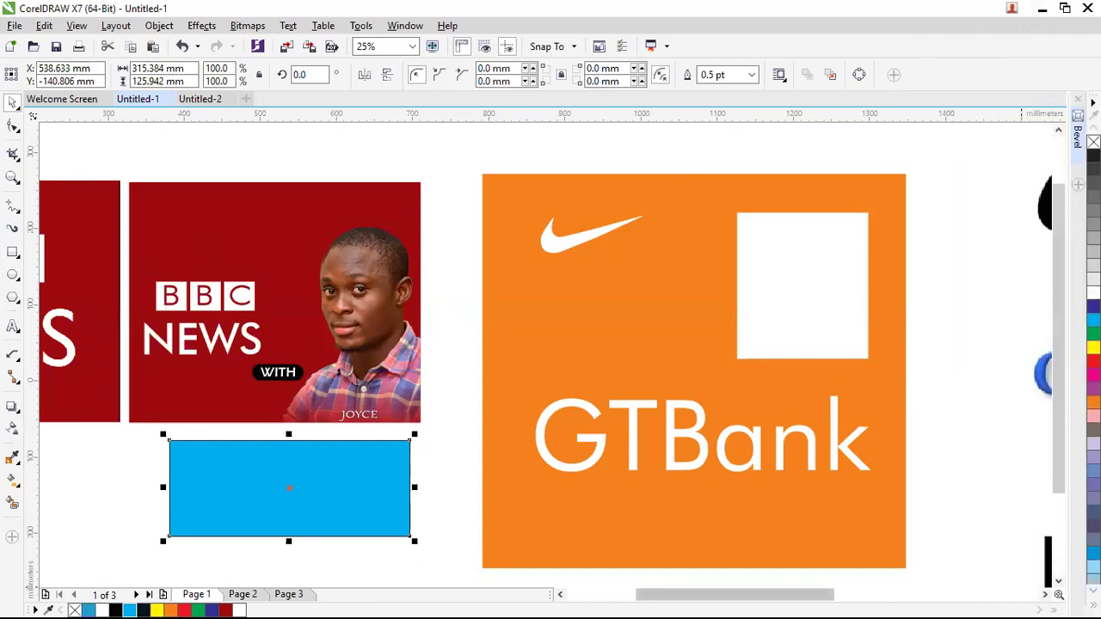
Step: Give the rectangle a linear fountain fill from light blue to white with the Interactive Fill tool, angled upward towards its white end
{"action": "left_click", "coordinate": [16, 496]}
{"action": "left_click", "coordinate": [17, 484]}
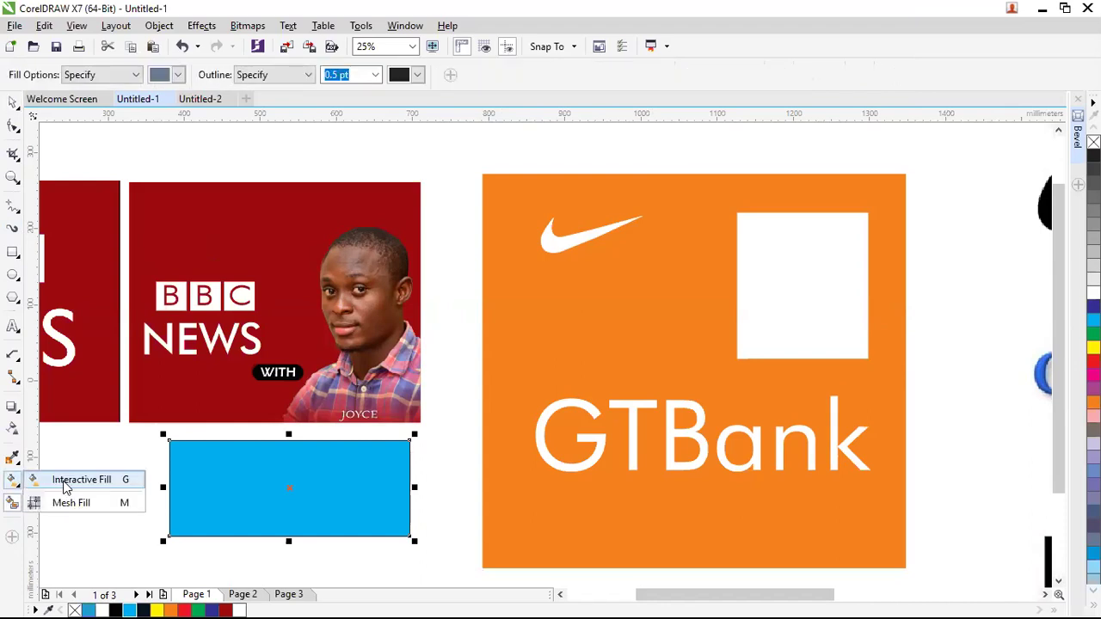
{"action": "left_click", "coordinate": [69, 481]}
{"action": "left_click", "coordinate": [52, 75]}
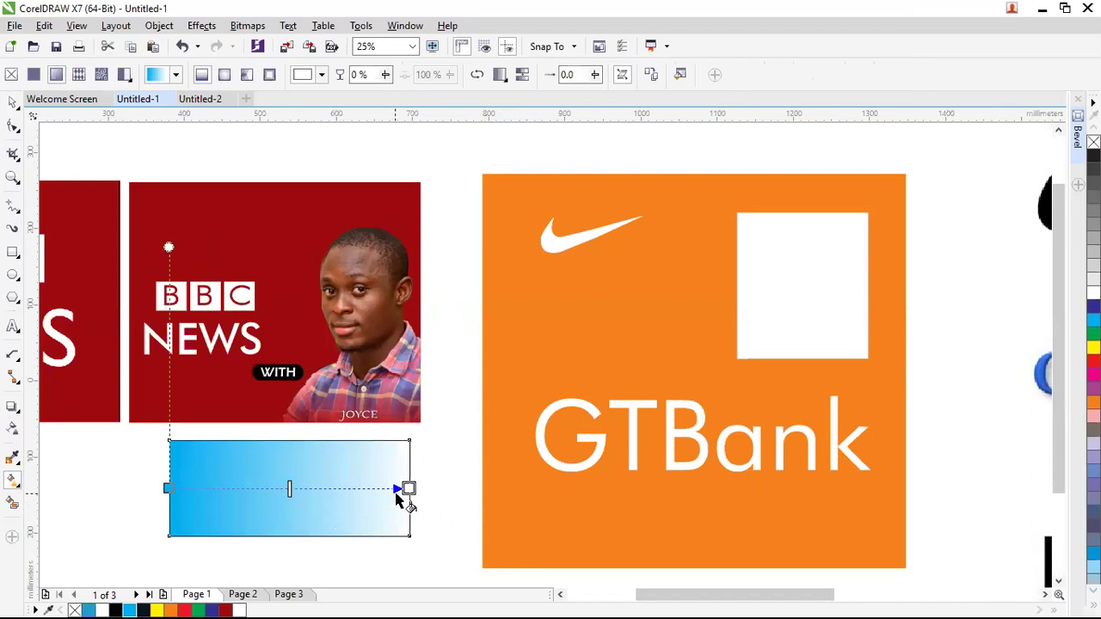
{"action": "left_click_drag", "start_coordinate": [409, 489], "coordinate": [367, 410]}
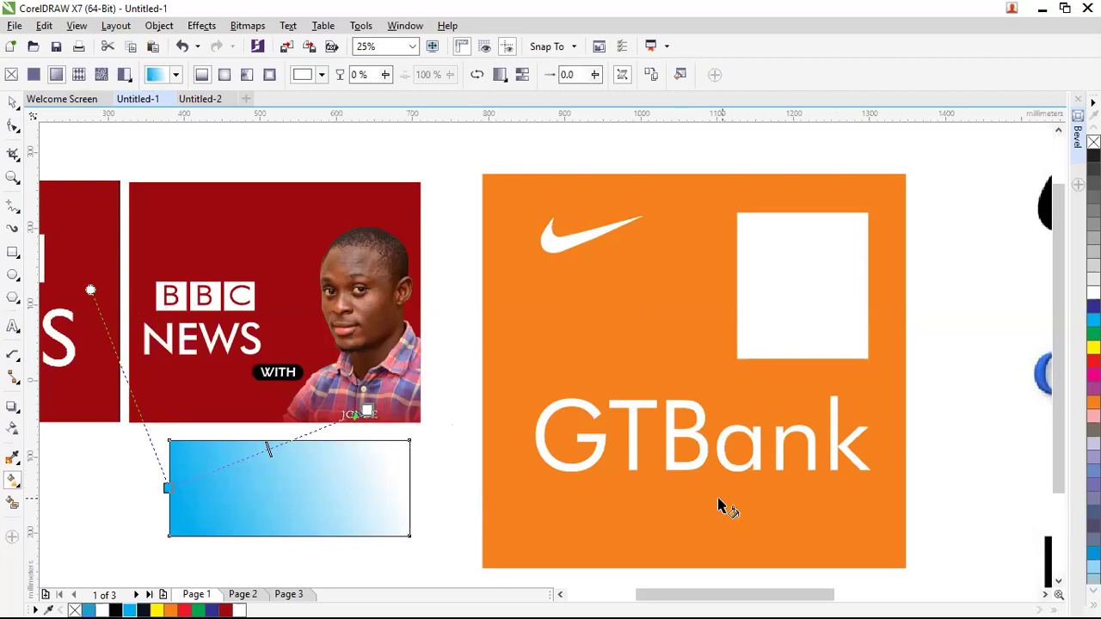
{"action": "left_click", "coordinate": [13, 103]}
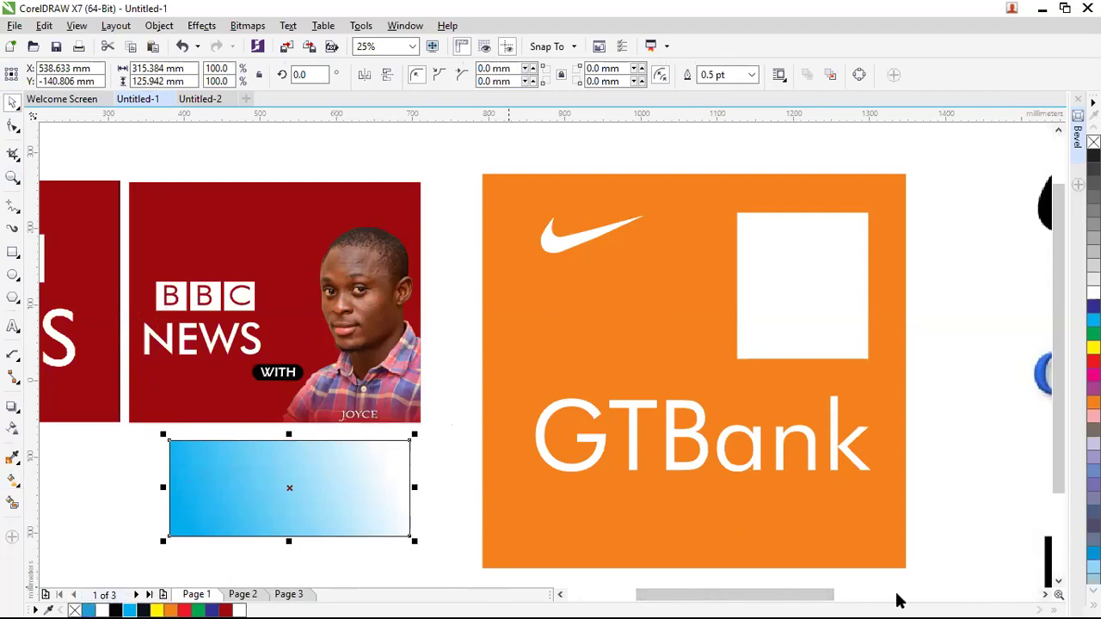
Step: Delete the group of sample brand logos beside the orange GTBank card
{"action": "scroll", "coordinate": [712, 363], "scroll_direction": "down", "scroll_amount": 4}
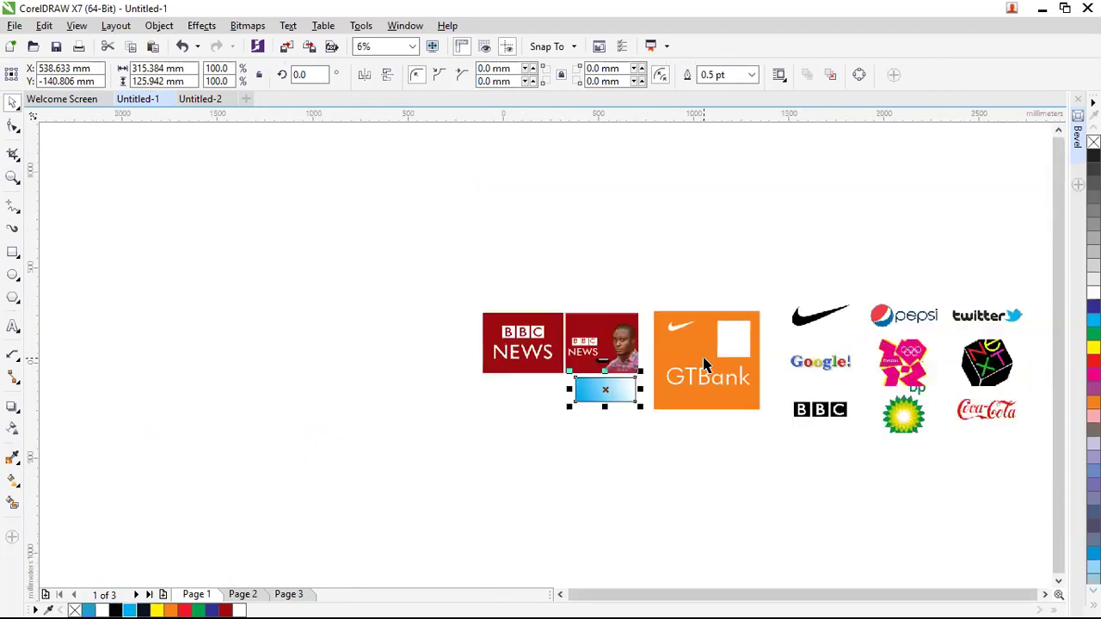
{"action": "scroll", "coordinate": [866, 362], "scroll_direction": "down", "scroll_amount": 2}
{"action": "scroll", "coordinate": [908, 371], "scroll_direction": "up", "scroll_amount": 3}
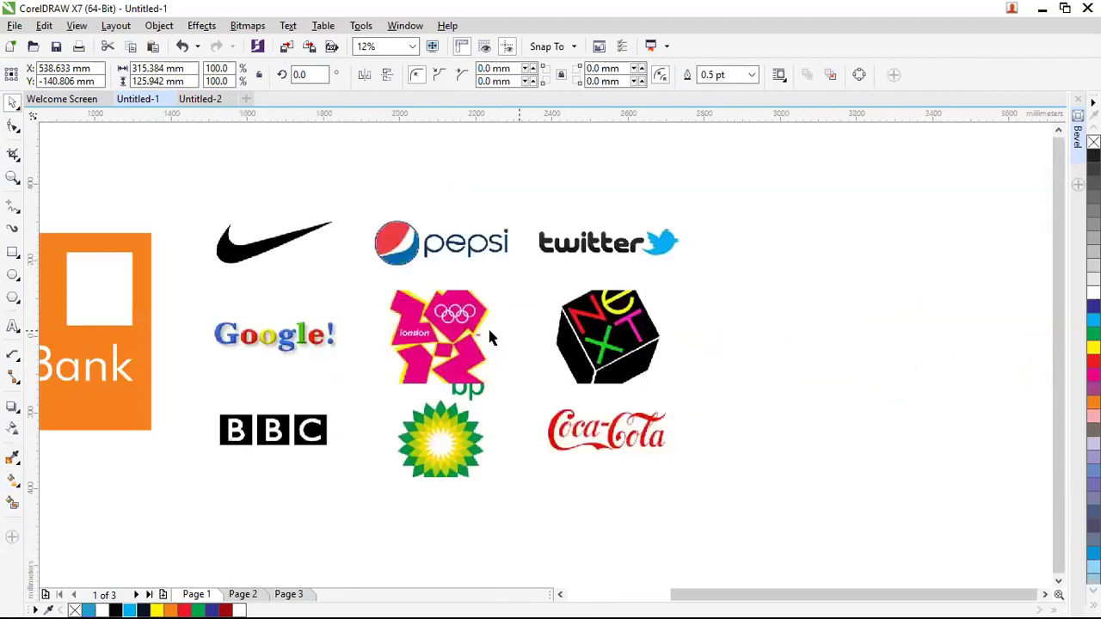
{"action": "left_click", "coordinate": [490, 331]}
{"action": "key", "text": "Delete"}
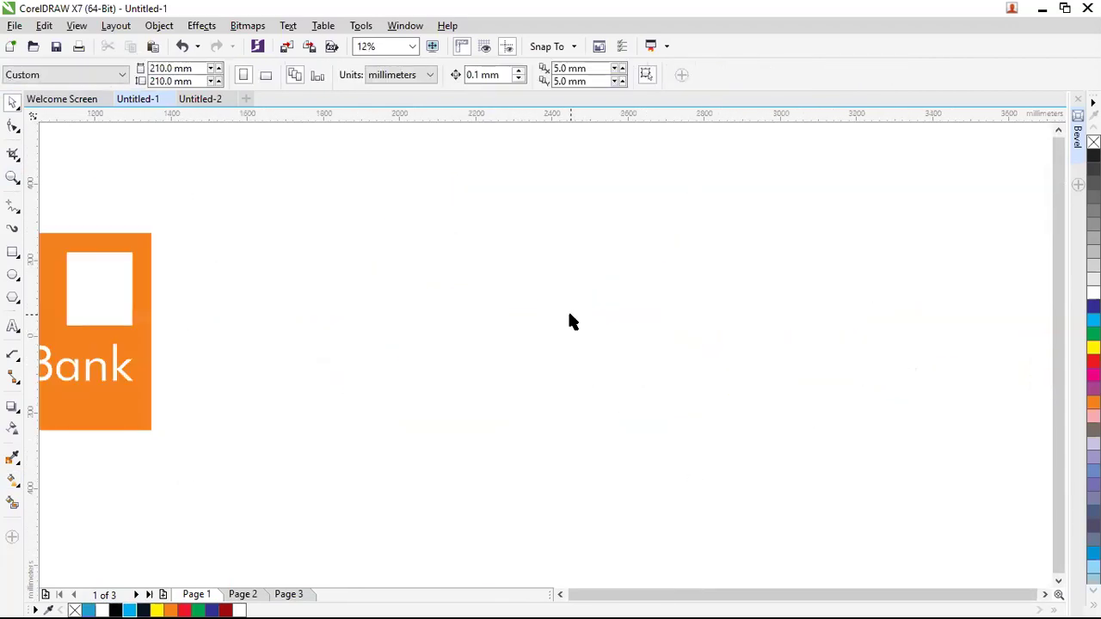
Step: Delete the blue-to-white gradient rectangle below the portrait card
{"action": "scroll", "coordinate": [601, 287], "scroll_direction": "down", "scroll_amount": 2}
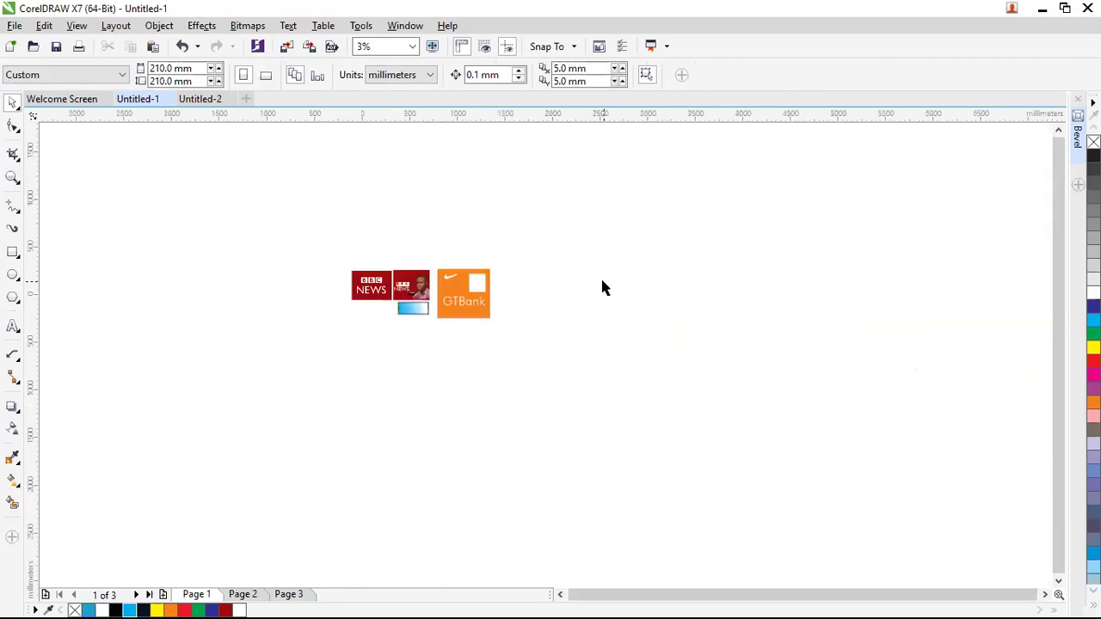
{"action": "left_click", "coordinate": [418, 306]}
{"action": "key", "text": "Delete"}
Step: Switch to the Untitled-2 document and look through the workspace choices, including Lite, Classic, Default and Advanced
{"action": "left_click", "coordinate": [194, 101]}
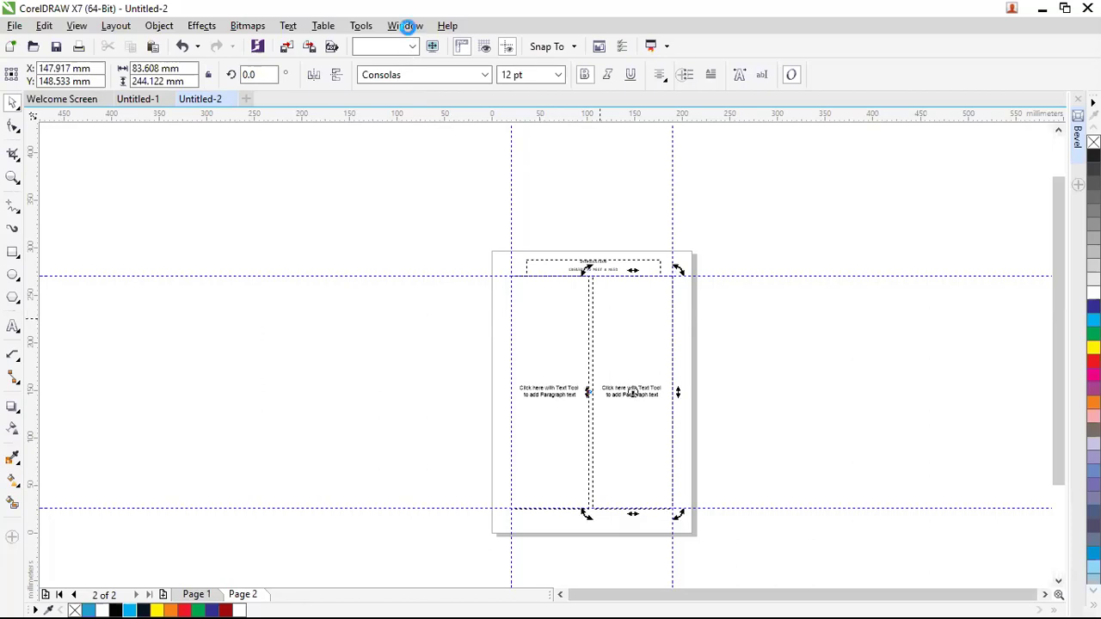
{"action": "left_click", "coordinate": [406, 26]}
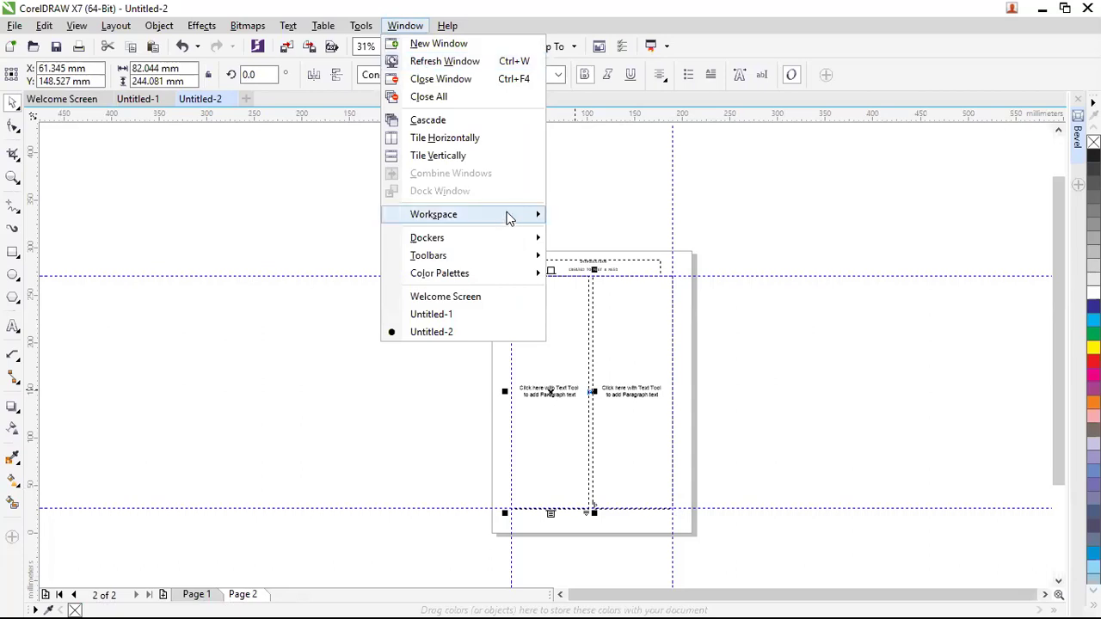
{"action": "mouse_move", "coordinate": [539, 216]}
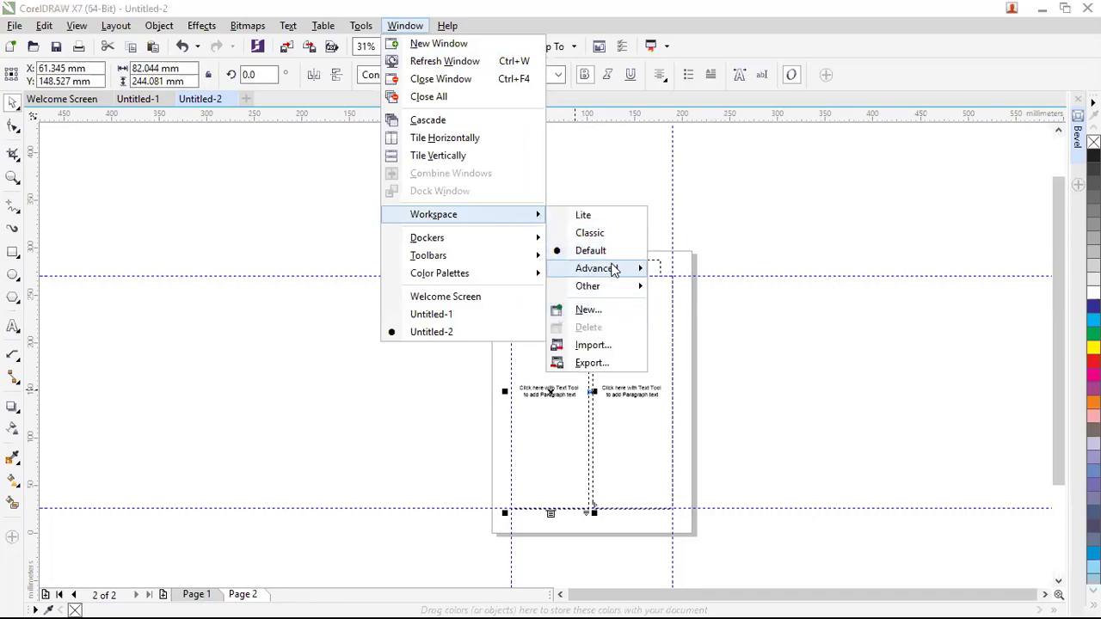
{"action": "mouse_move", "coordinate": [614, 270]}
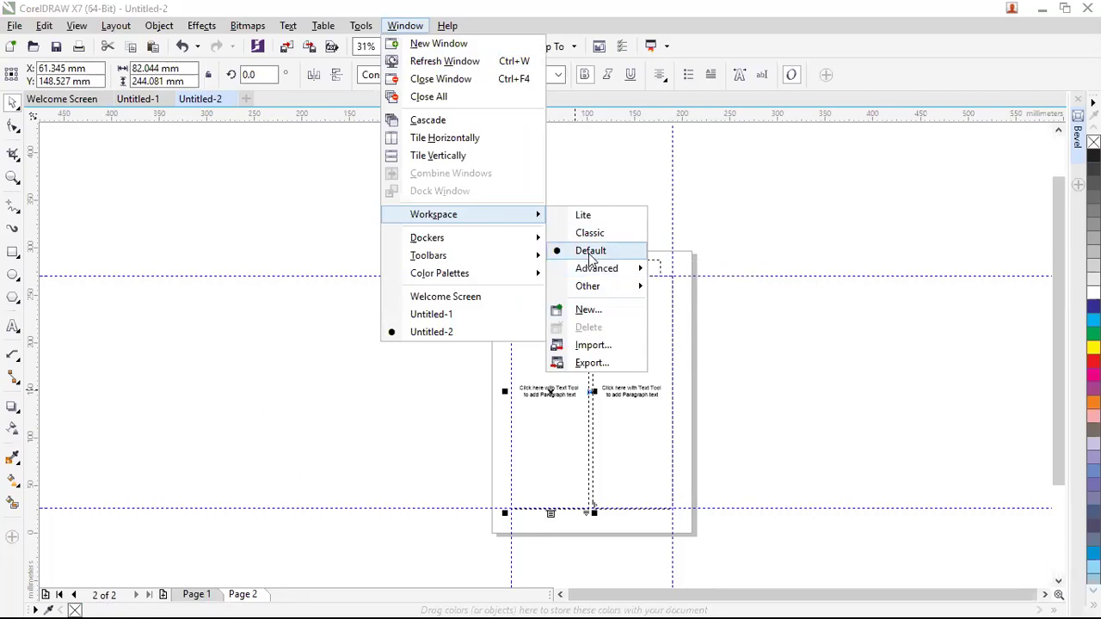
Step: Return to the Untitled-1 document and examine the two BBC NEWS cards up close, including the portrait card's WITH label and background
{"action": "left_click", "coordinate": [148, 100]}
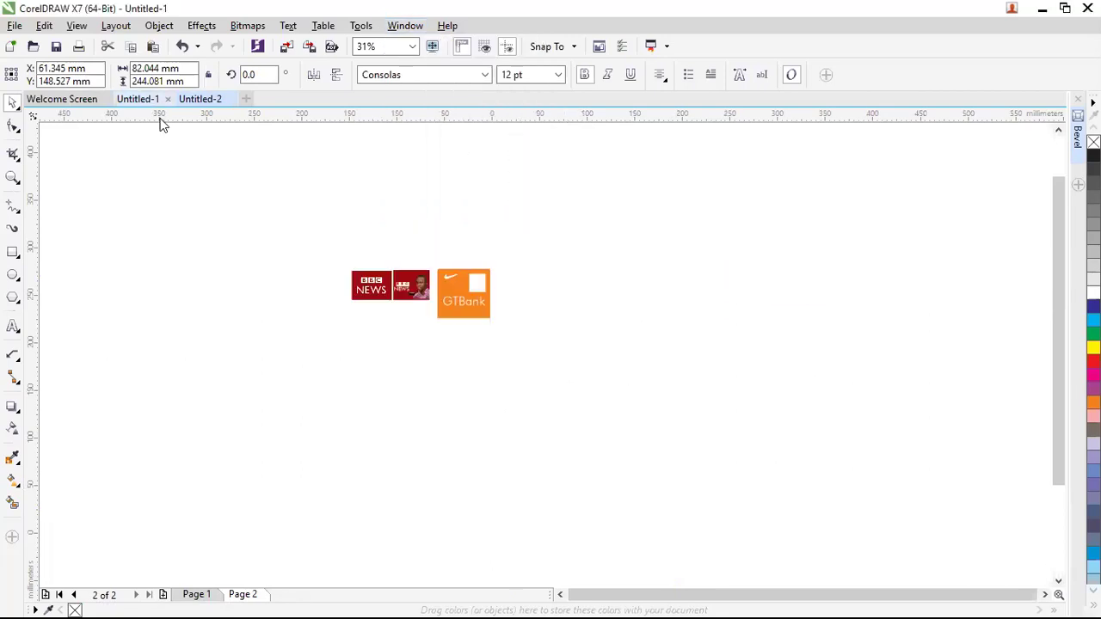
{"action": "scroll", "coordinate": [399, 292], "scroll_direction": "up", "scroll_amount": 5}
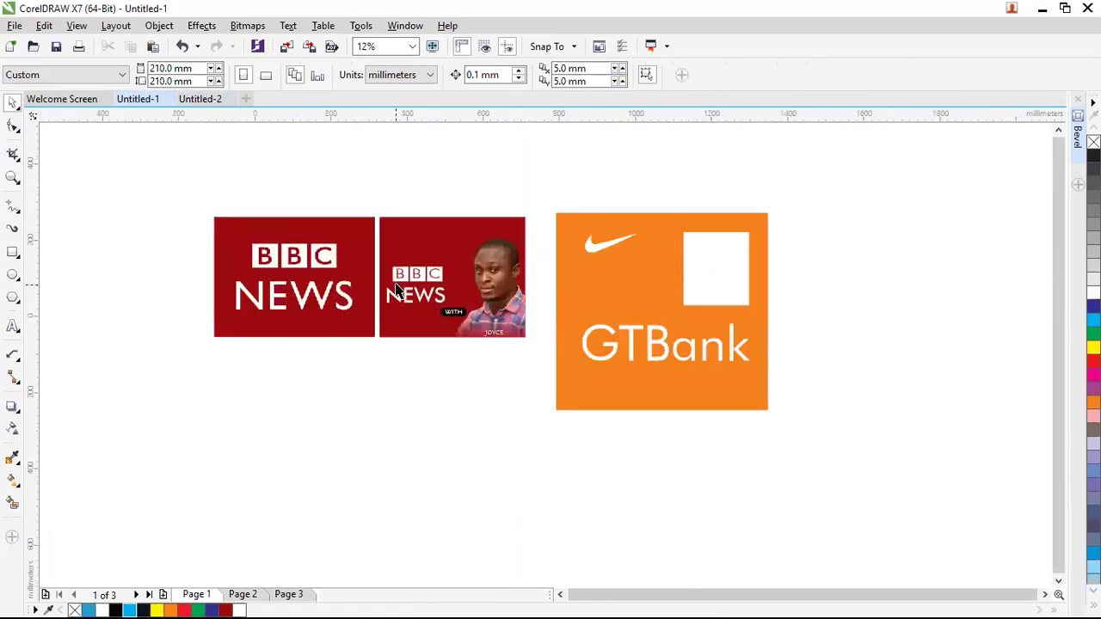
{"action": "scroll", "coordinate": [369, 289], "scroll_direction": "up", "scroll_amount": 1}
{"action": "scroll", "coordinate": [370, 298], "scroll_direction": "down", "scroll_amount": 1}
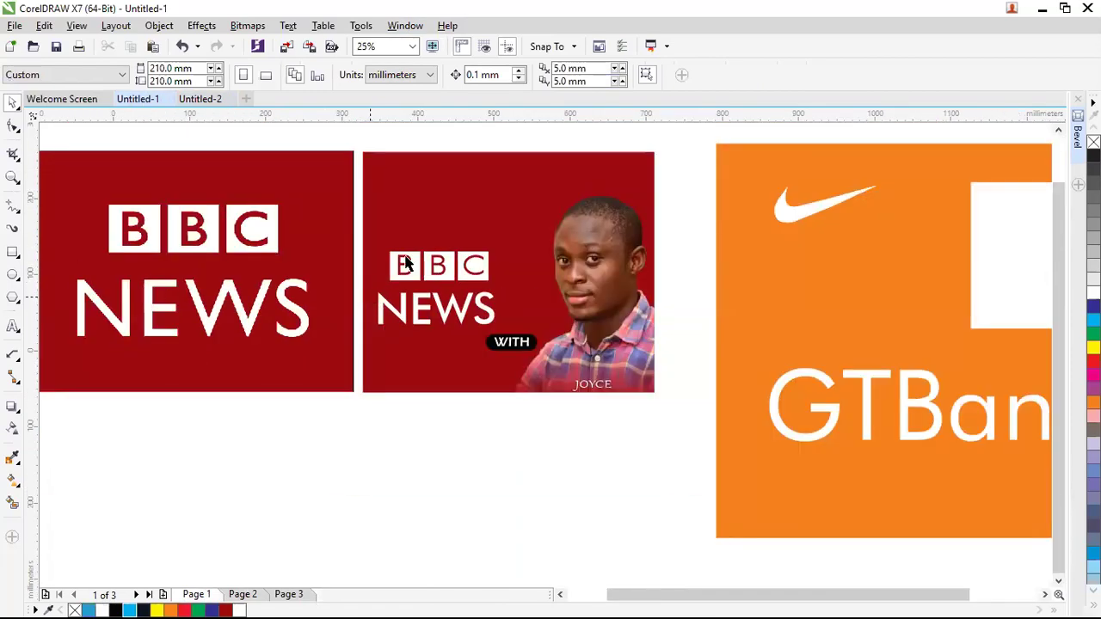
{"action": "scroll", "coordinate": [417, 241], "scroll_direction": "up", "scroll_amount": 1}
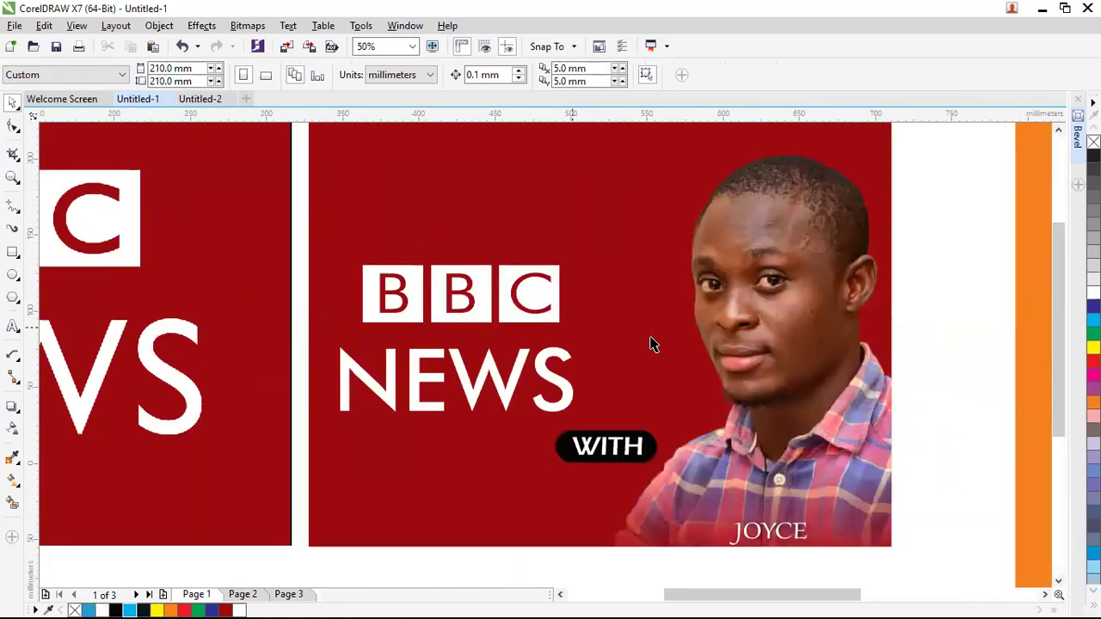
{"action": "scroll", "coordinate": [602, 387], "scroll_direction": "down", "scroll_amount": 2}
{"action": "scroll", "coordinate": [585, 398], "scroll_direction": "up", "scroll_amount": 1}
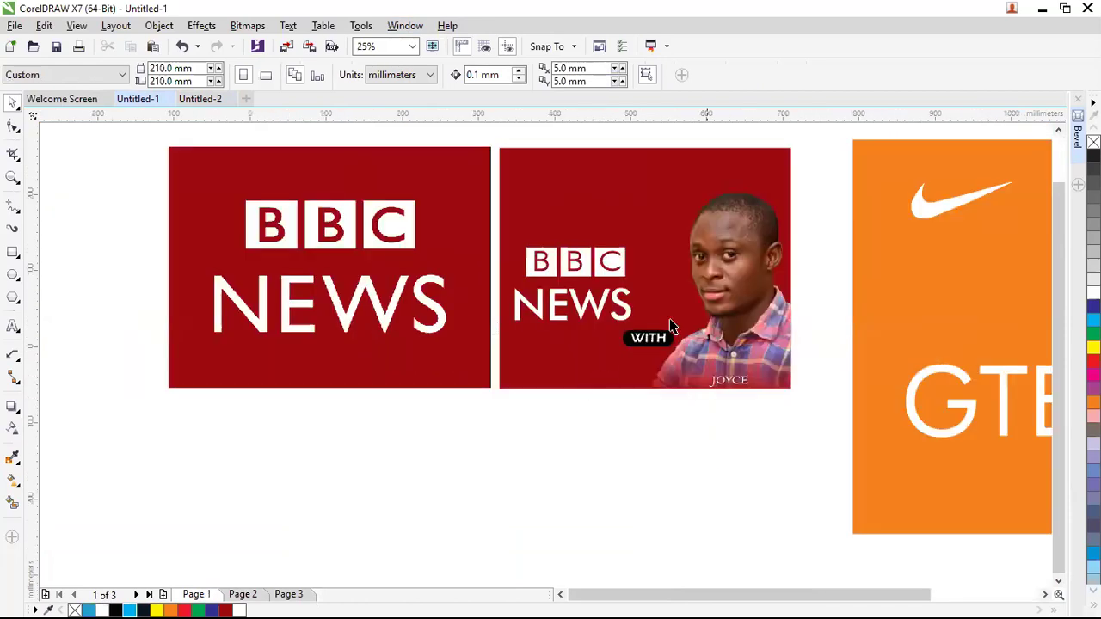
{"action": "scroll", "coordinate": [683, 356], "scroll_direction": "up", "scroll_amount": 1}
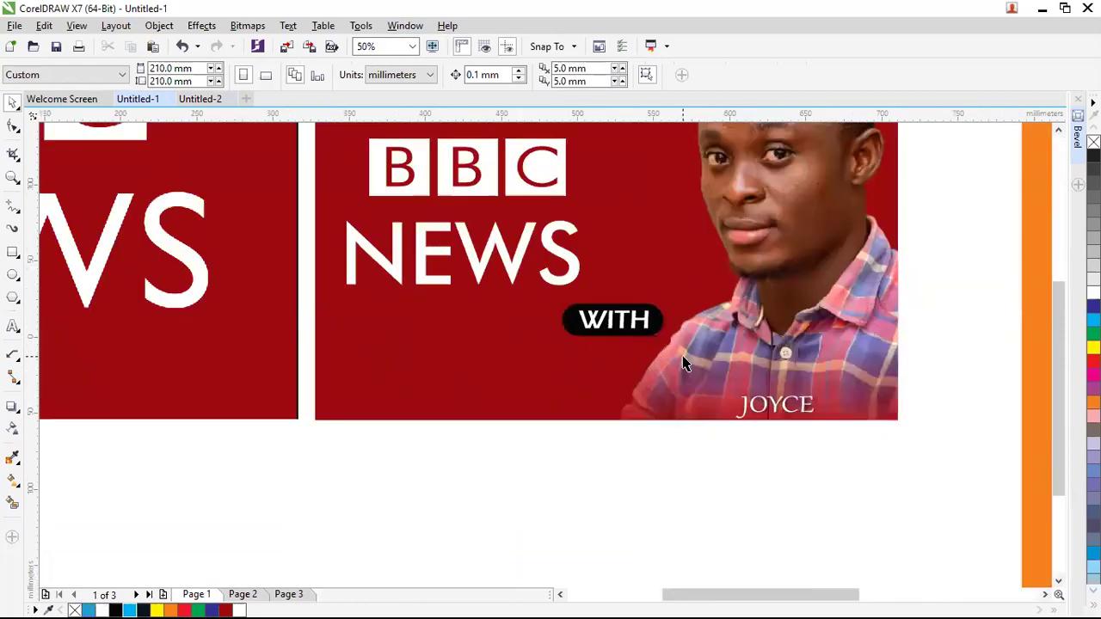
{"action": "left_click", "coordinate": [569, 325]}
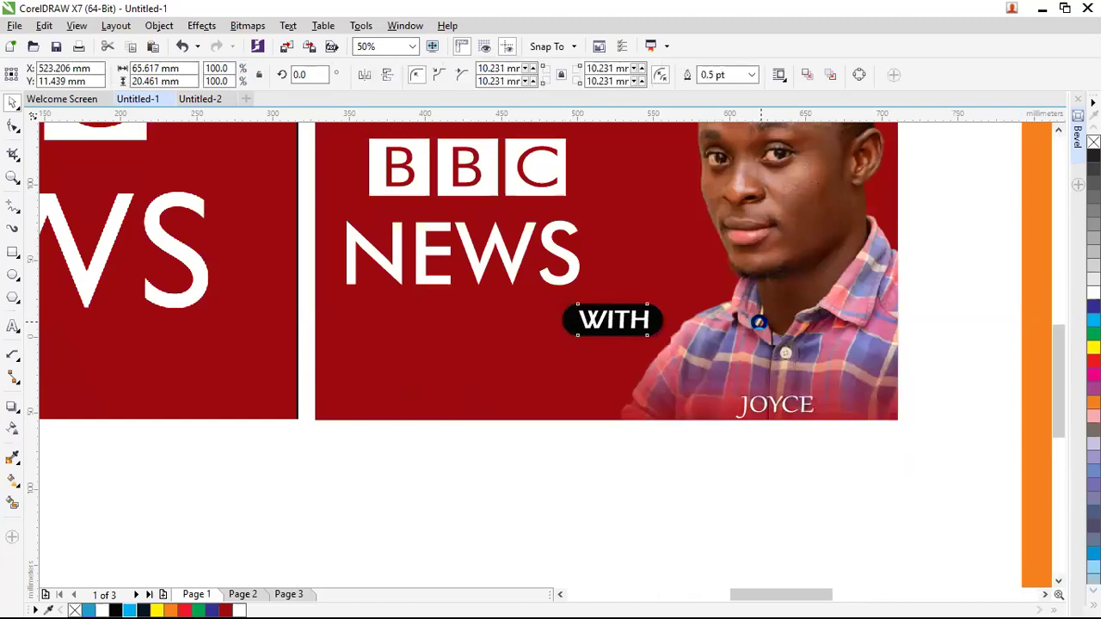
{"action": "scroll", "coordinate": [758, 323], "scroll_direction": "up", "scroll_amount": 2}
{"action": "scroll", "coordinate": [701, 382], "scroll_direction": "down", "scroll_amount": 3}
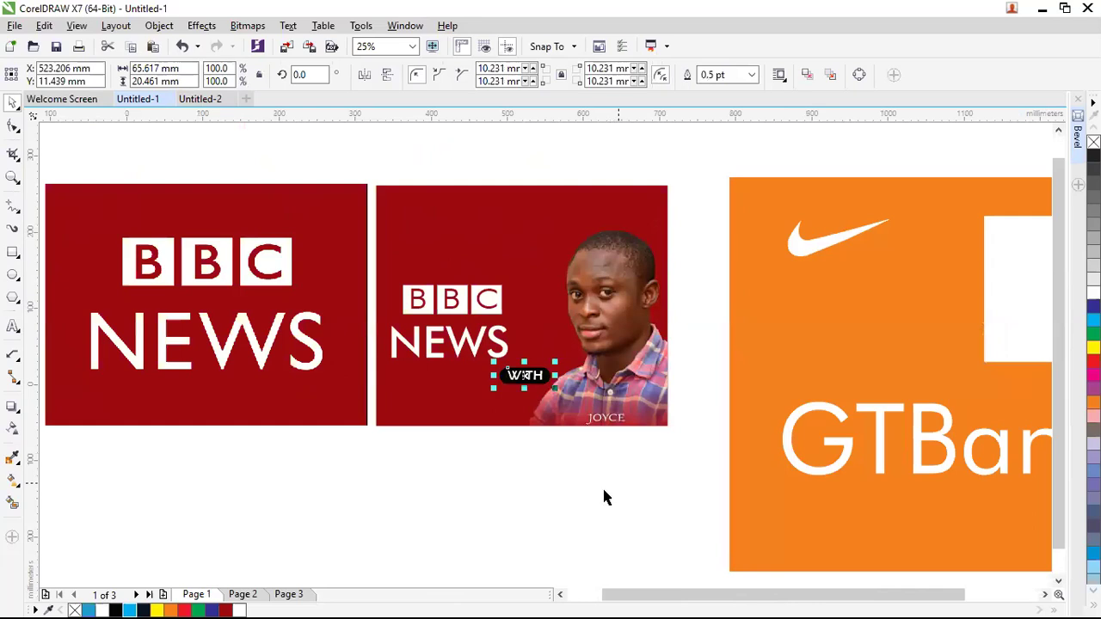
{"action": "left_click", "coordinate": [699, 378]}
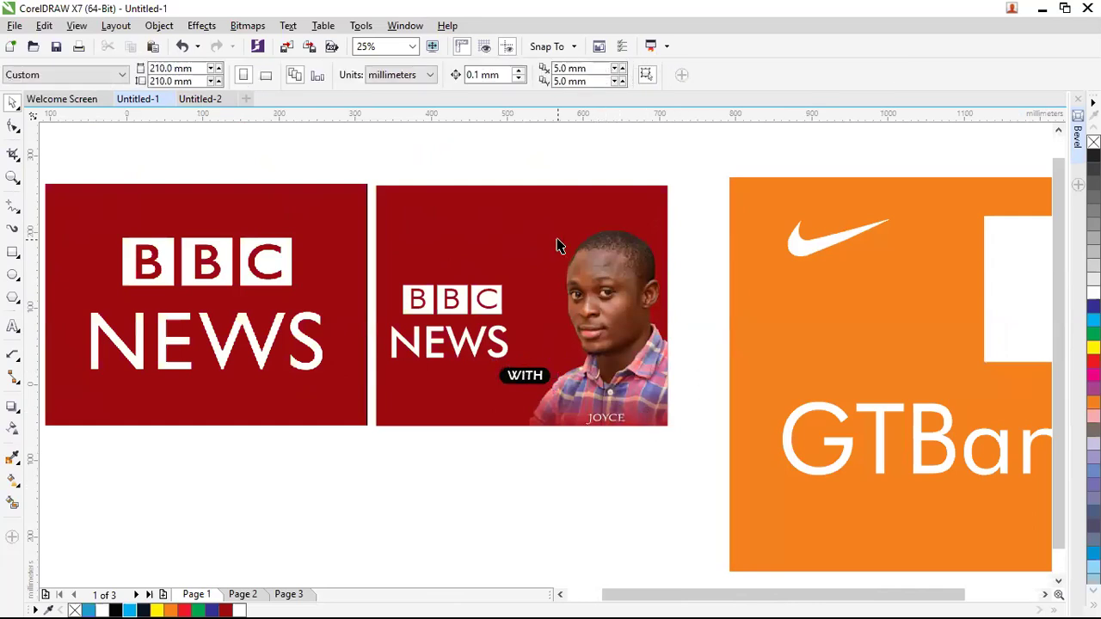
{"action": "left_click", "coordinate": [528, 238]}
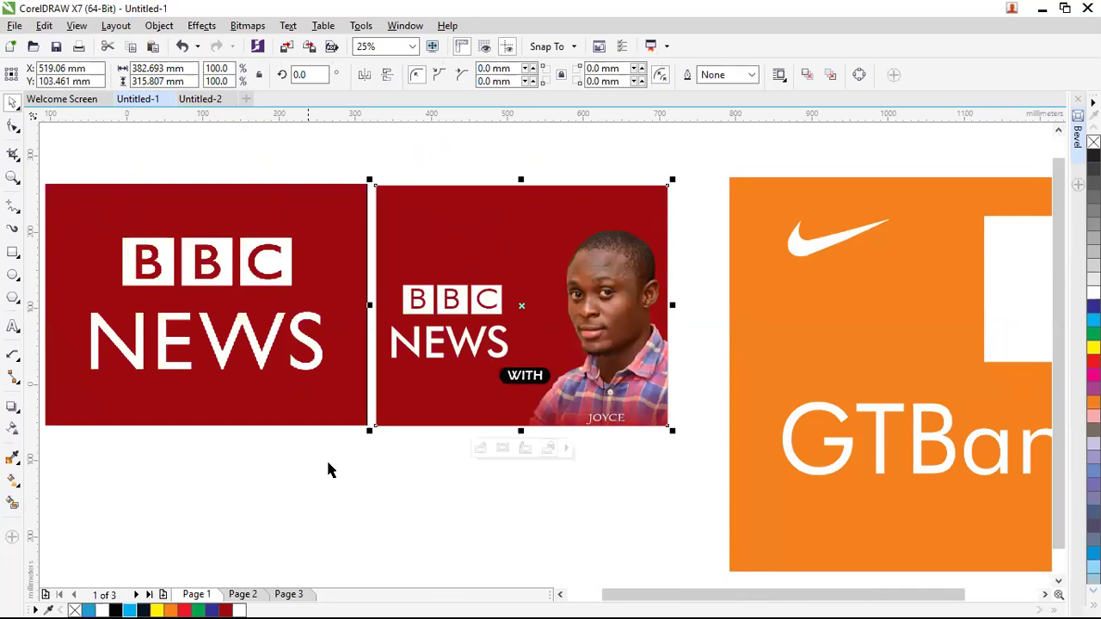
{"action": "scroll", "coordinate": [520, 421], "scroll_direction": "up", "scroll_amount": 1}
{"action": "left_click", "coordinate": [863, 538]}
{"action": "scroll", "coordinate": [655, 446], "scroll_direction": "up", "scroll_amount": 1}
{"action": "scroll", "coordinate": [655, 443], "scroll_direction": "down", "scroll_amount": 2}
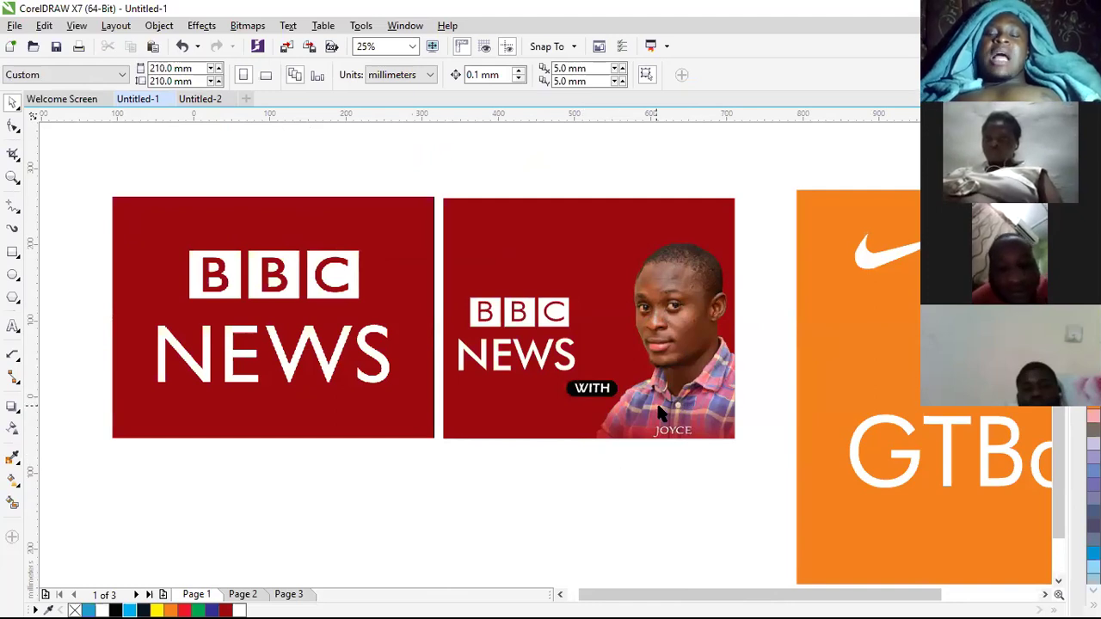
{"action": "scroll", "coordinate": [699, 413], "scroll_direction": "up", "scroll_amount": 2}
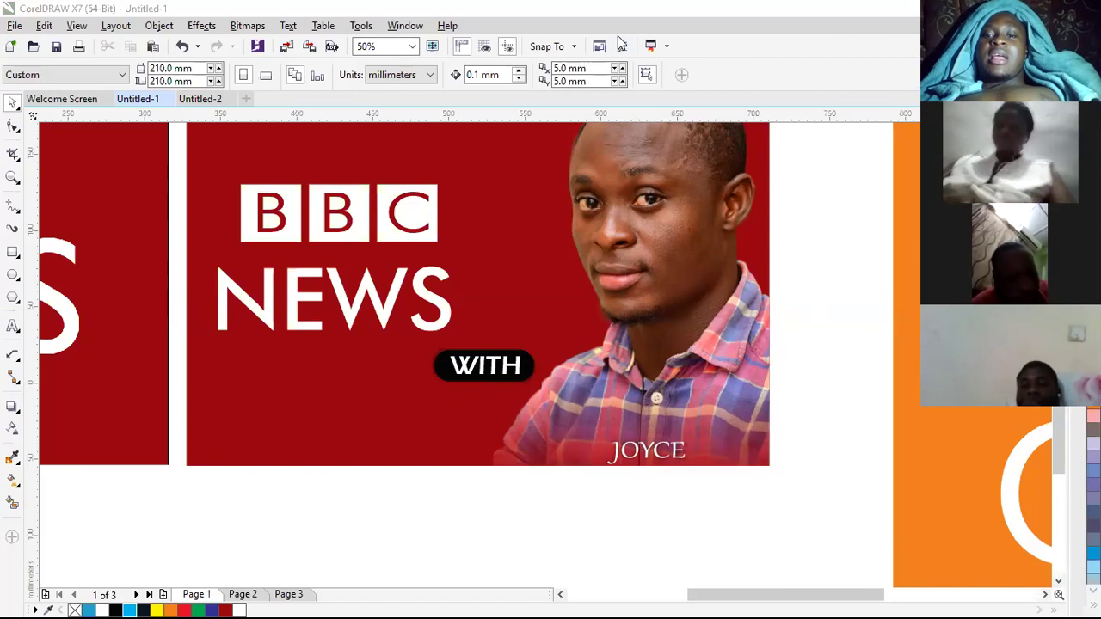
Step: Switch to Notepad, bring up the Logo Design Questionnaire and maximize its window
{"action": "key", "text": "alt+Tab"}
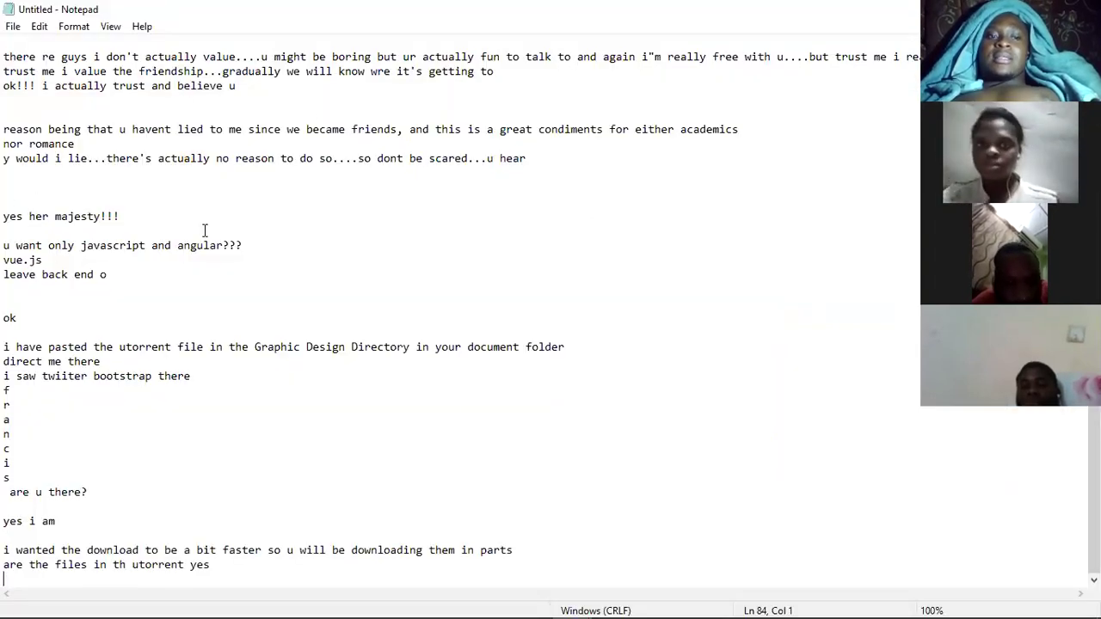
{"action": "scroll", "coordinate": [202, 229], "scroll_direction": "up", "scroll_amount": 5}
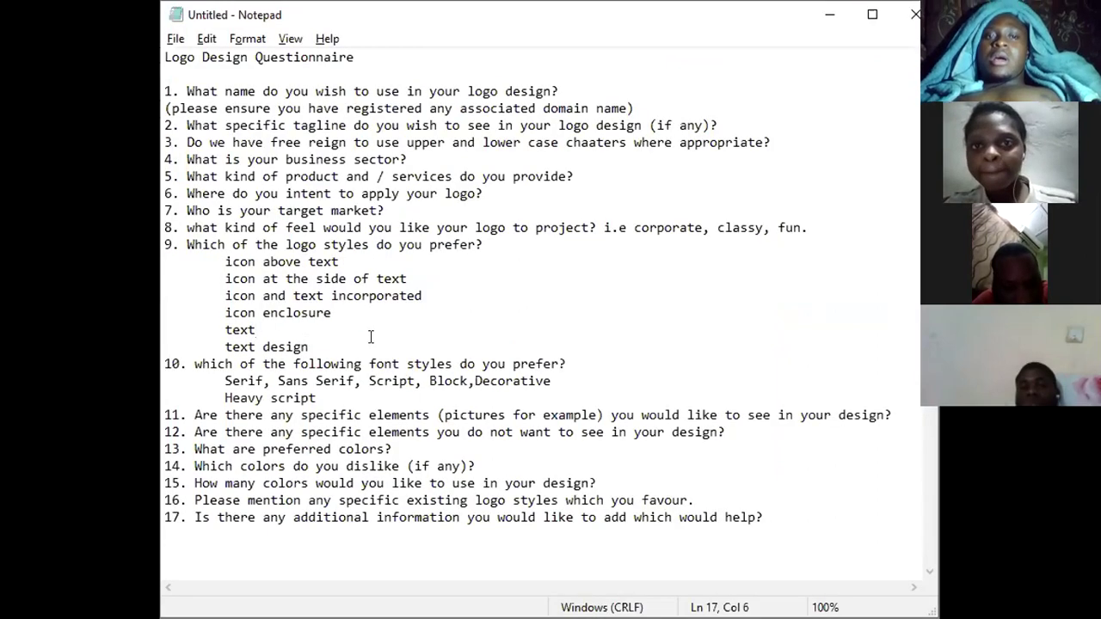
{"action": "left_click", "coordinate": [867, 15]}
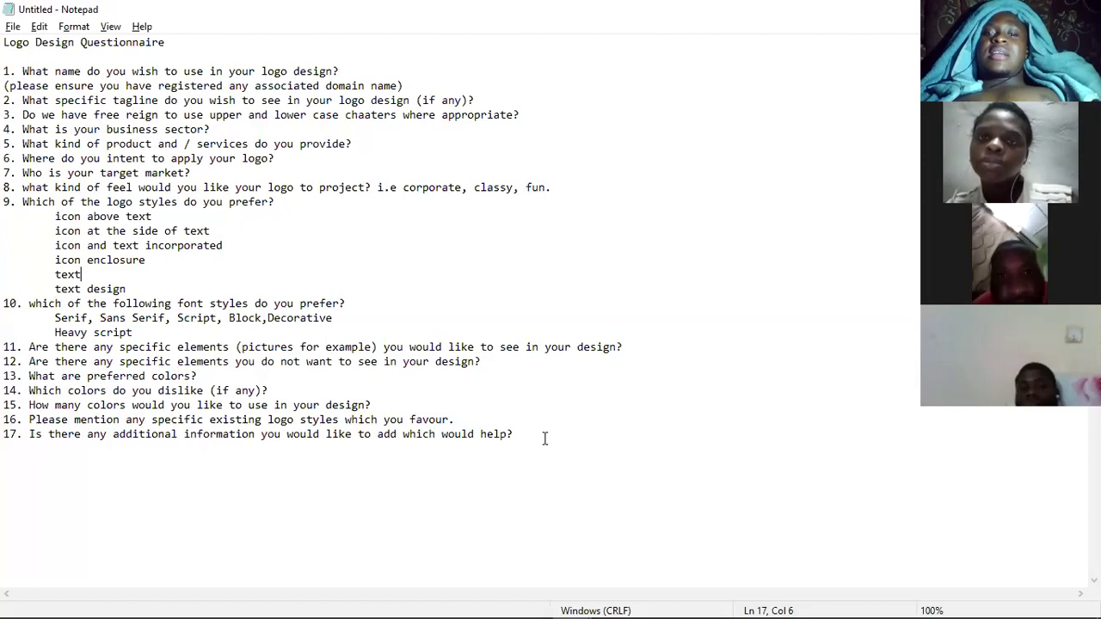
Step: Highlight all 17 questions of the questionnaire, and the phrase about registering an associated domain under question 1
{"action": "left_click_drag", "start_coordinate": [518, 434], "coordinate": [5, 71]}
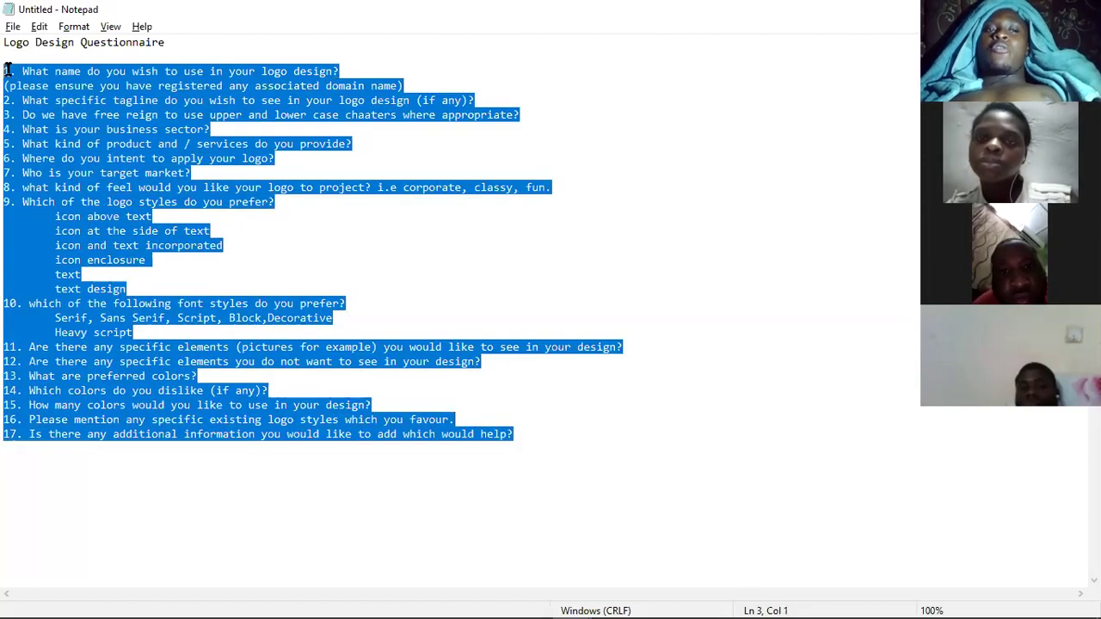
{"action": "left_click", "coordinate": [254, 228]}
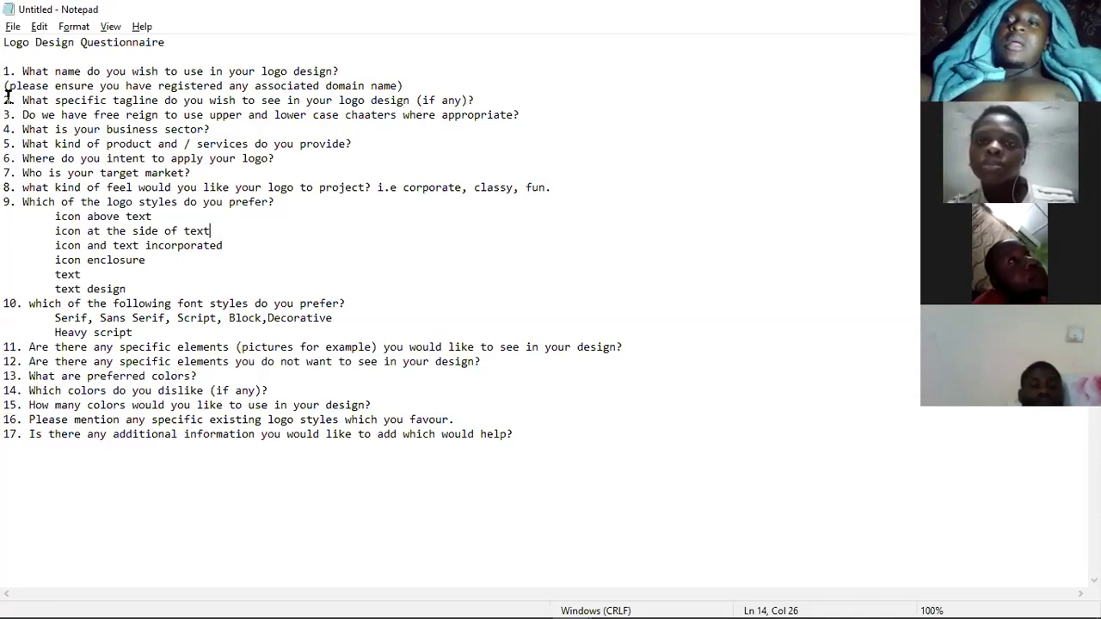
{"action": "left_click", "coordinate": [5, 73]}
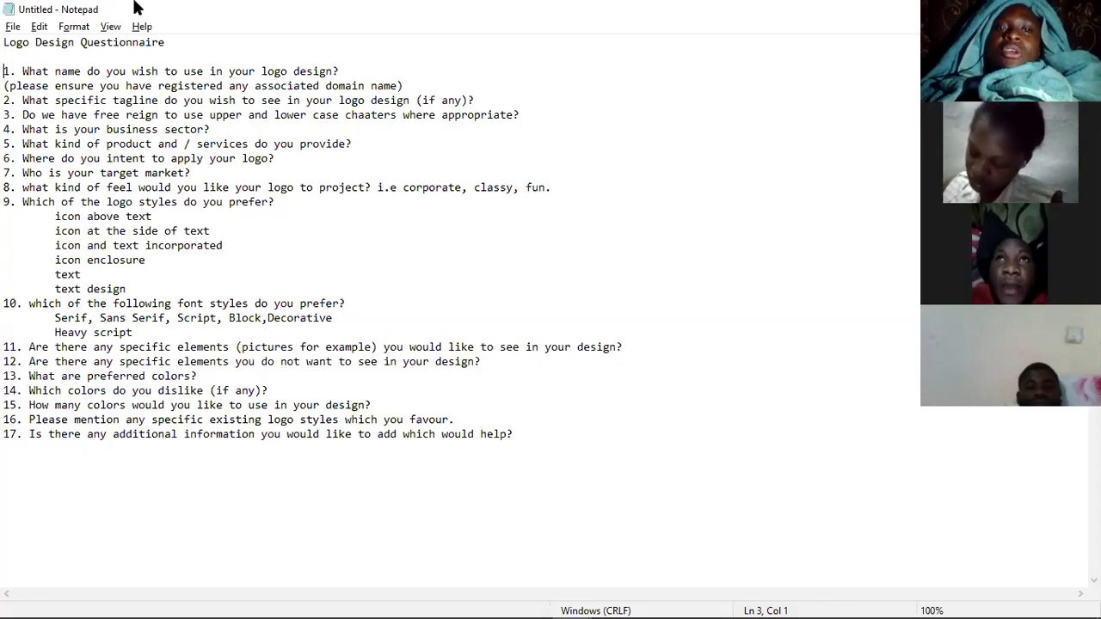
{"action": "left_click_drag", "start_coordinate": [158, 86], "coordinate": [357, 86]}
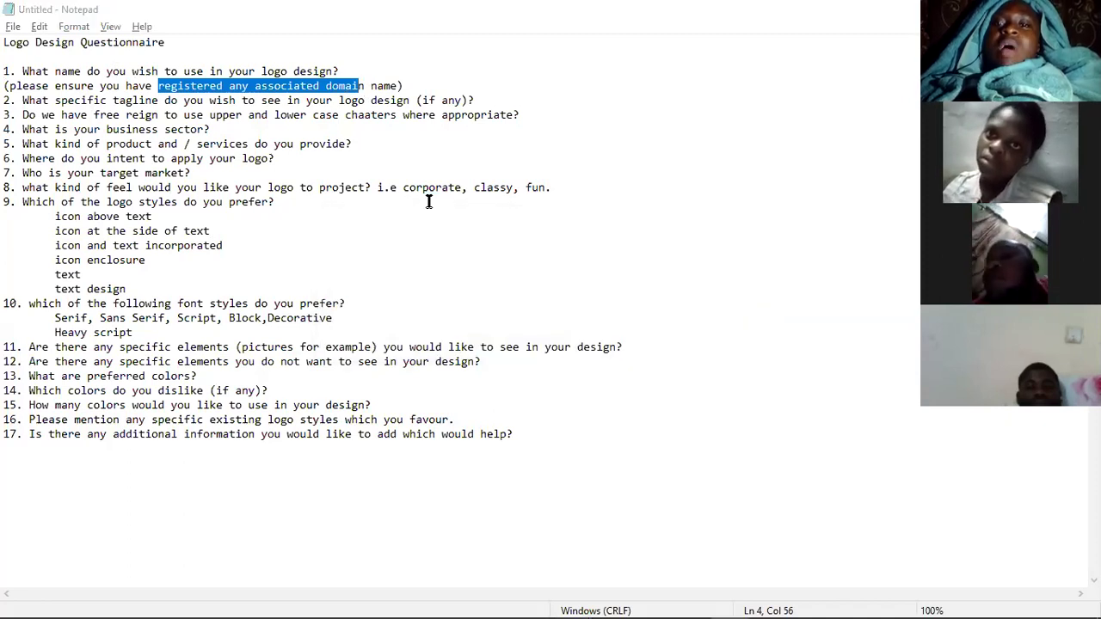
Step: Insert a blank line after each of questions 1 to 4, placing the first one below the domain name note
{"action": "left_click", "coordinate": [408, 86]}
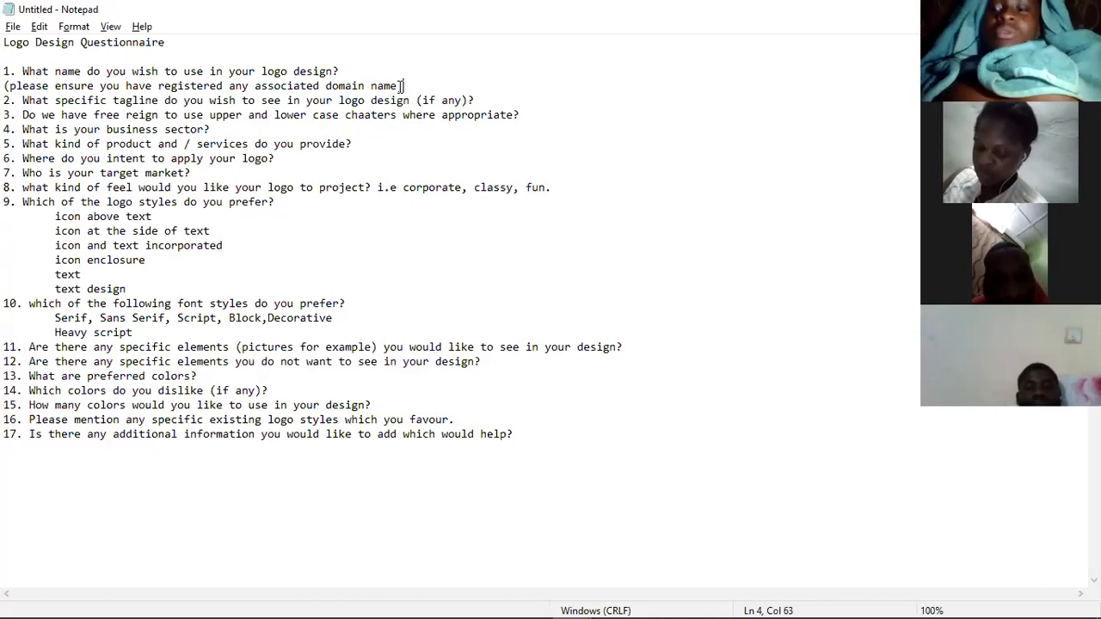
{"action": "key", "text": "Return"}
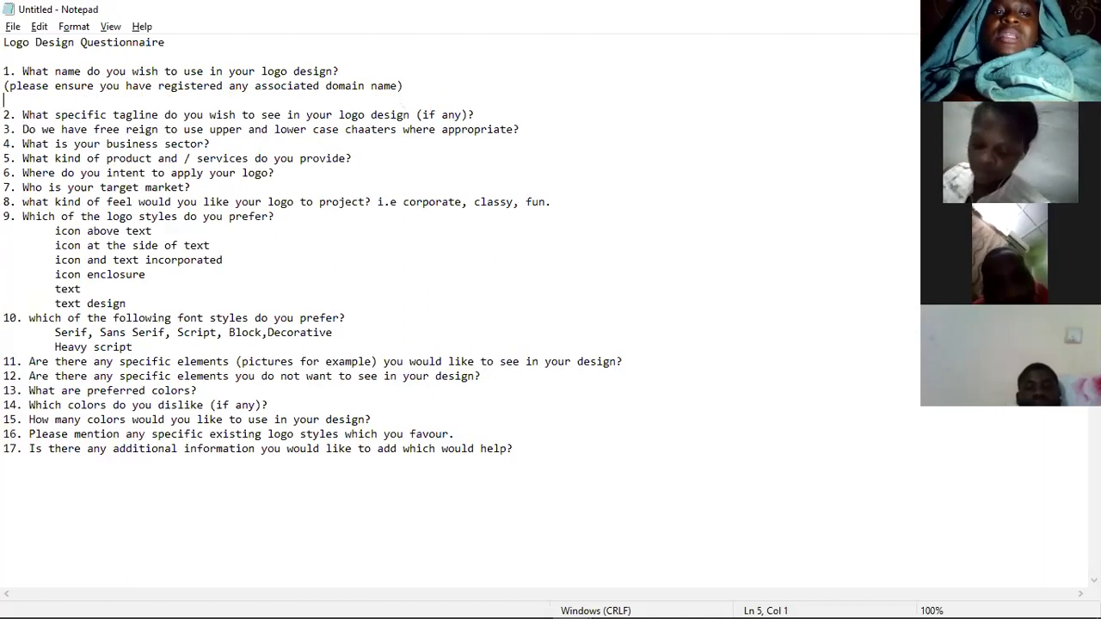
{"action": "left_click", "coordinate": [478, 115]}
{"action": "key", "text": "Return"}
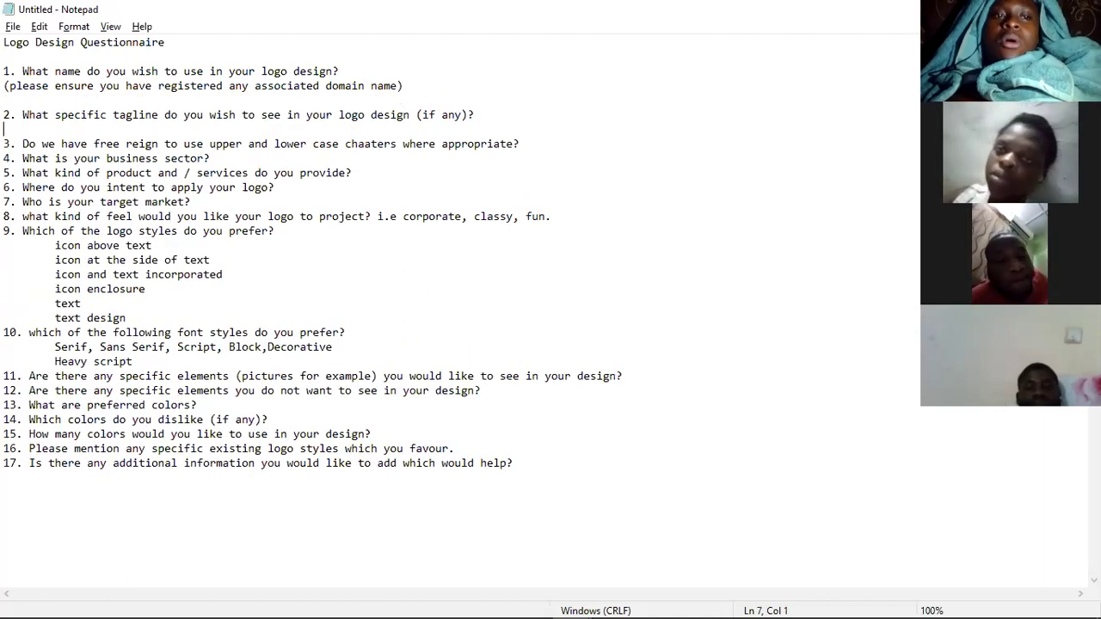
{"action": "left_click", "coordinate": [520, 144]}
{"action": "key", "text": "Return"}
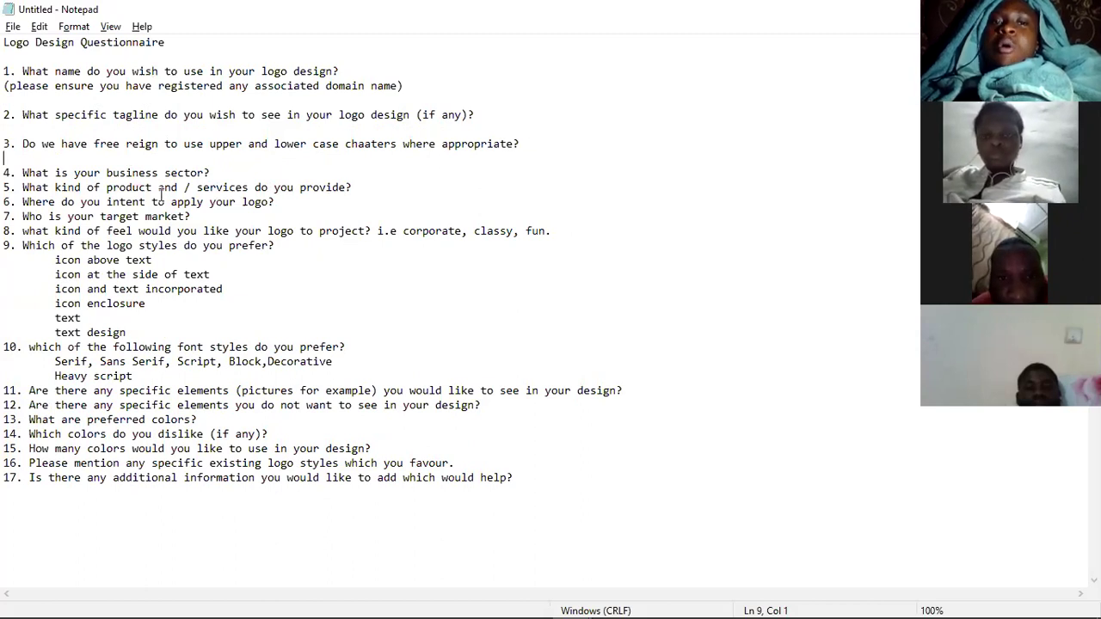
{"action": "left_click", "coordinate": [243, 171]}
{"action": "key", "text": "Return"}
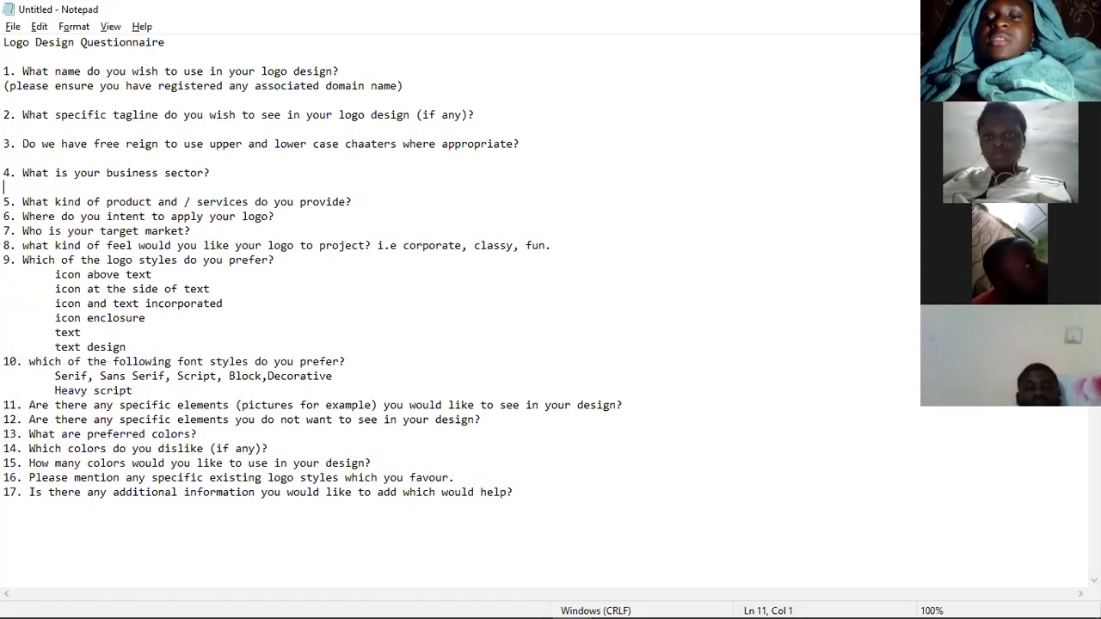
Step: Insert a blank line after each of questions 5 to 8 in the questionnaire
{"action": "left_click", "coordinate": [370, 201]}
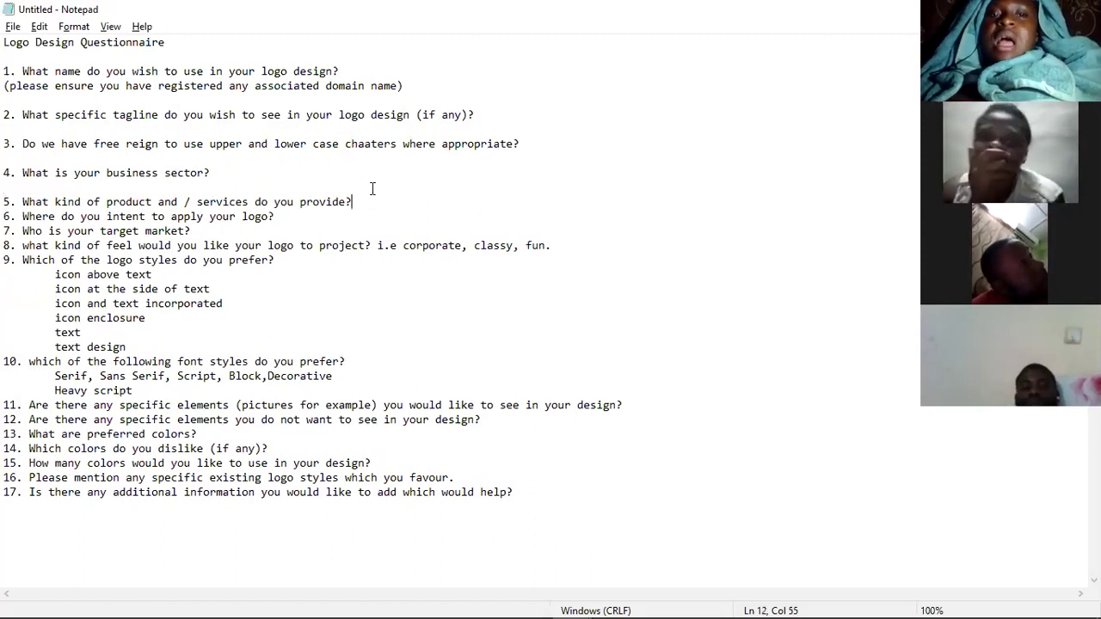
{"action": "key", "text": "Return"}
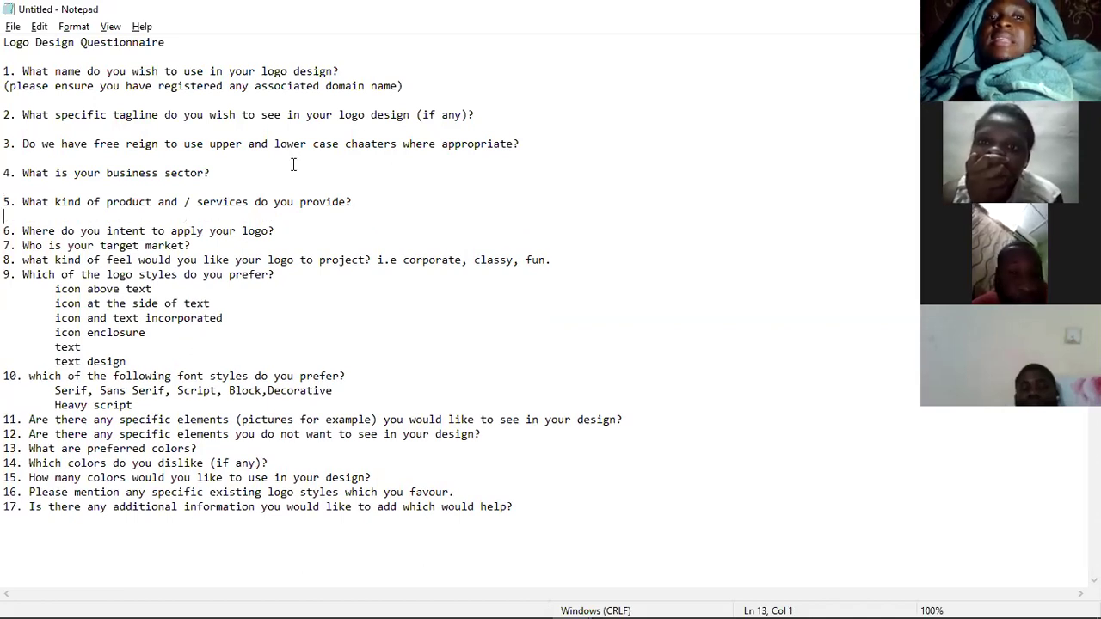
{"action": "left_click", "coordinate": [277, 229]}
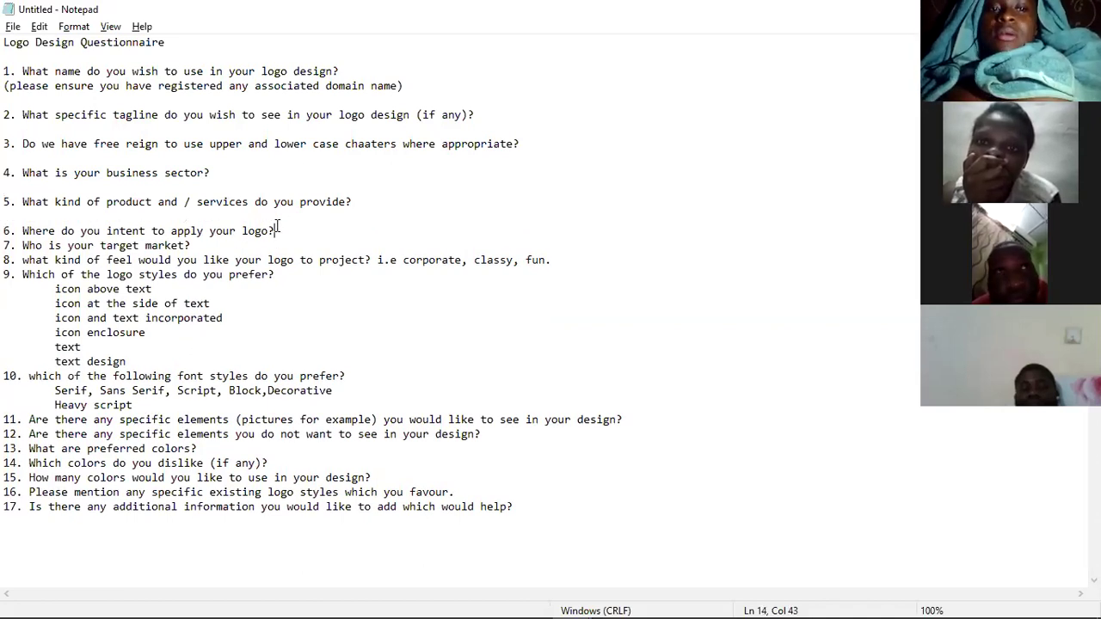
{"action": "key", "text": "Return"}
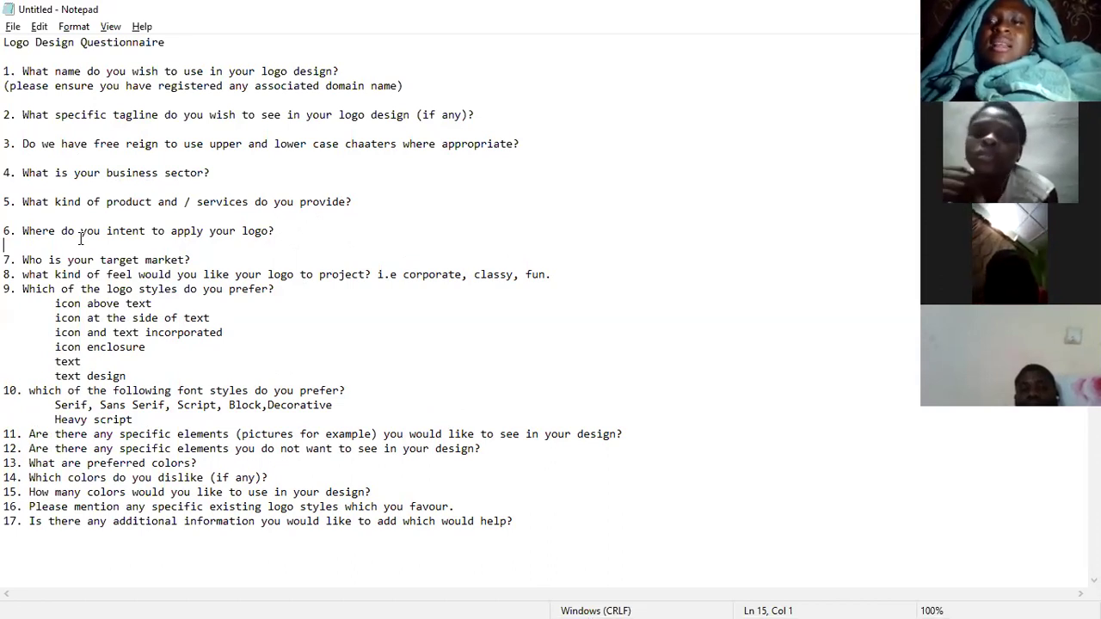
{"action": "left_click", "coordinate": [201, 258]}
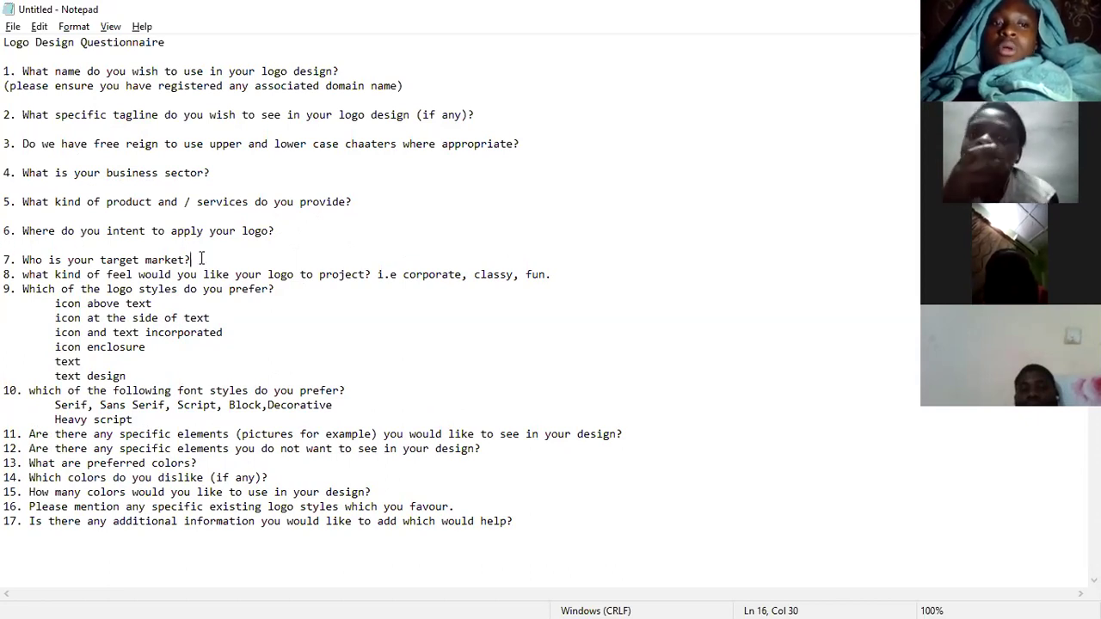
{"action": "key", "text": "Return"}
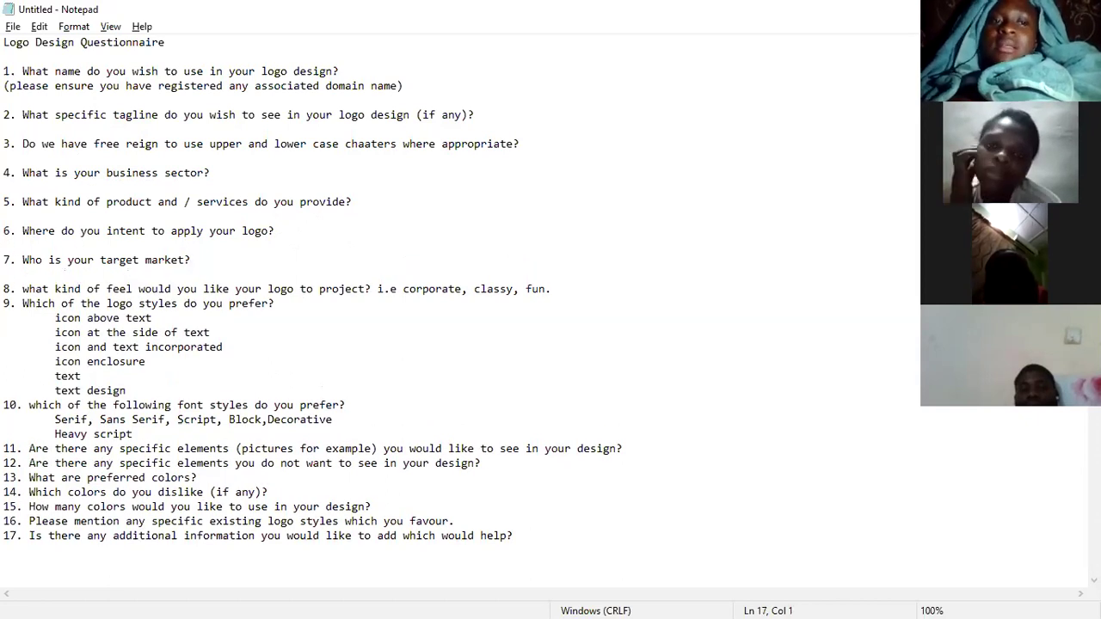
{"action": "left_click", "coordinate": [564, 290]}
{"action": "key", "text": "Return"}
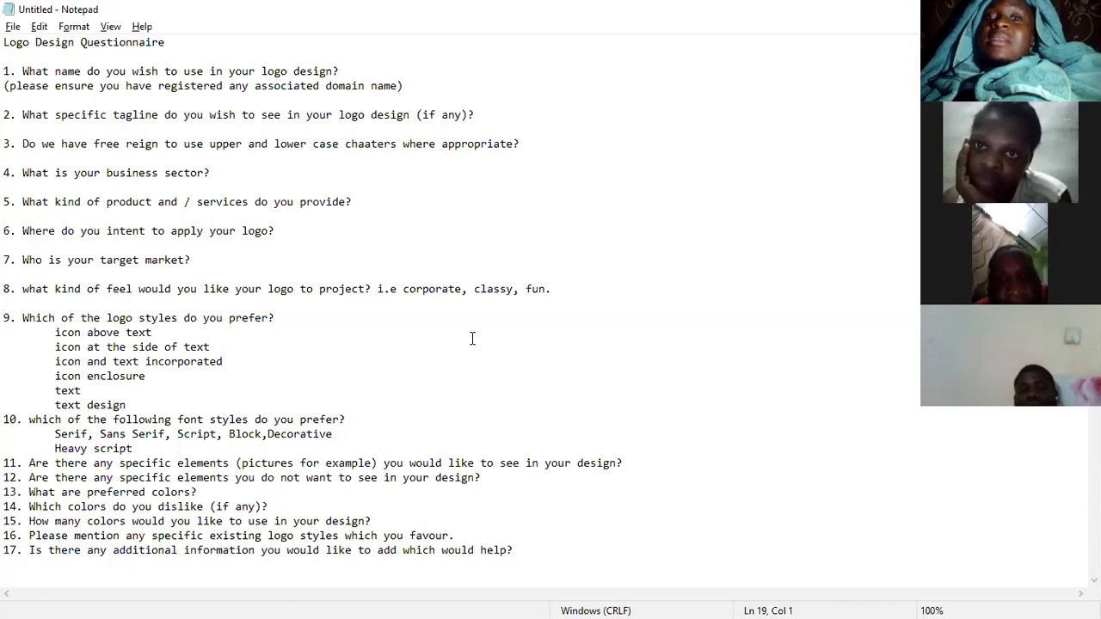
Step: Insert a blank line after question 9's list of logo styles and highlight its options from "icon above text" to "text design"
{"action": "left_click", "coordinate": [302, 318]}
{"action": "left_click", "coordinate": [207, 405]}
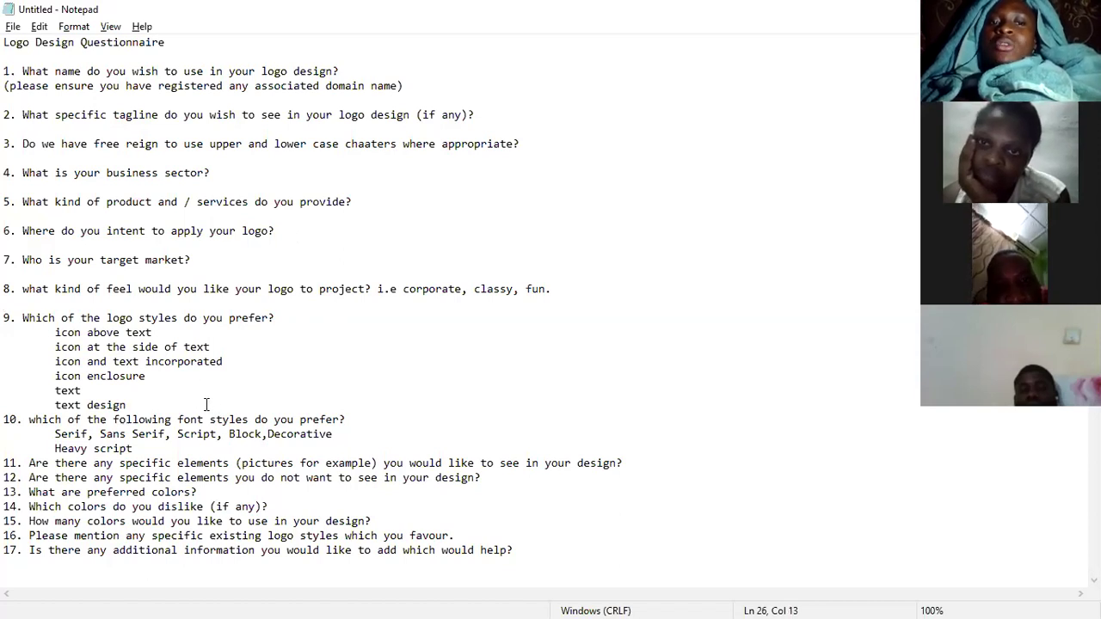
{"action": "key", "text": "Return"}
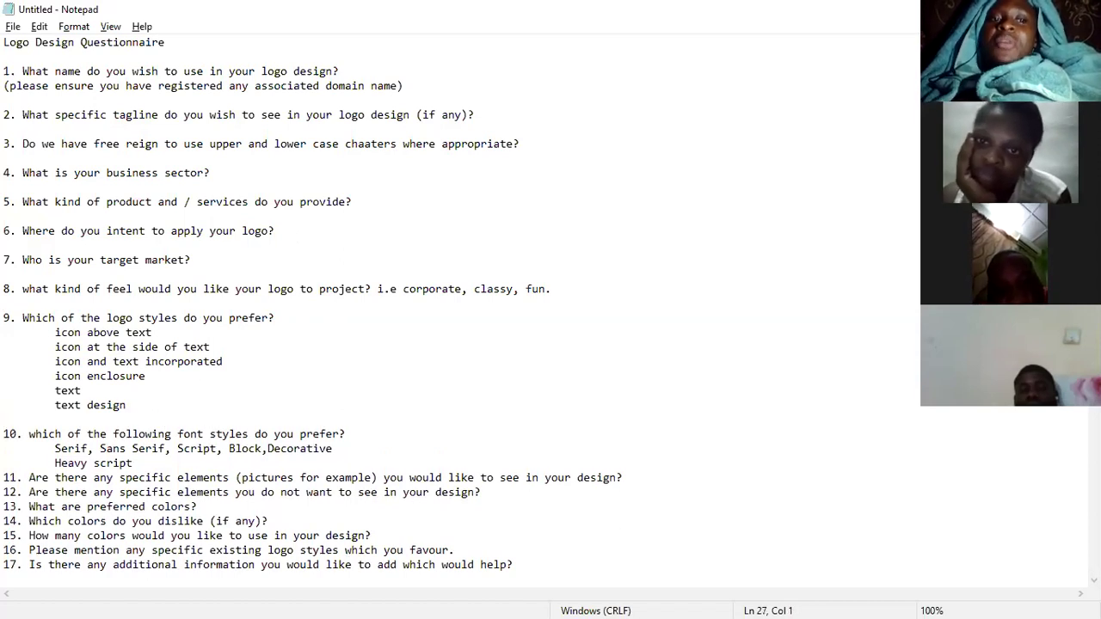
{"action": "left_click_drag", "start_coordinate": [57, 333], "coordinate": [127, 406]}
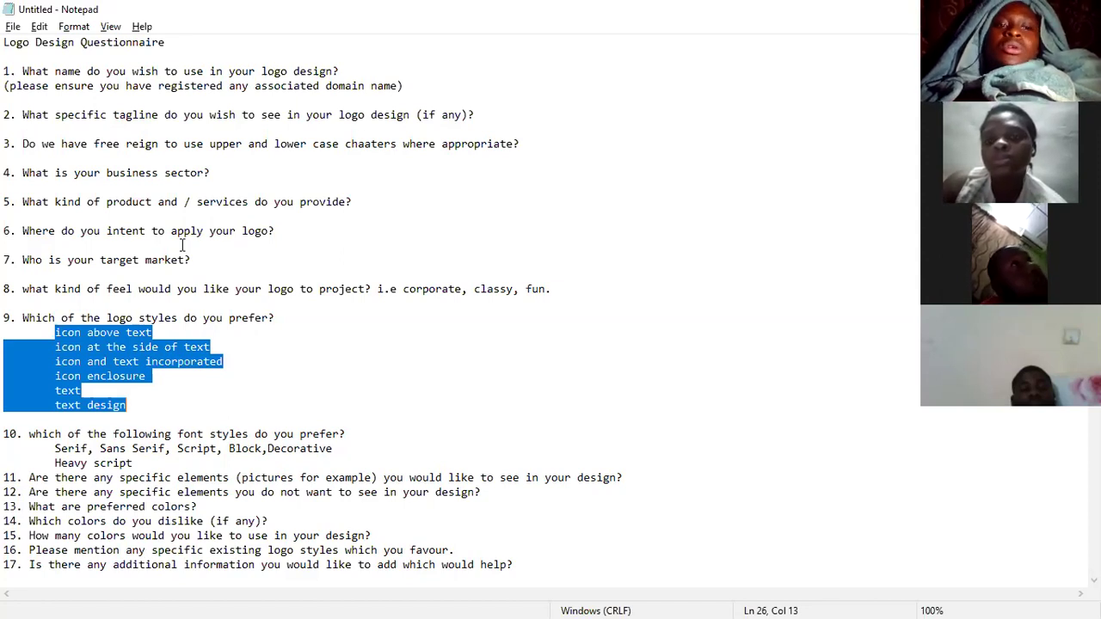
{"action": "left_click", "coordinate": [151, 409]}
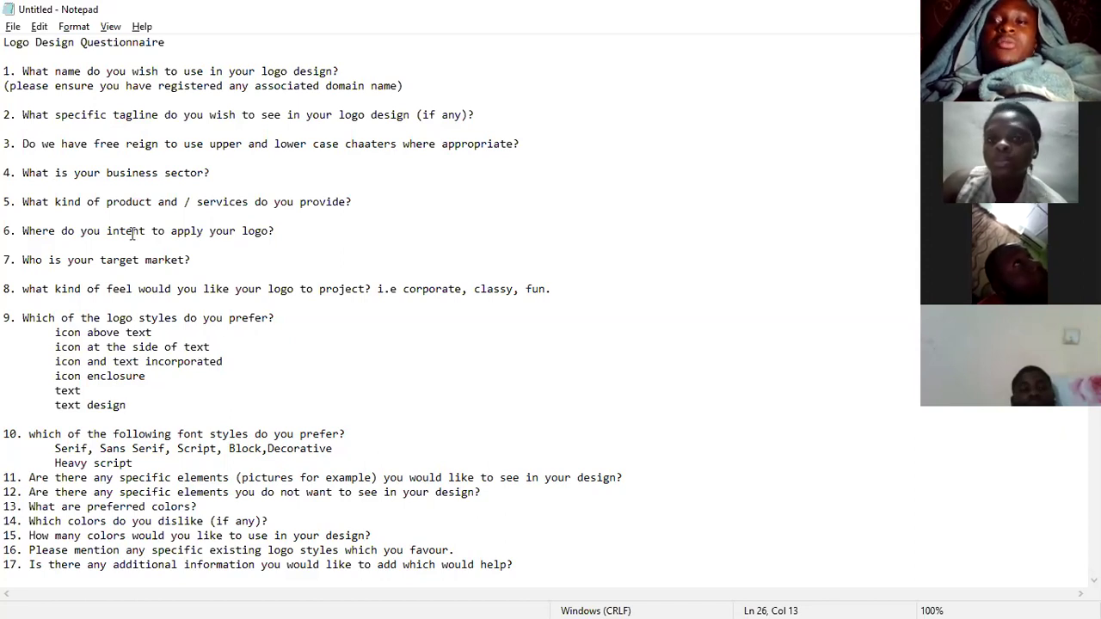
Step: Insert a blank line after each of questions 10 to 13, placing the first one below "Heavy script"
{"action": "left_click", "coordinate": [253, 466]}
{"action": "key", "text": "Return"}
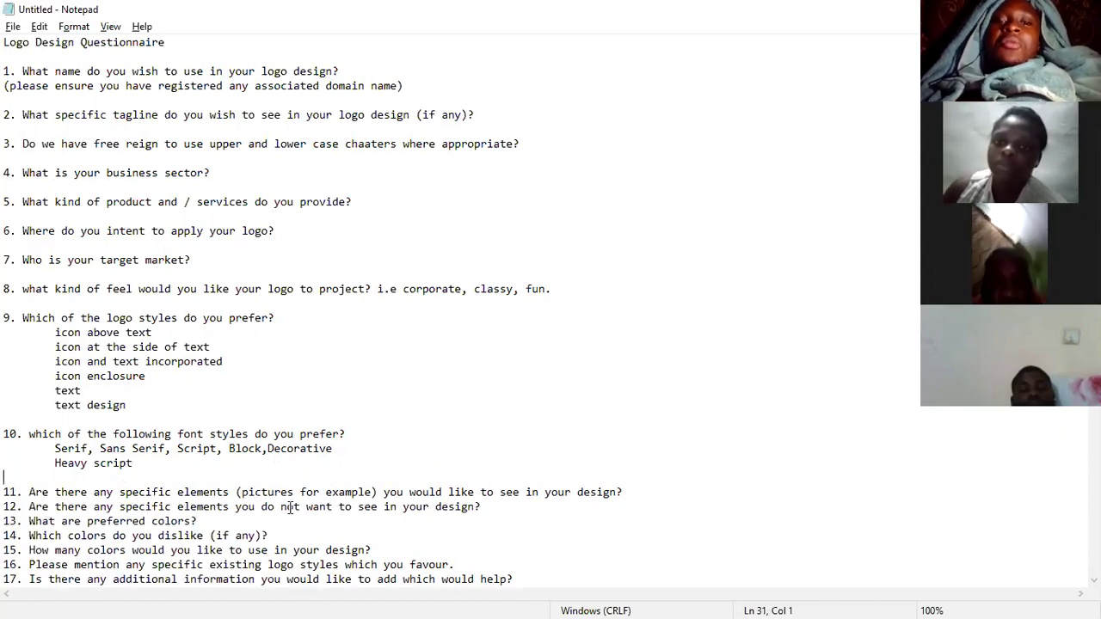
{"action": "left_click", "coordinate": [633, 492]}
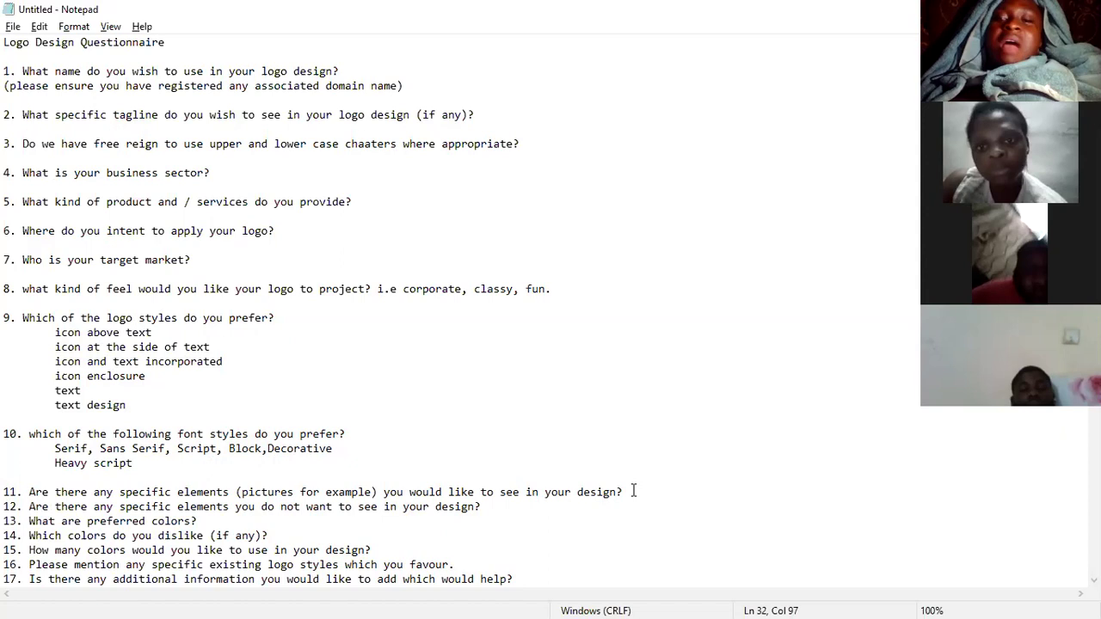
{"action": "key", "text": "Return"}
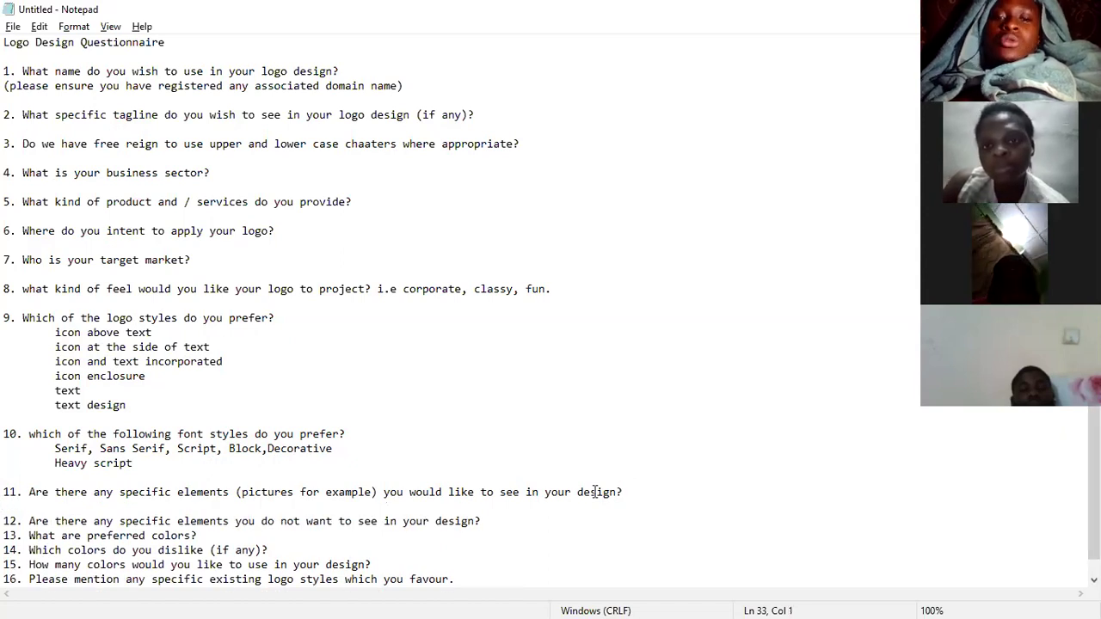
{"action": "left_click", "coordinate": [489, 522]}
{"action": "key", "text": "Return"}
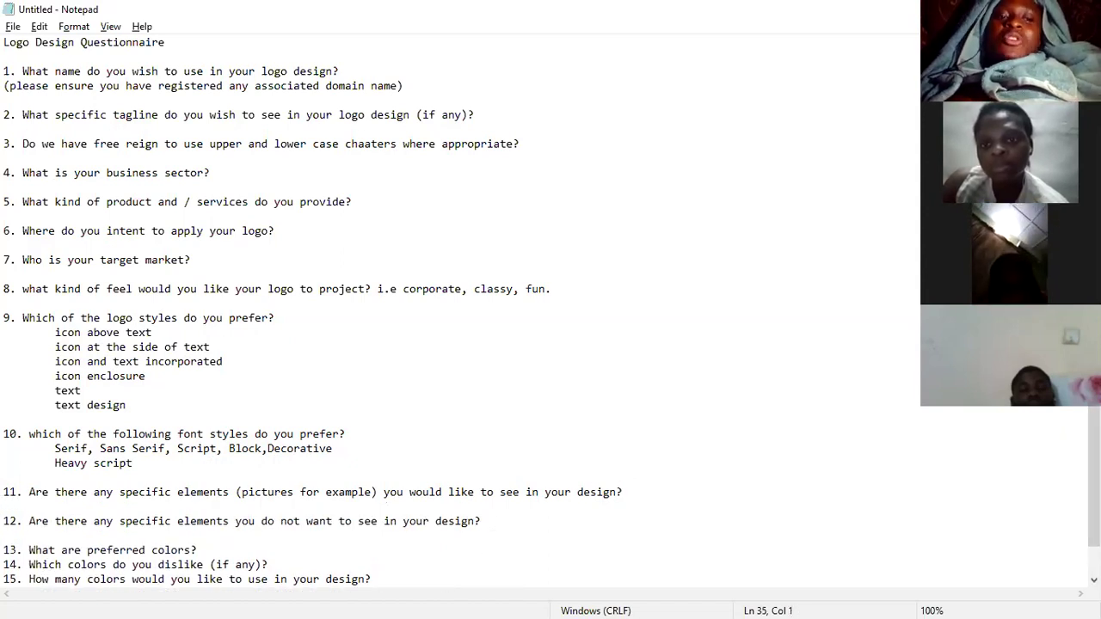
{"action": "left_click", "coordinate": [207, 546]}
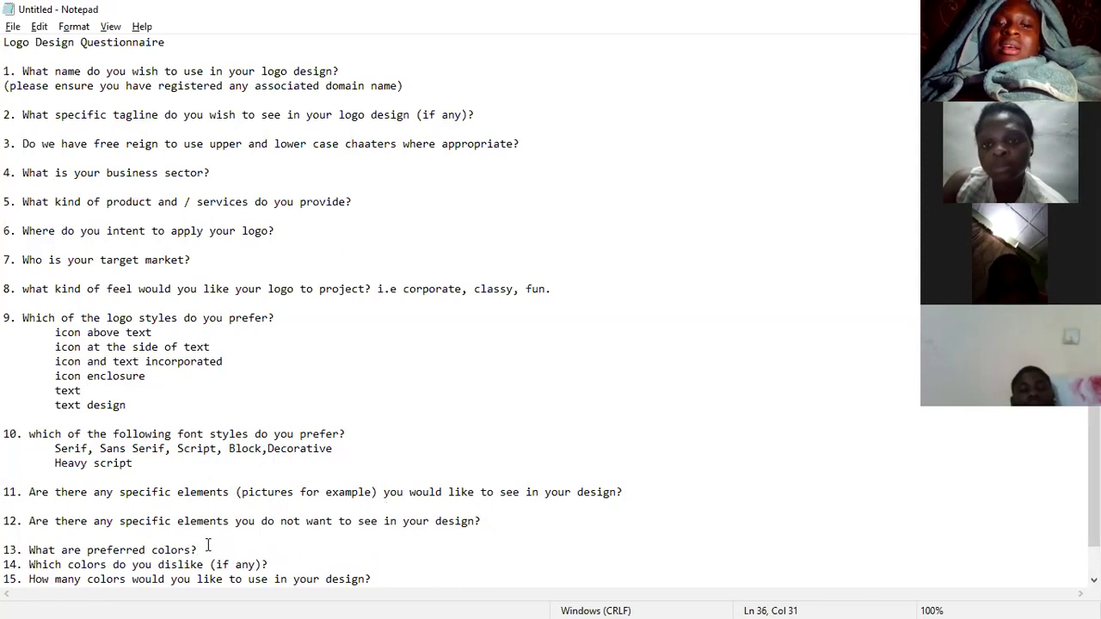
{"action": "key", "text": "Return"}
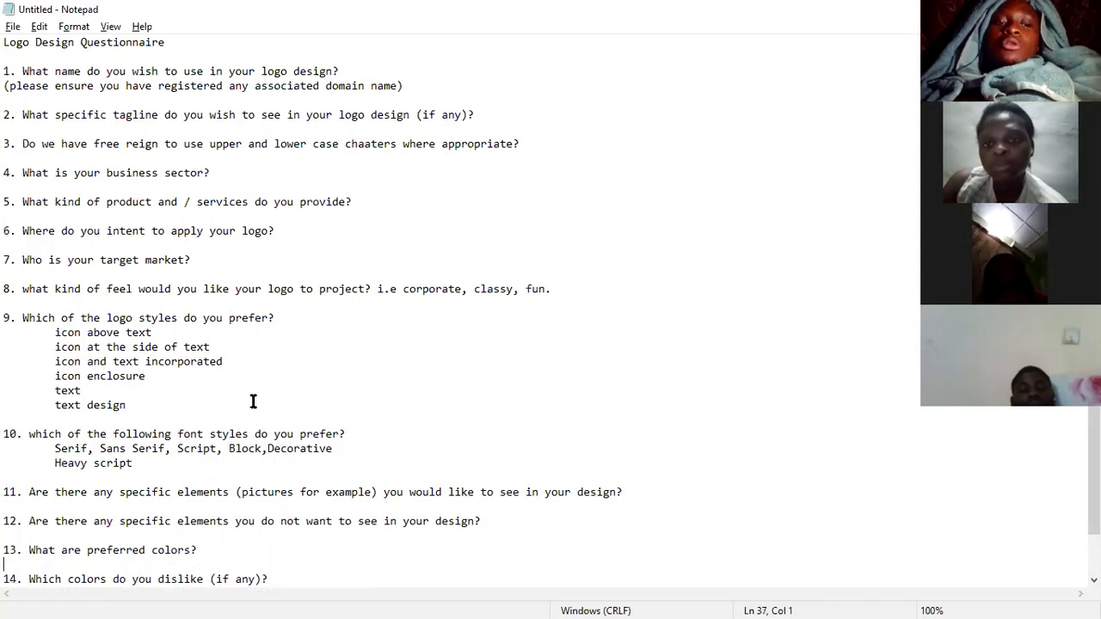
Step: Insert a blank line after each of questions 14 to 16 so the remaining questions are spaced out
{"action": "scroll", "coordinate": [249, 397], "scroll_direction": "down", "scroll_amount": 1}
{"action": "left_click", "coordinate": [310, 535]}
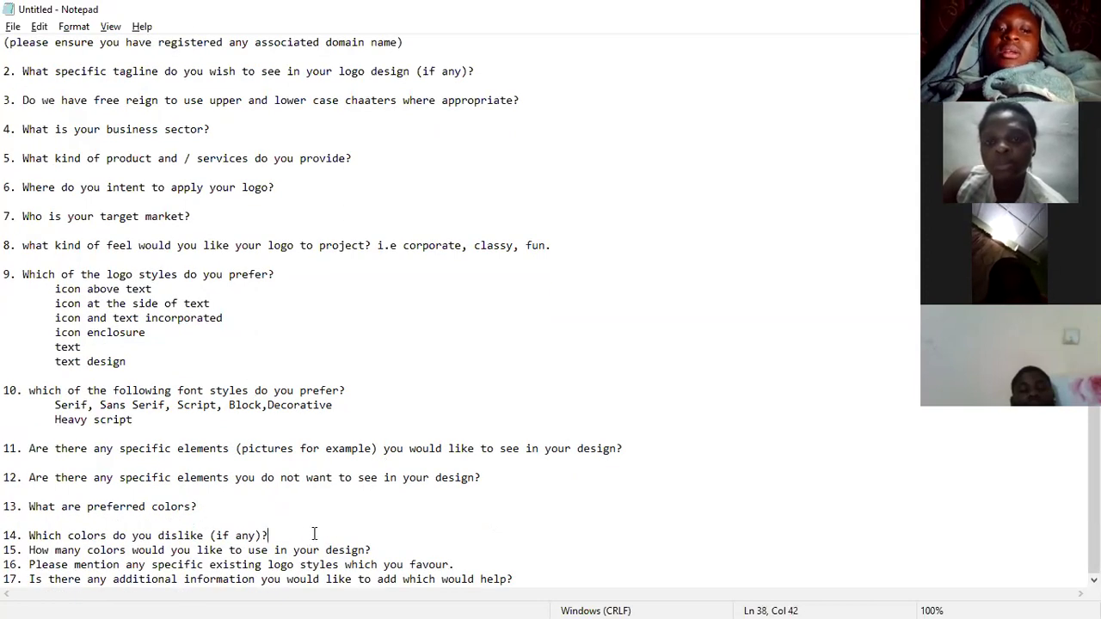
{"action": "key", "text": "Return"}
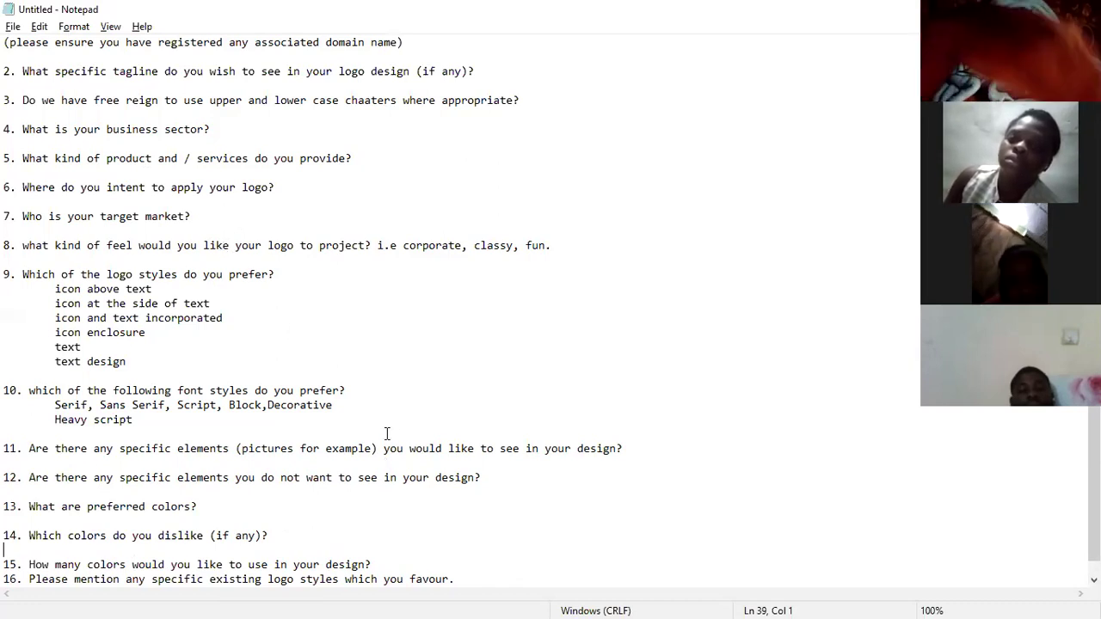
{"action": "scroll", "coordinate": [331, 428], "scroll_direction": "down", "scroll_amount": 1}
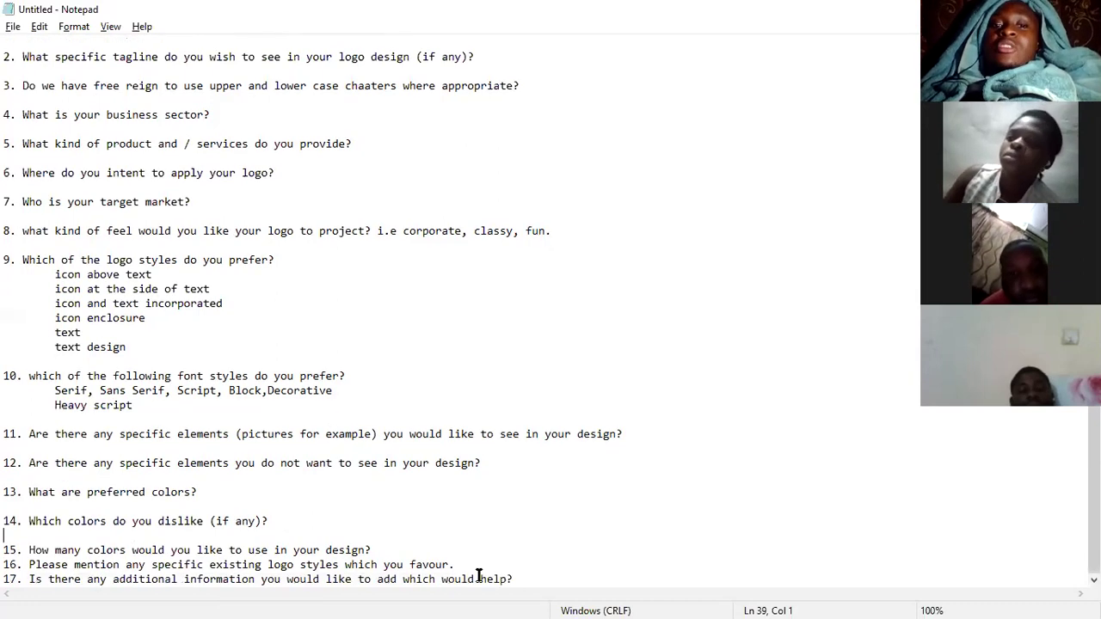
{"action": "left_click", "coordinate": [403, 546]}
{"action": "key", "text": "Return"}
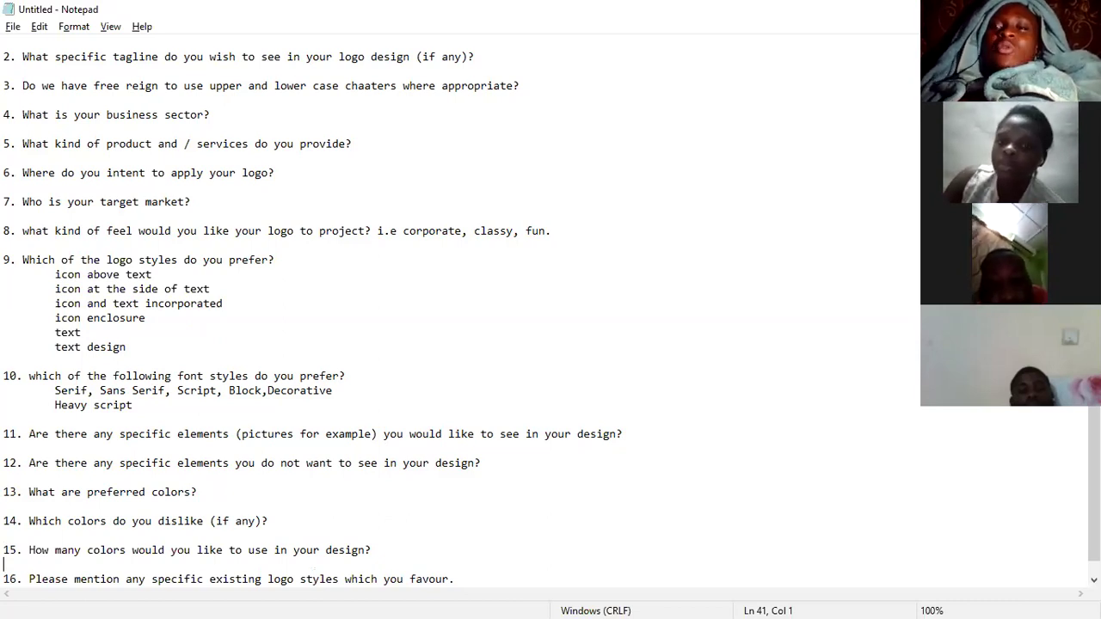
{"action": "scroll", "coordinate": [226, 585], "scroll_direction": "down", "scroll_amount": 1}
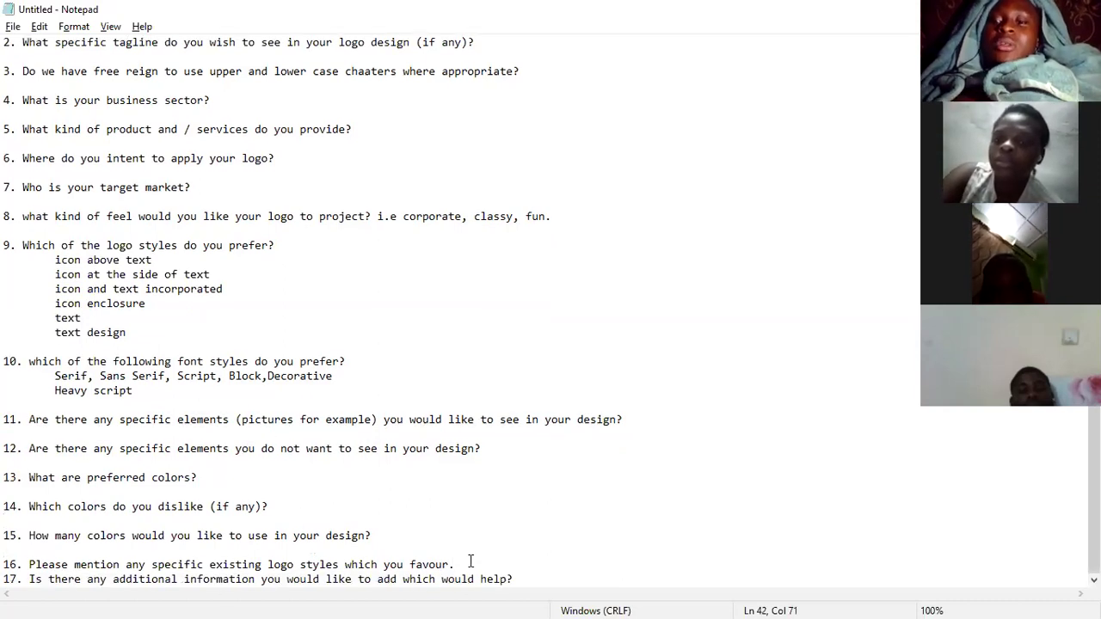
{"action": "key", "text": "Return"}
{"action": "scroll", "coordinate": [277, 468], "scroll_direction": "down", "scroll_amount": 1}
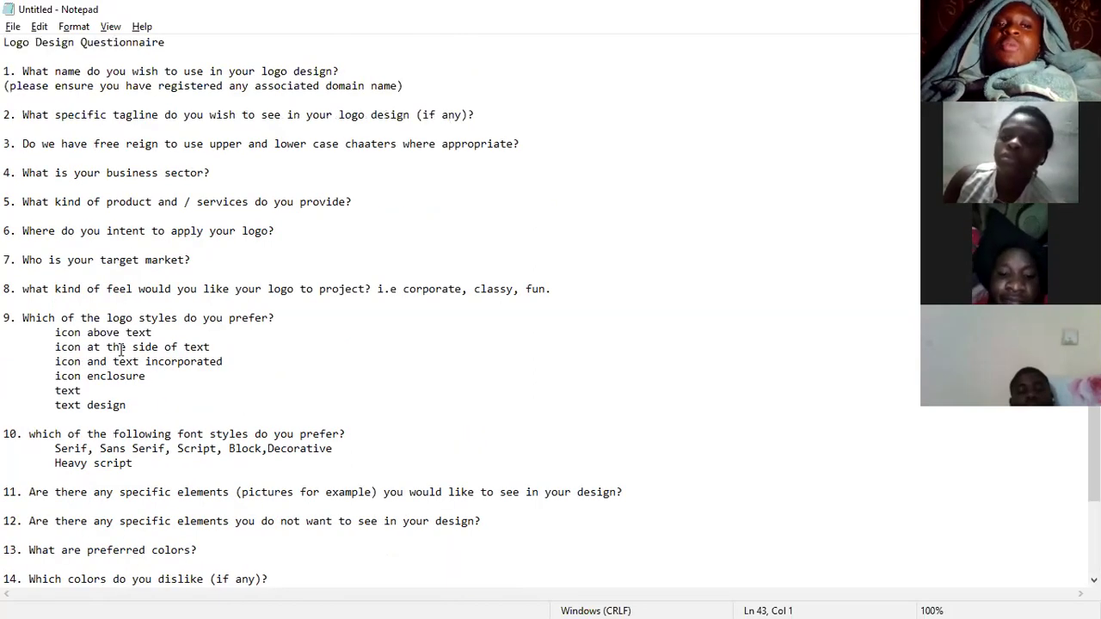
Step: Review the questionnaire from its title, highlighting the whole text and then questions 14 to 17
{"action": "scroll", "coordinate": [43, 479], "scroll_direction": "up", "scroll_amount": 2}
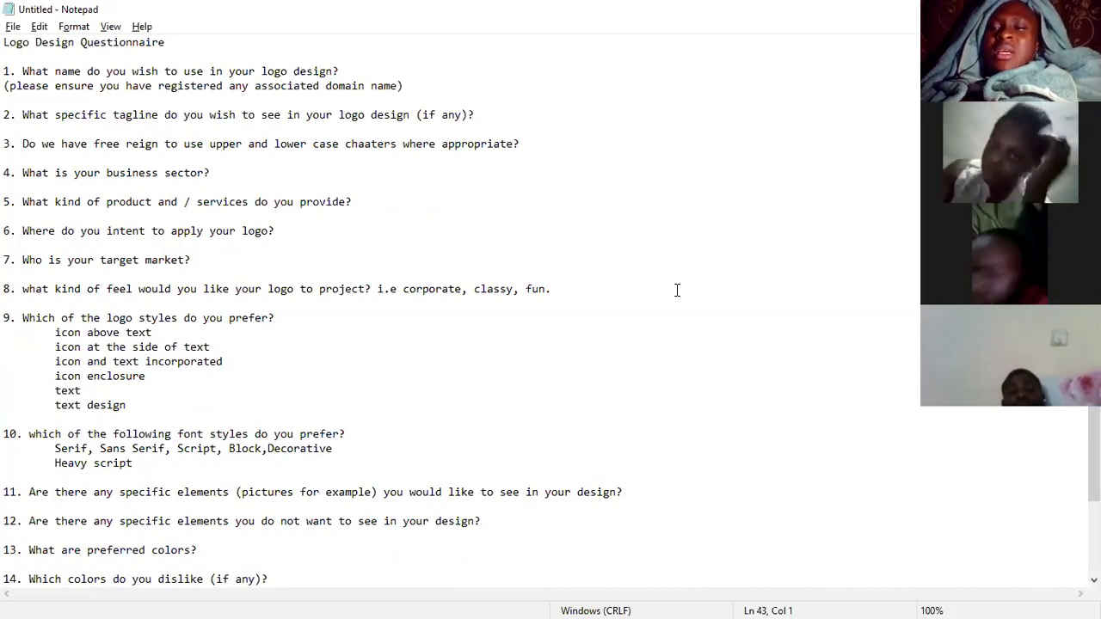
{"action": "left_click", "coordinate": [349, 174]}
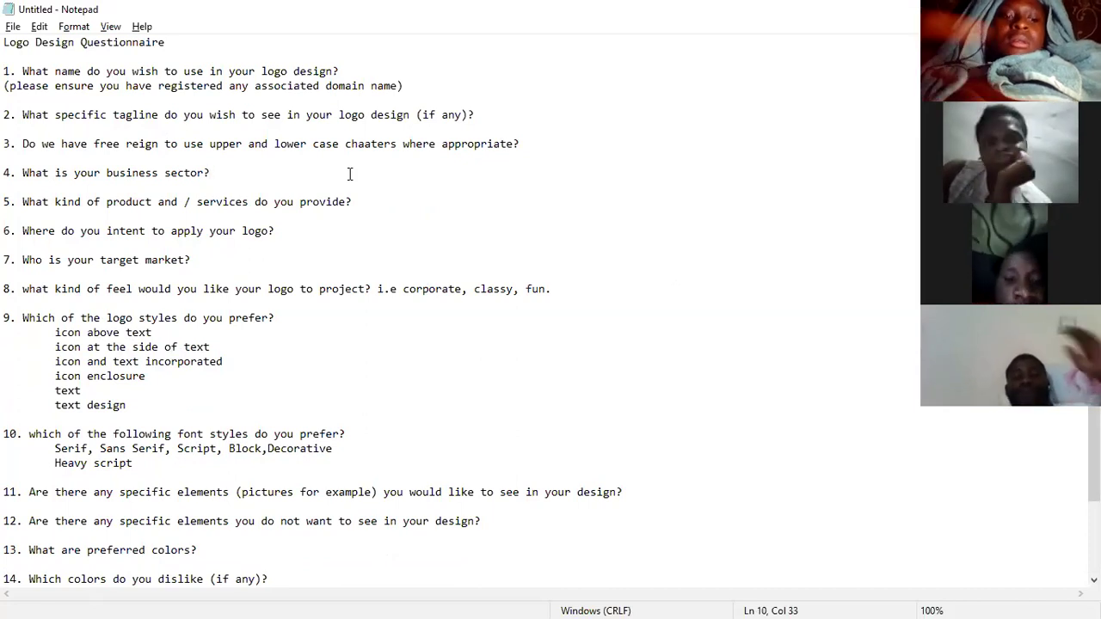
{"action": "key", "text": "ctrl+a"}
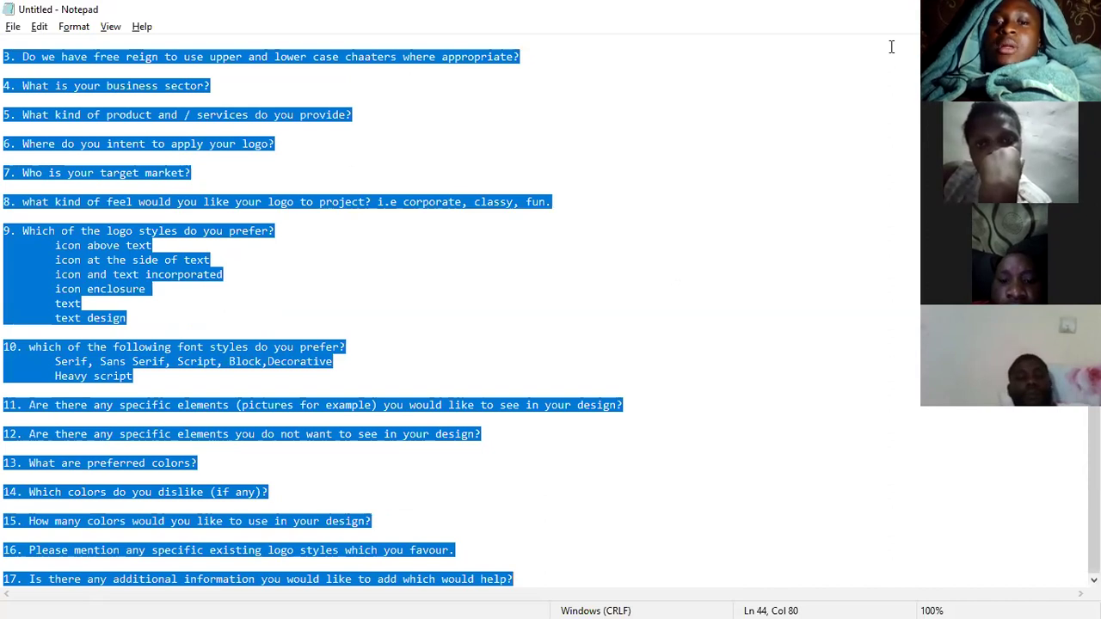
{"action": "key", "text": "Right"}
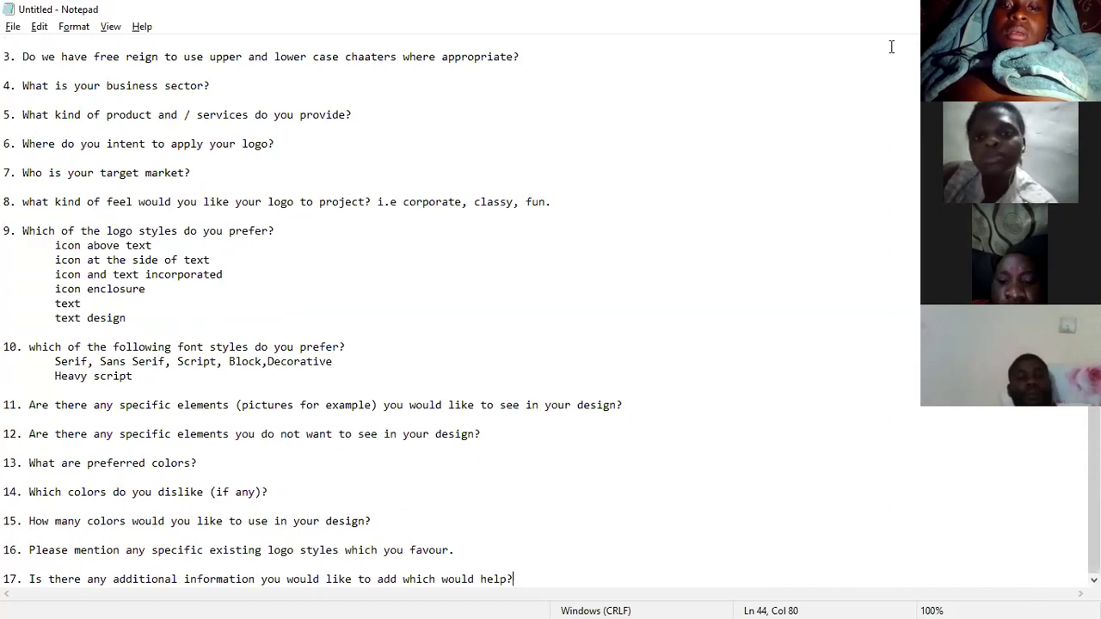
{"action": "key", "text": "alt+Tab"}
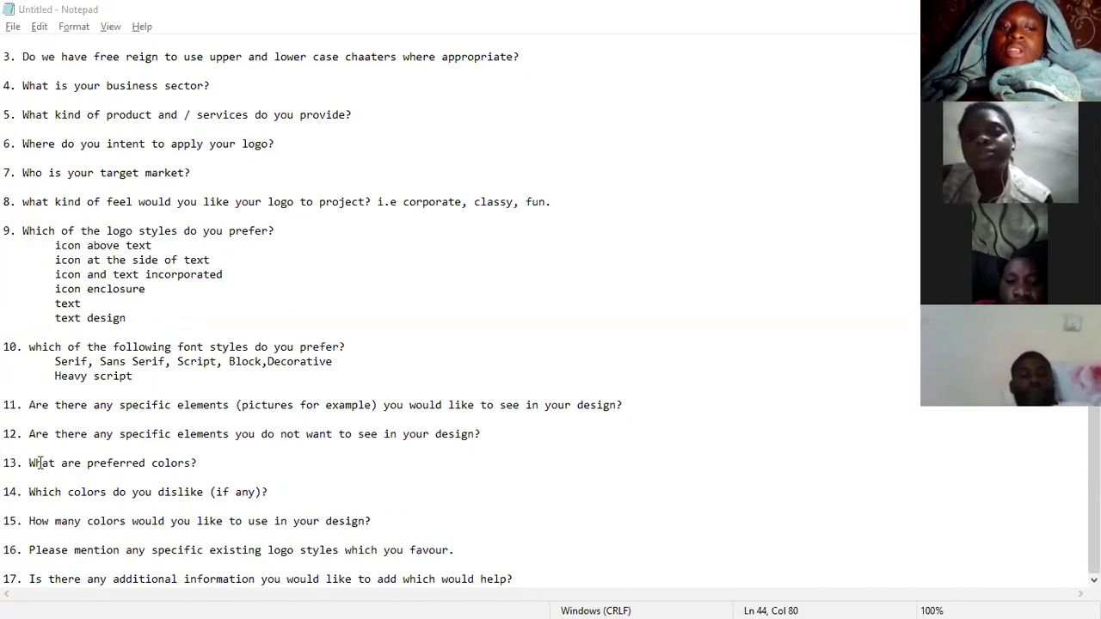
{"action": "left_click_drag", "start_coordinate": [340, 598], "coordinate": [542, 599]}
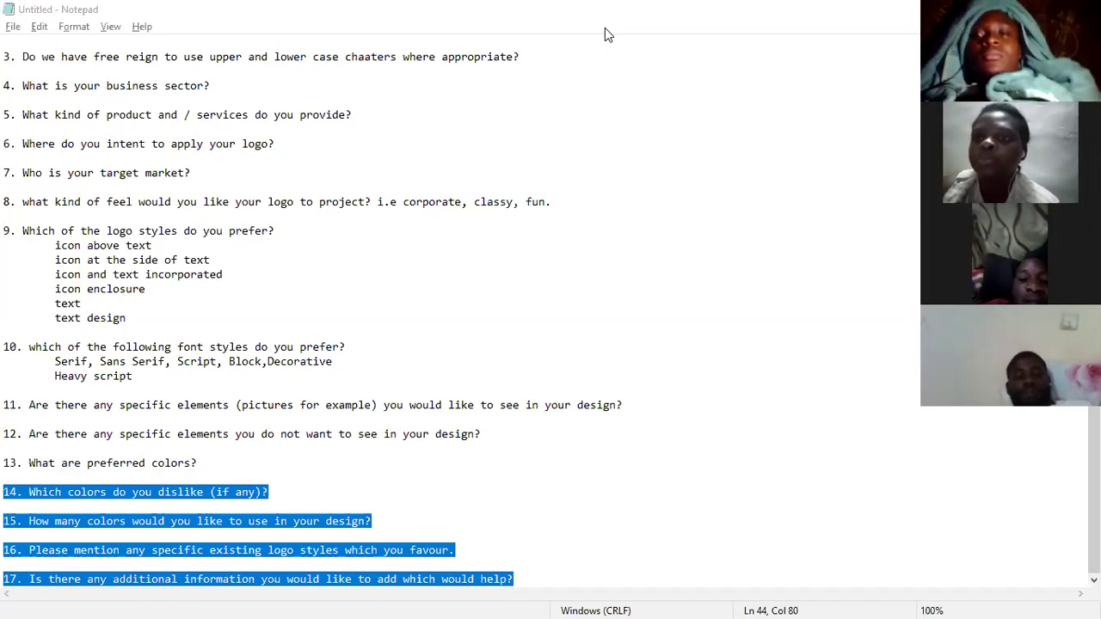
Step: Switch to CorelDRAW and examine the BBC NEWS card with the portrait, up close and beside the other designs
{"action": "key", "text": "alt+Tab"}
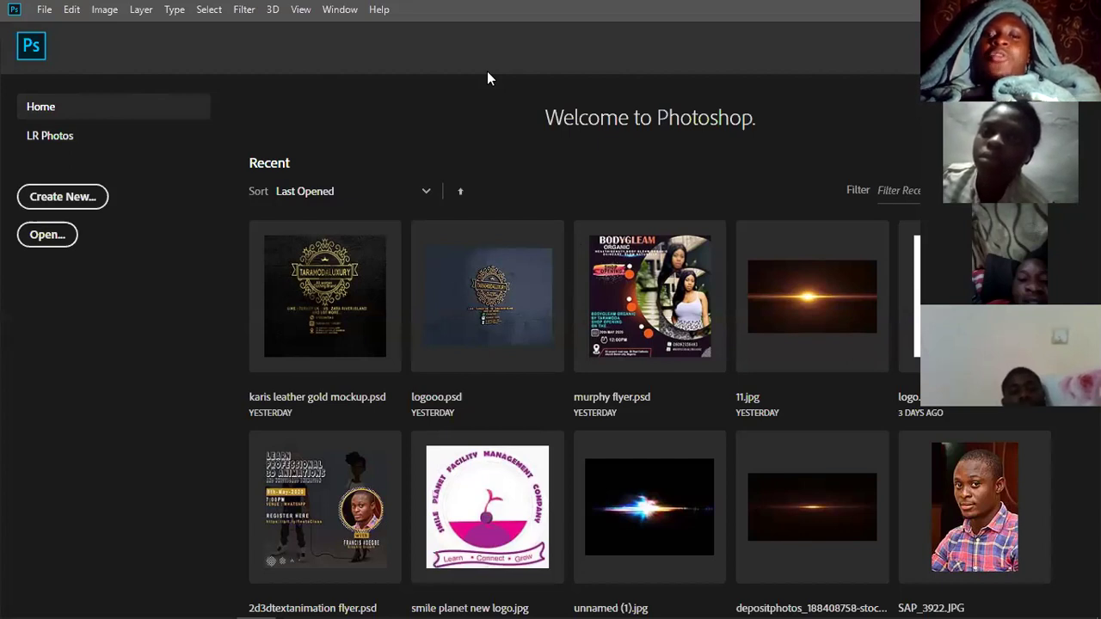
{"action": "key", "text": "alt+Tab"}
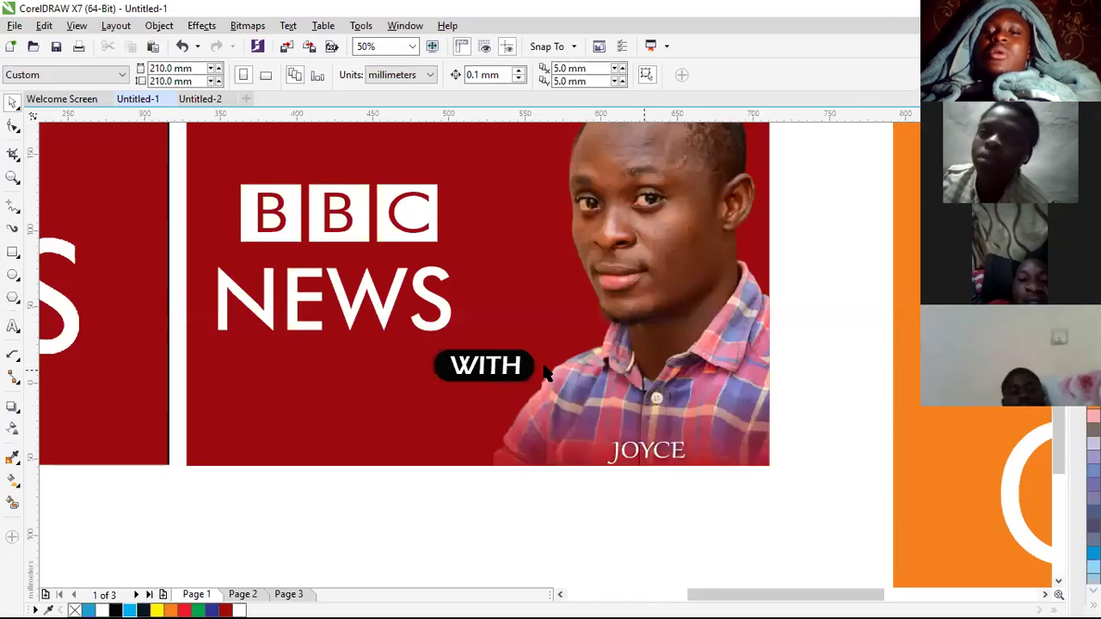
{"action": "scroll", "coordinate": [497, 370], "scroll_direction": "down", "scroll_amount": 1}
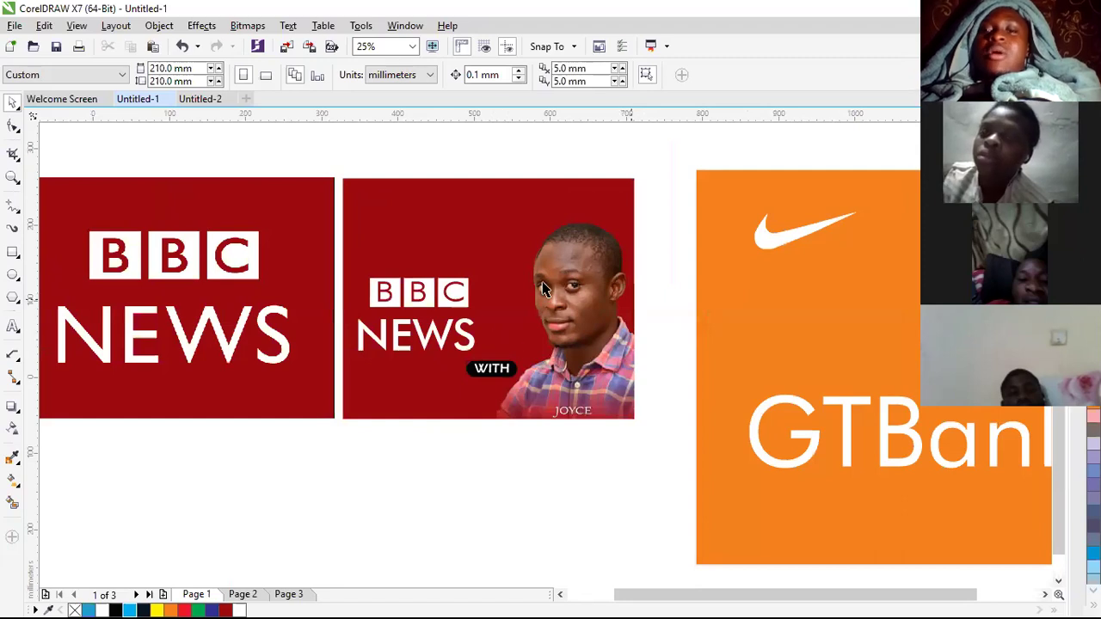
{"action": "scroll", "coordinate": [518, 329], "scroll_direction": "up", "scroll_amount": 2}
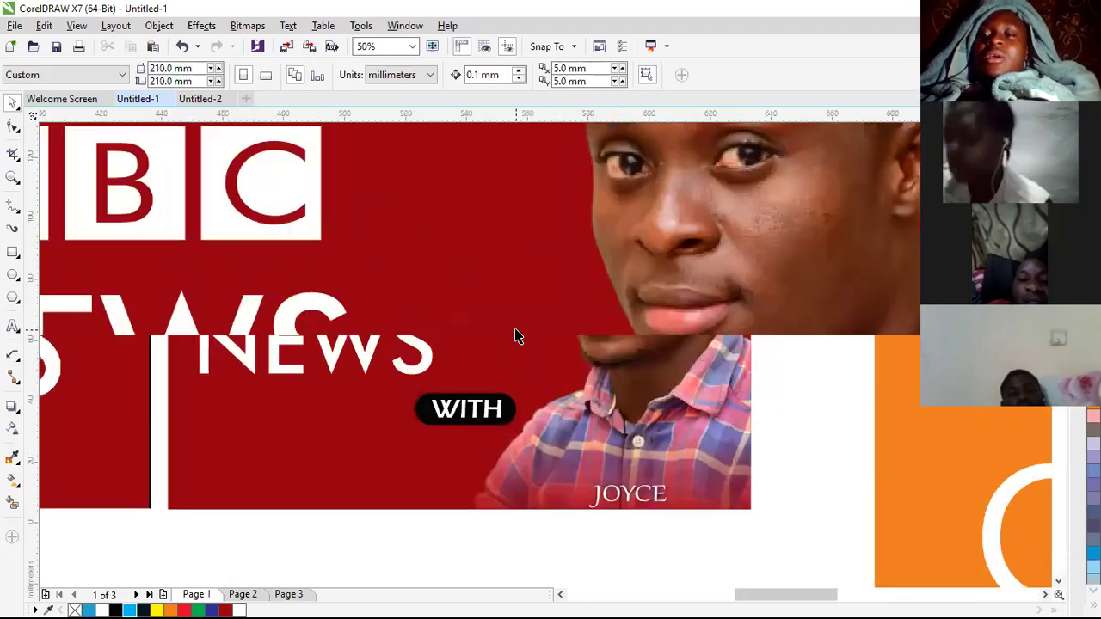
{"action": "scroll", "coordinate": [518, 336], "scroll_direction": "down", "scroll_amount": 2}
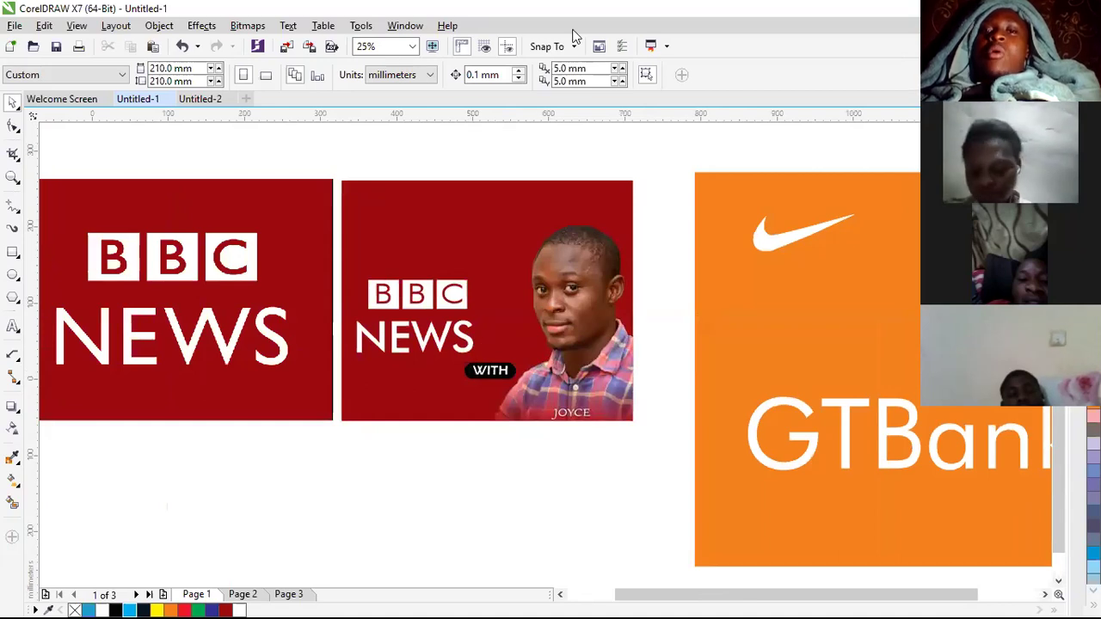
Step: Switch to Photoshop and look through the recent files on its home screen, down to karis banner.psd
{"action": "key", "text": "alt+Tab"}
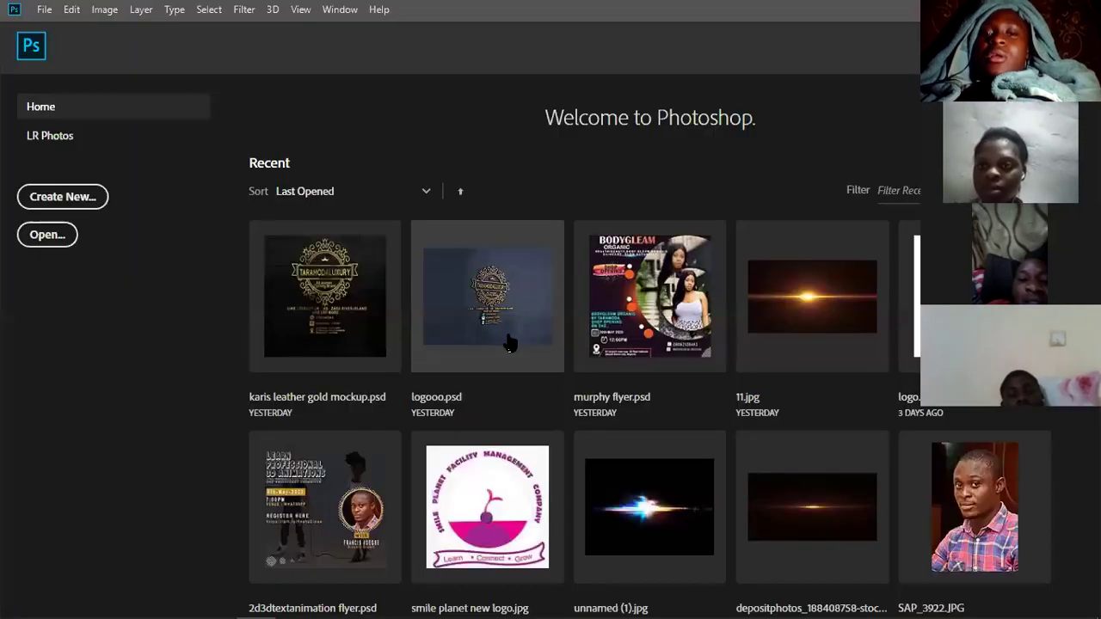
{"action": "scroll", "coordinate": [578, 424], "scroll_direction": "down", "scroll_amount": 4}
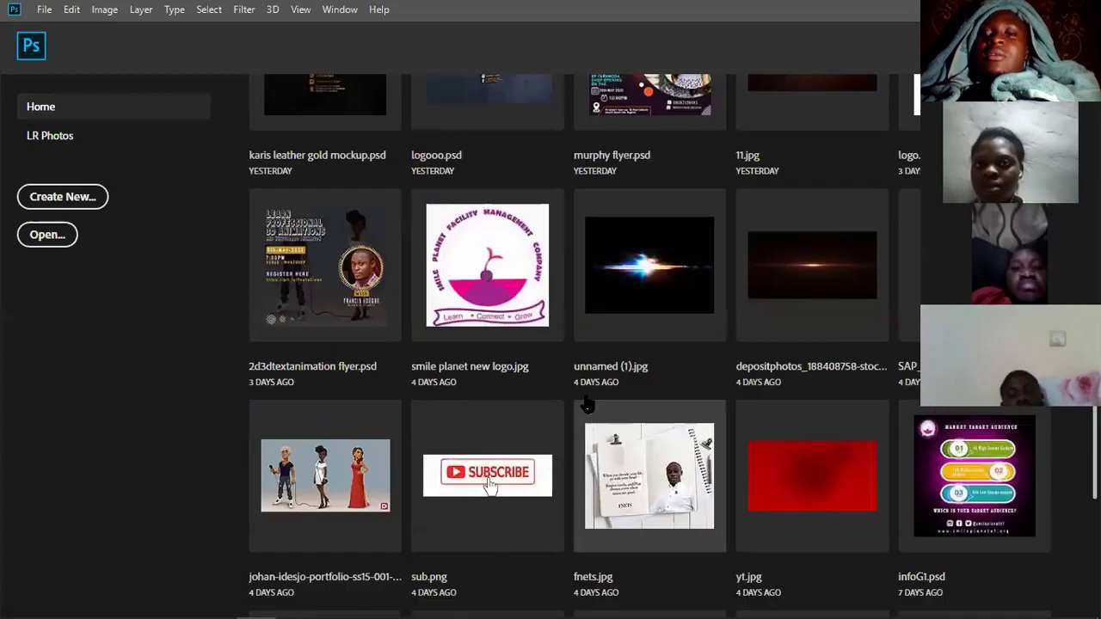
{"action": "scroll", "coordinate": [604, 312], "scroll_direction": "up", "scroll_amount": 2}
{"action": "scroll", "coordinate": [602, 314], "scroll_direction": "up", "scroll_amount": 3}
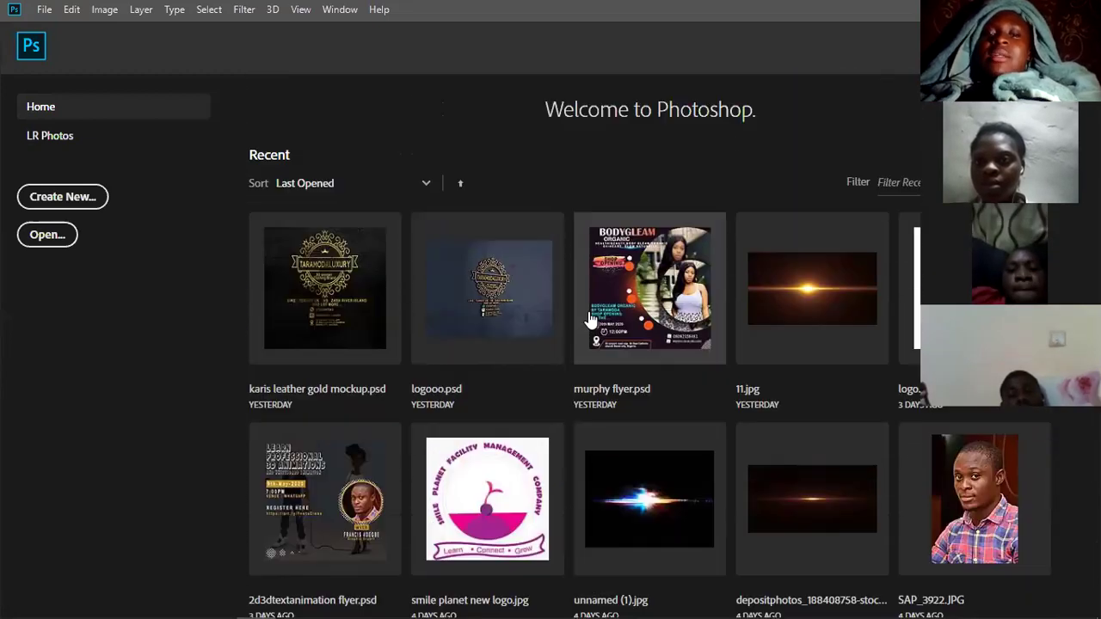
{"action": "scroll", "coordinate": [585, 319], "scroll_direction": "down", "scroll_amount": 4}
{"action": "scroll", "coordinate": [582, 325], "scroll_direction": "down", "scroll_amount": 3}
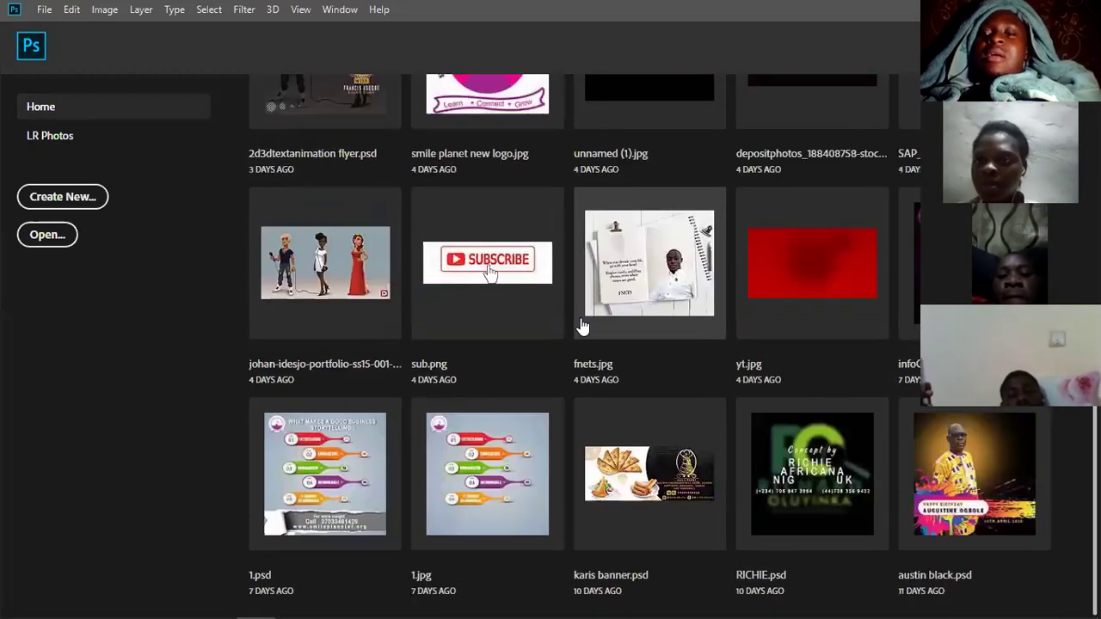
{"action": "scroll", "coordinate": [582, 325], "scroll_direction": "up", "scroll_amount": 1}
{"action": "scroll", "coordinate": [581, 326], "scroll_direction": "up", "scroll_amount": 5}
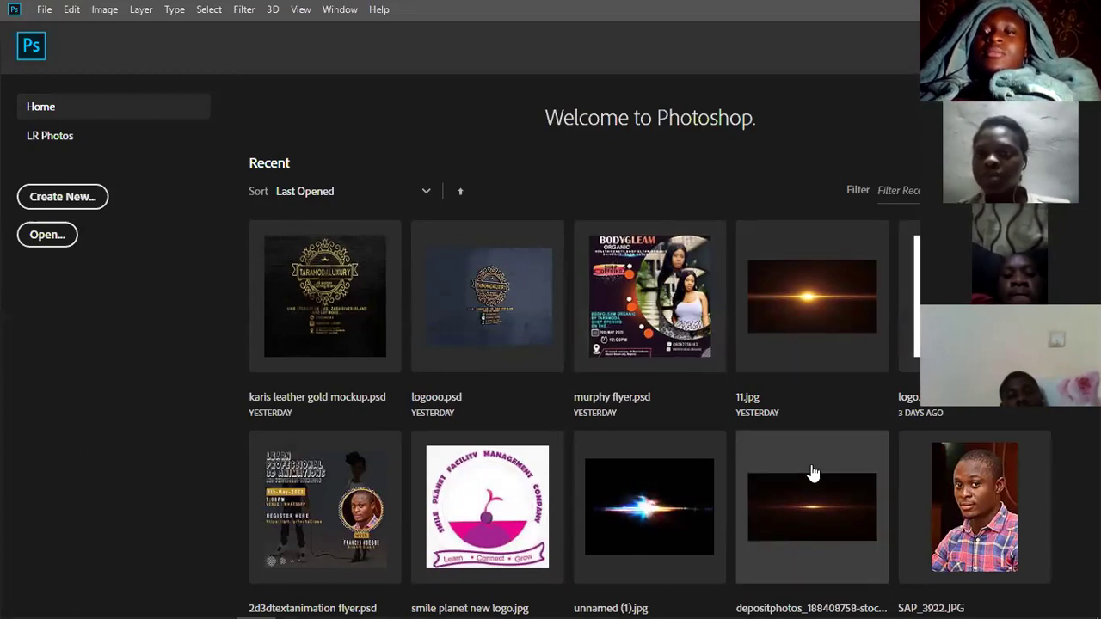
{"action": "scroll", "coordinate": [834, 422], "scroll_direction": "down", "scroll_amount": 5}
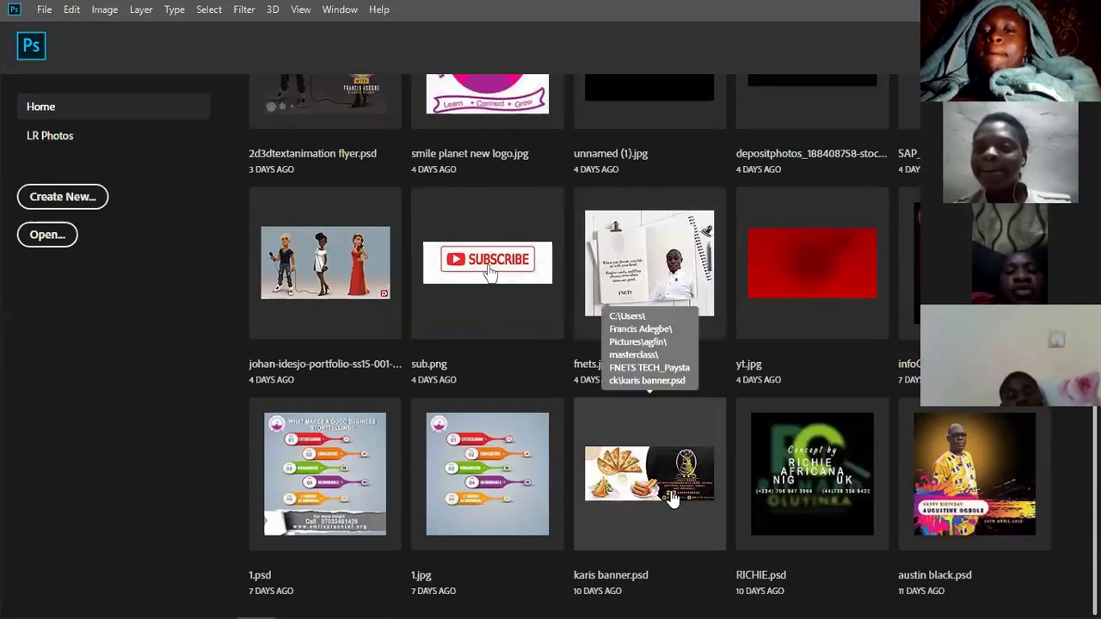
Step: Check the new document setup, close it without creating anything, and view the karis banner.psd design up close and in full
{"action": "key", "text": "ctrl+n"}
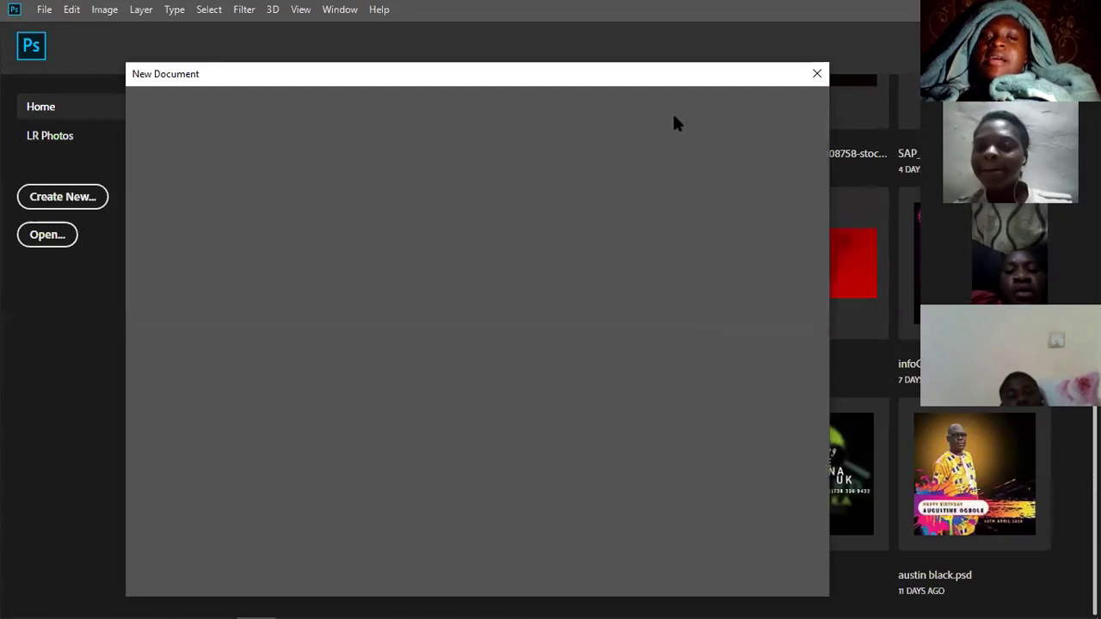
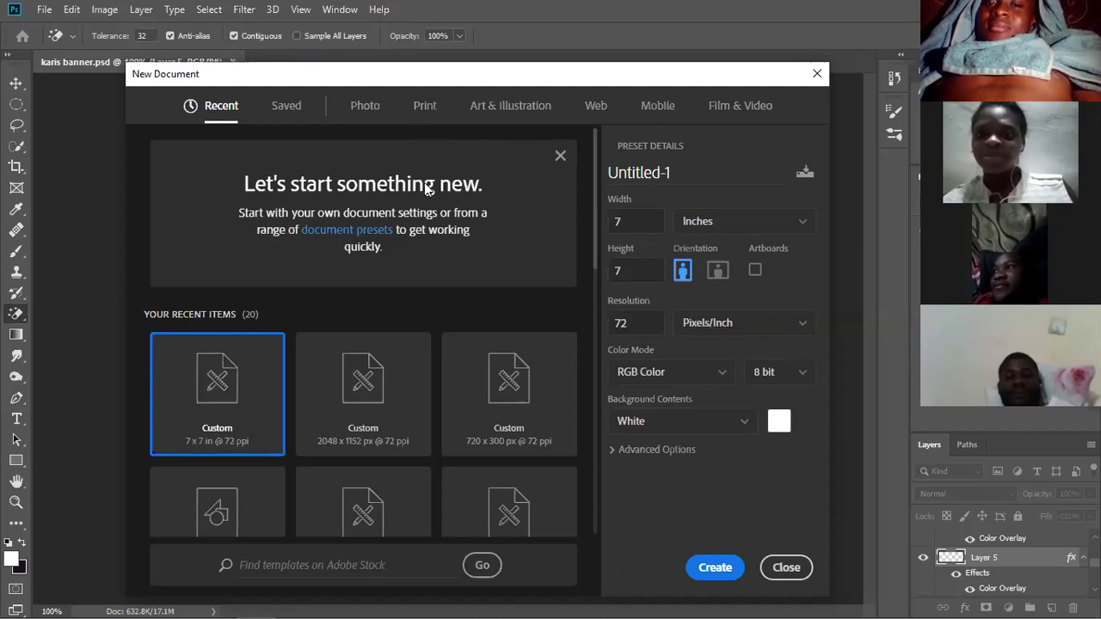
{"action": "left_click", "coordinate": [817, 76]}
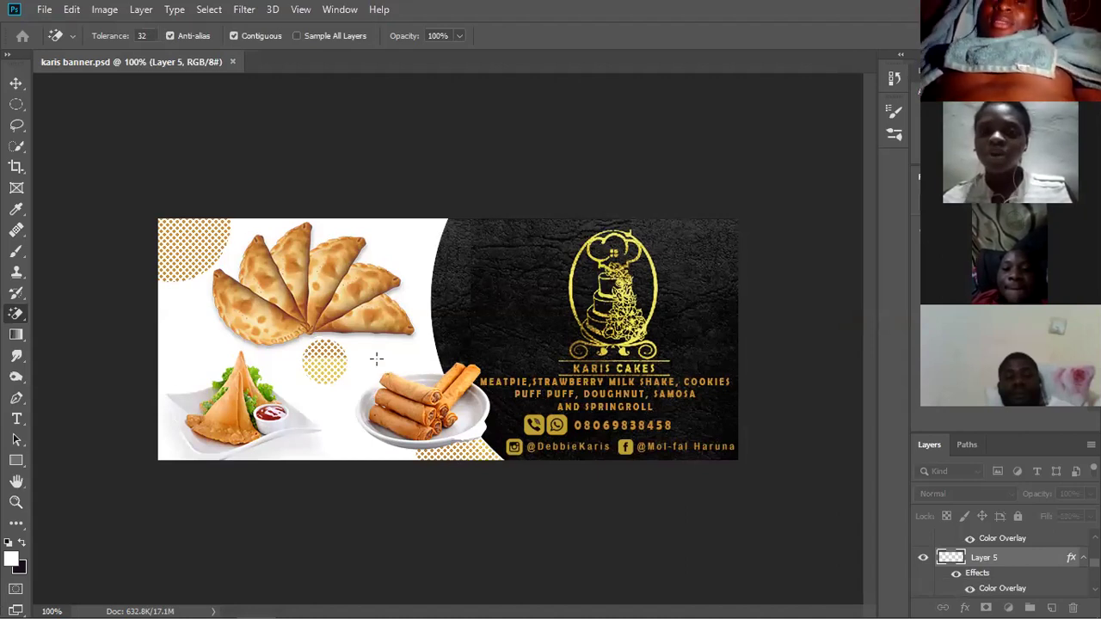
{"action": "key", "text": "ctrl+plus"}
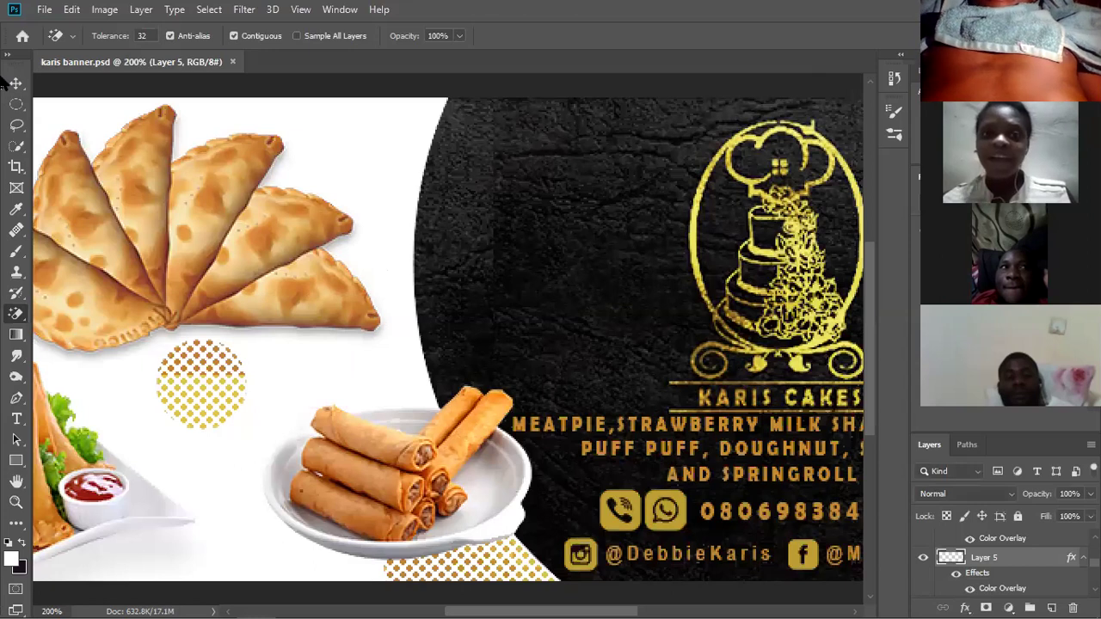
{"action": "key", "text": "ctrl+minus"}
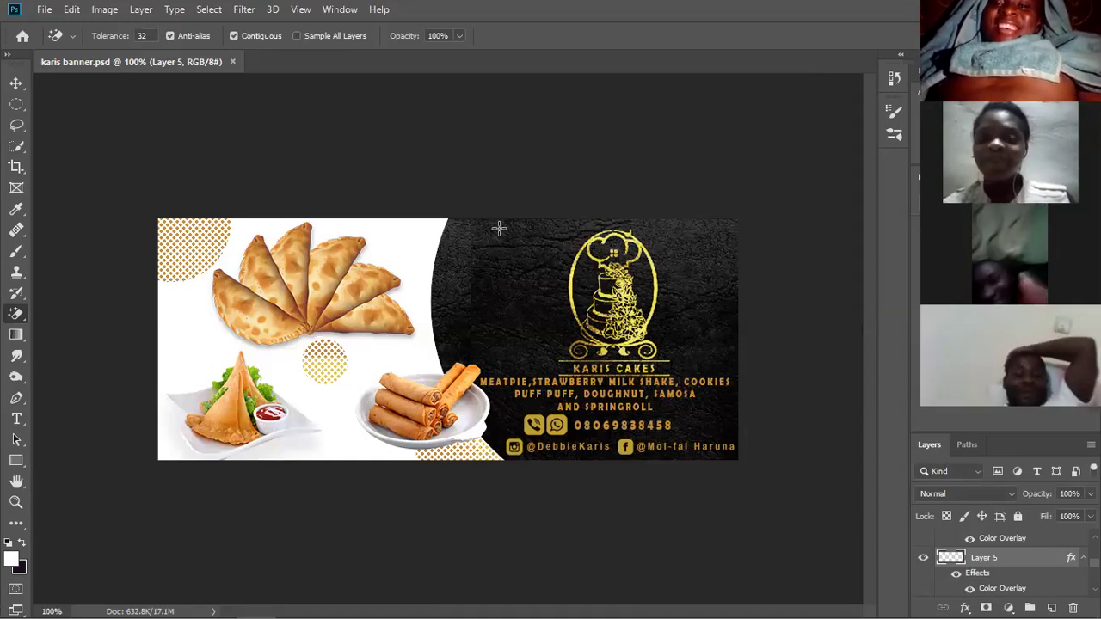
Step: Use the Move tool to pick out the karis banner's elements: the meat pies, samosa plate, dotted patterns and dark panel
{"action": "left_click", "coordinate": [16, 82]}
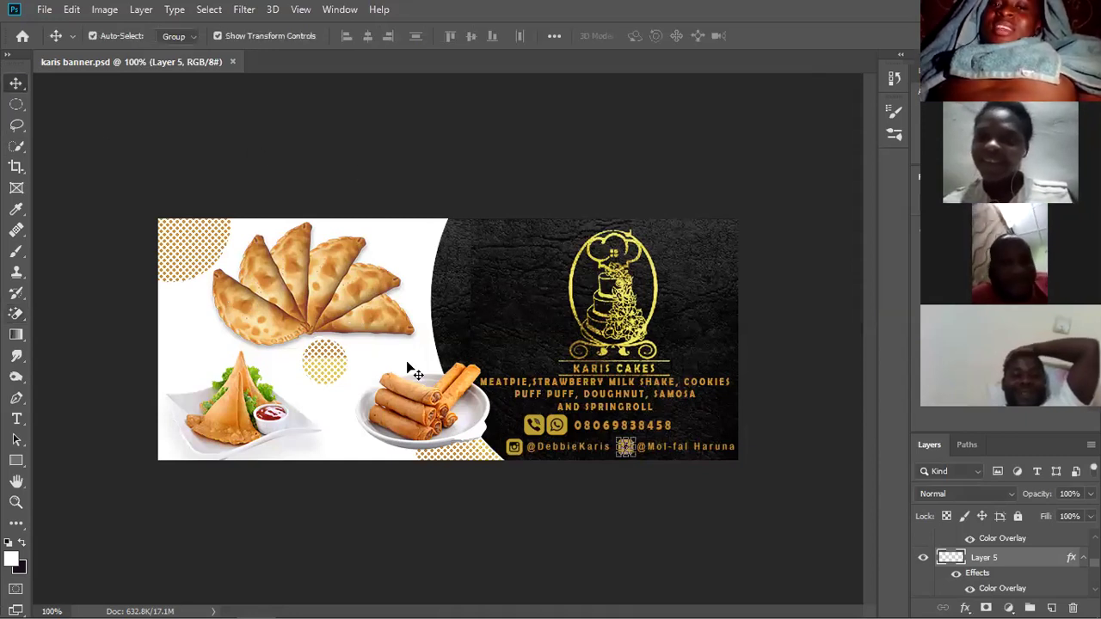
{"action": "left_click", "coordinate": [409, 338]}
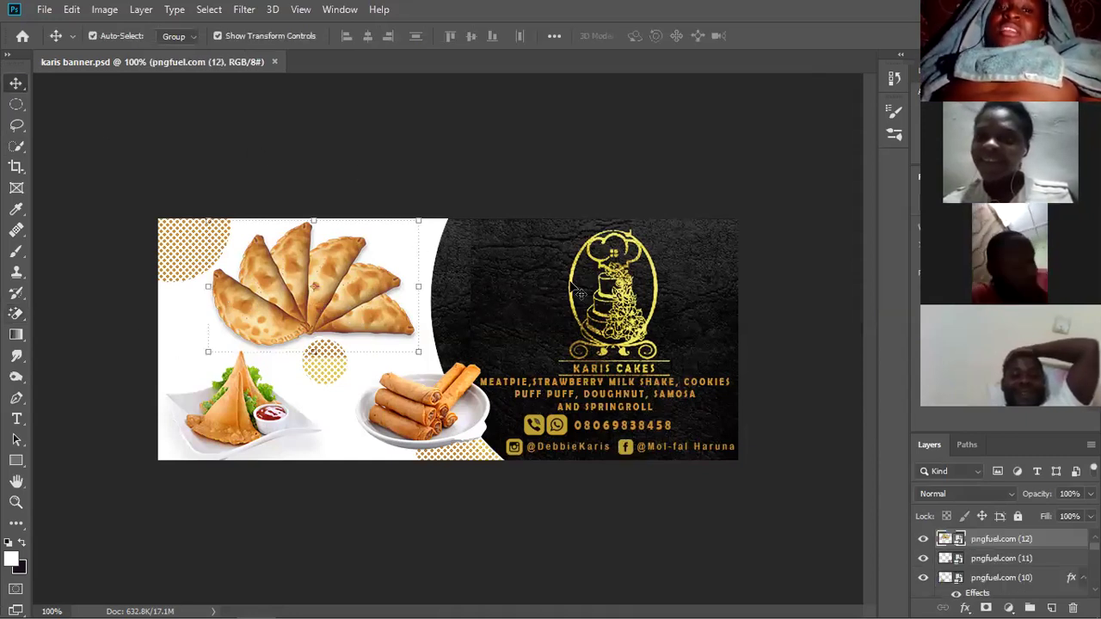
{"action": "left_click", "coordinate": [233, 418]}
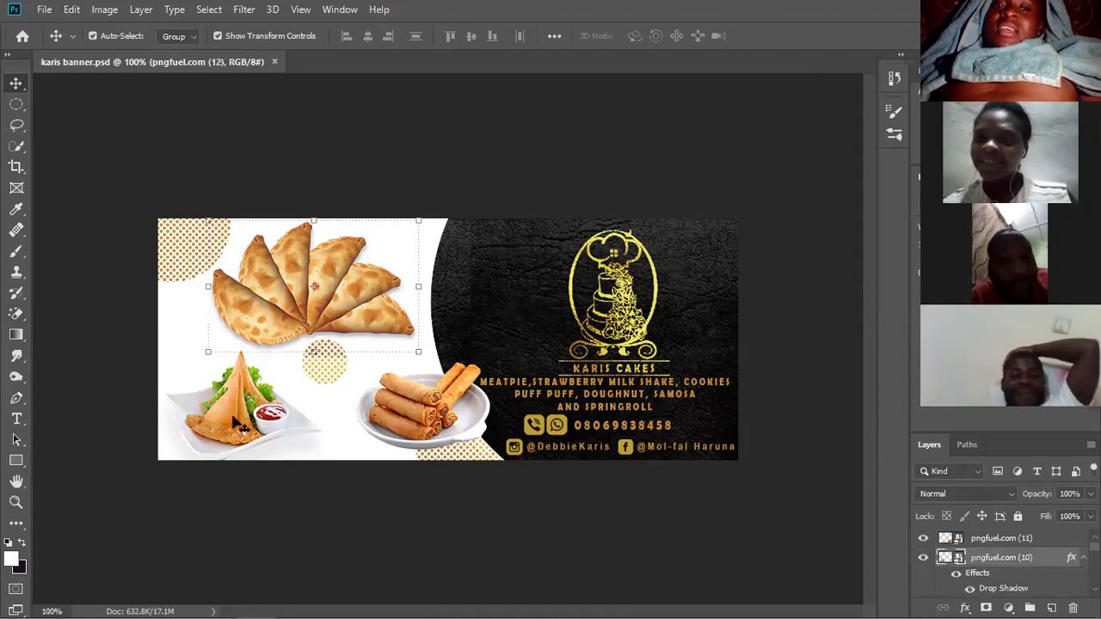
{"action": "left_click", "coordinate": [320, 370]}
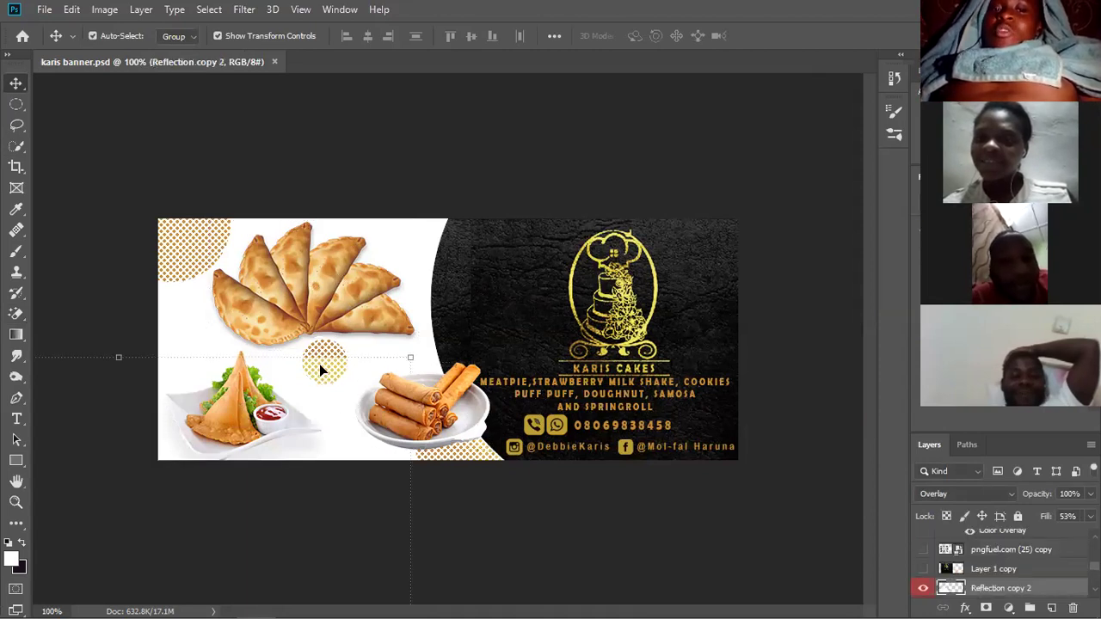
{"action": "left_click", "coordinate": [183, 256]}
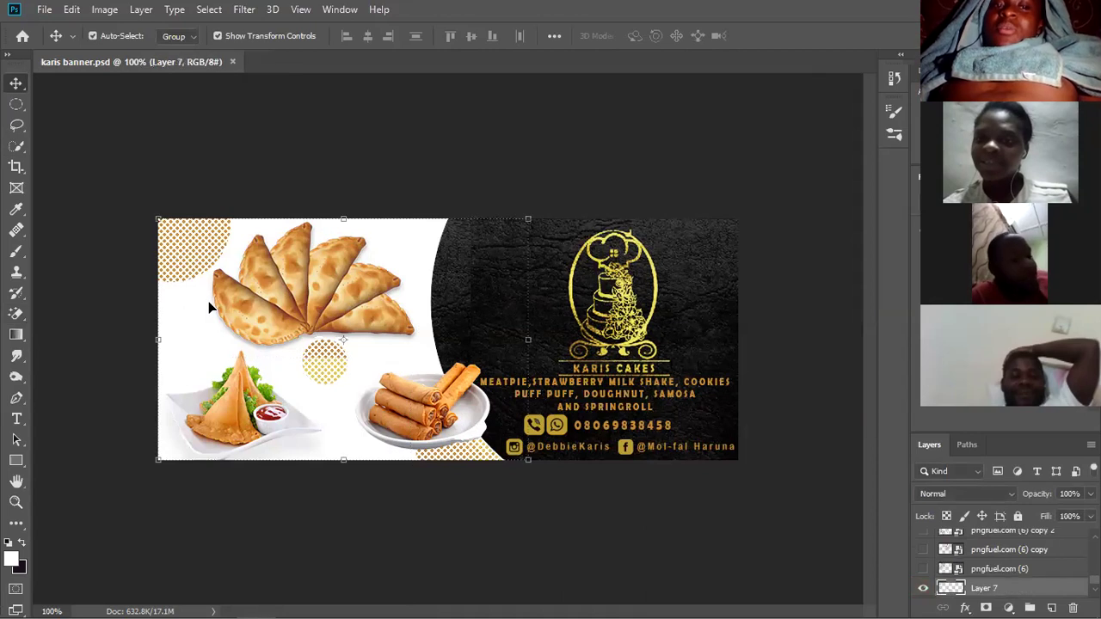
{"action": "left_click", "coordinate": [80, 277]}
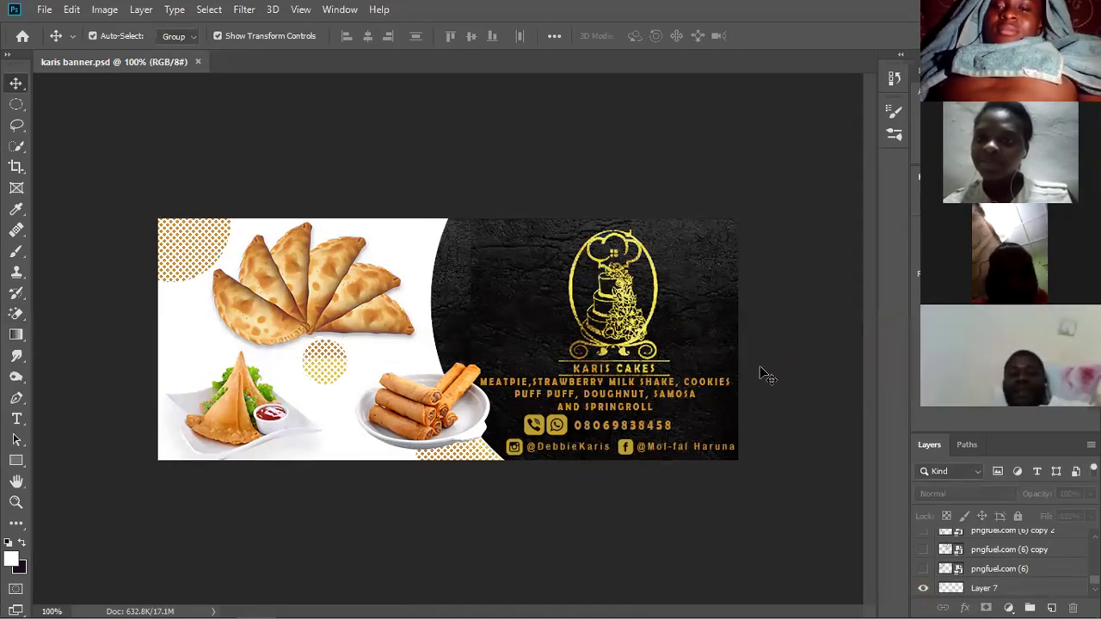
{"action": "left_click", "coordinate": [664, 343]}
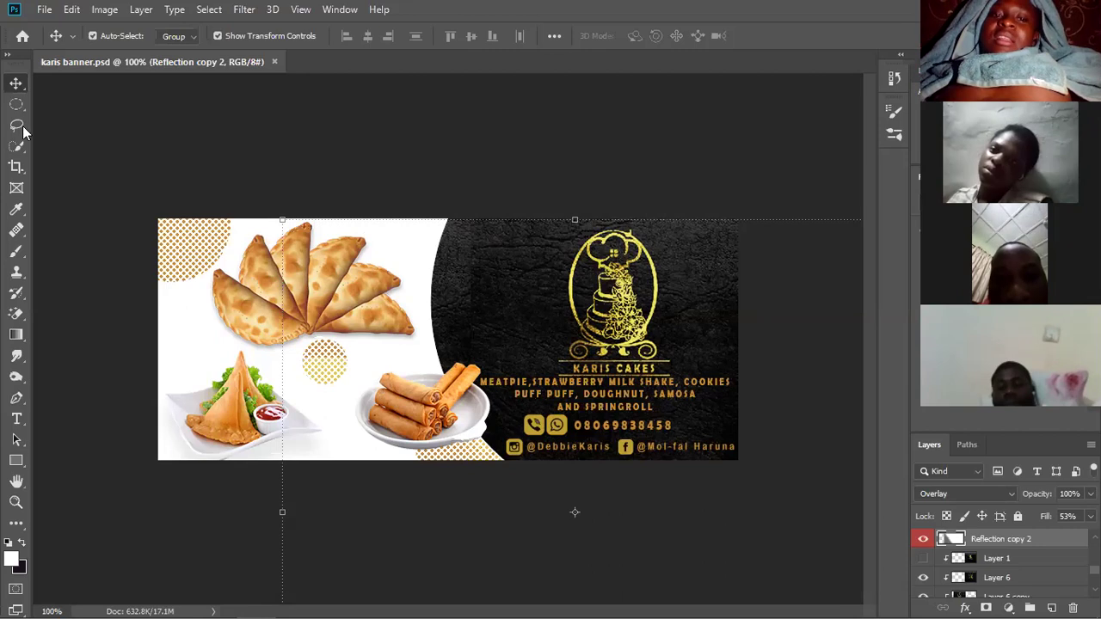
Step: Edit the samosa plate's drop shadow, setting the spread to 15% and the opacity to 21%
{"action": "left_click", "coordinate": [224, 429]}
{"action": "mouse_move", "coordinate": [265, 428]}
{"action": "left_mouse_down"}
{"action": "mouse_move", "coordinate": [263, 408]}
{"action": "mouse_move", "coordinate": [275, 419]}
{"action": "left_mouse_up"}
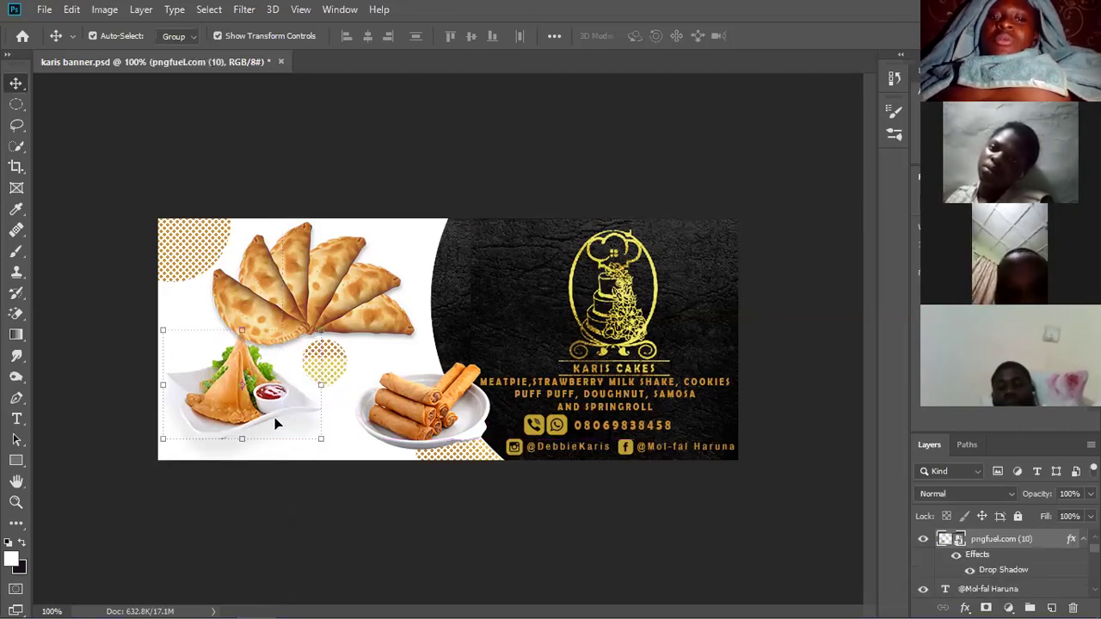
{"action": "left_click", "coordinate": [965, 605]}
{"action": "left_click", "coordinate": [995, 600]}
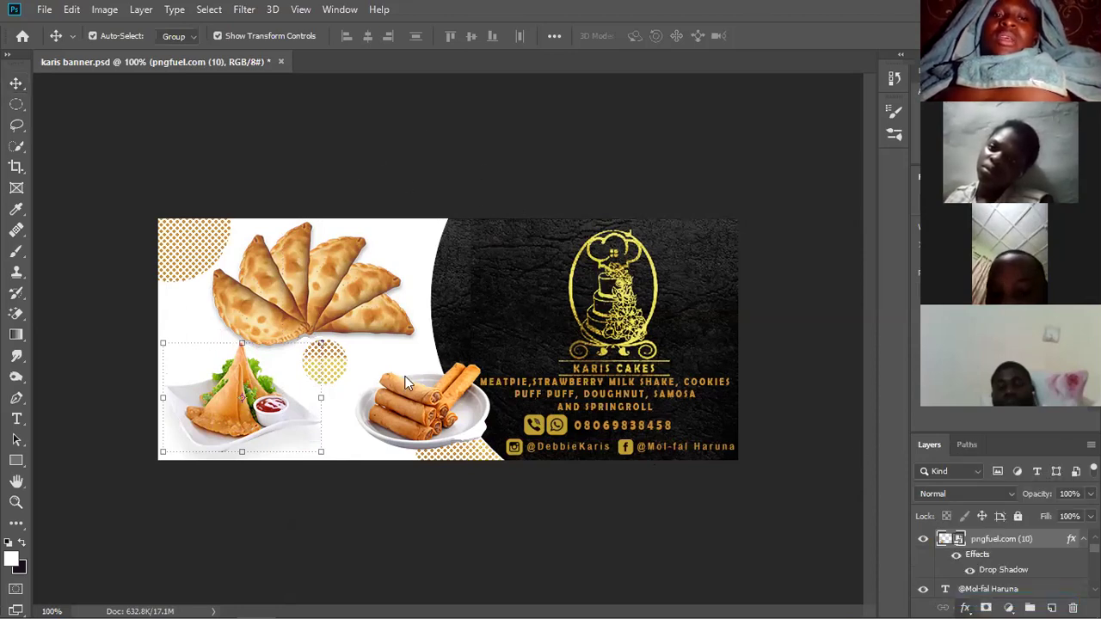
{"action": "left_click_drag", "start_coordinate": [546, 154], "coordinate": [635, 155]}
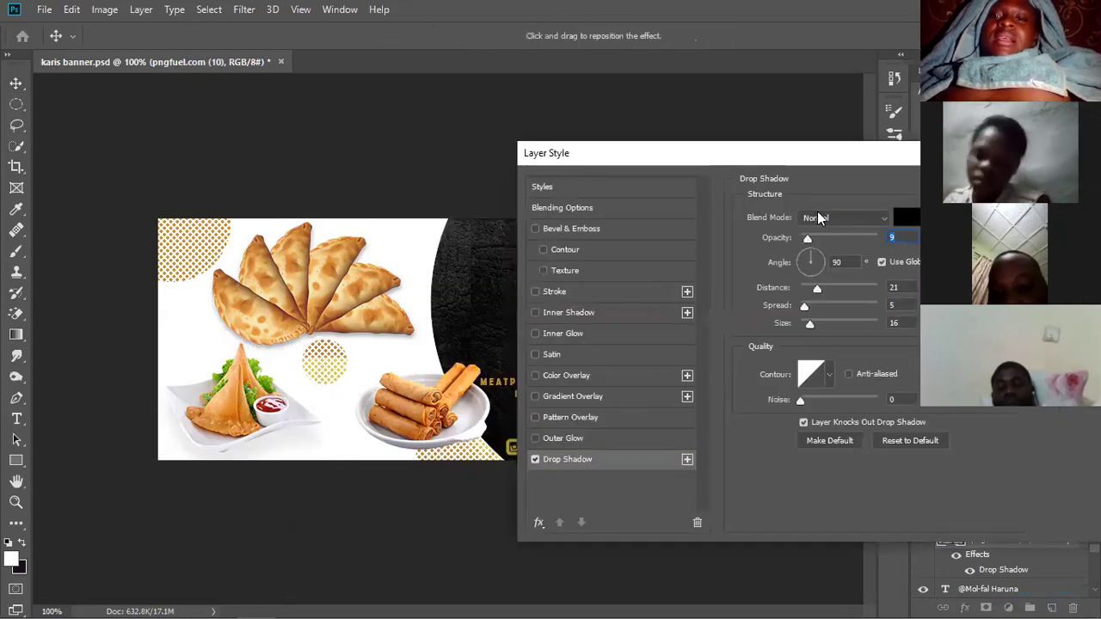
{"action": "mouse_move", "coordinate": [804, 306]}
{"action": "left_mouse_down"}
{"action": "mouse_move", "coordinate": [822, 308]}
{"action": "mouse_move", "coordinate": [812, 311]}
{"action": "left_mouse_up"}
{"action": "left_click_drag", "start_coordinate": [807, 238], "coordinate": [817, 249]}
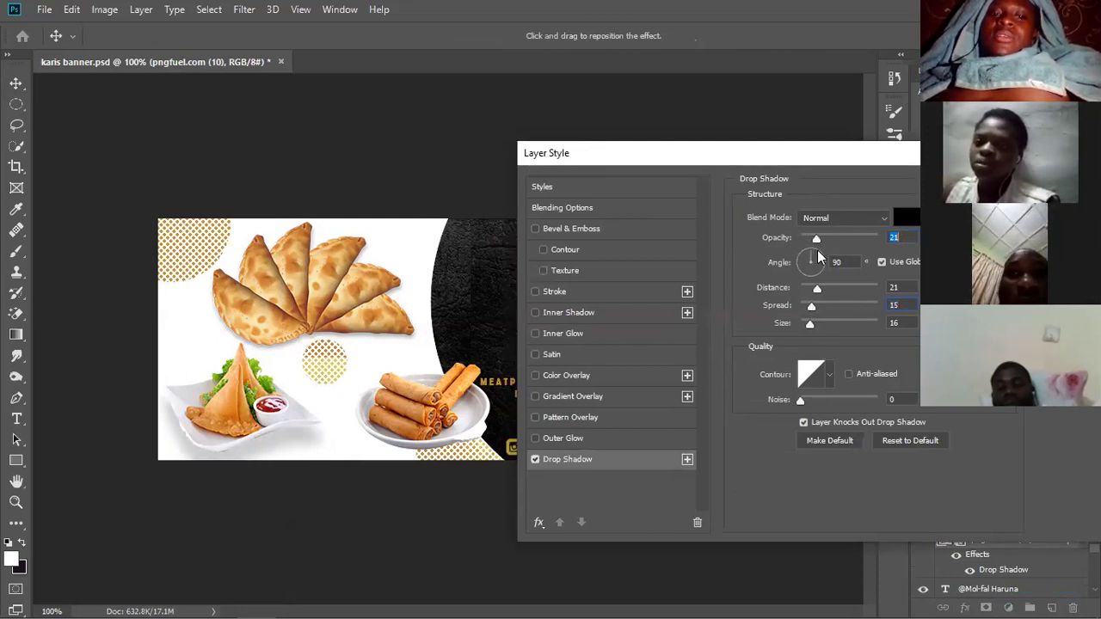
Step: Reposition the samosa plate's shadow to an angle of 129° and a distance of 15 px, apply it and deselect
{"action": "left_click_drag", "start_coordinate": [255, 448], "coordinate": [272, 441]}
{"action": "left_click_drag", "start_coordinate": [809, 155], "coordinate": [680, 153]}
{"action": "left_click_drag", "start_coordinate": [809, 153], "coordinate": [660, 153]}
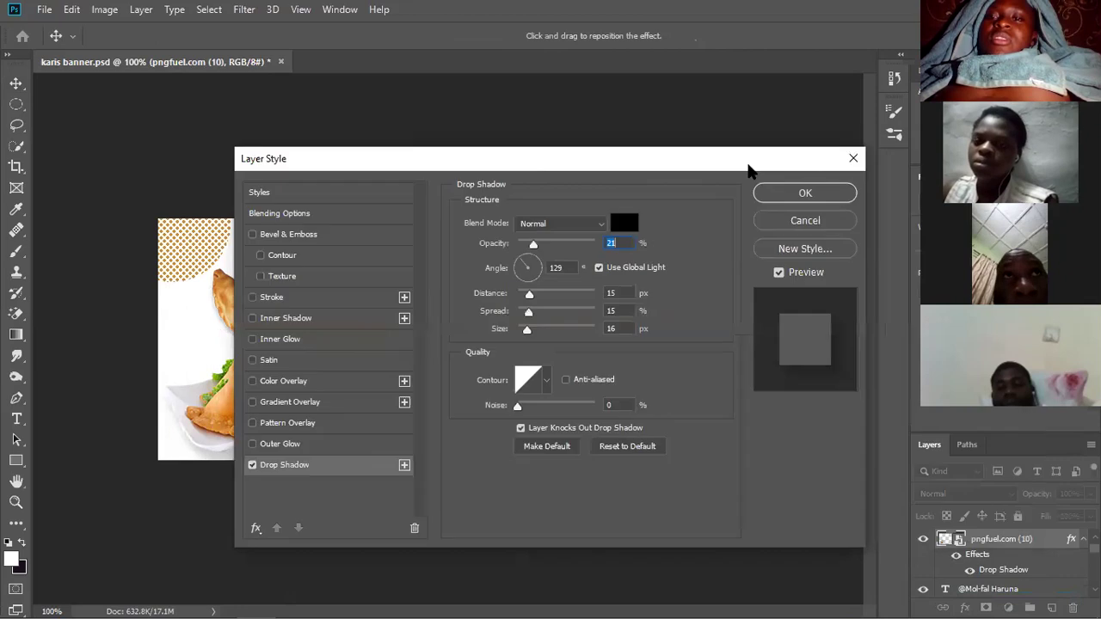
{"action": "left_click", "coordinate": [793, 197]}
{"action": "left_click", "coordinate": [307, 493]}
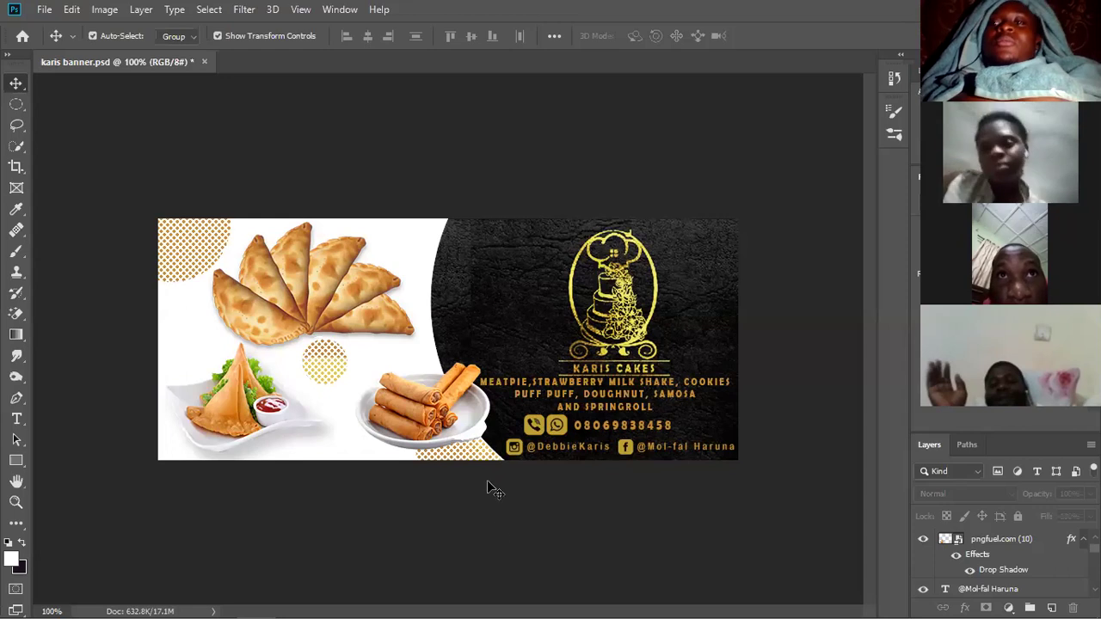
Step: Close karis banner.psd, saving its changes, and open murphy flyer.psd from the recent files
{"action": "left_click", "coordinate": [204, 61]}
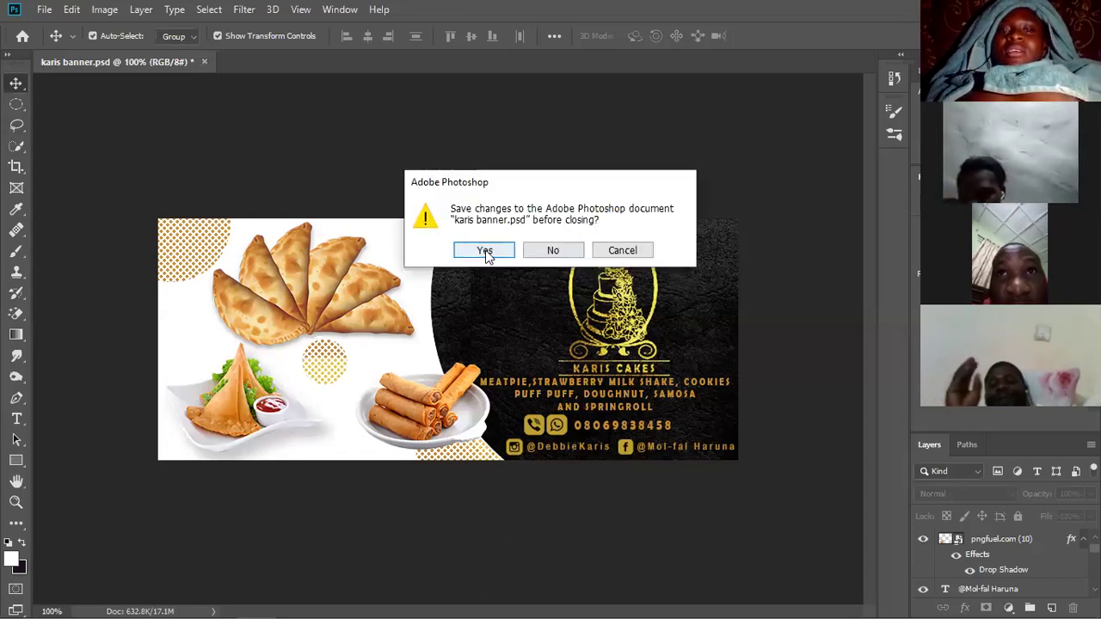
{"action": "left_click", "coordinate": [484, 251]}
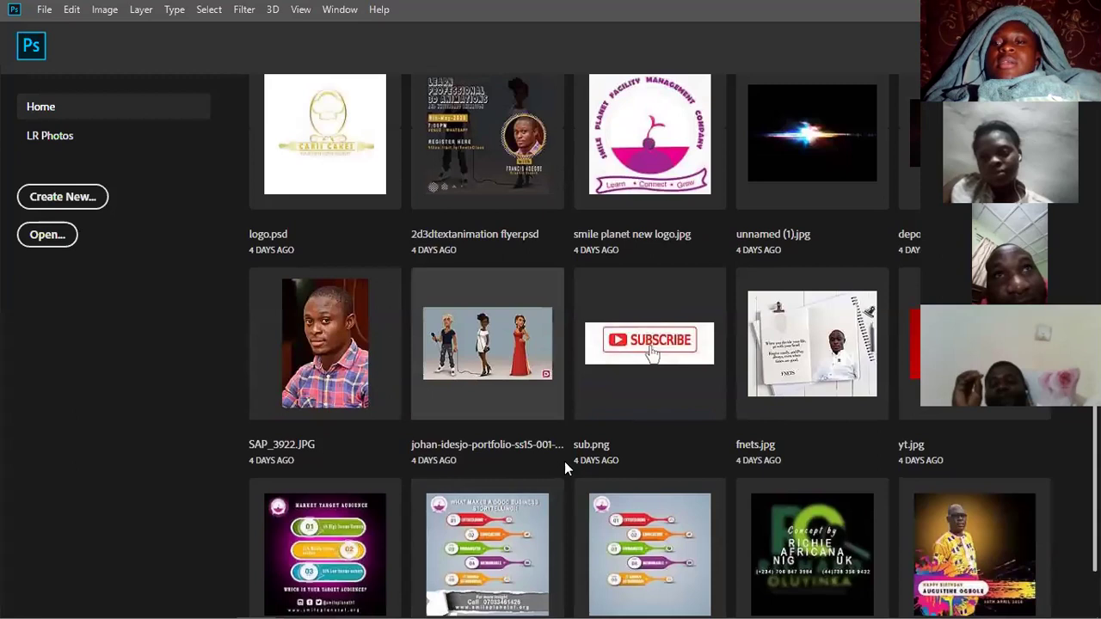
{"action": "scroll", "coordinate": [591, 464], "scroll_direction": "up", "scroll_amount": 5}
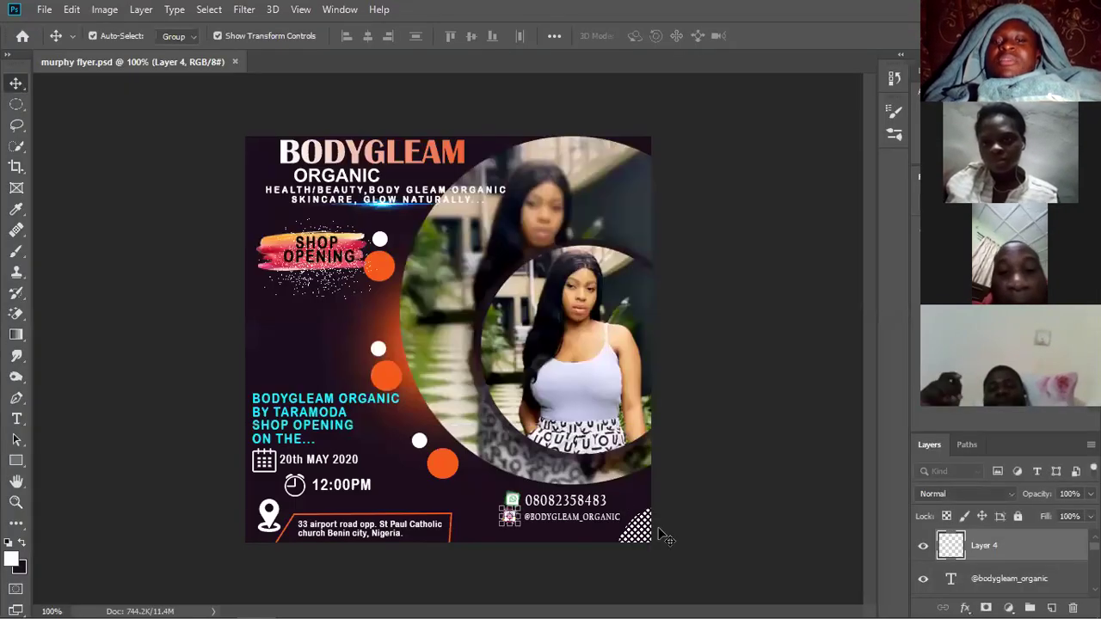
Step: Pick out the Bodygleam flyer's elements one by one: the dotted corner pattern, the circular portrait and the BODYGLEAM title
{"action": "left_click", "coordinate": [698, 481]}
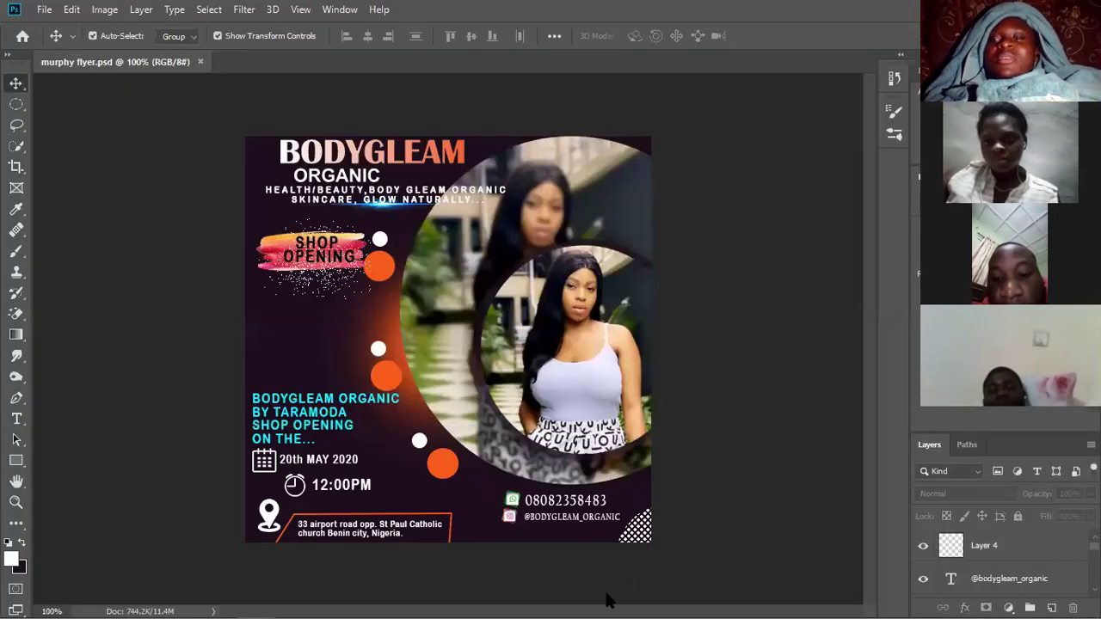
{"action": "left_click", "coordinate": [644, 526]}
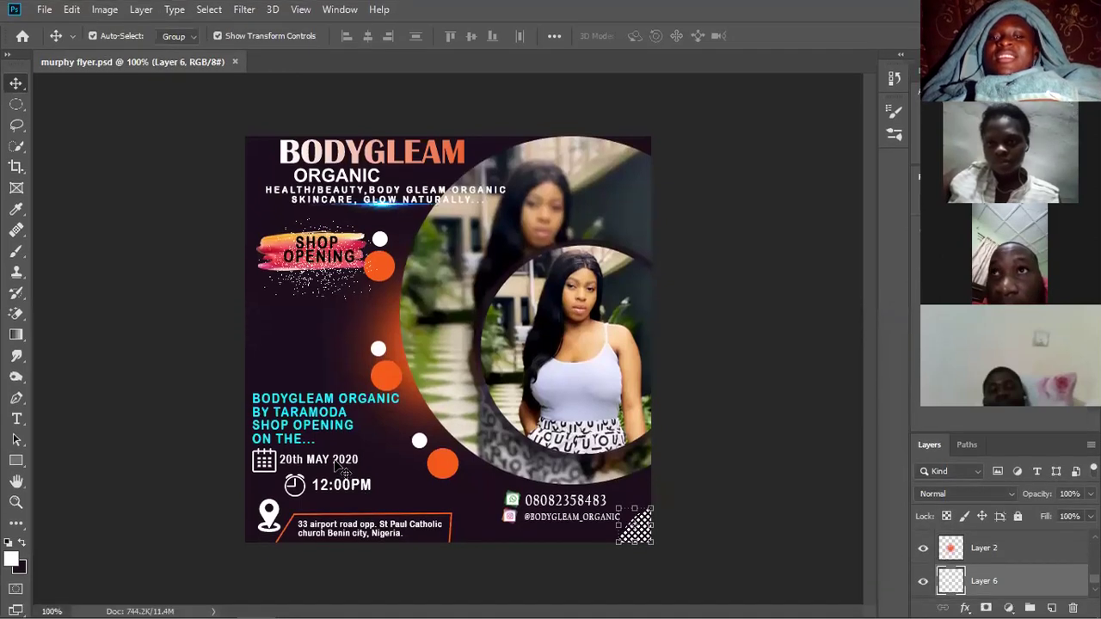
{"action": "left_click", "coordinate": [702, 509]}
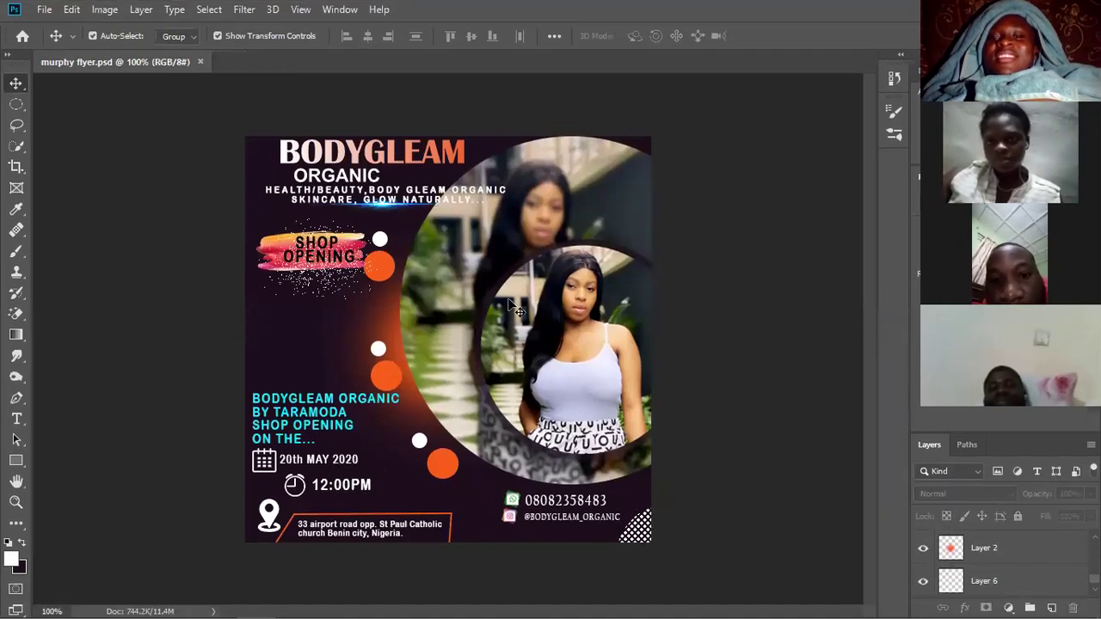
{"action": "left_click", "coordinate": [550, 447]}
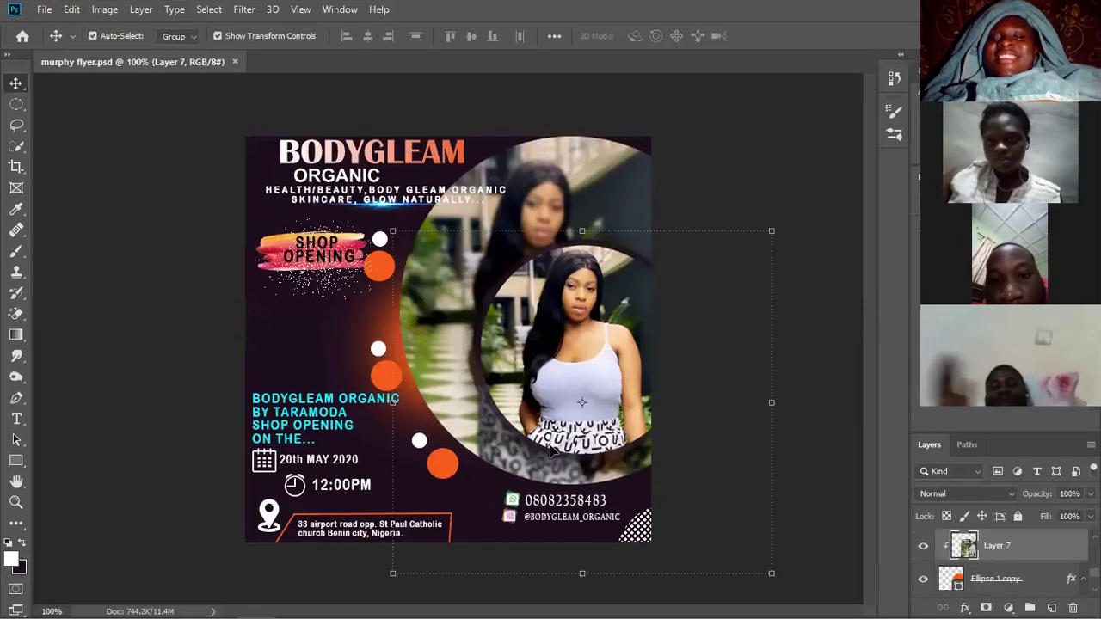
{"action": "left_click", "coordinate": [779, 220]}
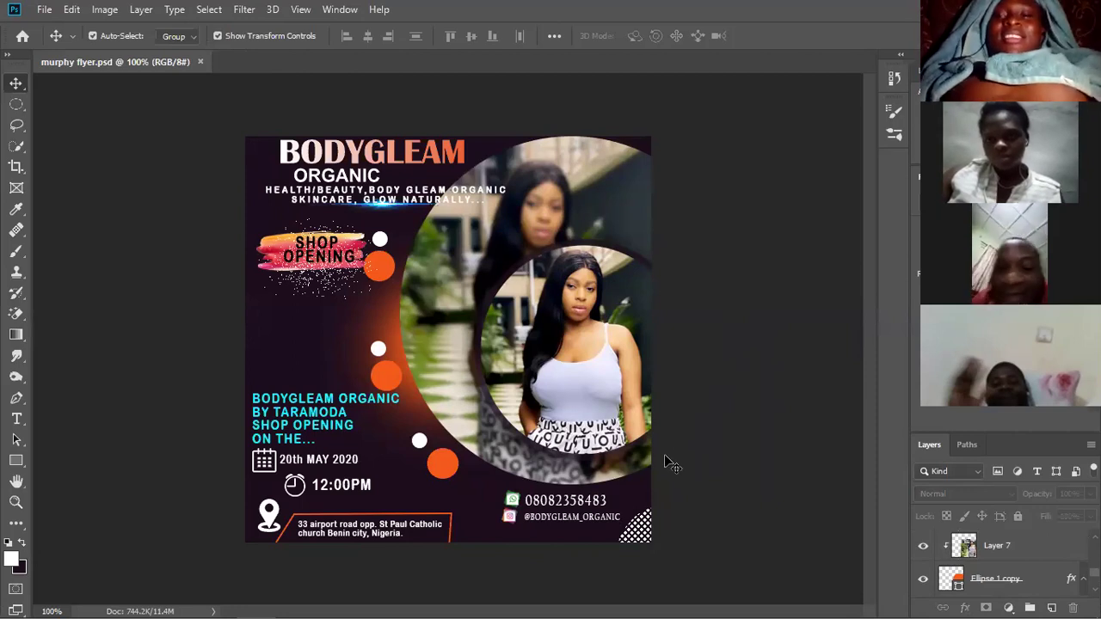
{"action": "left_click", "coordinate": [379, 158]}
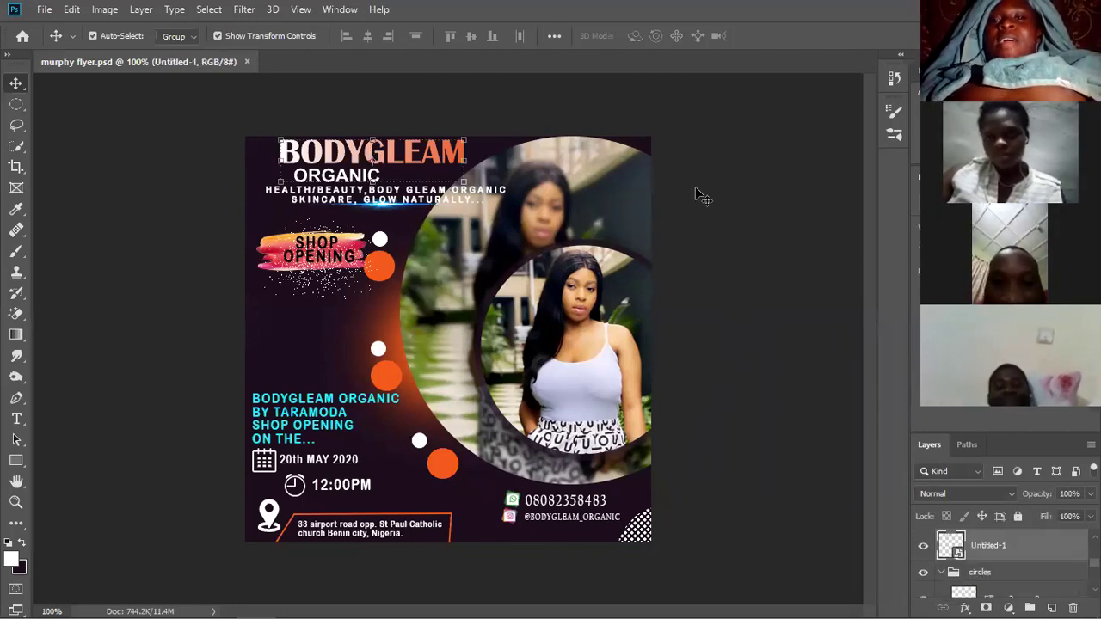
Step: Hide the blurred background photo, the portrait photo, and the inner and outer orange circles of the flyer
{"action": "left_click", "coordinate": [611, 202]}
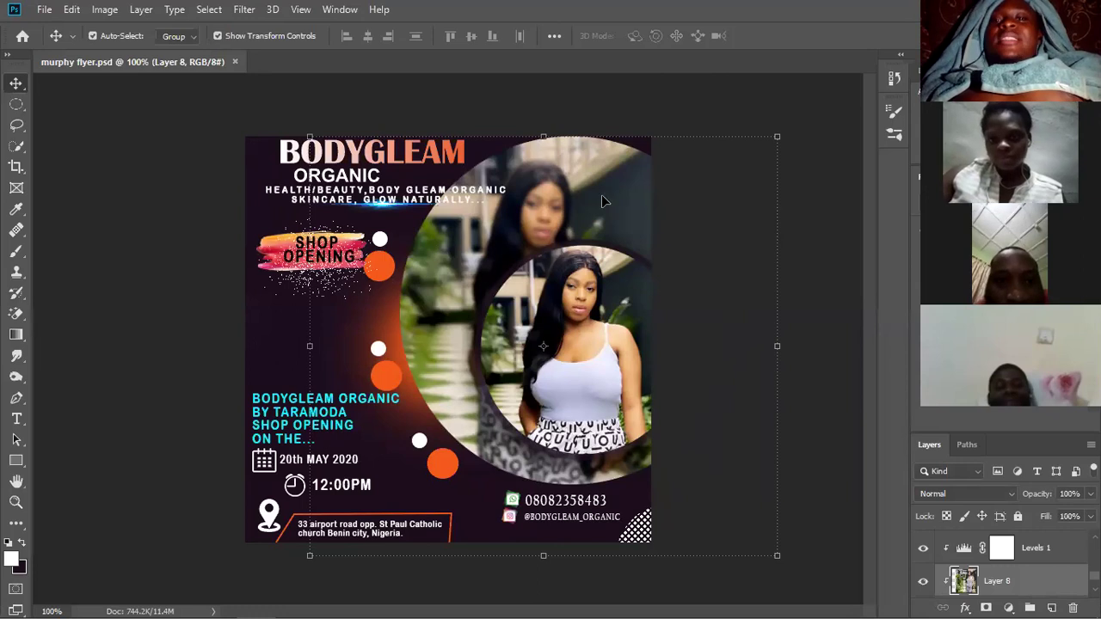
{"action": "left_click", "coordinate": [923, 581]}
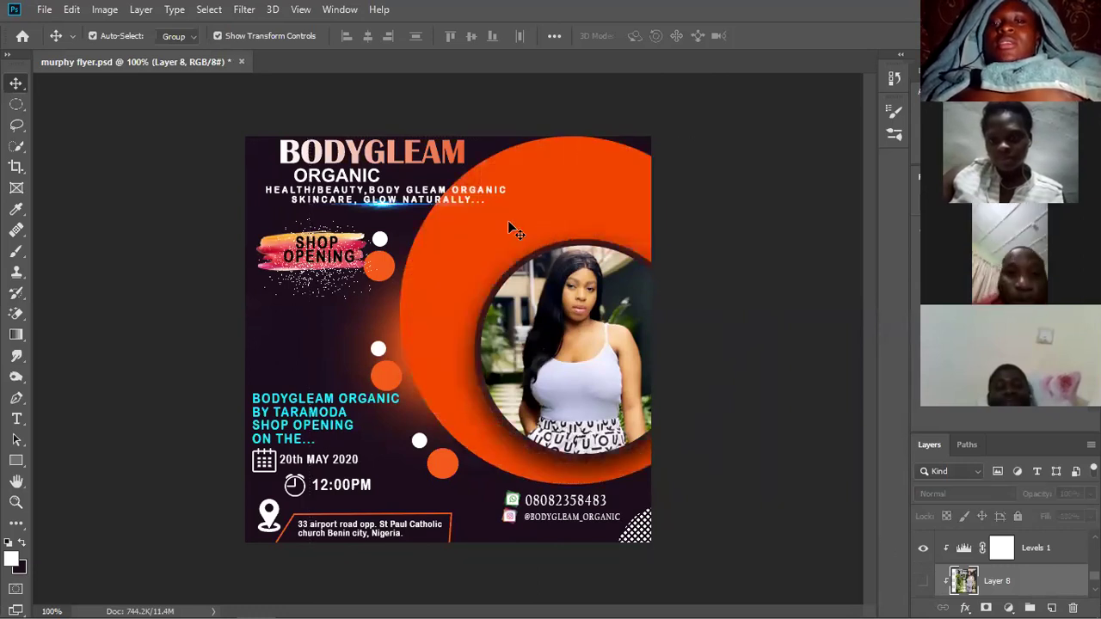
{"action": "left_click", "coordinate": [553, 264]}
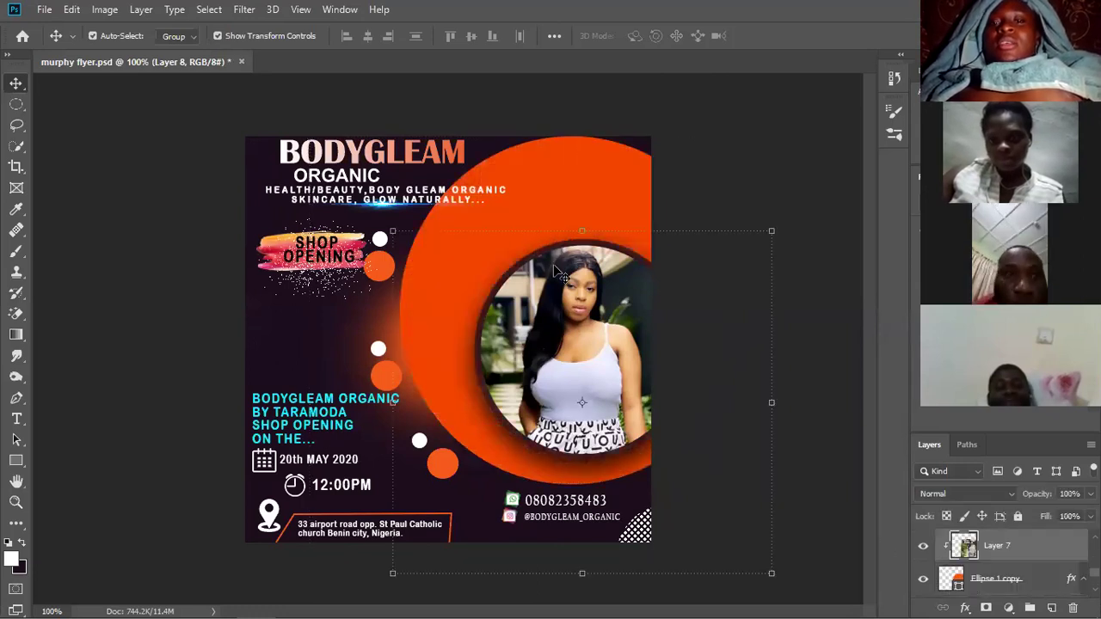
{"action": "left_click", "coordinate": [923, 547]}
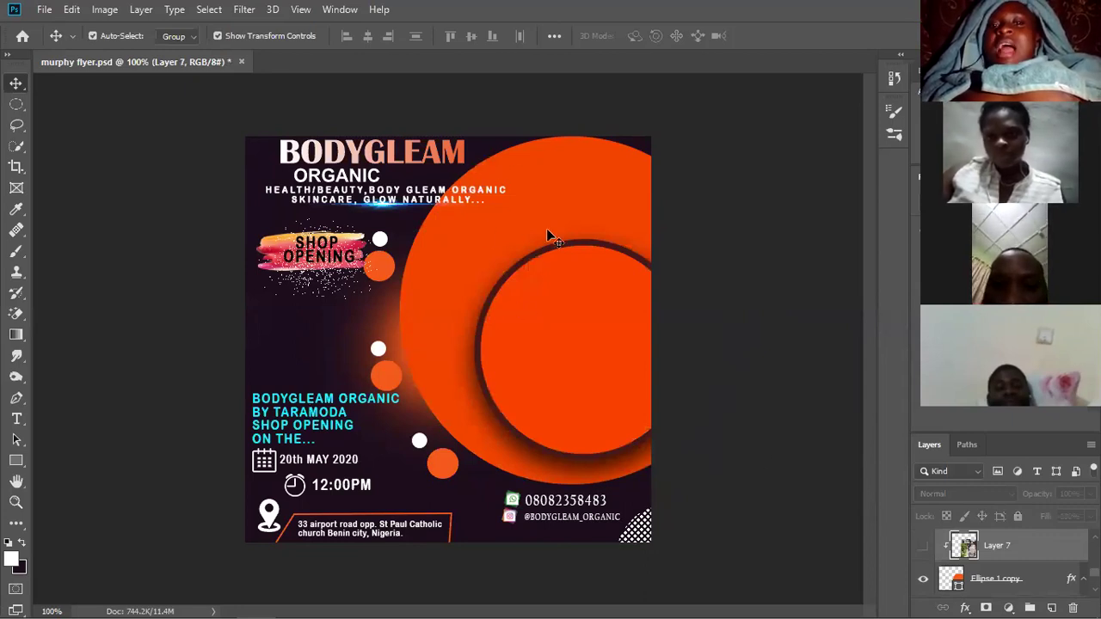
{"action": "left_click", "coordinate": [589, 353]}
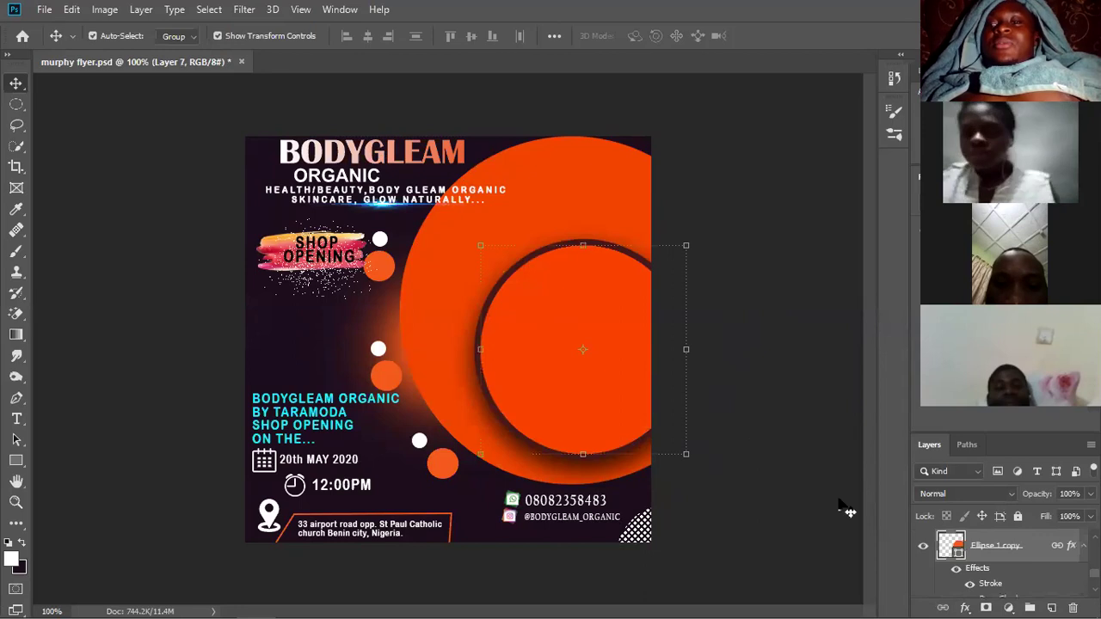
{"action": "left_click", "coordinate": [923, 545]}
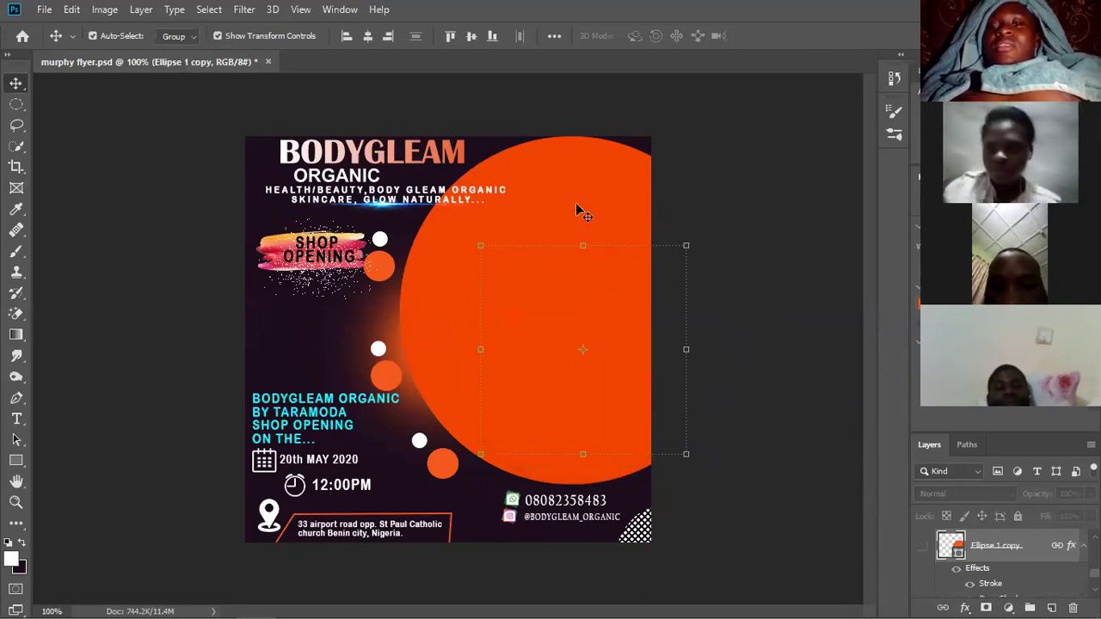
{"action": "left_click", "coordinate": [567, 160]}
{"action": "left_click", "coordinate": [924, 584]}
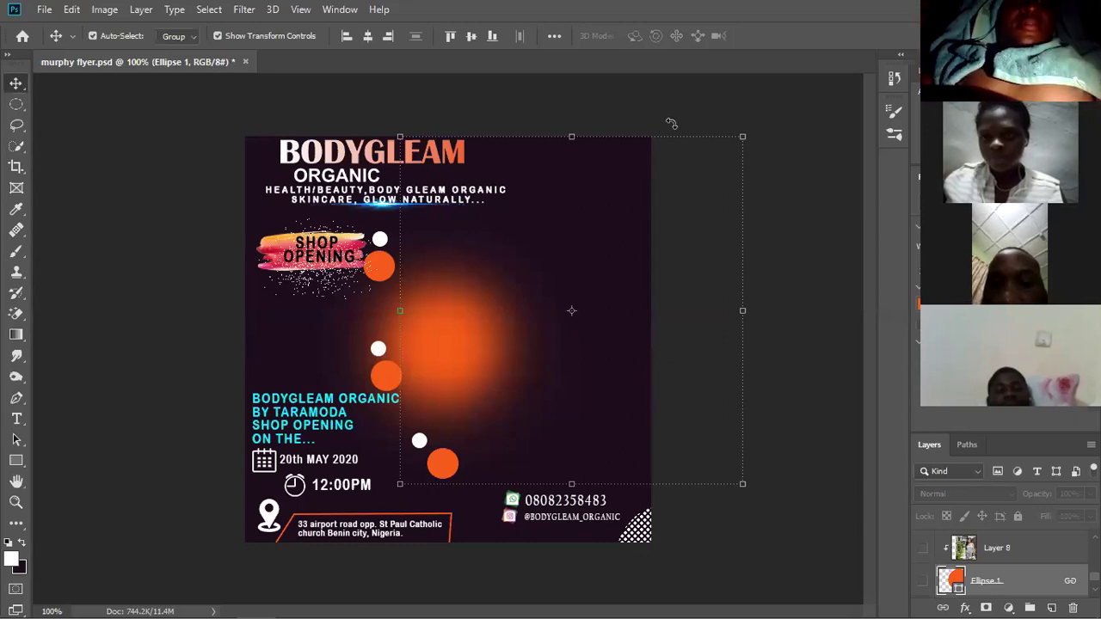
Step: Undo the hiding of the flyer's photos and orange circles, and clear the selection
{"action": "key", "text": "ctrl+z"}
{"action": "key", "text": "ctrl+z"}
{"action": "key", "text": "ctrl+shift+z"}
{"action": "key", "text": "ctrl+shift+z"}
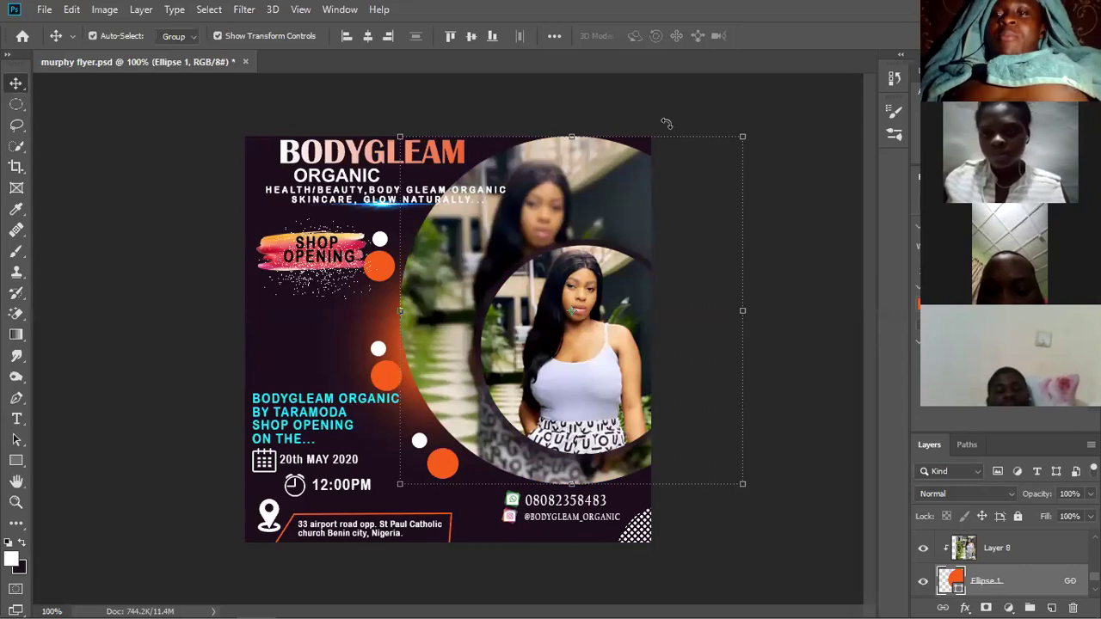
{"action": "left_click", "coordinate": [627, 113]}
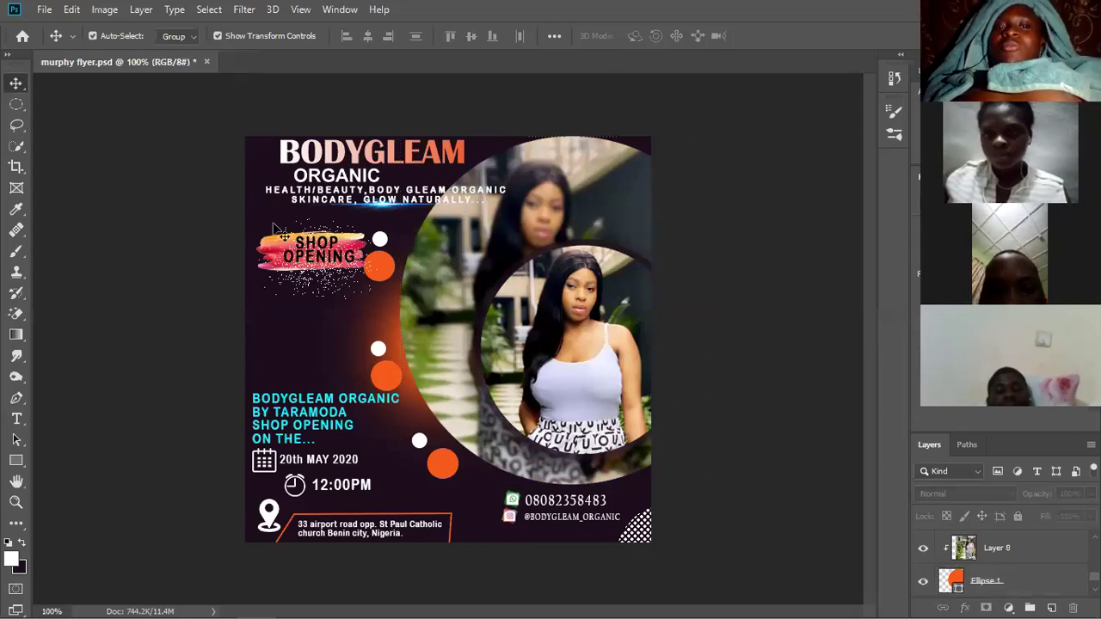
Step: Try moving the brush stroke behind SHOP OPENING onto the portrait's lower edge, undo the move, and return to the Move tool
{"action": "left_click", "coordinate": [275, 253]}
{"action": "mouse_move", "coordinate": [275, 253]}
{"action": "left_mouse_down"}
{"action": "mouse_move", "coordinate": [292, 327]}
{"action": "mouse_move", "coordinate": [289, 380]}
{"action": "mouse_move", "coordinate": [511, 345]}
{"action": "mouse_move", "coordinate": [551, 379]}
{"action": "mouse_move", "coordinate": [551, 297]}
{"action": "mouse_move", "coordinate": [512, 211]}
{"action": "mouse_move", "coordinate": [548, 456]}
{"action": "left_mouse_up"}
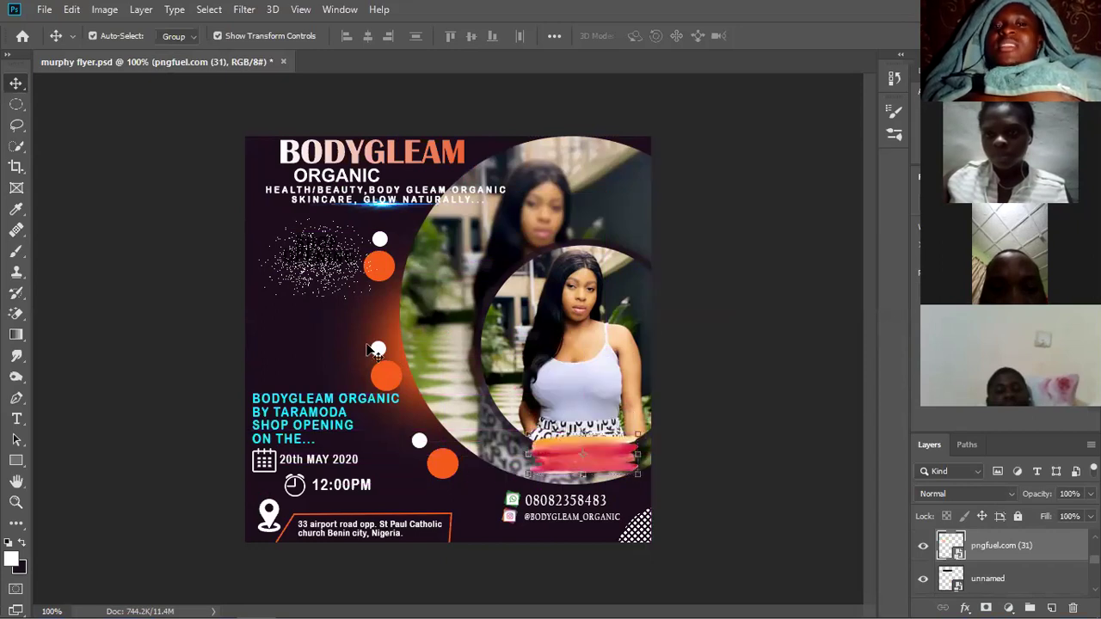
{"action": "left_click", "coordinate": [328, 266]}
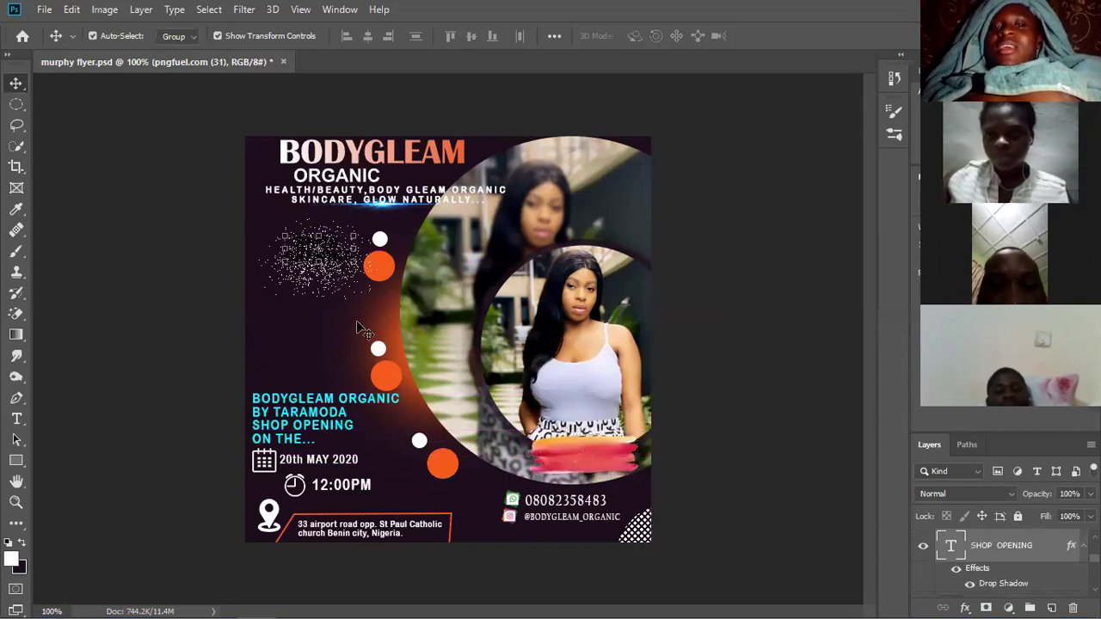
{"action": "key", "text": "z"}
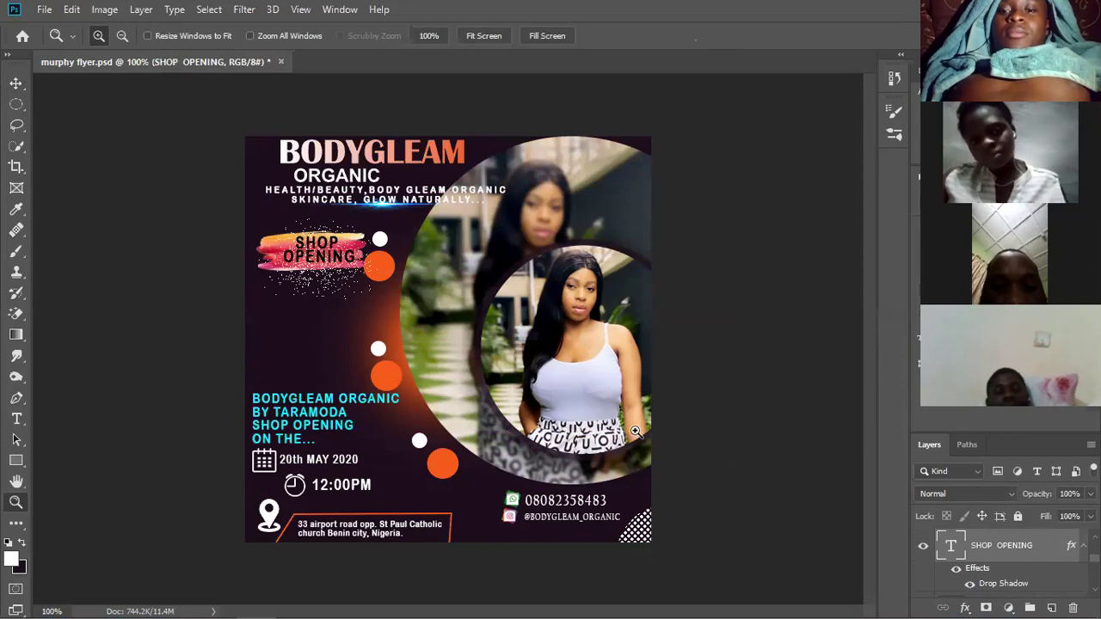
{"action": "left_click", "coordinate": [15, 83]}
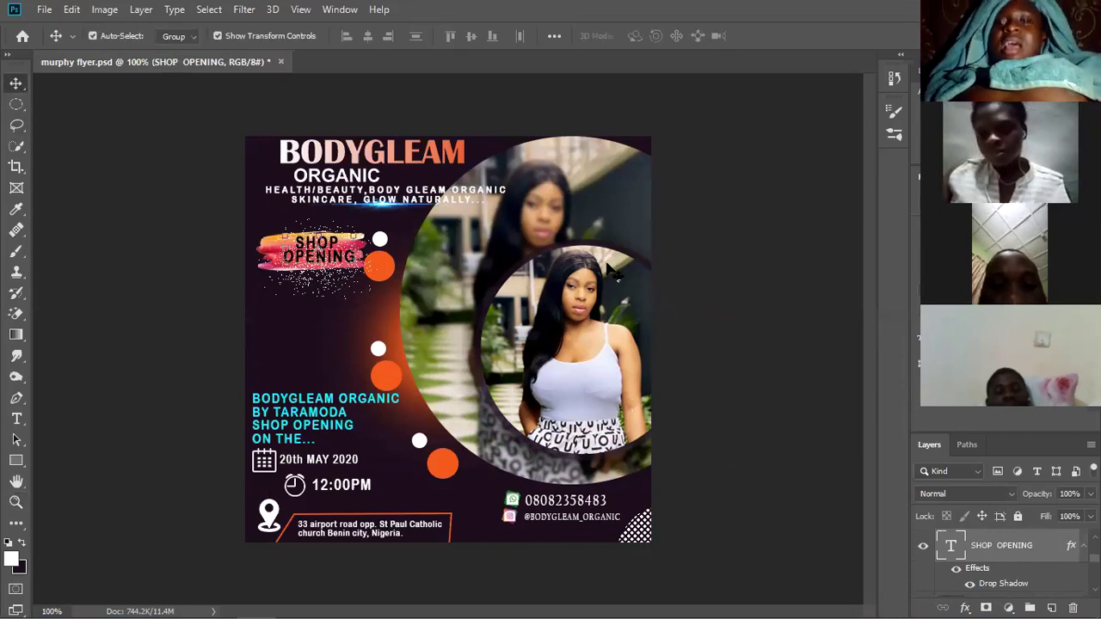